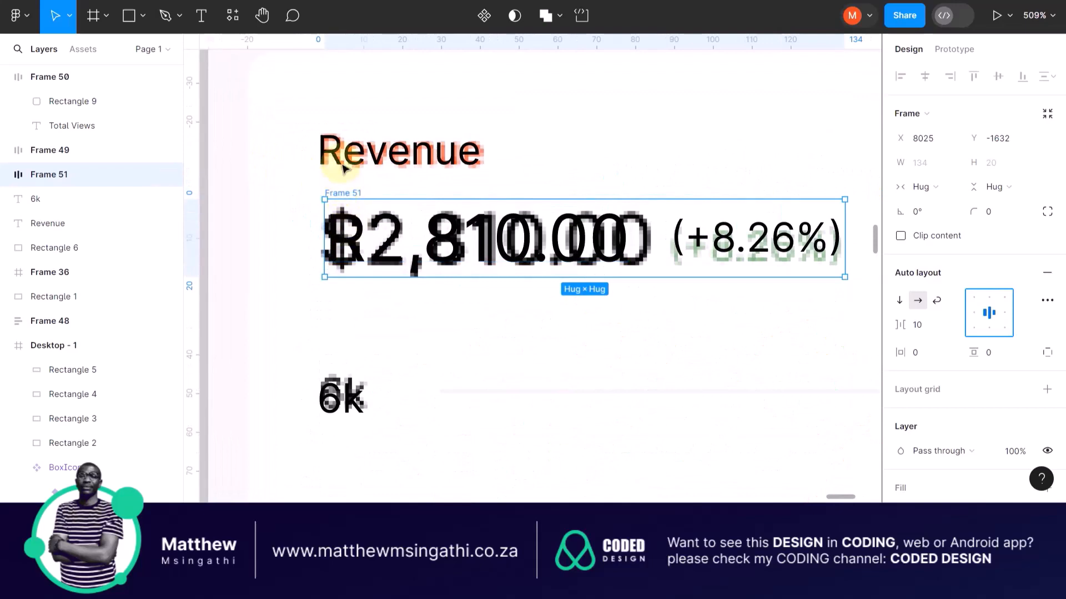
Step: Combine the Revenue label and the amount row below it into one vertical auto layout
shift+click(342, 162)
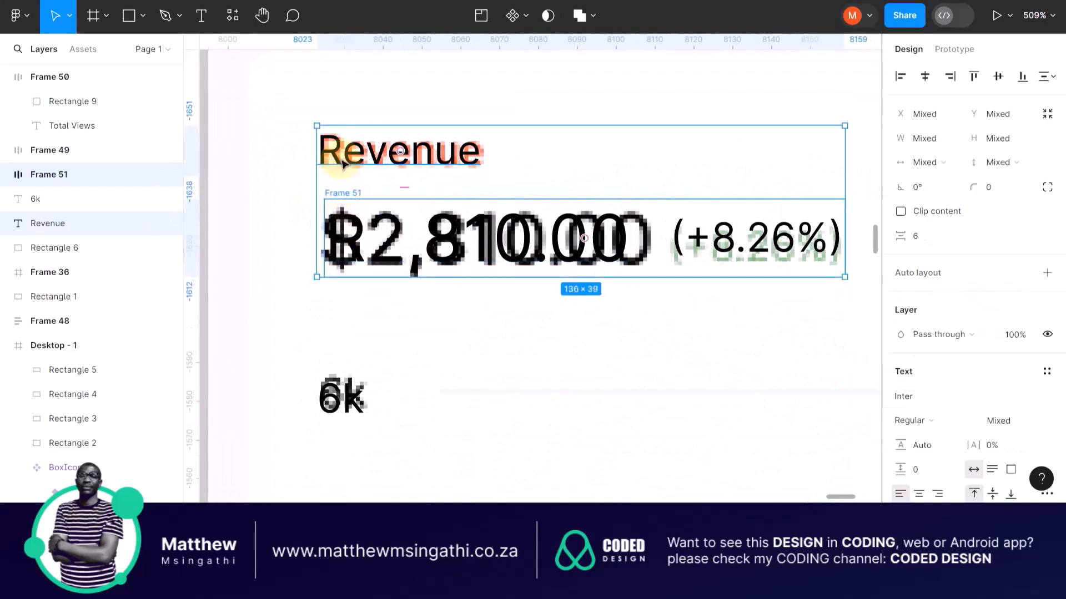
key(shift+a)
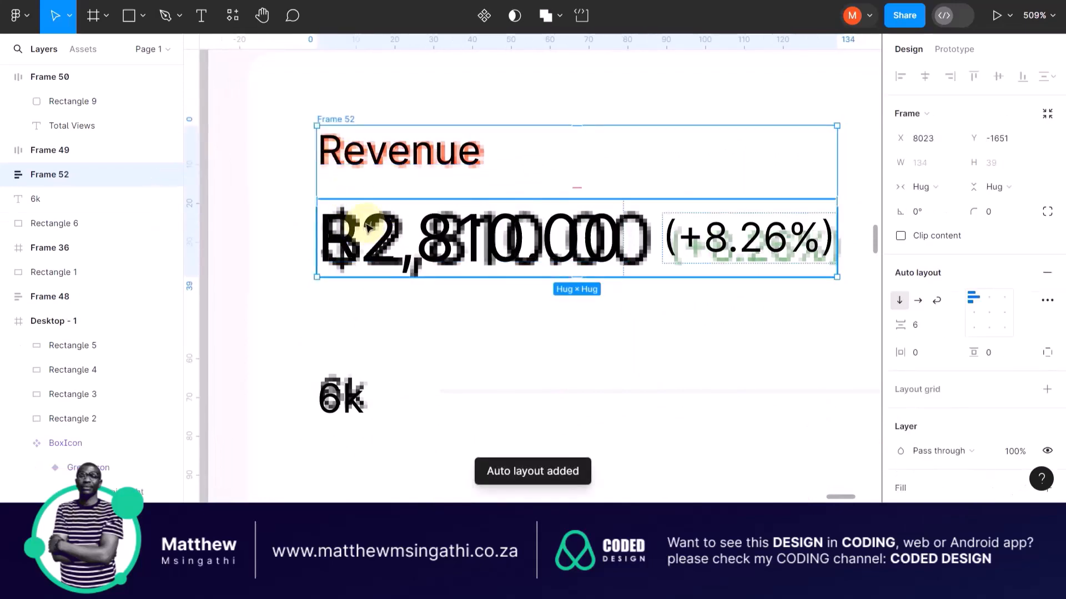
scroll(352, 226, up, 3)
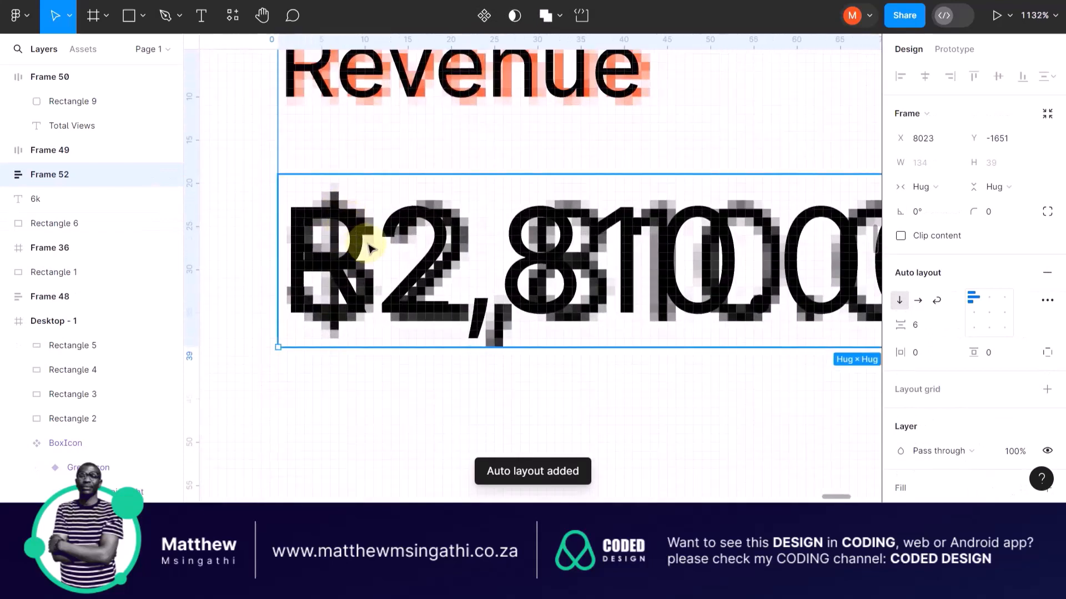
scroll(368, 237, down, 5)
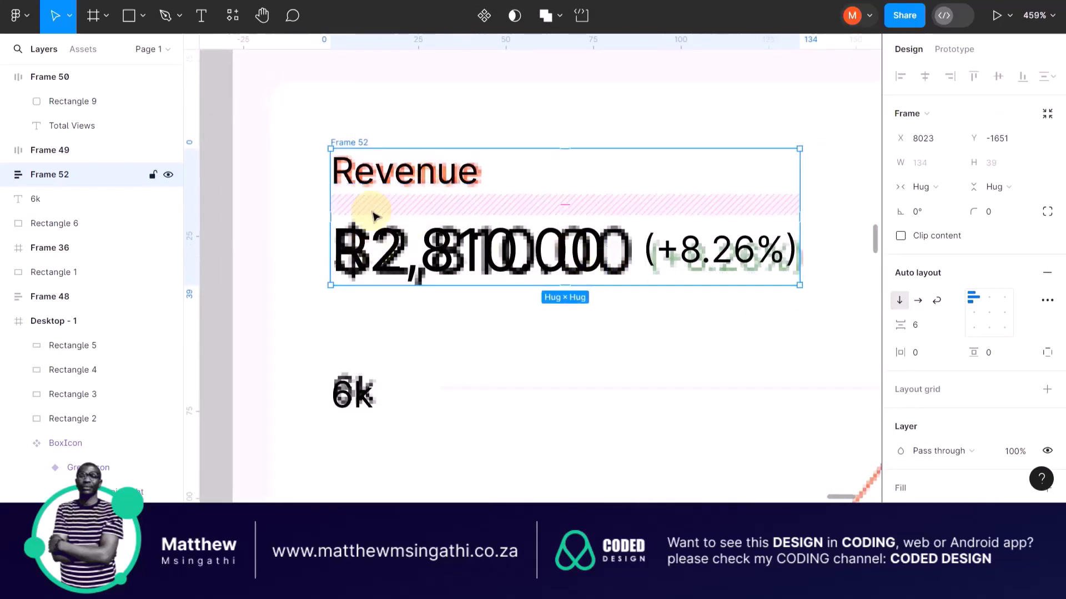
Step: Combine the Total Earn and Total Views legend items into one horizontal auto layout
scroll(368, 218, down, 2)
scroll(431, 224, down, 3)
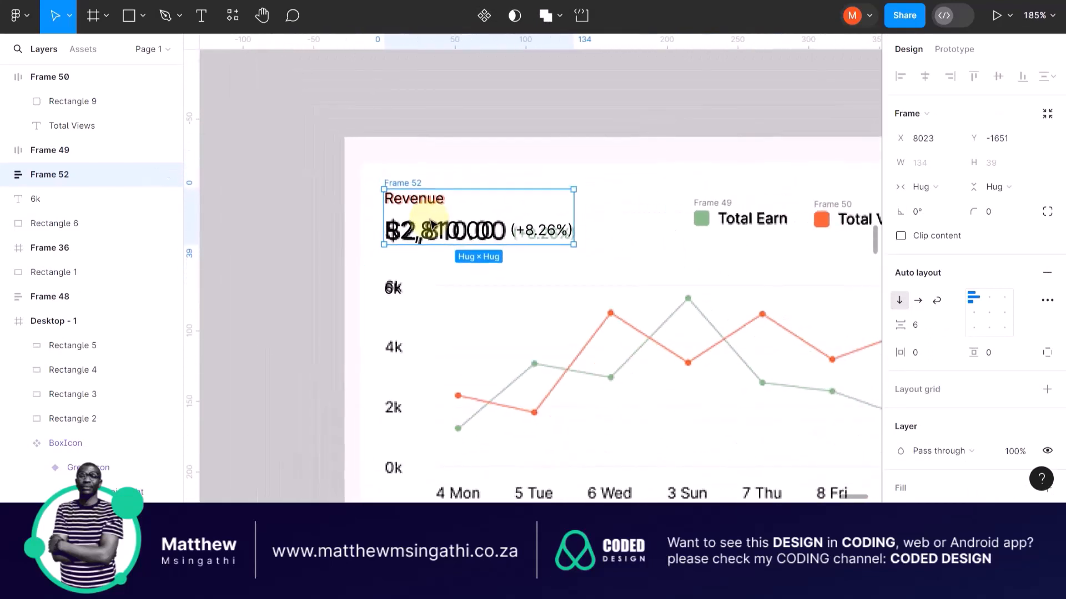
scroll(429, 224, down, 1)
scroll(604, 225, up, 2)
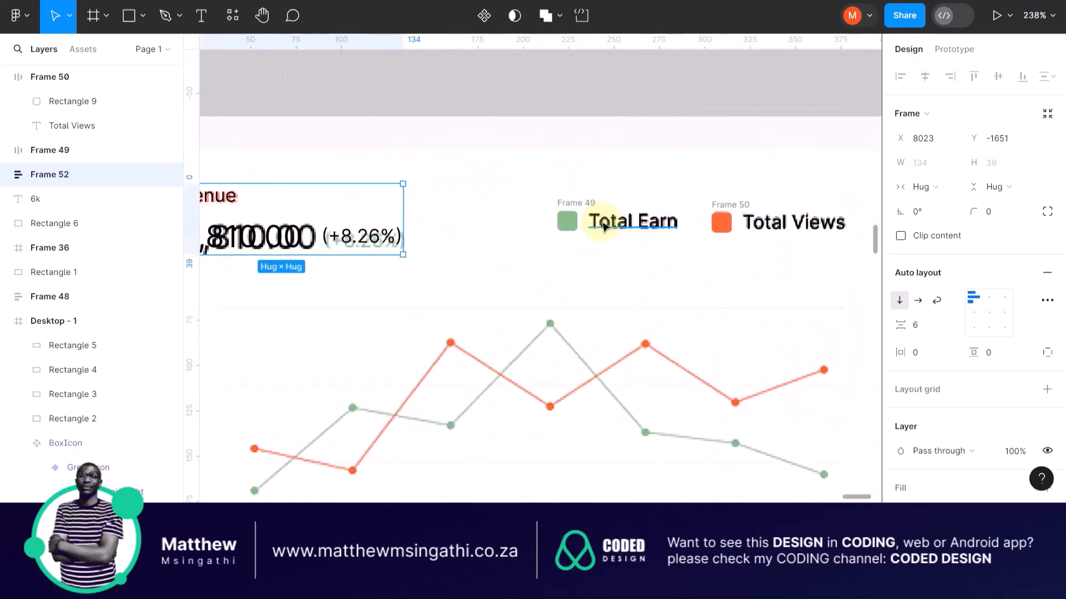
scroll(615, 227, down, 3)
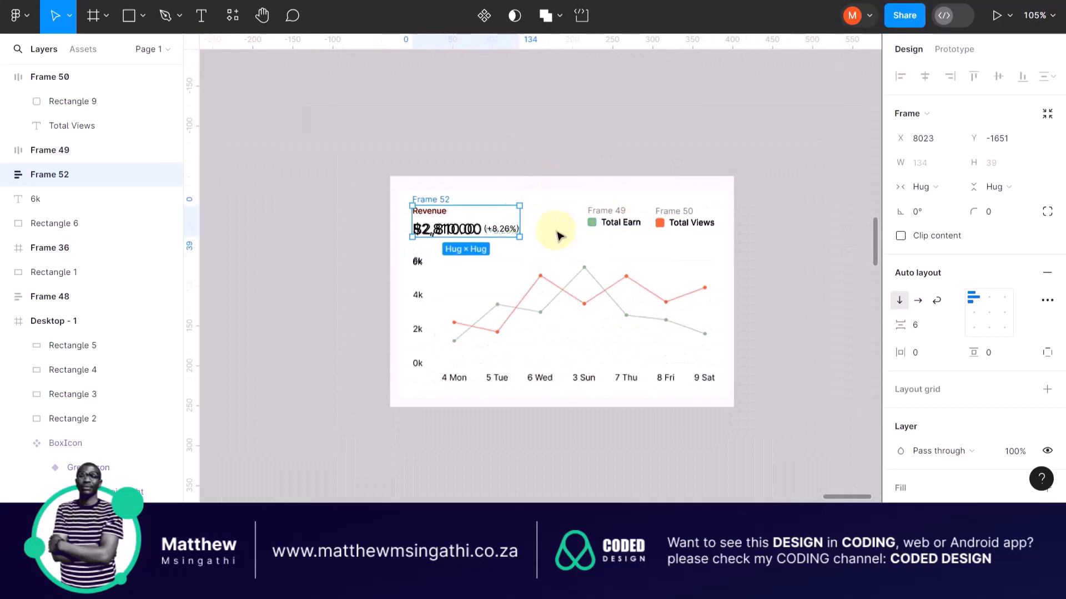
scroll(553, 234, up, 1)
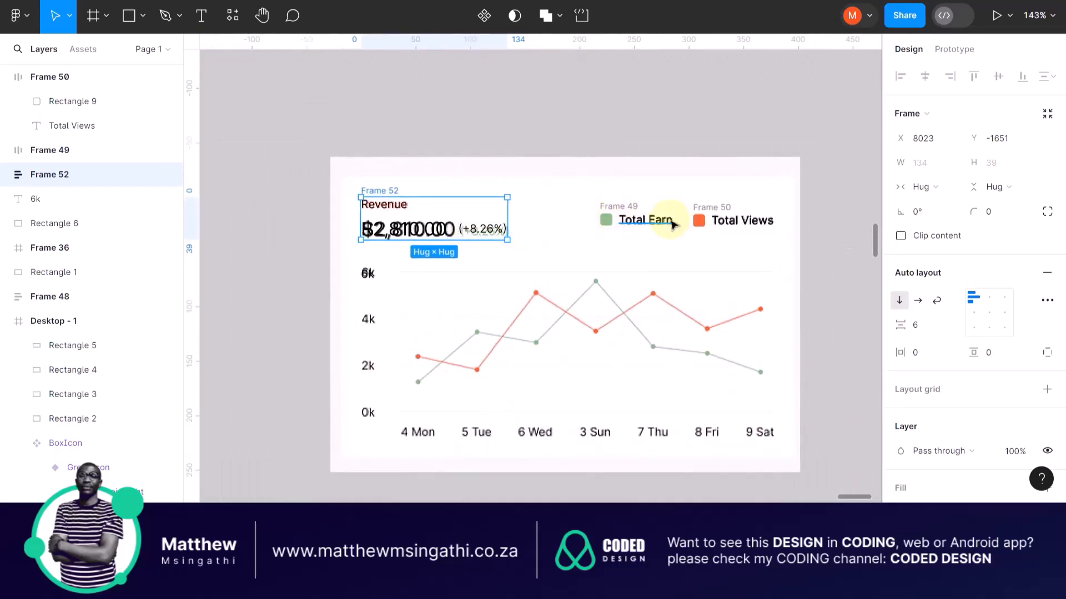
scroll(702, 218, up, 2)
click(696, 204)
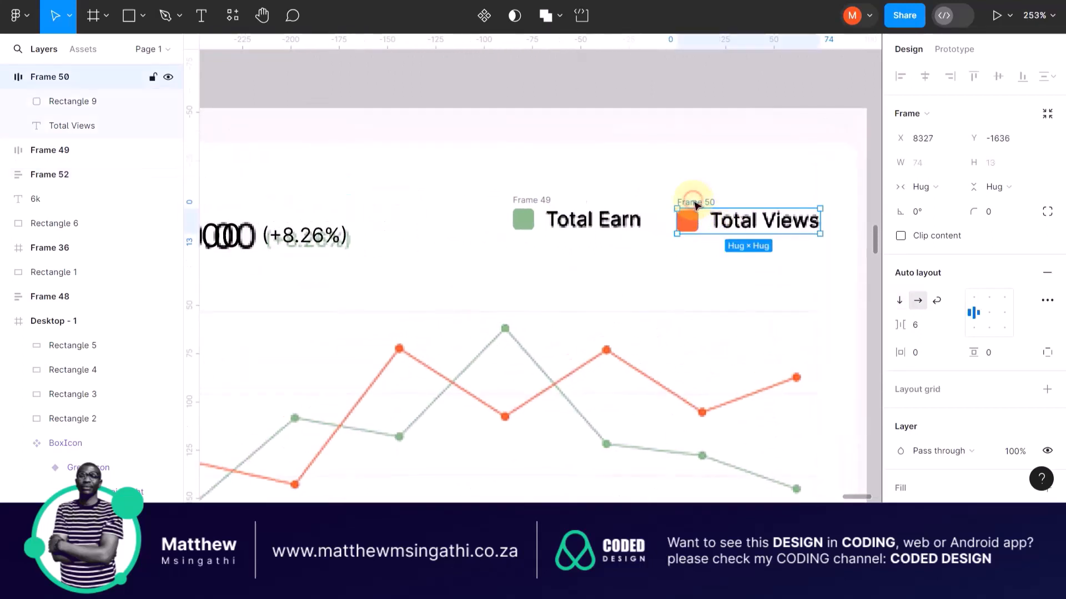
shift+click(544, 203)
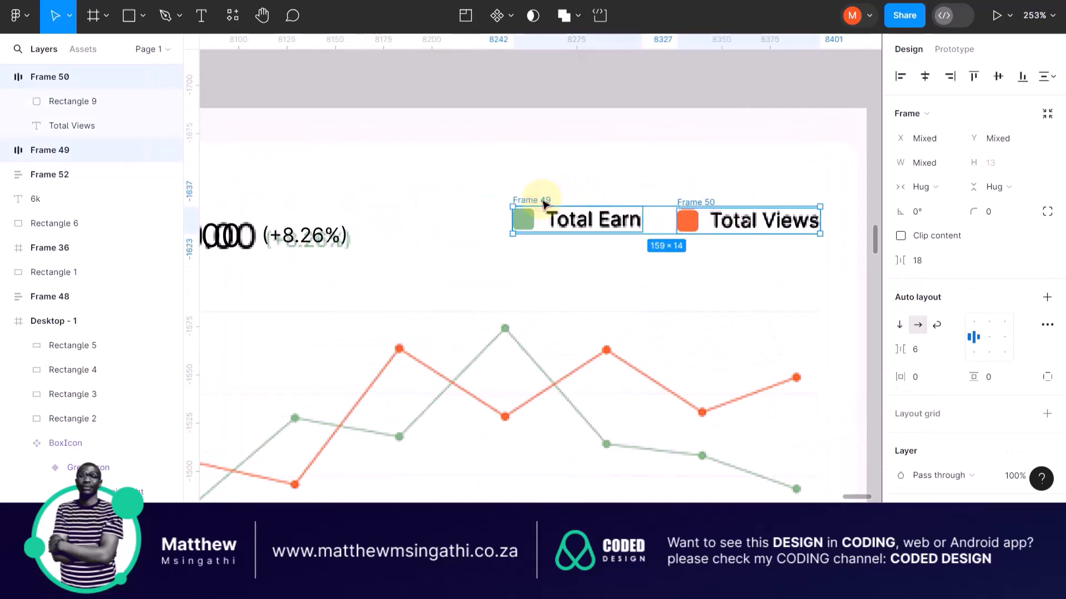
key(shift+a)
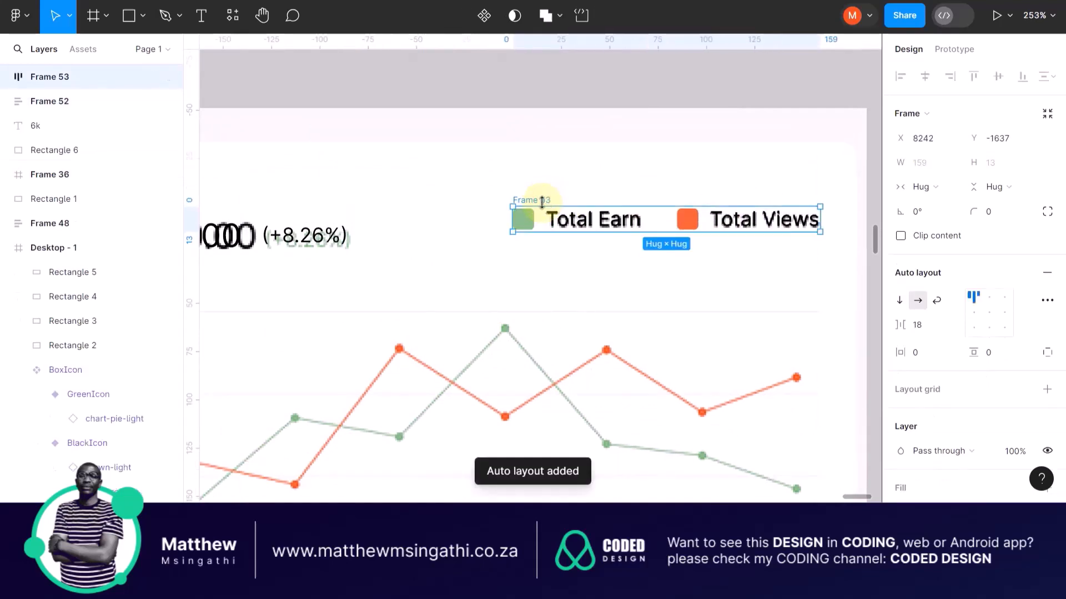
Step: Remove the Revenue group, the legend group and the 6k label from the top of the reference chart
scroll(542, 203, down, 5)
drag(309, 181, 669, 248)
click(669, 248)
scroll(541, 246, up, 3)
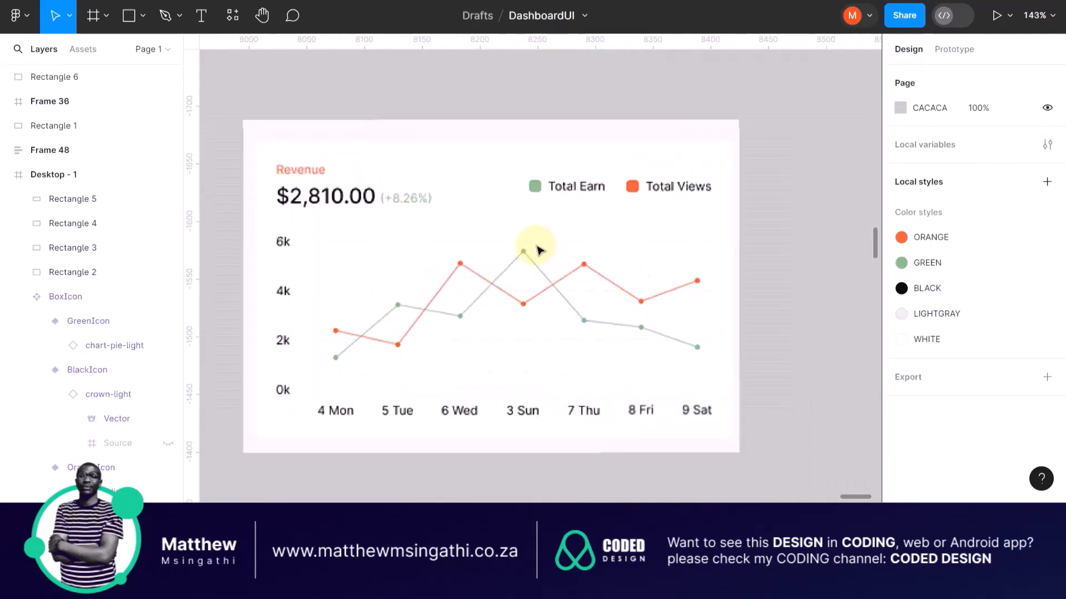
drag(283, 36, 301, 160)
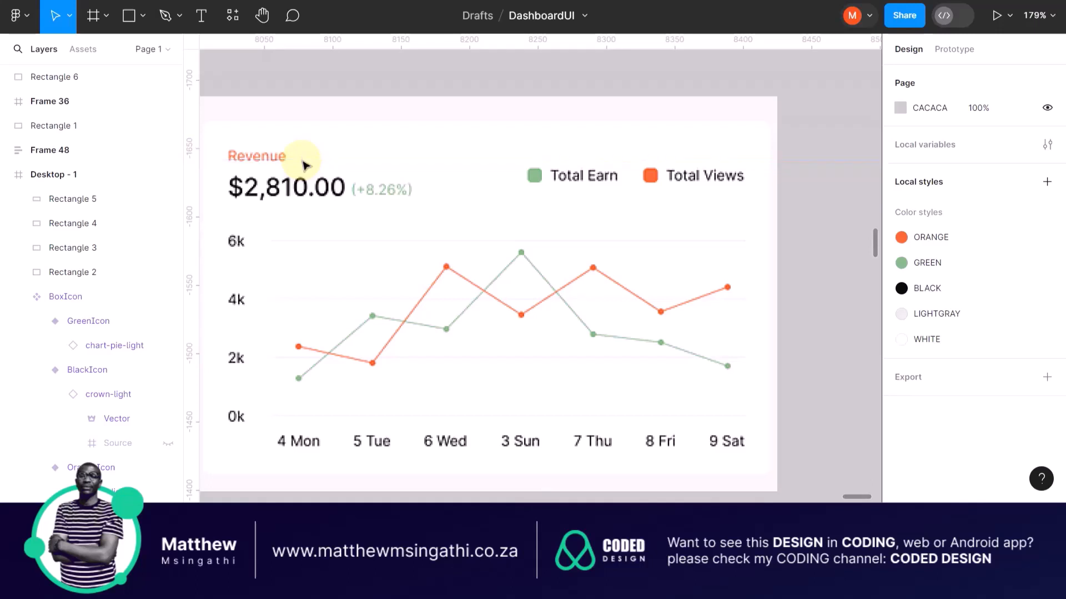
scroll(304, 165, left, 3)
scroll(305, 165, up, 1)
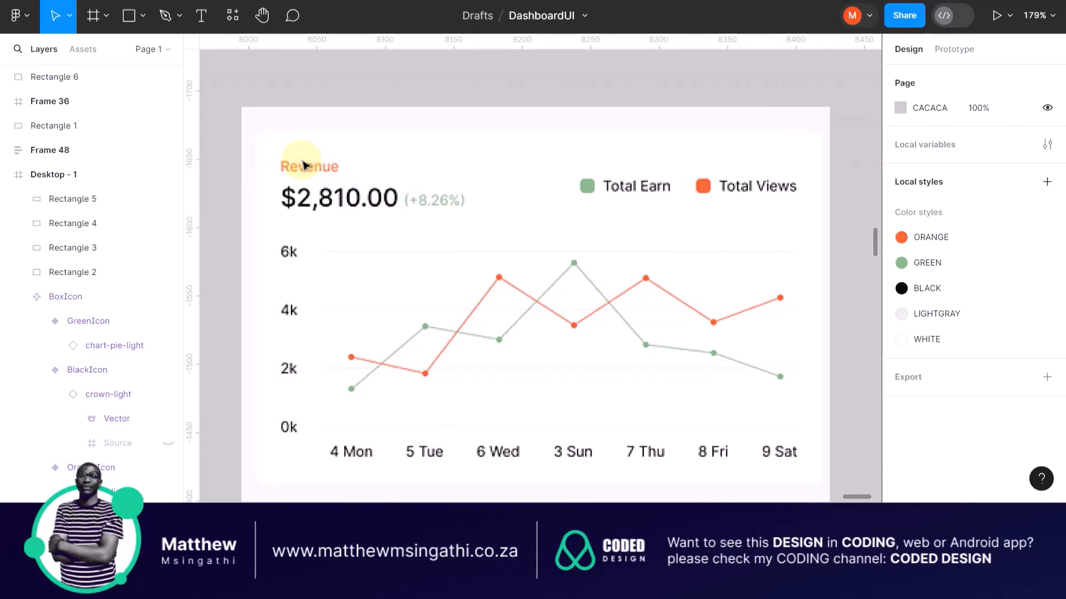
Step: Draw a 22 × 123 vertical rectangle over the header and a wide, thin horizontal rectangle across the card's upper edge
click(128, 15)
drag(406, 80, 438, 248)
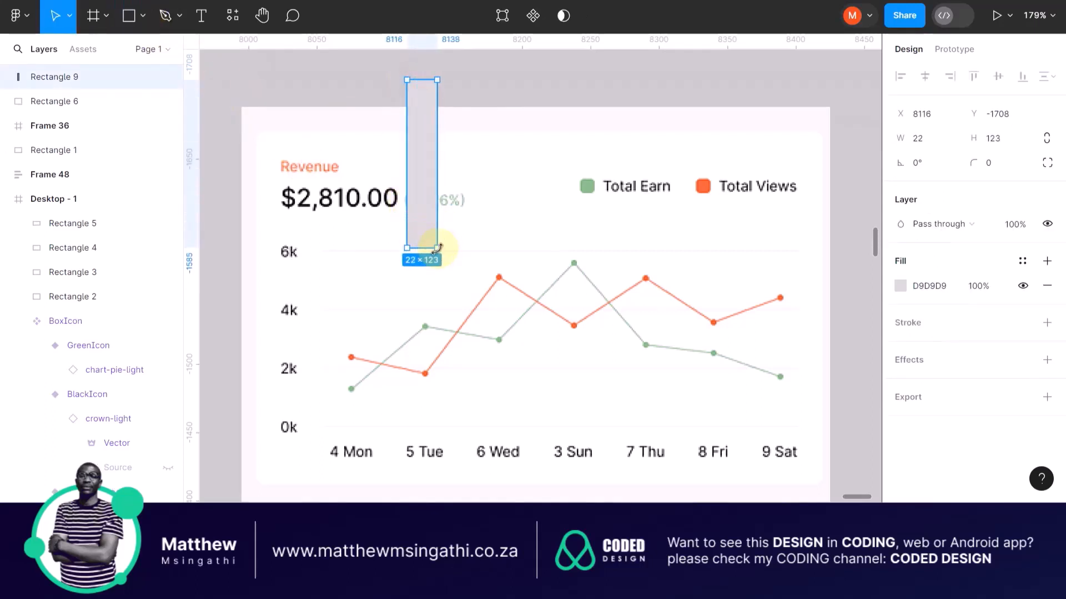
click(130, 15)
drag(301, 109, 759, 125)
click(650, 95)
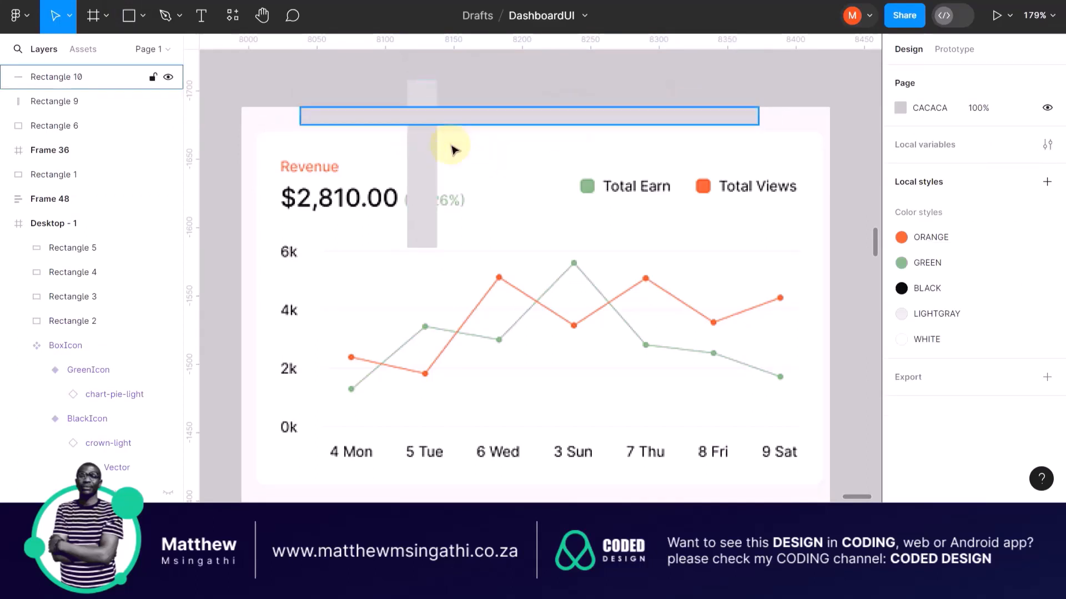
Step: Delete both the horizontal and the vertical rectangle from the chart card
click(444, 118)
key(Delete)
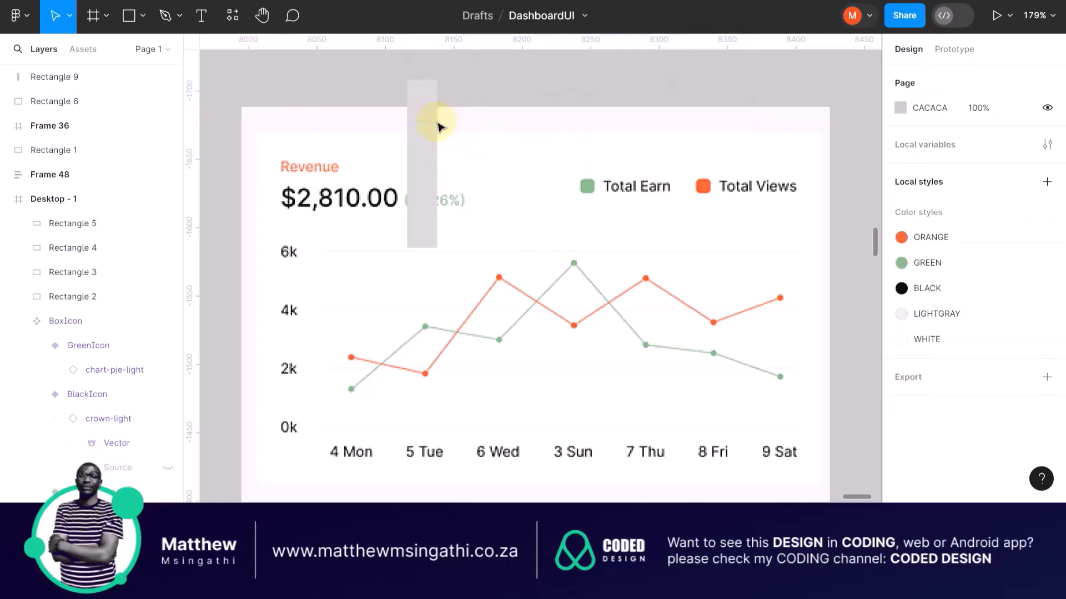
click(421, 127)
key(Delete)
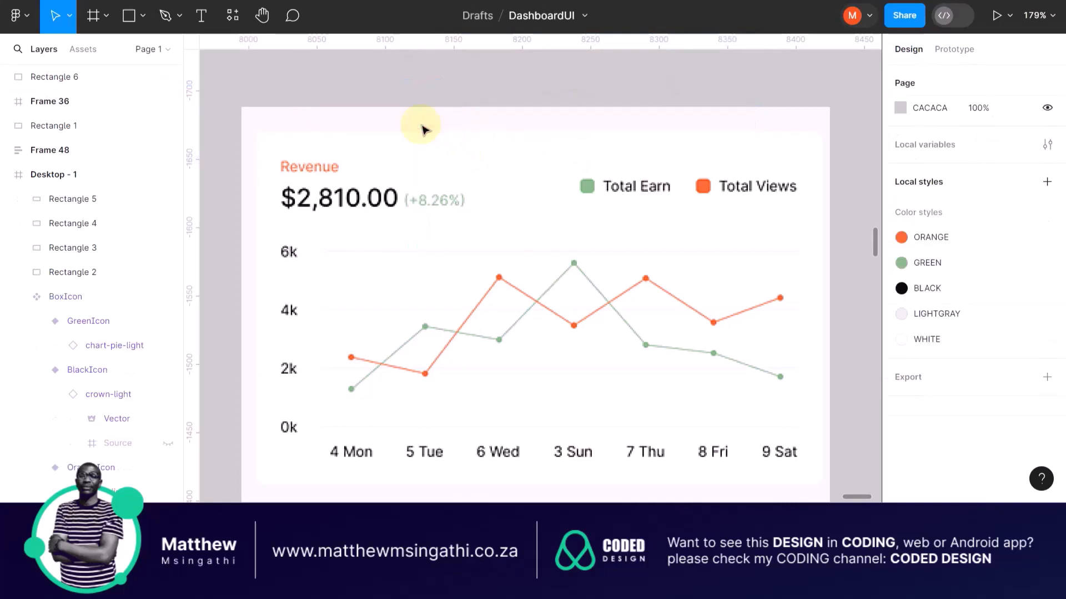
Step: Place two horizontal guides across the chart header at Y -1639 and -1630, and delete both
scroll(414, 175, up, 1)
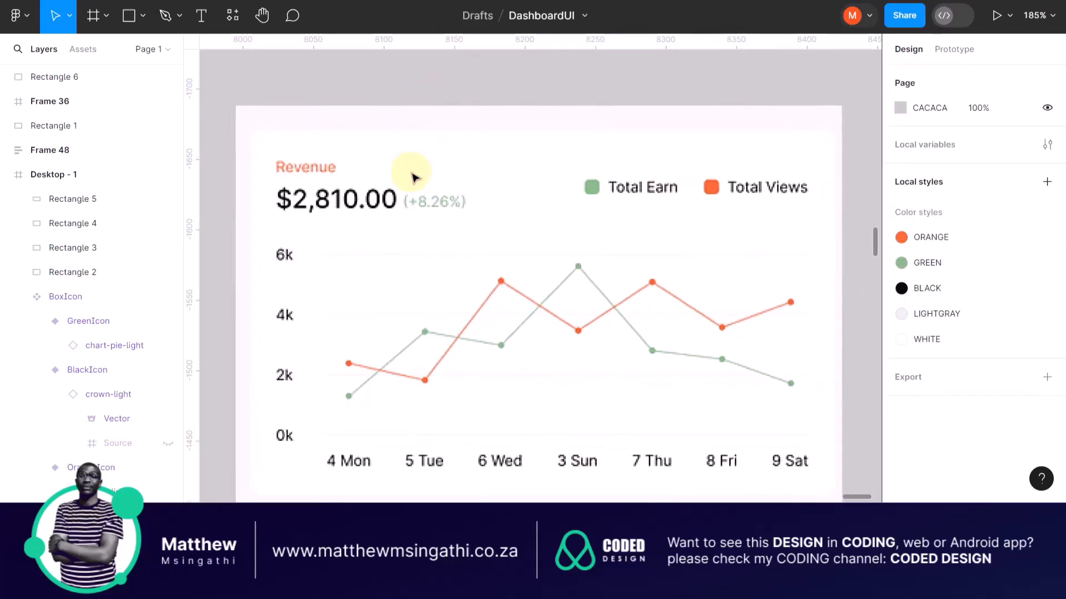
drag(373, 43, 341, 174)
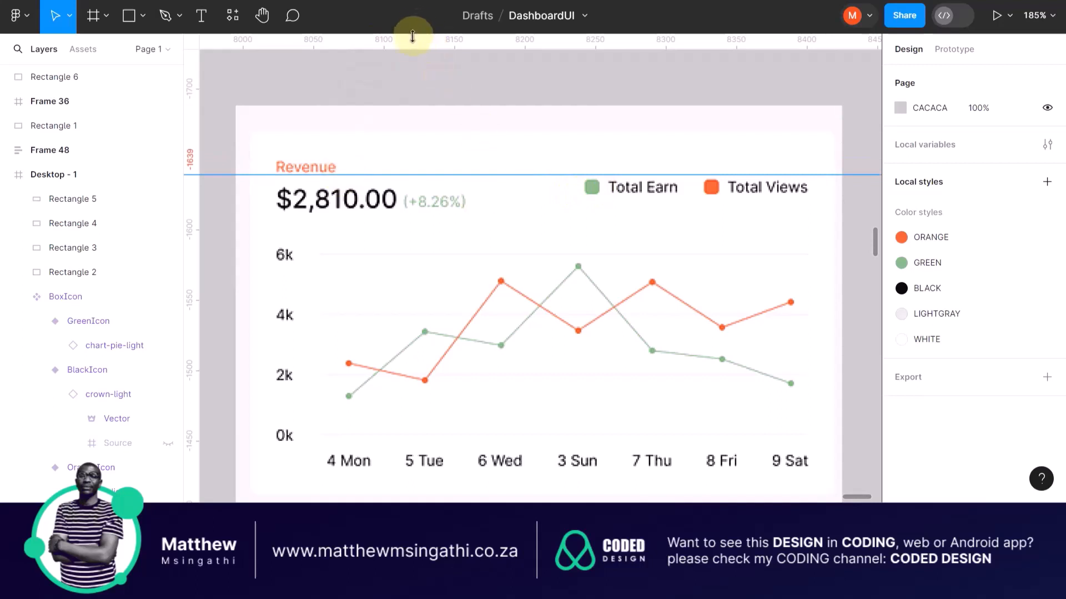
drag(411, 41, 398, 188)
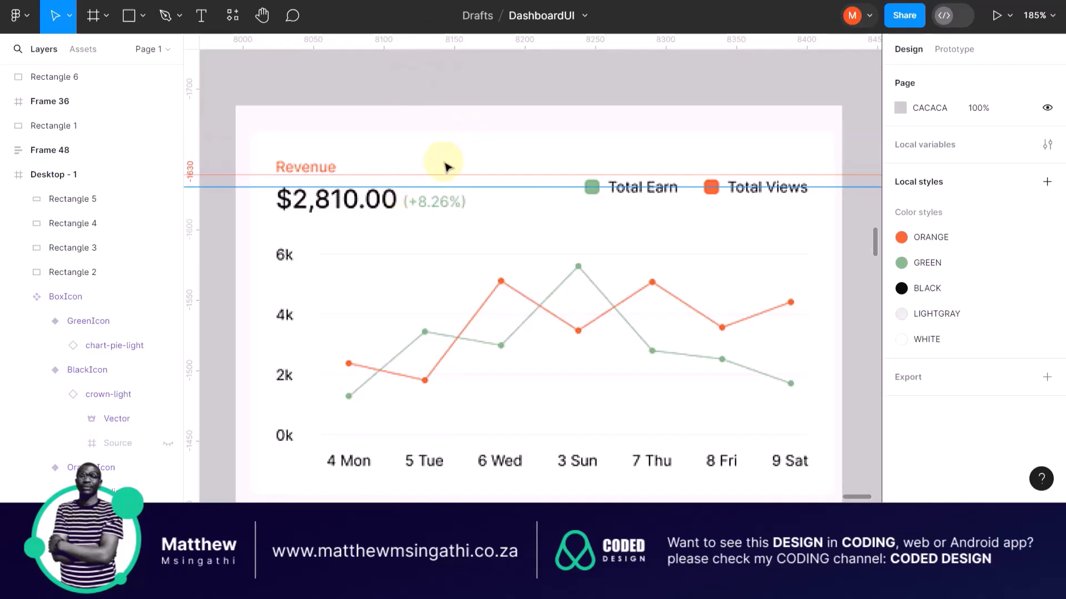
key(Delete)
key(Delete)
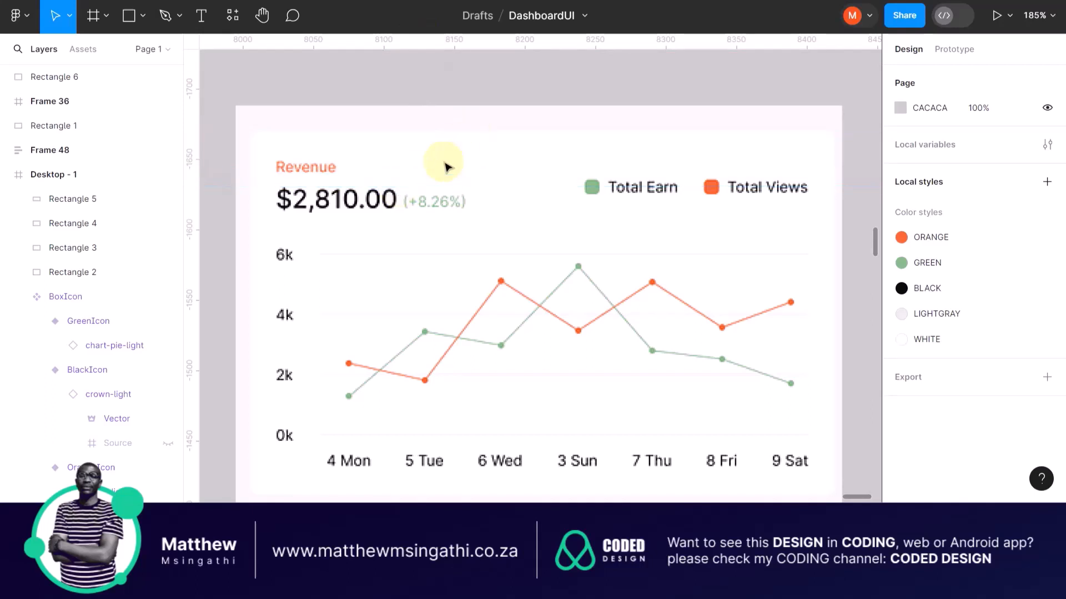
Step: Restore the removed Revenue group, legend group and 6k label to their original places over the chart
key(ctrl+v)
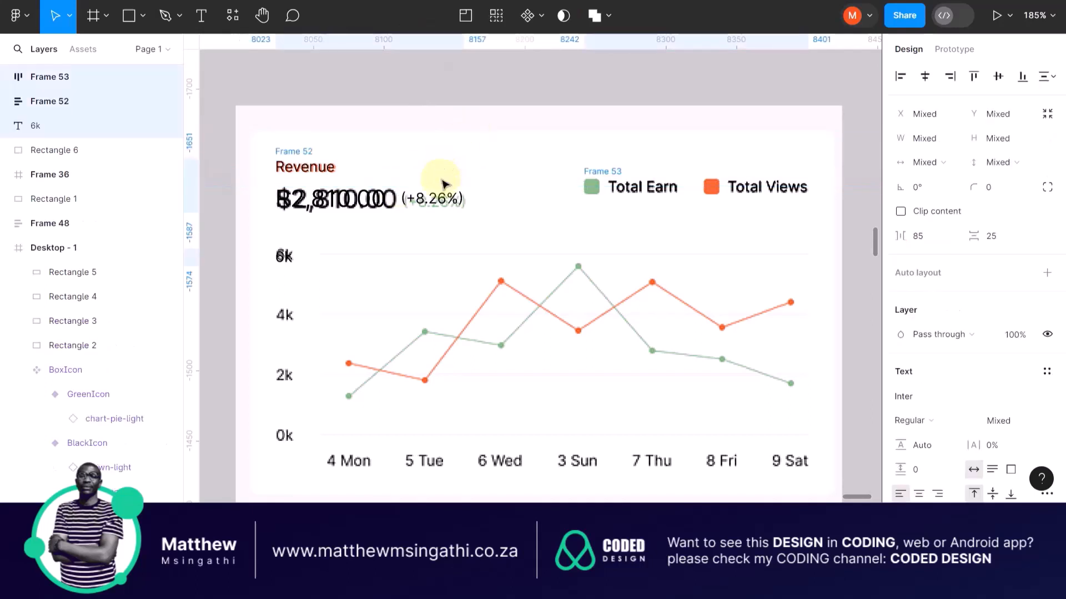
click(571, 126)
click(299, 175)
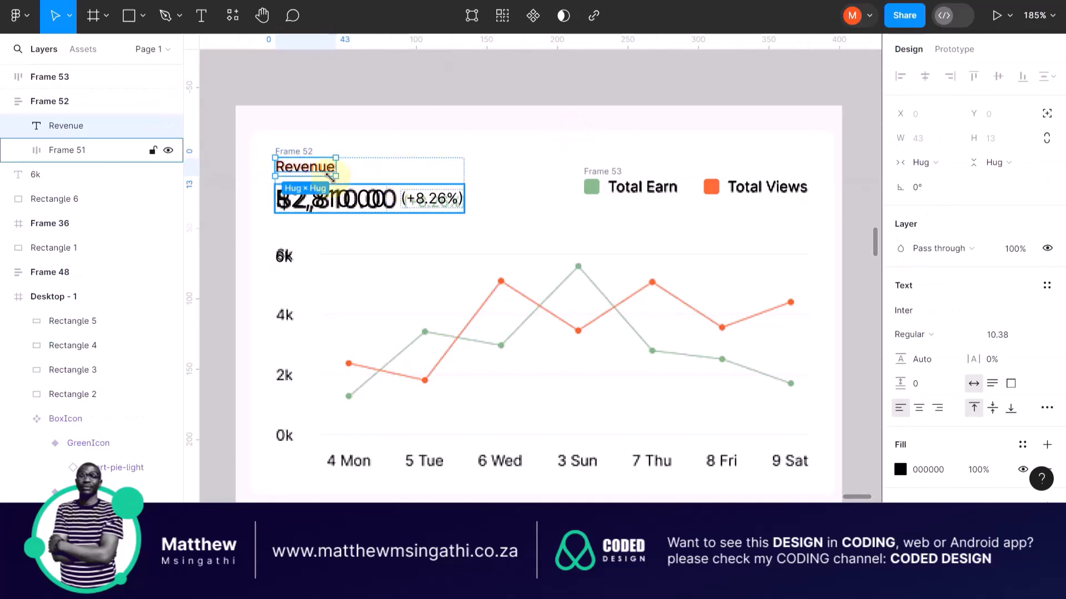
click(388, 226)
Step: Combine the Revenue group and the legend group into one horizontal auto layout with centred alignment
click(309, 153)
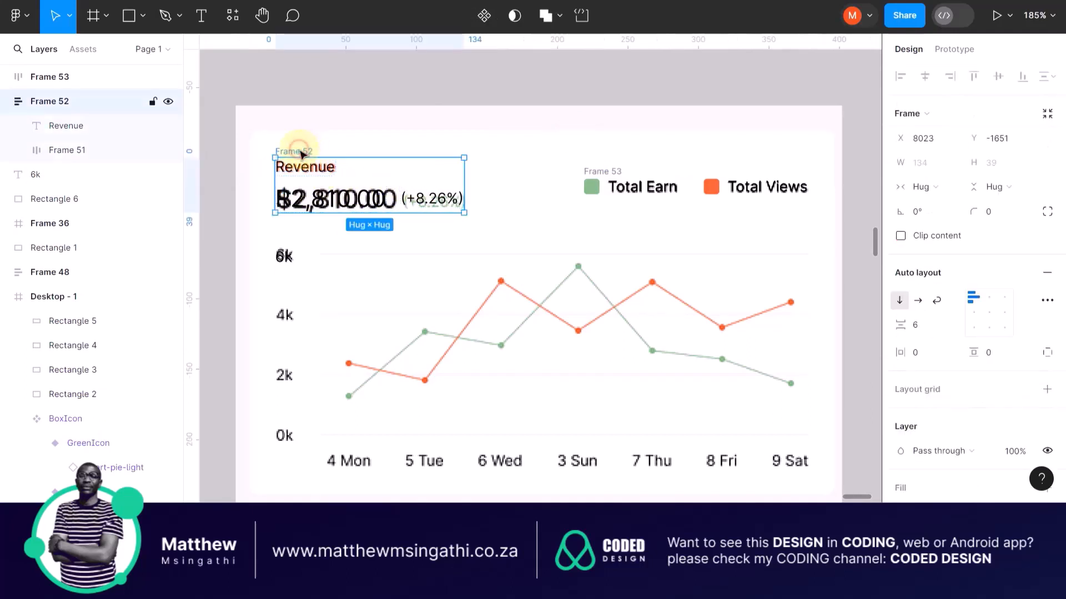
shift+click(602, 173)
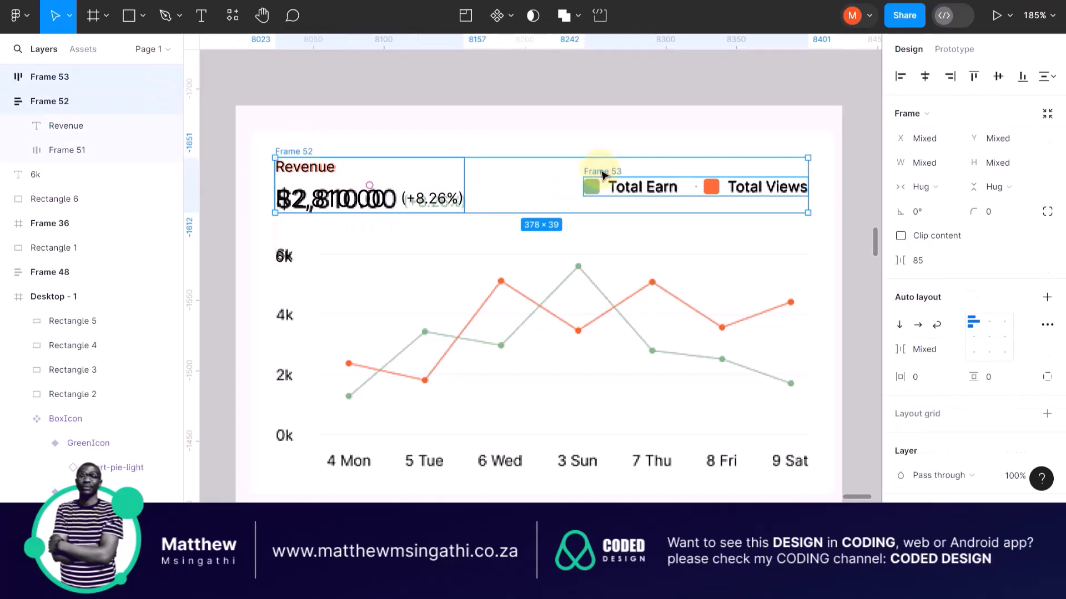
key(shift+a)
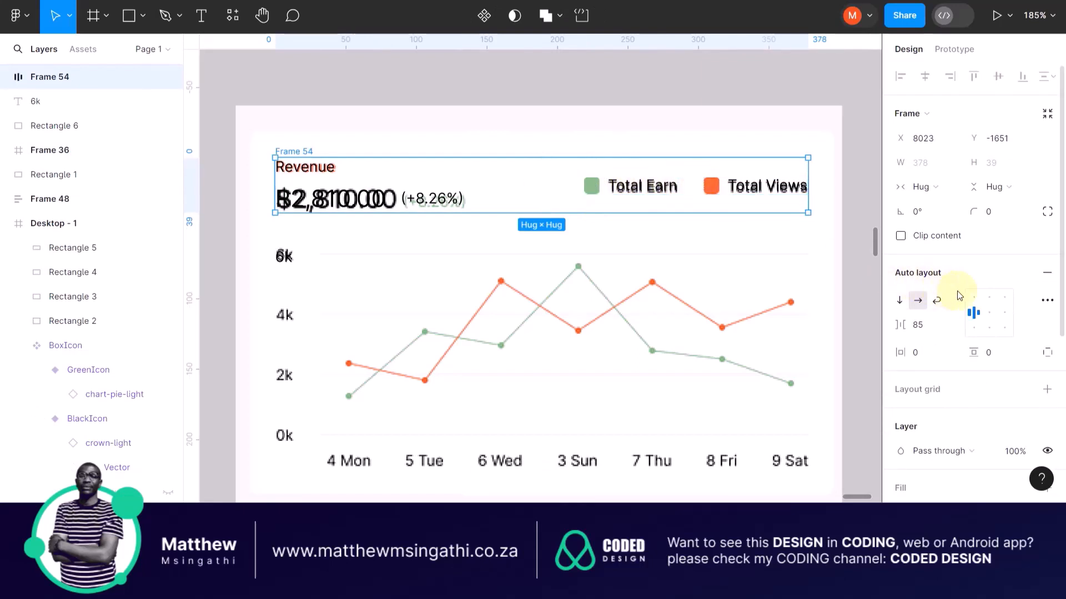
click(990, 297)
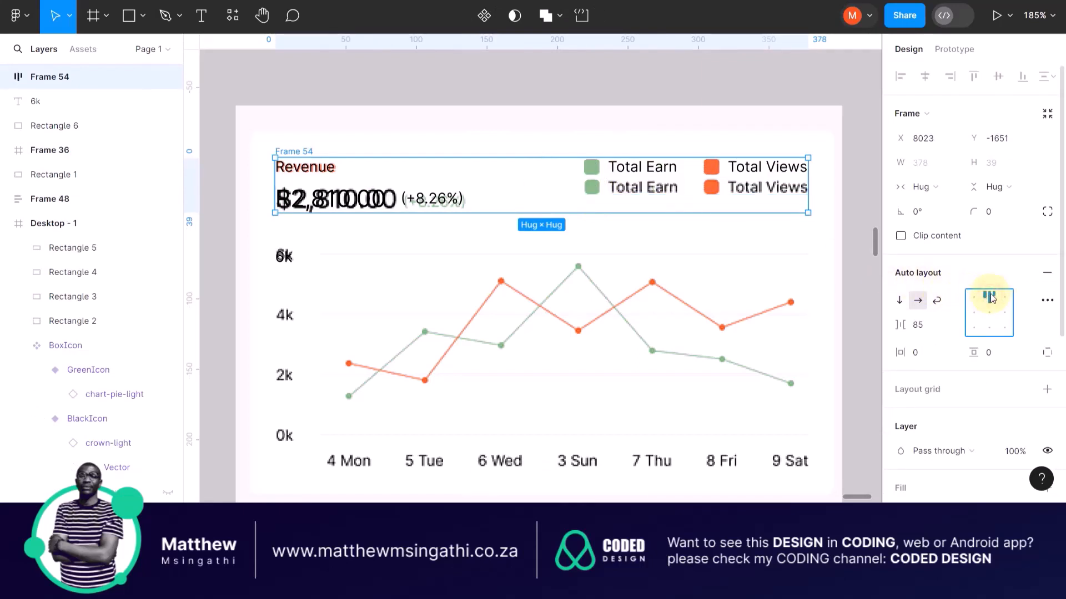
click(991, 312)
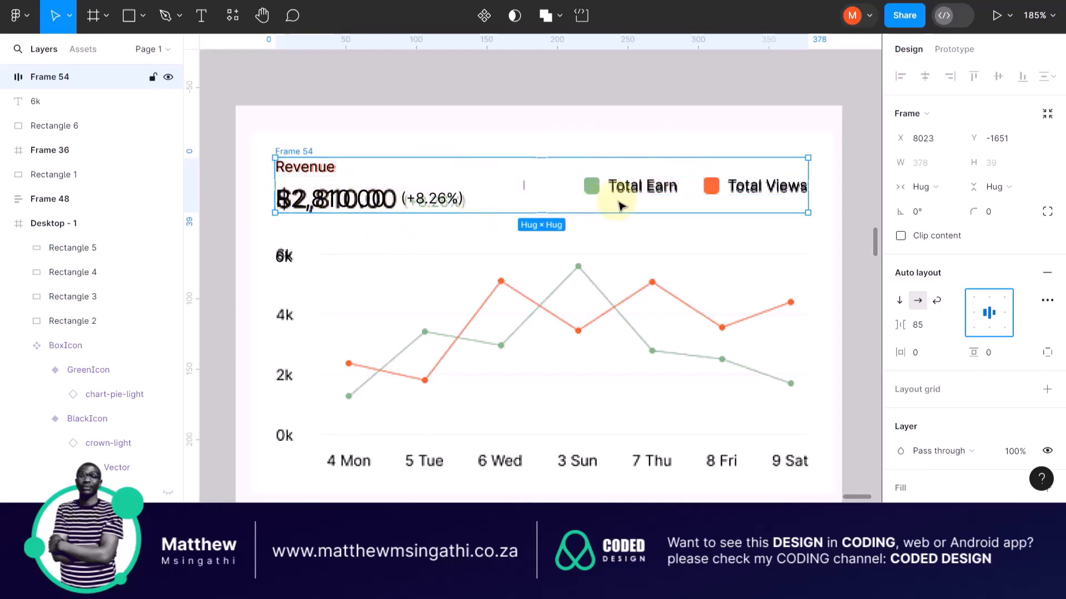
Step: Move the 6k label down over the reference's 0k label, to Y -1456
scroll(621, 207, down, 5)
scroll(791, 267, up, 2)
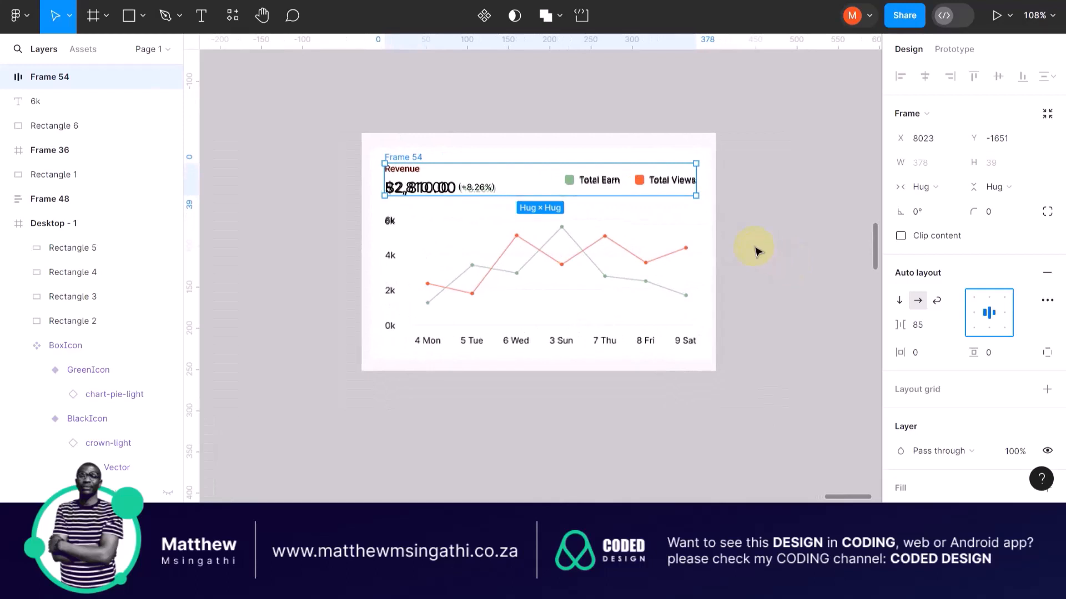
scroll(755, 251, up, 1)
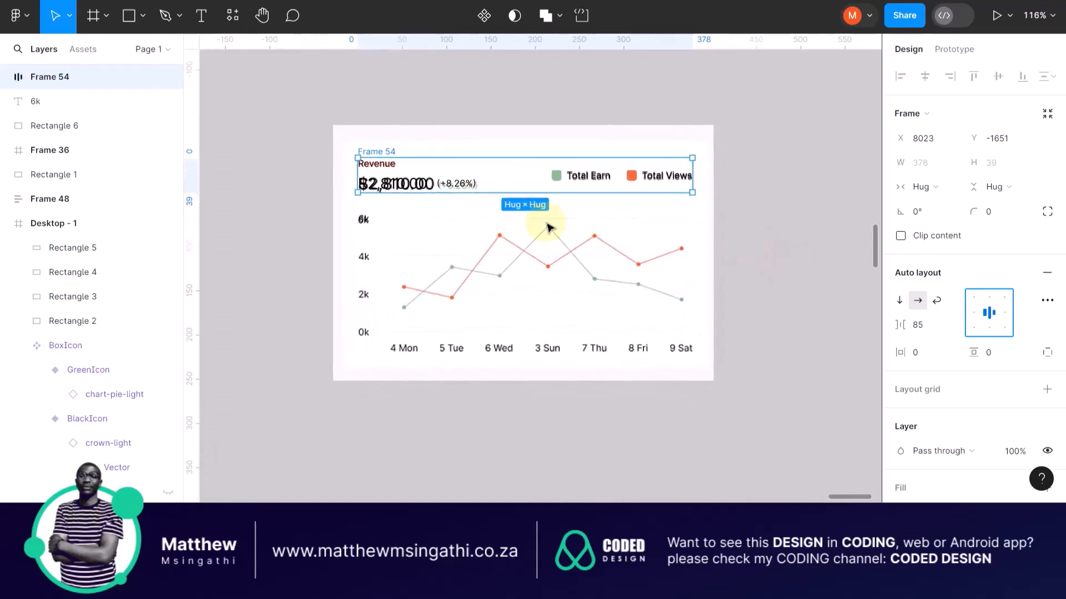
scroll(472, 220, up, 1)
scroll(472, 220, up, 3)
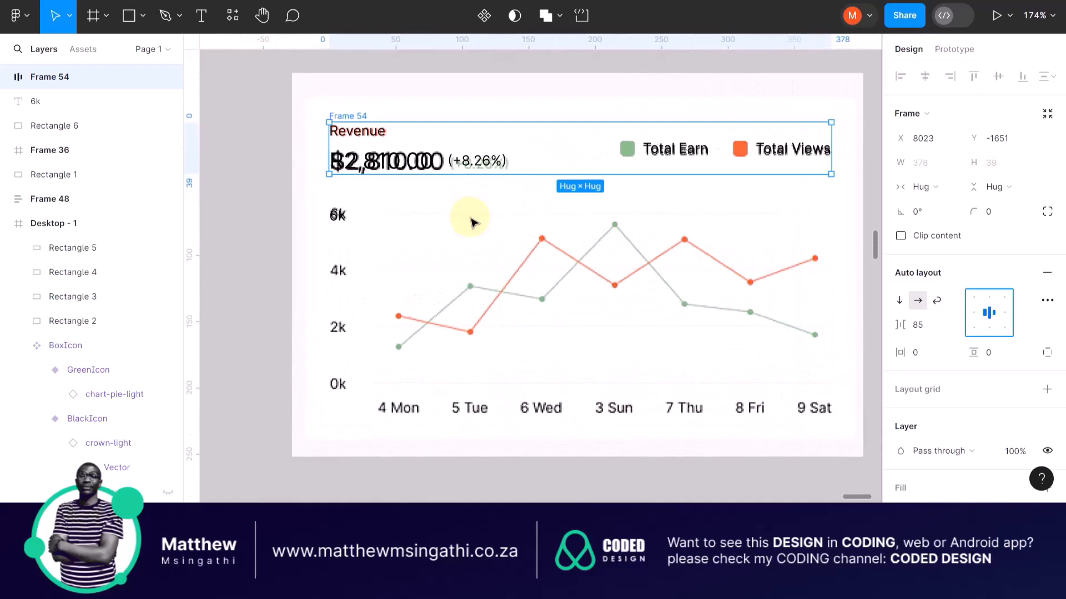
scroll(368, 238, up, 2)
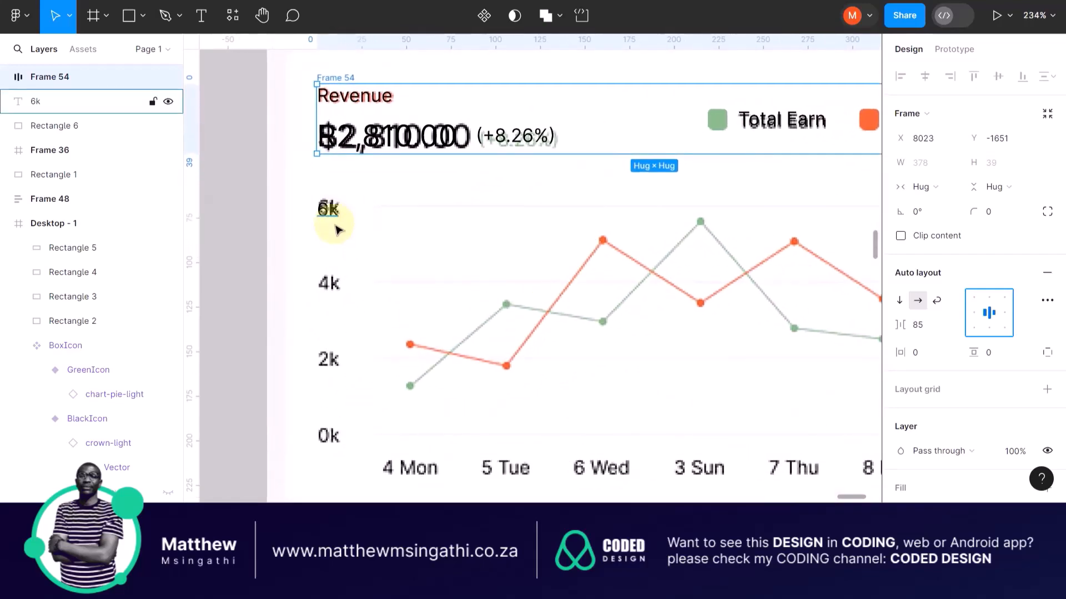
scroll(335, 227, down, 2)
scroll(333, 213, down, 1)
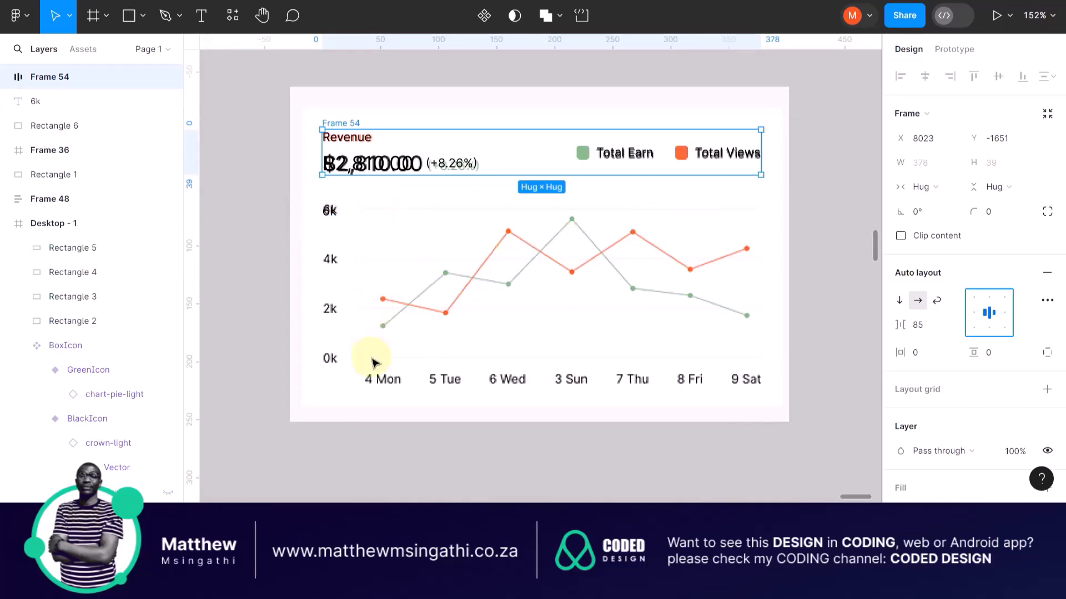
drag(331, 210, 333, 368)
Step: Change the moved label's text to 0k and align it with the reference label at Y -1460
scroll(333, 368, up, 8)
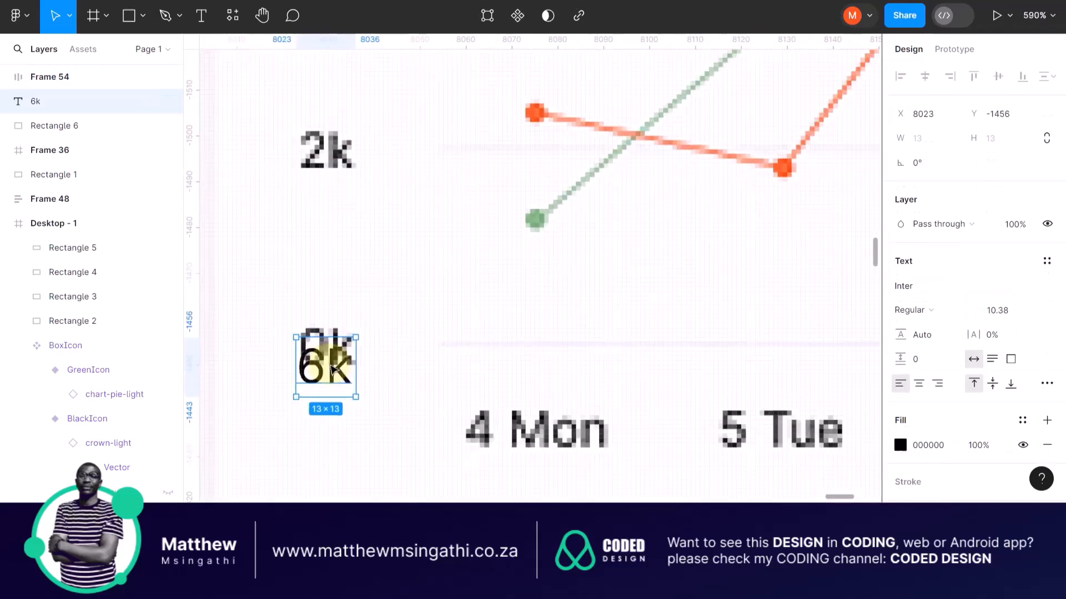
double_click(329, 364)
click(330, 364)
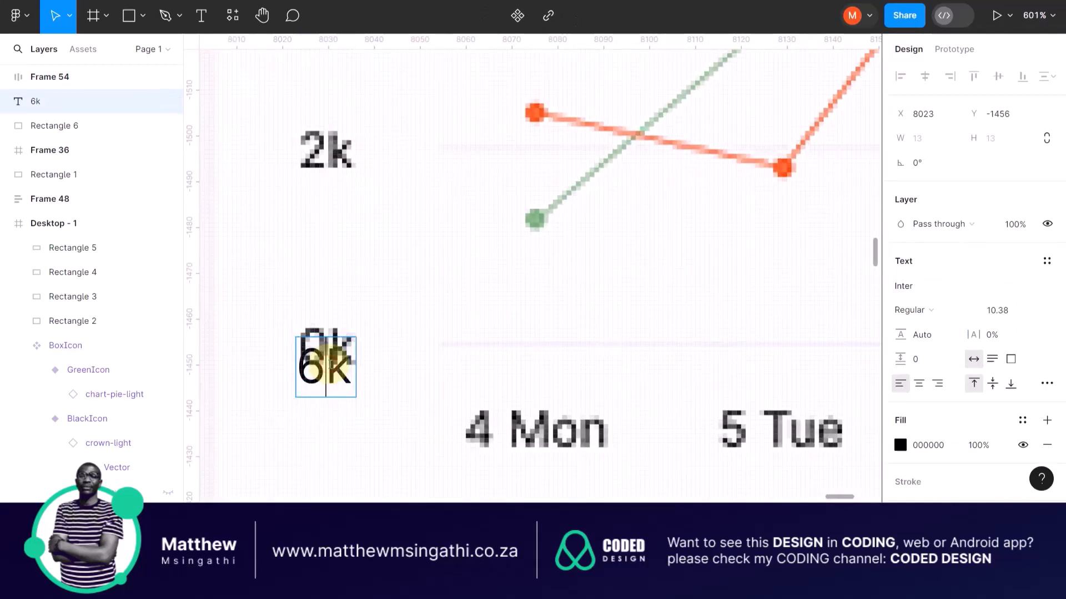
key(BackSpace)
text(0)
key(Escape)
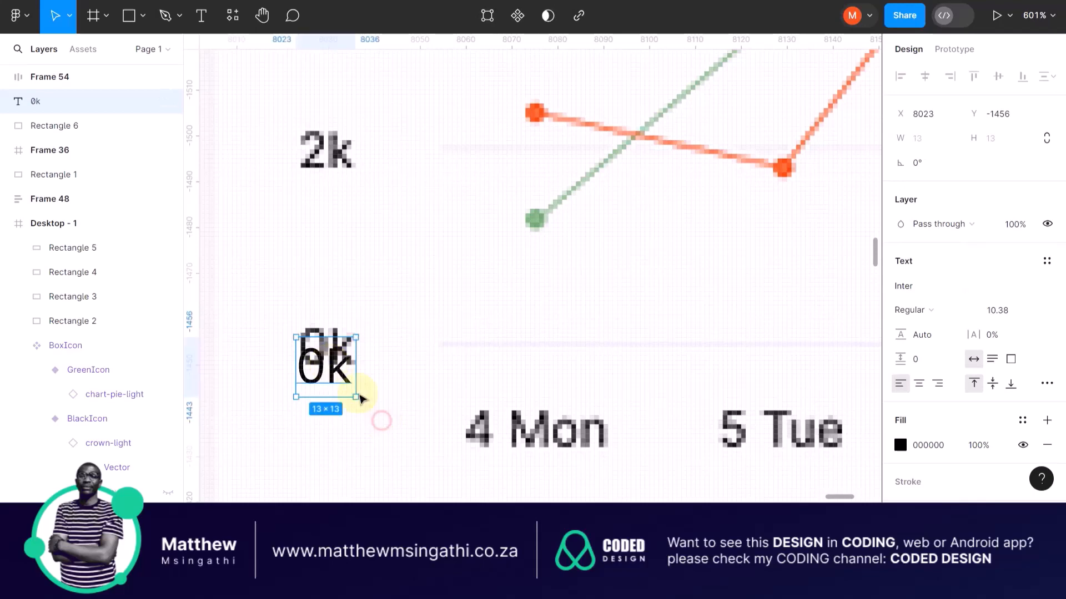
drag(326, 363, 335, 349)
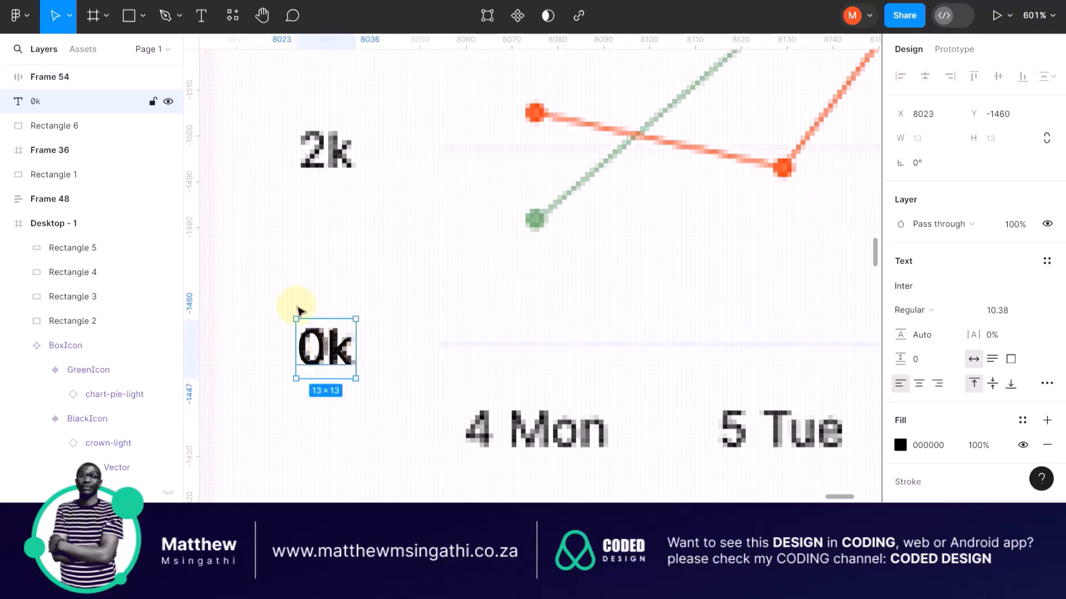
Step: Draw a horizontal Pen line over the reference's 0k gridline, from X 8055 to X 8401 at Y -1454
click(128, 16)
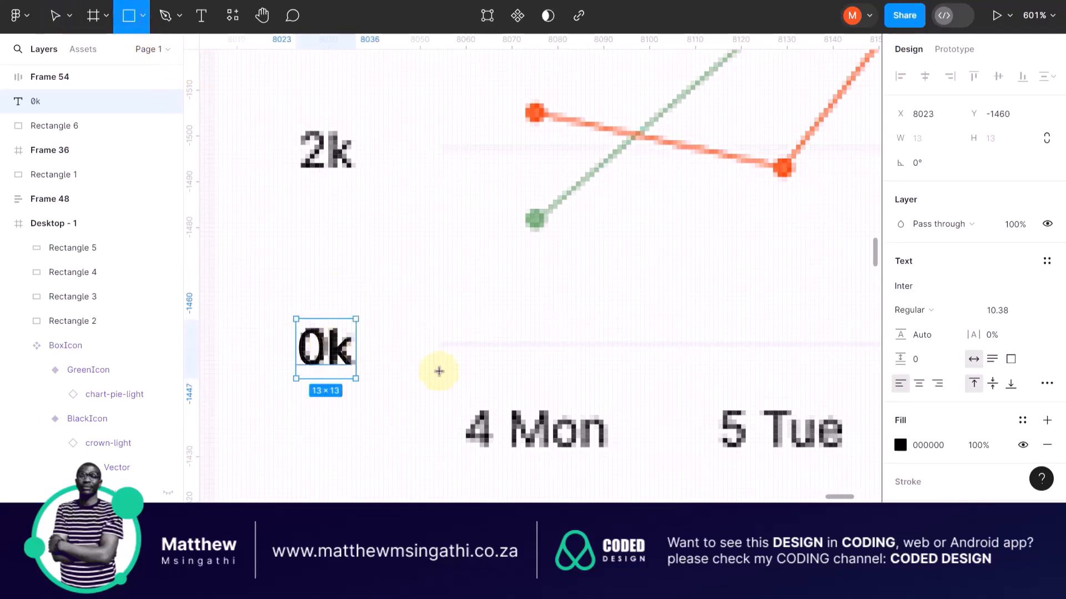
scroll(439, 371, down, 6)
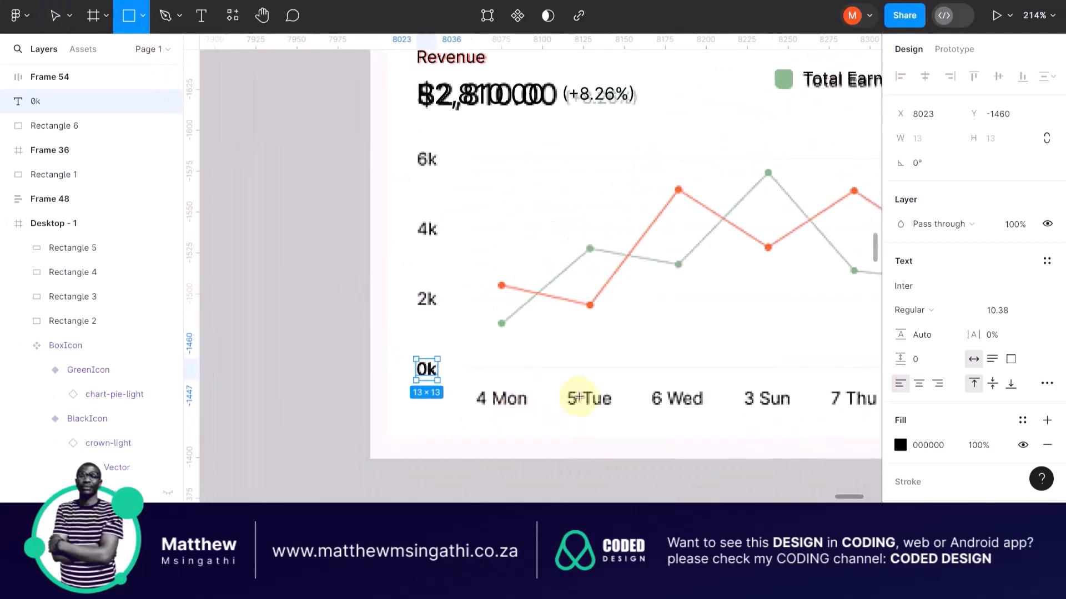
click(166, 16)
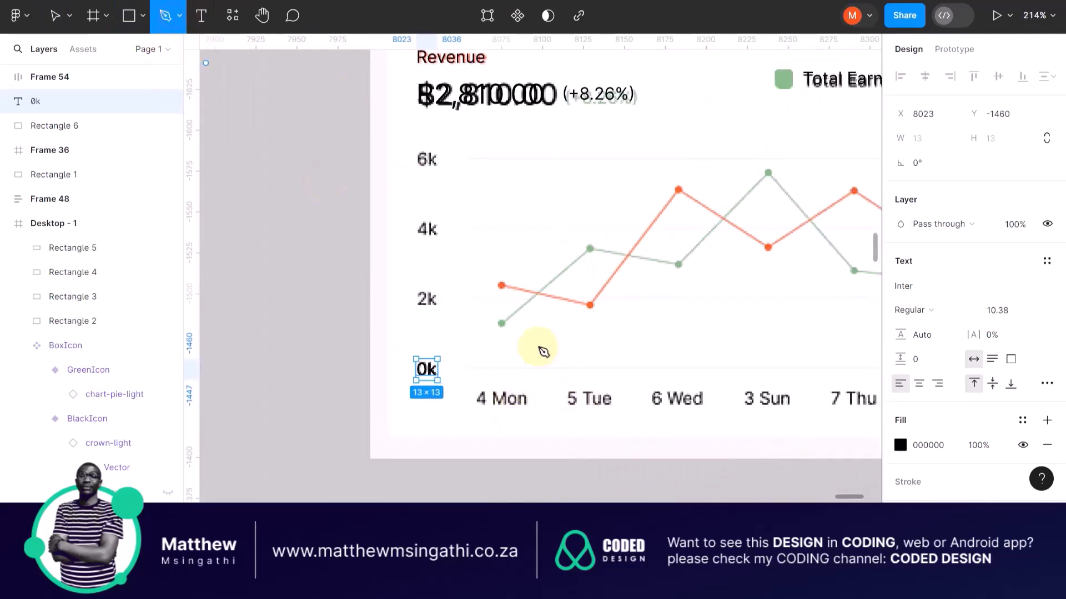
scroll(580, 365, right, 3)
scroll(580, 364, right, 4)
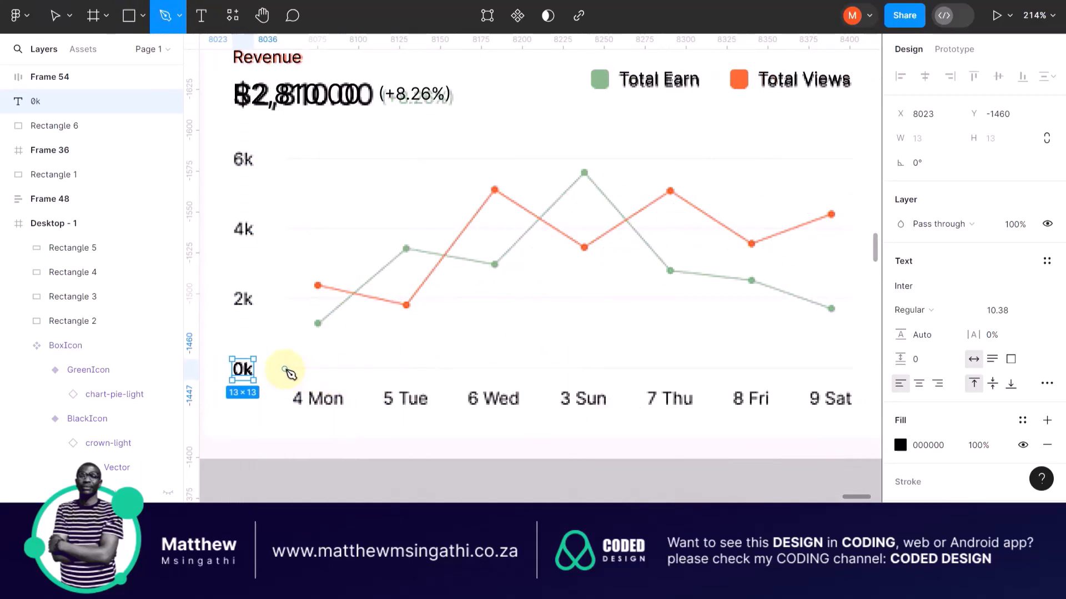
click(286, 371)
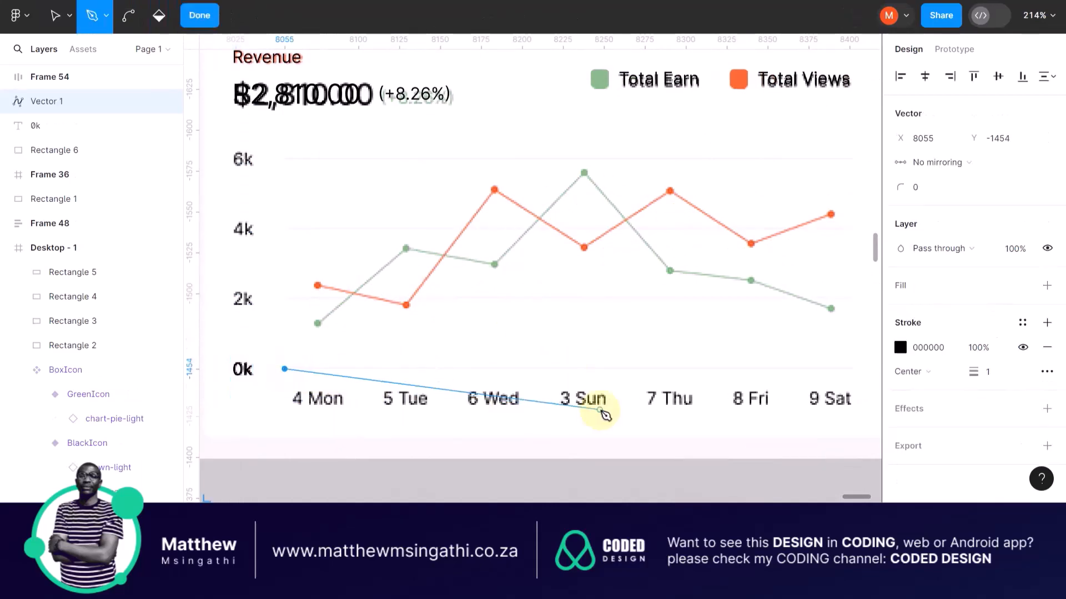
scroll(604, 411, right, 12)
scroll(553, 395, up, 5)
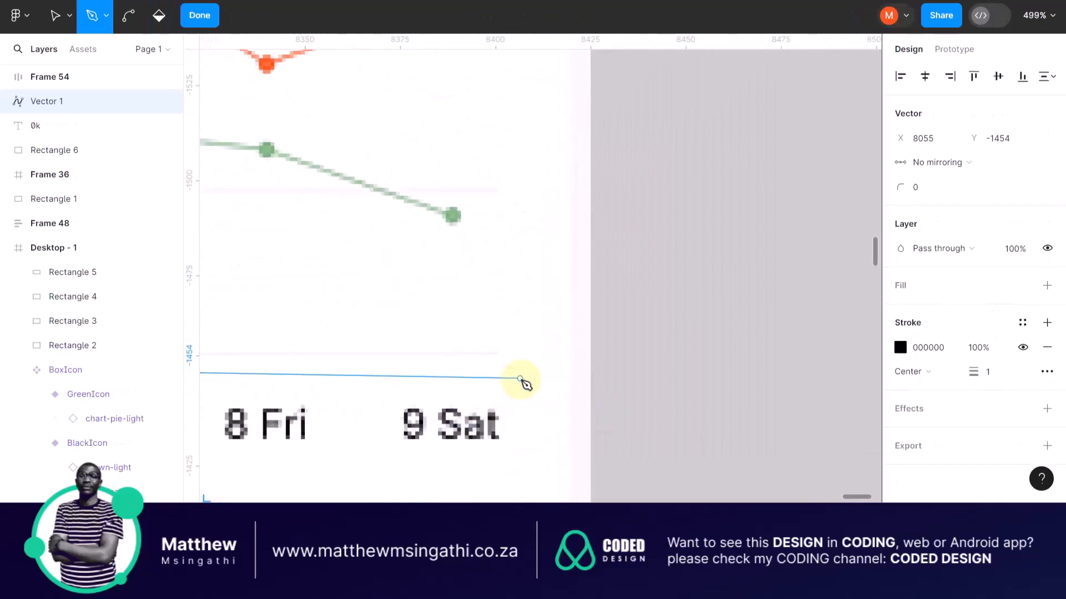
click(499, 356)
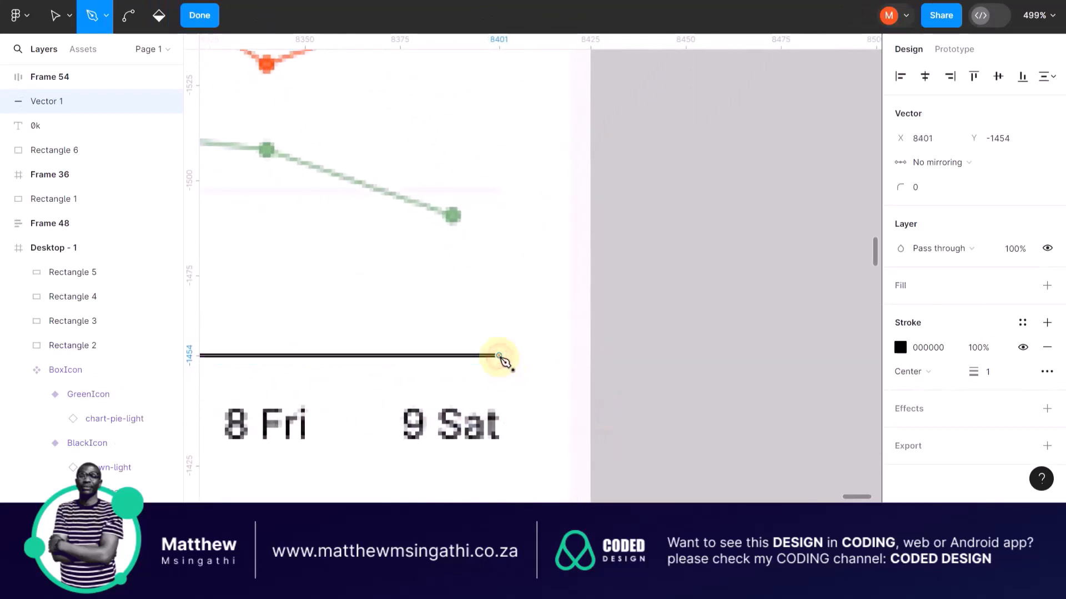
key(Escape)
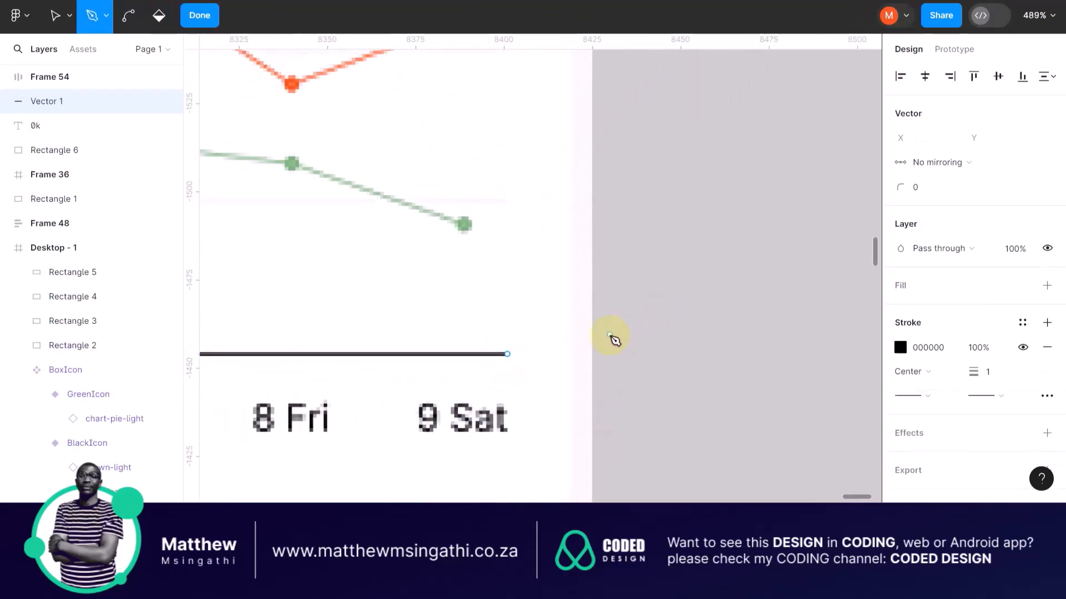
Step: Replace the new gridline's black stroke with the LIGHTGRAY colour style
scroll(613, 338, down, 5)
scroll(374, 333, left, 3)
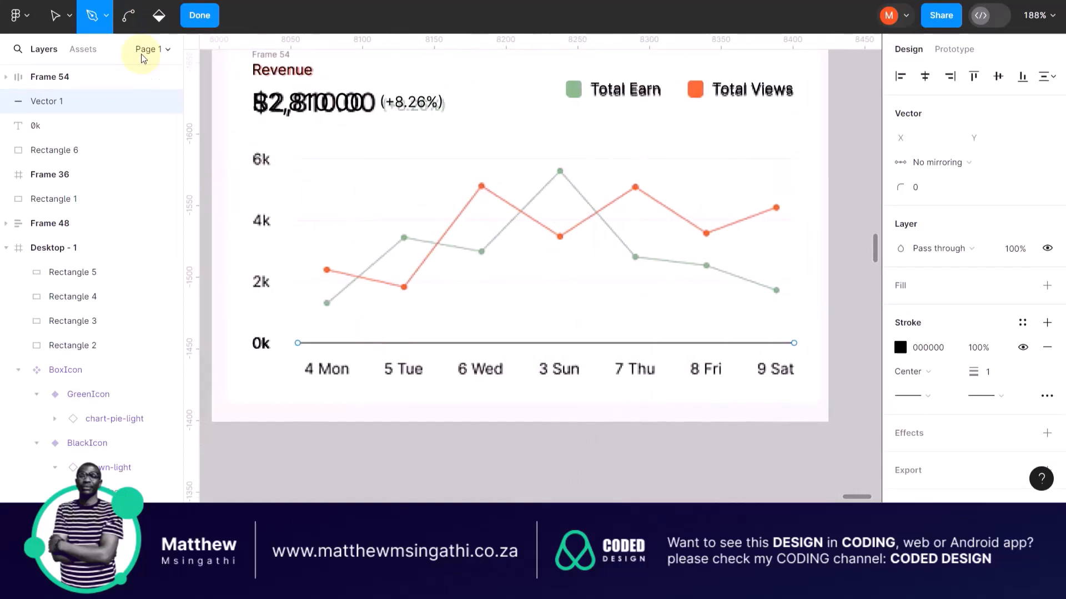
click(58, 17)
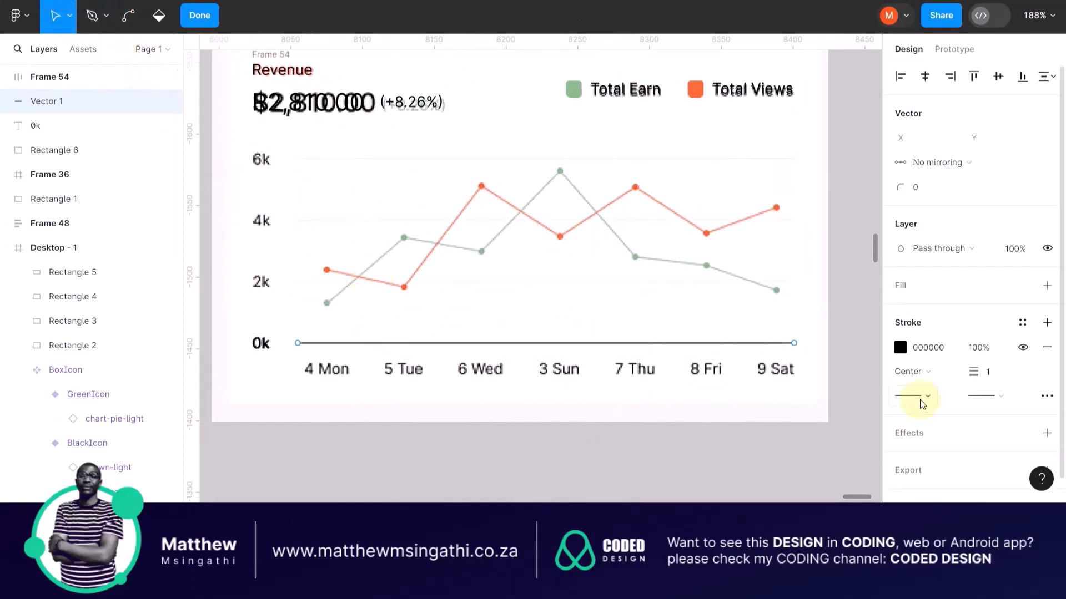
click(1054, 354)
click(1023, 323)
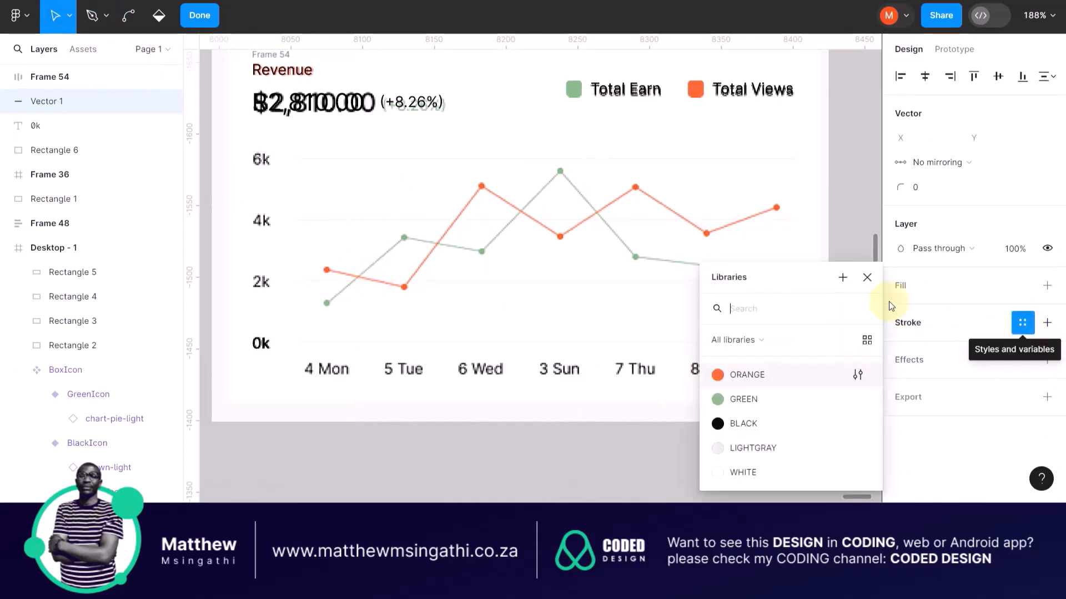
click(719, 447)
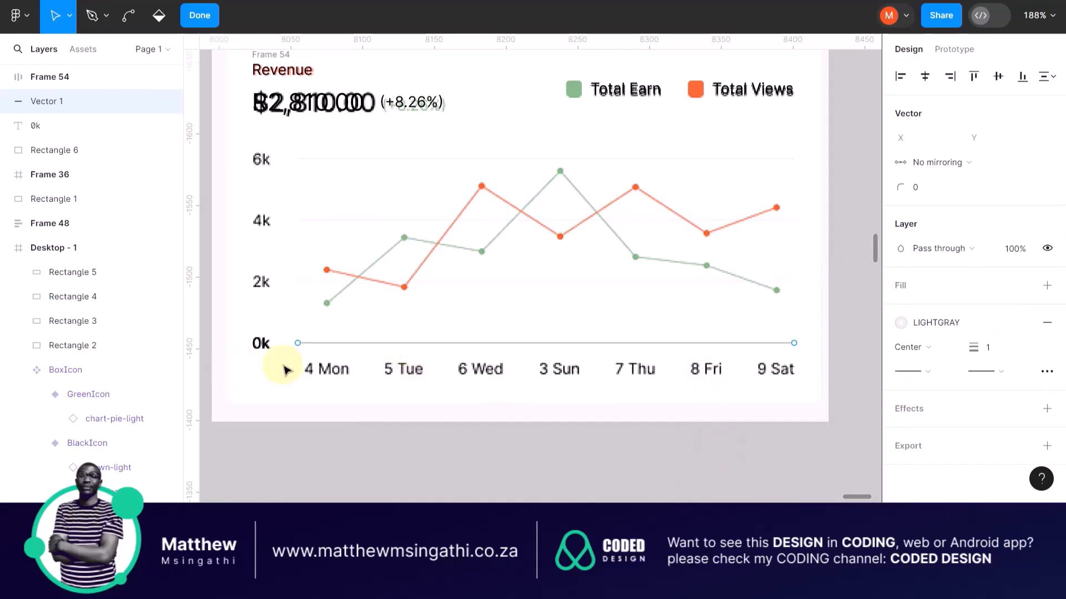
Step: Combine the 0k label and its gridline into one horizontal auto layout frame
scroll(273, 353, up, 3)
click(258, 339)
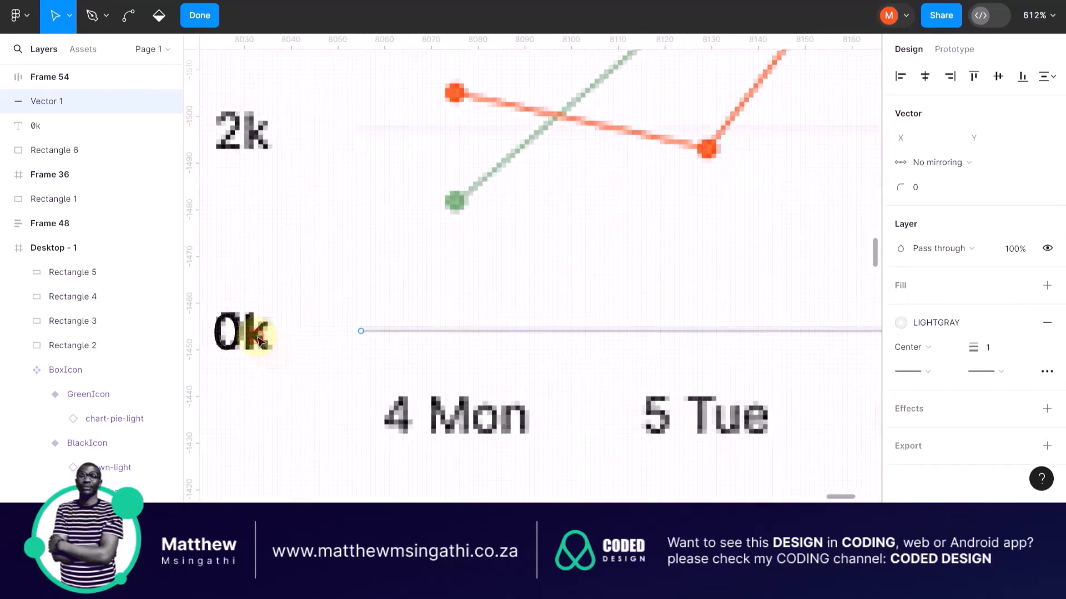
key(Escape)
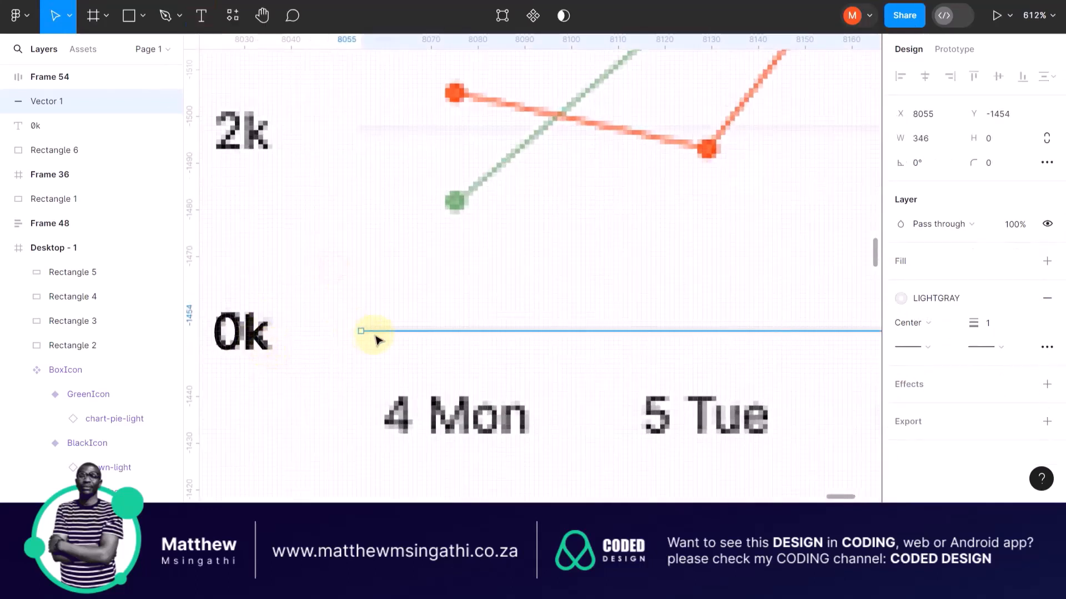
shift+click(251, 335)
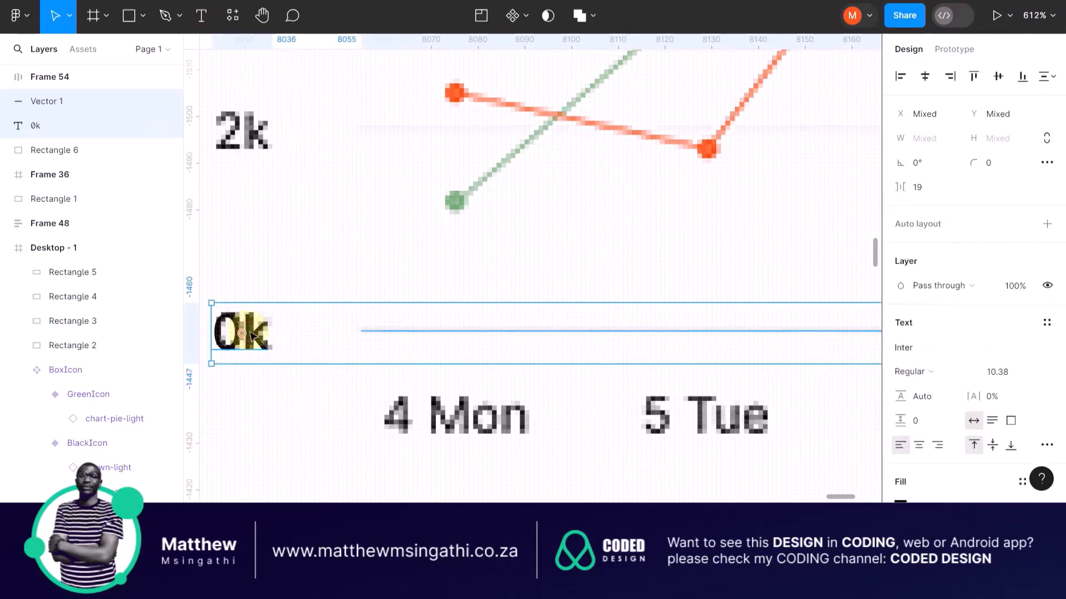
key(shift+a)
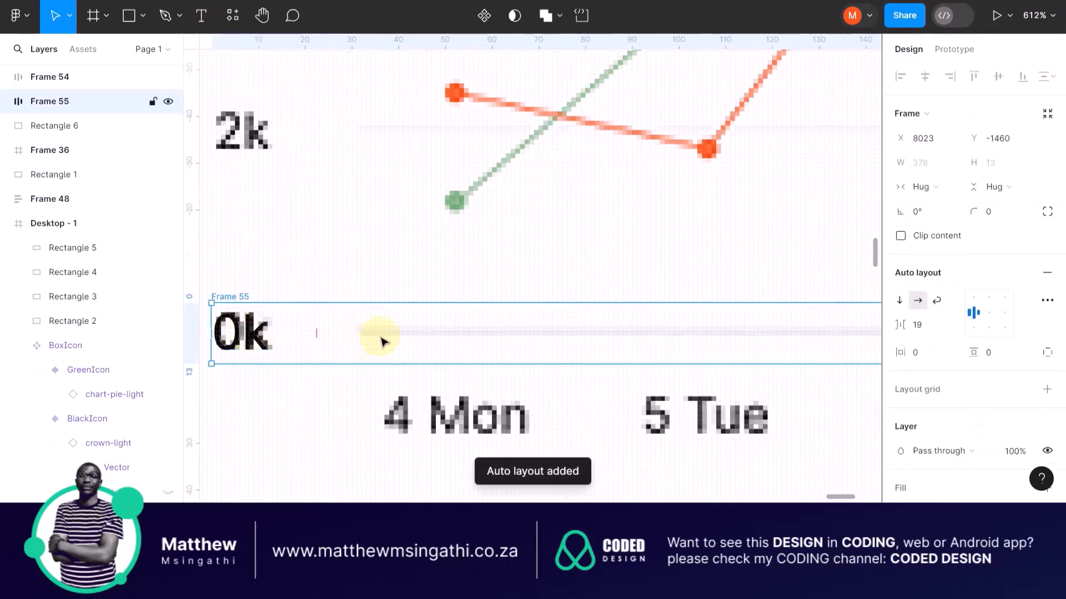
Step: Duplicate the 0k label and gridline frame, and delete the copy placed beside the chart card
scroll(369, 336, down, 5)
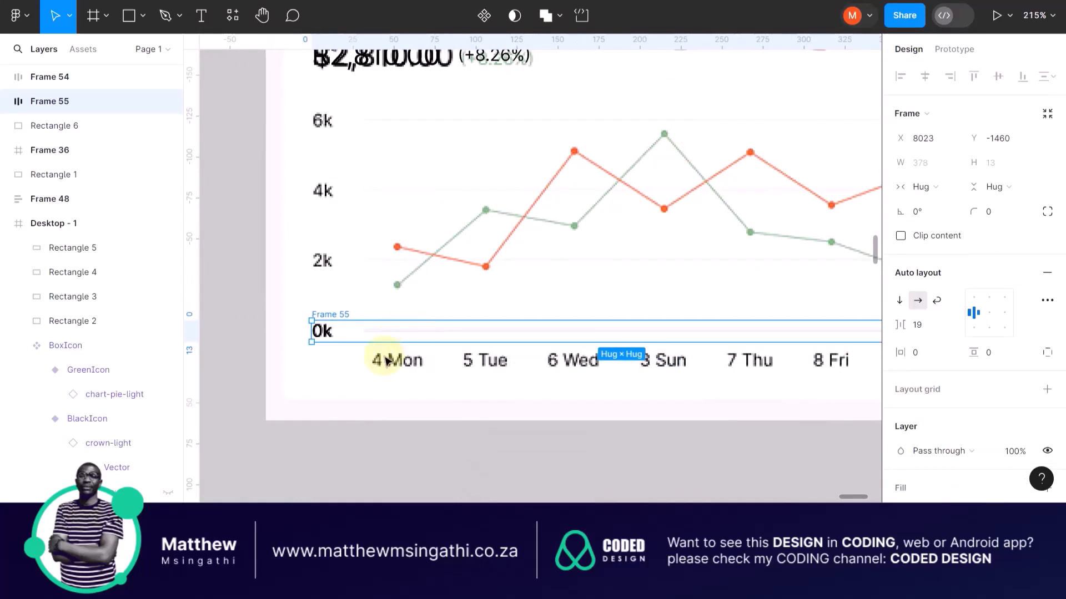
key(ctrl+d)
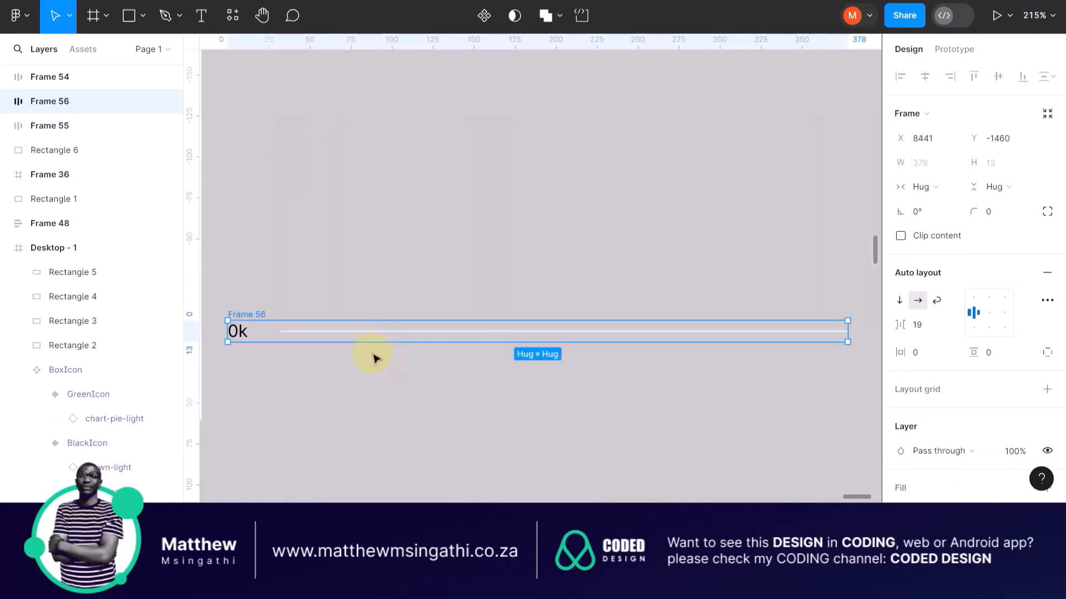
scroll(561, 359, down, 5)
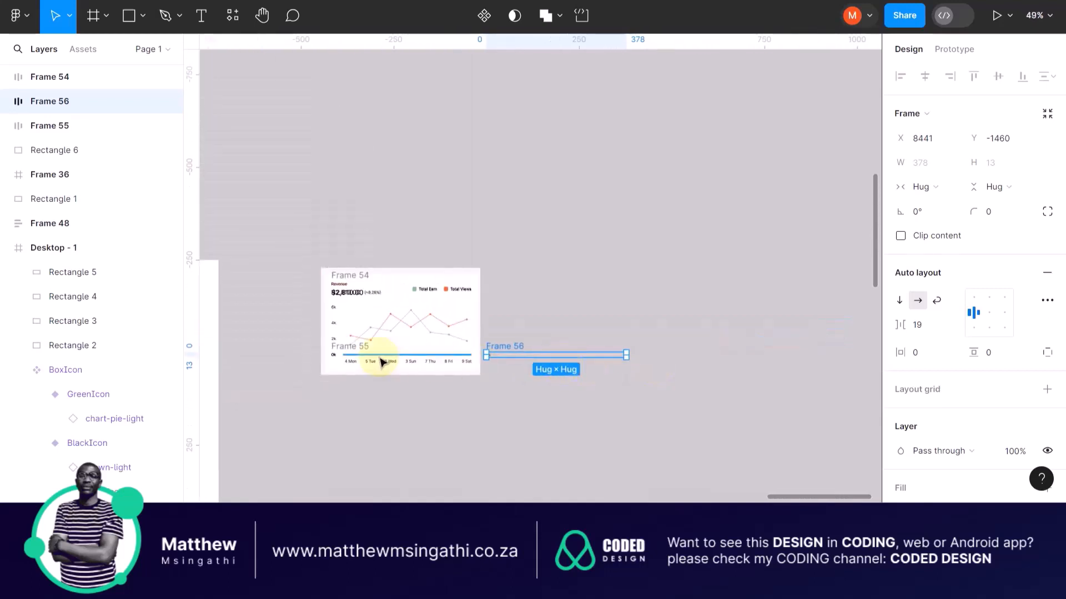
scroll(382, 362, up, 4)
scroll(382, 362, up, 1)
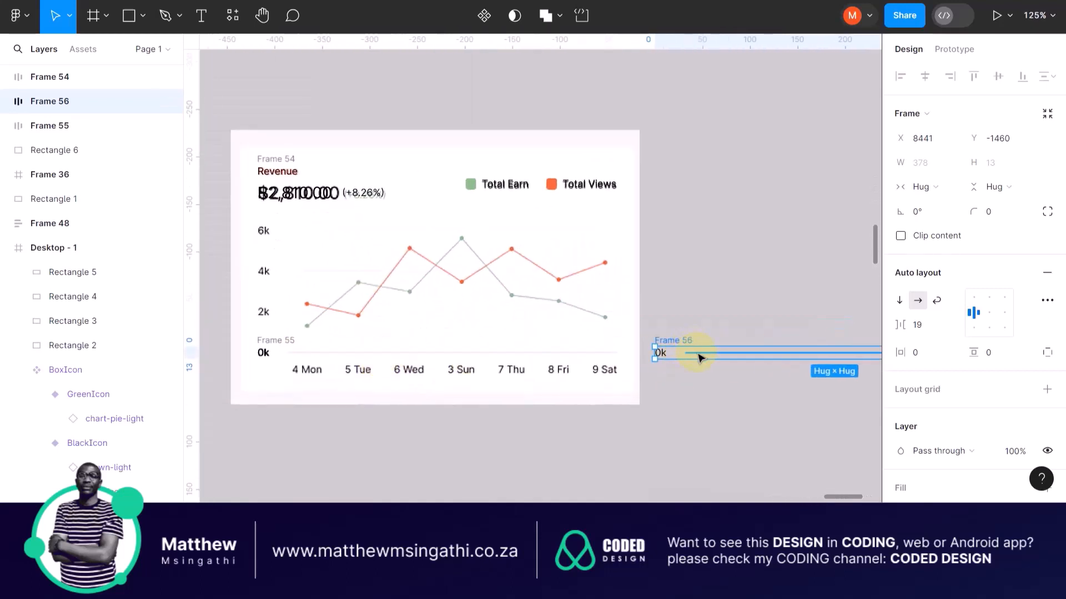
click(678, 286)
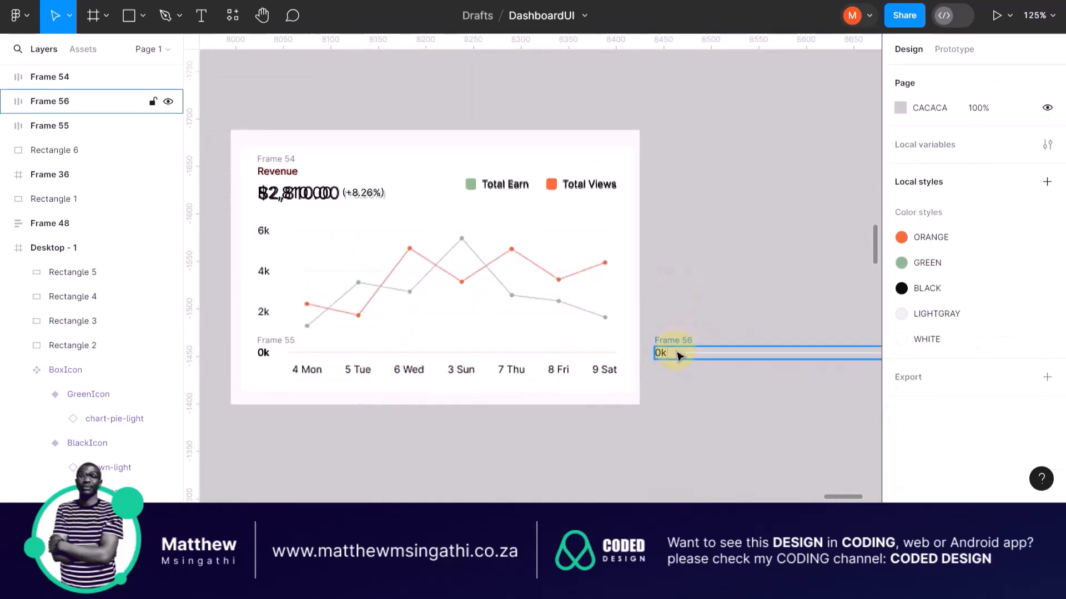
click(676, 349)
key(Delete)
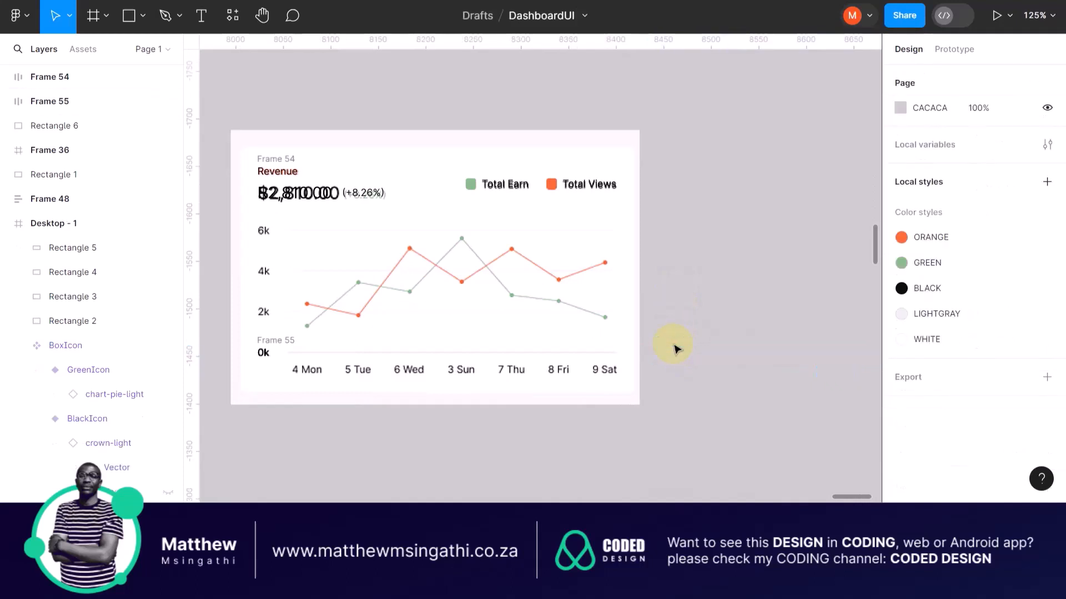
Step: Duplicate the auto layout frame that holds the 0k label and its gridline
scroll(248, 365, up, 5)
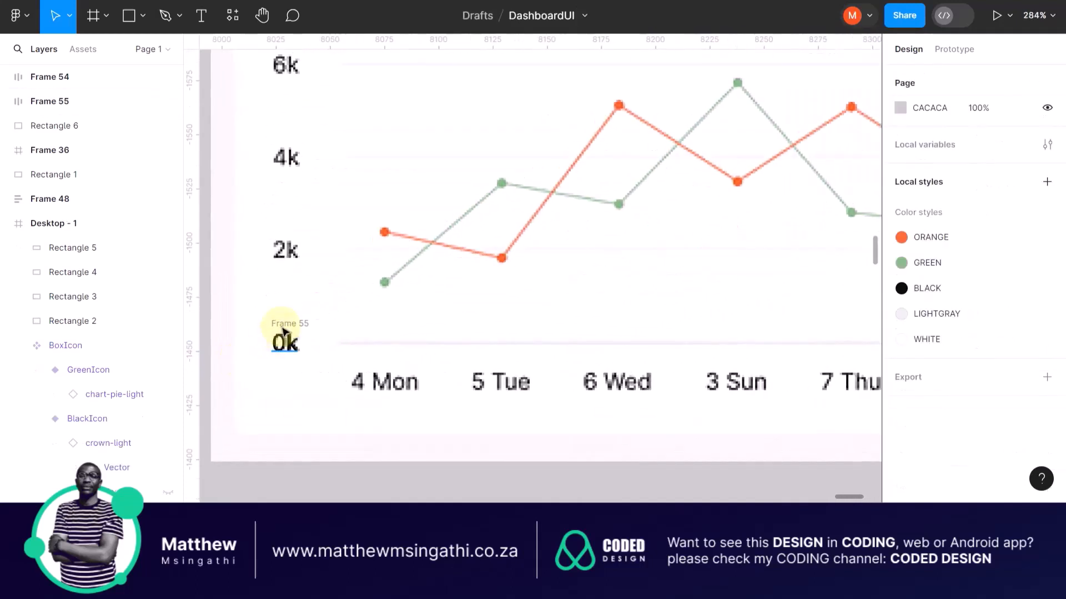
click(277, 328)
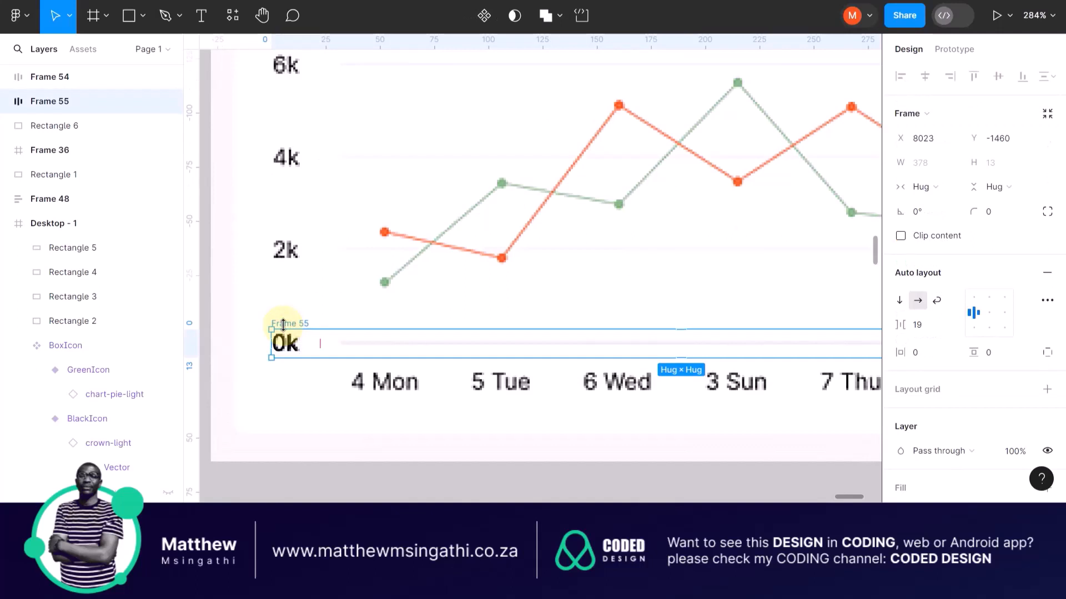
key(ctrl+d)
scroll(282, 326, down, 6)
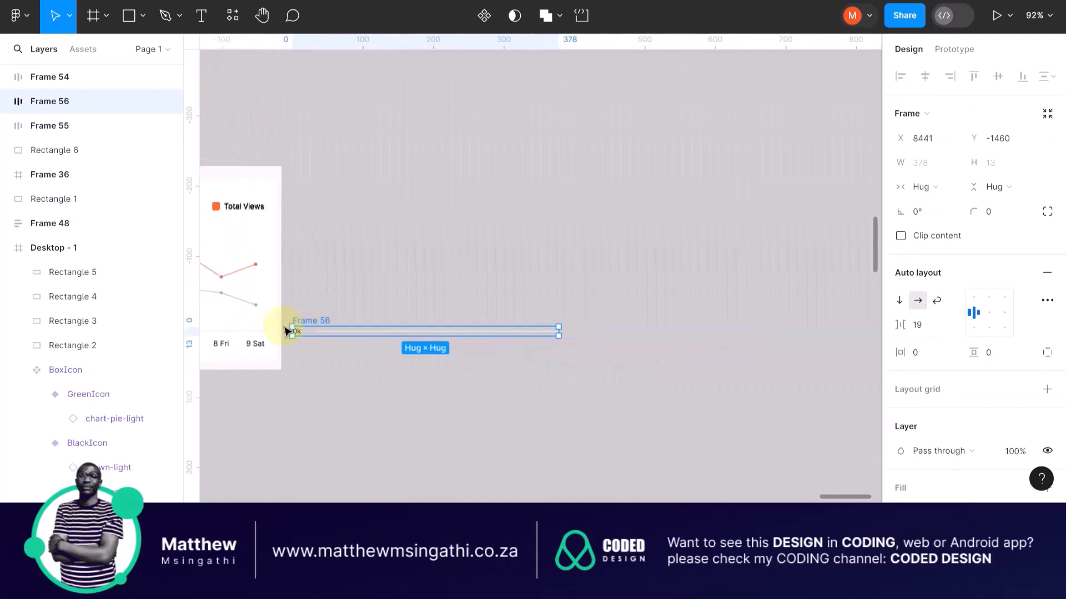
scroll(284, 331, left, 5)
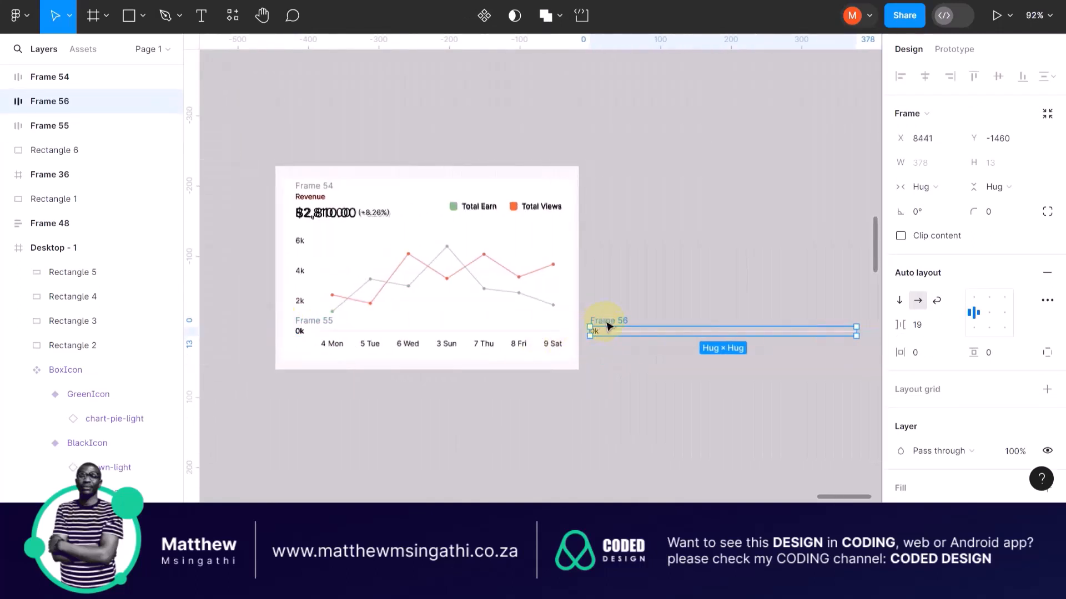
Step: Move the duplicated 0k label and gridline row onto the chart card, aligned with the reference's 2k label and gridline
drag(607, 325, 313, 302)
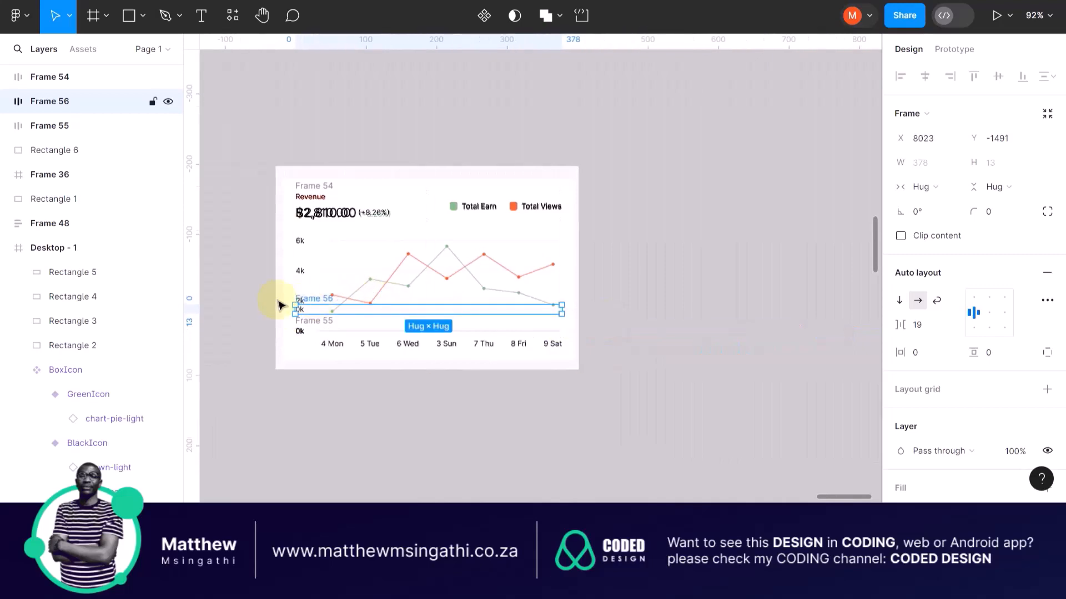
scroll(268, 303, up, 3)
scroll(269, 302, up, 10)
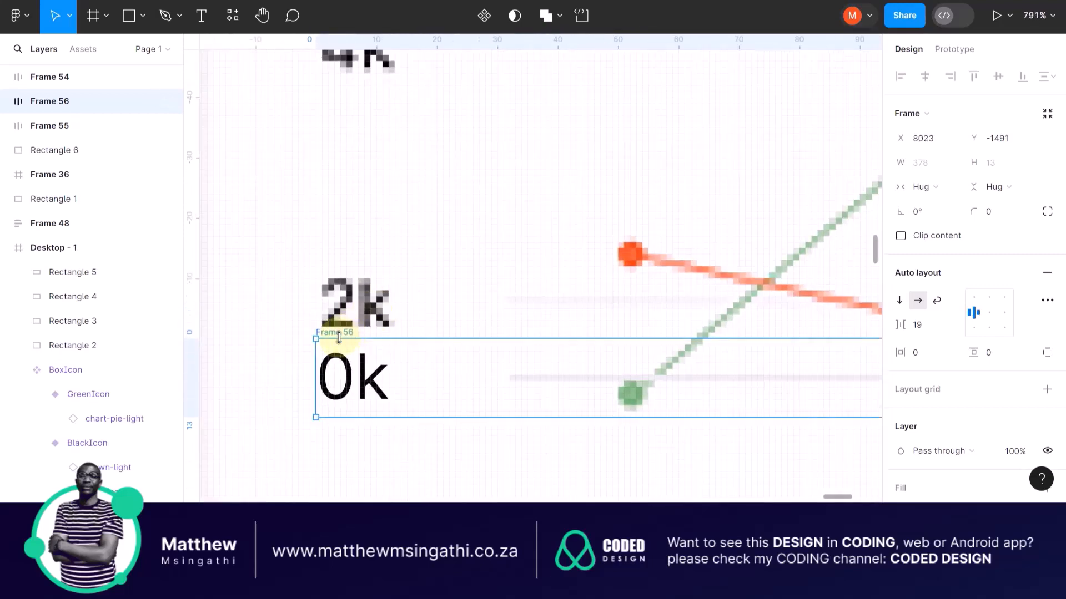
drag(345, 332, 340, 260)
scroll(340, 256, down, 8)
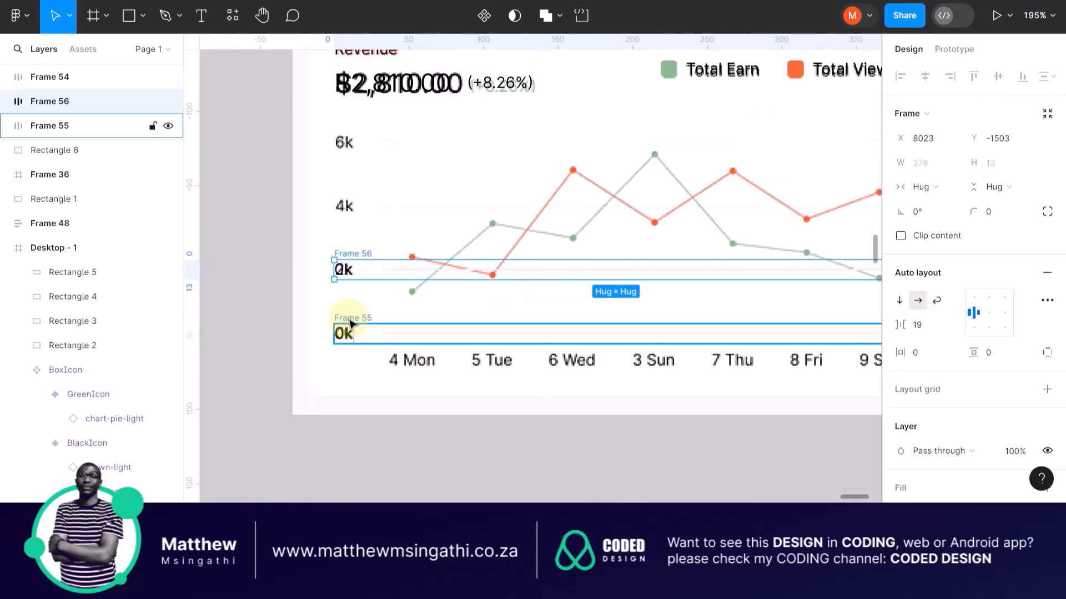
Step: Combine the 0k row and its copy at the 2k level into one vertical auto layout frame with 30 spacing
click(348, 320)
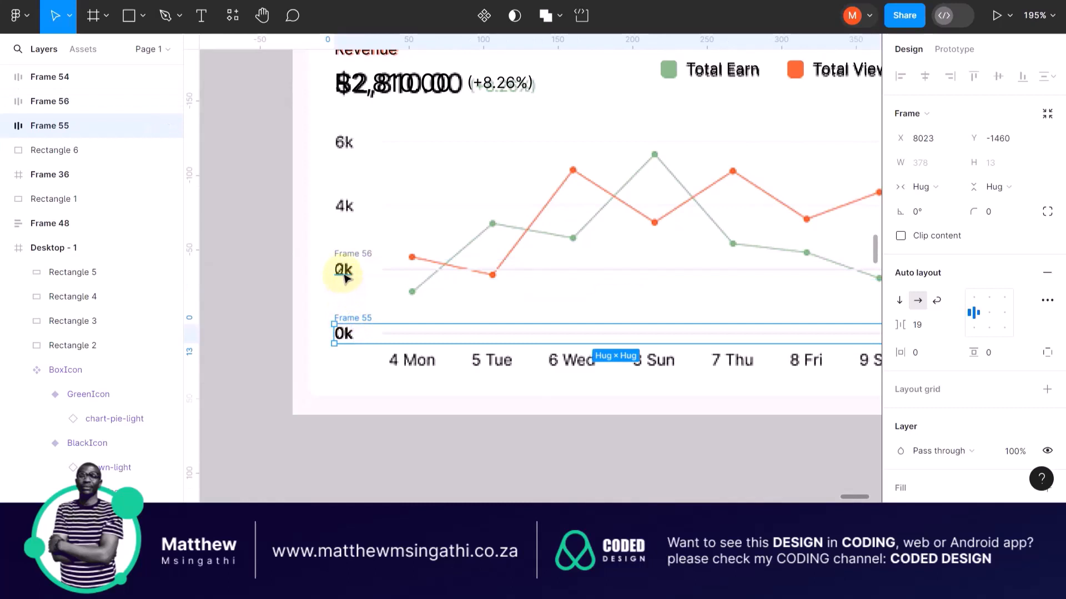
double_click(344, 272)
key(Escape)
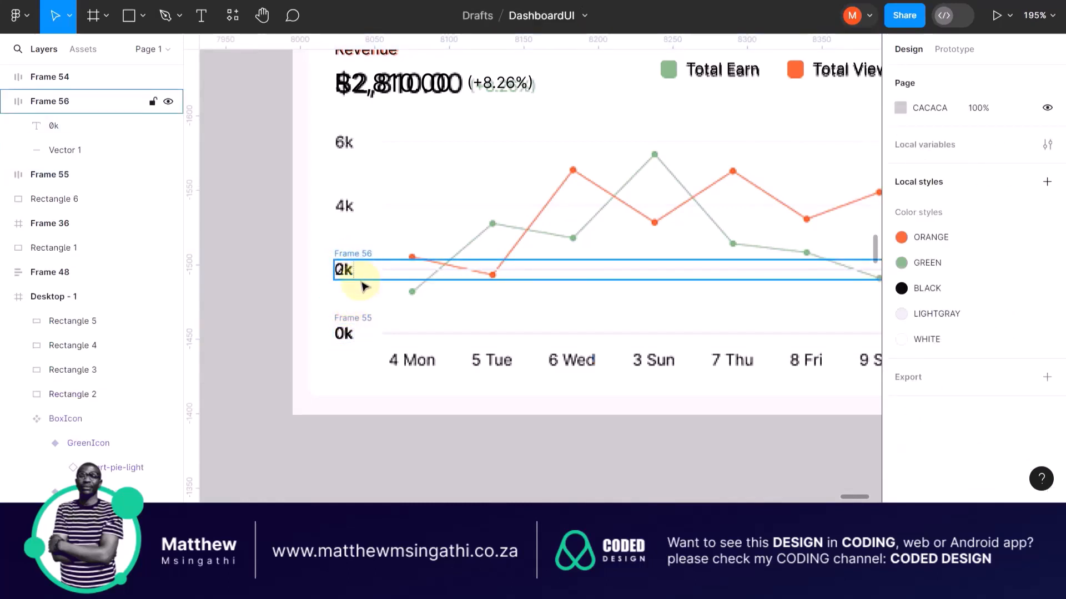
click(351, 318)
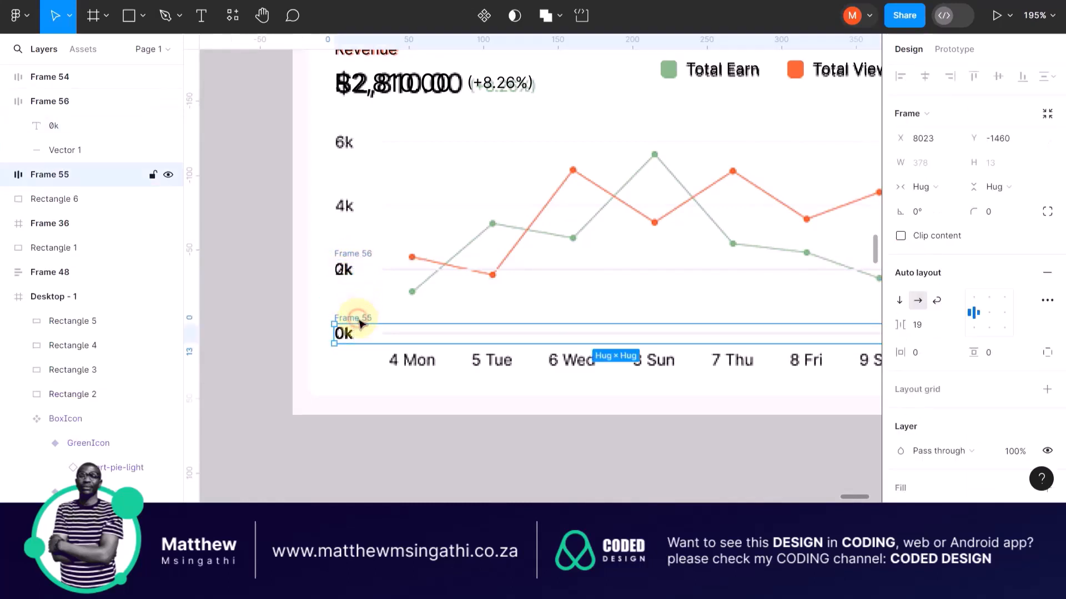
shift+click(353, 256)
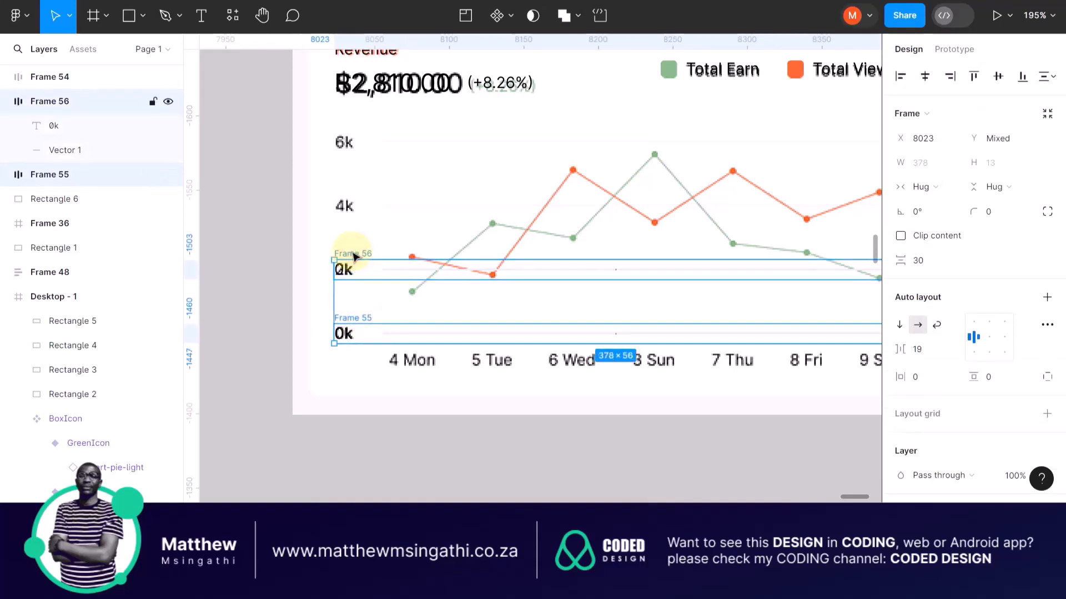
key(shift+a)
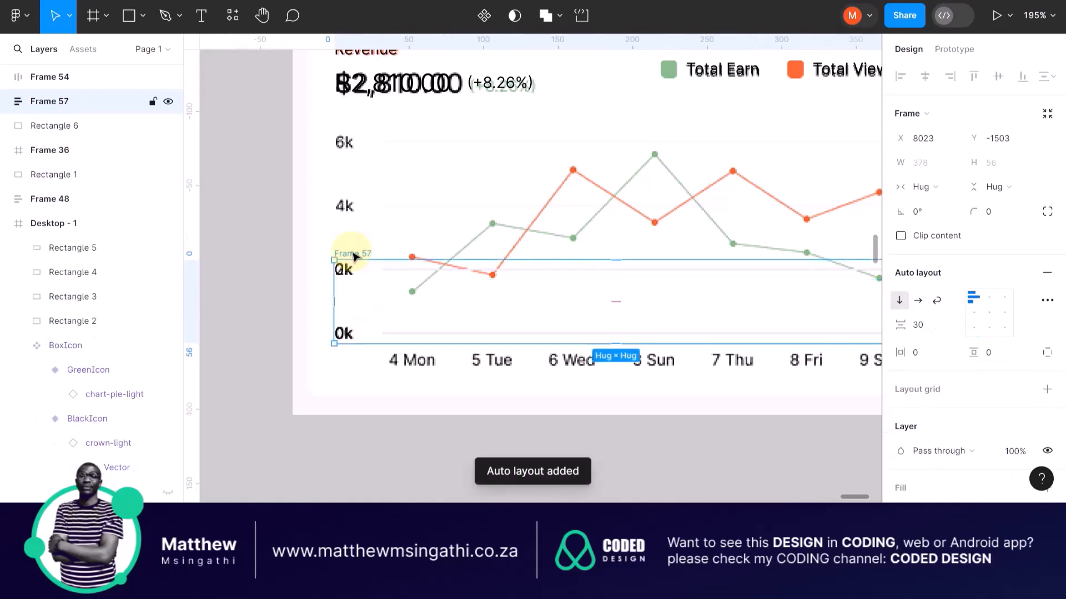
Step: Duplicate the upper label and gridline row three times inside the vertical auto layout frame
scroll(355, 257, right, 1)
scroll(355, 257, up, 1)
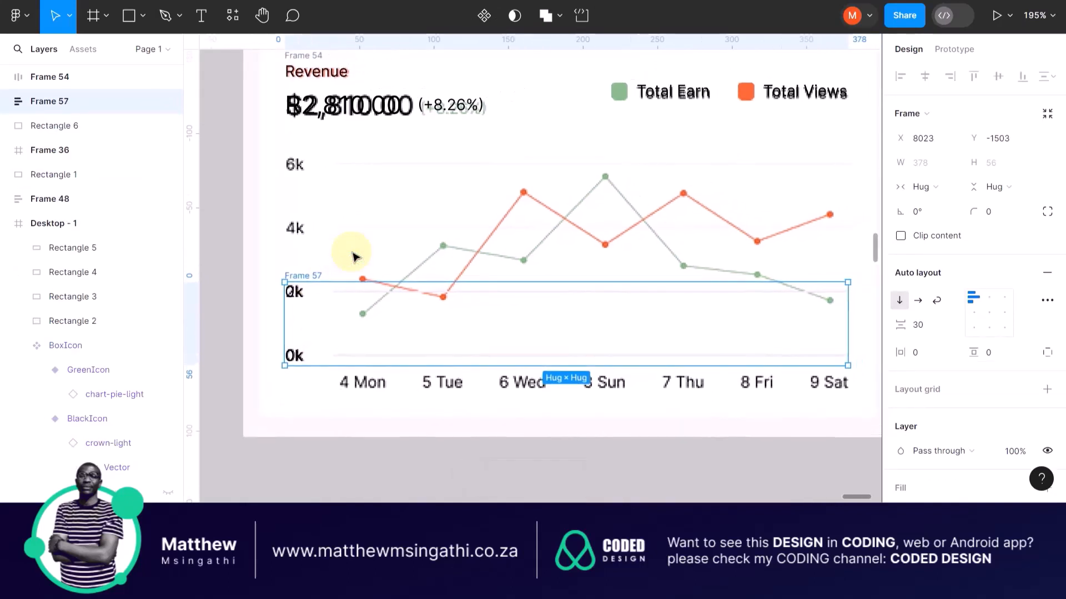
double_click(356, 296)
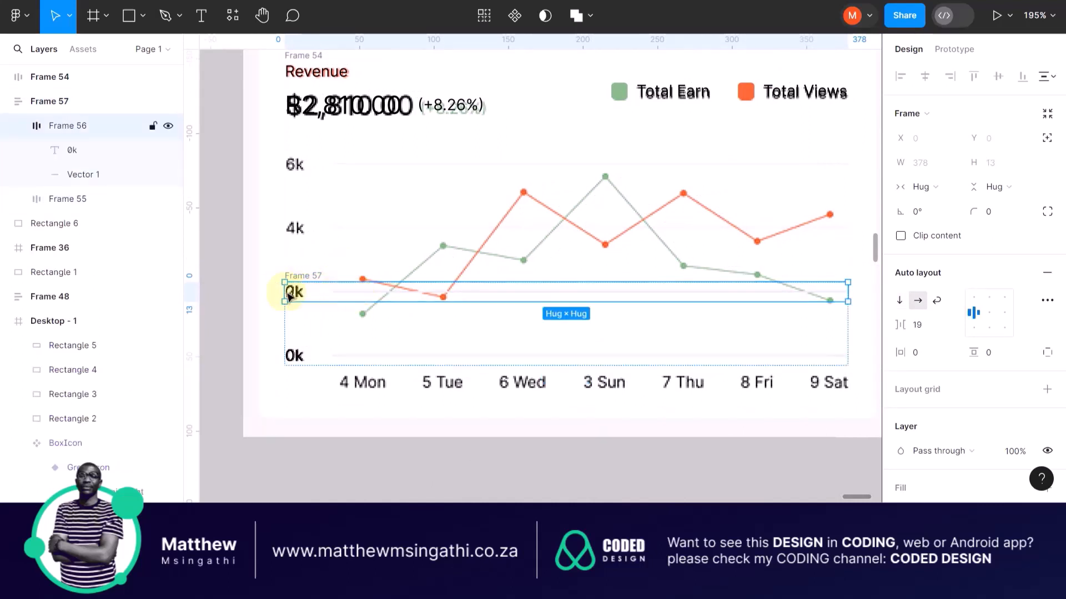
key(ctrl+d)
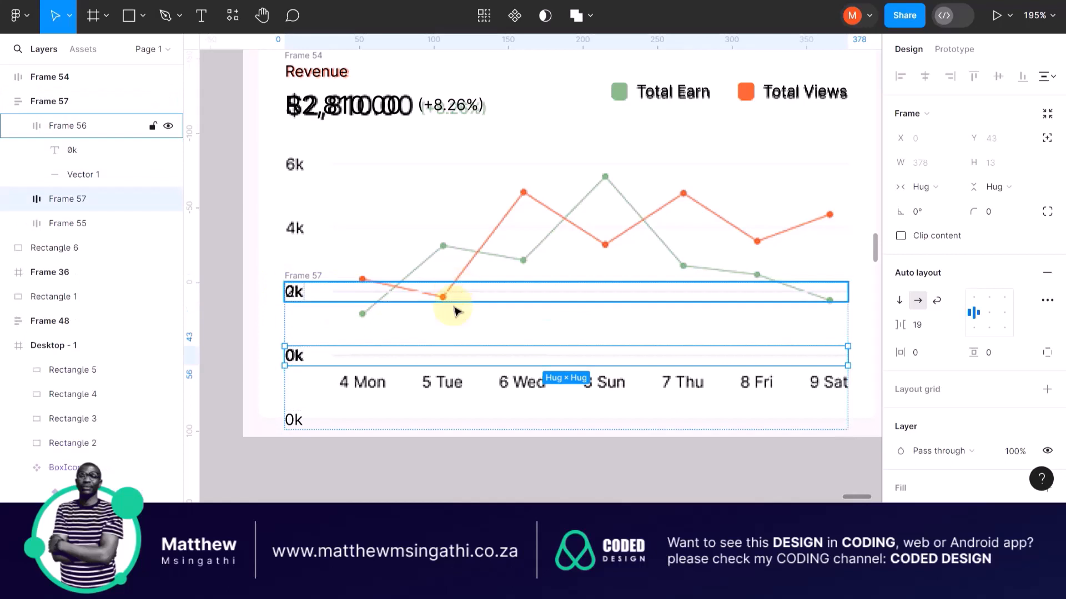
click(300, 307)
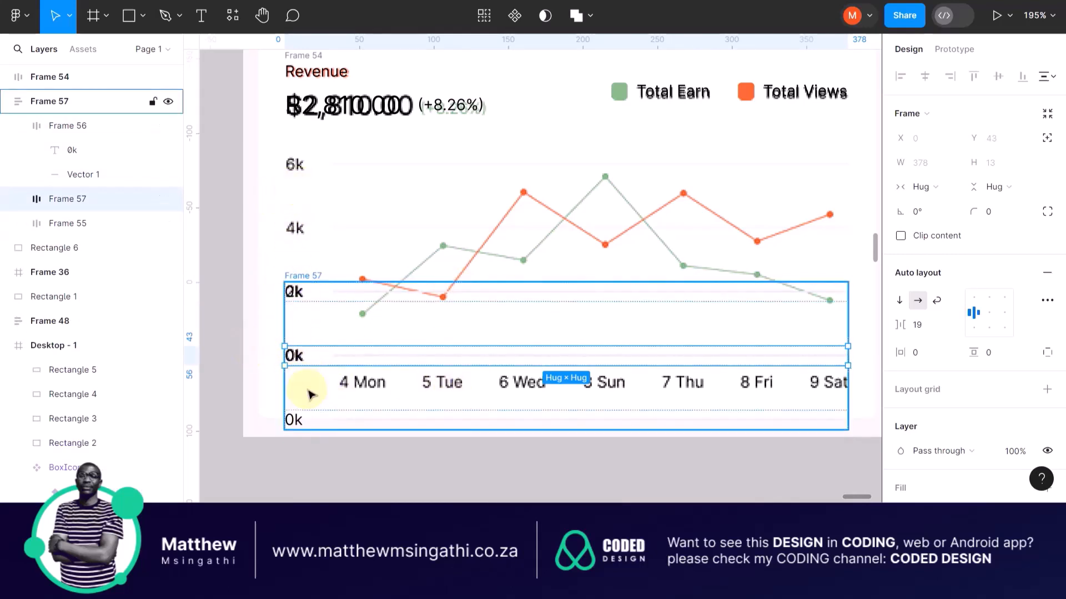
key(ctrl+d)
key(ctrl+d)
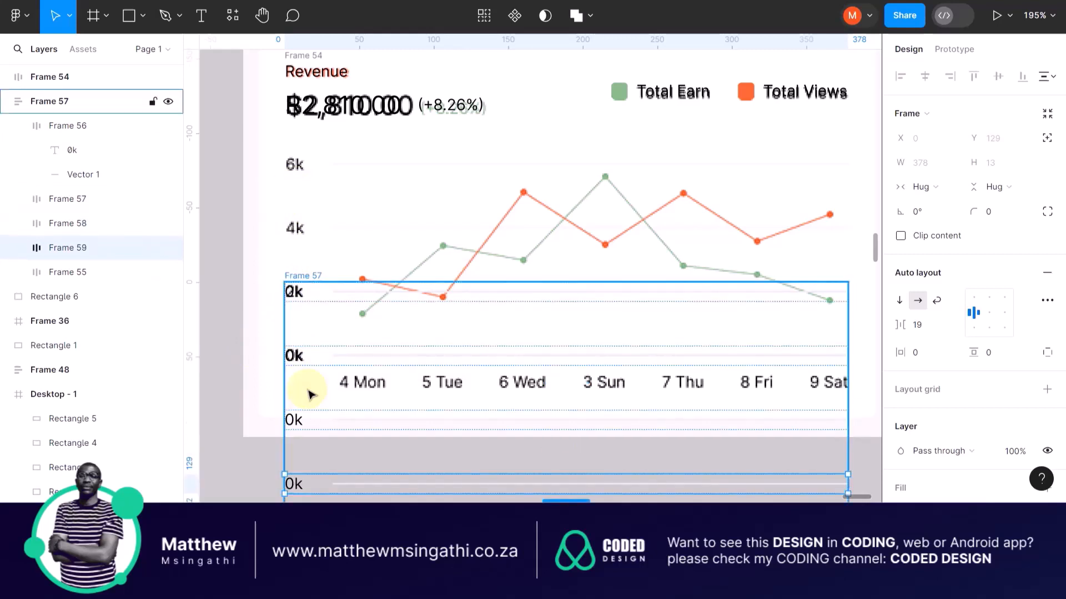
click(241, 304)
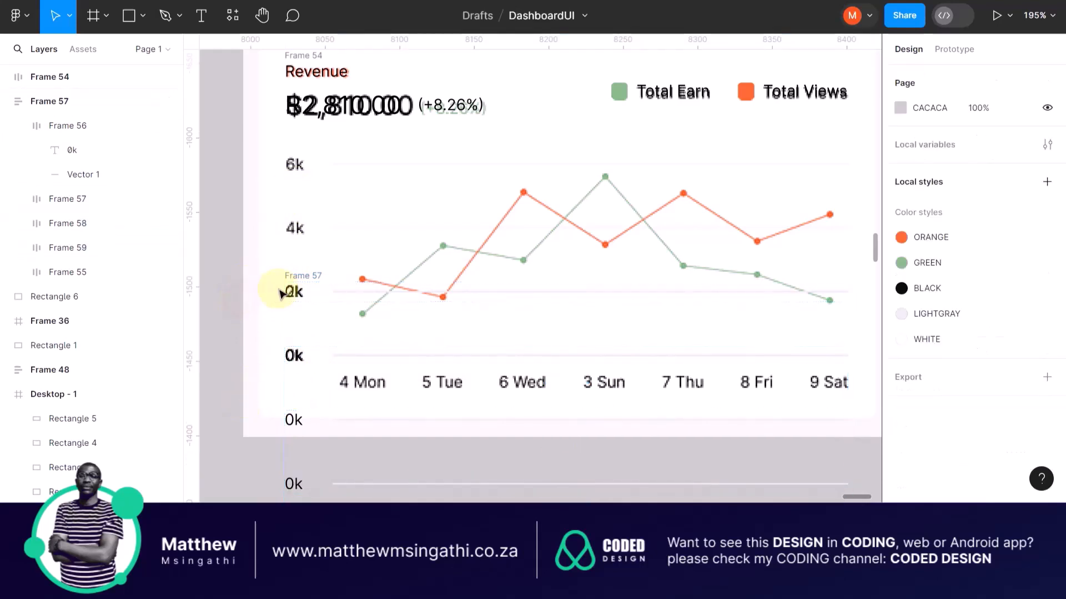
Step: Move the stack of axis rows up so its rows line up with the reference gridlines, ending at the 0k line
click(302, 264)
drag(303, 264, 299, 88)
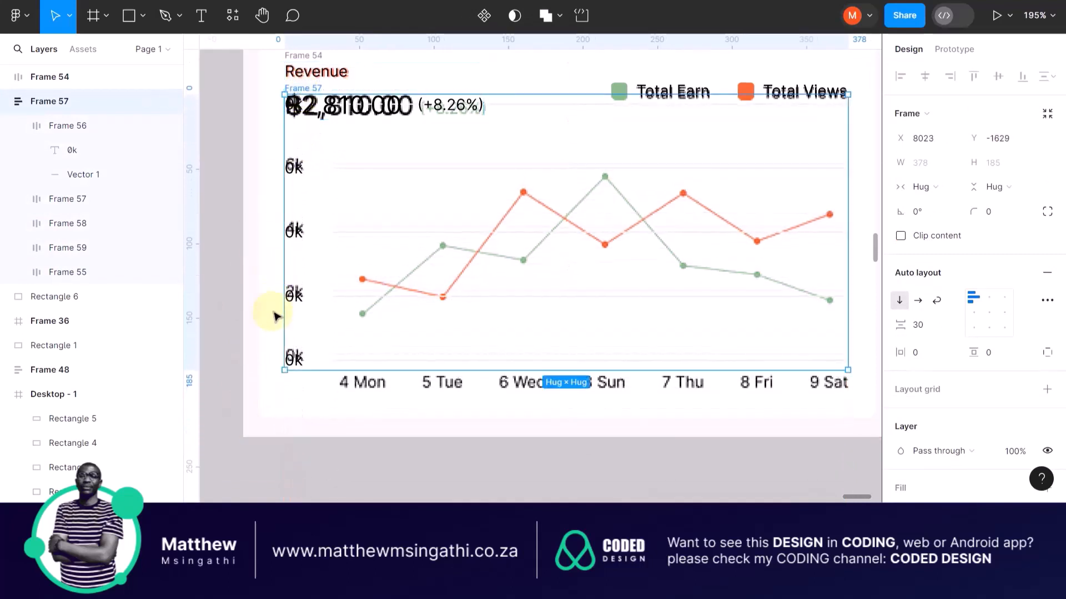
scroll(273, 314, up, 5)
scroll(341, 439, up, 4)
drag(313, 410, 319, 387)
scroll(319, 387, down, 9)
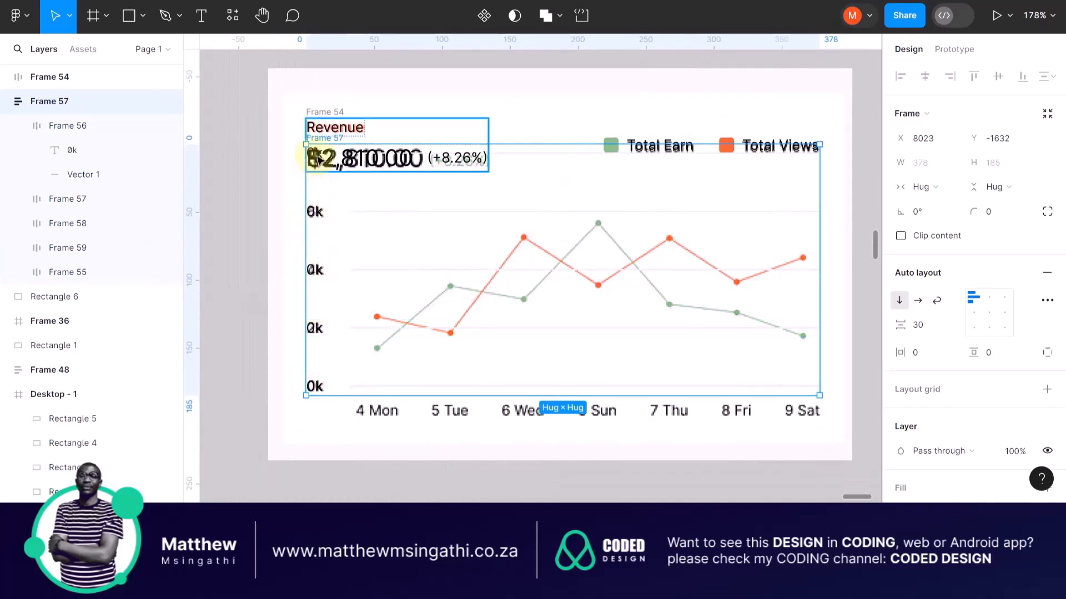
Step: Delete the surplus label and gridline row at the 6k level from the vertical axis stack
double_click(310, 160)
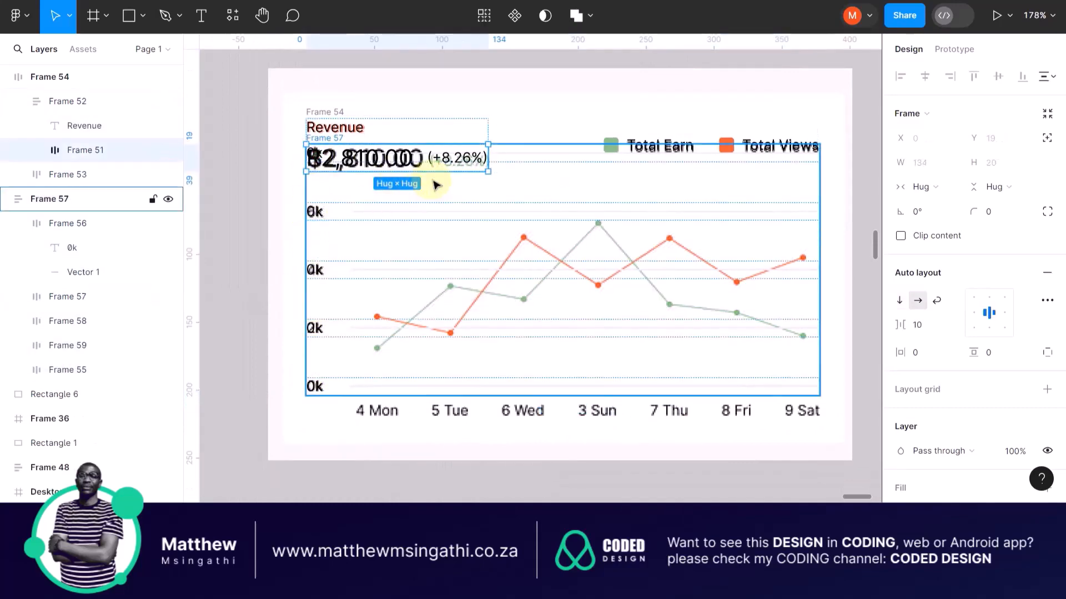
click(276, 166)
click(322, 211)
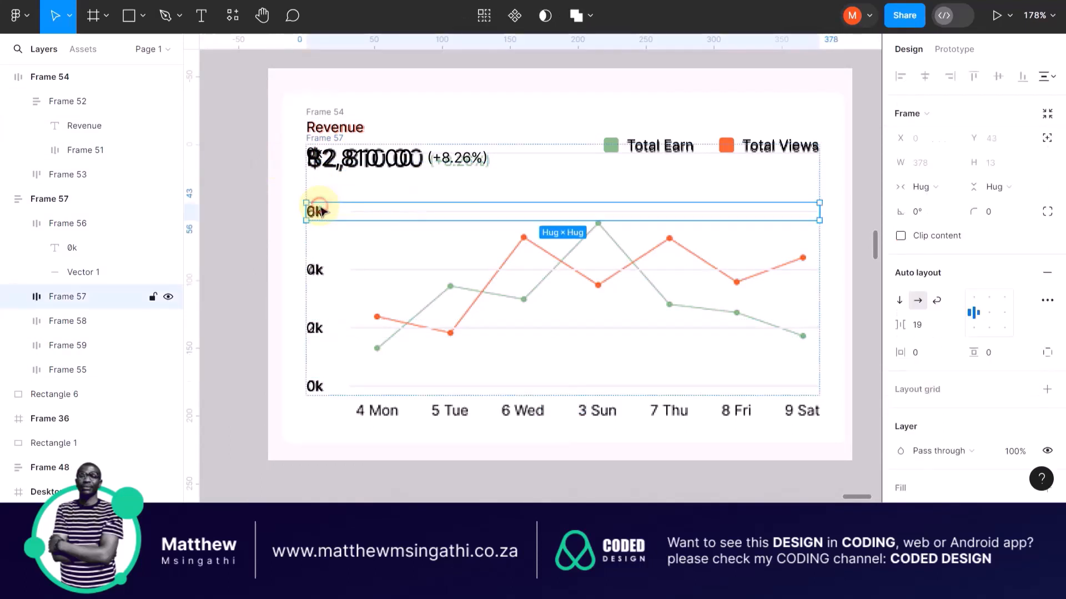
key(Delete)
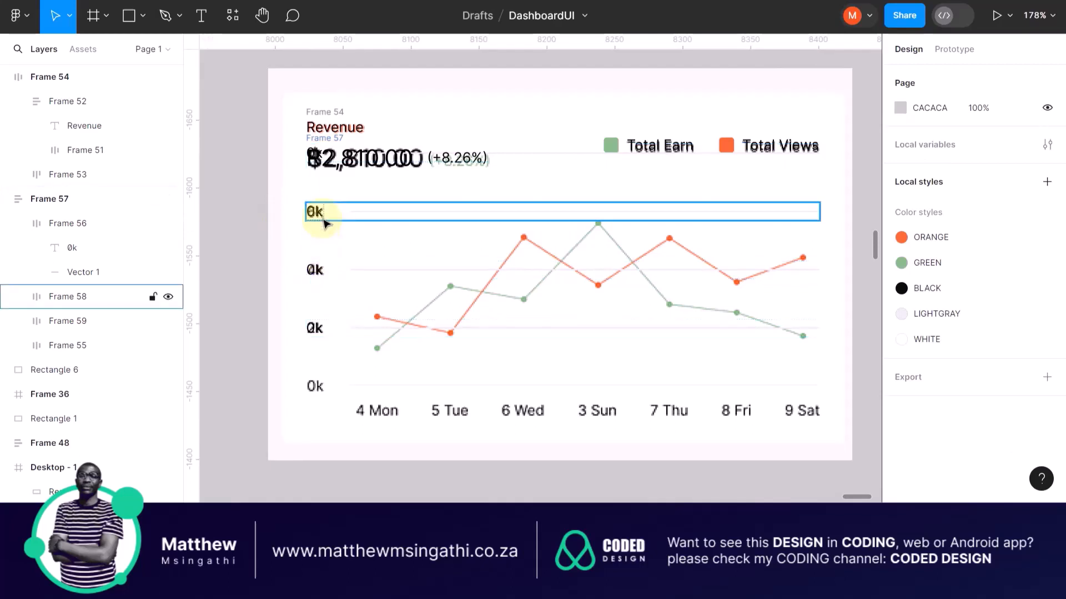
Step: Reposition the axis stack so its four rows match the reference's 6k to 0k lines, at X 8024 and Y -1589
click(315, 269)
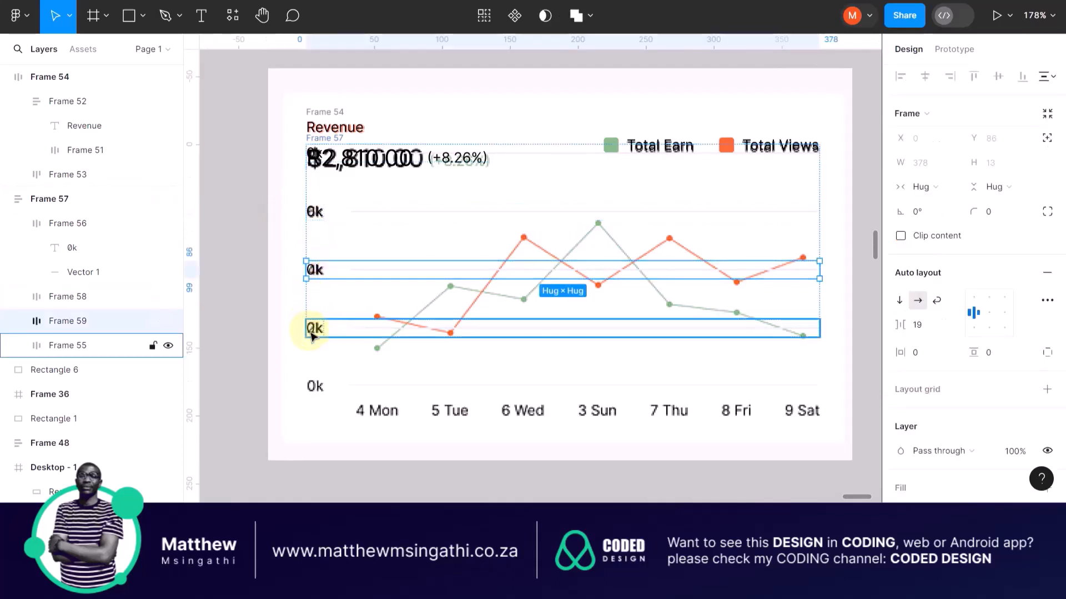
click(320, 138)
click(298, 234)
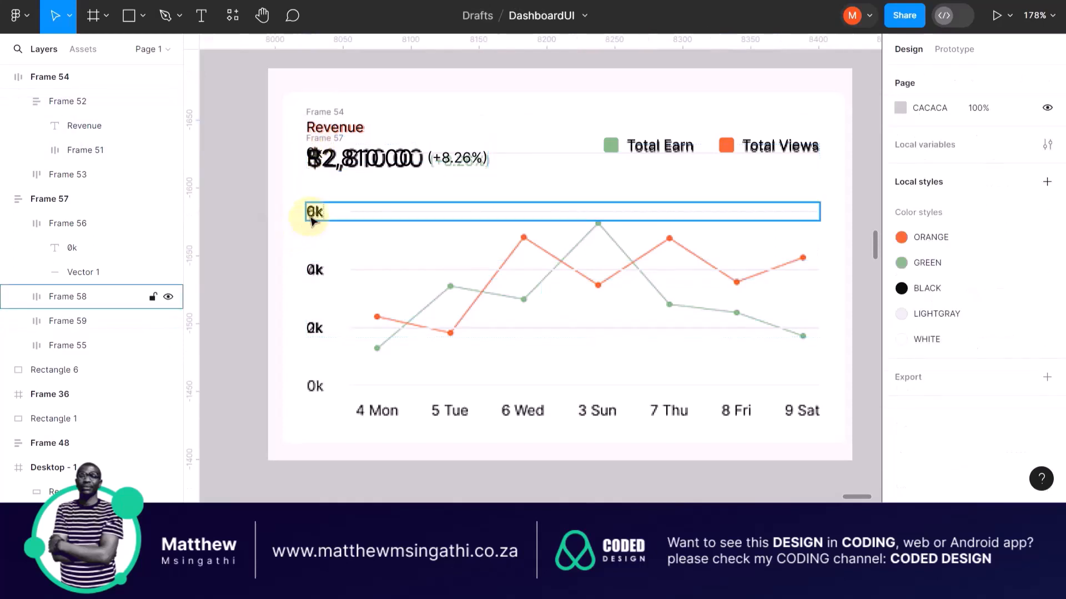
click(306, 229)
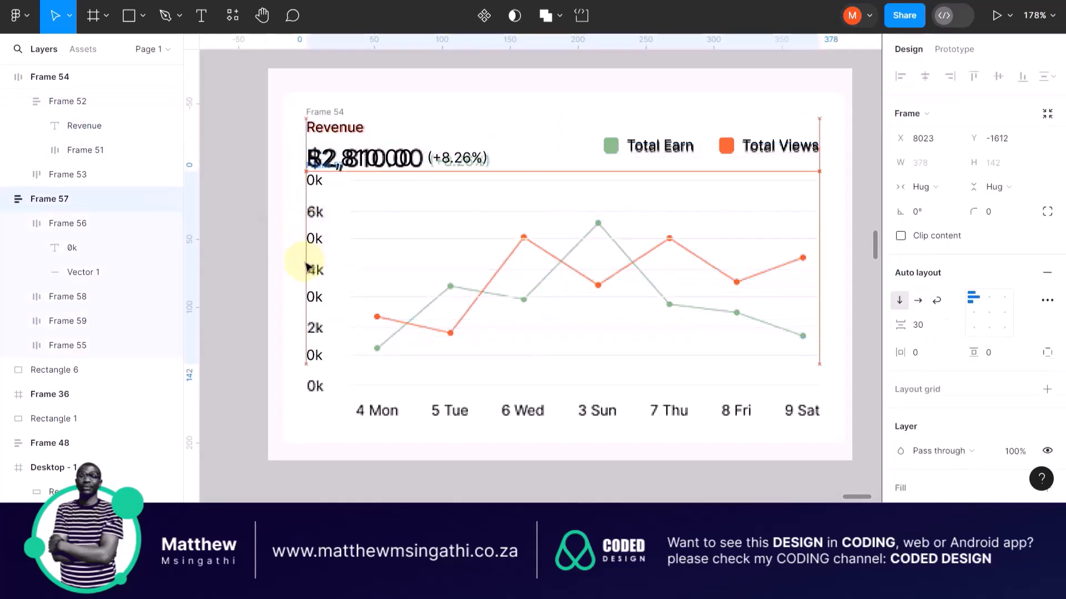
drag(307, 266, 304, 281)
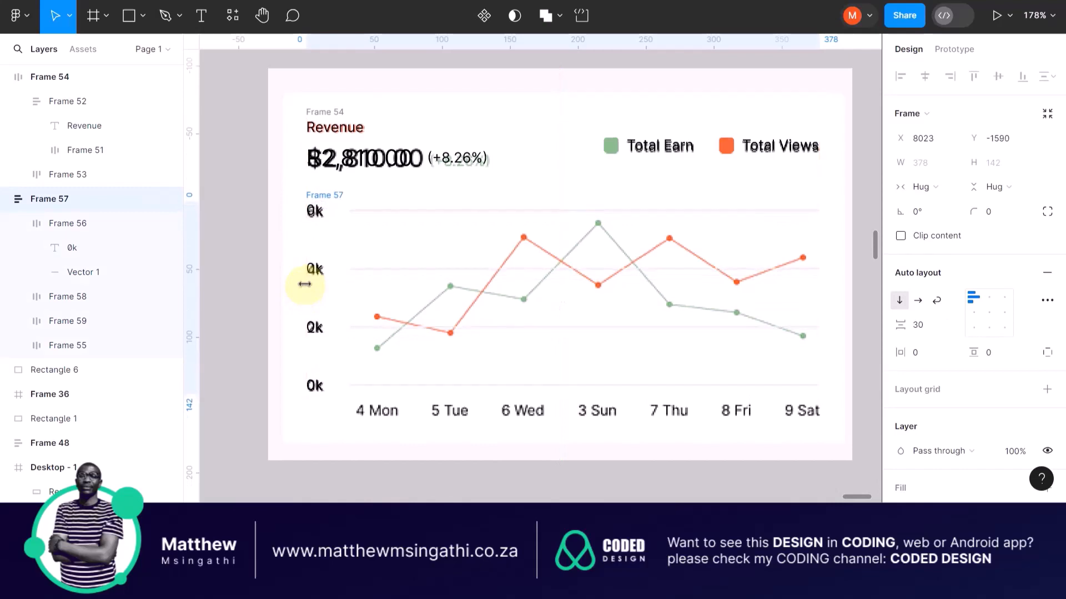
scroll(305, 414, up, 5)
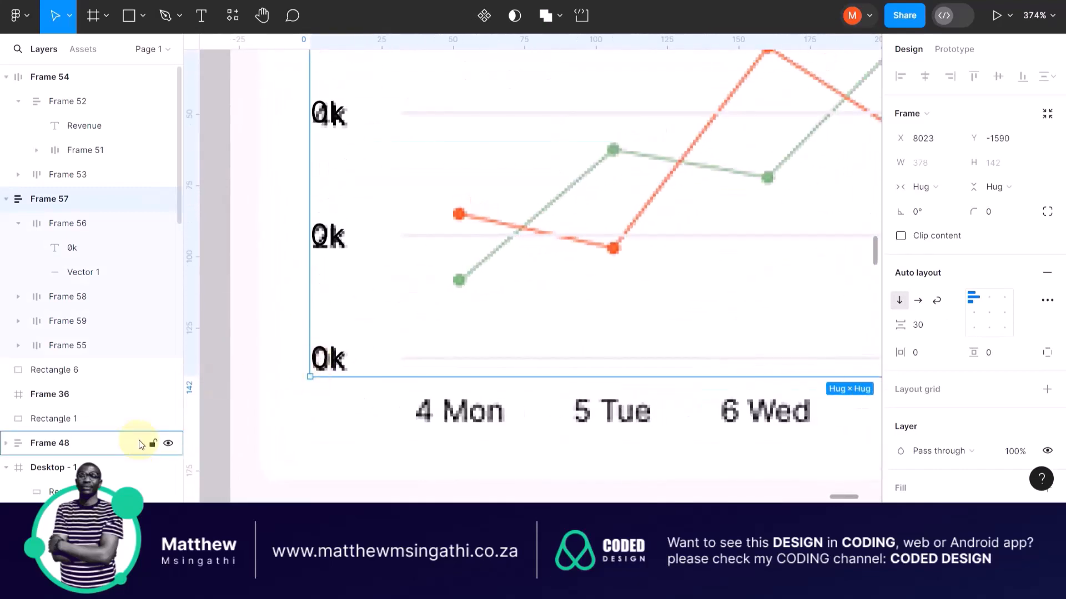
scroll(304, 377, up, 5)
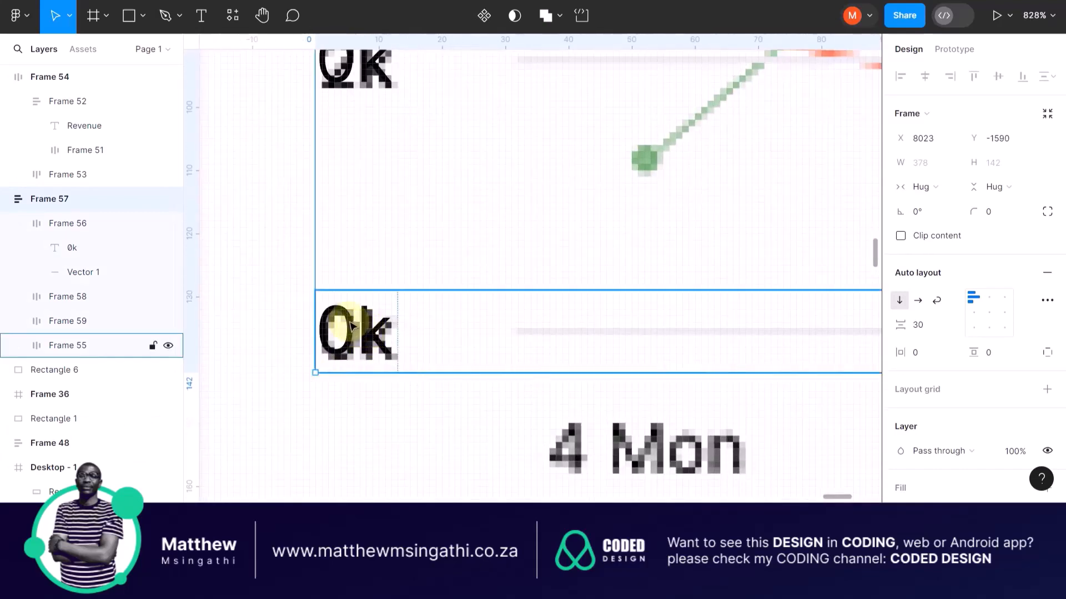
scroll(353, 327, down, 10)
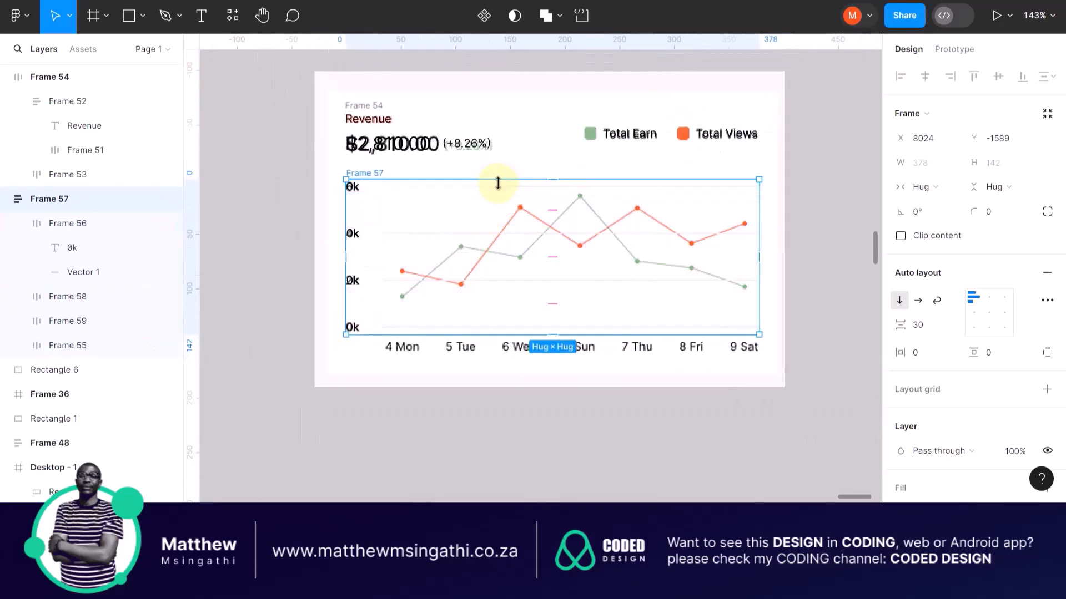
Step: Shift the axis stack horizontally to X 8039 so its labels sit beside the reference labels
scroll(375, 245, up, 5)
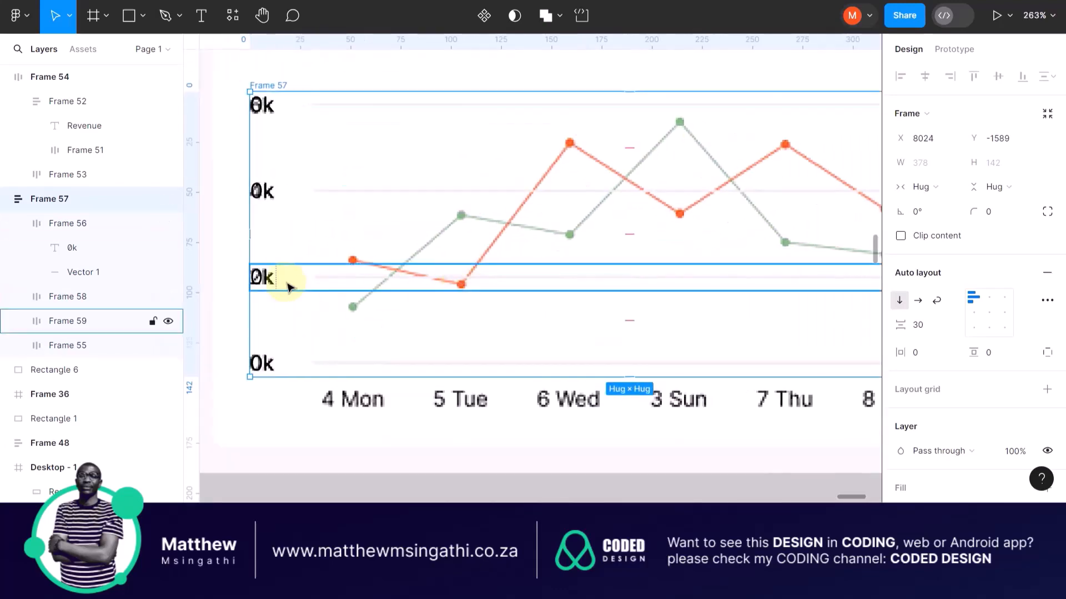
scroll(283, 286, up, 2)
drag(256, 274, 309, 275)
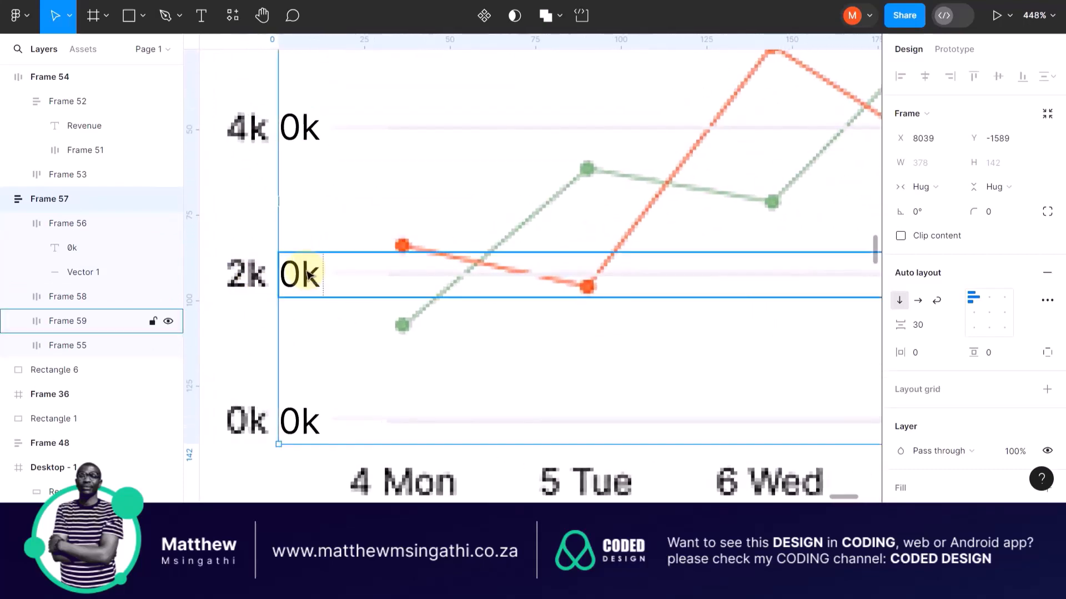
Step: Change the label of the axis row beside the reference's 2k to 2k
scroll(310, 275, up, 5)
scroll(306, 275, down, 5)
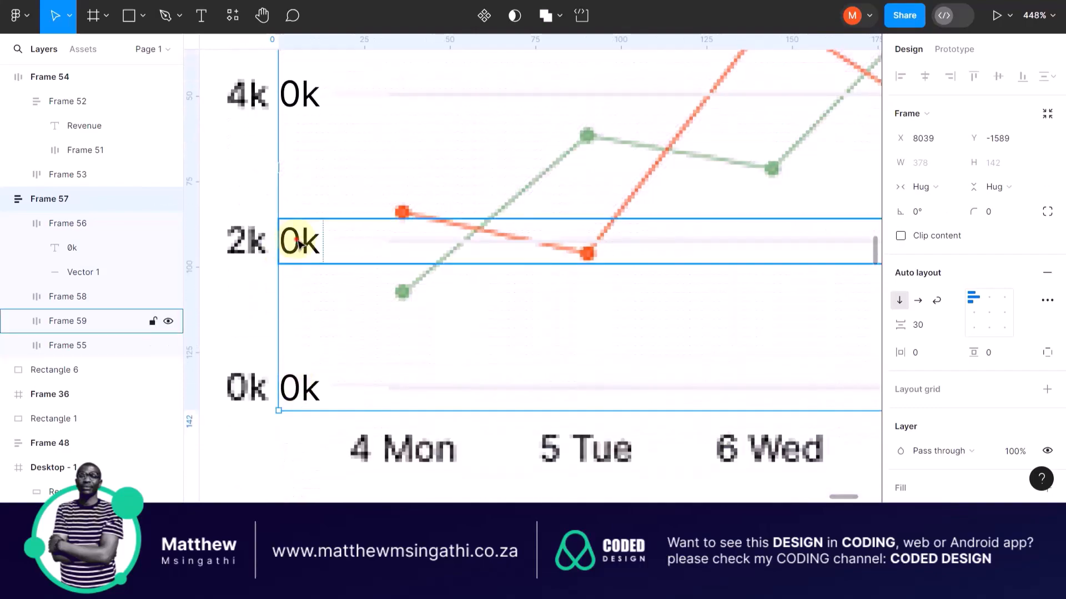
click(295, 243)
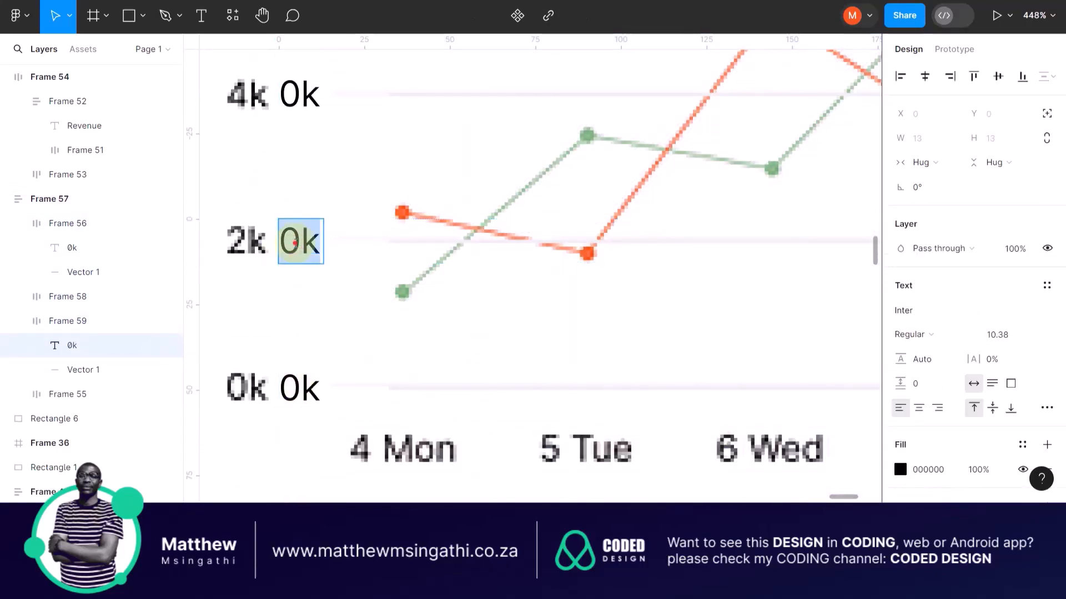
click(295, 243)
key(BackSpace)
text(2)
key(Escape)
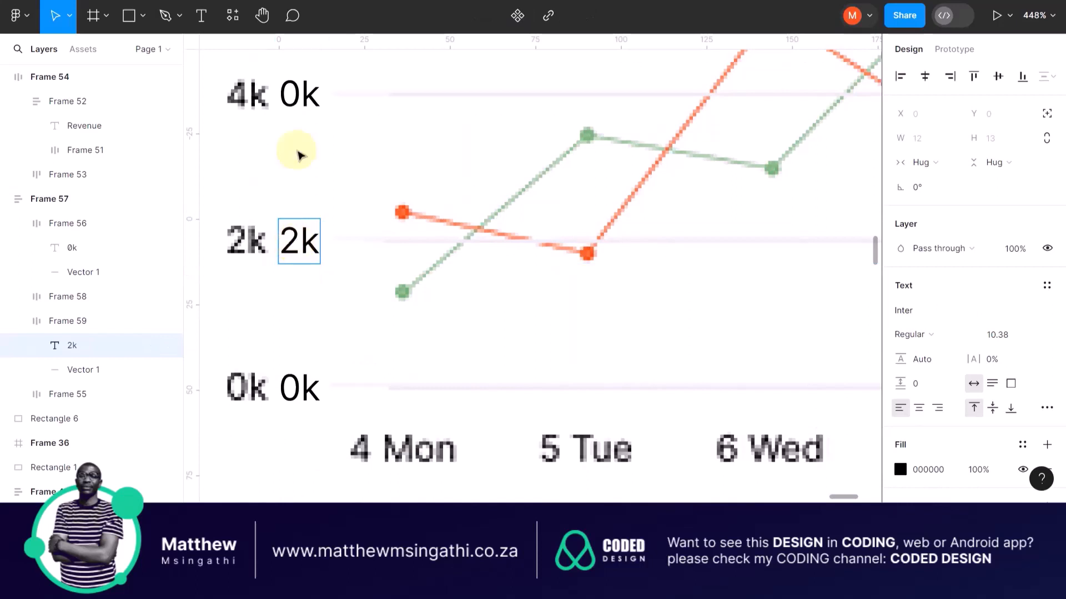
Step: Change the label of the axis row beside the reference's 4k to 4k
double_click(296, 91)
key(BackSpace)
text(4)
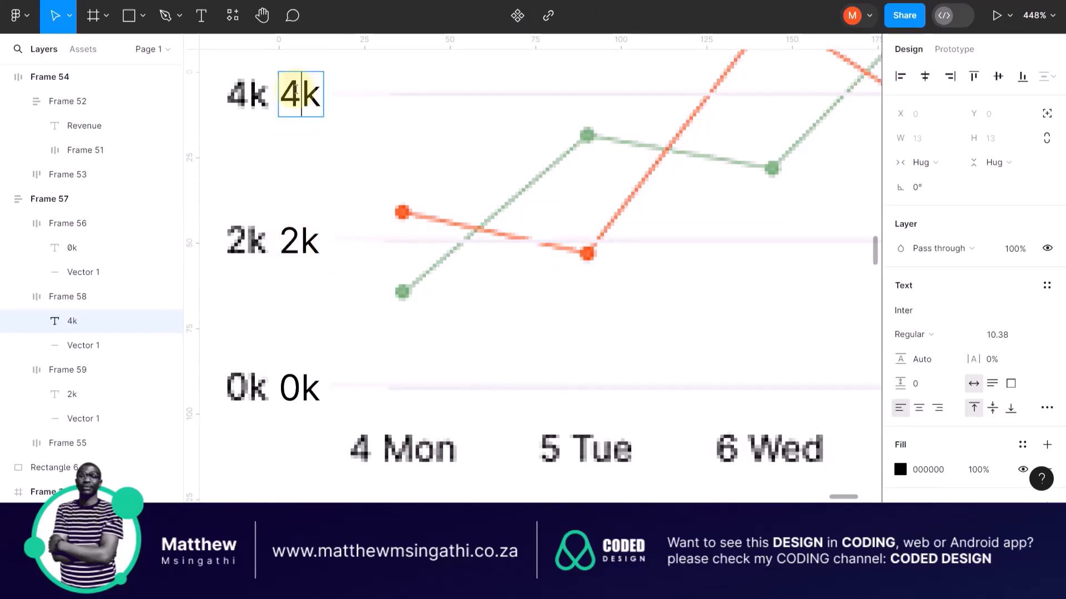
key(Escape)
Step: Replace the uppermost axis row's label text with 6
scroll(295, 92, up, 6)
double_click(297, 265)
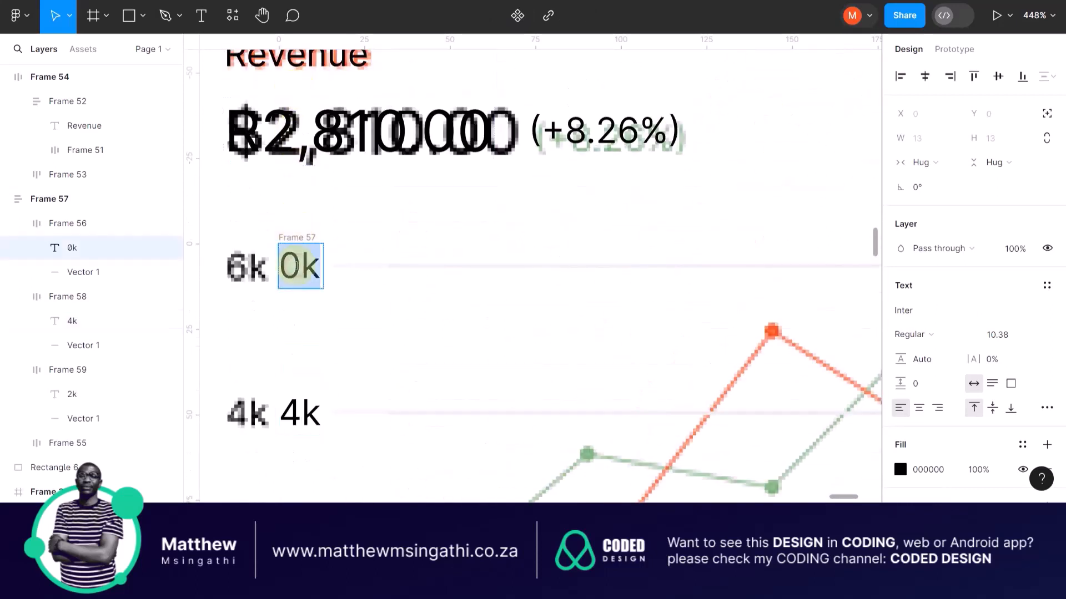
key(BackSpace)
text(6)
scroll(297, 265, down, 10)
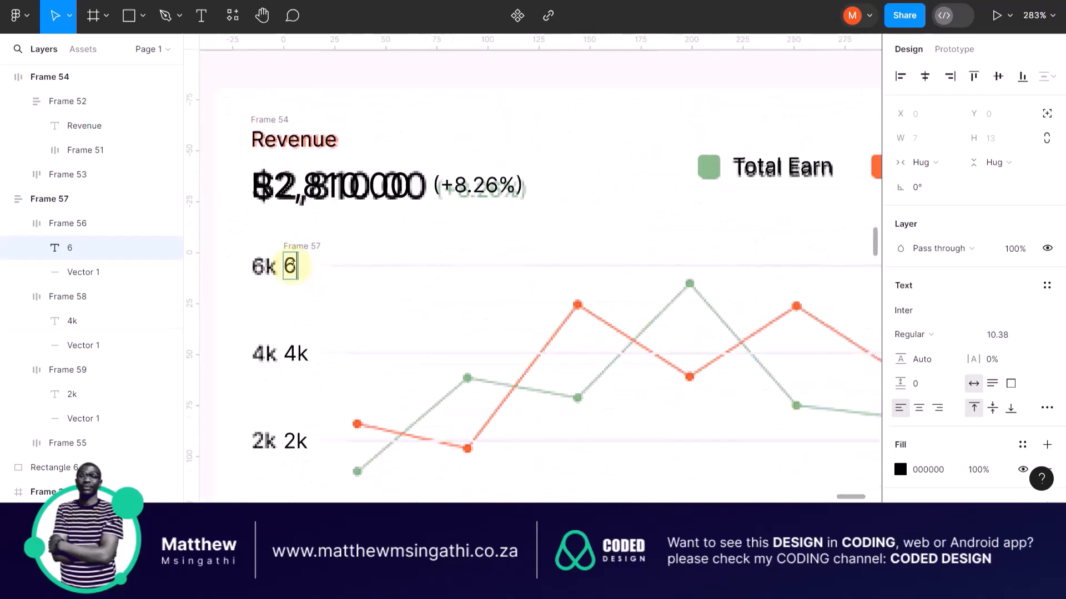
key(Escape)
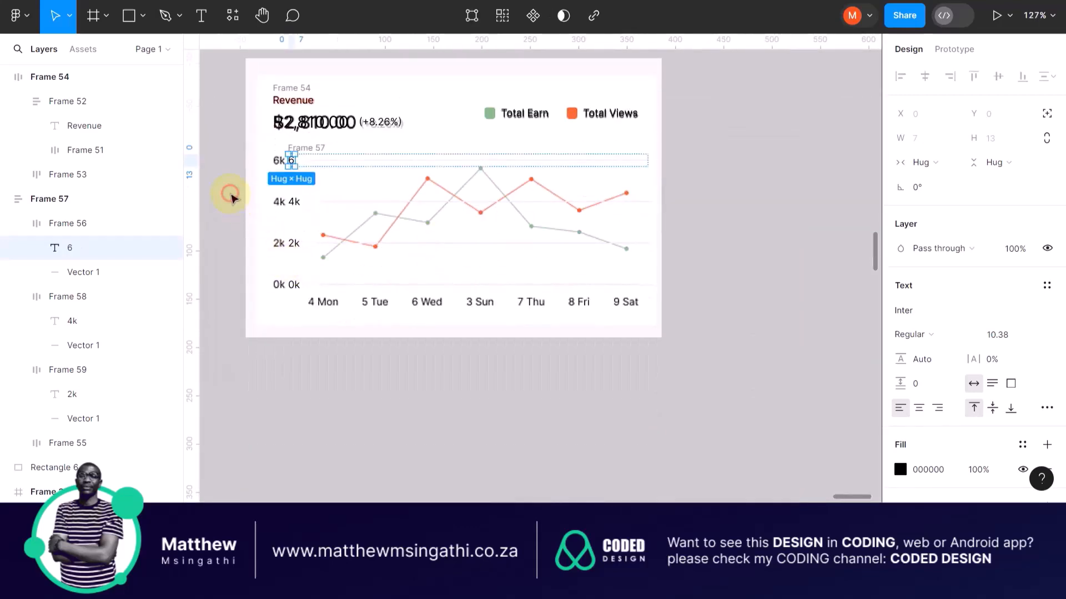
Step: Move the axis stack horizontally to X 8023 so its labels overlap the reference labels
click(243, 183)
scroll(290, 185, up, 5)
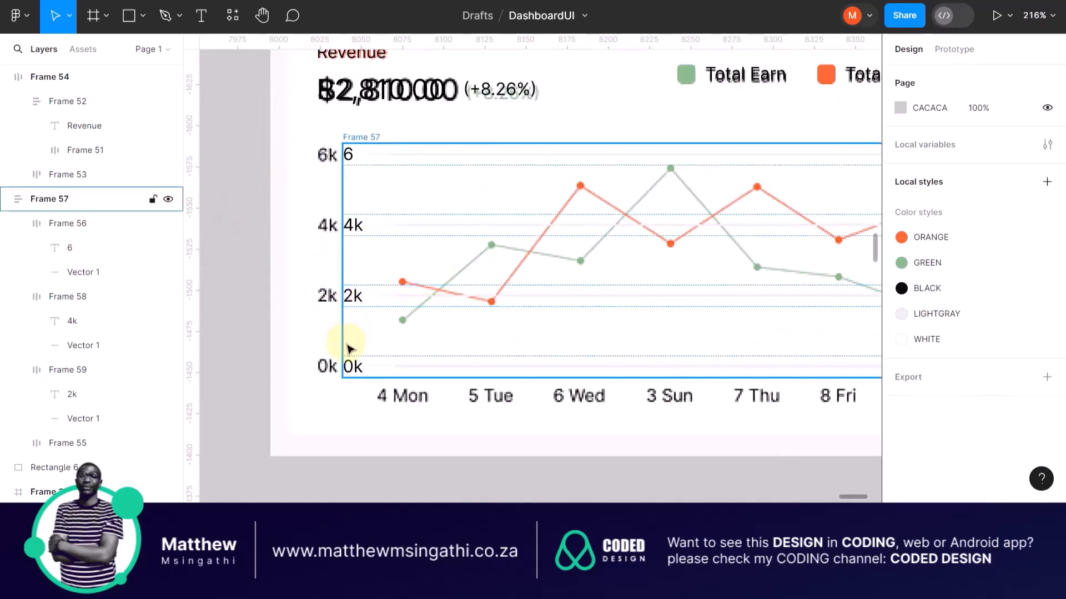
mouse_move(357, 139)
mouse_down()
mouse_move(336, 145)
mouse_move(340, 138)
mouse_up()
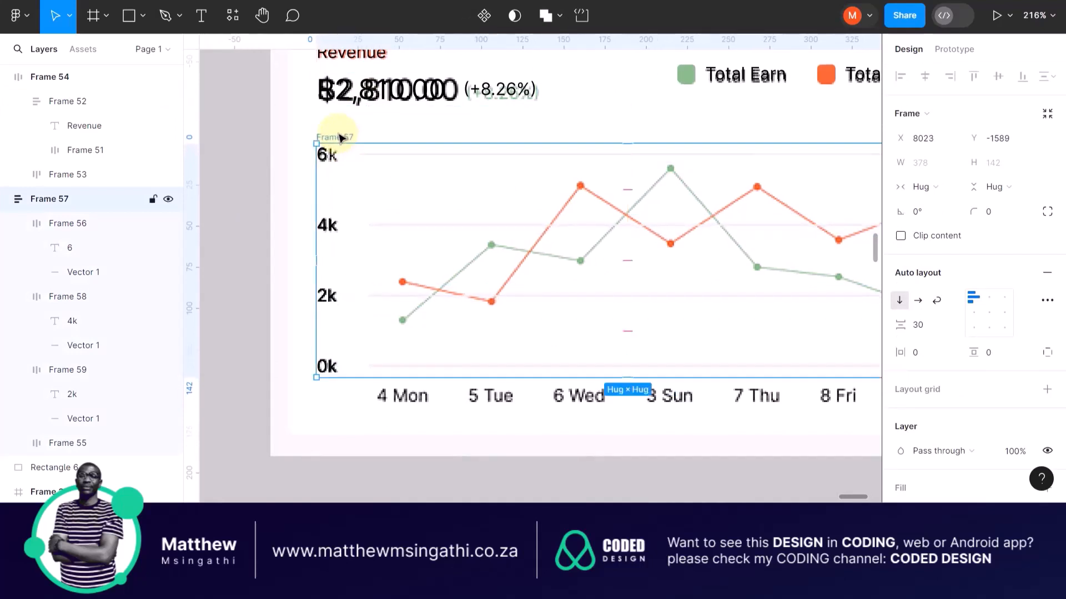
scroll(423, 218, right, 3)
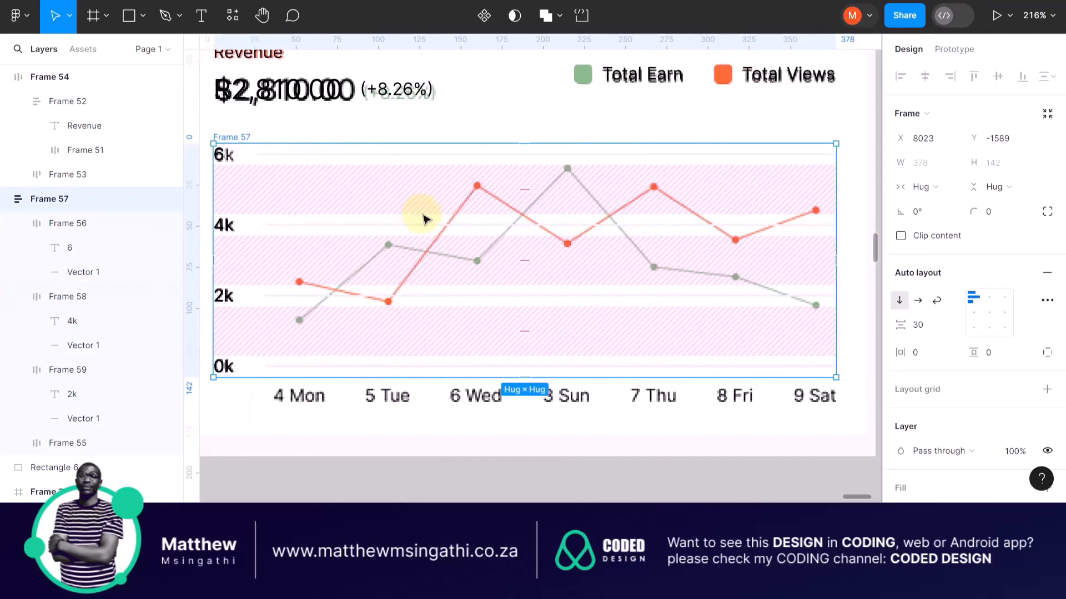
scroll(423, 219, left, 1)
ctrl+scroll(423, 219, down, 3)
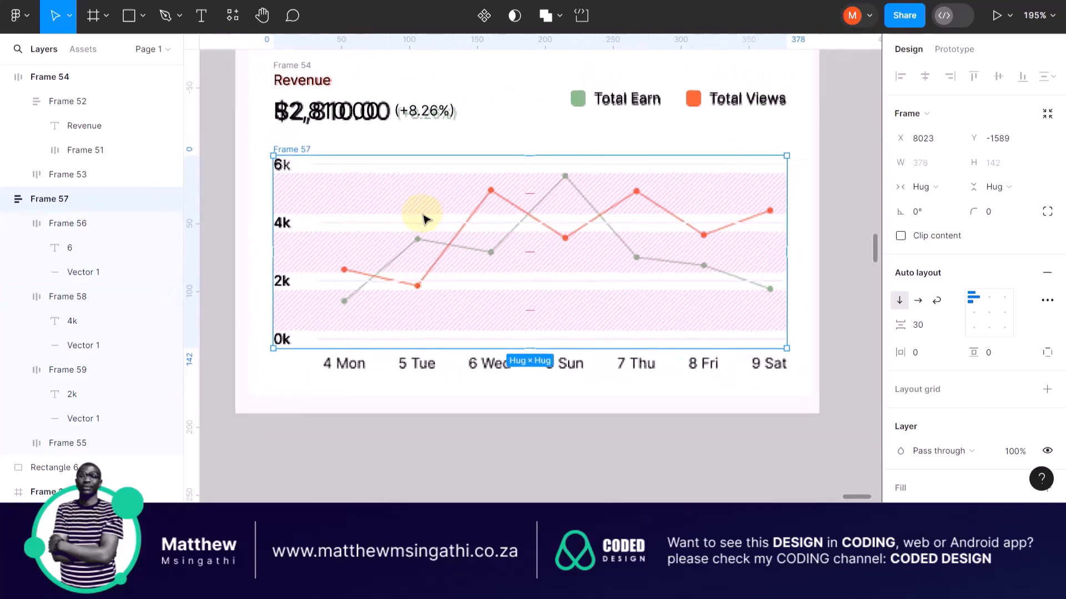
ctrl+scroll(425, 217, down, 3)
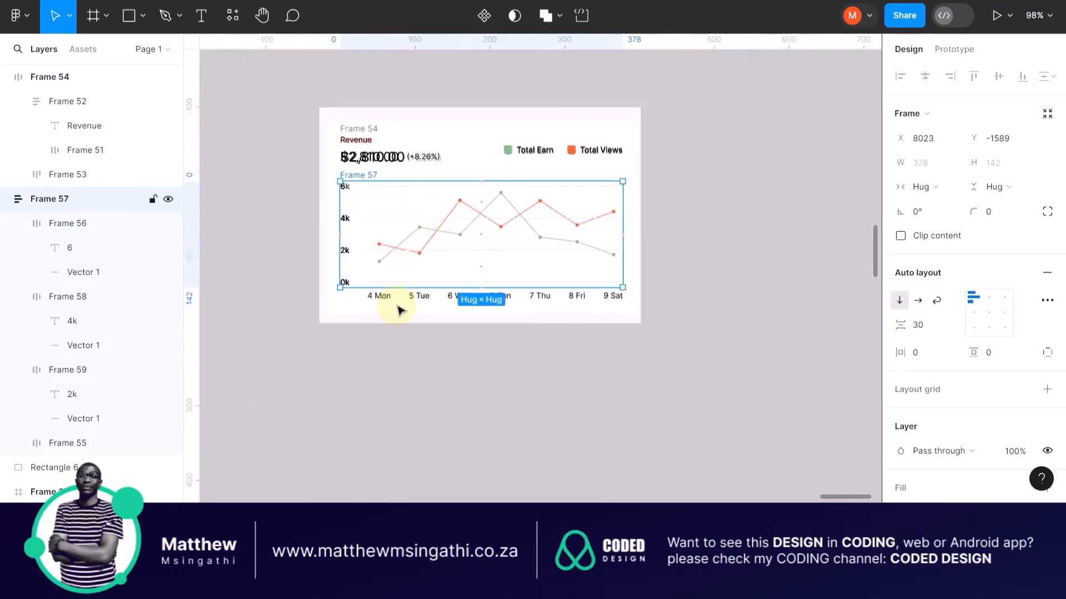
Step: Draw a rectangle about 671 × 385 below the reference card and fill it with white FFFFFF
scroll(394, 328, down, 2)
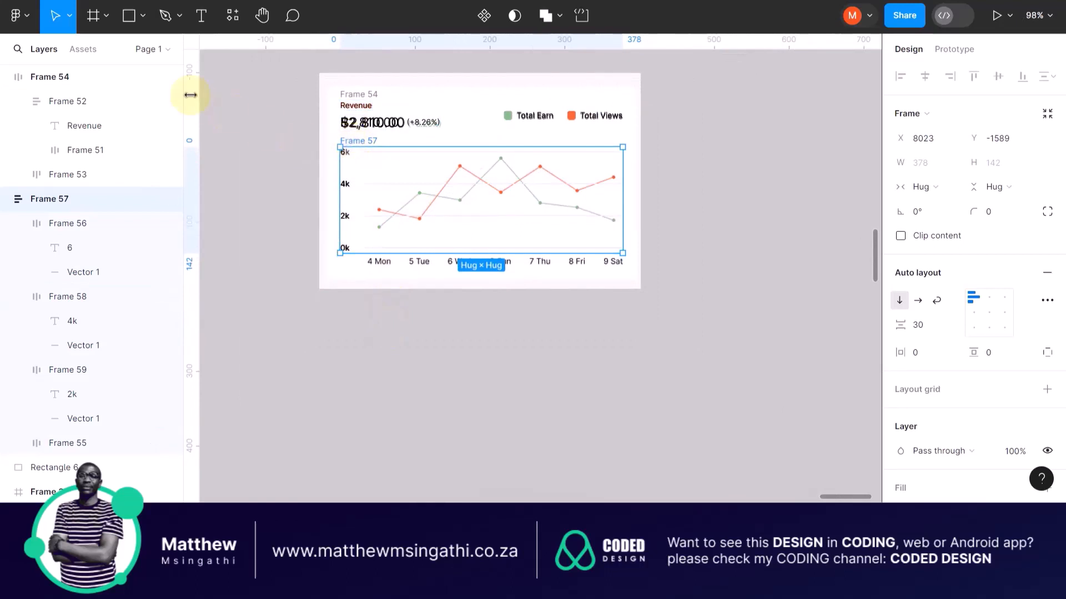
click(129, 15)
drag(237, 278, 739, 390)
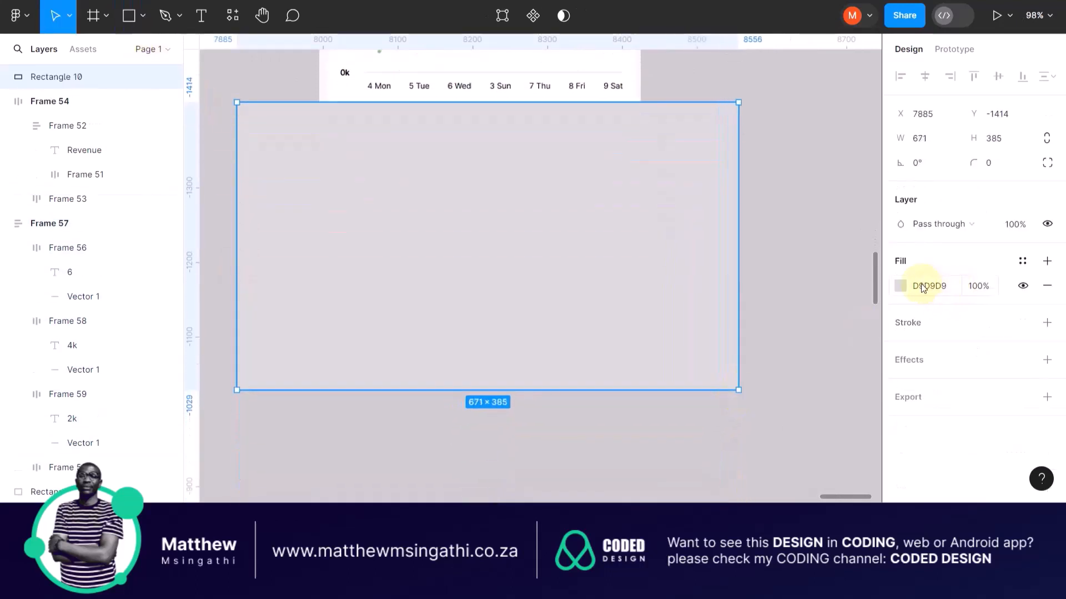
click(901, 286)
drag(698, 135, 701, 91)
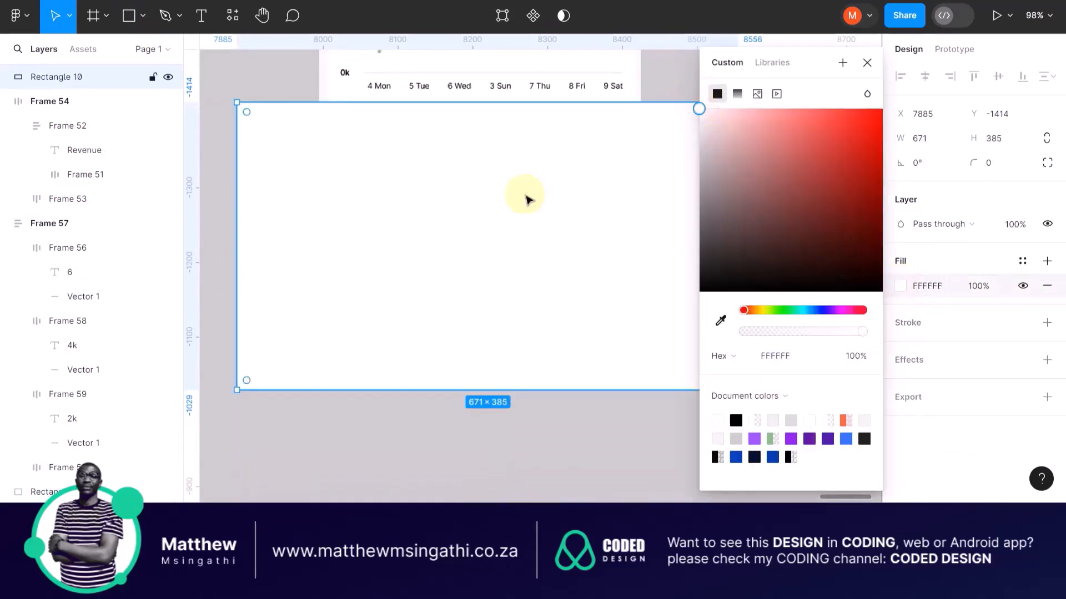
Step: Move the white rectangle to X 7876, Y -1357, clear of the reference card, and send it to the back
drag(528, 197, 523, 238)
right_click(522, 240)
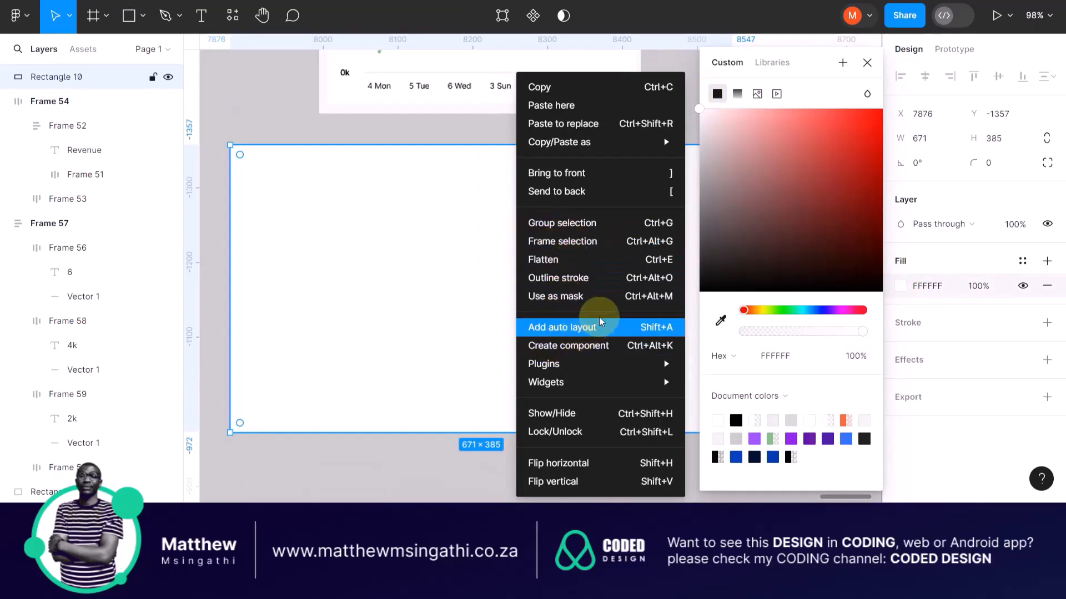
click(655, 192)
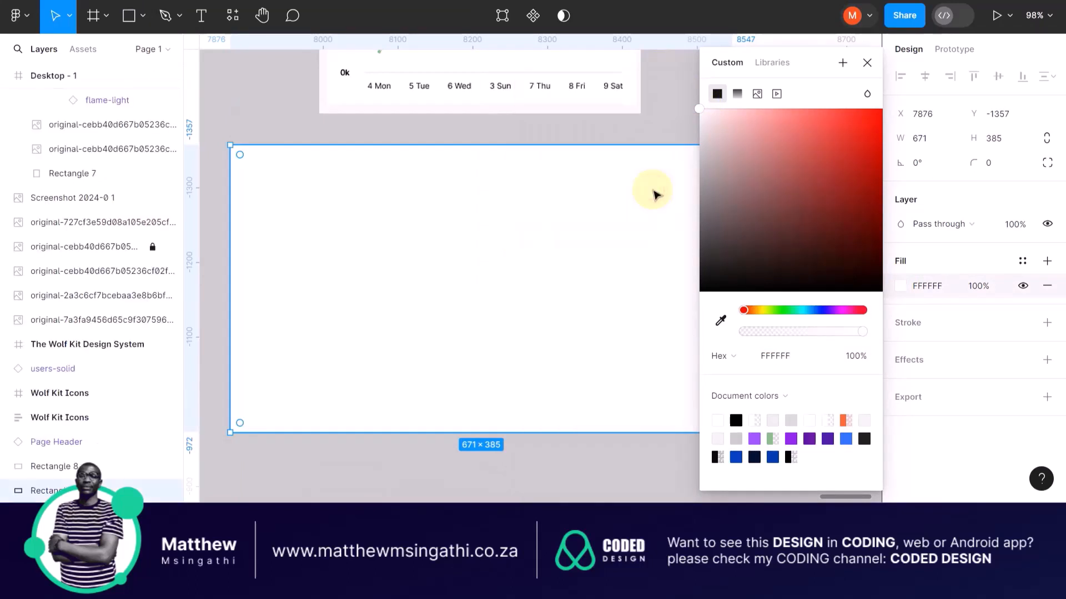
click(502, 136)
click(533, 236)
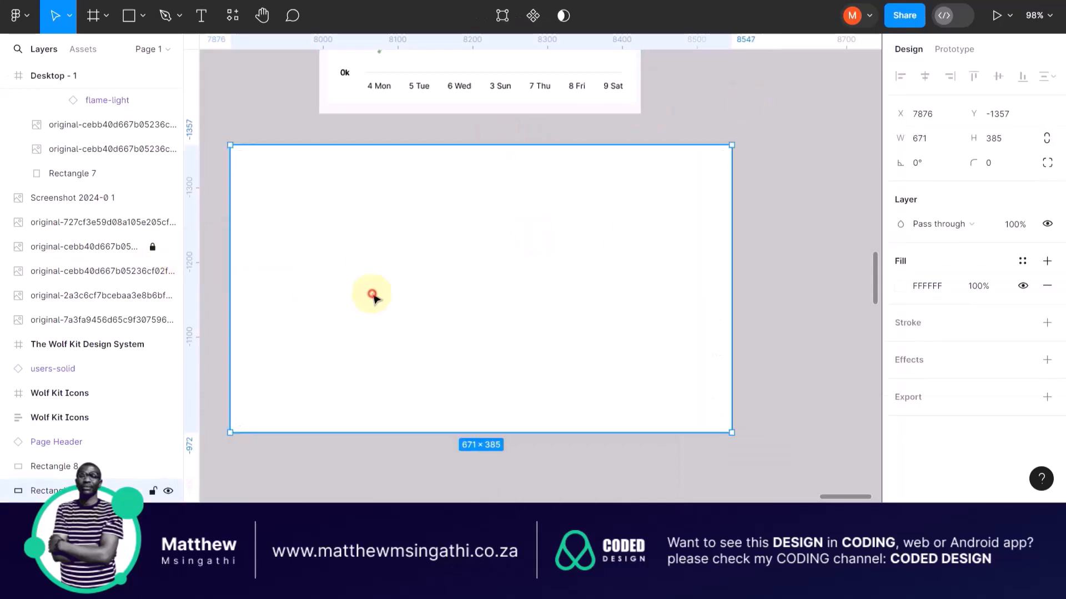
Step: Lock the white background rectangle
click(255, 114)
click(245, 149)
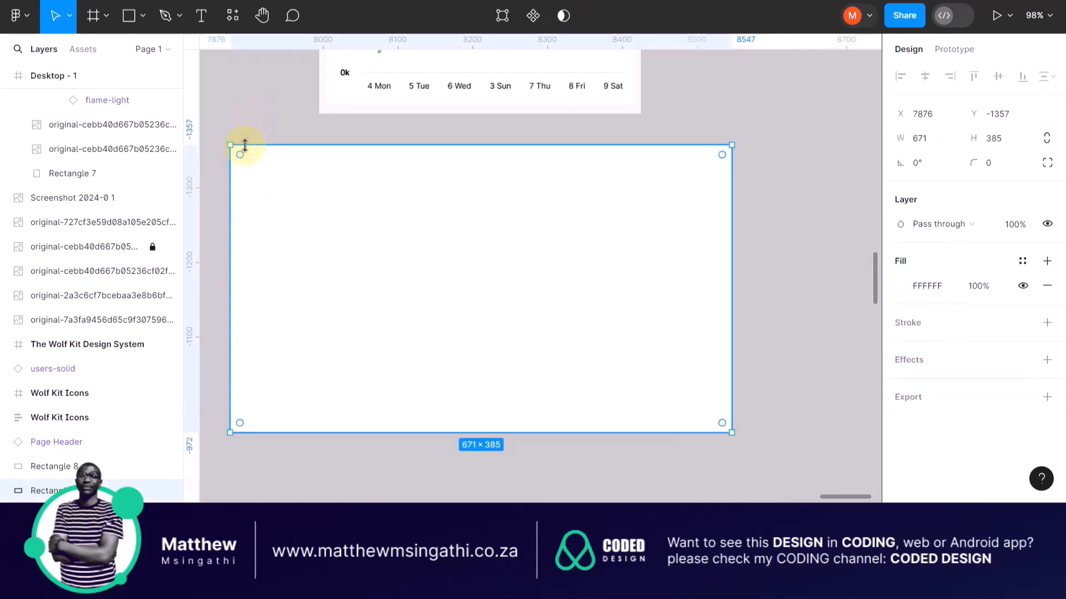
scroll(245, 147, up, 3)
scroll(250, 136, down, 3)
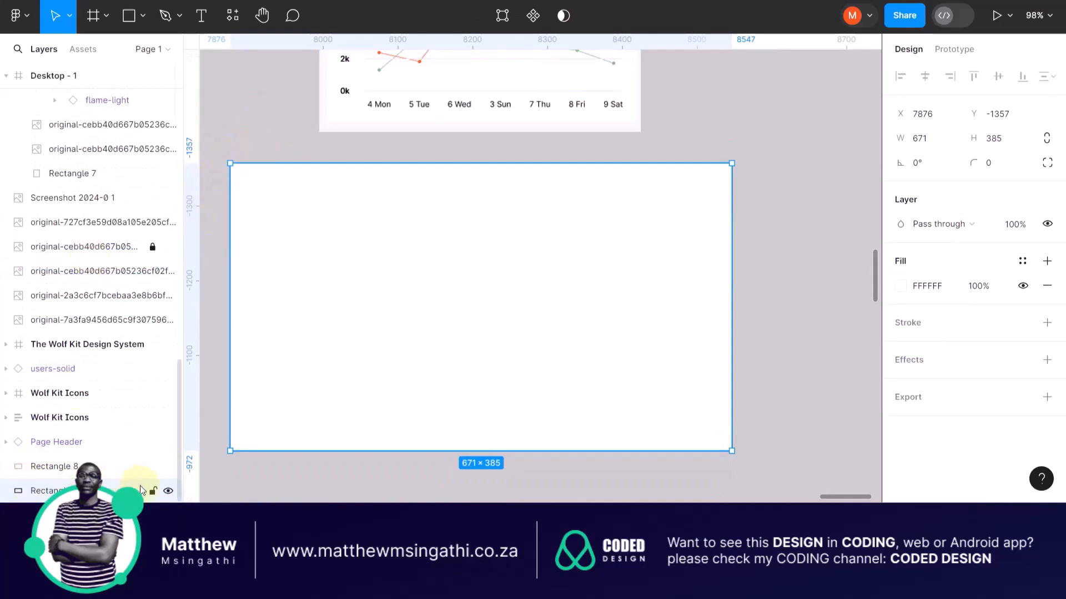
click(152, 491)
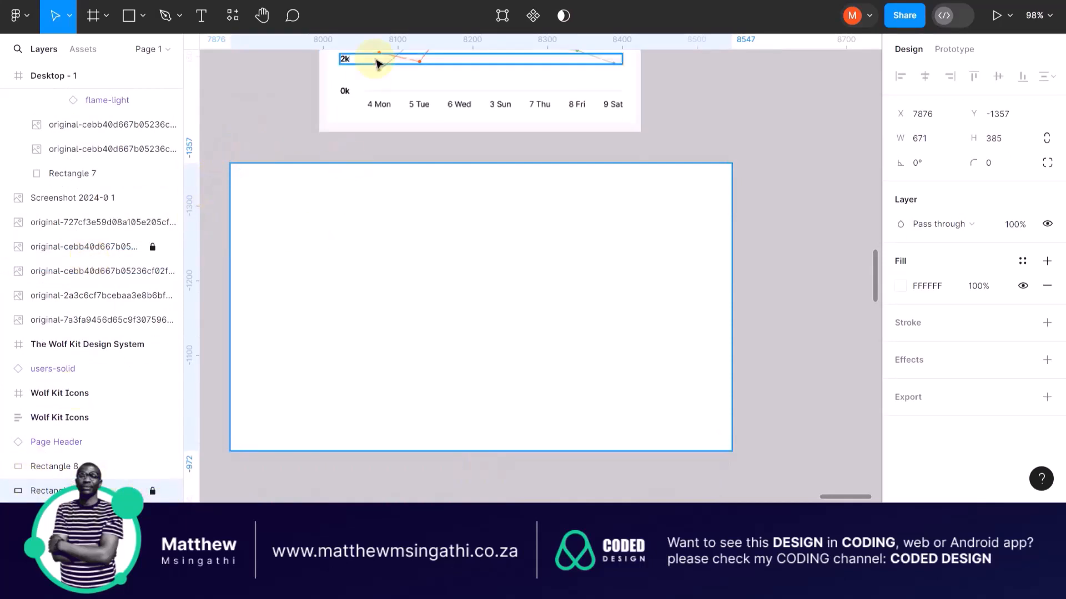
Step: Duplicate the axis stack onto the white rectangle at X 8008, Y -1288
scroll(368, 92, up, 4)
click(344, 131)
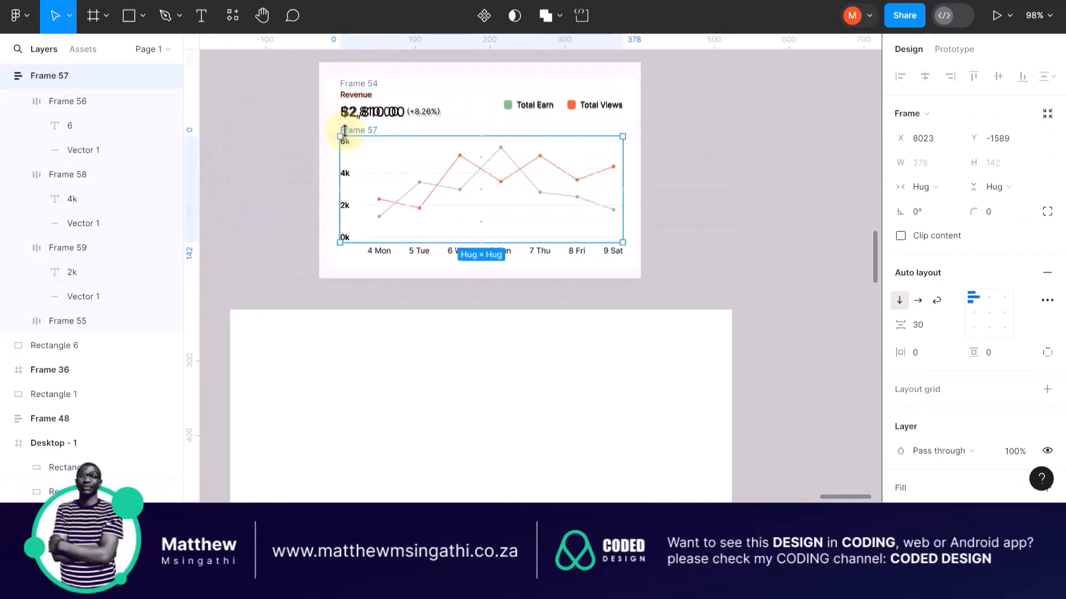
drag(344, 131, 341, 357)
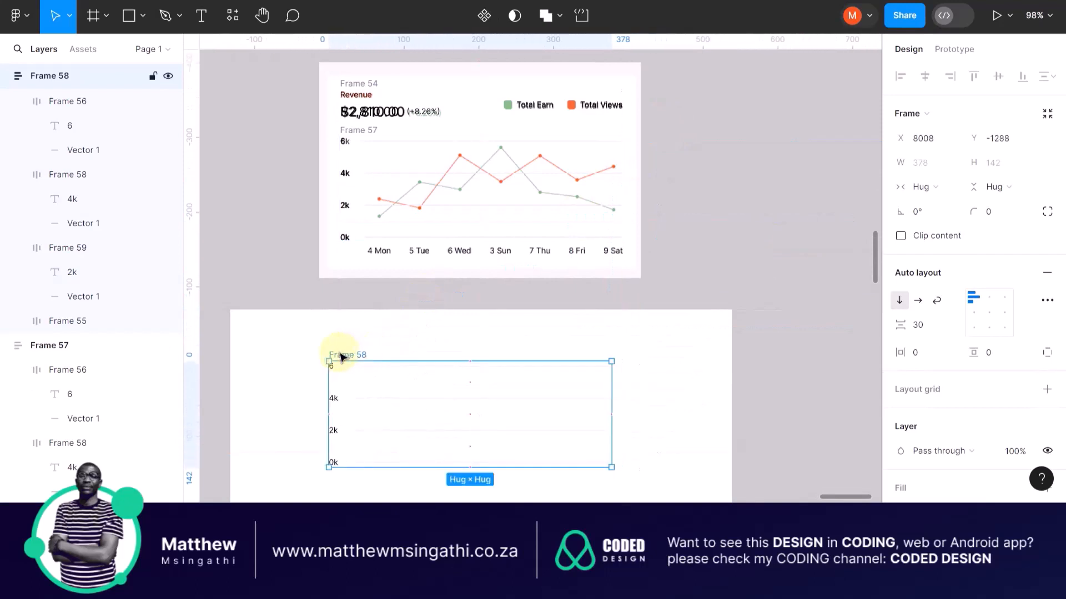
Step: Place a vertical guide at 31 in the duplicated axis stack, where the 2k gridline starts
scroll(361, 438, up, 5)
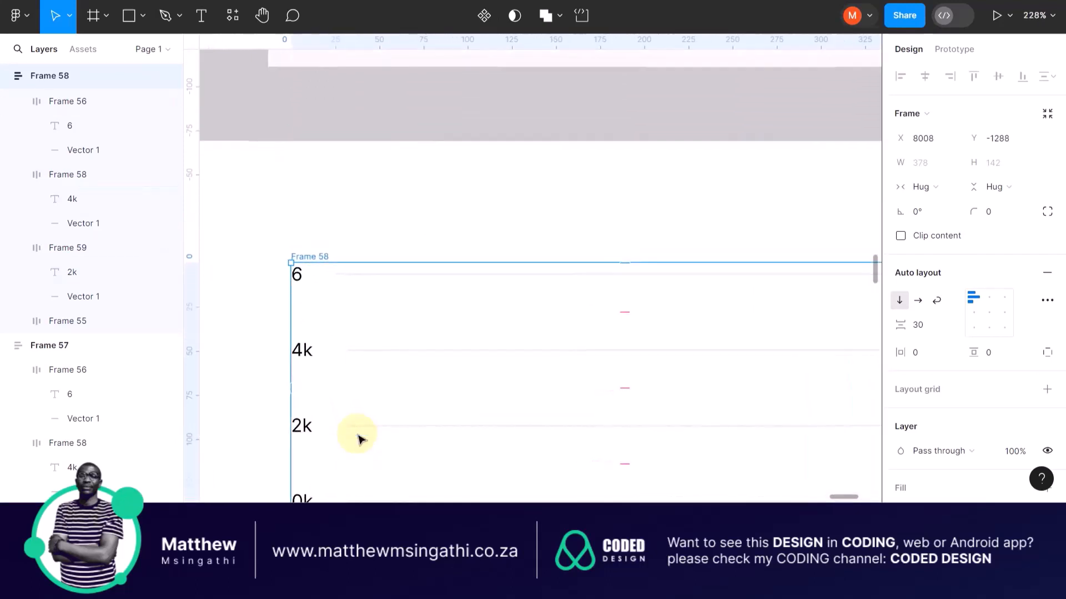
scroll(358, 440, up, 1)
scroll(358, 439, up, 2)
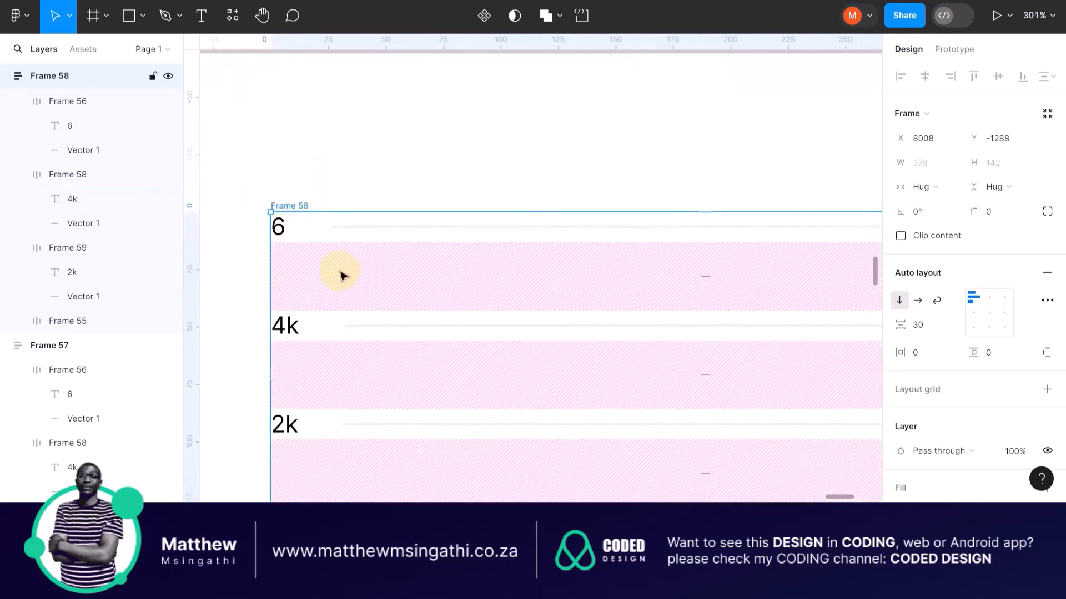
scroll(340, 275, up, 3)
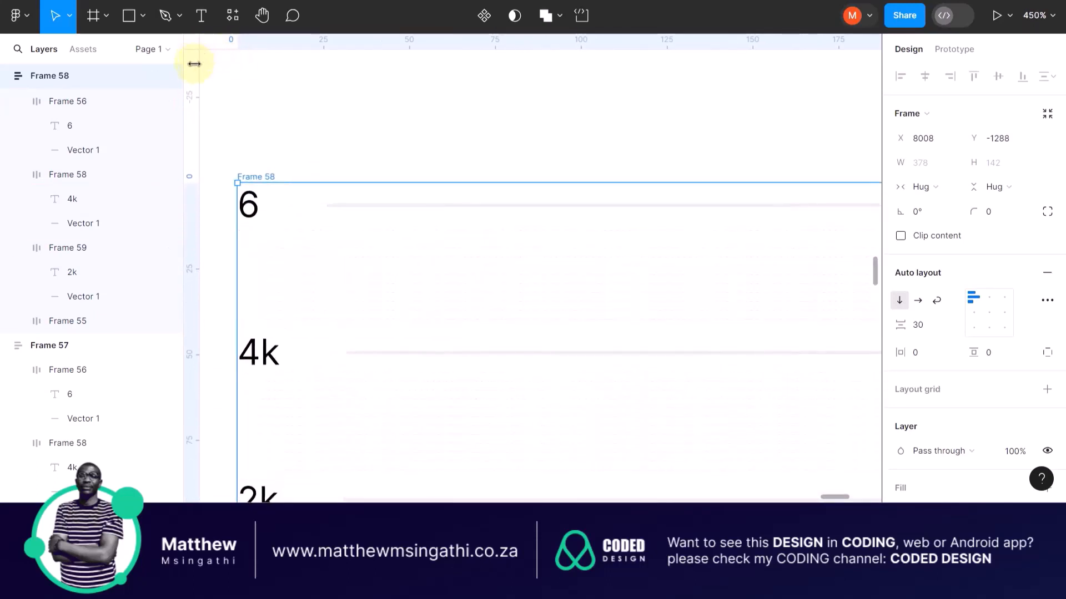
scroll(351, 177, down, 5)
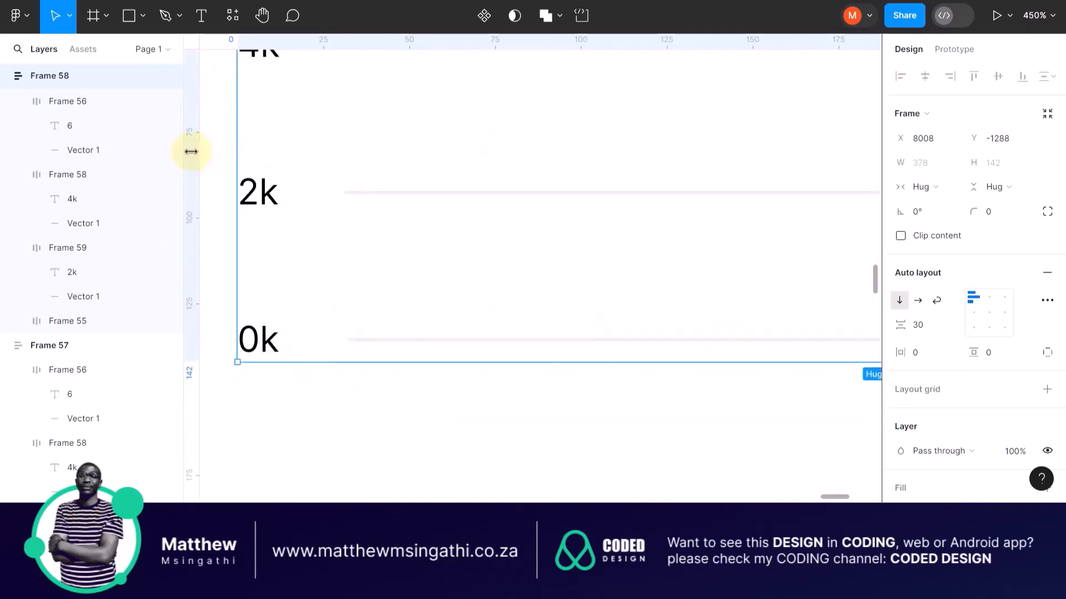
drag(195, 153, 344, 229)
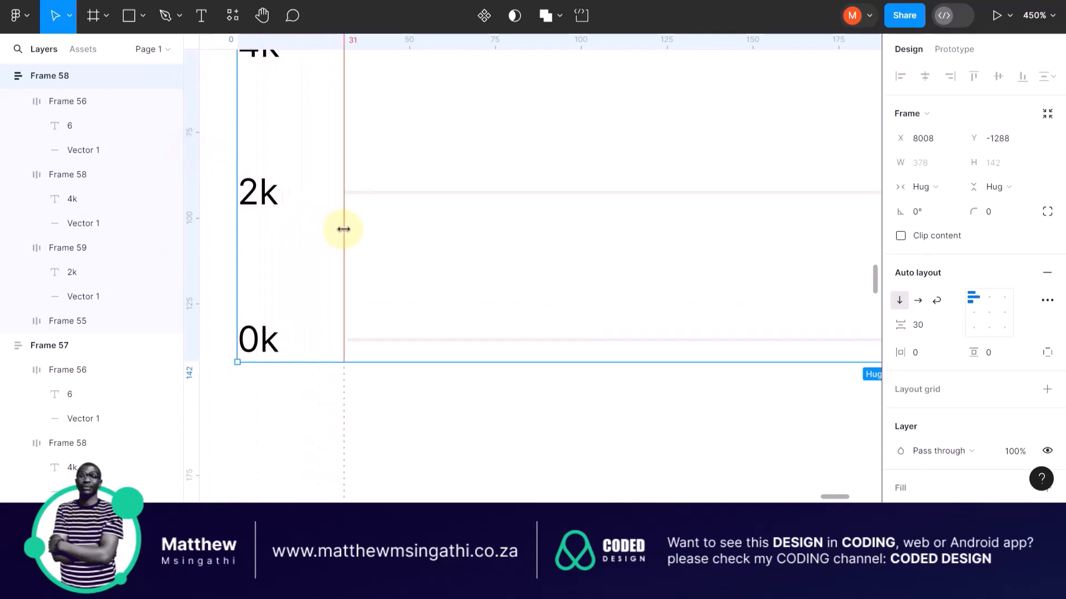
Step: Compare the starting points of all gridlines with the vertical guide and remove the guide
scroll(344, 240, up, 5)
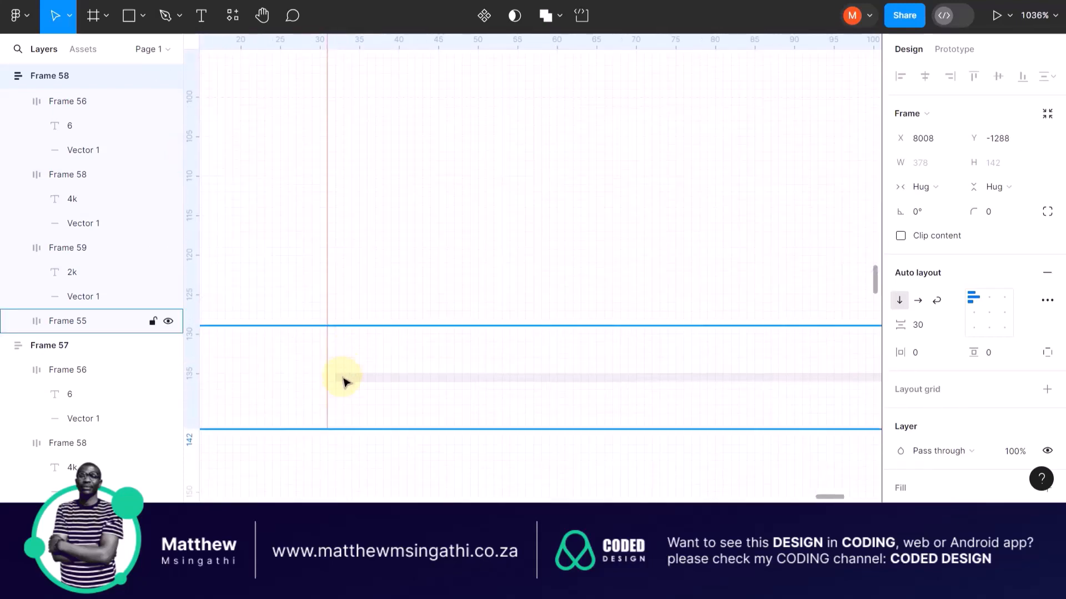
scroll(349, 383, up, 10)
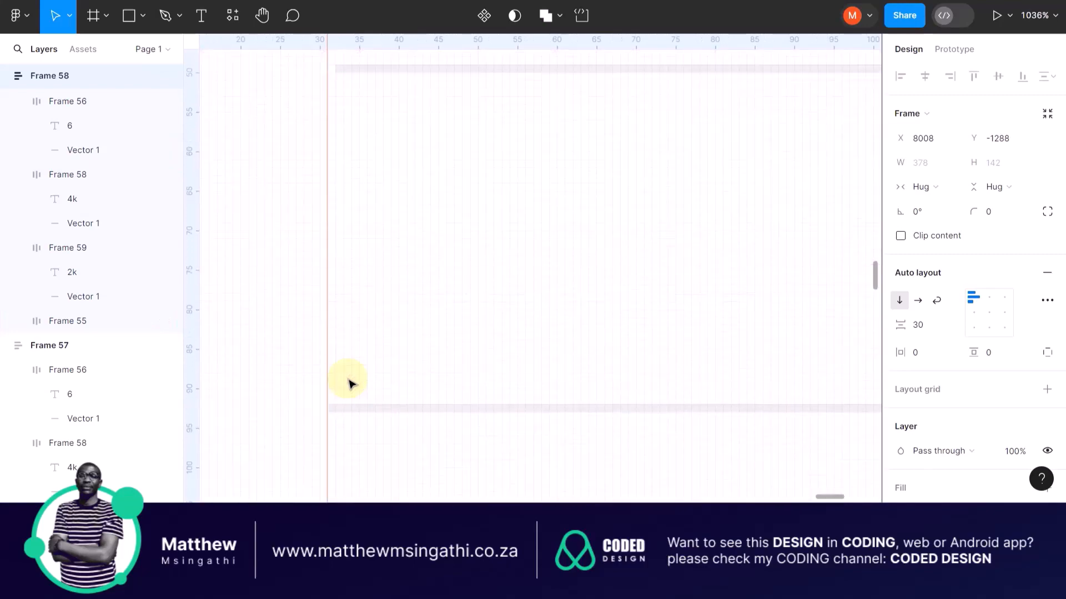
scroll(340, 322, up, 5)
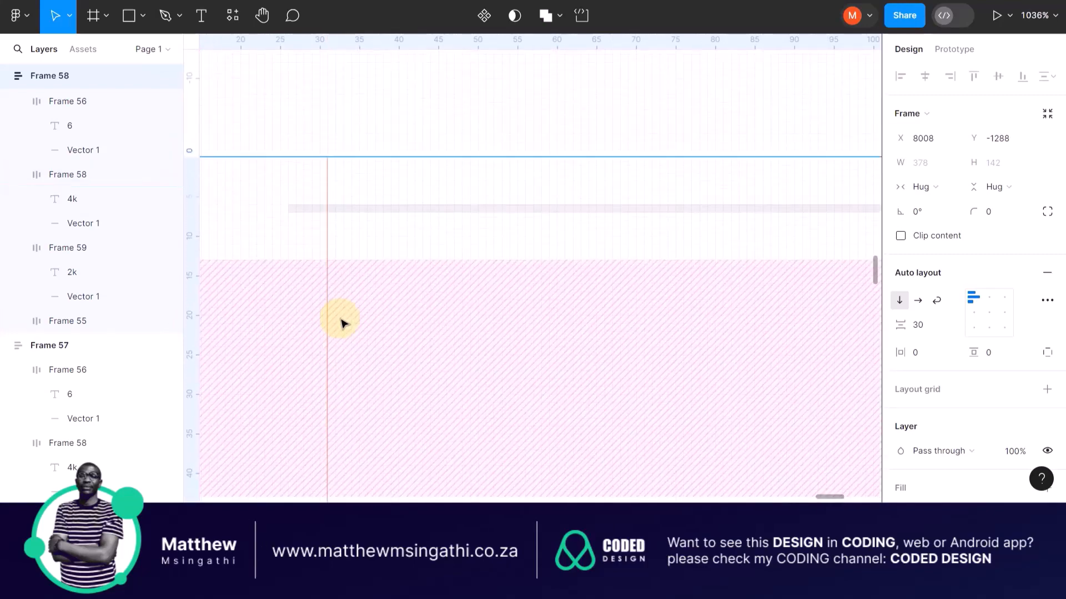
scroll(317, 284, down, 10)
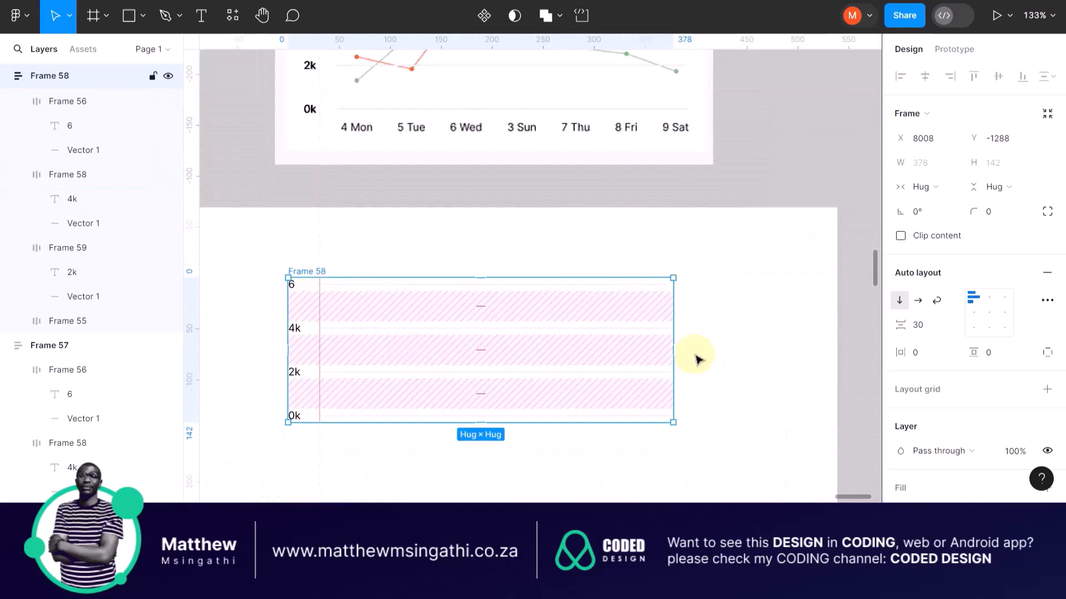
click(713, 356)
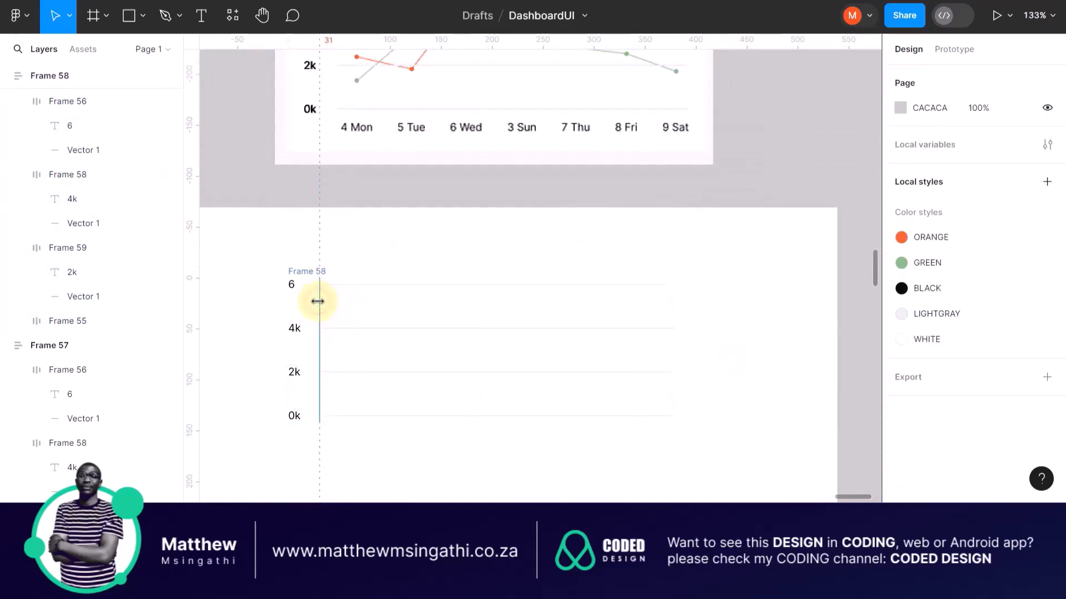
click(319, 303)
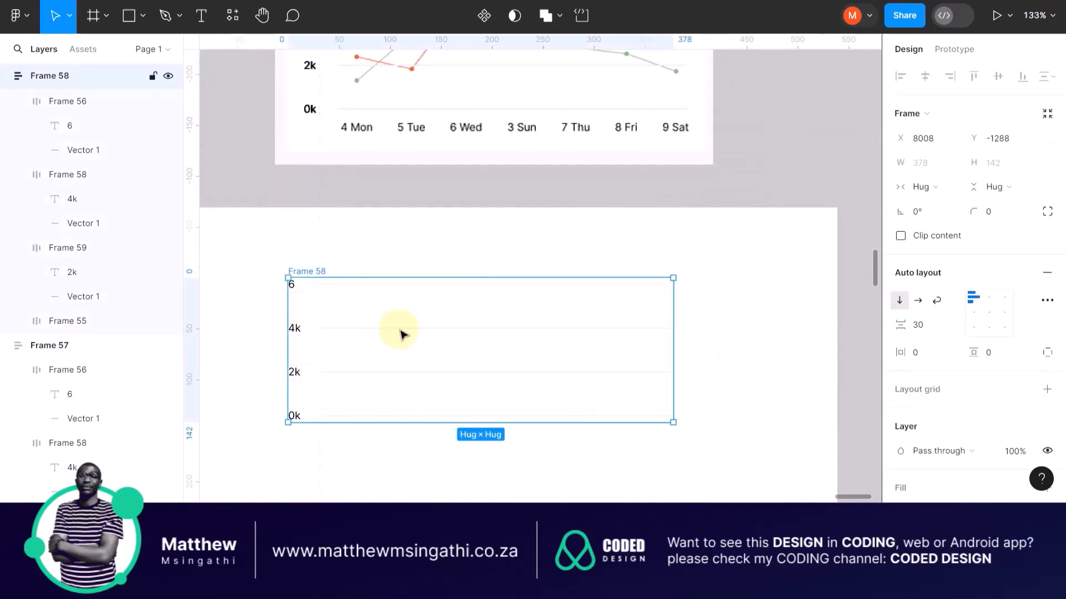
Step: Set the horizontal auto layout spacing of the duplicated stack's uppermost row to Auto
scroll(331, 305, up, 5)
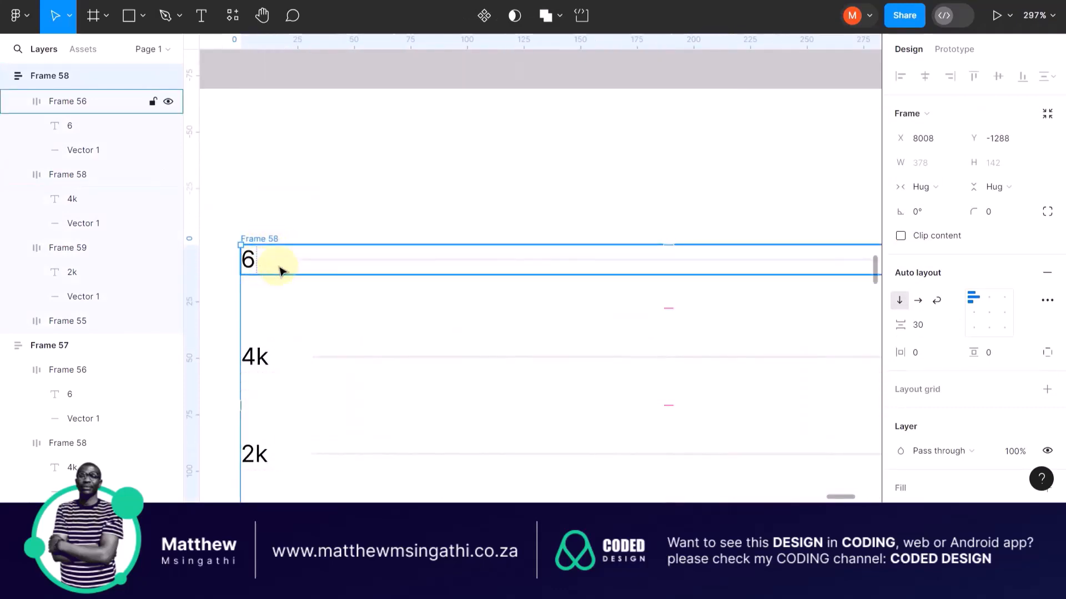
click(295, 267)
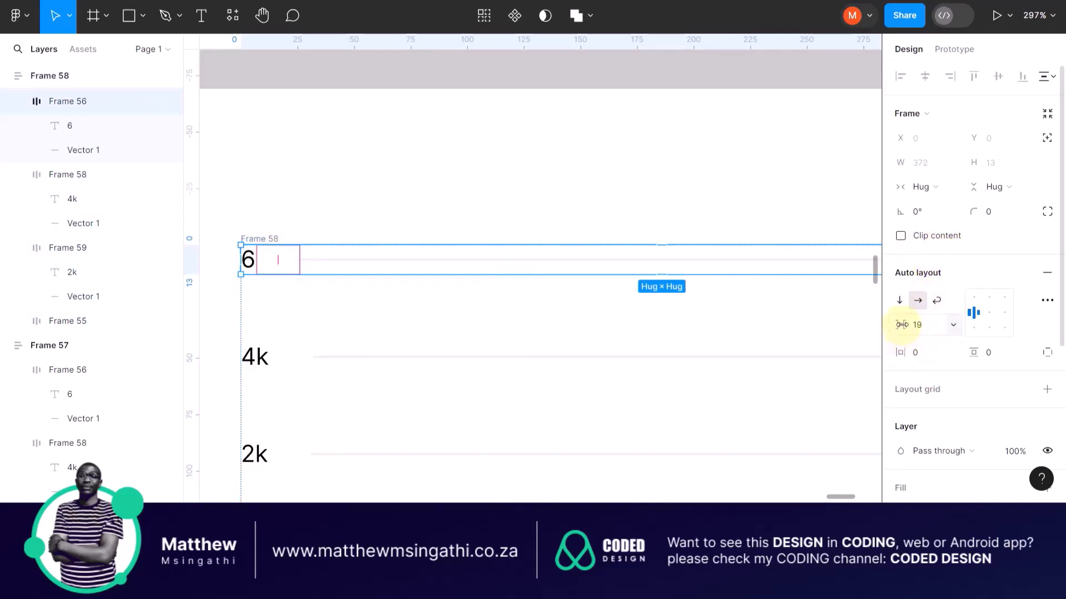
click(954, 327)
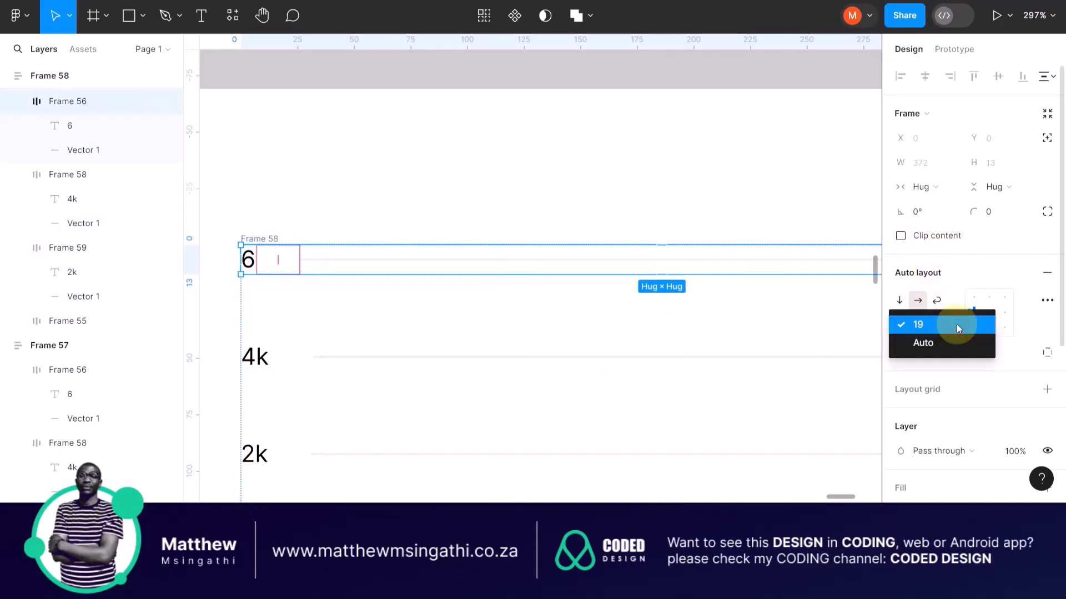
click(923, 344)
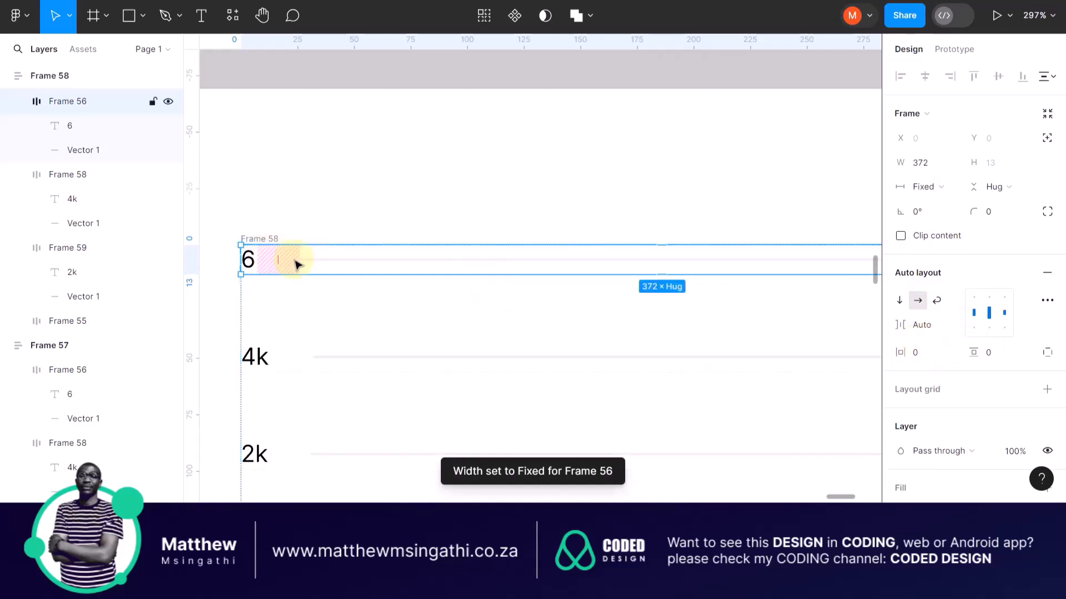
Step: Set the horizontal auto layout spacing of the duplicated stack's 4k row to Auto
click(314, 361)
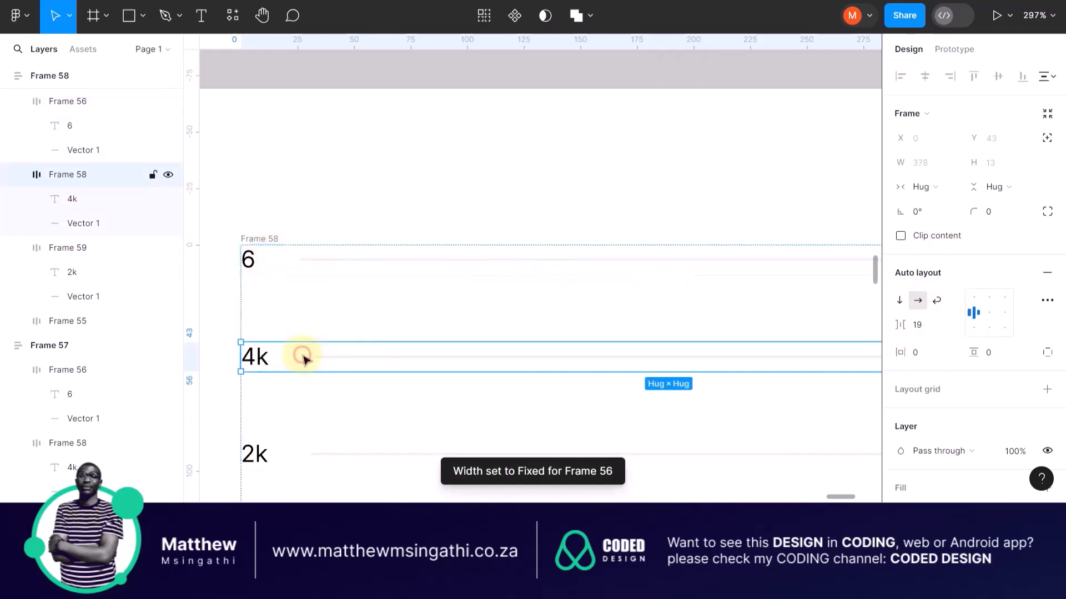
click(293, 358)
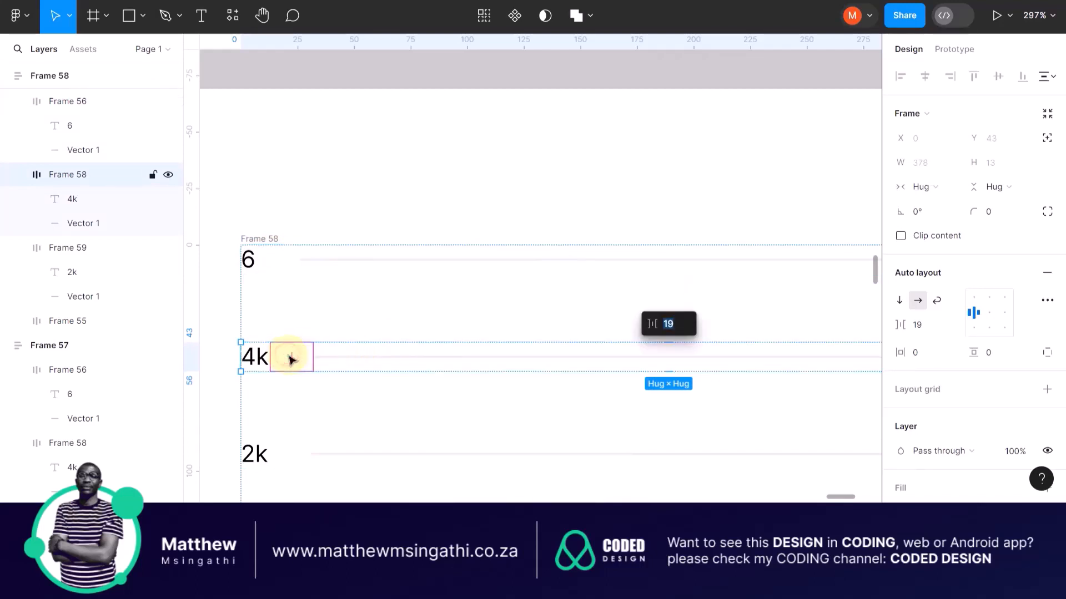
click(954, 325)
click(924, 343)
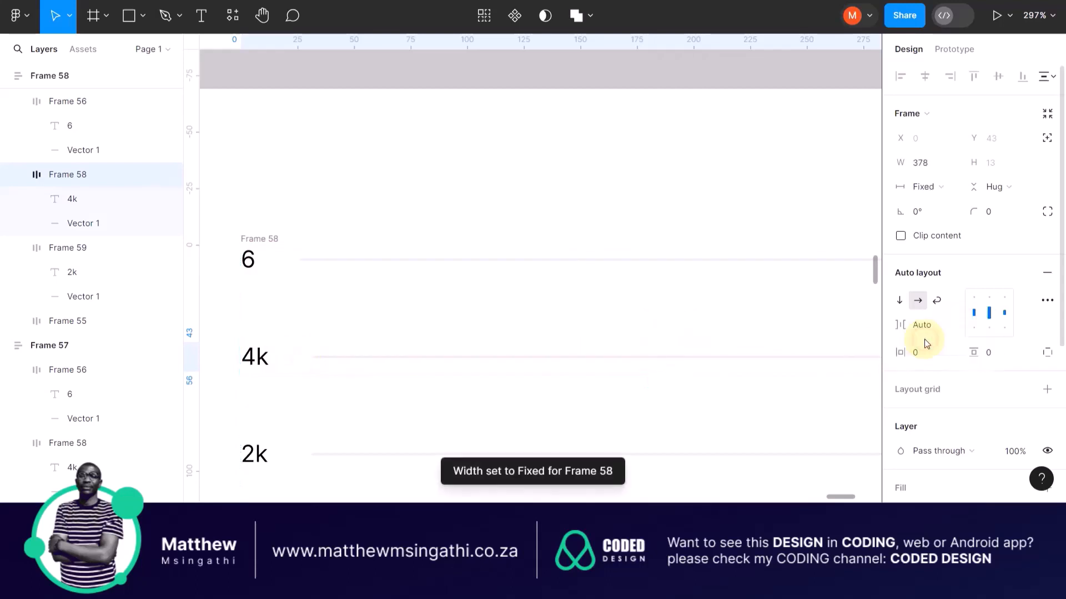
scroll(504, 336, down, 5)
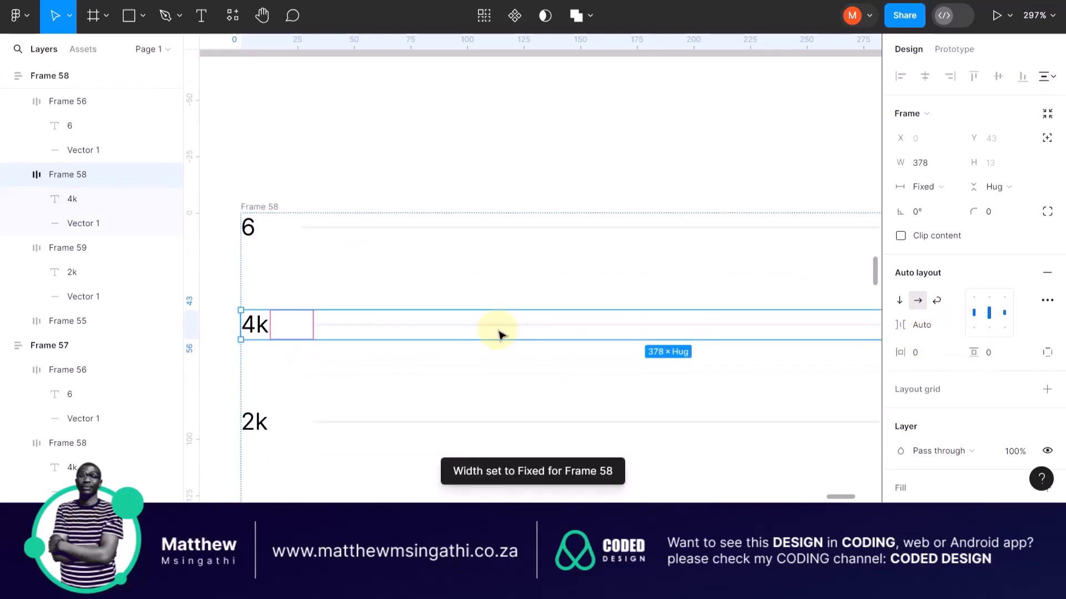
Step: Set the horizontal auto layout spacing of the duplicated stack's 2k row to Auto
click(287, 313)
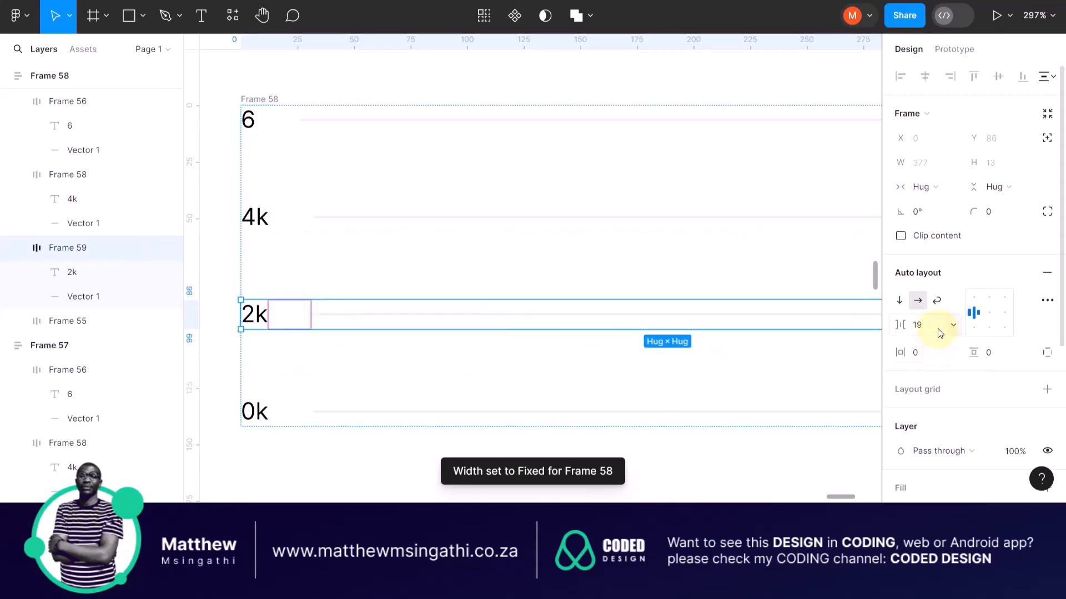
click(952, 326)
click(926, 343)
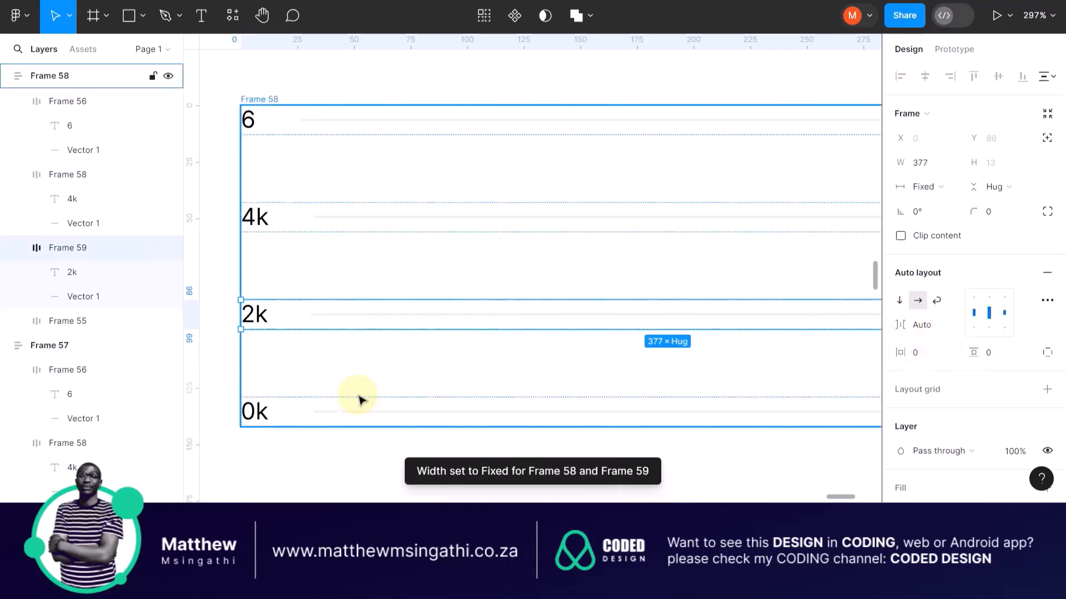
Step: Set the horizontal auto layout spacing of the duplicated stack's 0k row to Auto
click(296, 412)
click(295, 413)
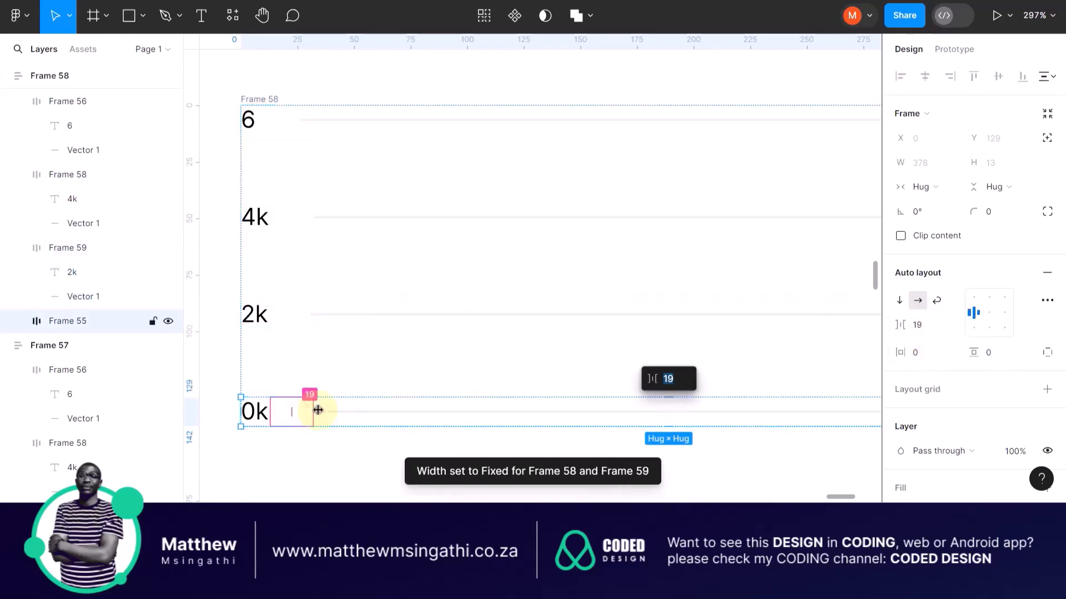
click(952, 327)
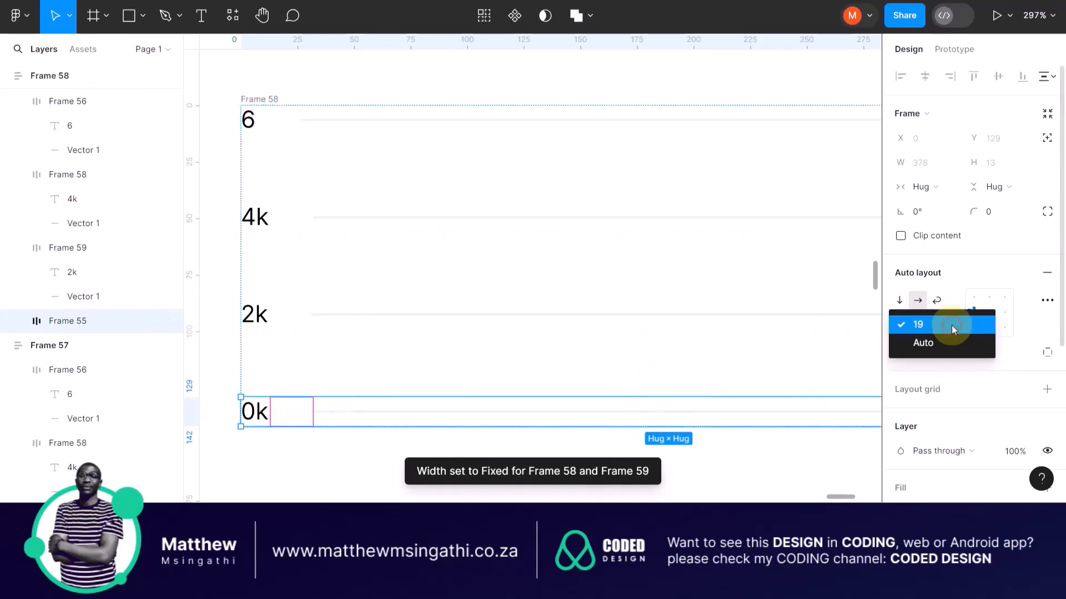
click(924, 341)
Step: Compare where the duplicated stack's gridlines start and end, and inspect the layout settings of its uppermost row and of the whole stack
scroll(480, 296, left, 2)
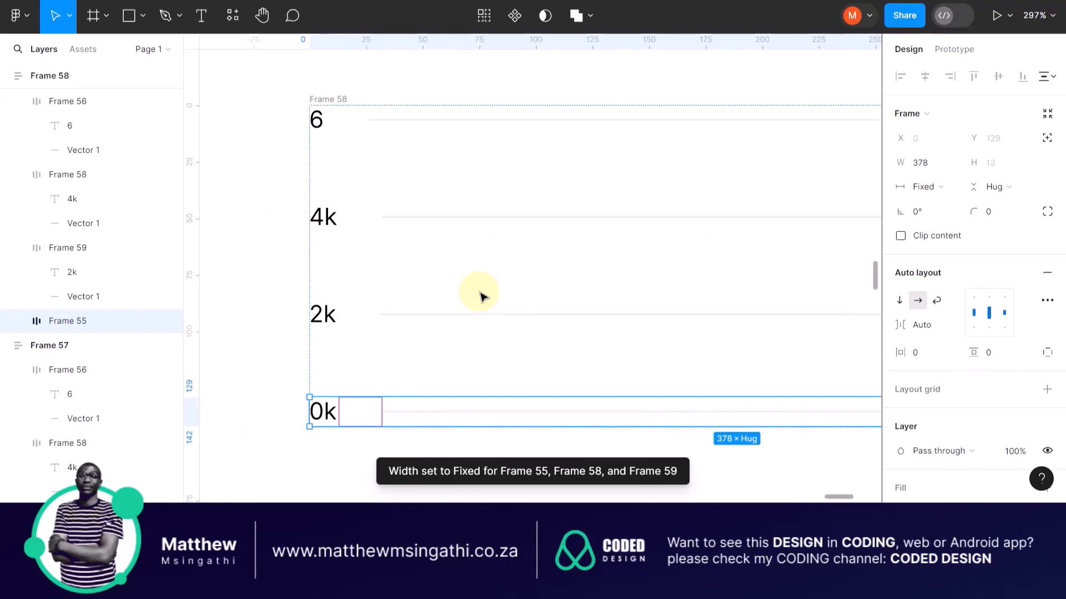
scroll(481, 296, down, 1)
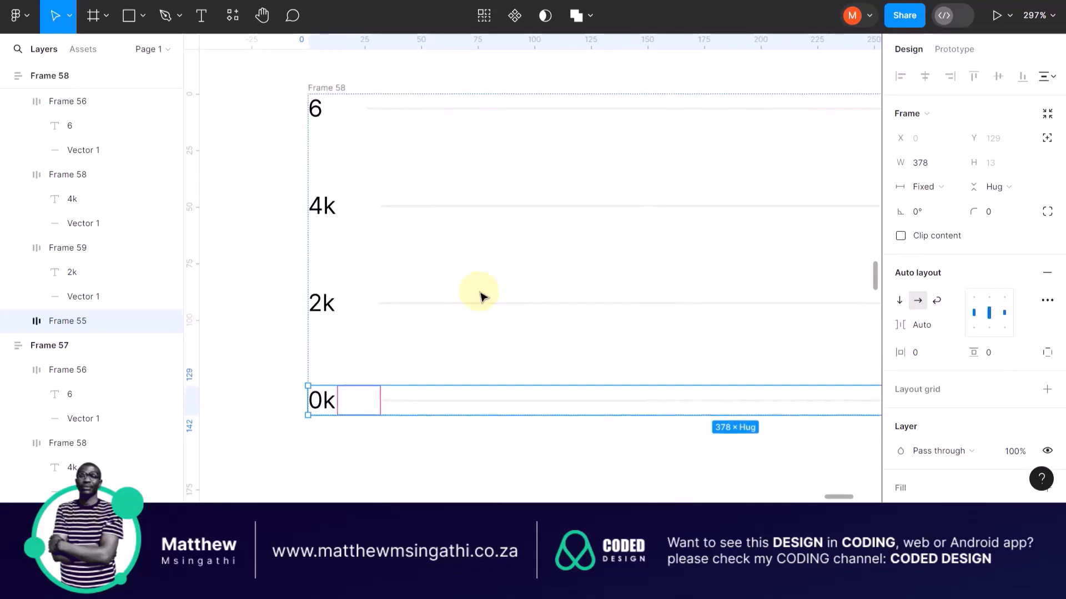
scroll(481, 296, up, 3)
scroll(481, 300, right, 5)
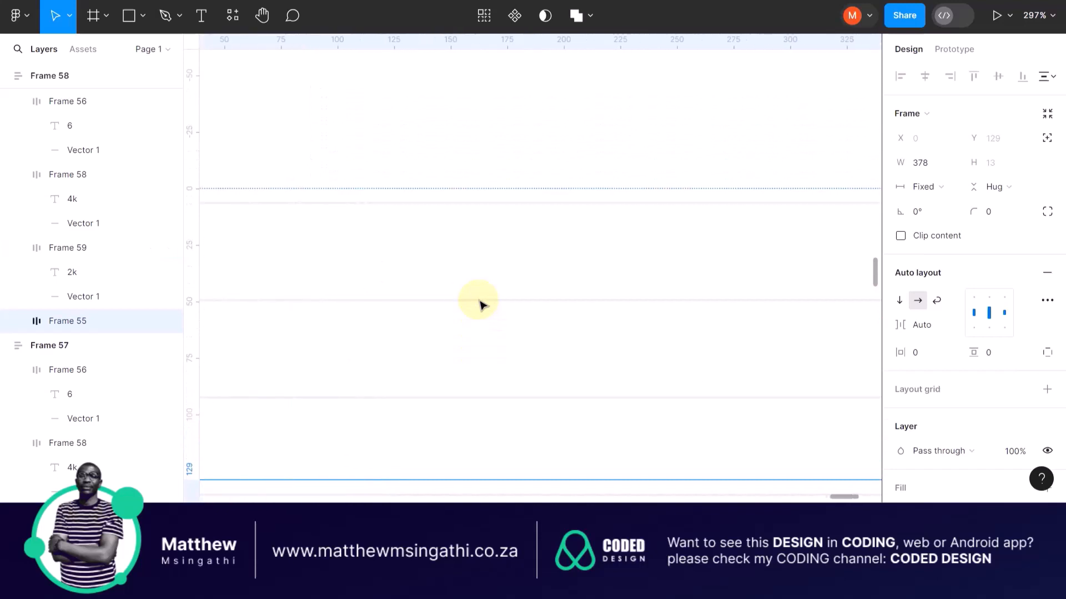
scroll(480, 305, right, 6)
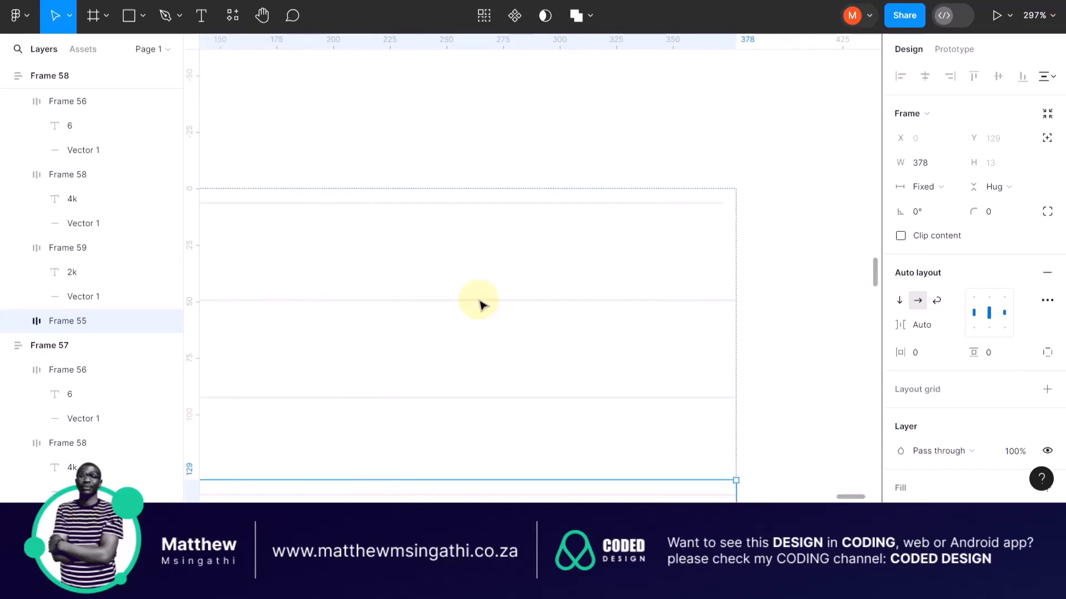
scroll(480, 305, left, 4)
scroll(481, 305, left, 4)
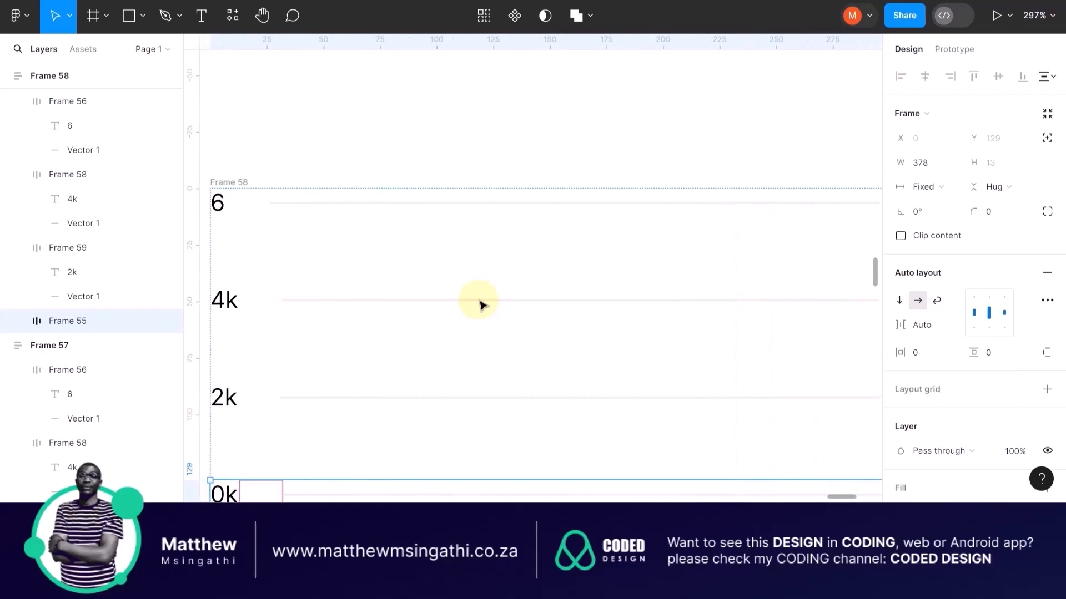
click(276, 207)
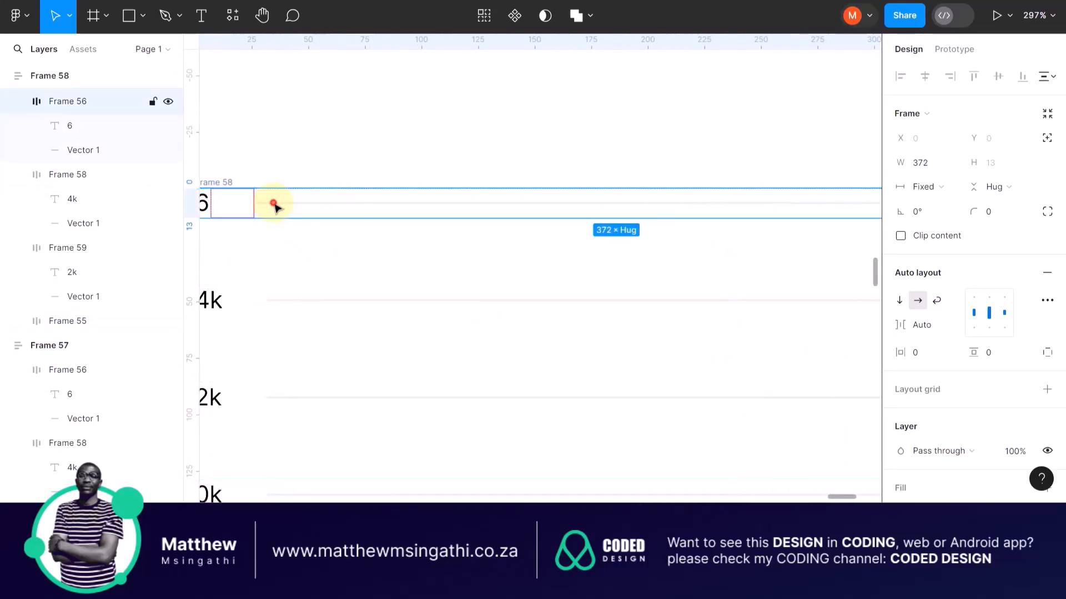
click(276, 205)
click(309, 155)
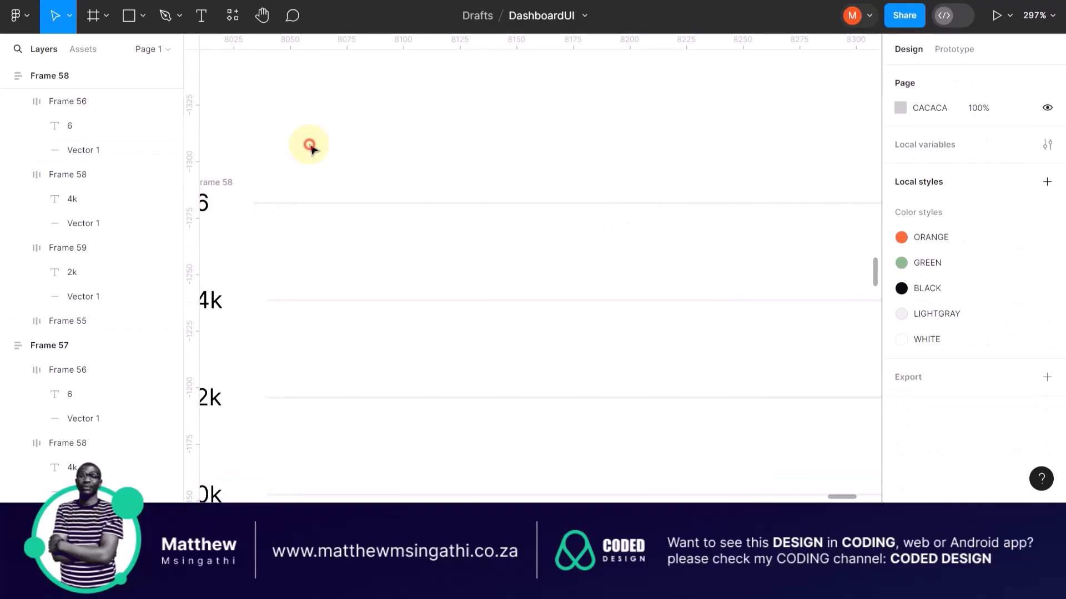
click(276, 206)
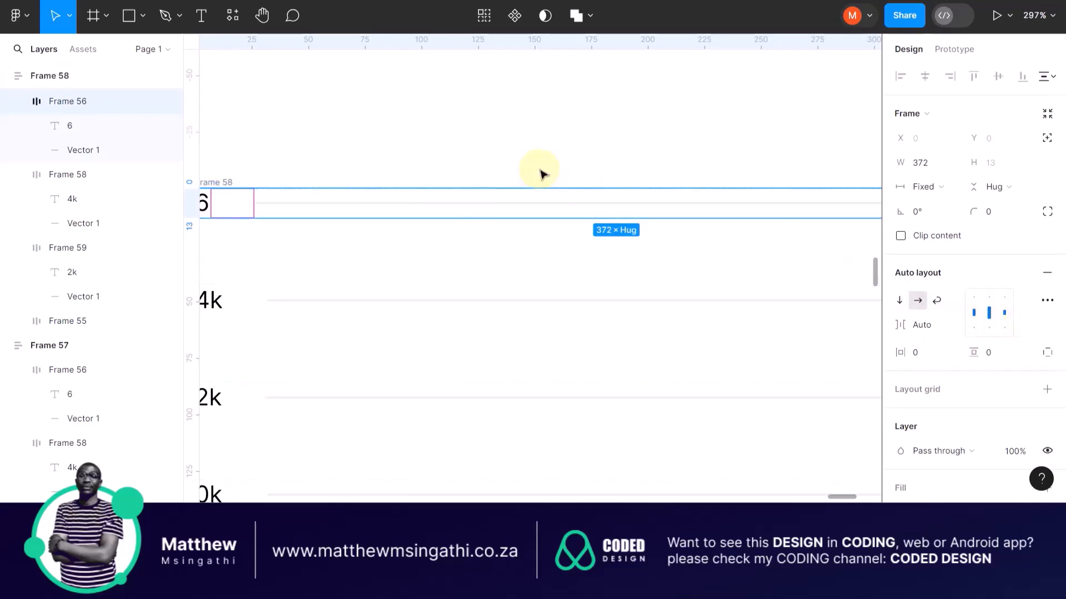
scroll(541, 174, left, 3)
click(327, 169)
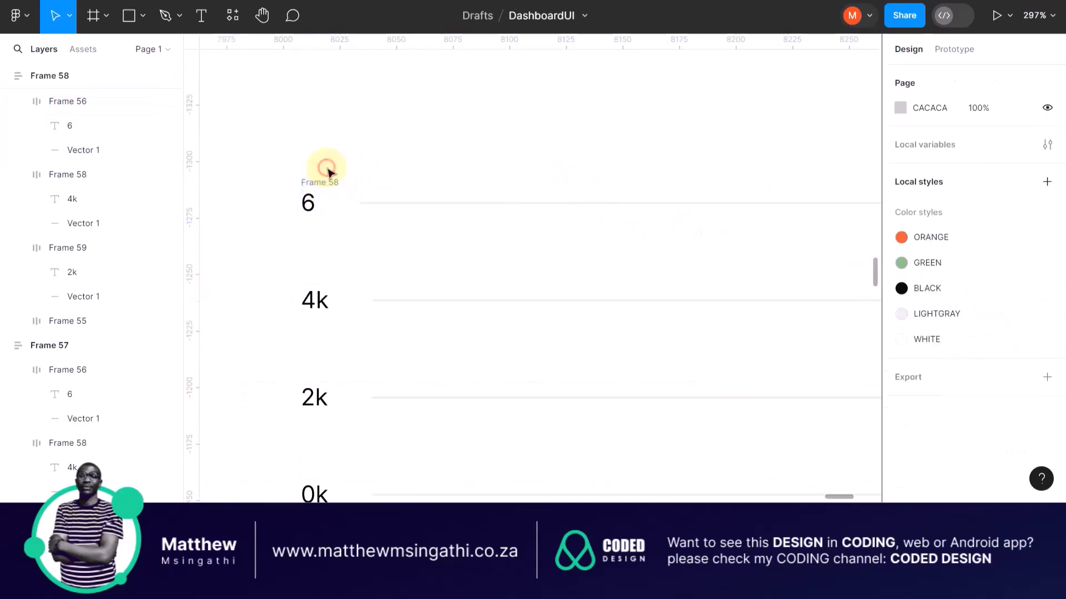
click(322, 182)
double_click(320, 182)
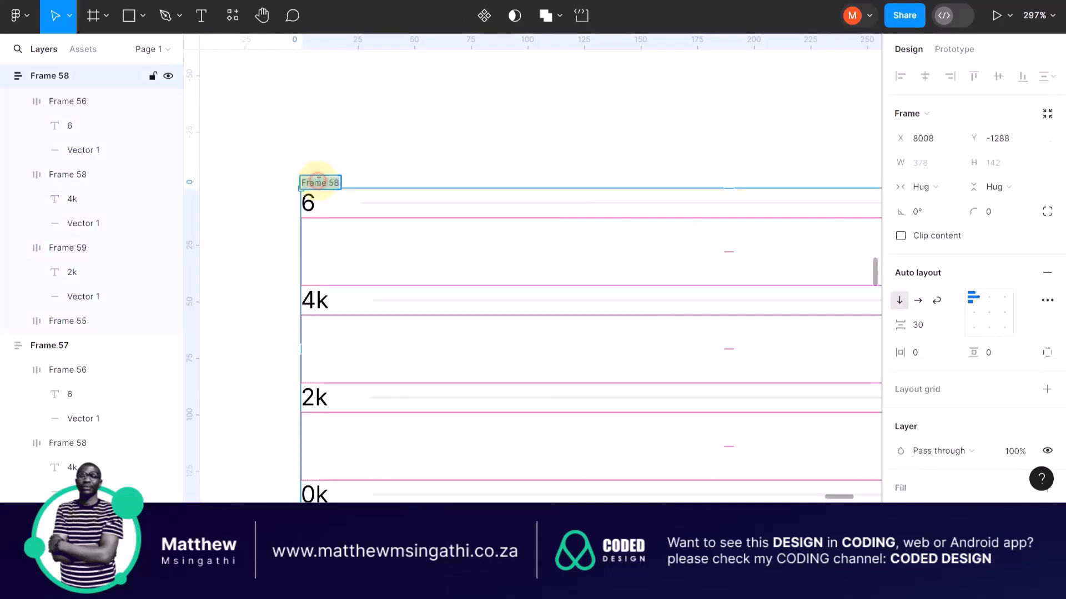
click(377, 149)
Step: Align the contents of the duplicated stack's uppermost row to the right and vertically centred
click(349, 197)
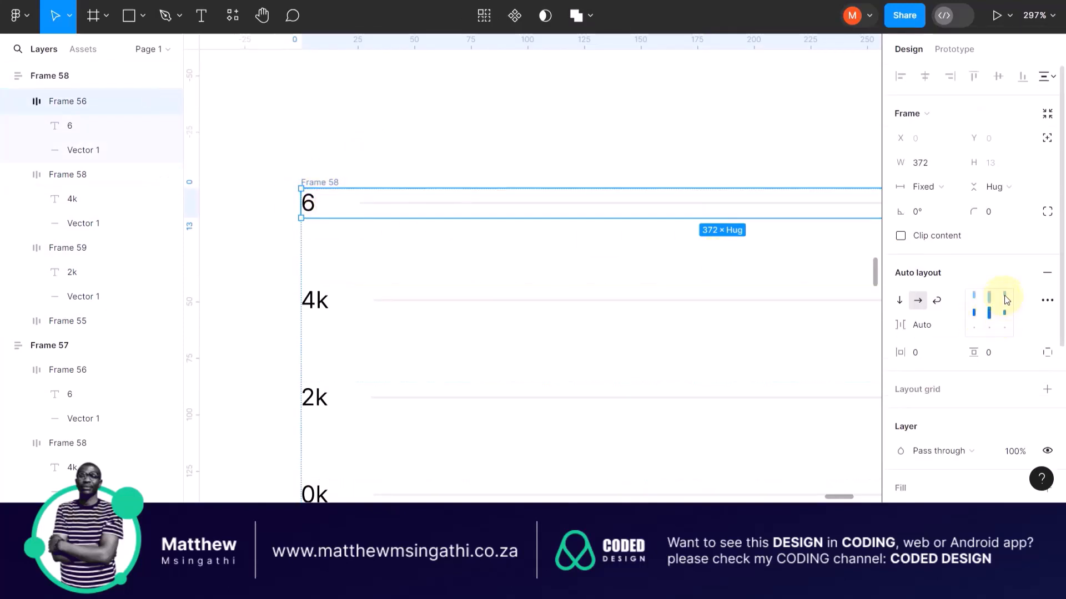
click(998, 313)
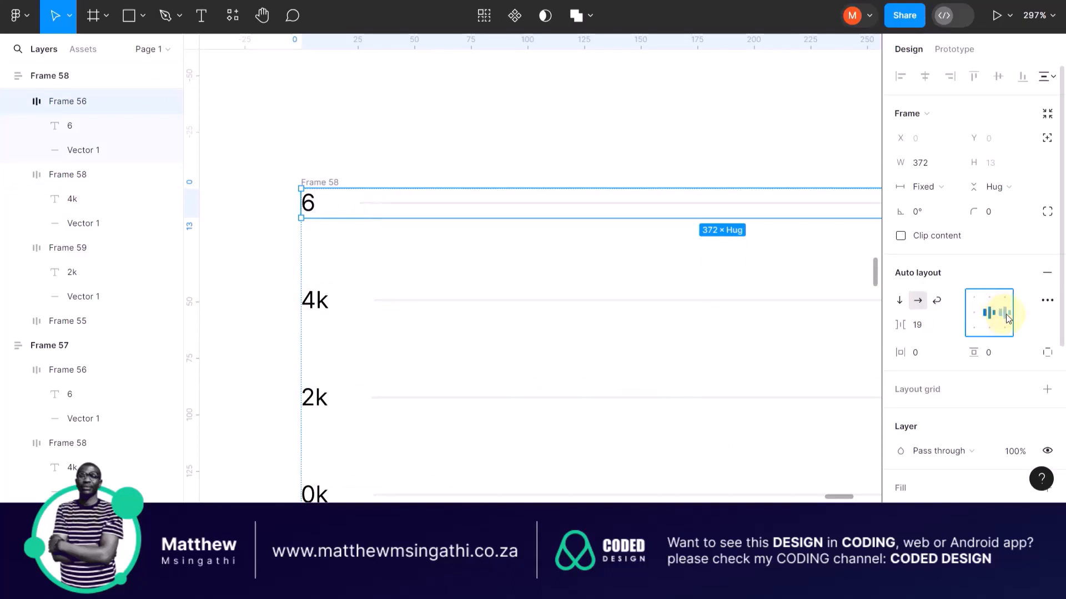
click(1006, 314)
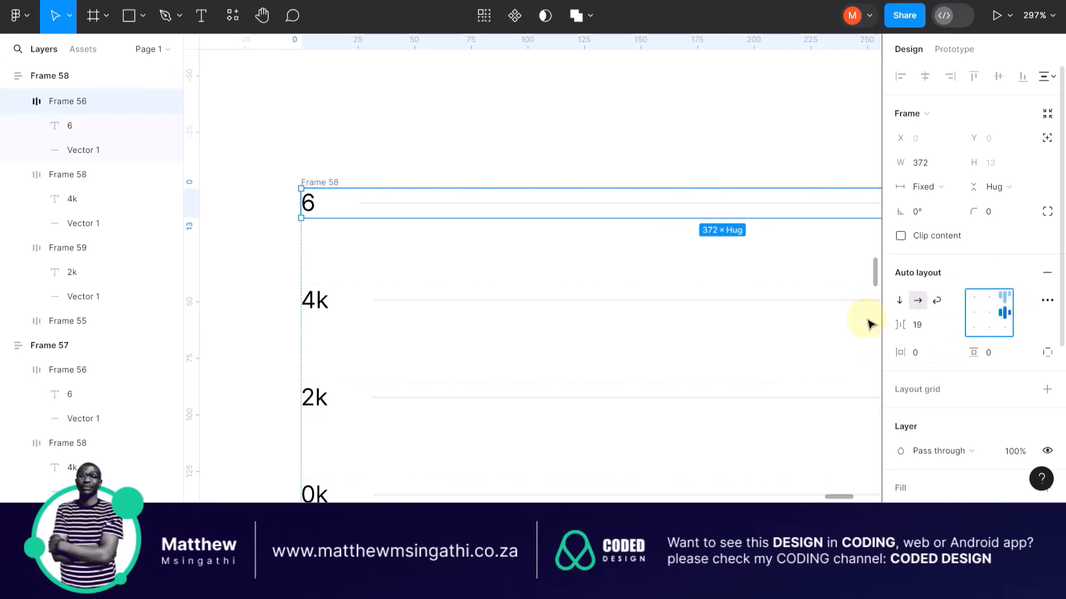
scroll(782, 278, right, 10)
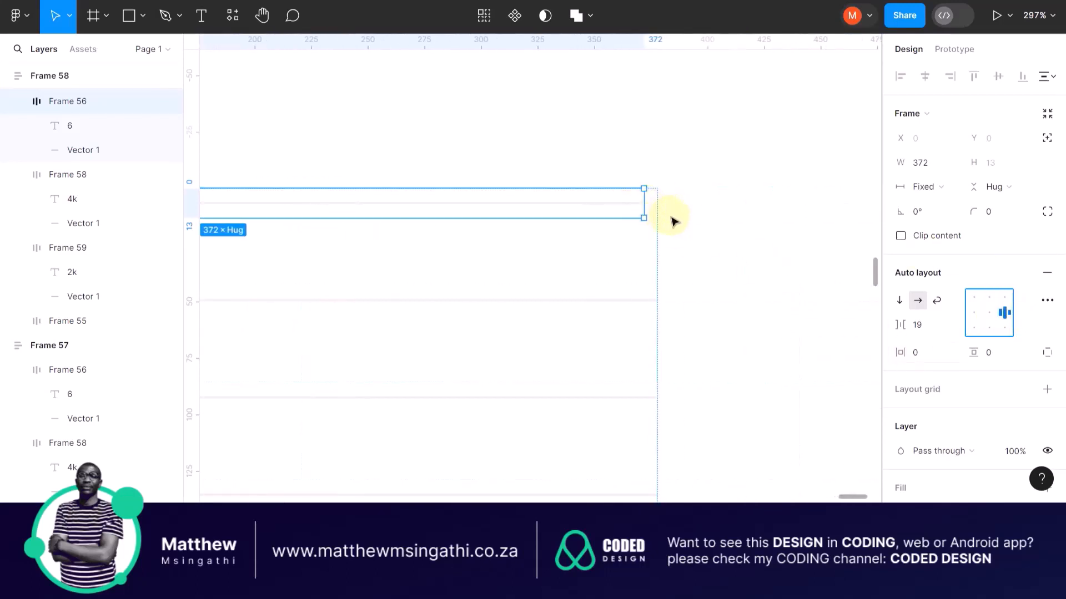
Step: Align the contents of the duplicated stack's 4k row to the right and vertically centred
click(629, 301)
scroll(629, 303, left, 10)
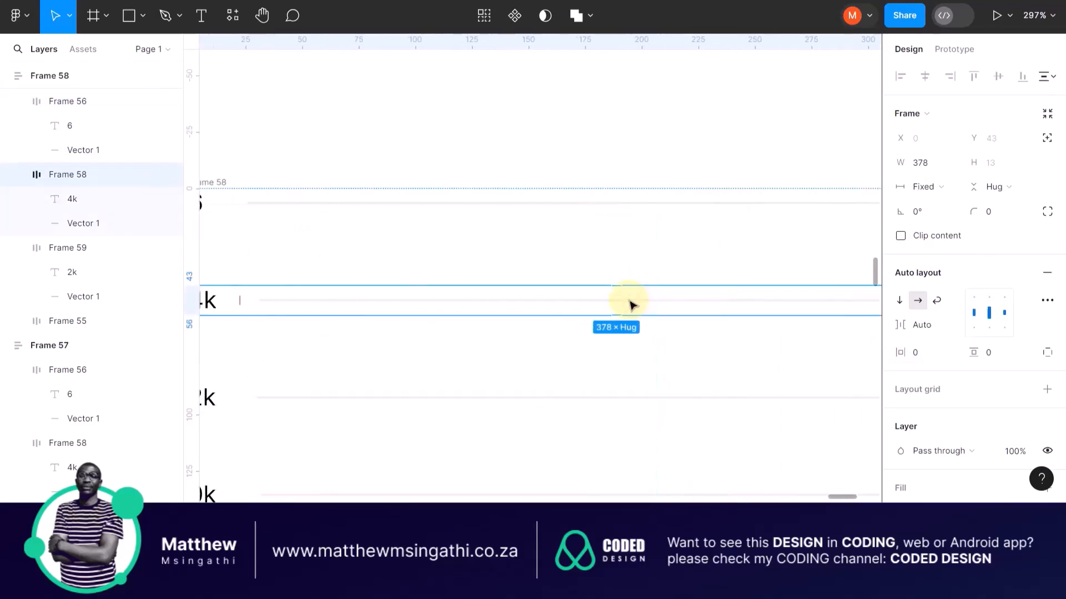
scroll(629, 302, right, 10)
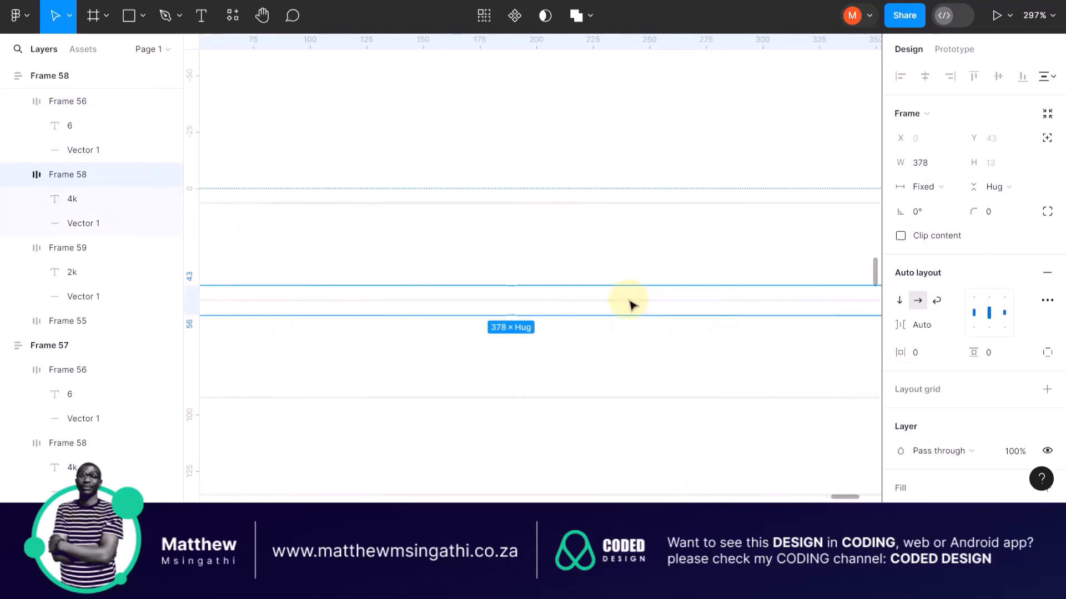
double_click(993, 314)
click(1005, 314)
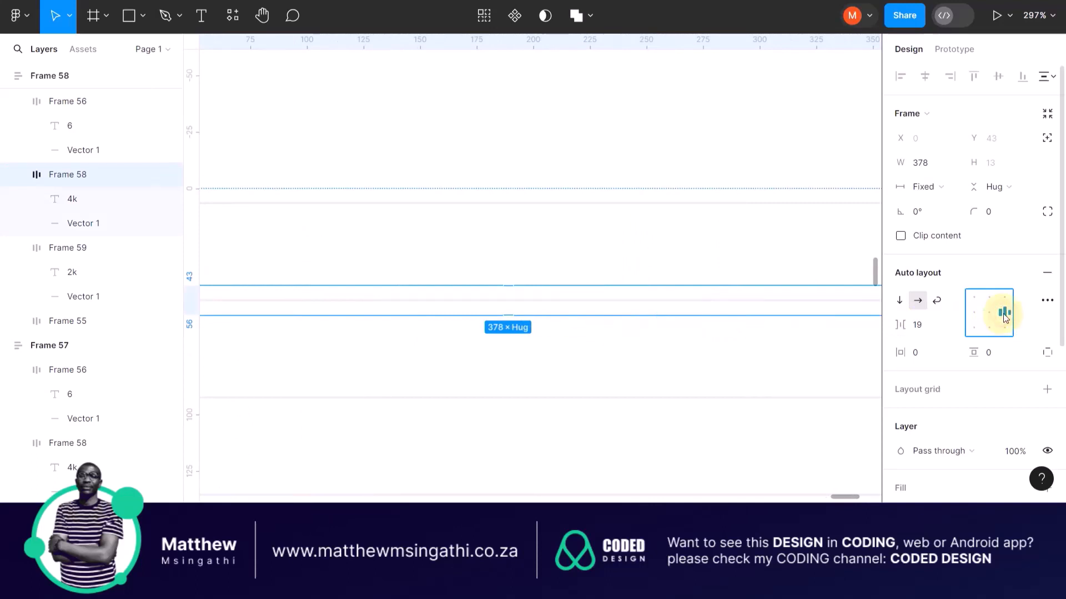
scroll(733, 284, right, 5)
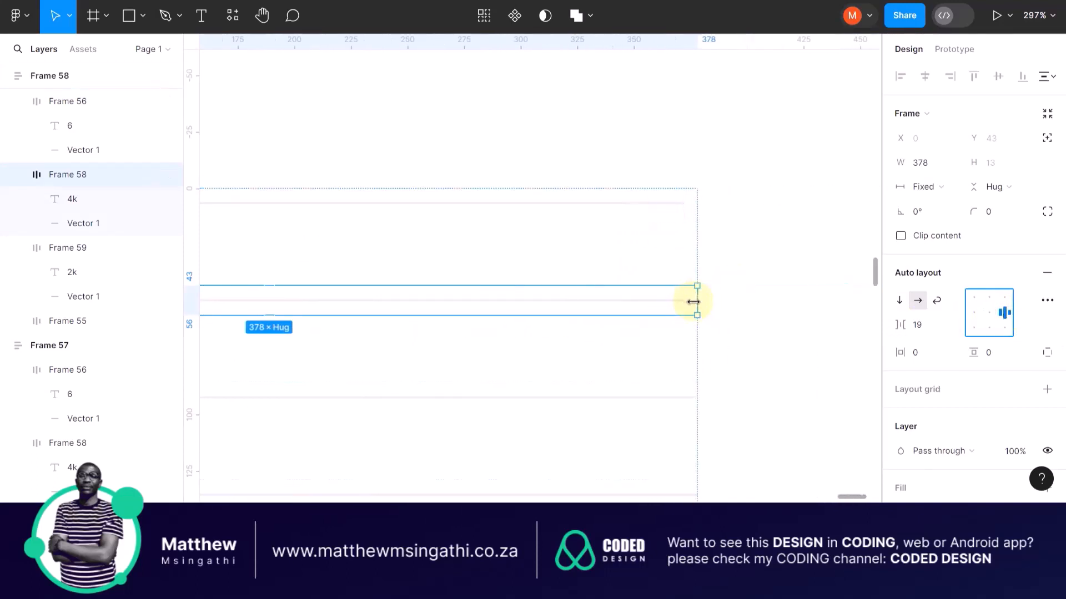
scroll(693, 302, left, 8)
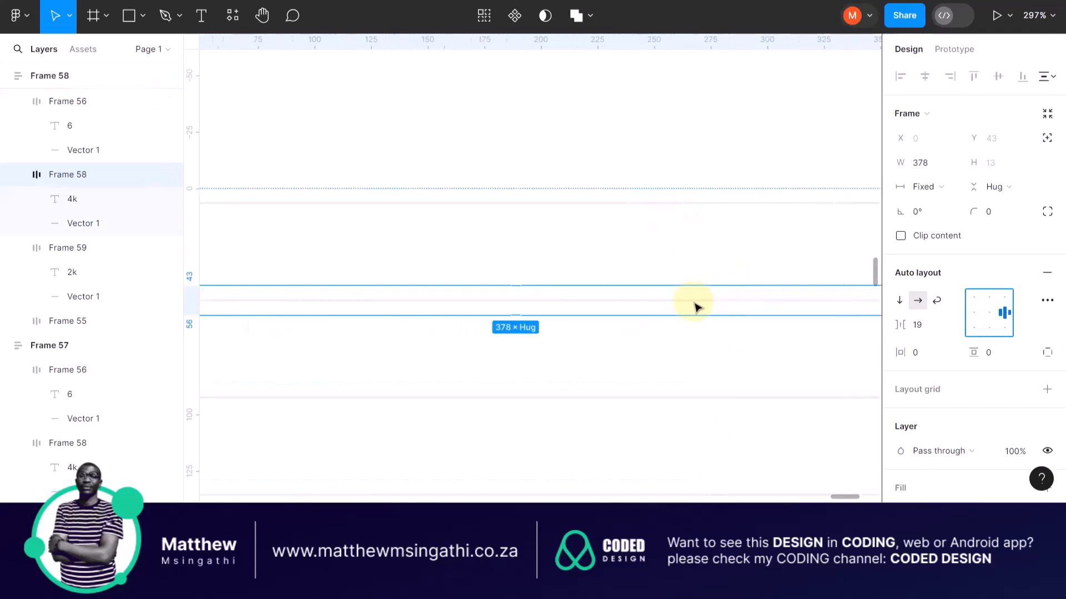
Step: Inspect the gridline and the "6" label of the uppermost row, and the stack's own layout settings
double_click(393, 203)
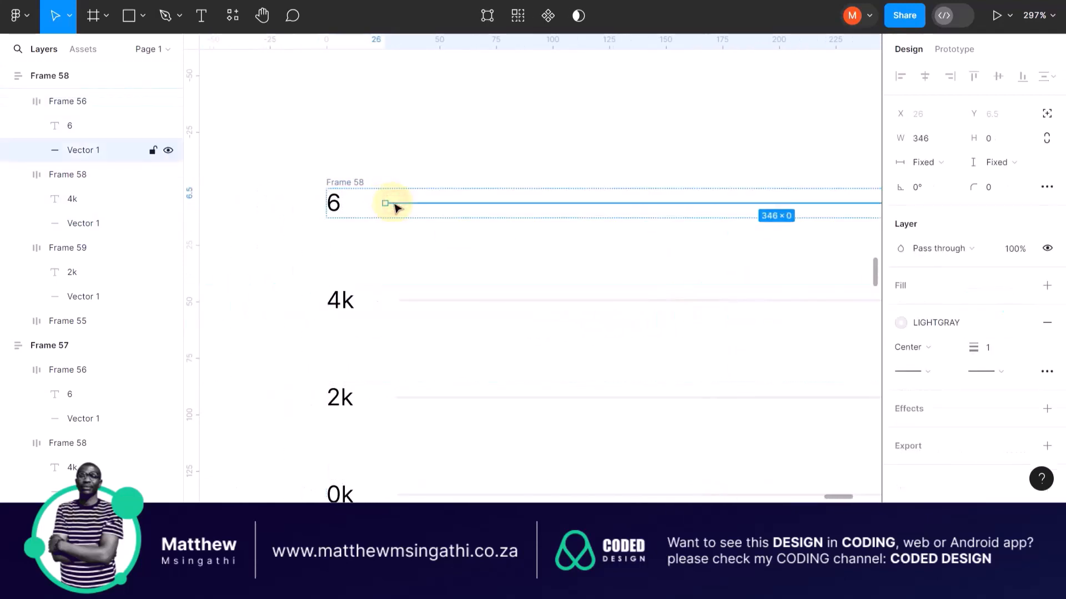
scroll(395, 207, right, 4)
scroll(516, 200, left, 5)
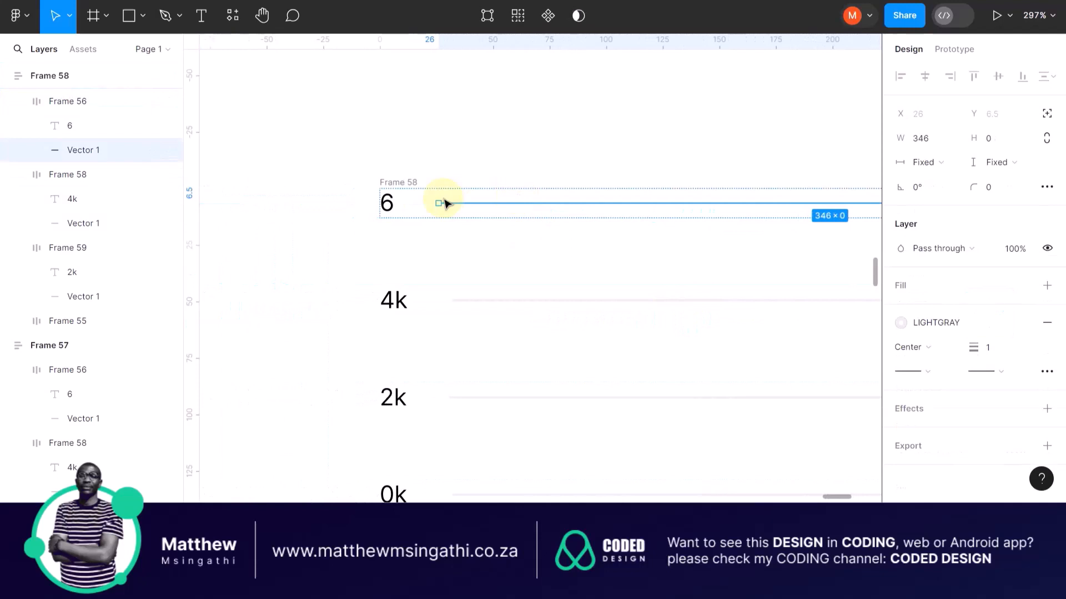
click(390, 194)
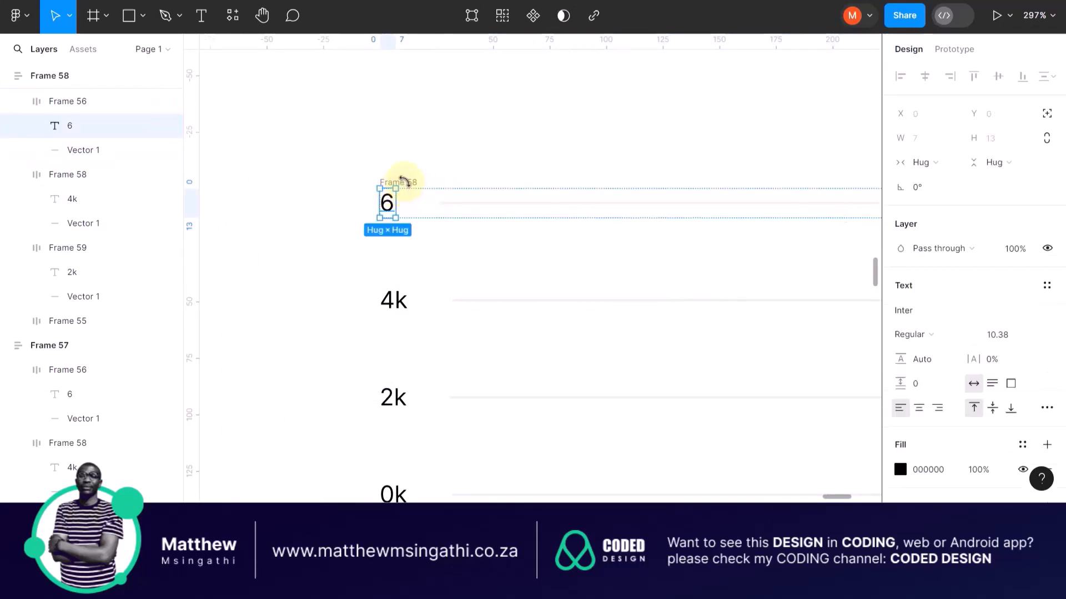
click(415, 163)
click(407, 182)
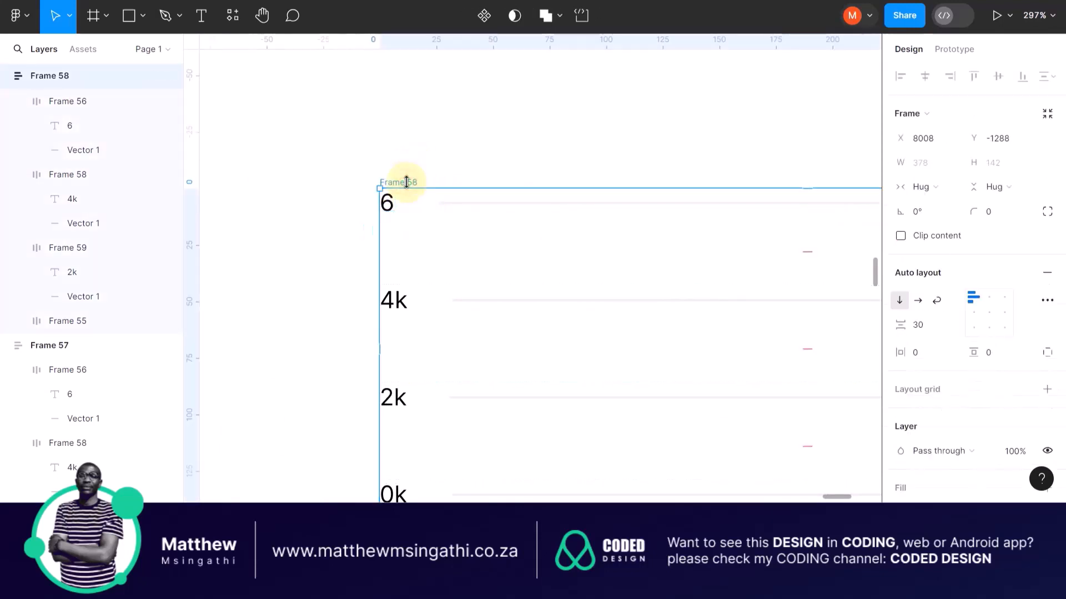
scroll(407, 181, right, 2)
Step: Reapply the right, vertically centred alignment to the contents of the duplicated stack's uppermost row
click(338, 205)
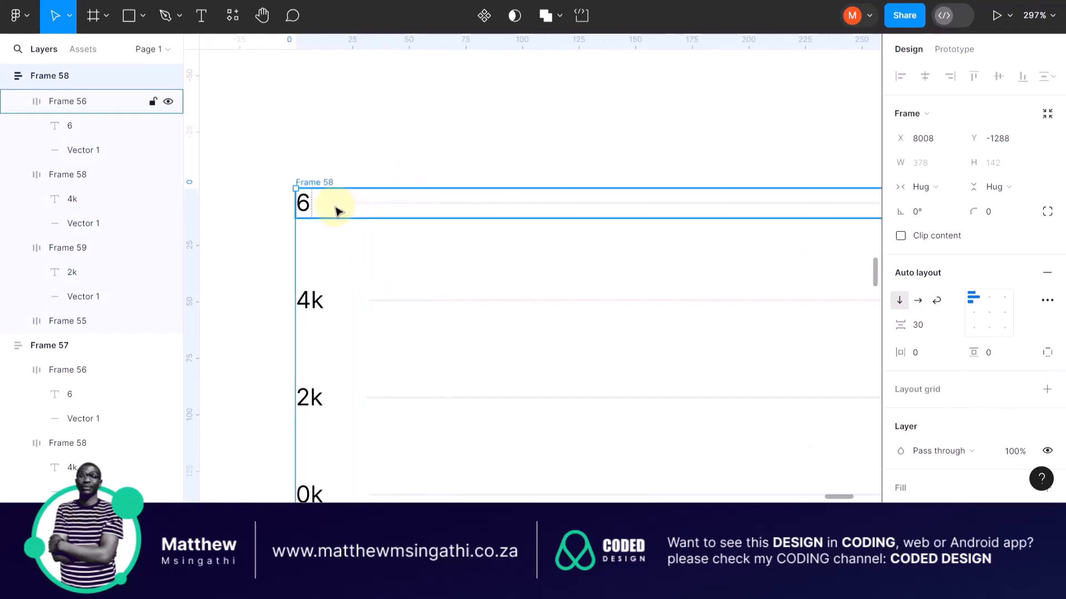
click(315, 203)
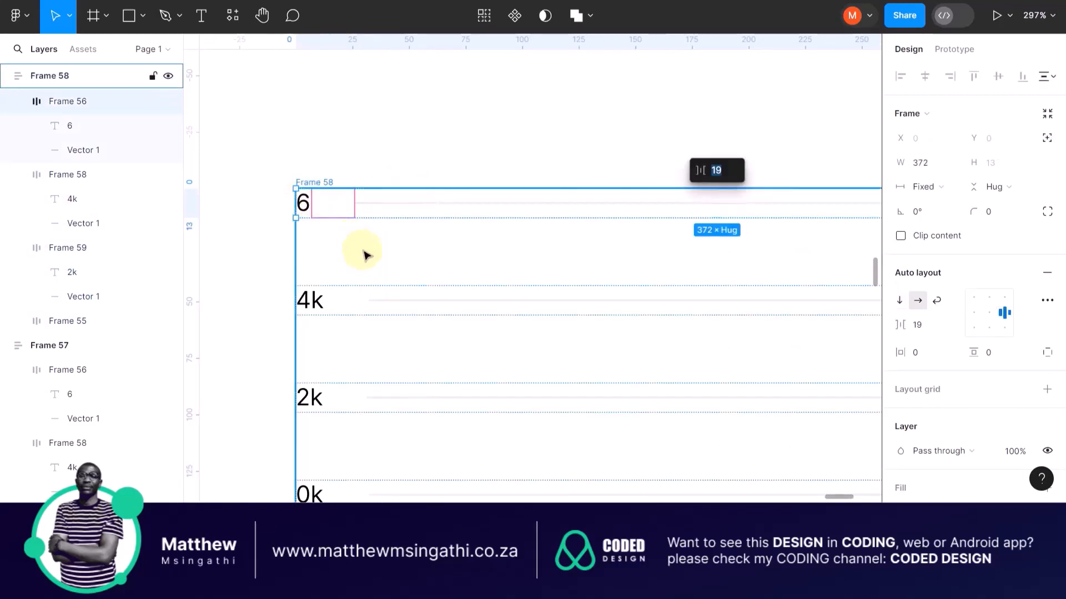
scroll(336, 216, right, 2)
scroll(335, 217, right, 5)
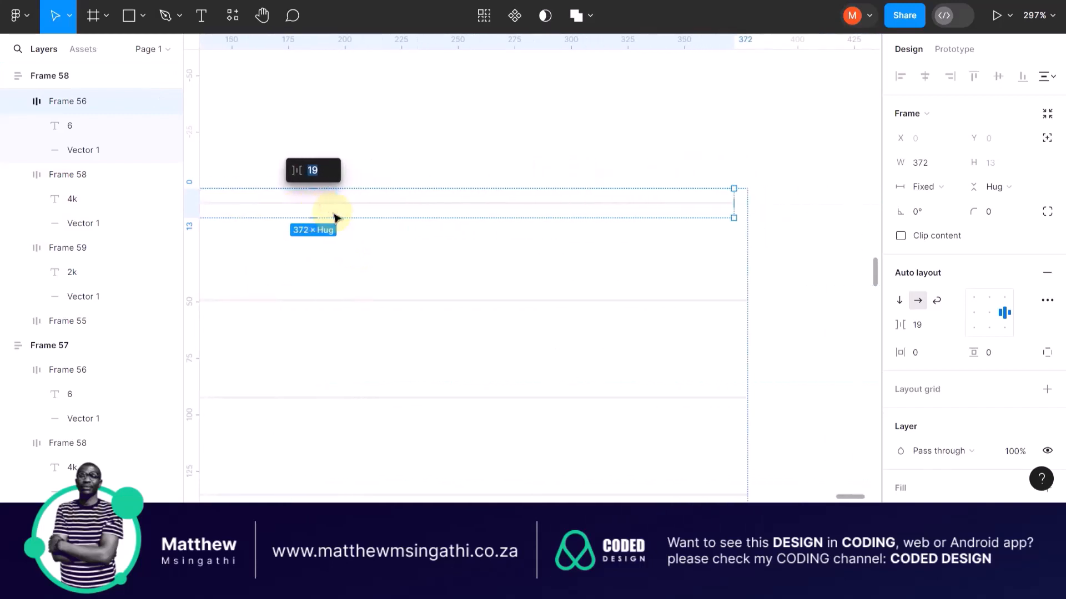
click(976, 314)
click(1005, 315)
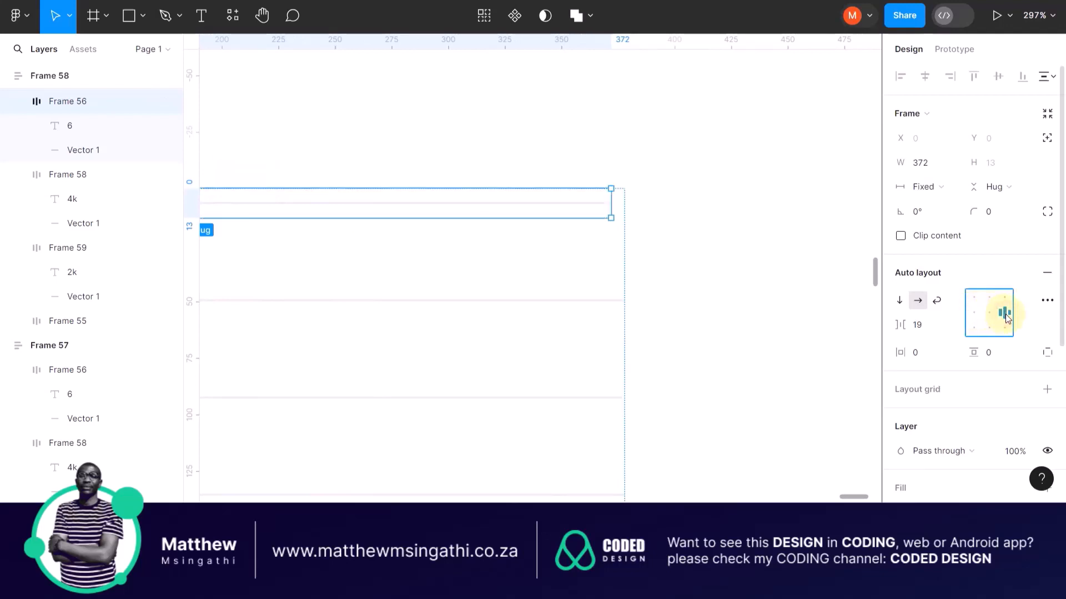
Step: Move the "6" row out of the duplicated stack to the empty area below it, at X 8008, Y -1087
scroll(704, 282, down, 5)
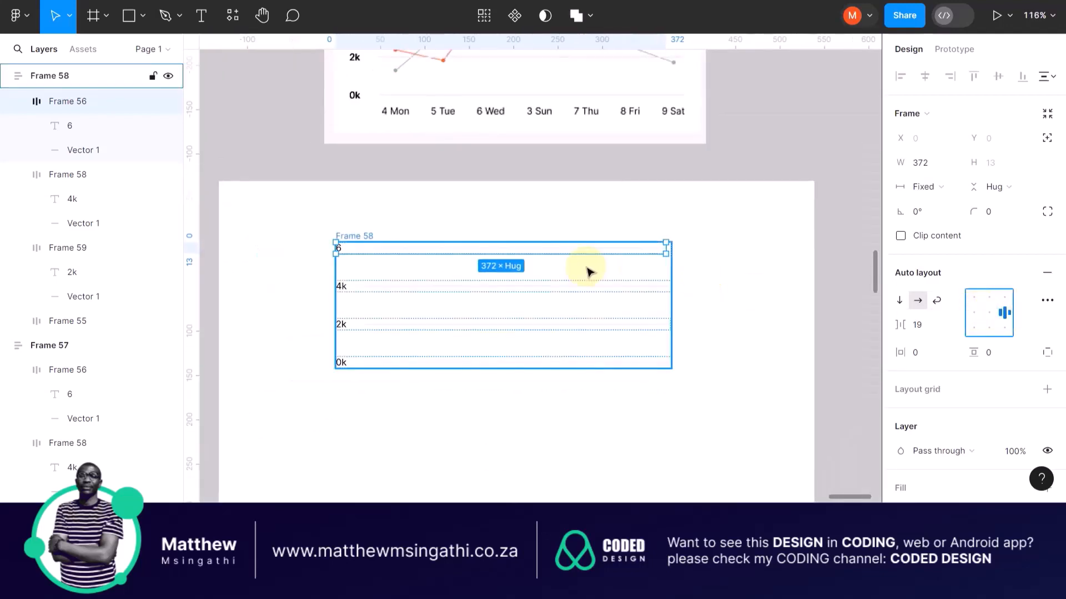
click(349, 252)
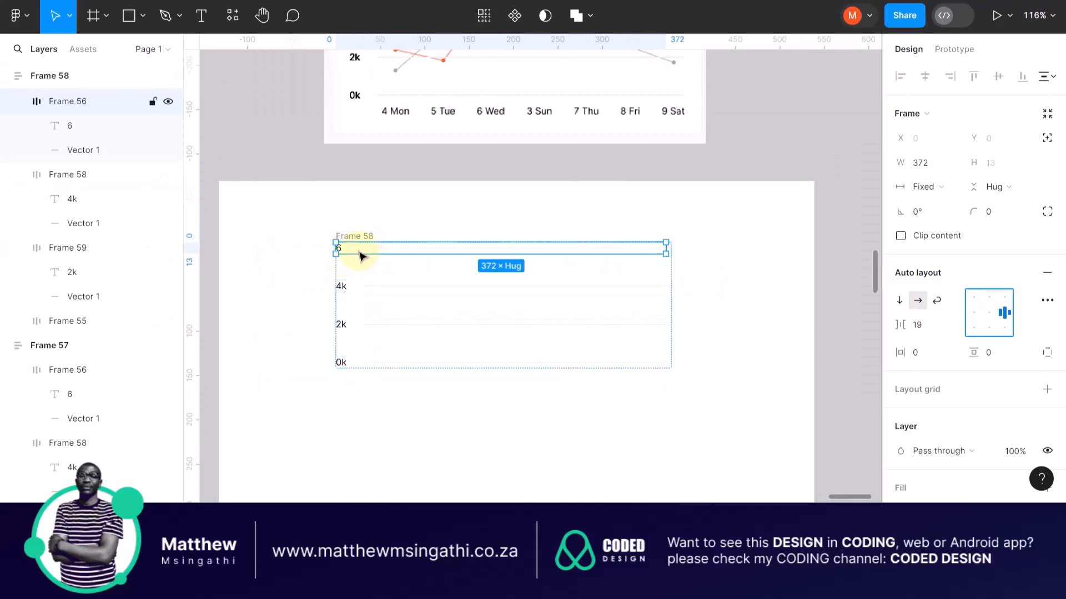
drag(368, 248, 370, 430)
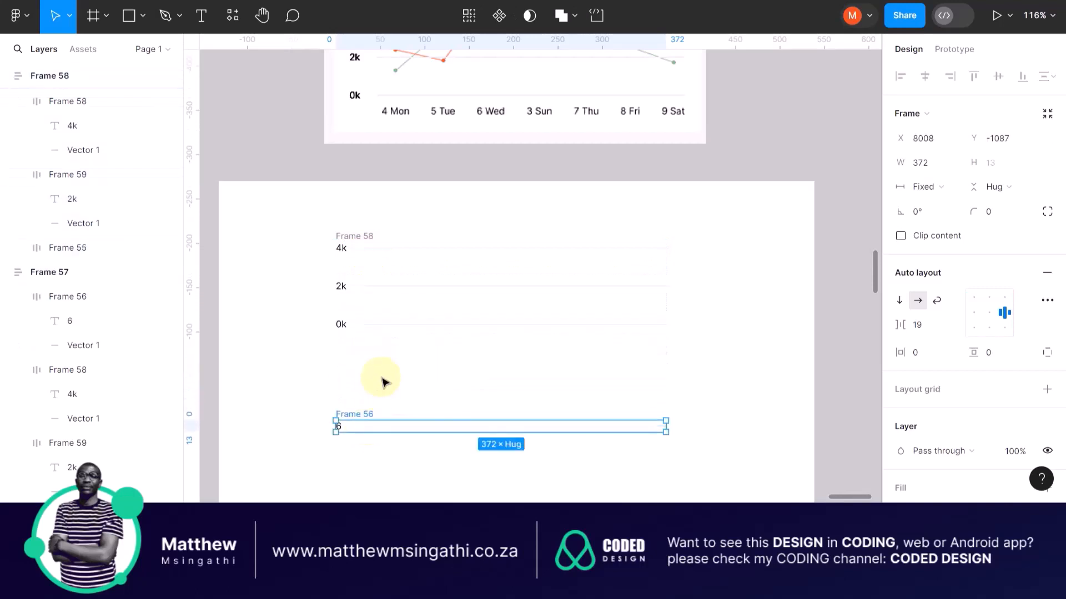
scroll(383, 382, down, 3)
scroll(382, 316, up, 5)
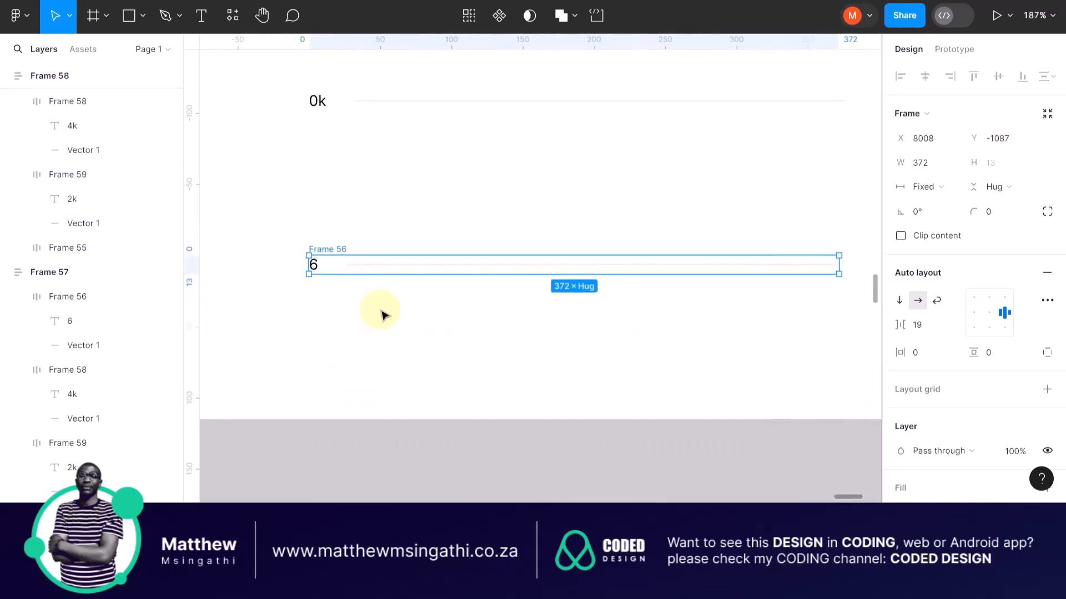
Step: Try longer text in the separated row by adding "ccvv" after the "6" label, and remove the added letters
click(404, 190)
double_click(314, 265)
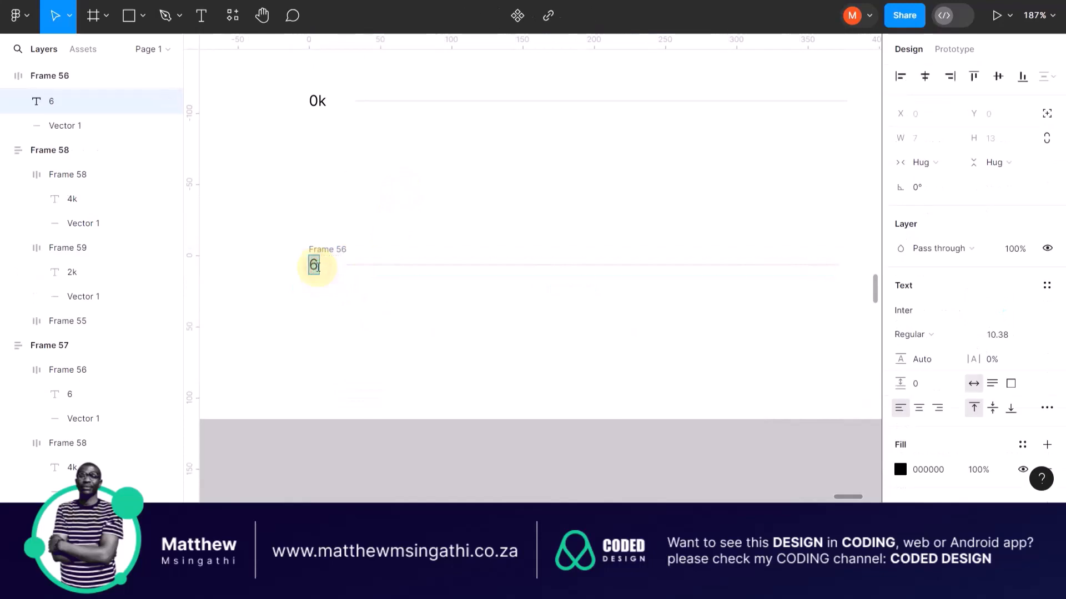
click(318, 267)
text(ccvv)
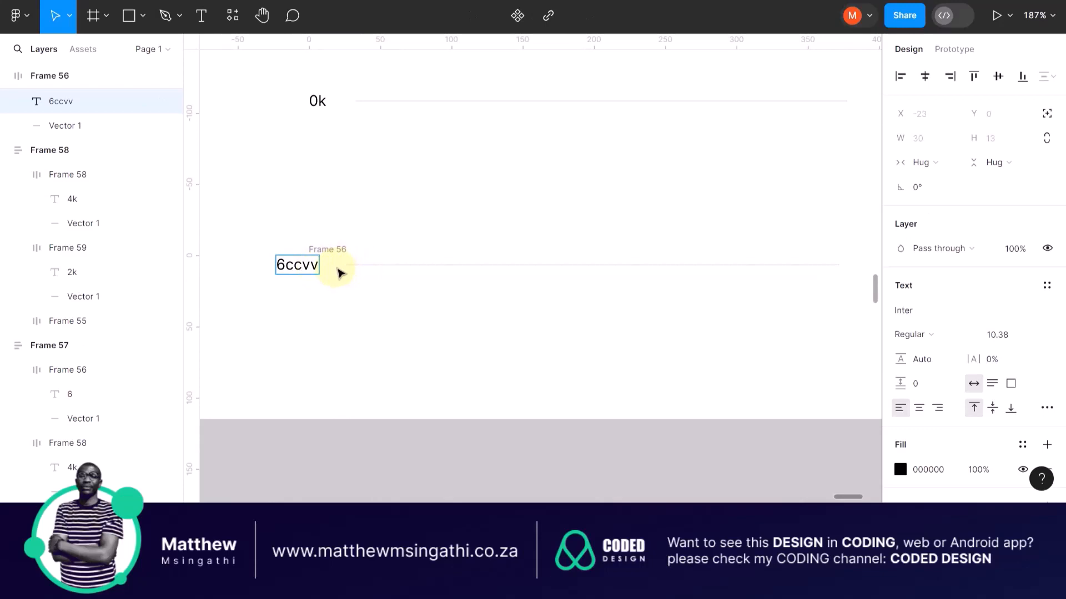
scroll(327, 269, up, 5)
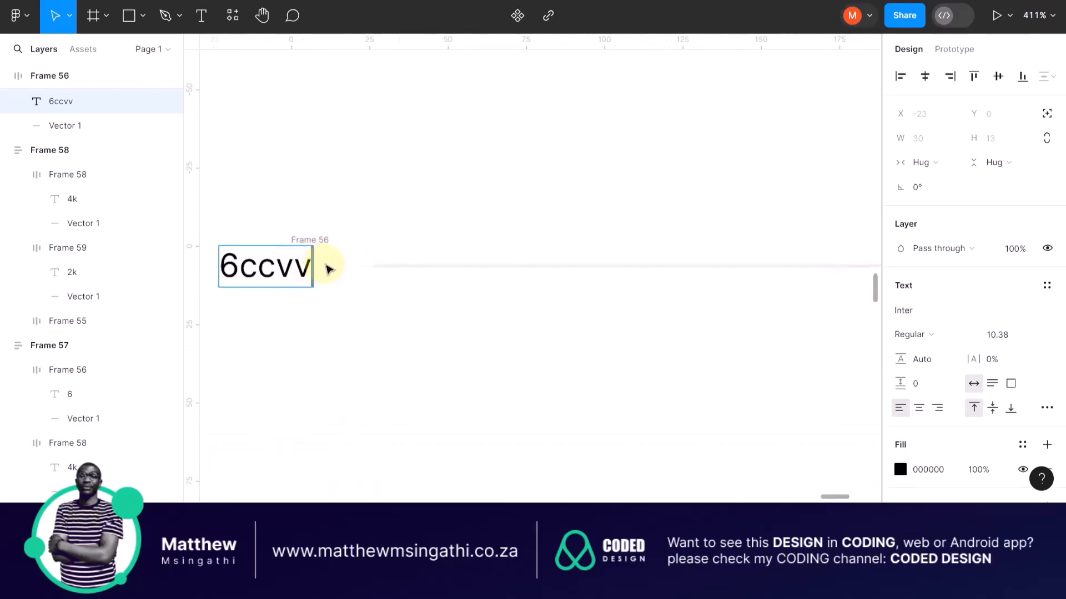
key(BackSpace)
key(BackSpace)
key(BackSpace)
key(BackSpace)
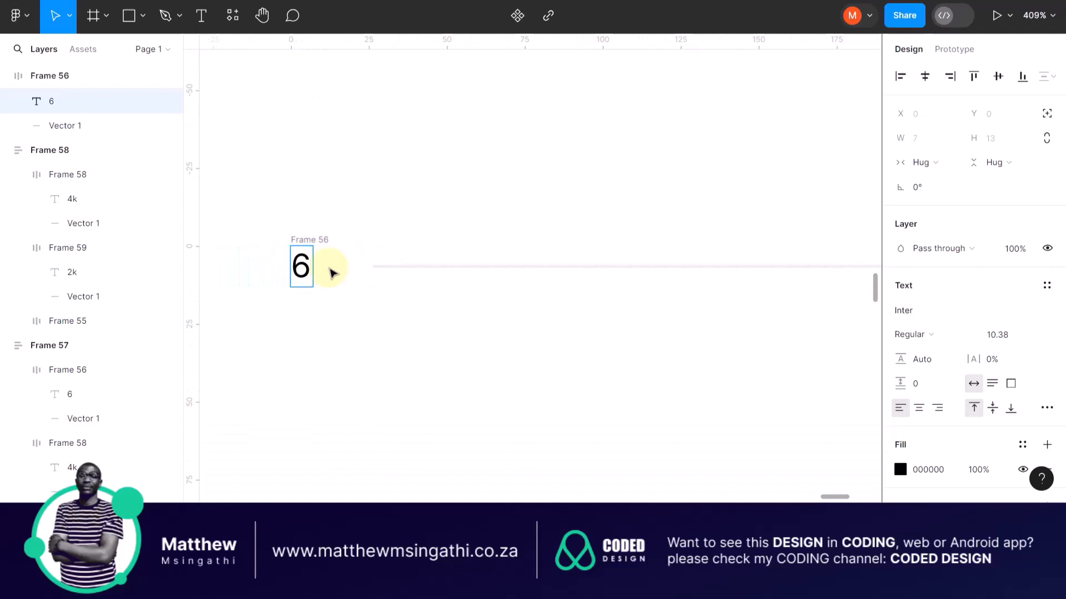
Step: Change the separated row's label to "6k"
text(k)
key(Escape)
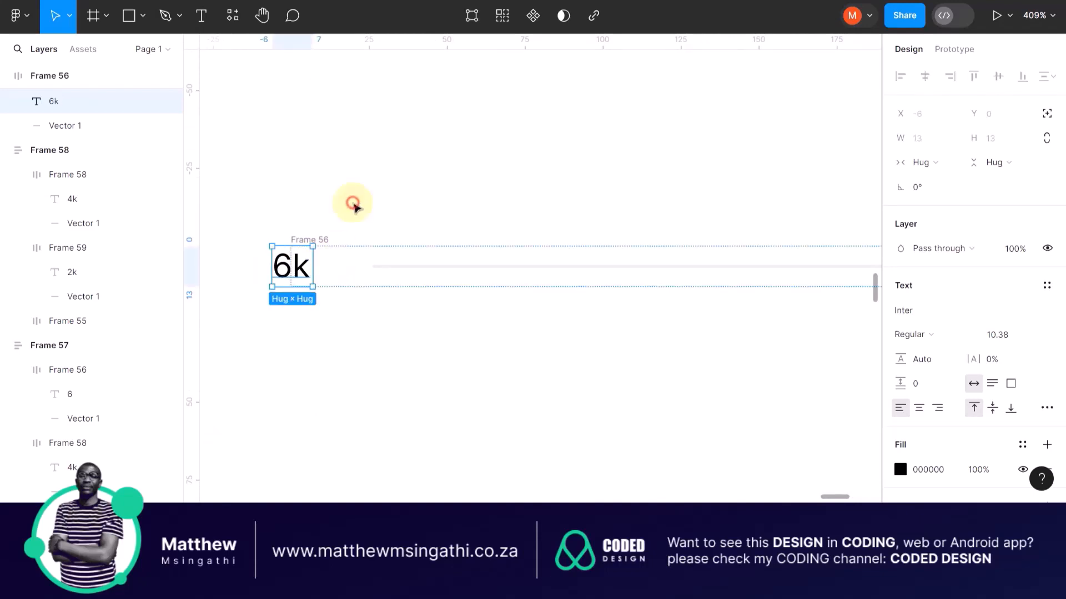
scroll(355, 205, down, 5)
click(389, 275)
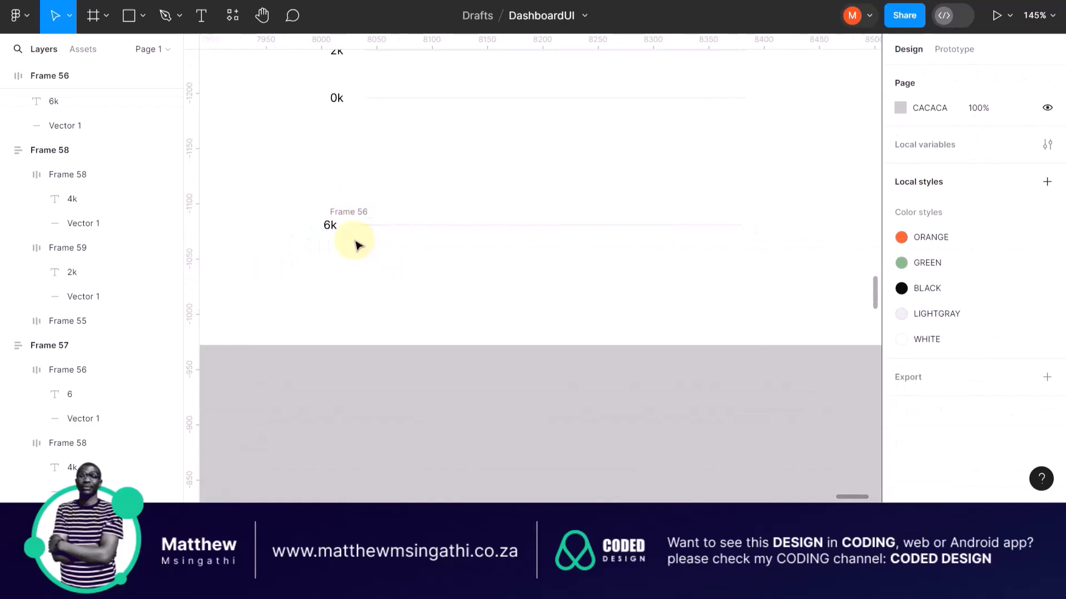
Step: Duplicate the separated 6k row to X 8008, Y -1054 and add auto layout to the contents of both rows
click(359, 215)
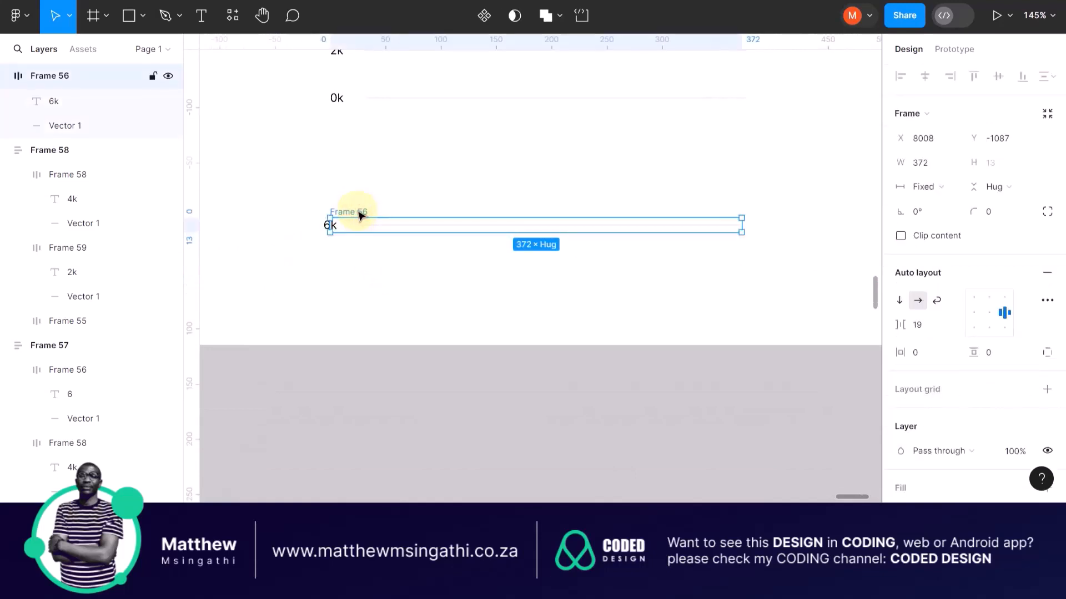
key(ctrl+d)
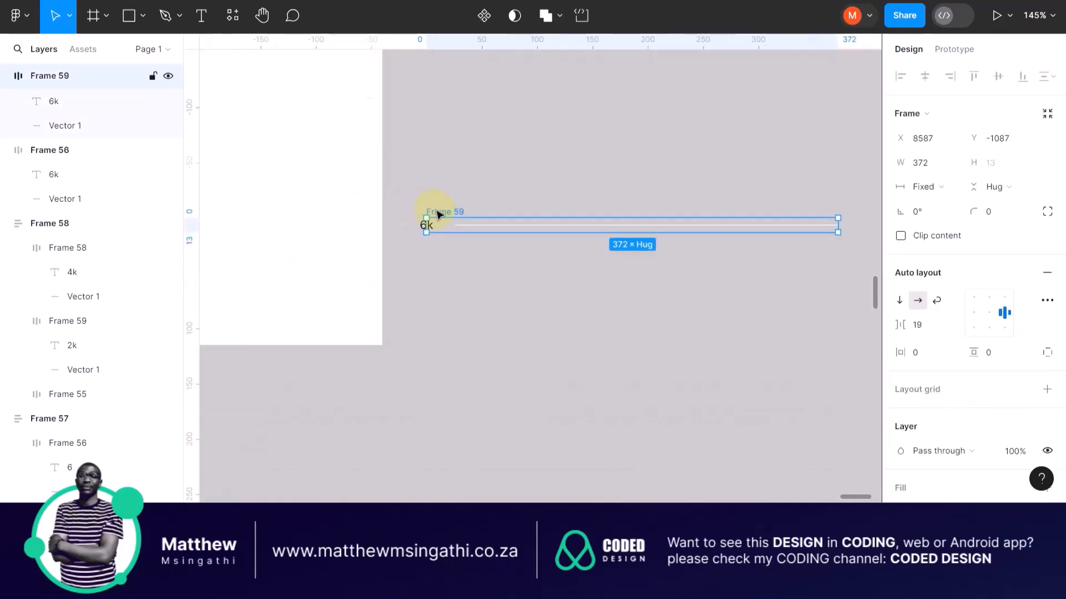
drag(437, 215, 227, 251)
drag(332, 332, 225, 200)
key(shift+a)
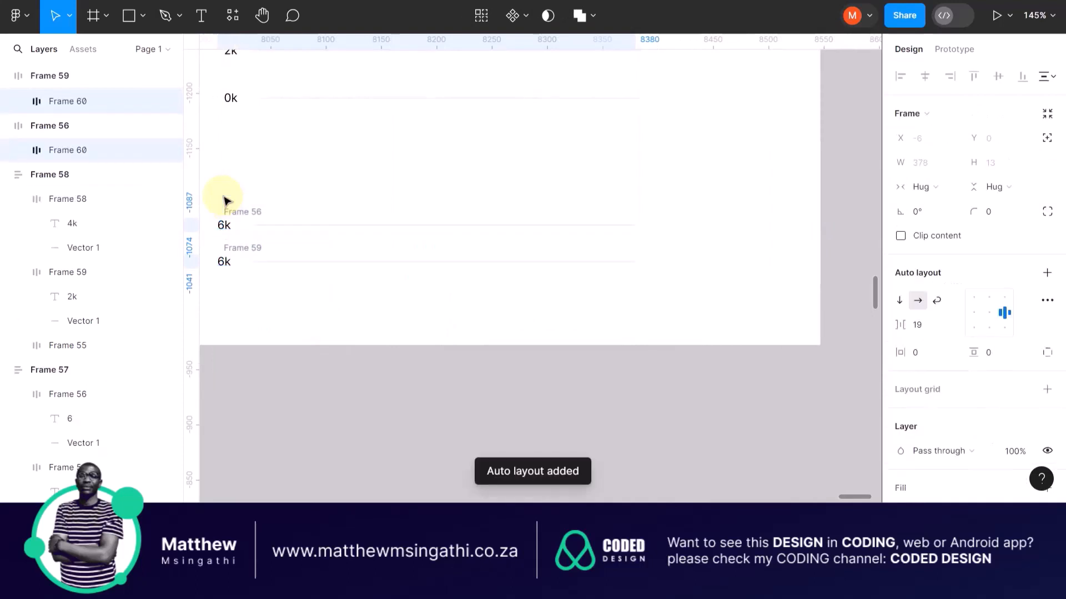
Step: Change the duplicated lower row's label to "62k"
scroll(218, 262, up, 5)
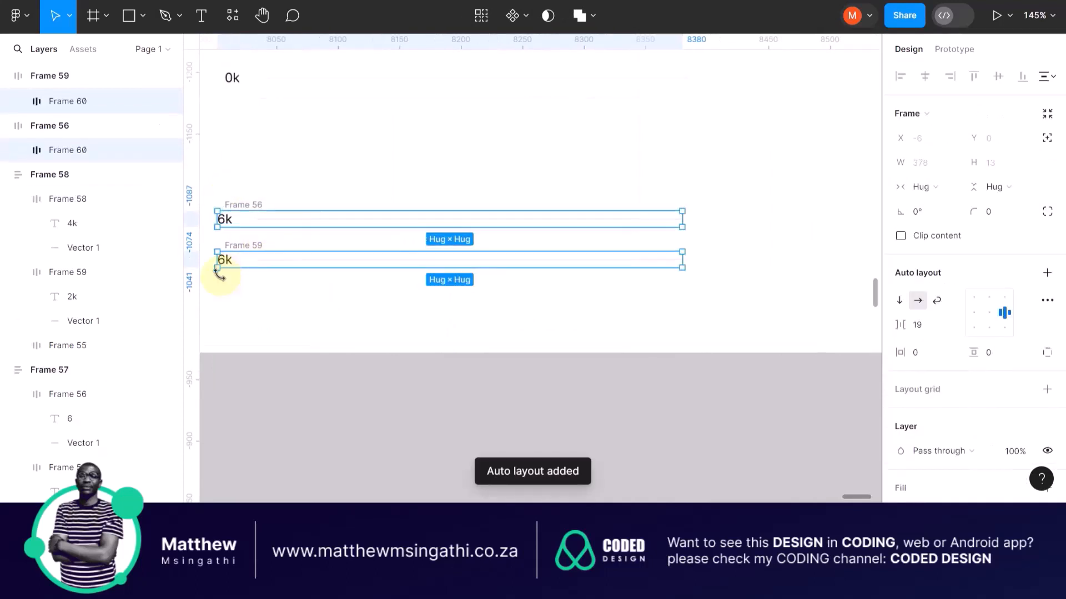
double_click(231, 244)
double_click(231, 245)
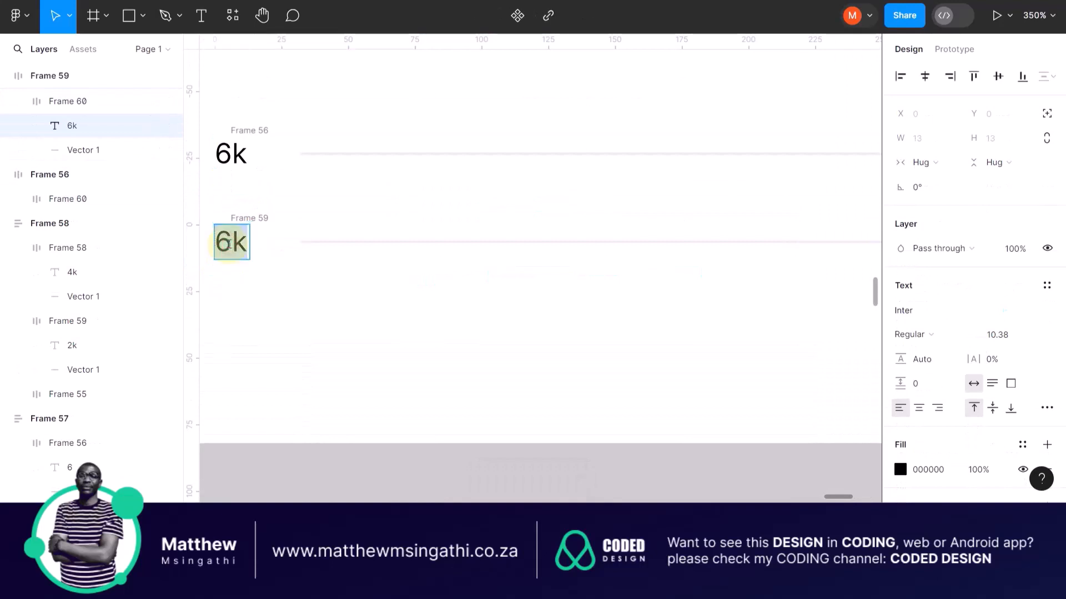
click(230, 245)
text(2)
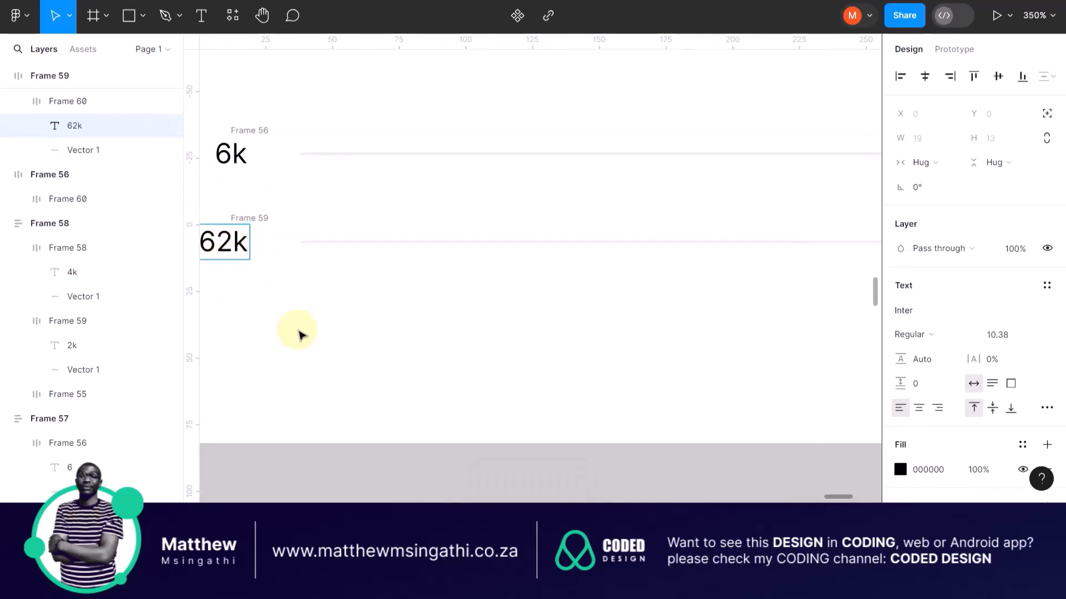
key(Escape)
click(331, 316)
scroll(311, 230, down, 5)
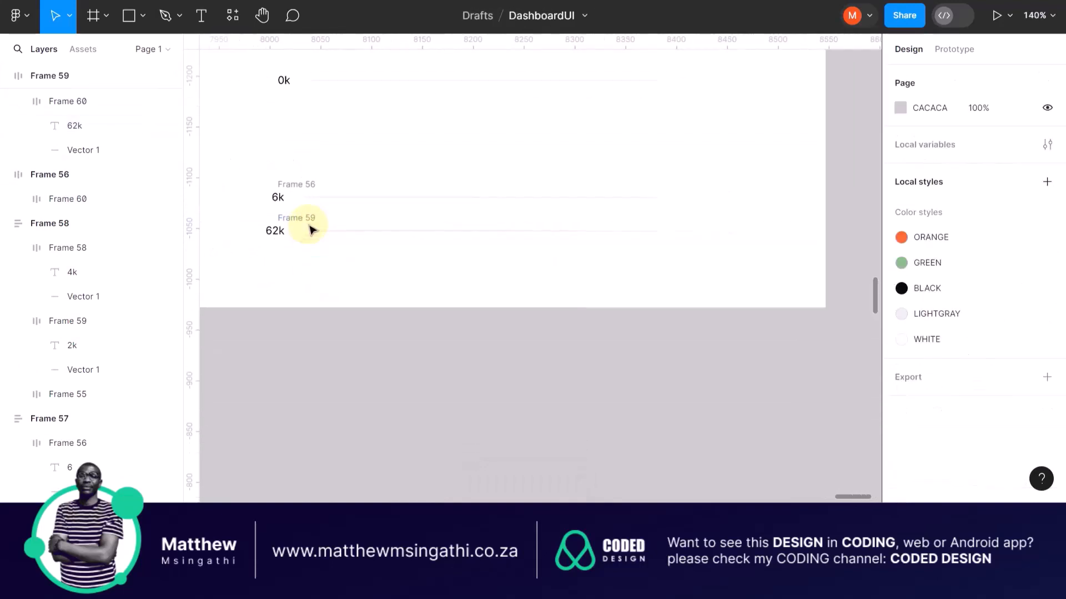
Step: Compare the frame bounds and auto layout settings of the 6k row and the 62k row
click(286, 192)
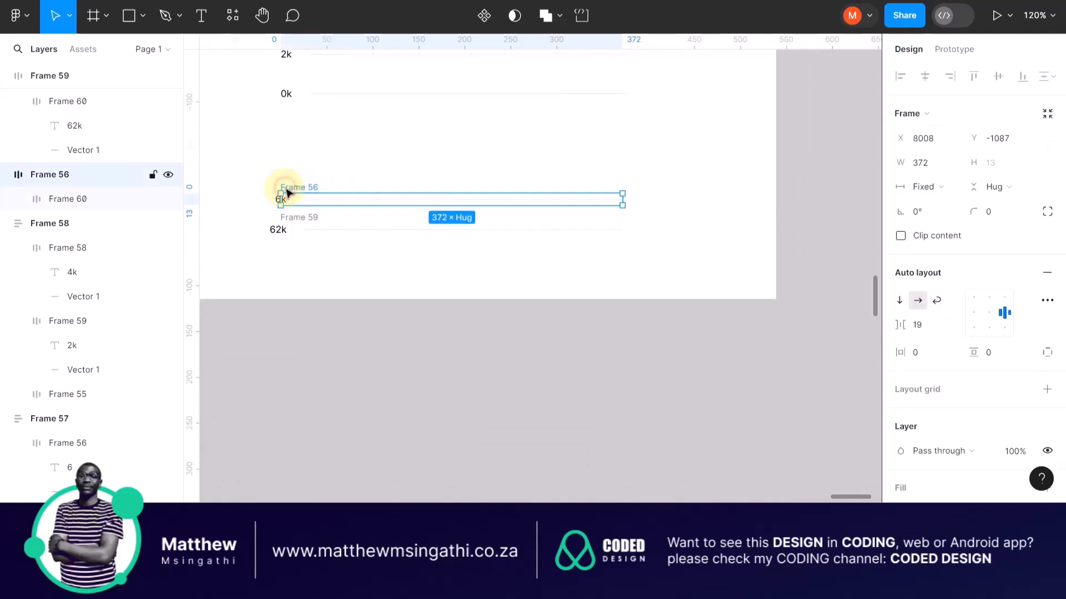
click(300, 243)
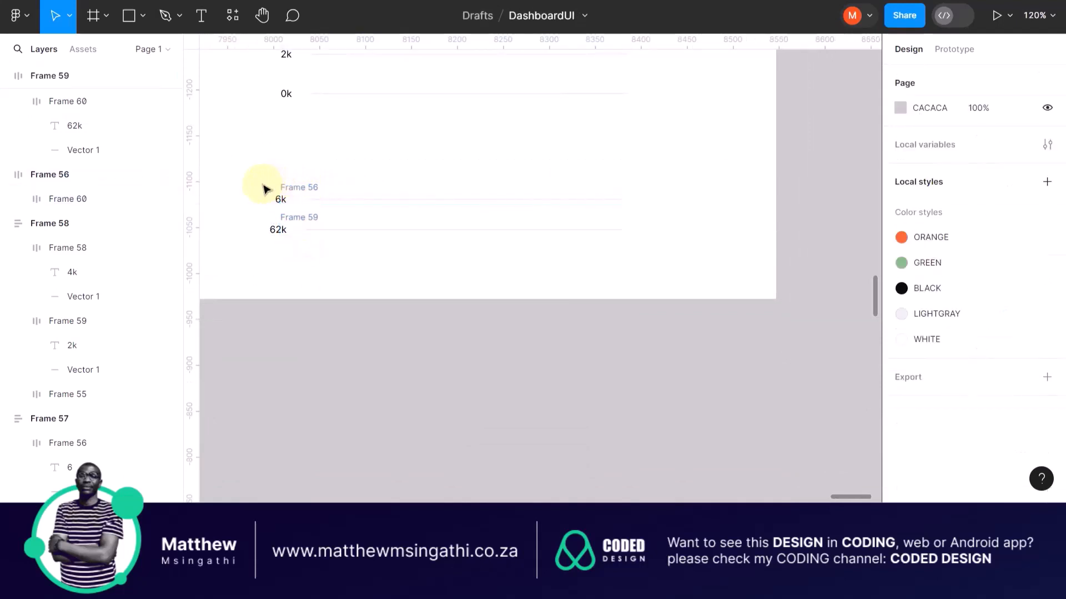
right_click(266, 189)
key(Escape)
scroll(308, 231, up, 5)
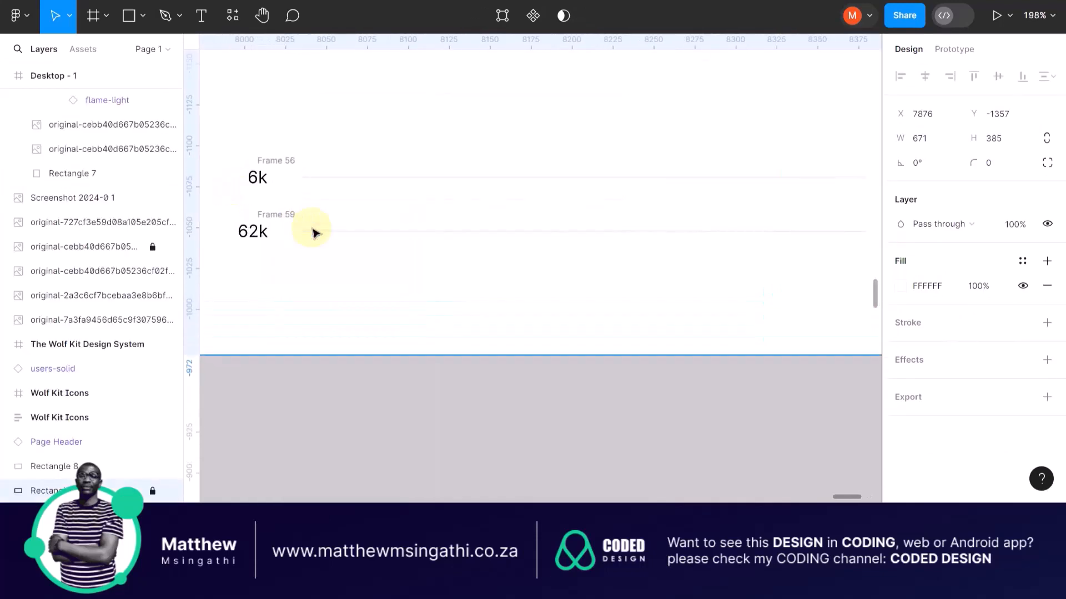
scroll(294, 215, up, 4)
scroll(331, 216, left, 3)
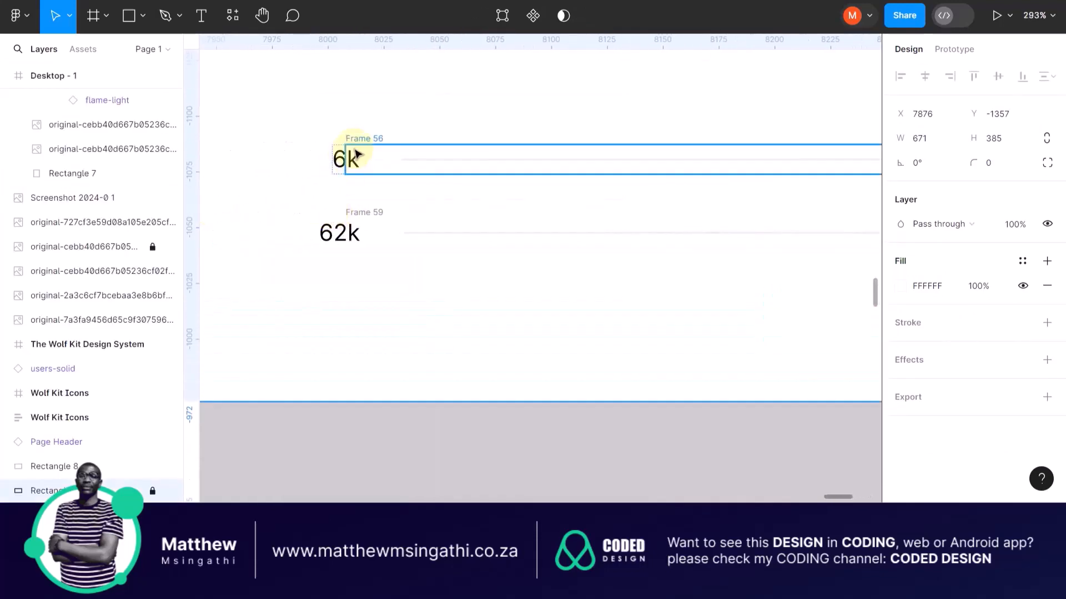
click(348, 226)
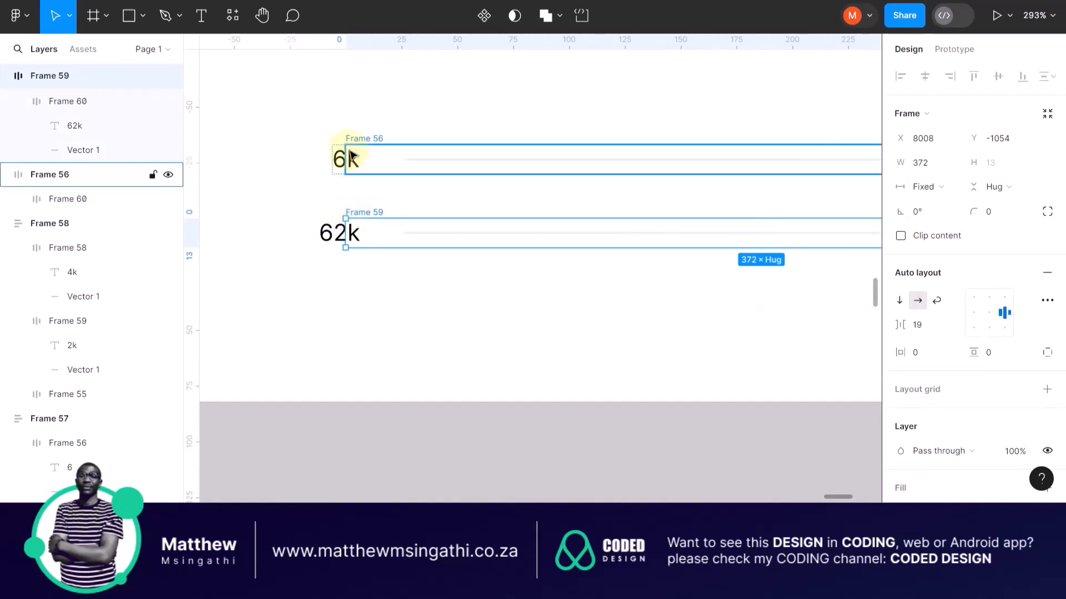
click(337, 177)
drag(271, 99, 318, 177)
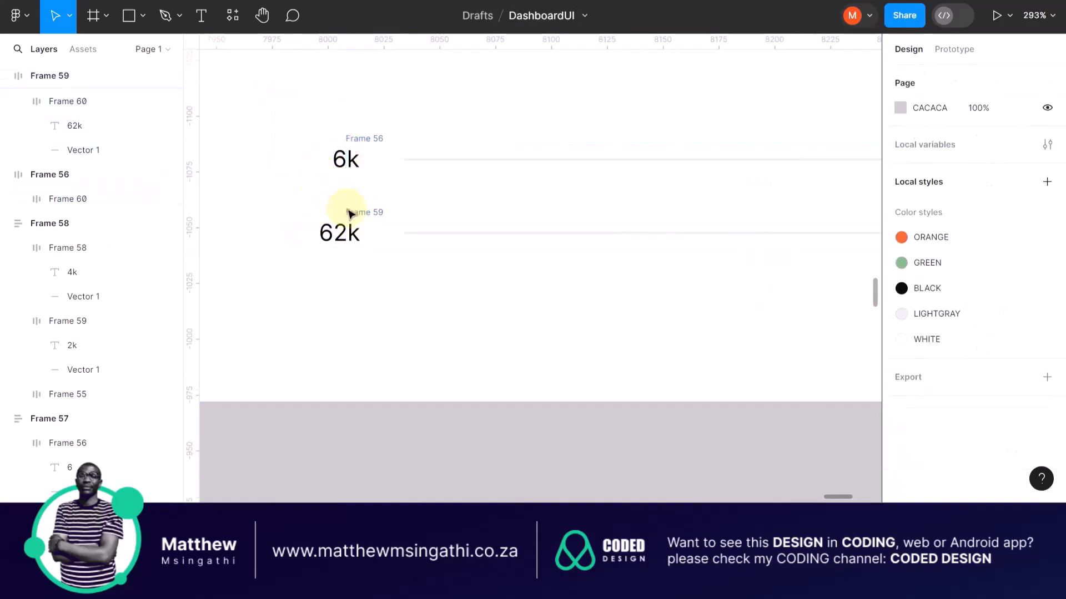
click(353, 216)
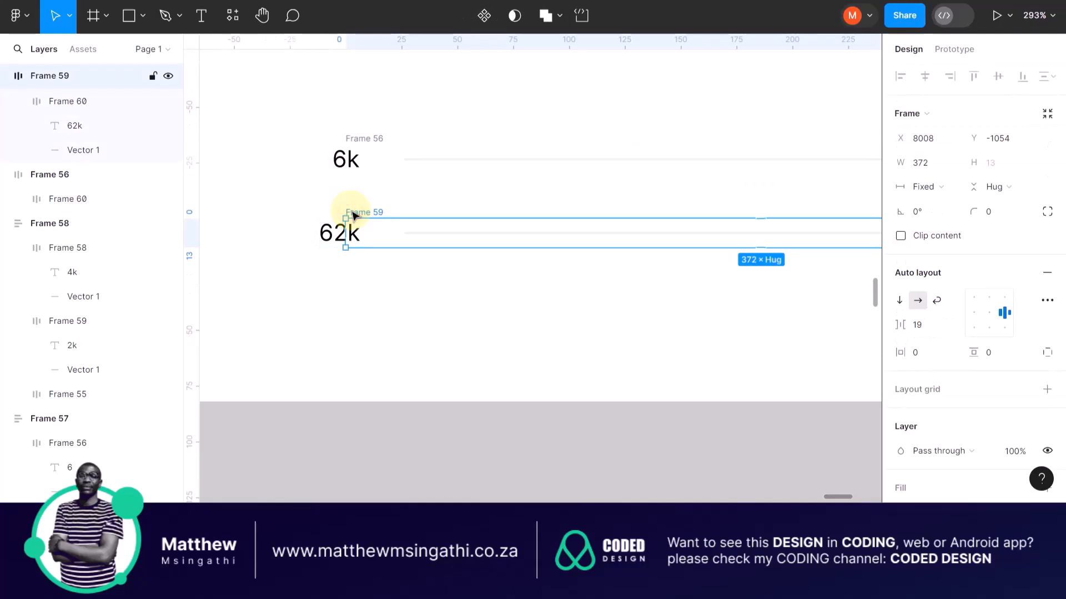
Step: Add another auto layout frame around the contents of both the 6k row and the 62k row
drag(298, 116, 438, 287)
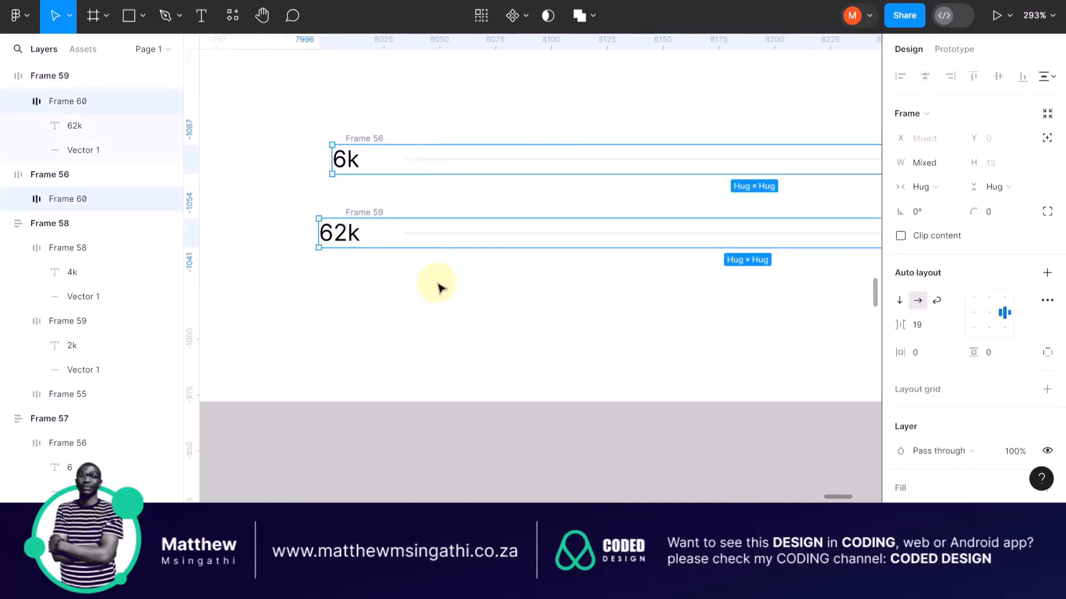
key(shift+a)
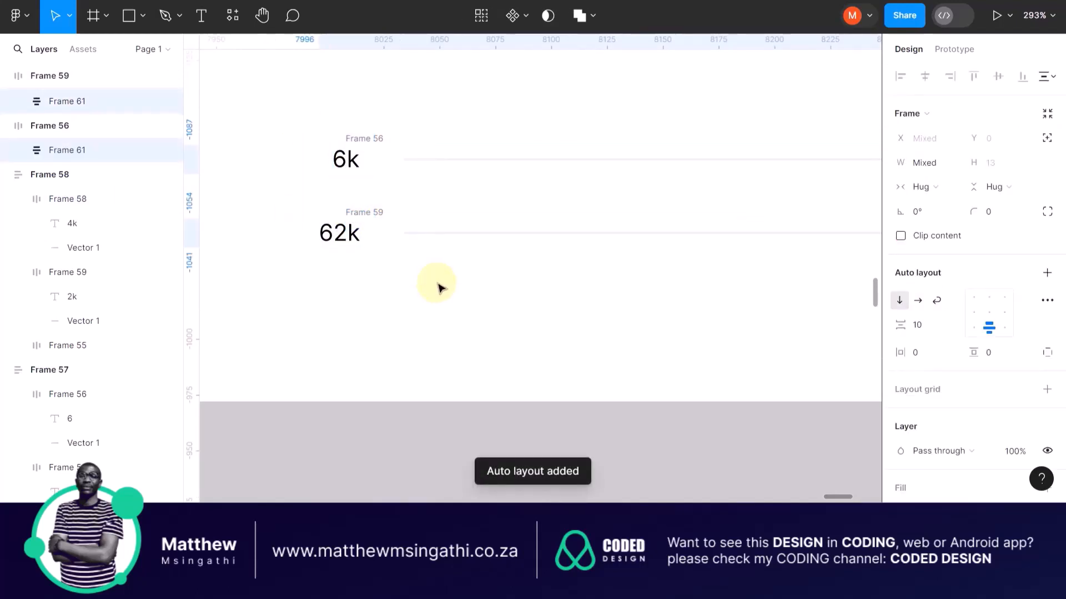
scroll(340, 138, down, 5)
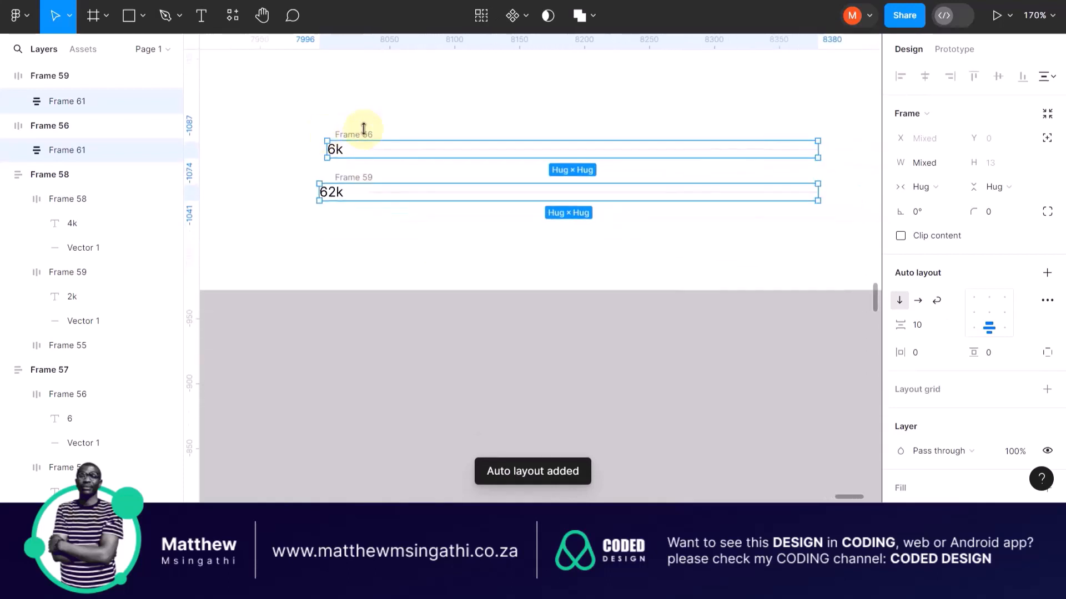
Step: Delete the 62k row's contents and its leftover empty frame
click(354, 135)
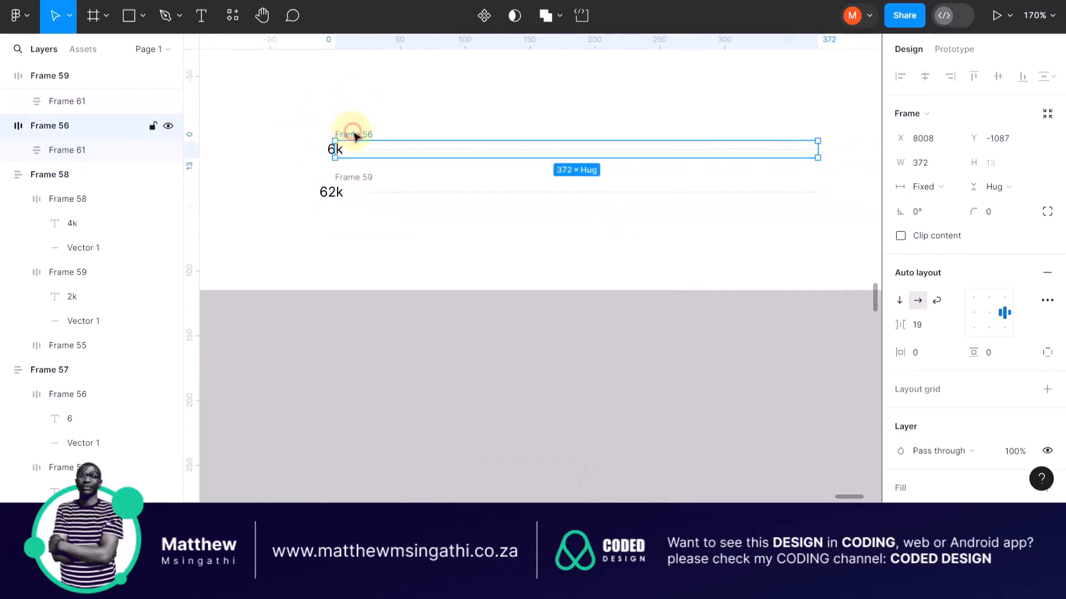
scroll(389, 177, up, 2)
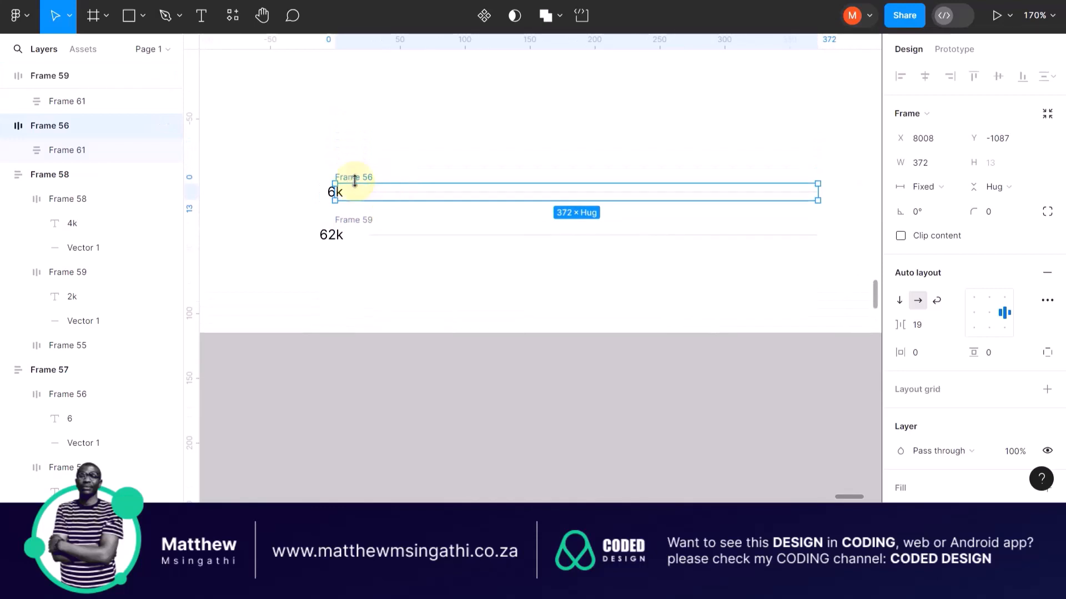
click(322, 189)
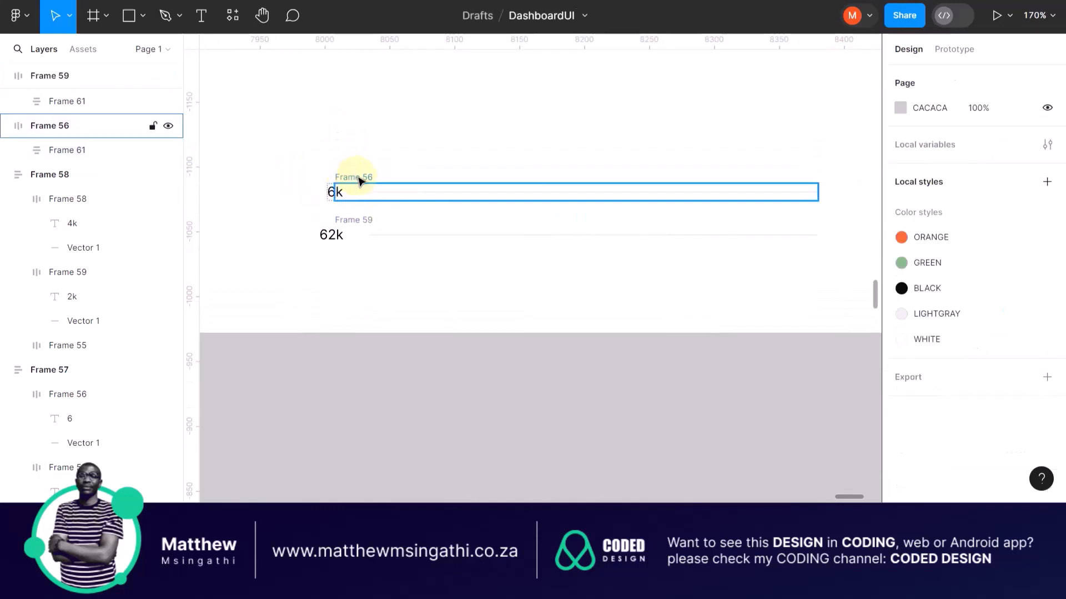
click(335, 227)
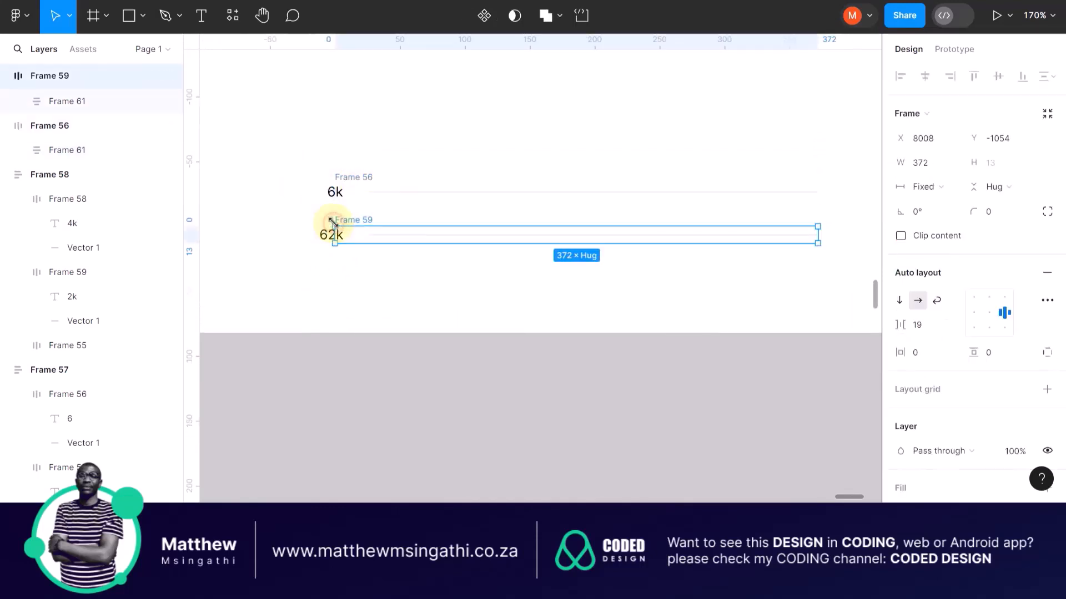
click(272, 214)
drag(584, 292, 766, 302)
key(Delete)
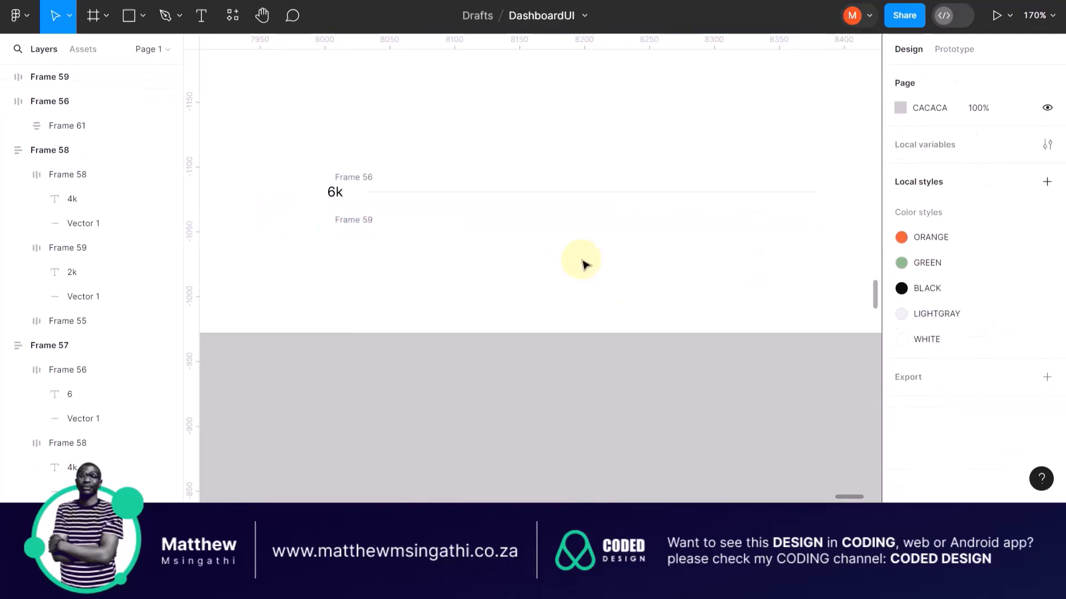
click(345, 222)
key(Delete)
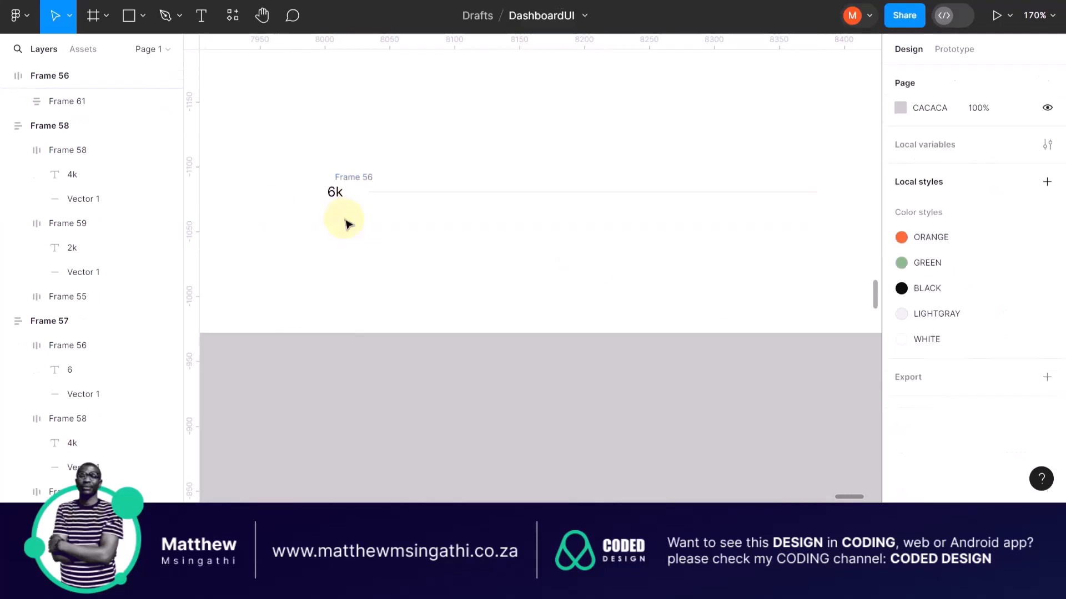
Step: Extend the 6k row's frame past its label to X 7991 and stretch its far end to a width of 436
click(353, 178)
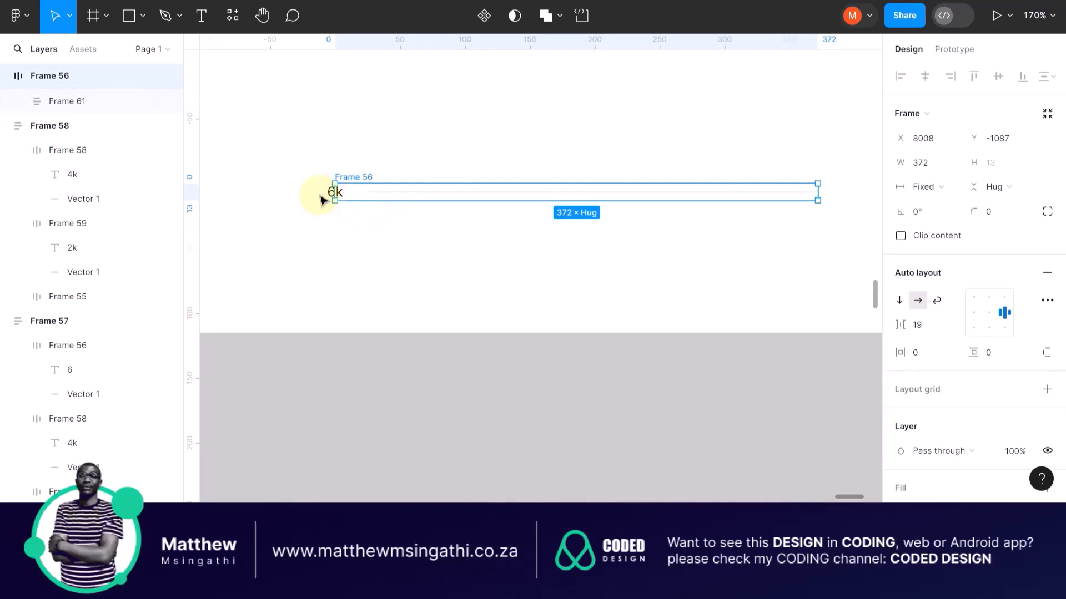
scroll(323, 199, up, 5)
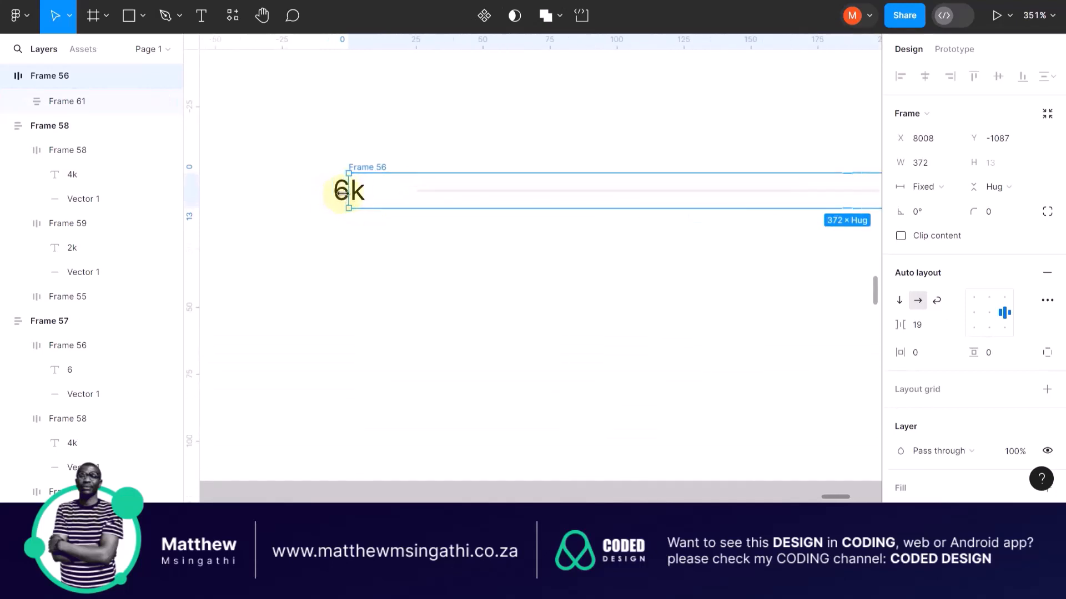
drag(346, 193, 304, 197)
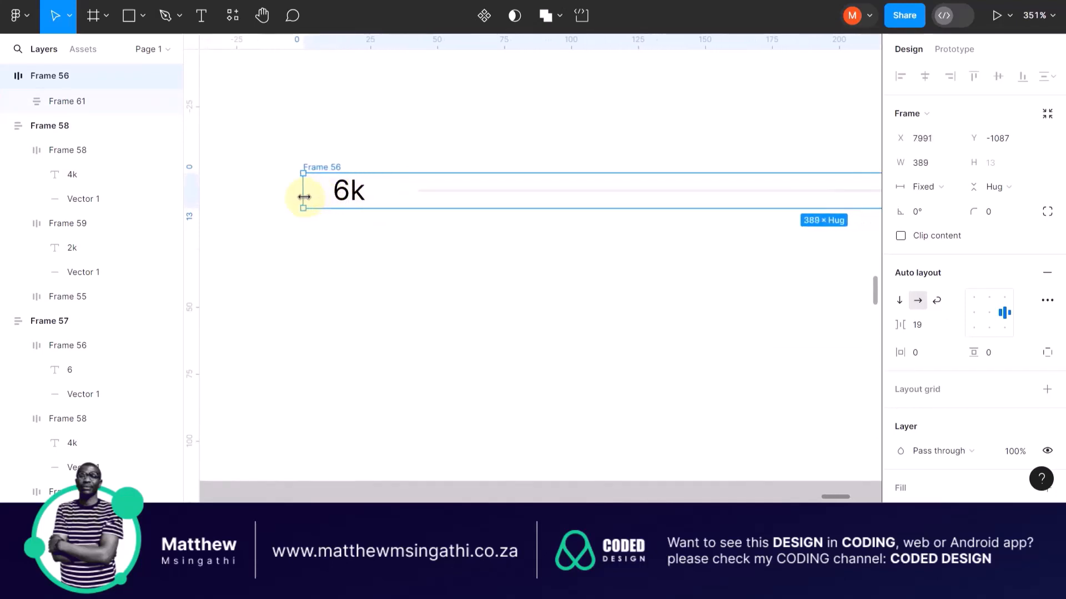
scroll(305, 199, right, 10)
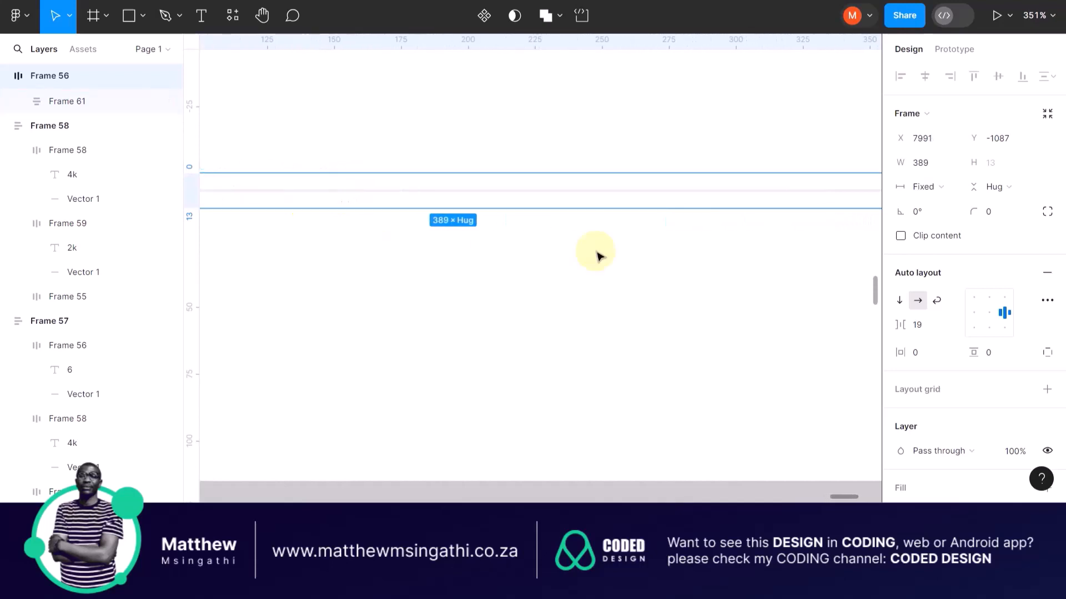
scroll(805, 230, right, 3)
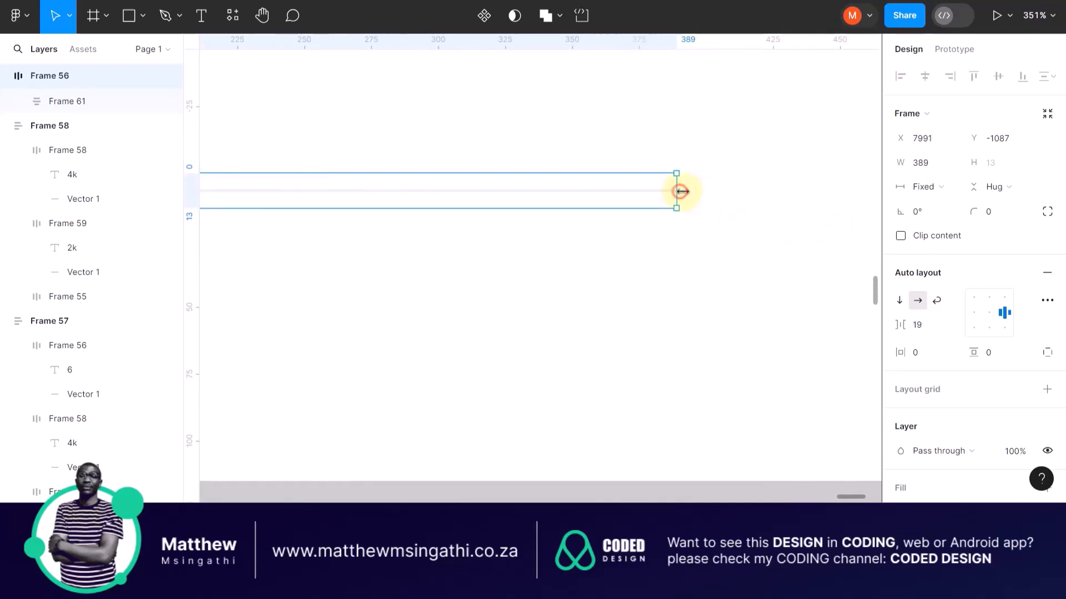
drag(679, 191, 802, 197)
scroll(806, 204, right, 1)
scroll(806, 203, right, 4)
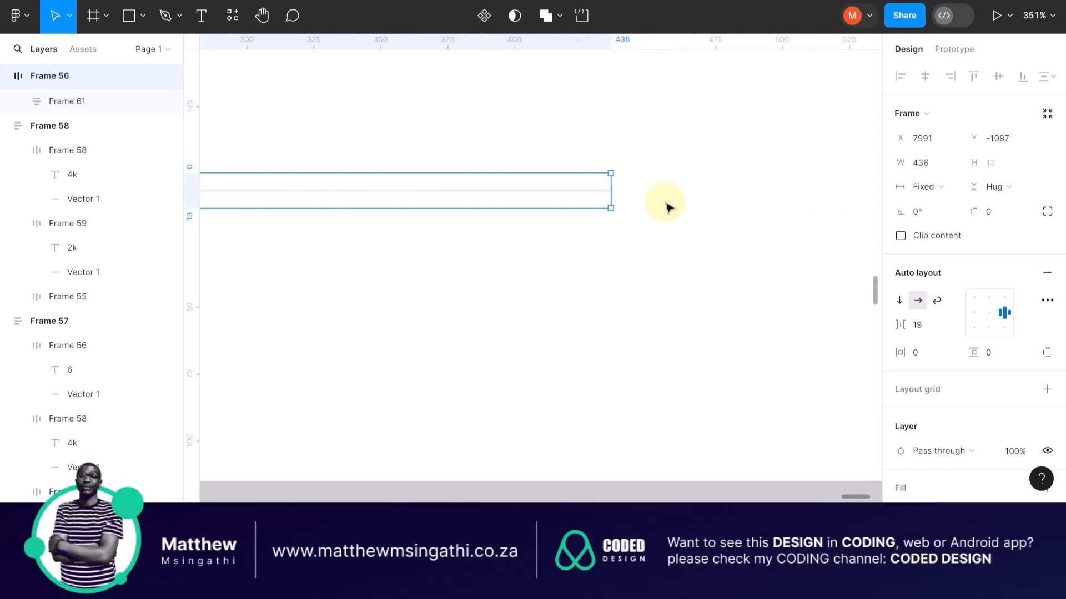
Step: Try widths of 522, 540 and 467 for the 6k row's outer frame
drag(612, 191, 842, 205)
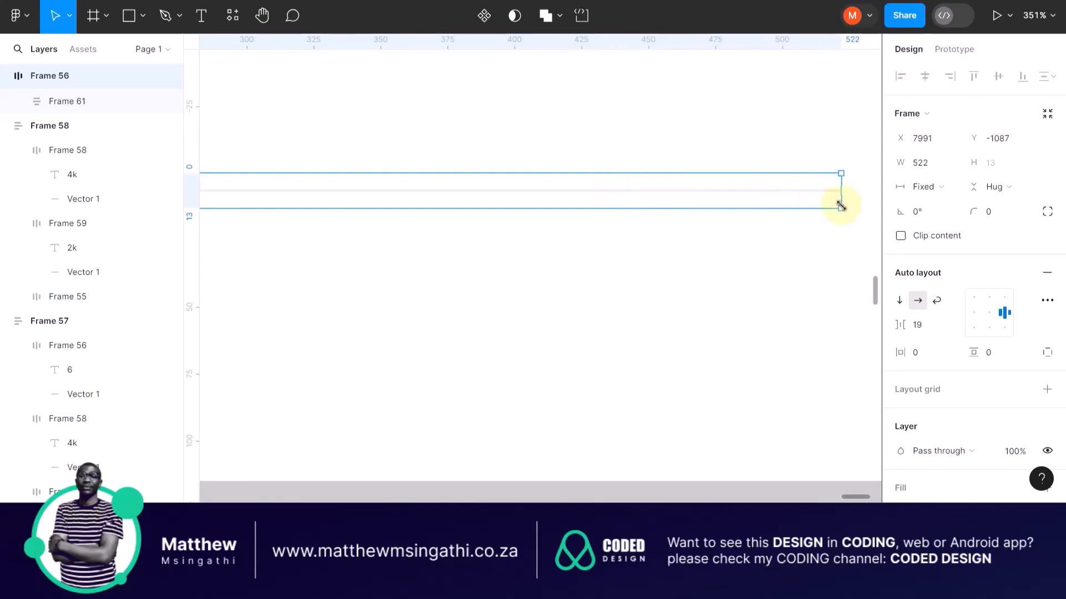
scroll(637, 231, down, 5)
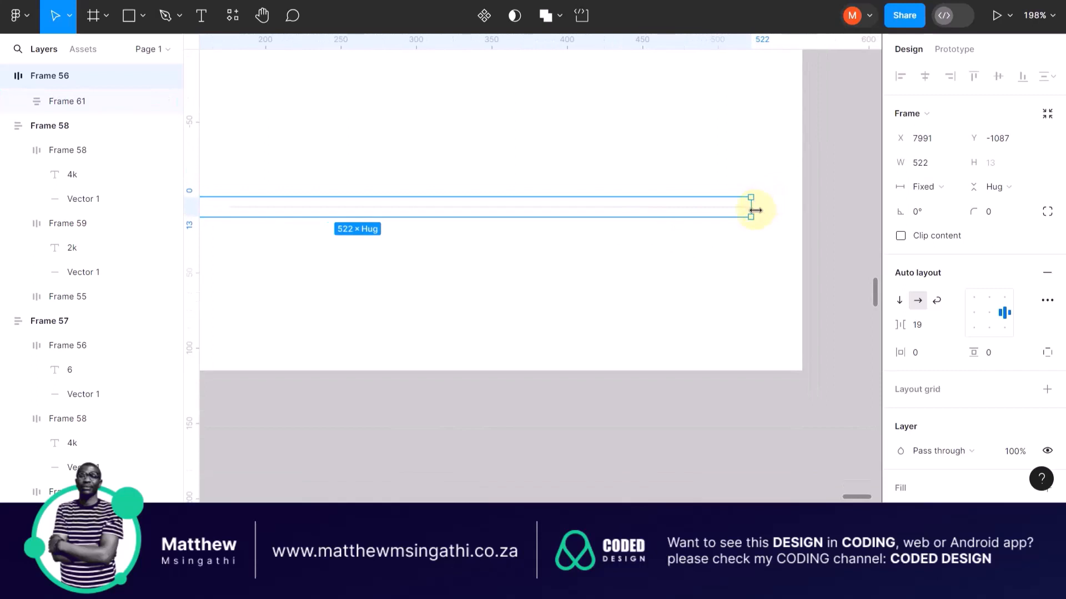
drag(755, 210, 778, 212)
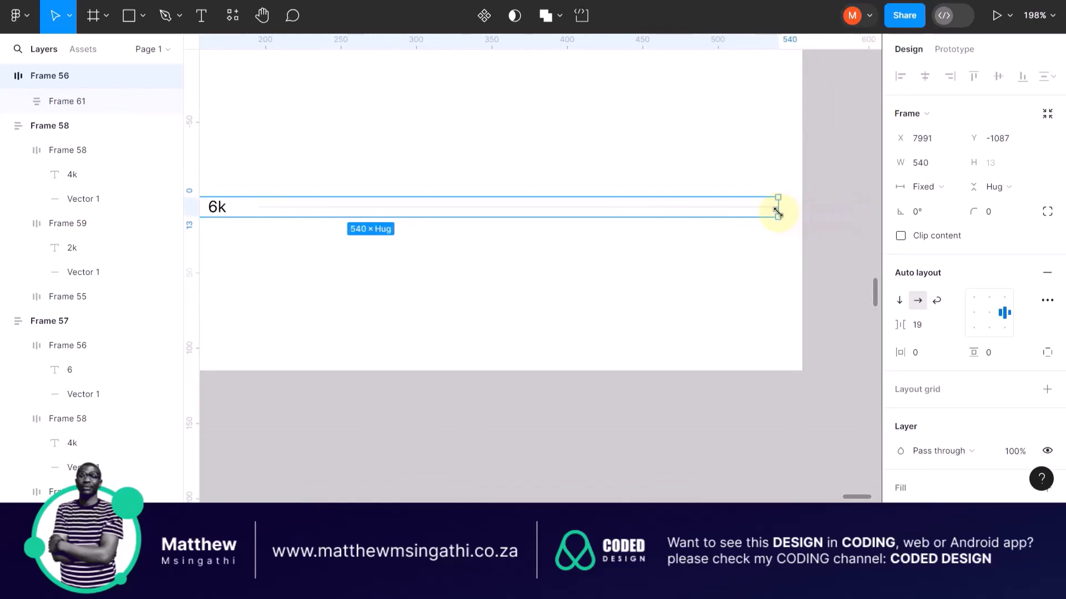
scroll(540, 276, down, 4)
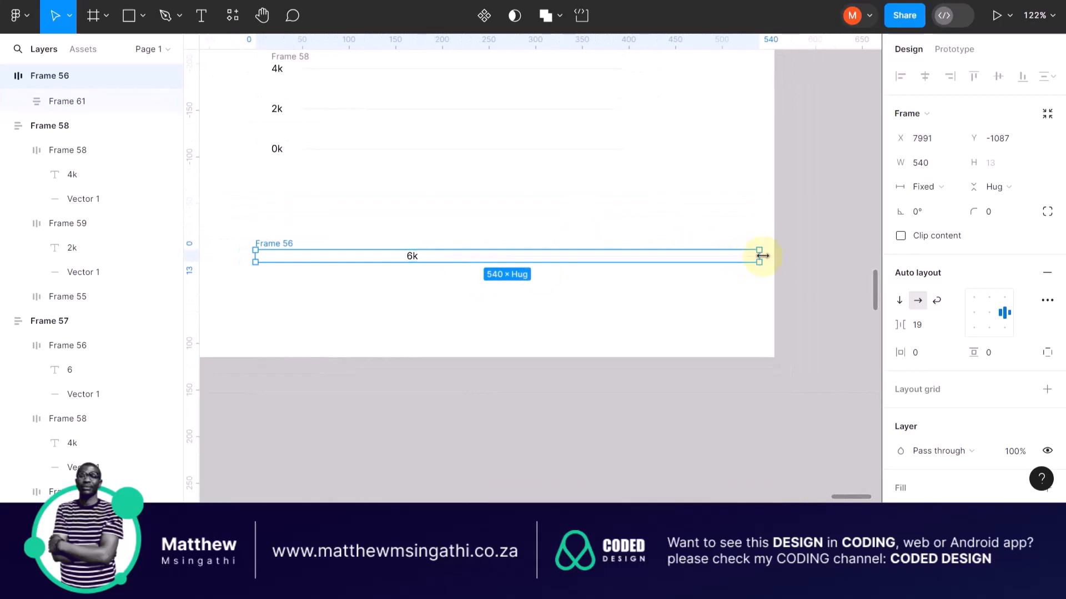
drag(763, 256, 691, 256)
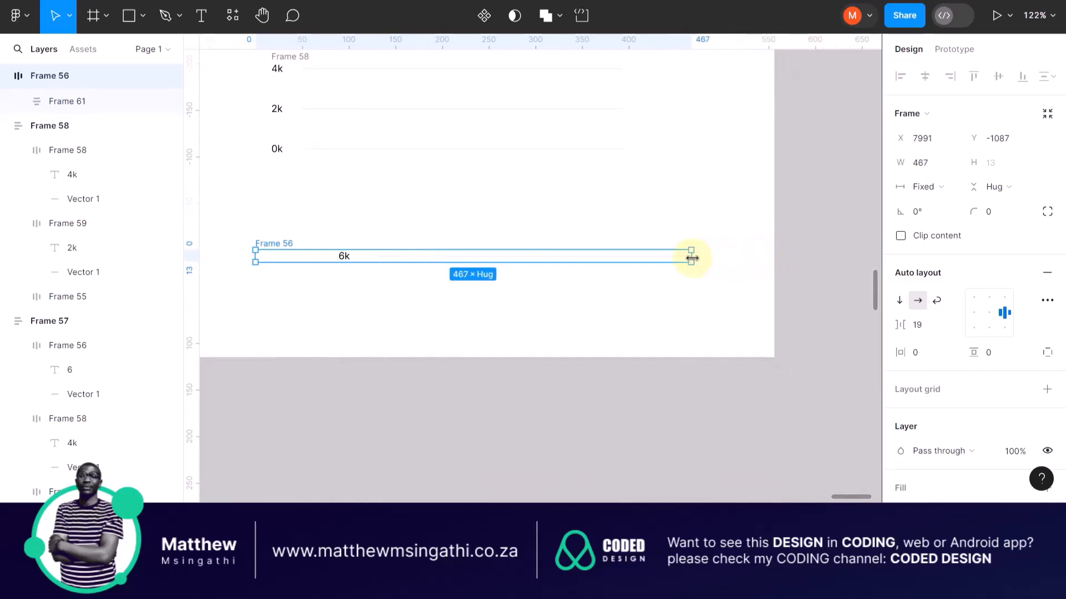
Step: Align the 6k row's contents to the middle left of its outer frame and narrow that frame to a width of 381
click(974, 313)
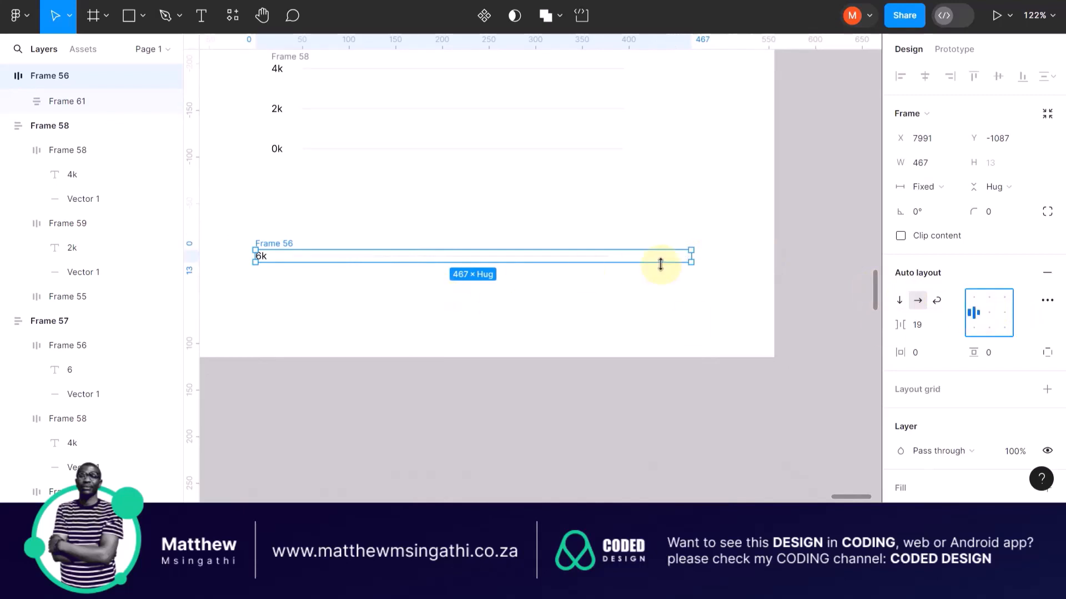
scroll(635, 267, up, 5)
drag(747, 245, 591, 247)
scroll(529, 282, down, 2)
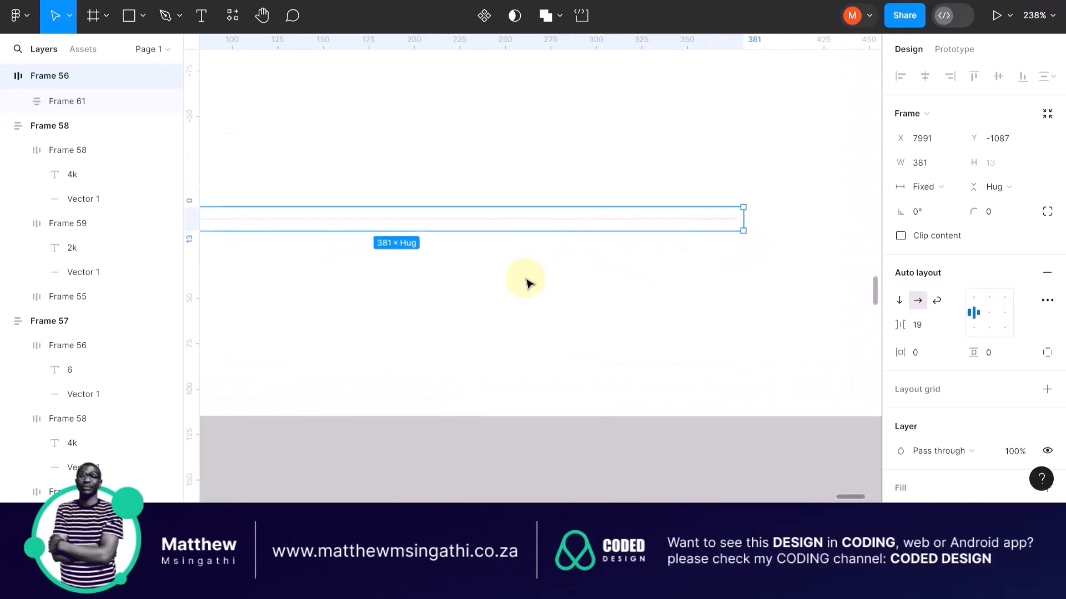
scroll(529, 281, left, 7)
click(404, 259)
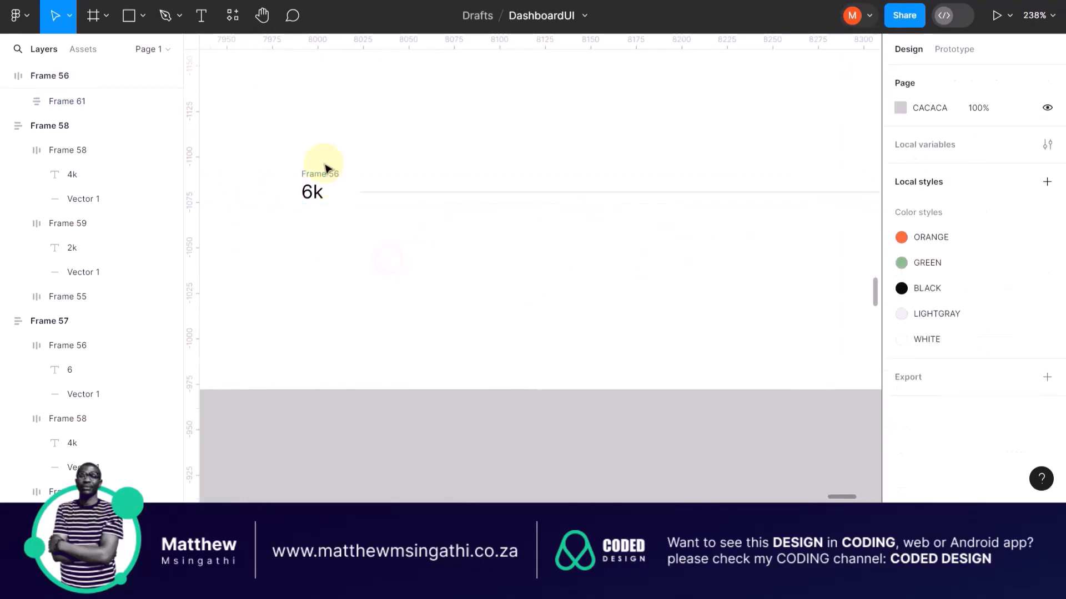
Step: Duplicate the 6k row and place the copy directly beneath the original at X 7991, Y -1027
click(319, 174)
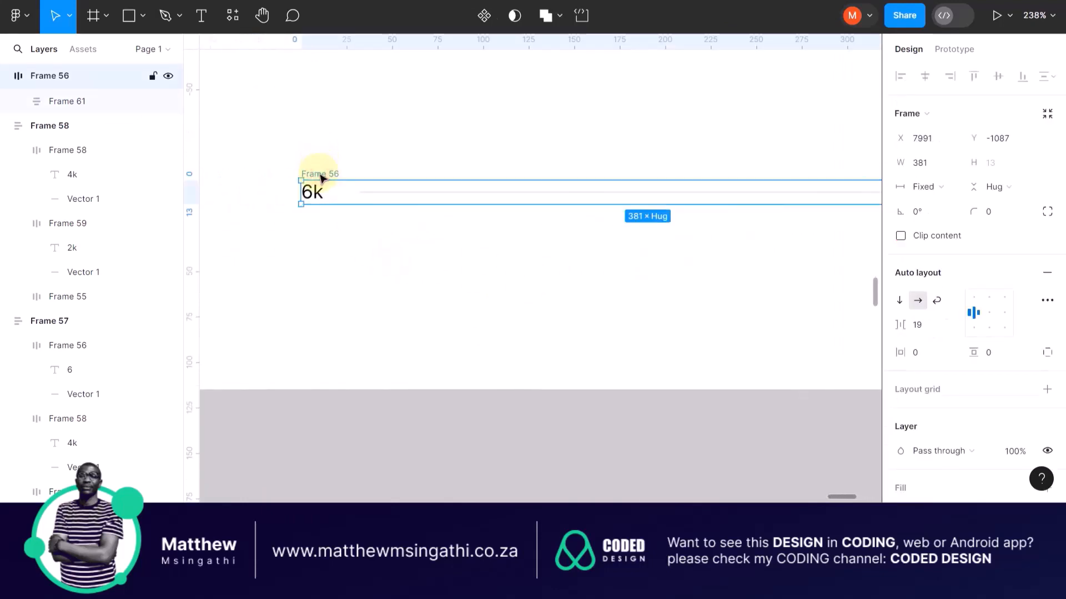
key(ctrl+d)
scroll(316, 175, down, 5)
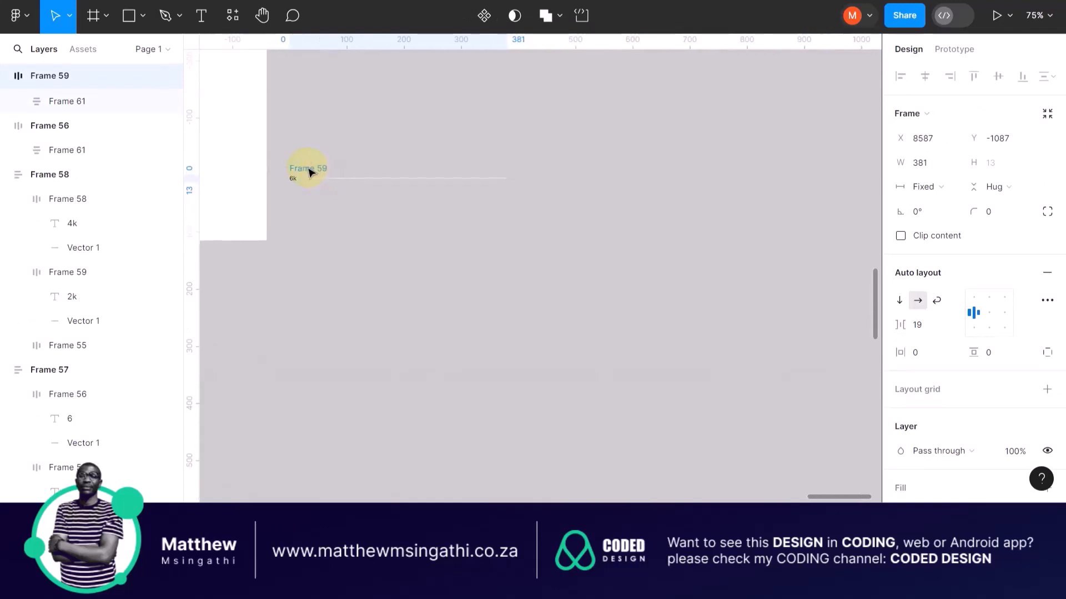
click(307, 169)
drag(306, 169, 369, 207)
scroll(370, 207, up, 5)
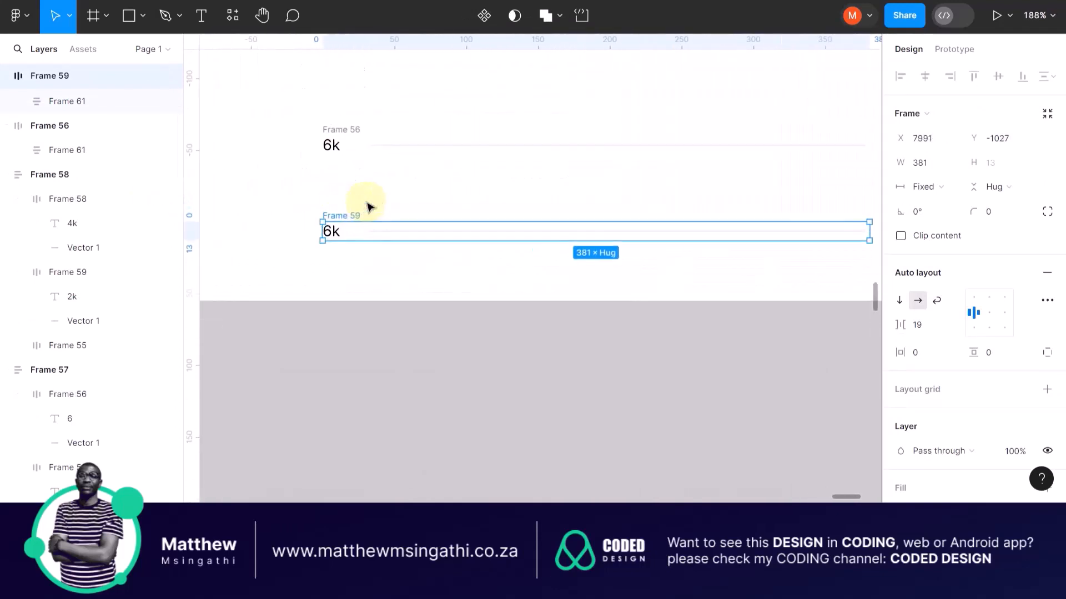
Step: Wrap the contents of both 6k rows in another auto layout frame
click(266, 153)
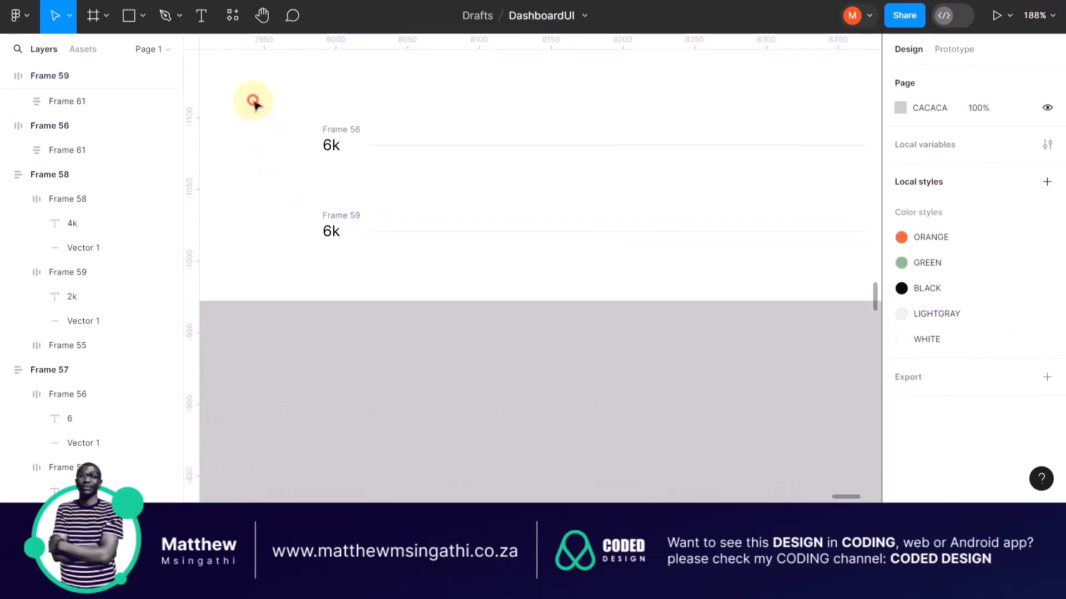
drag(252, 100, 791, 267)
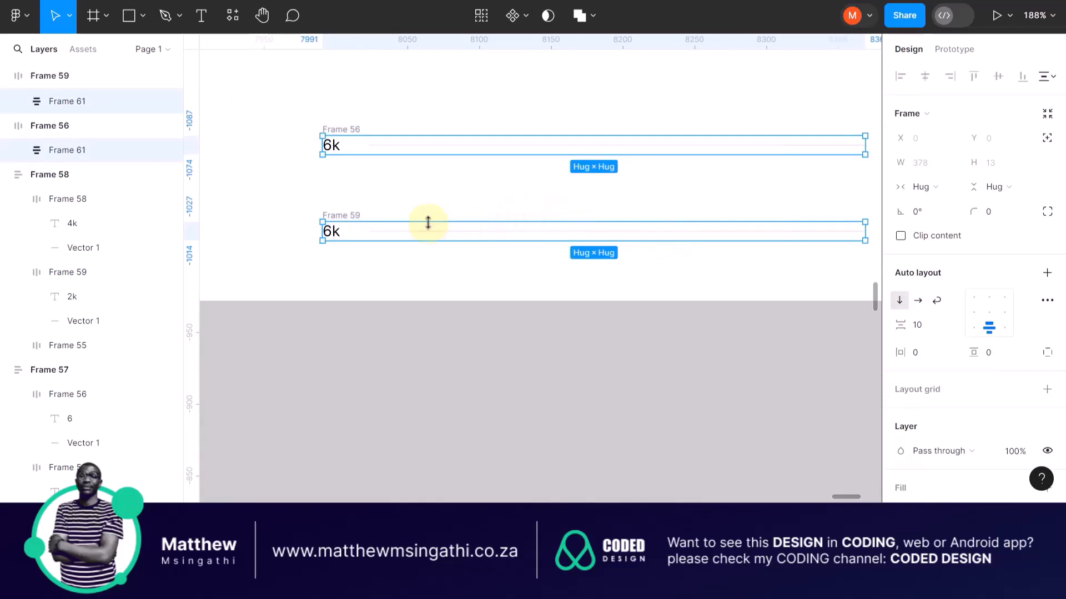
right_click(342, 238)
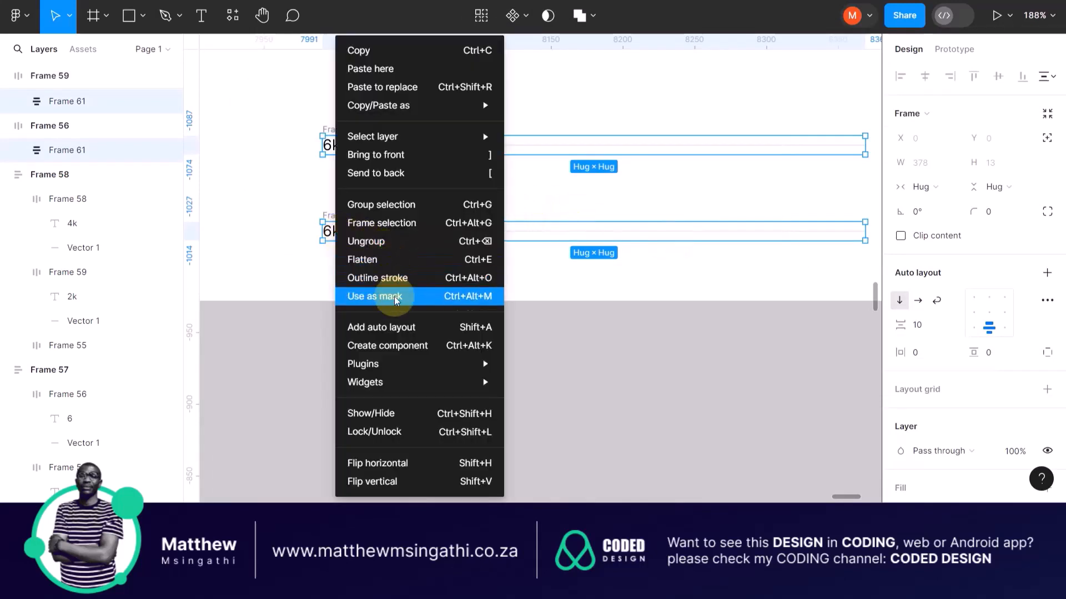
click(393, 328)
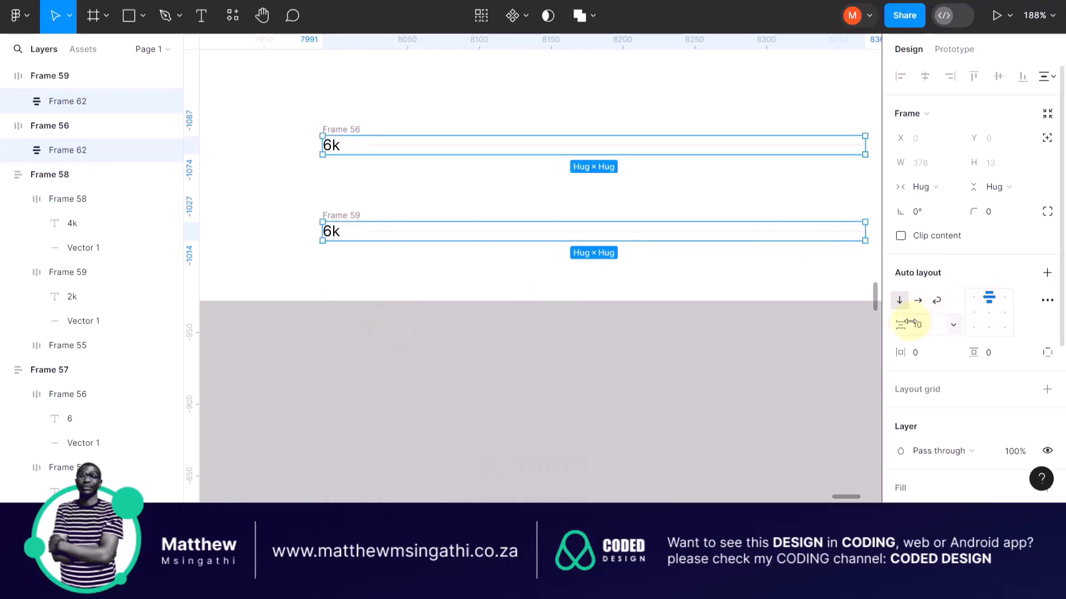
Step: Centre the contents of both inner frames with a spacing of 11.9, trying horizontal flow before restoring vertical flow
mouse_move(902, 324)
mouse_down()
mouse_move(956, 316)
mouse_move(859, 327)
mouse_move(945, 322)
mouse_move(877, 324)
mouse_move(902, 323)
mouse_up()
click(992, 315)
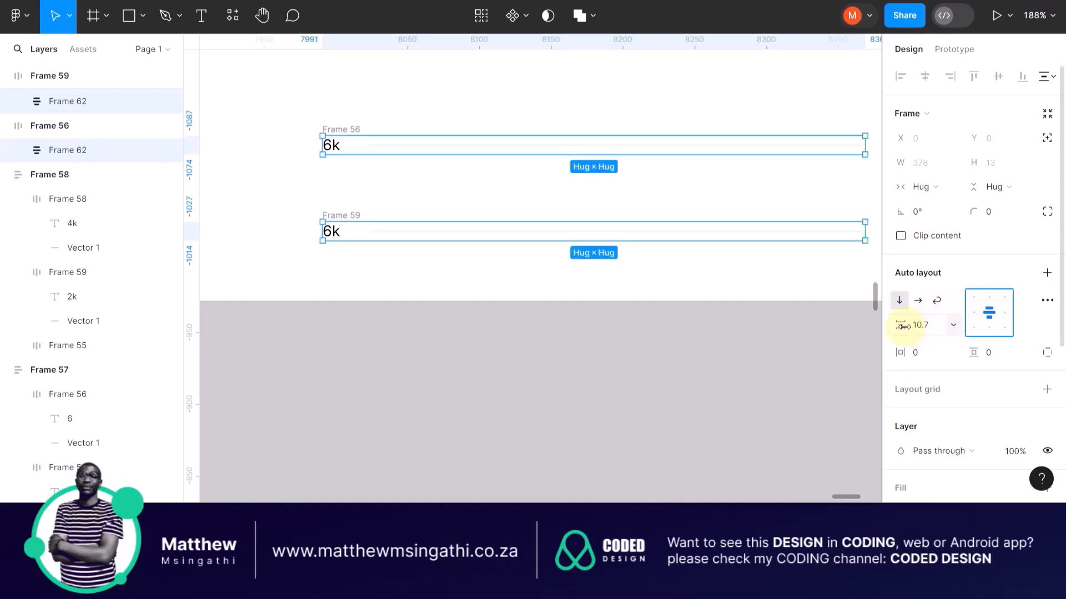
drag(904, 326, 926, 329)
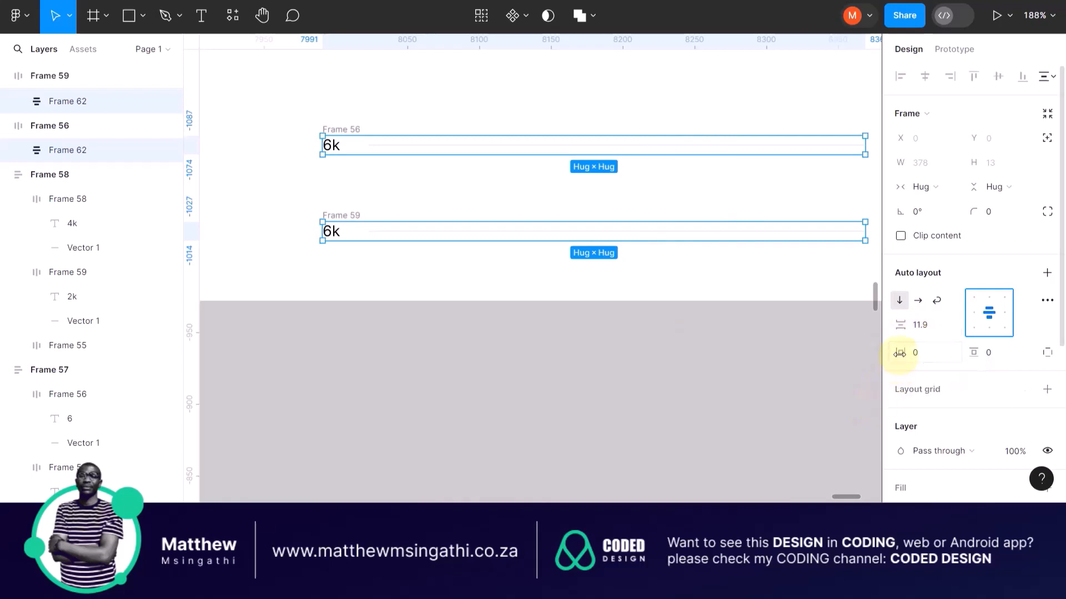
click(918, 302)
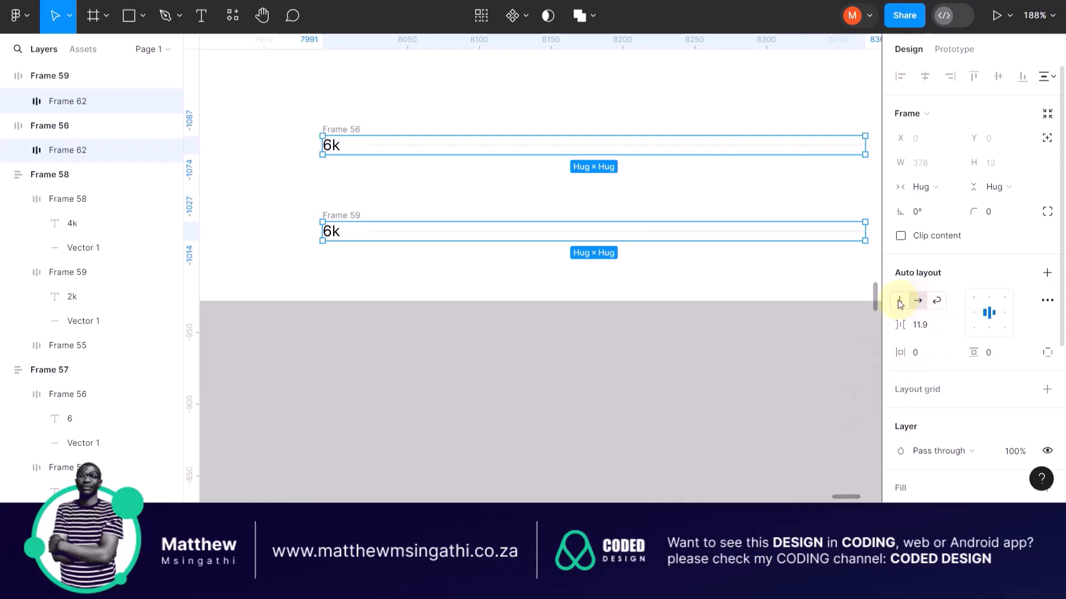
click(900, 303)
Step: Inspect both 6k rows' bounds and the nesting of their frames in the layer list
scroll(737, 317, down, 5)
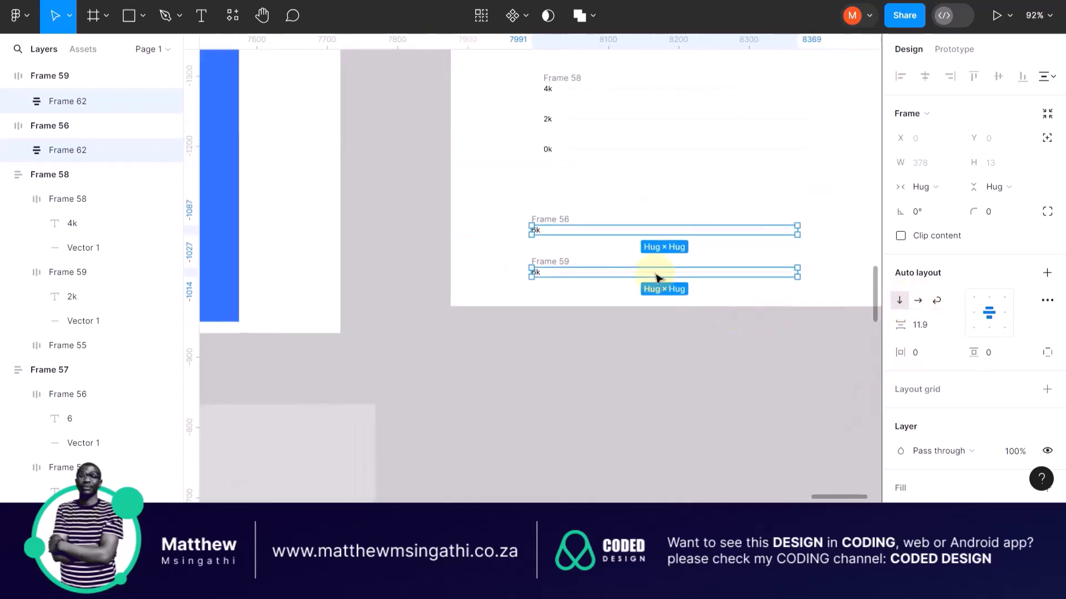
scroll(657, 278, up, 4)
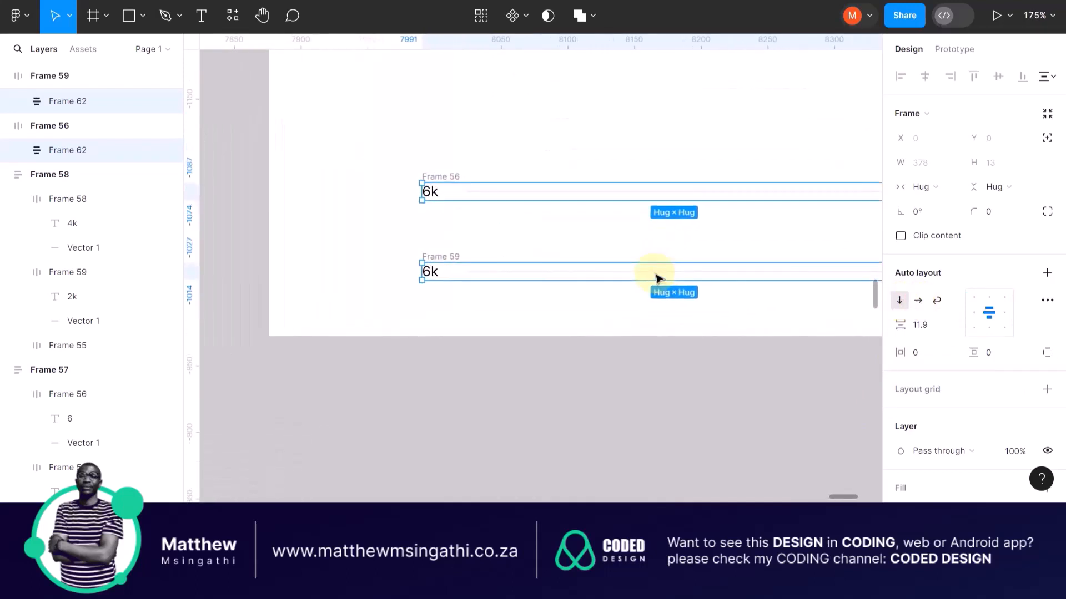
scroll(656, 277, right, 3)
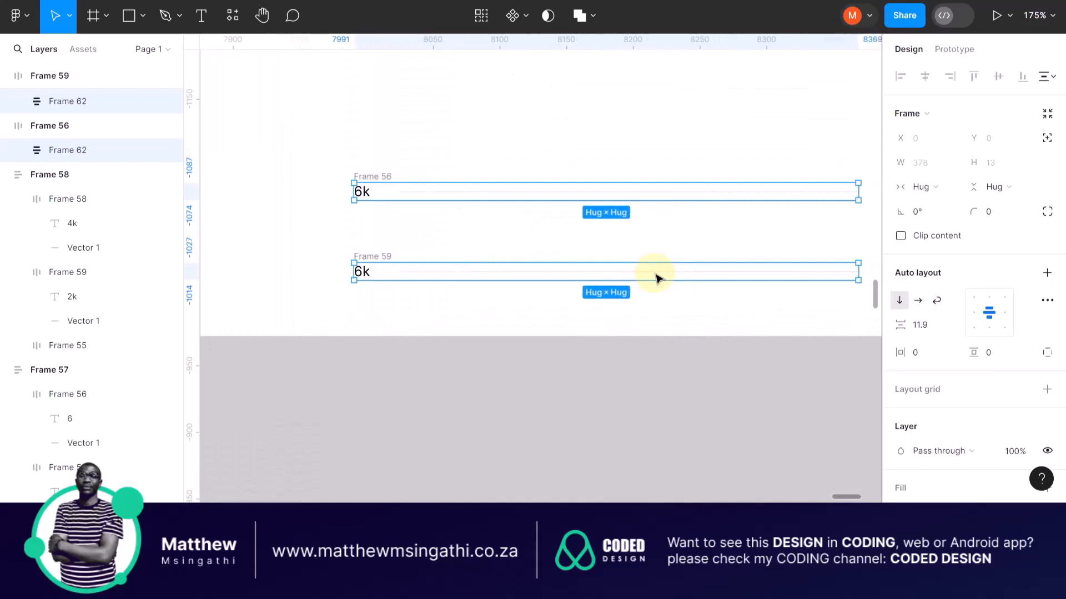
click(564, 115)
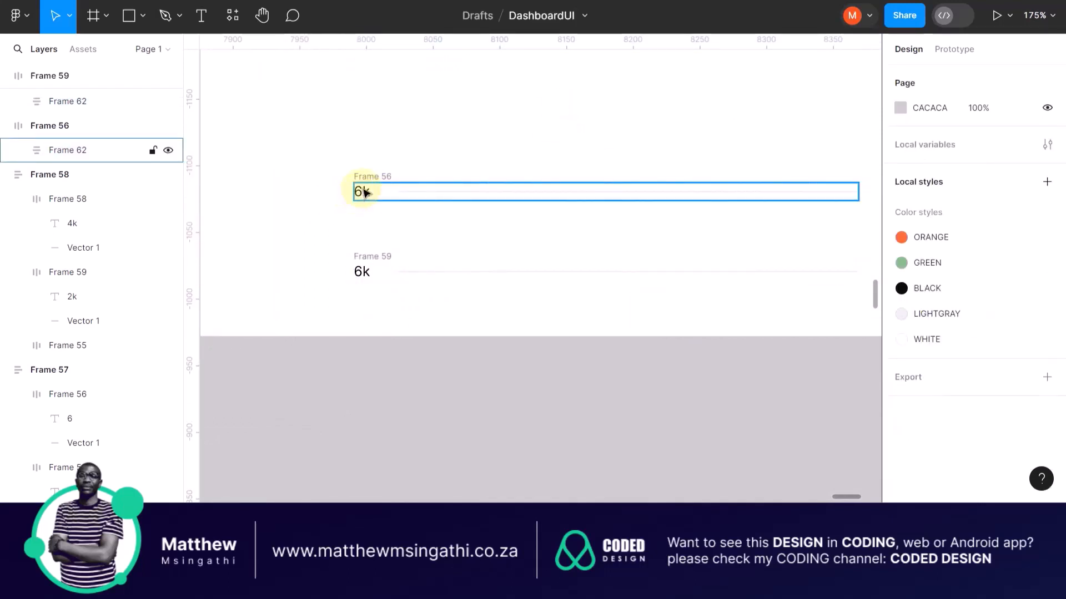
click(364, 265)
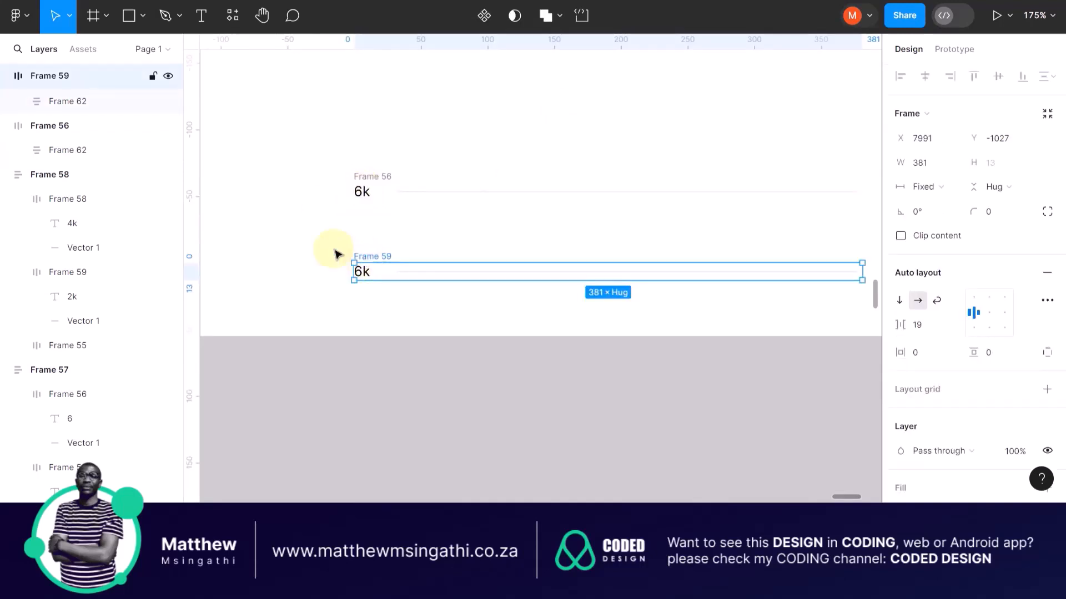
click(305, 239)
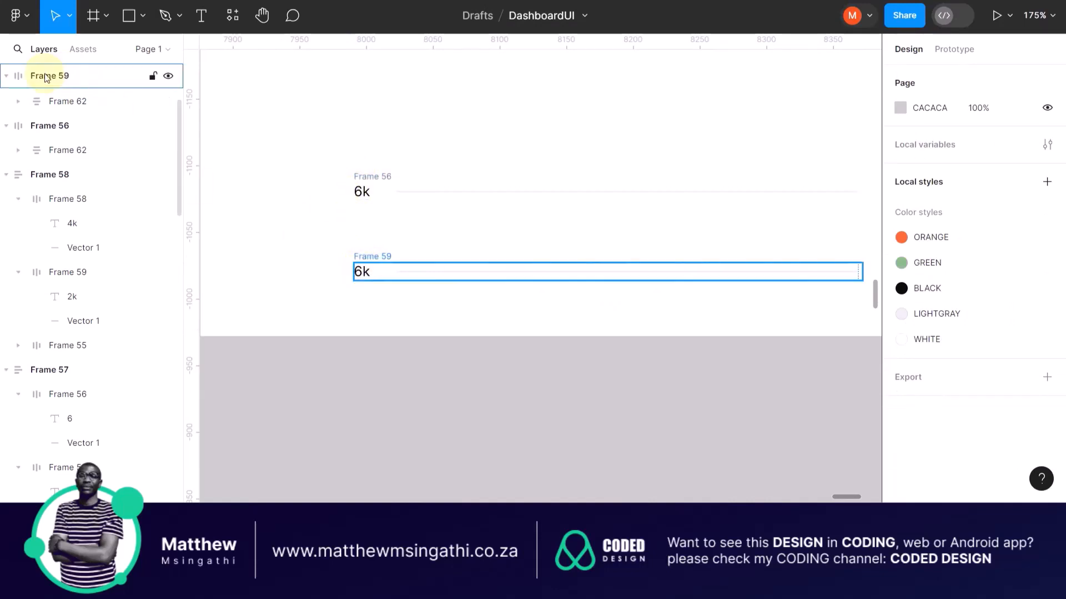
click(6, 77)
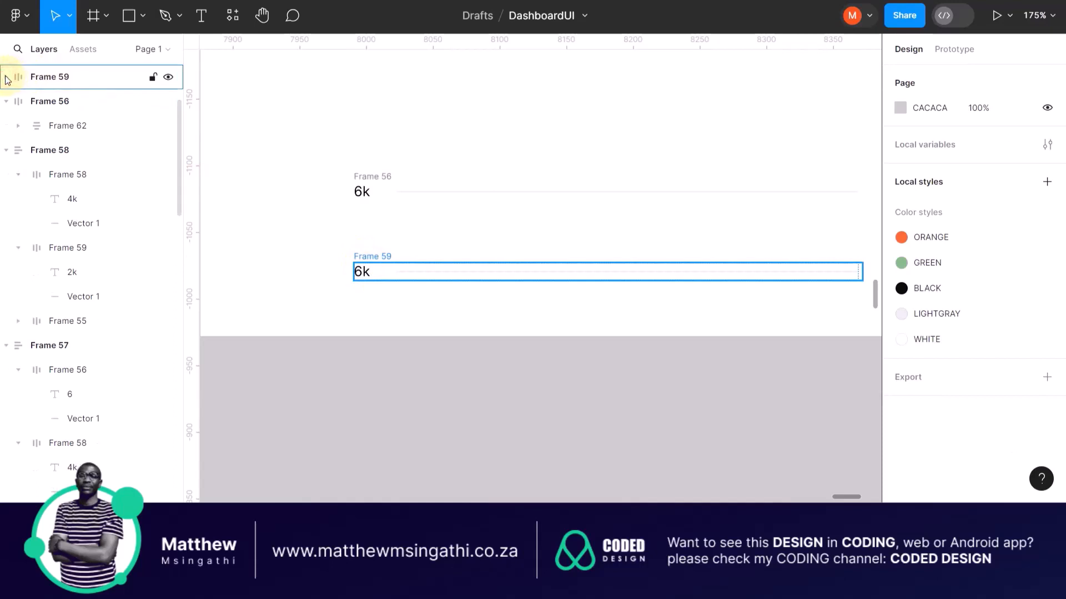
click(6, 77)
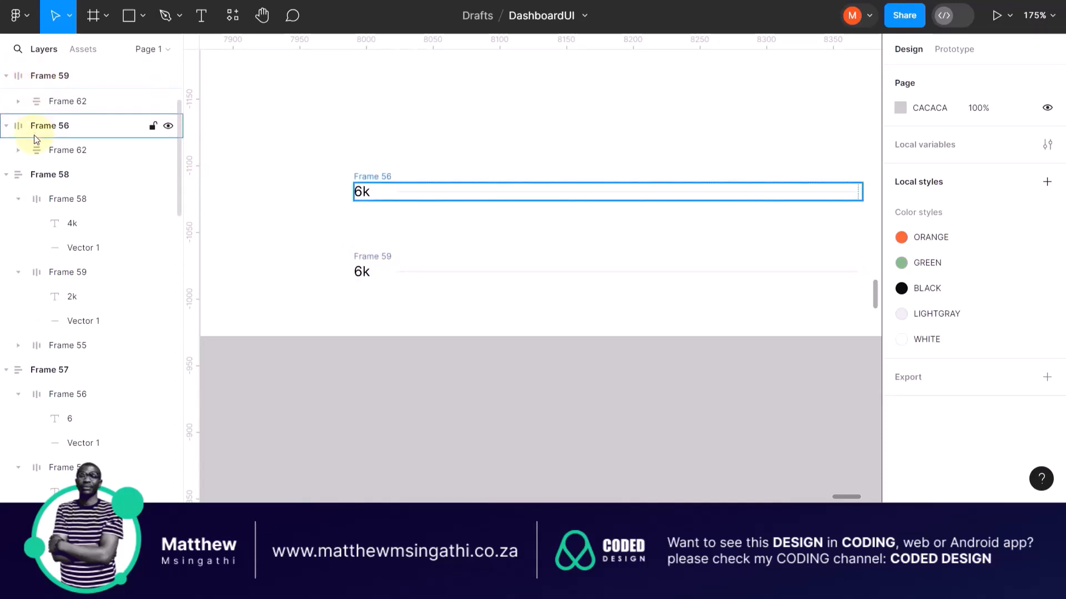
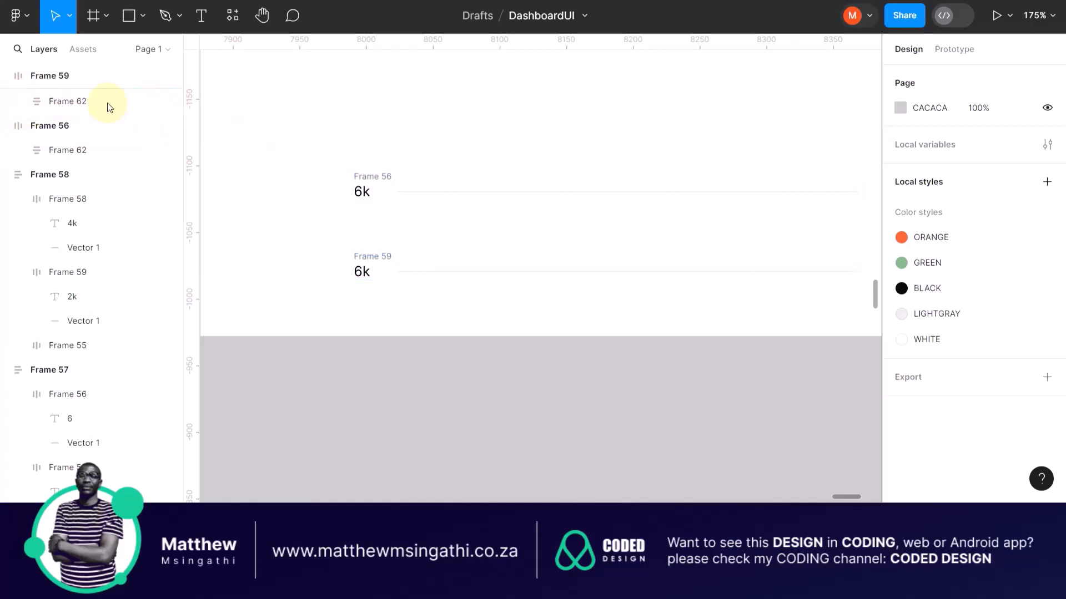
Step: Hide and show the lower row, the upper row and the upper row's inner frame to check what each contains
click(62, 76)
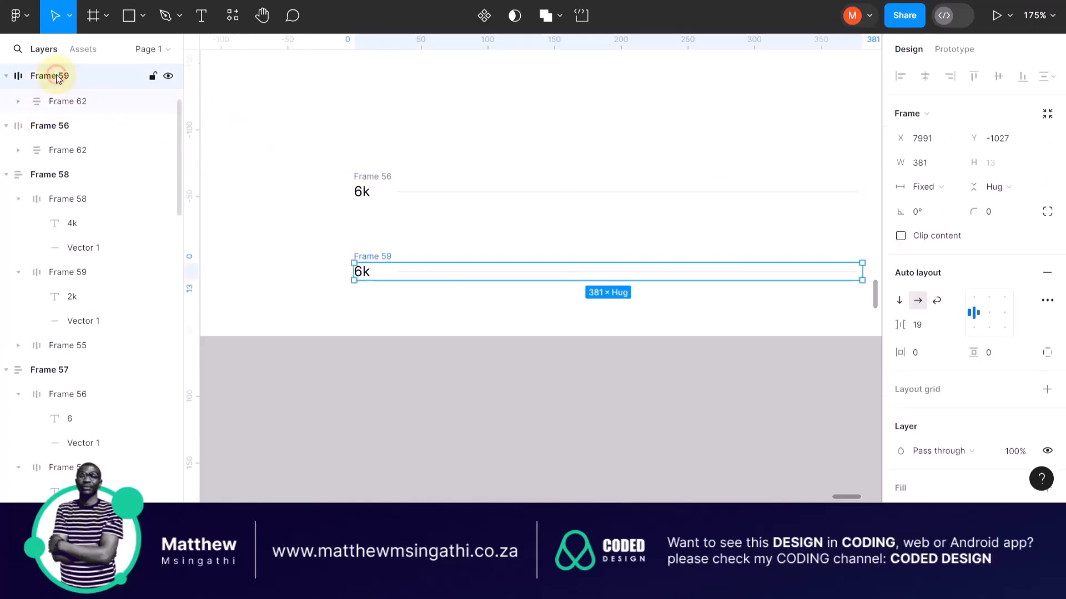
click(169, 78)
click(170, 77)
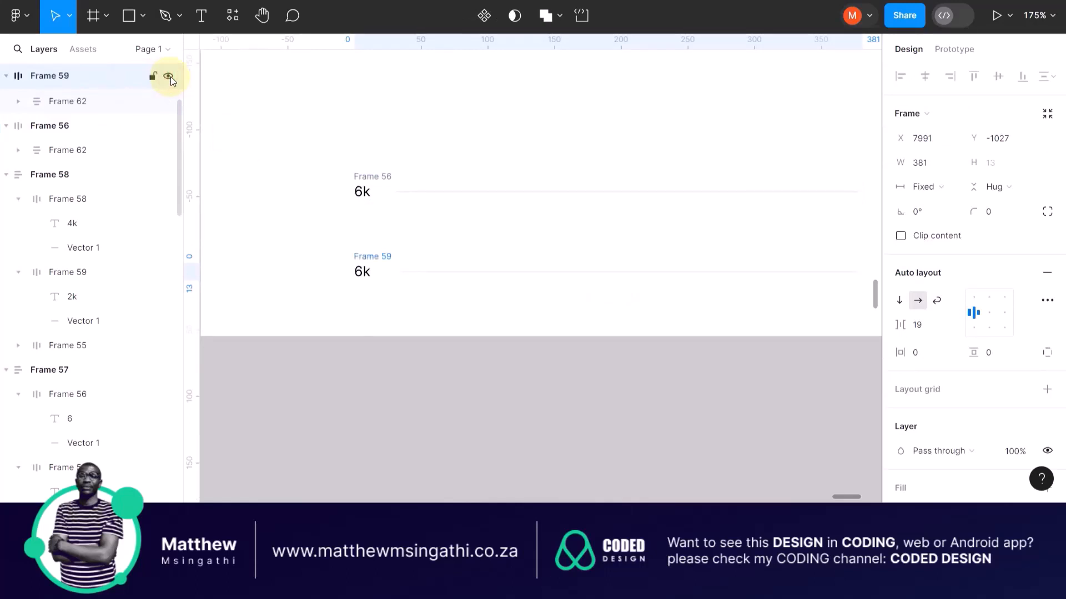
click(167, 127)
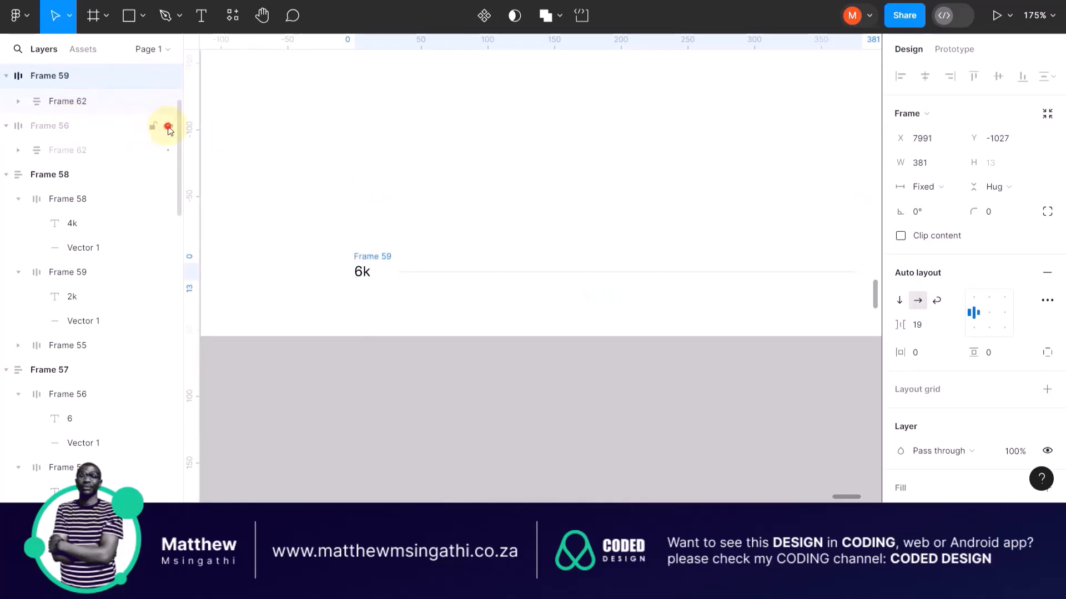
click(168, 127)
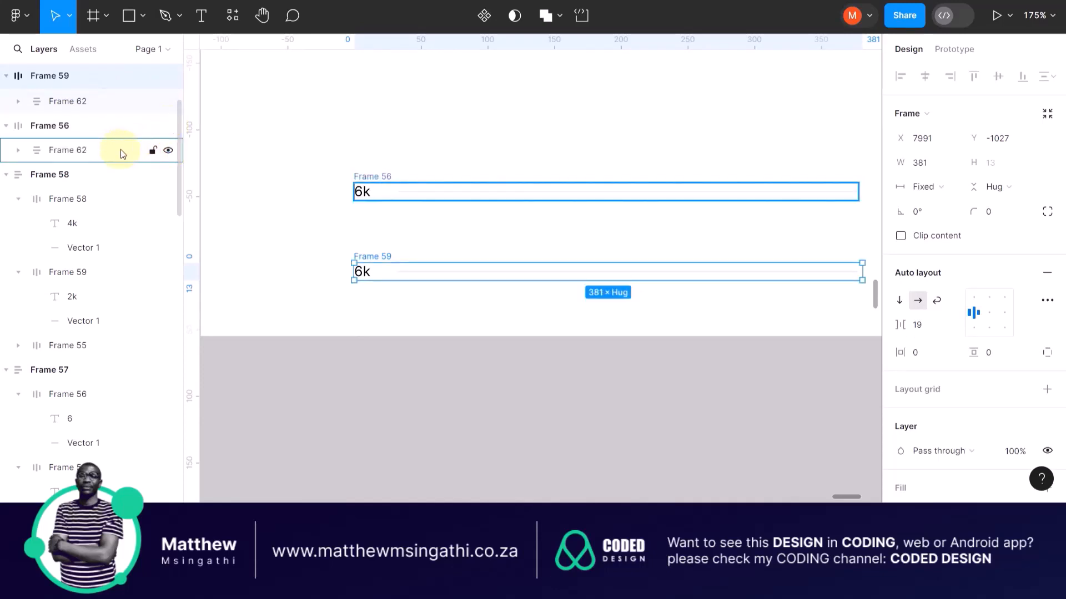
click(168, 151)
click(167, 151)
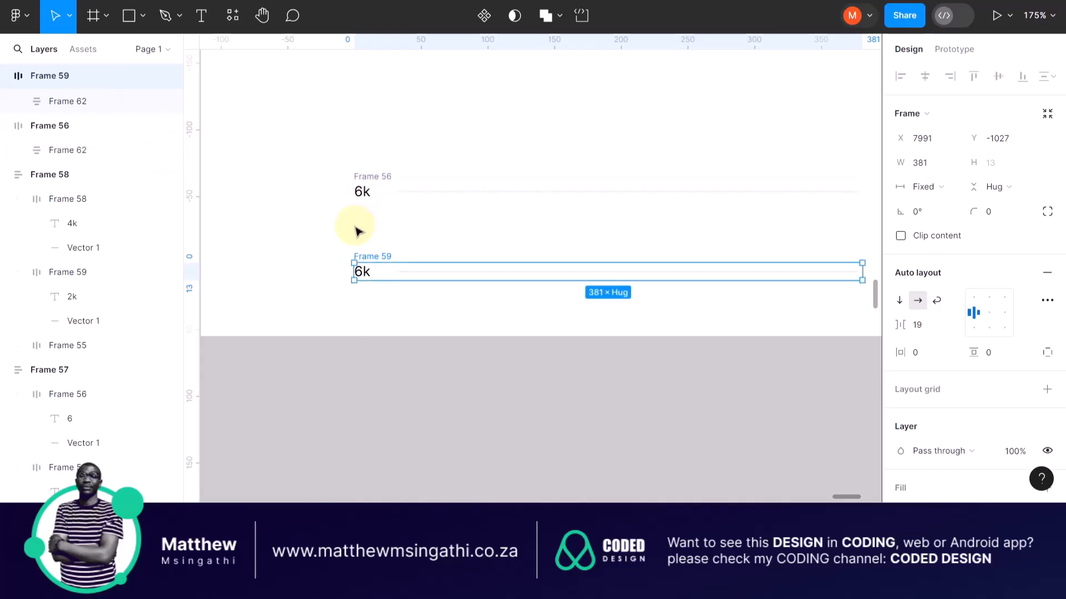
Step: Ungroup the extra wrapper frame inside the upper 6k row
right_click(365, 192)
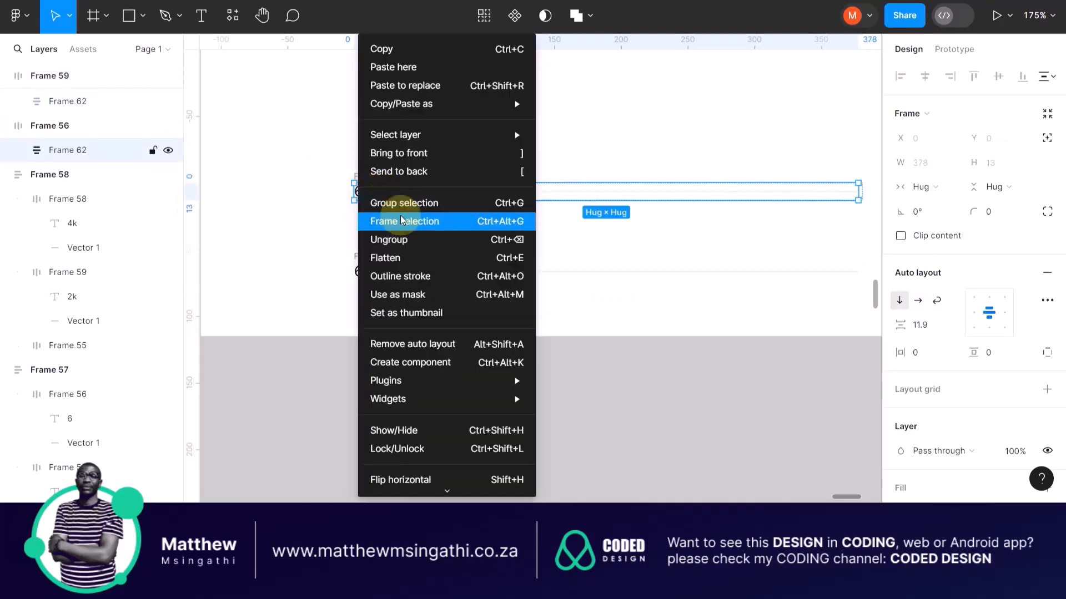
click(397, 240)
click(288, 236)
Step: Delete the lower duplicate 6k row's contents and its leftover empty frame
drag(281, 228, 769, 362)
key(Delete)
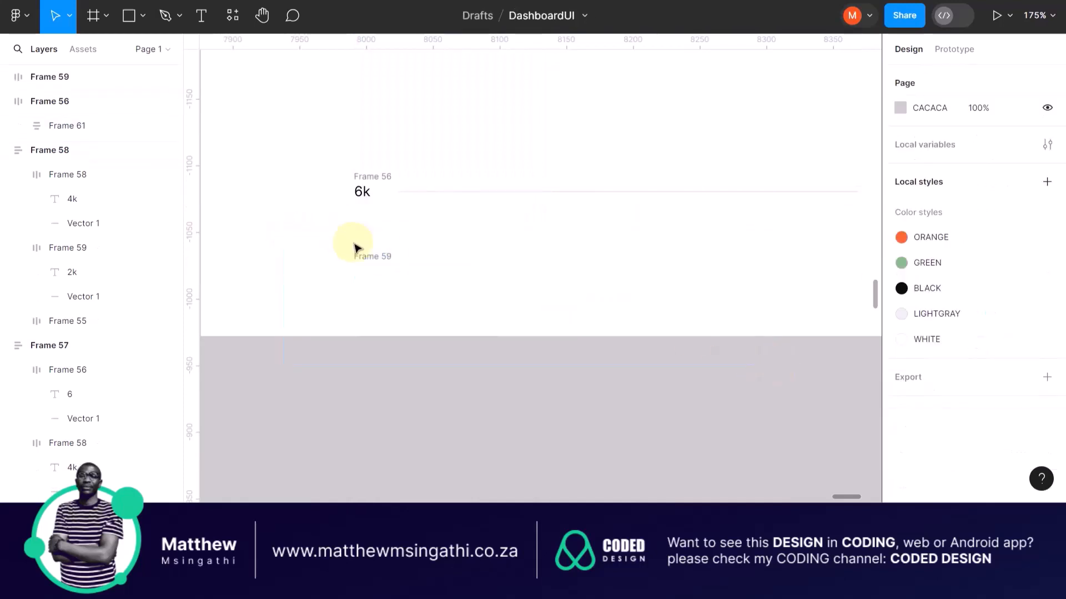
click(364, 255)
key(Delete)
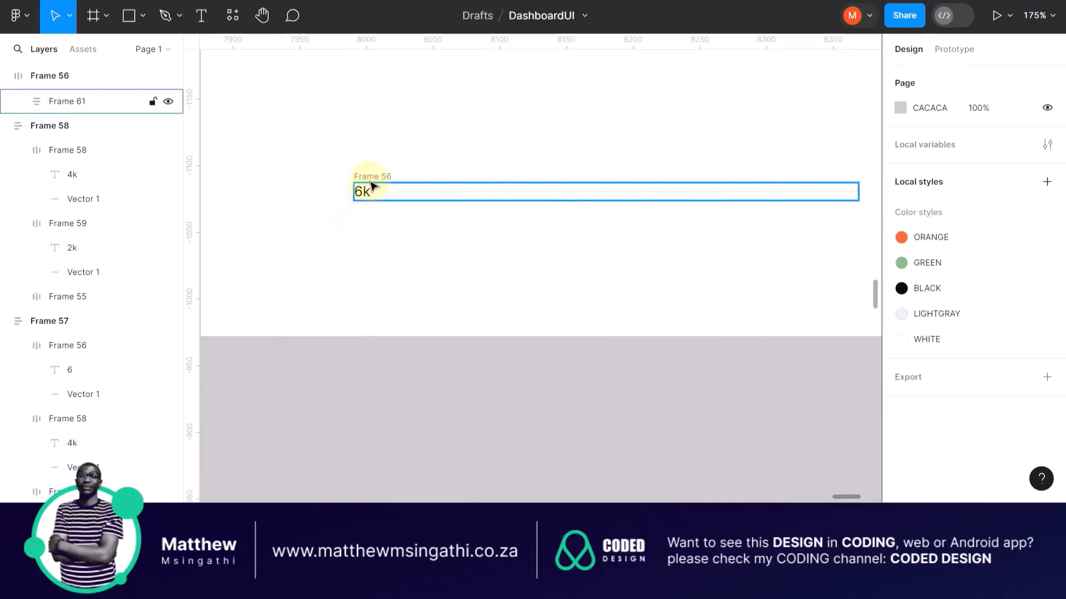
Step: Ungroup the inner vertical frame wrapping the 6k row's contents and move the row slightly up
right_click(367, 185)
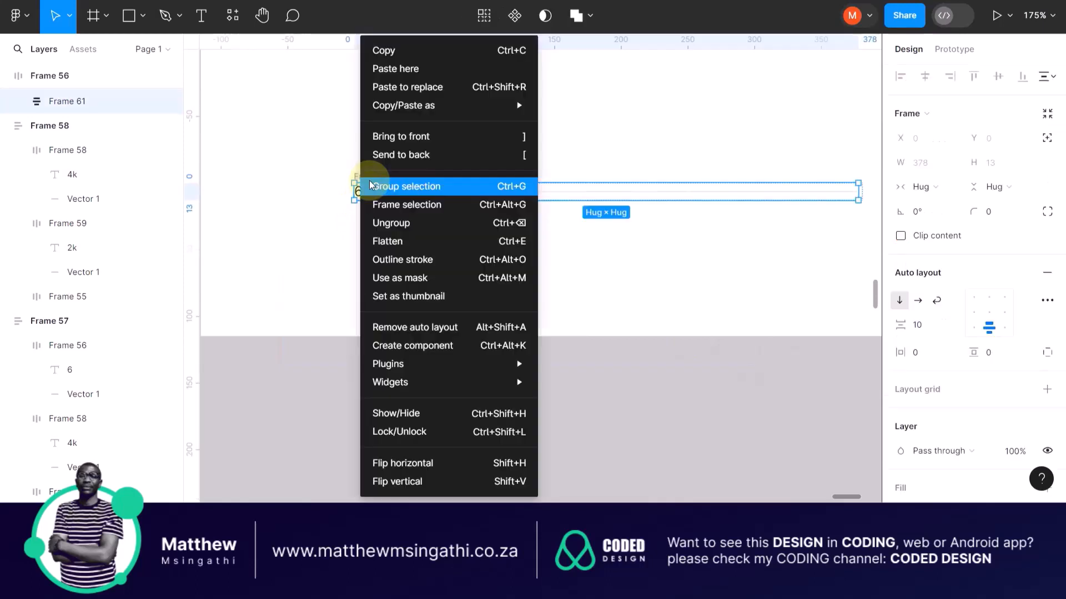
click(402, 224)
click(288, 270)
click(373, 178)
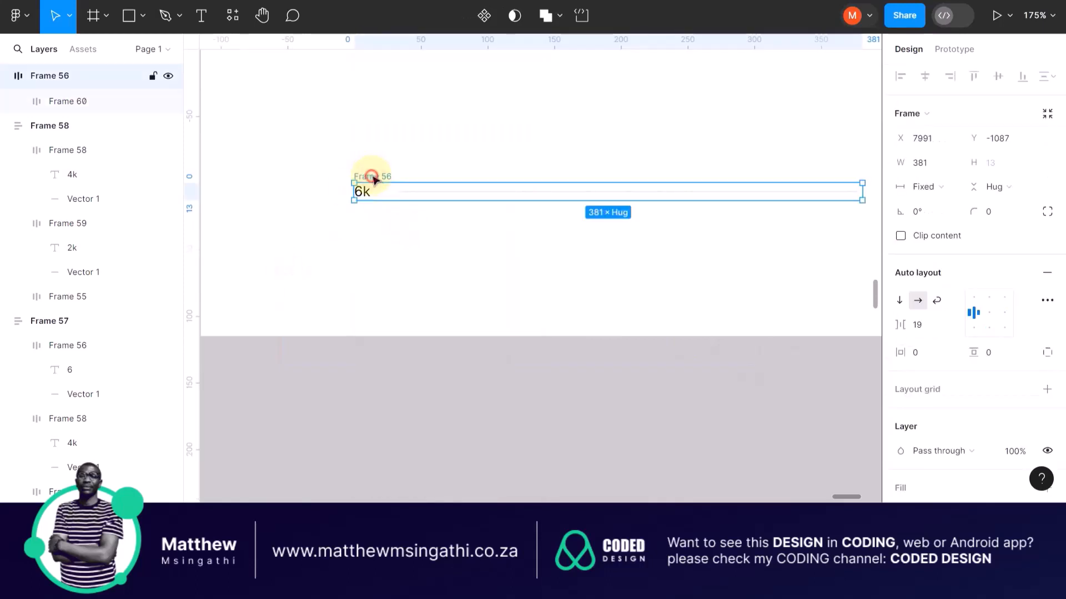
drag(373, 177, 358, 123)
drag(270, 172, 676, 285)
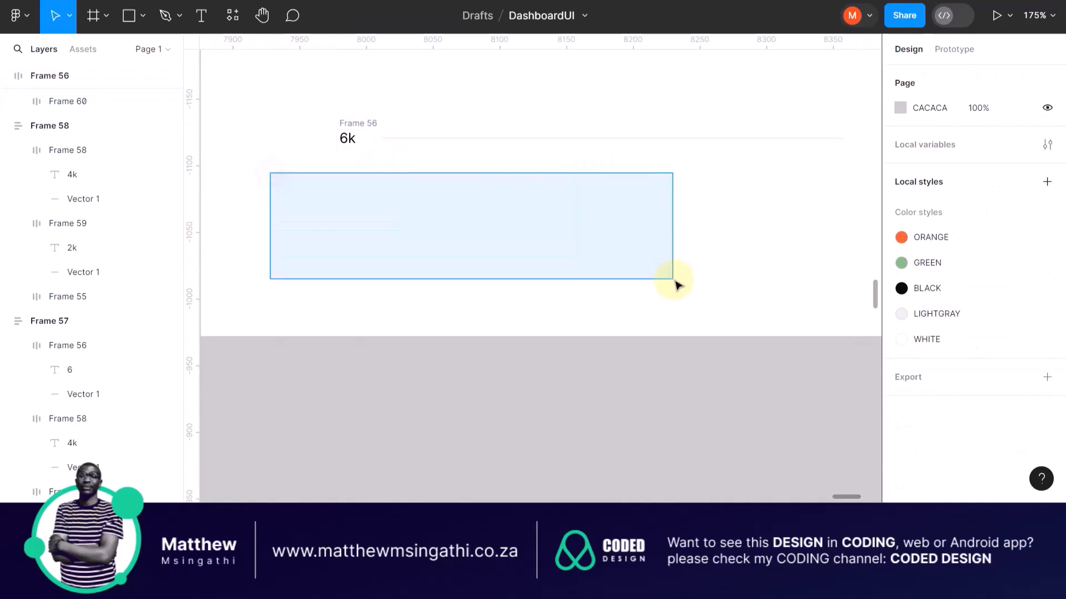
Step: Ungroup the outer frame around the 6k row and move the remaining row frame down
click(358, 123)
right_click(358, 123)
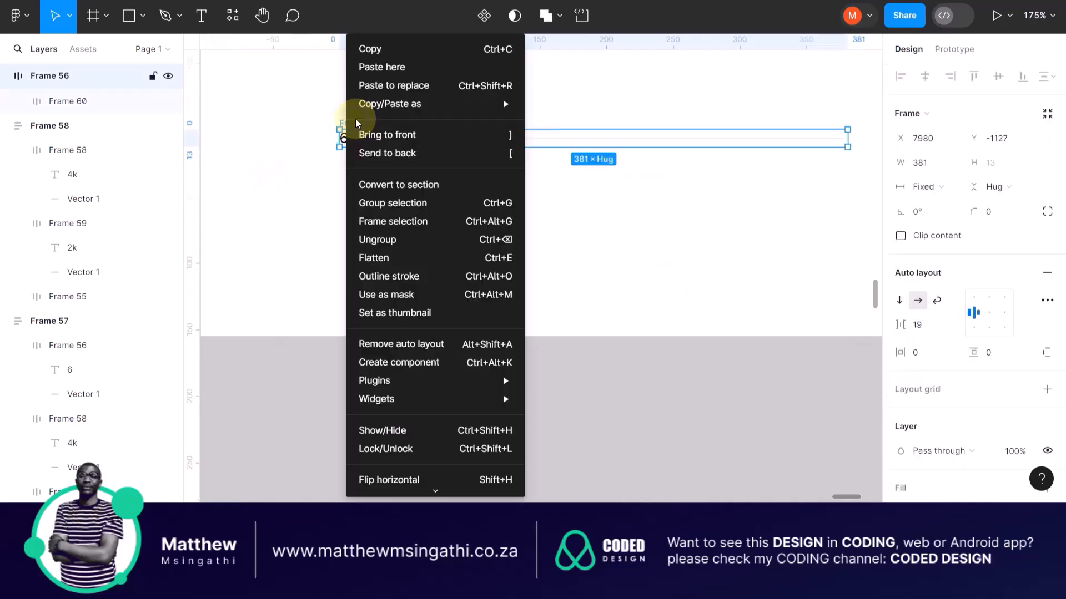
click(383, 239)
click(326, 200)
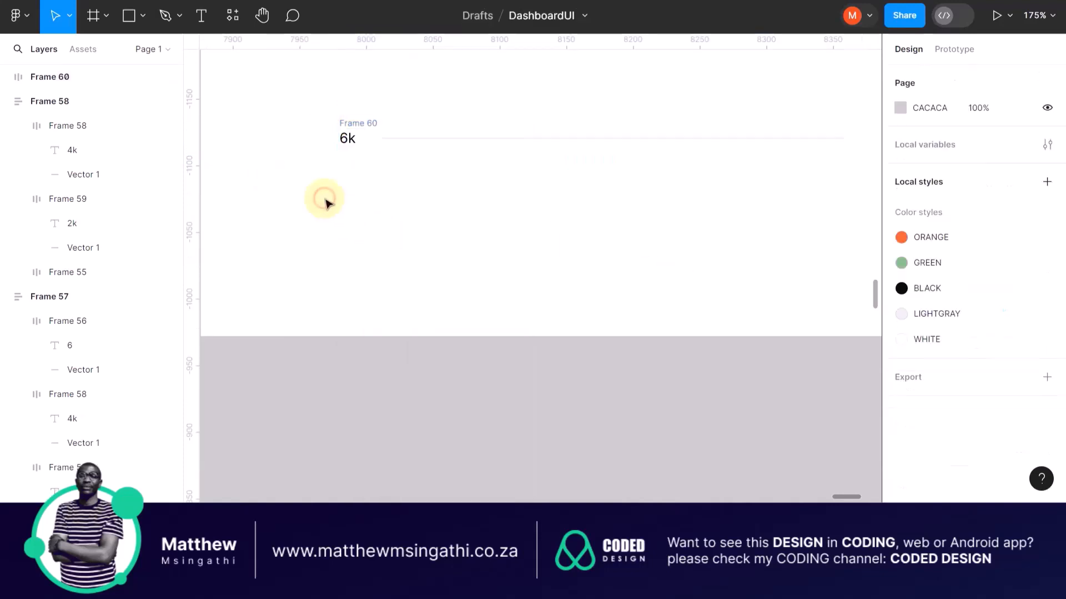
drag(362, 141, 354, 211)
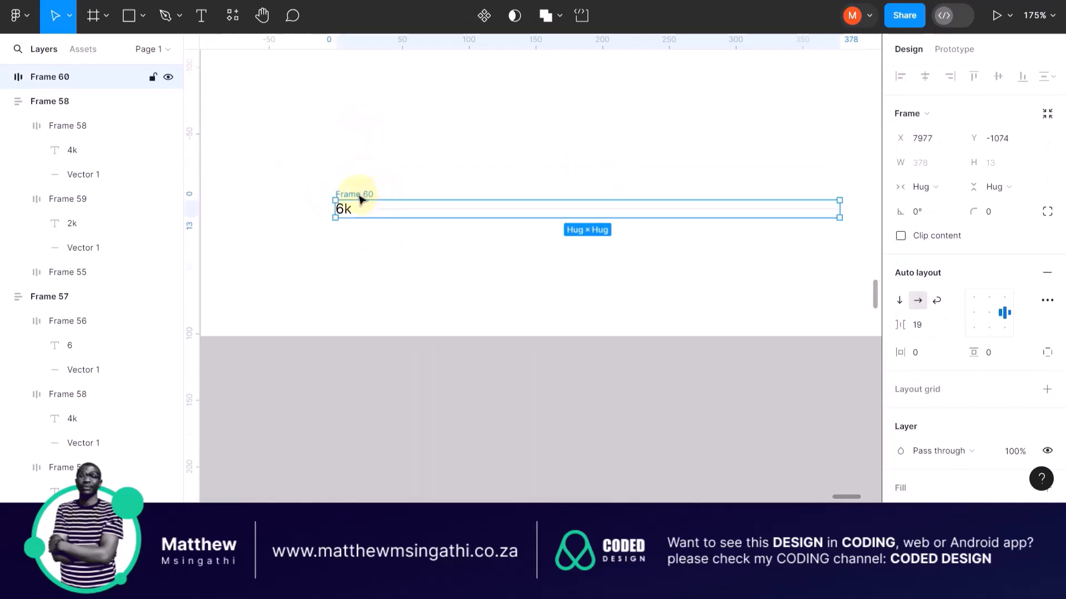
Step: Take the 6k label out of its row frame and place it above the gridline
scroll(351, 198, up, 5)
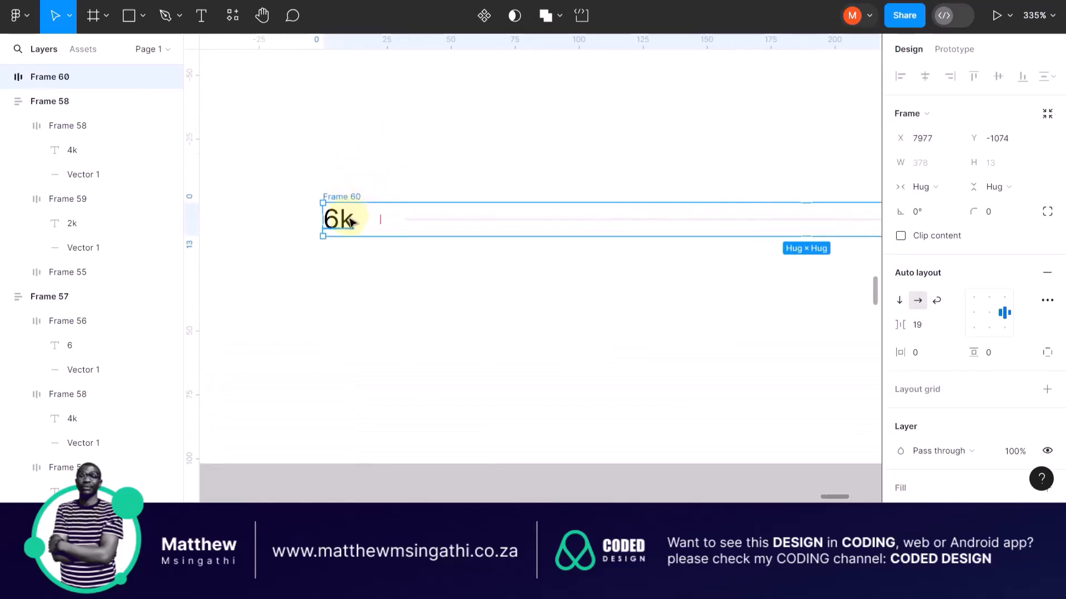
drag(351, 213, 354, 139)
double_click(349, 201)
double_click(349, 200)
key(Escape)
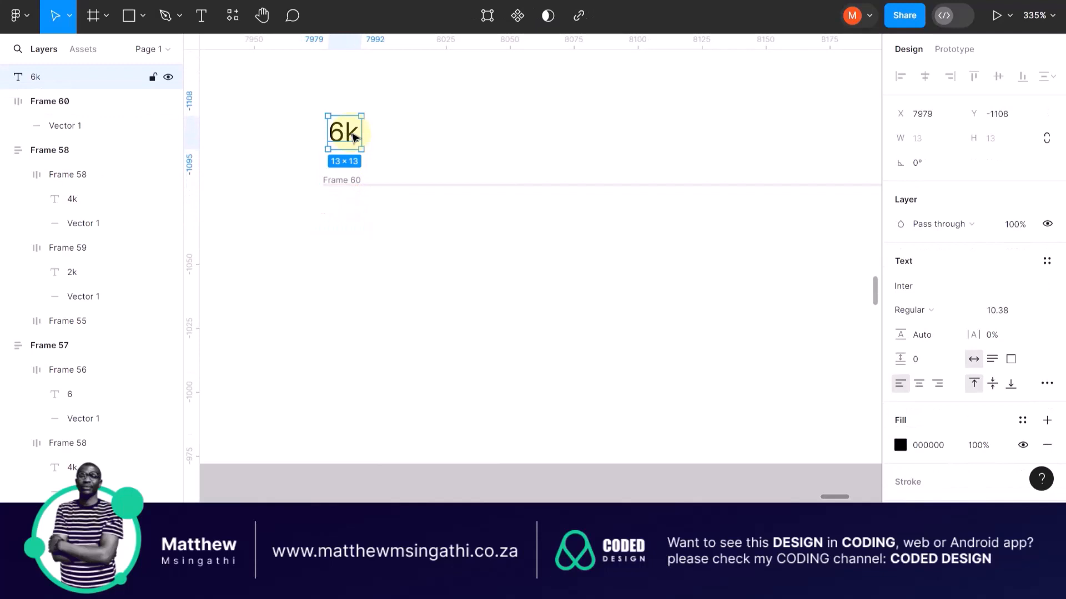
Step: Shift the leftover gridline frame below the 6k label and open its line for point editing
click(369, 186)
drag(368, 187, 374, 231)
double_click(373, 231)
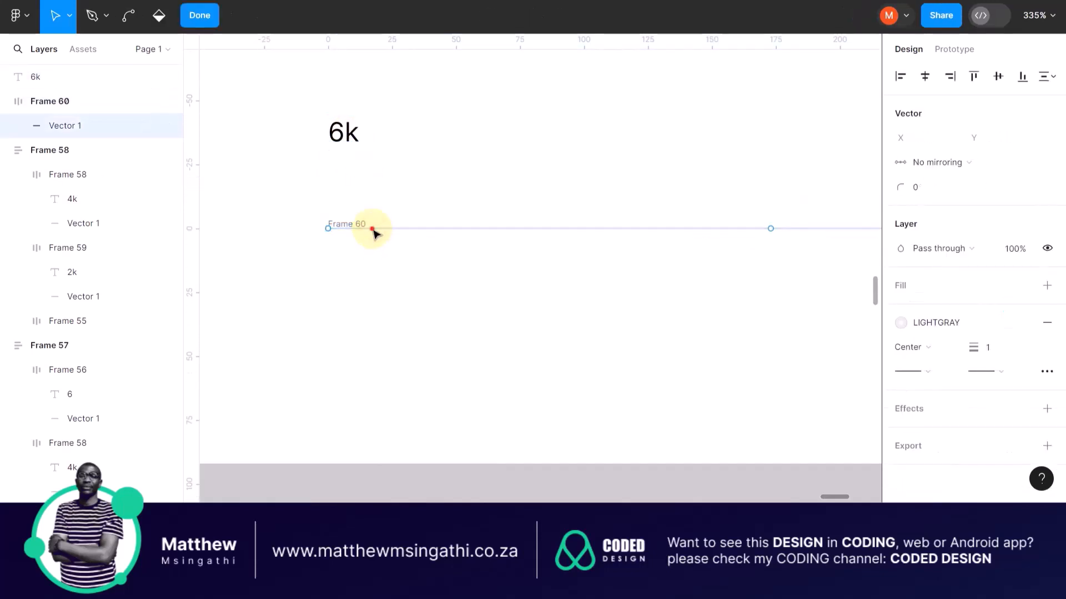
click(360, 304)
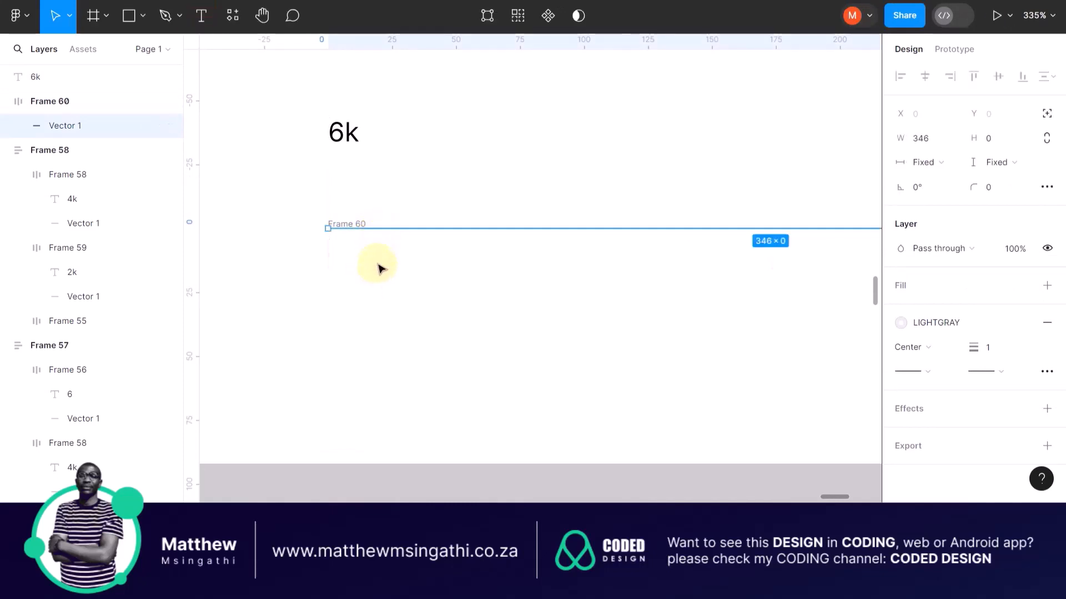
scroll(387, 235, up, 5)
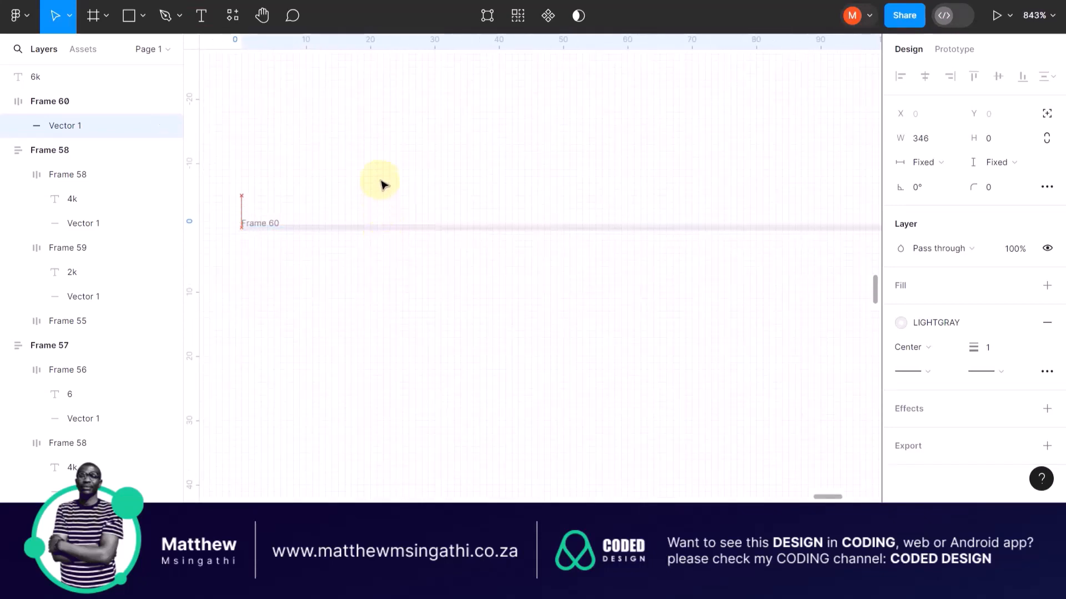
click(296, 295)
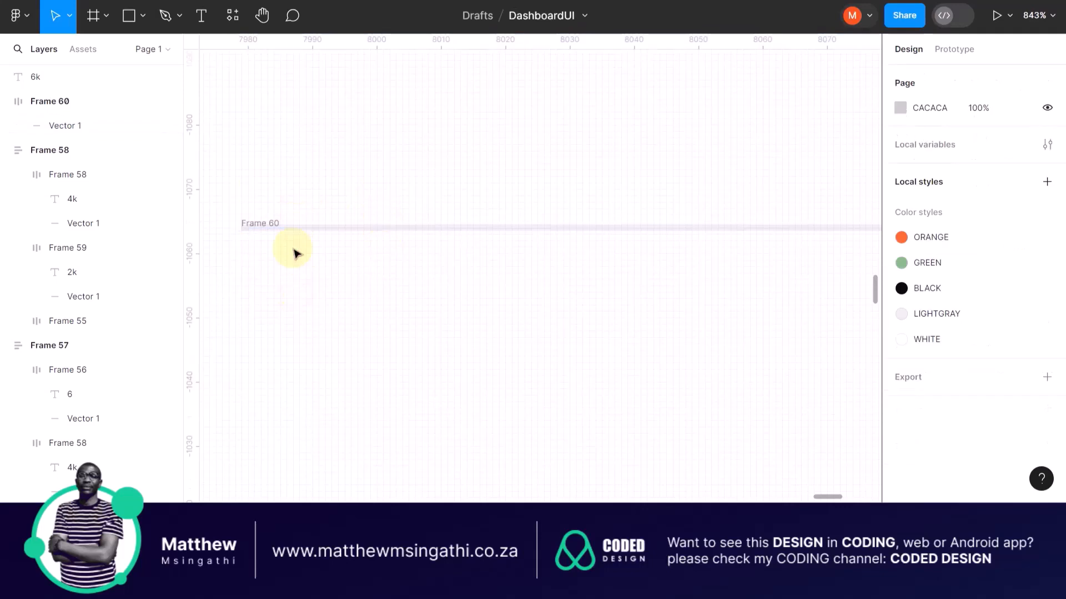
click(295, 228)
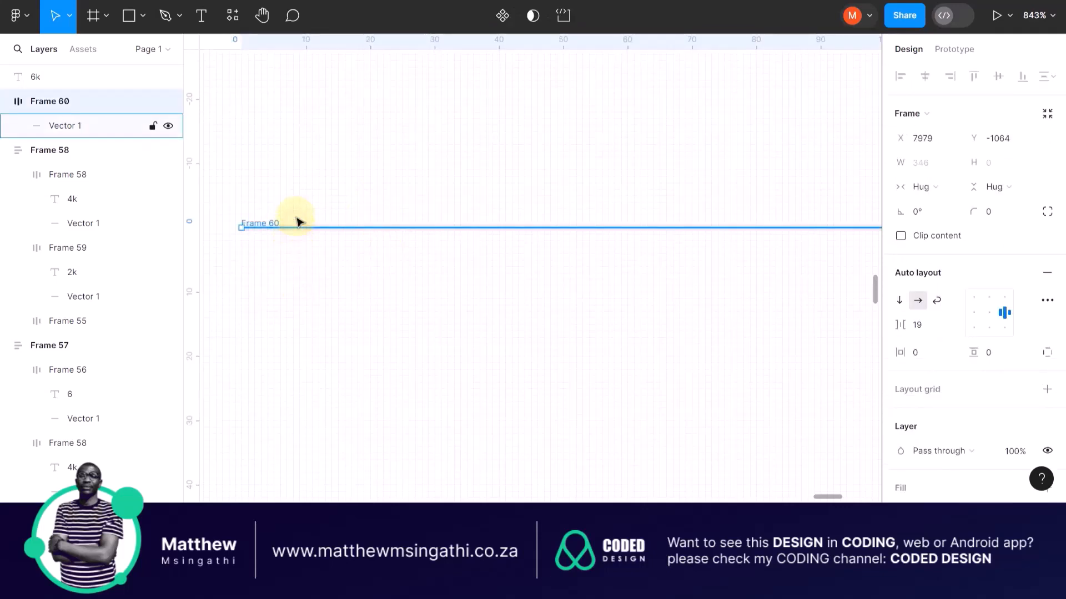
mouse_move(297, 227)
mouse_down()
mouse_move(303, 192)
mouse_move(312, 221)
mouse_up()
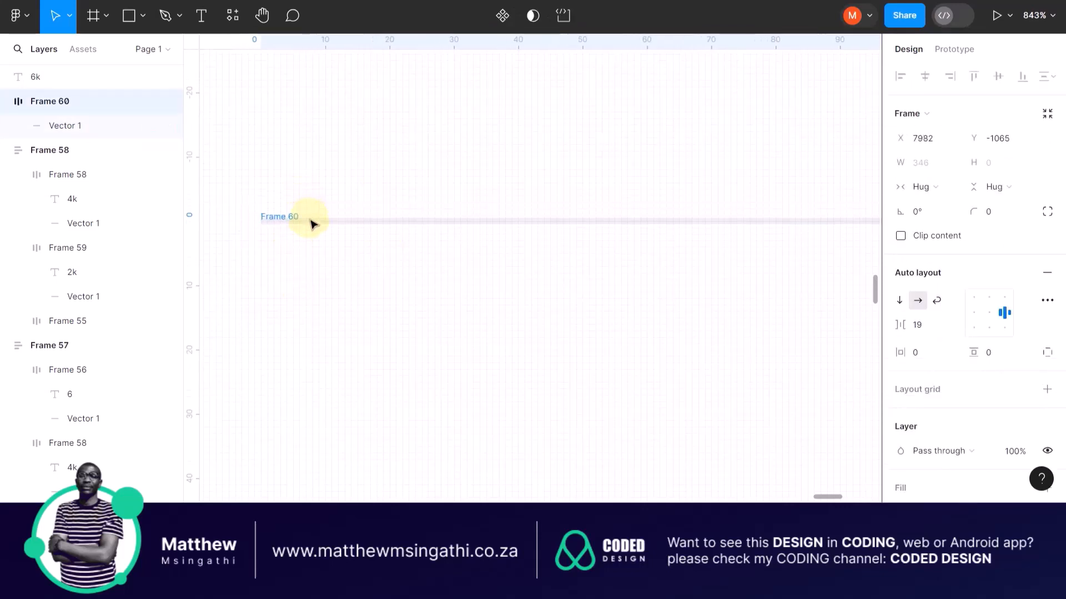
double_click(310, 222)
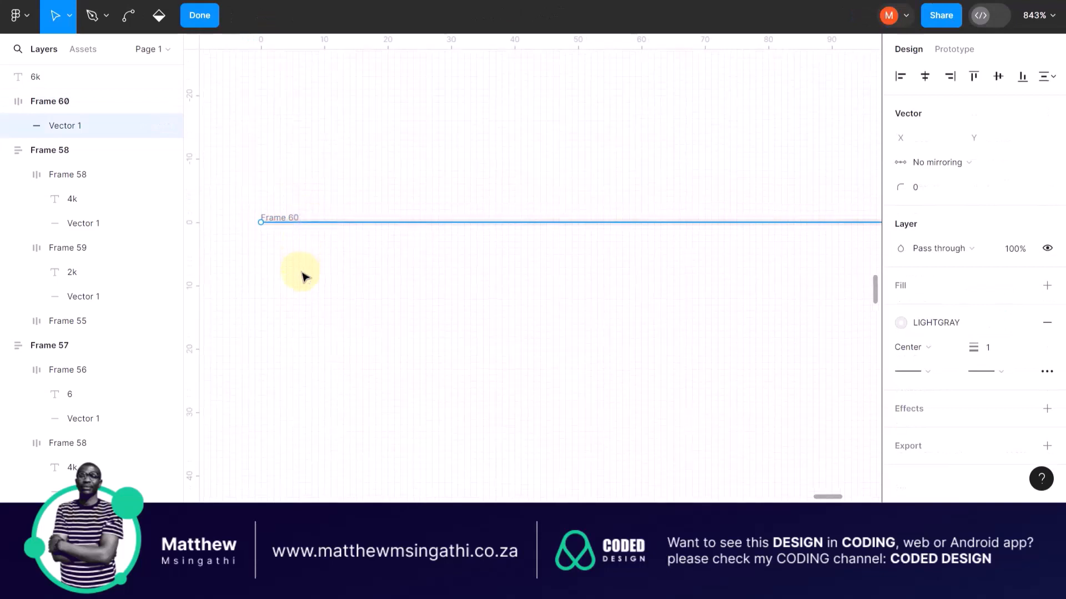
Step: Leave point editing and delete the leftover gridline frame below the 6k label
scroll(302, 275, down, 5)
scroll(439, 297, down, 3)
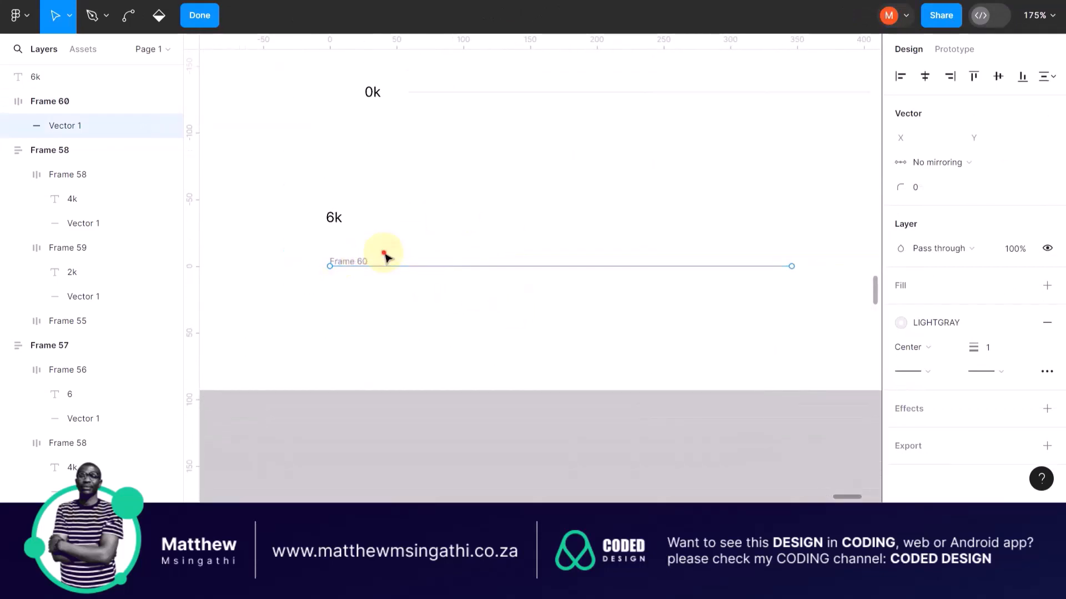
key(Escape)
key(Escape)
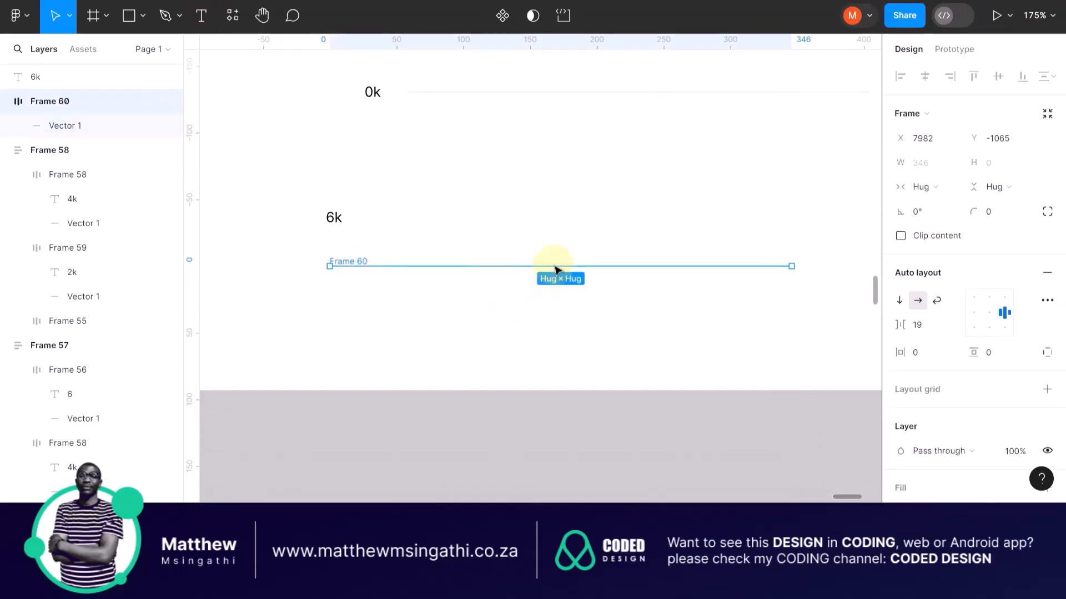
click(295, 248)
click(343, 267)
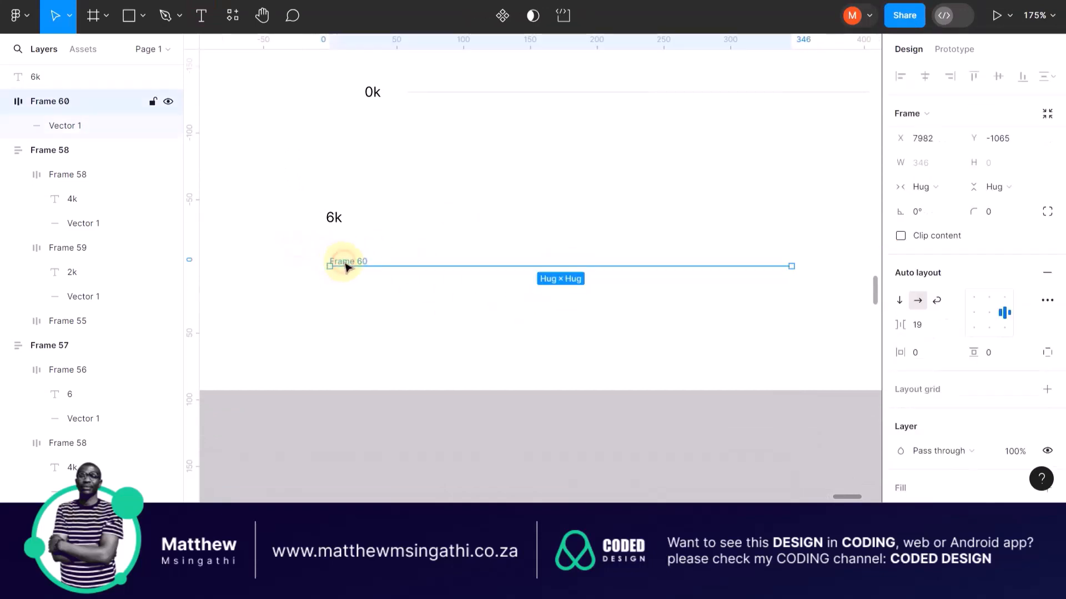
key(Delete)
Step: Draw a straight horizontal line about 190 px long with the Pen tool, starting just after the 6k label
scroll(367, 186, up, 5)
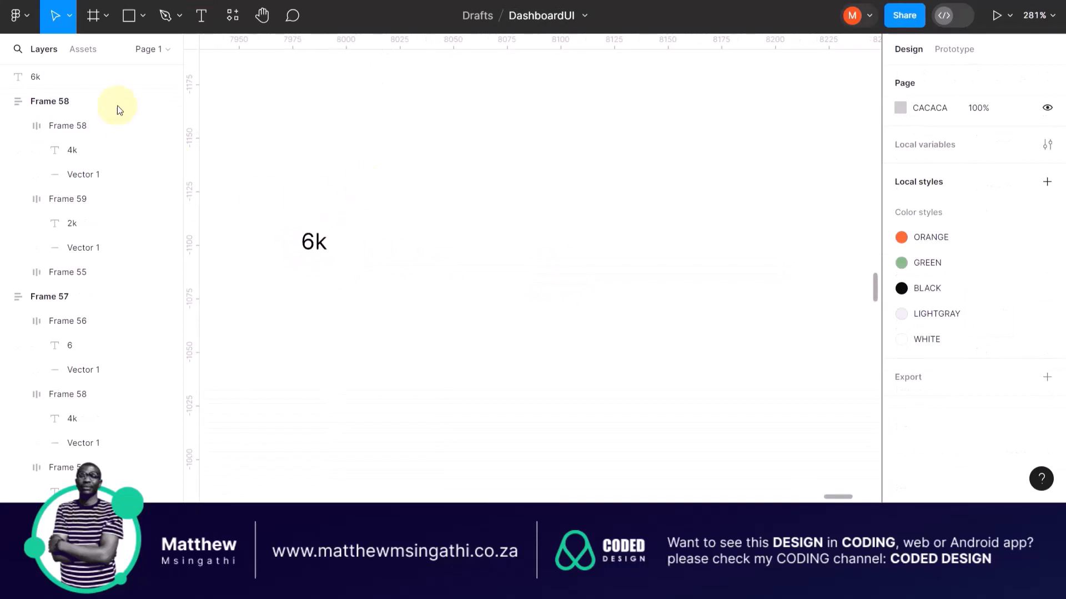
click(165, 15)
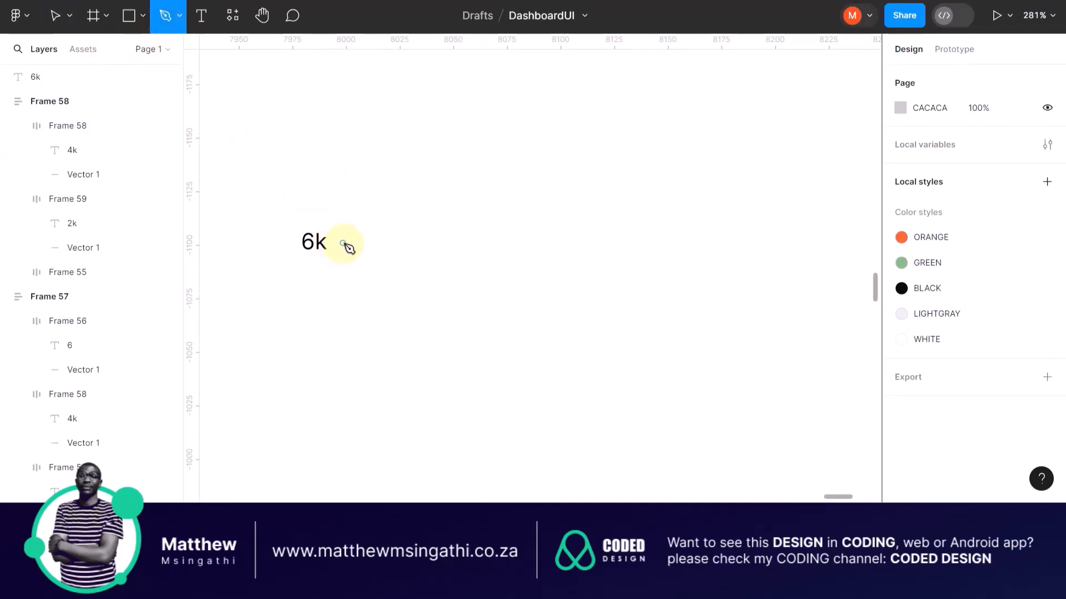
click(343, 243)
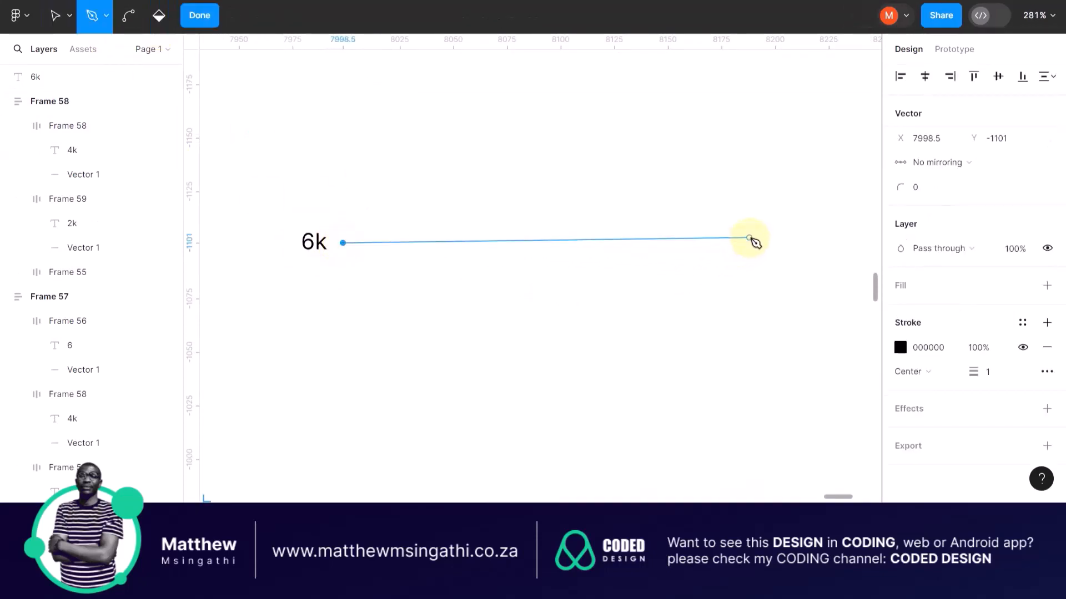
click(752, 243)
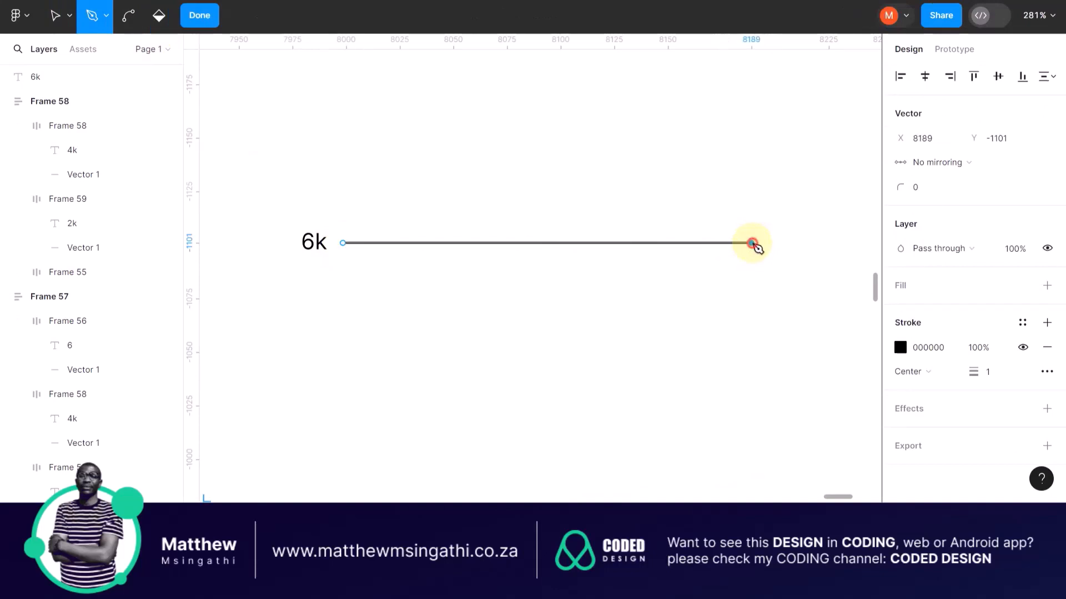
key(Escape)
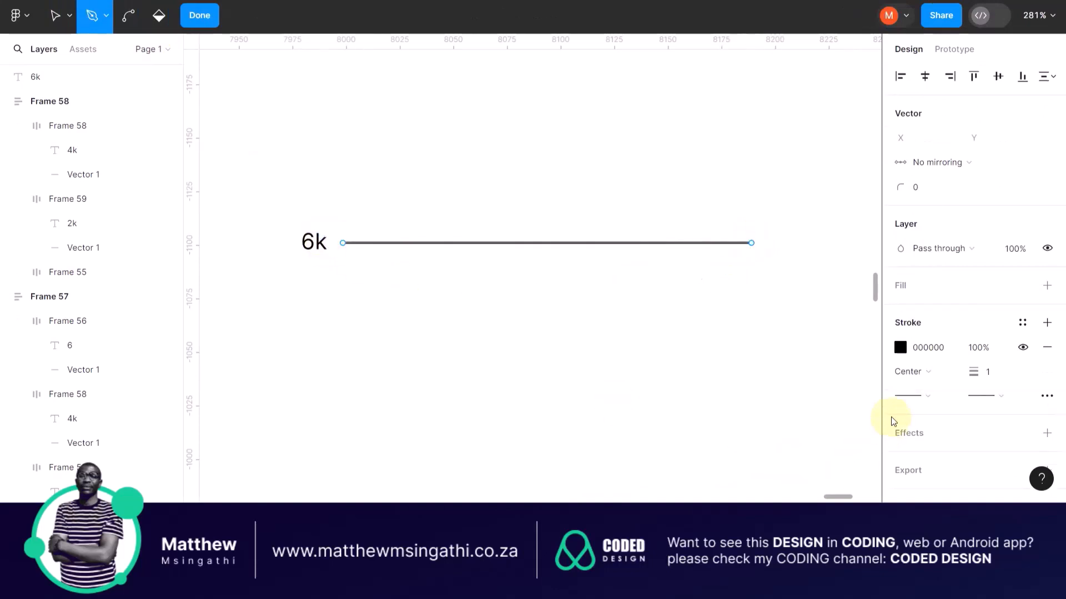
click(899, 348)
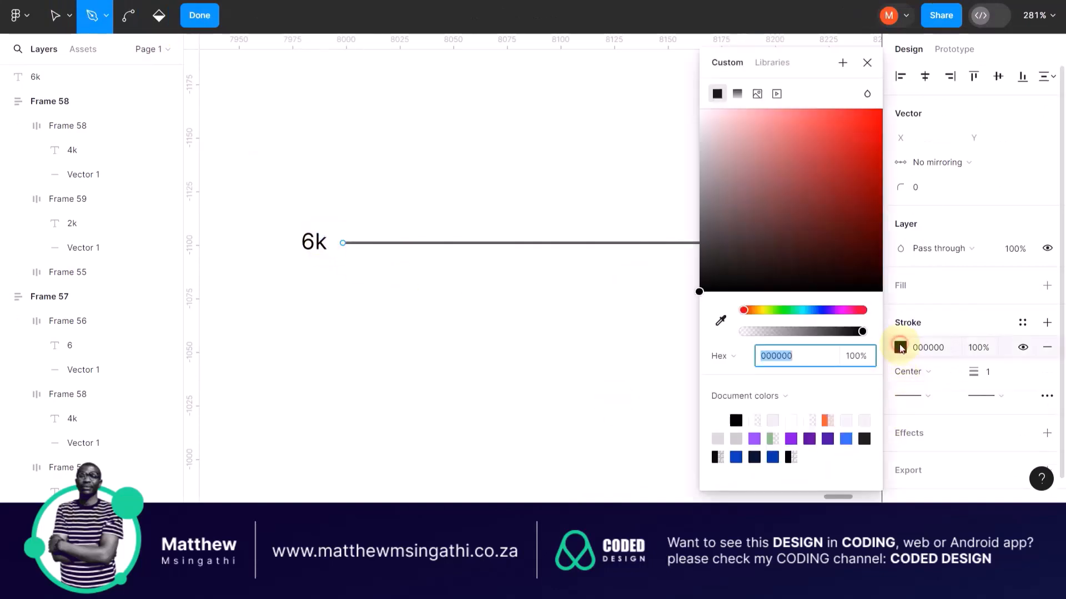
click(583, 320)
click(54, 15)
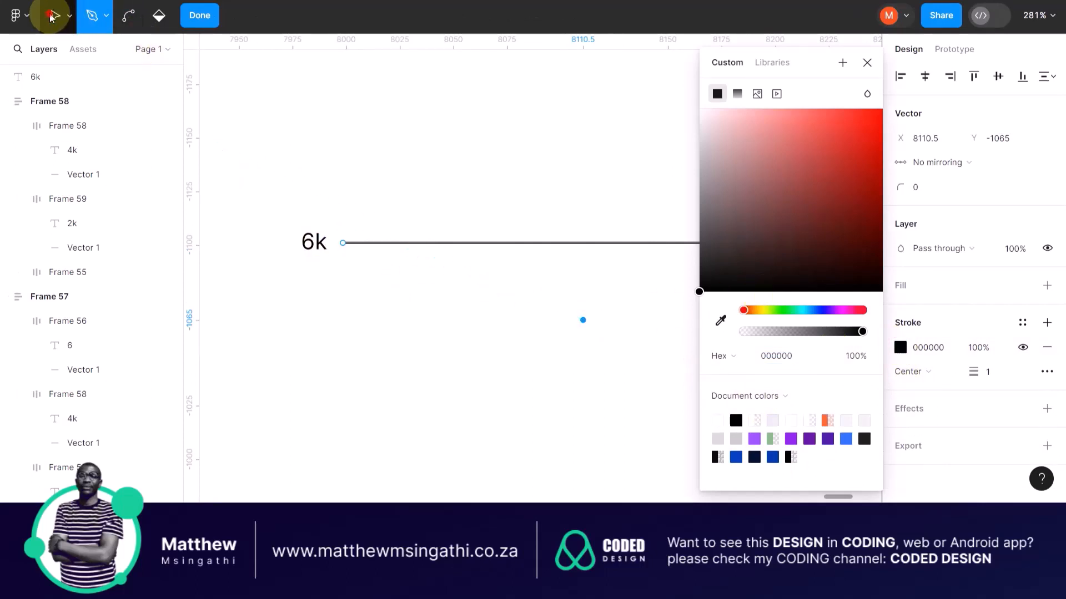
click(584, 291)
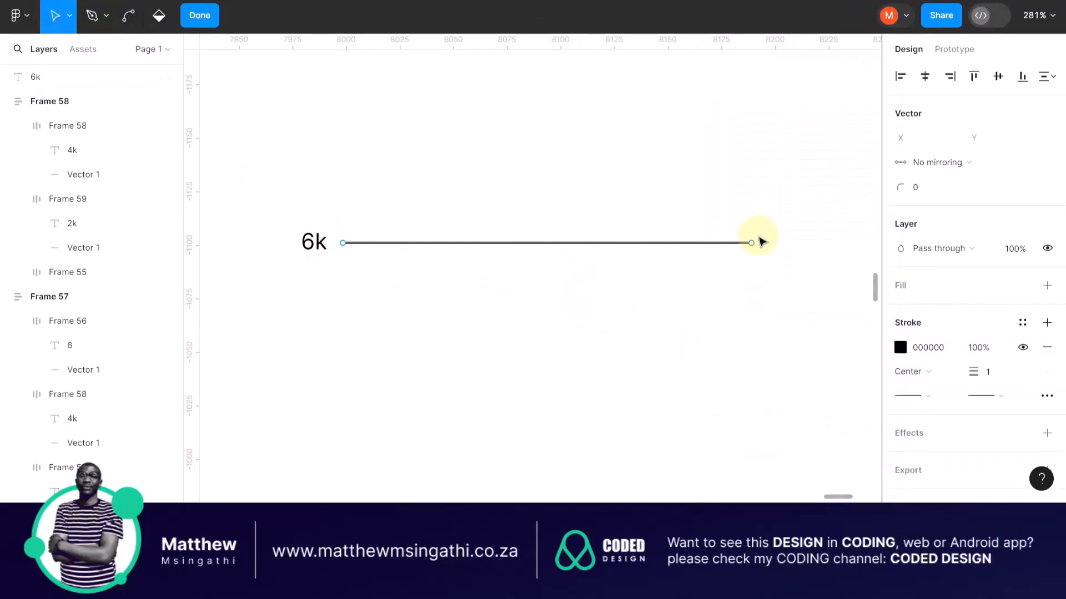
Step: Replace the new line's black stroke with the LIGHTGRAY color style and finish vector editing
click(1048, 348)
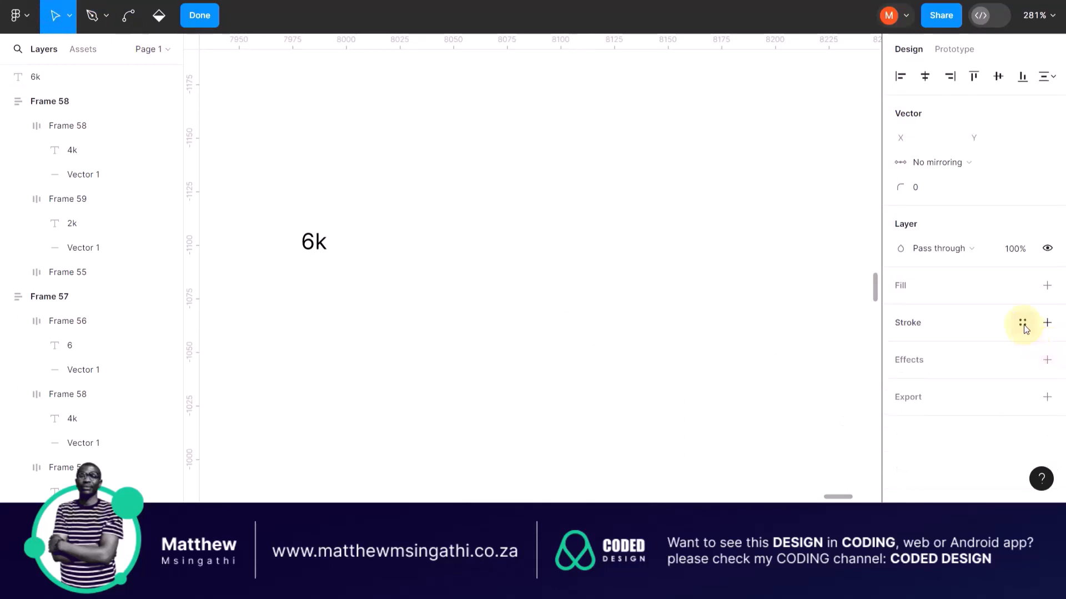
click(1023, 323)
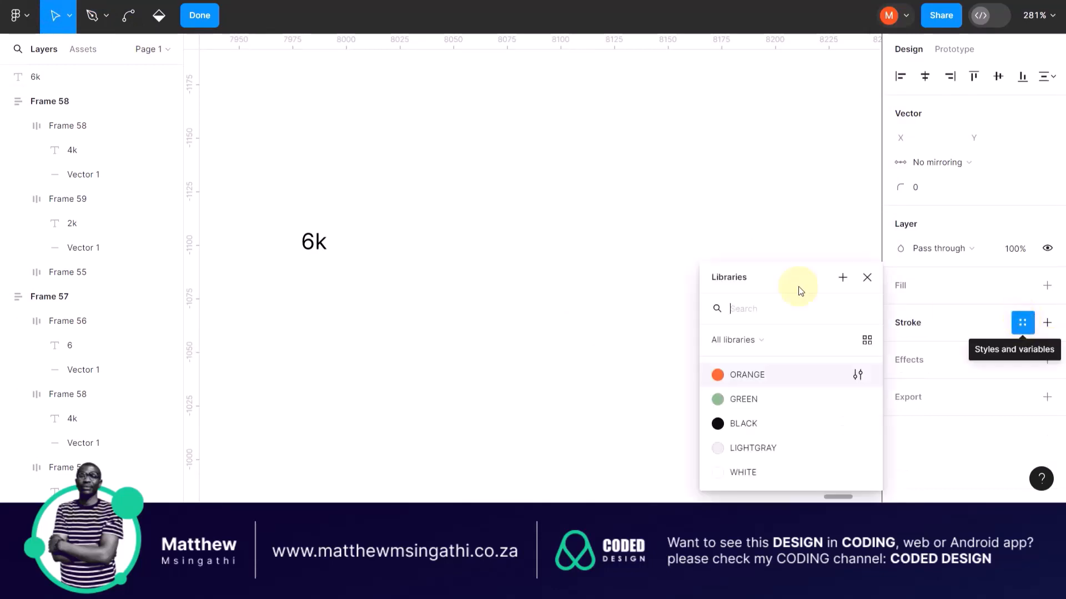
click(718, 445)
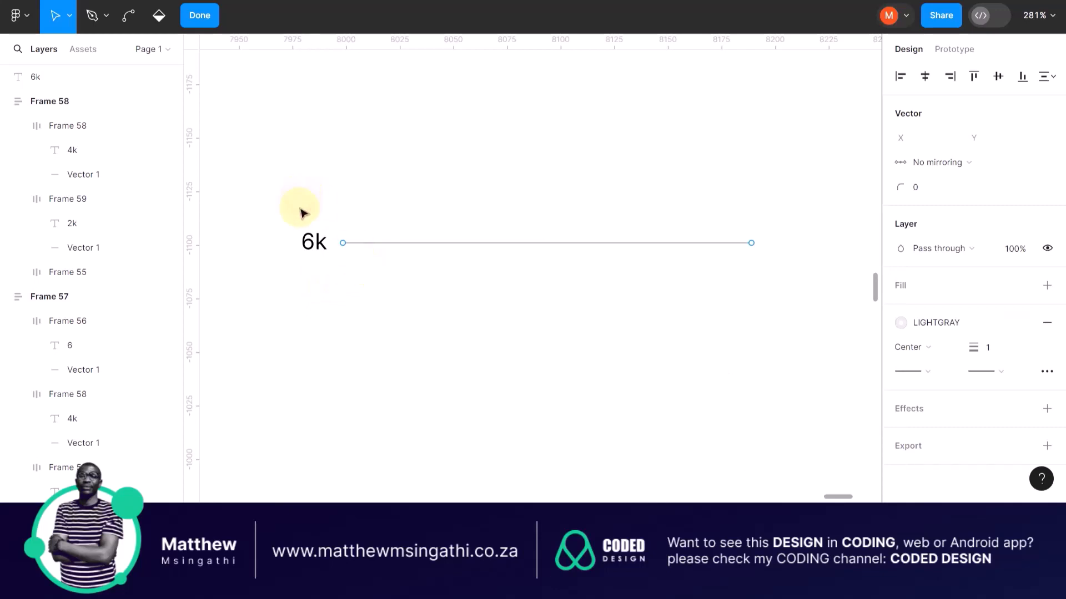
key(Escape)
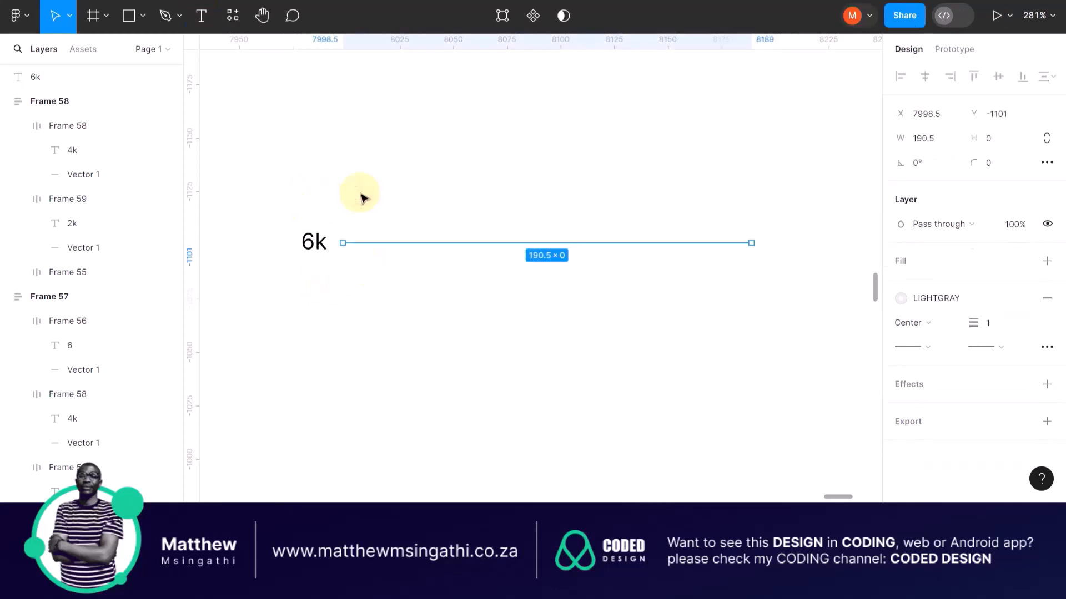
Step: Wrap the 6k label and the new line in a horizontal auto layout frame and rename it Row
click(275, 190)
drag(274, 187, 435, 284)
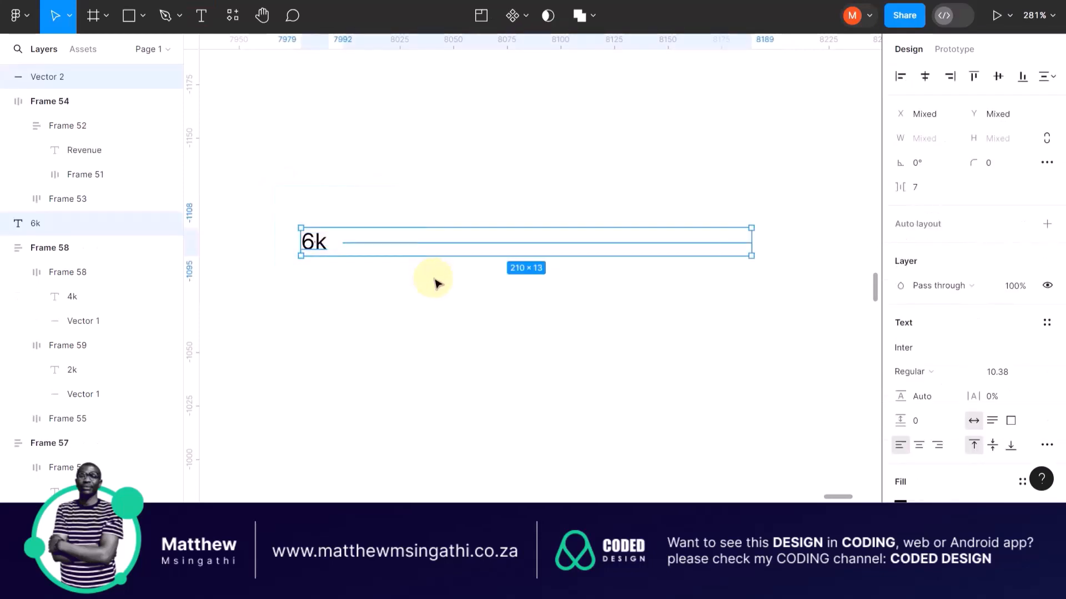
key(shift+a)
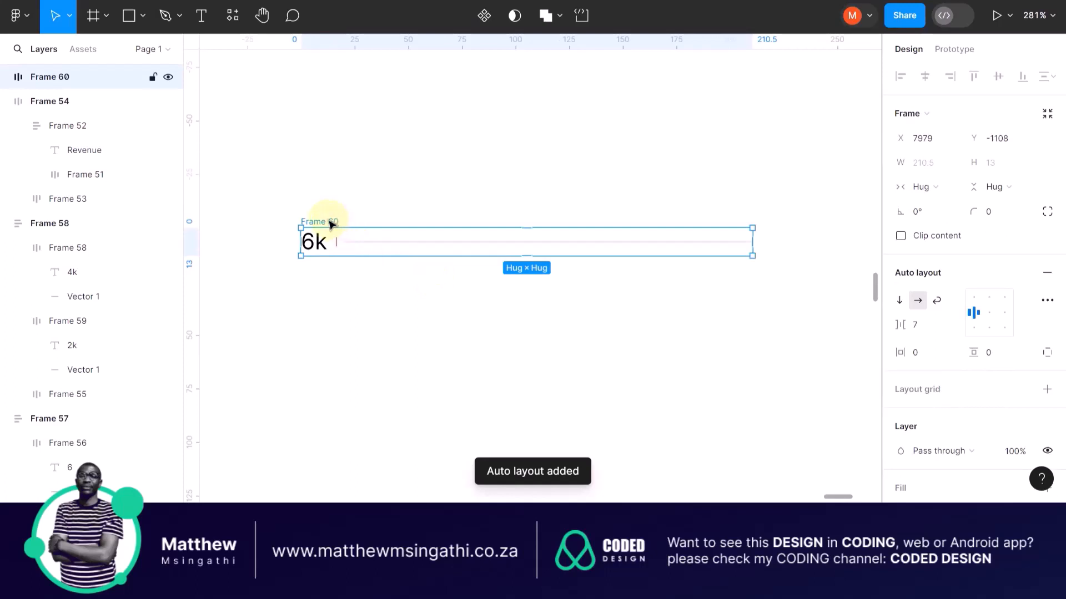
double_click(327, 222)
text(Row)
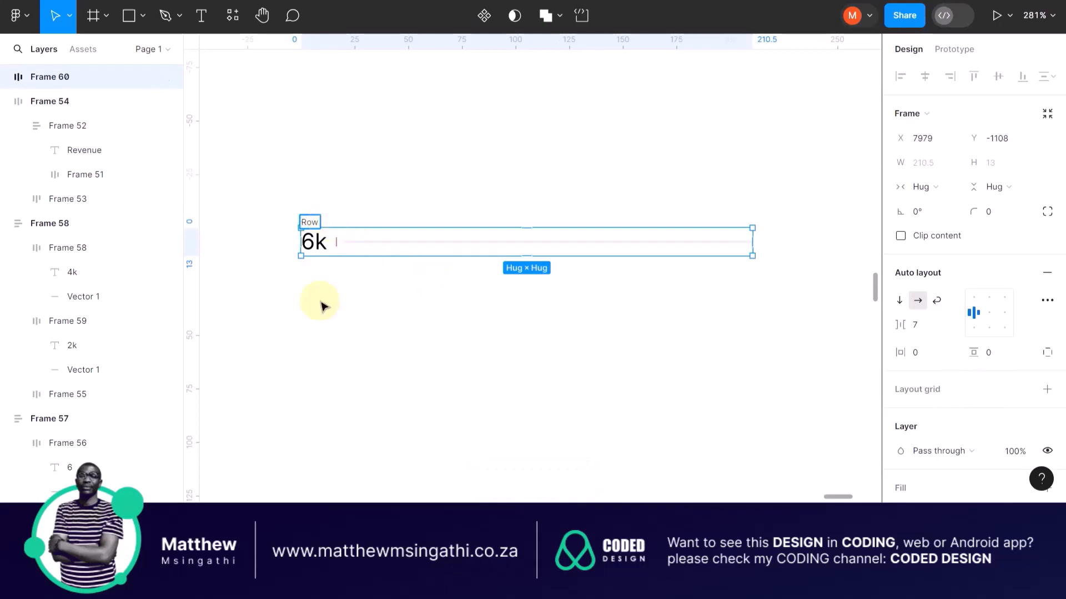
click(331, 369)
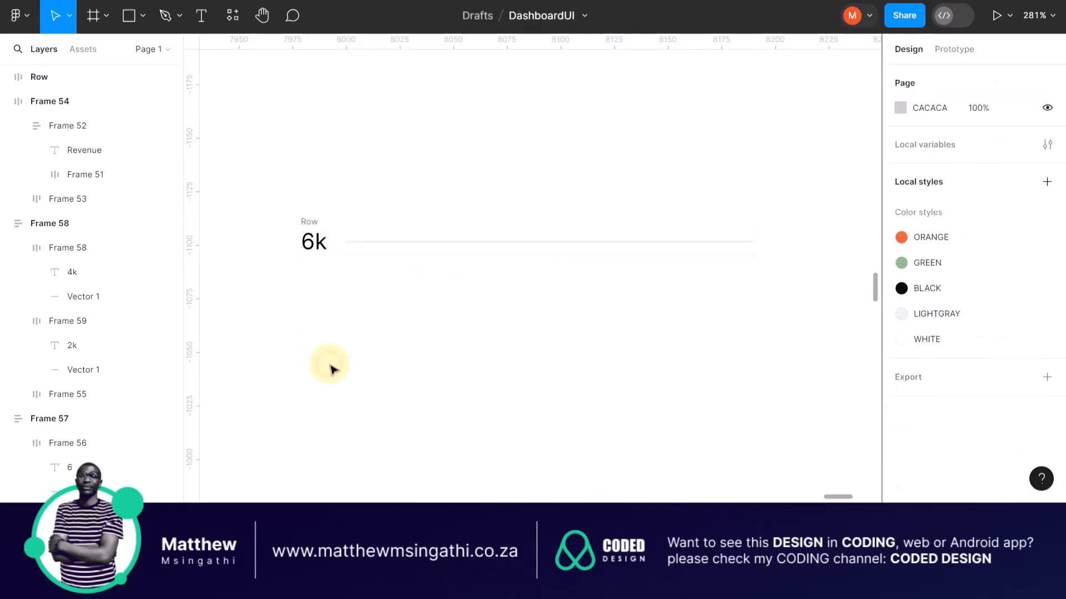
Step: Test the row's spacing by inserting the letters "rr" into the 6k label and removing them again
double_click(311, 243)
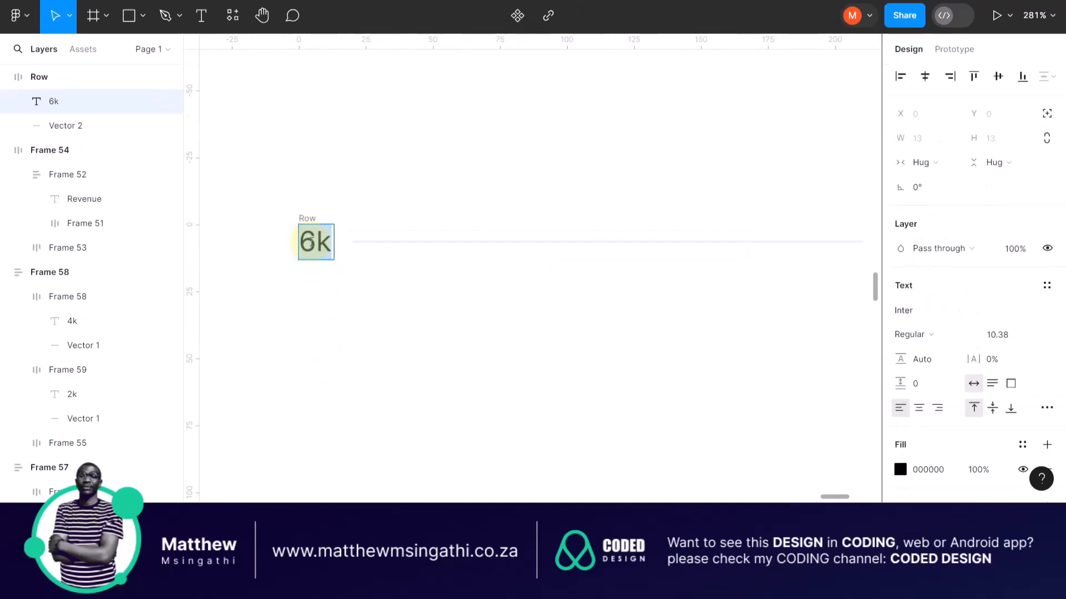
click(311, 243)
text(rr)
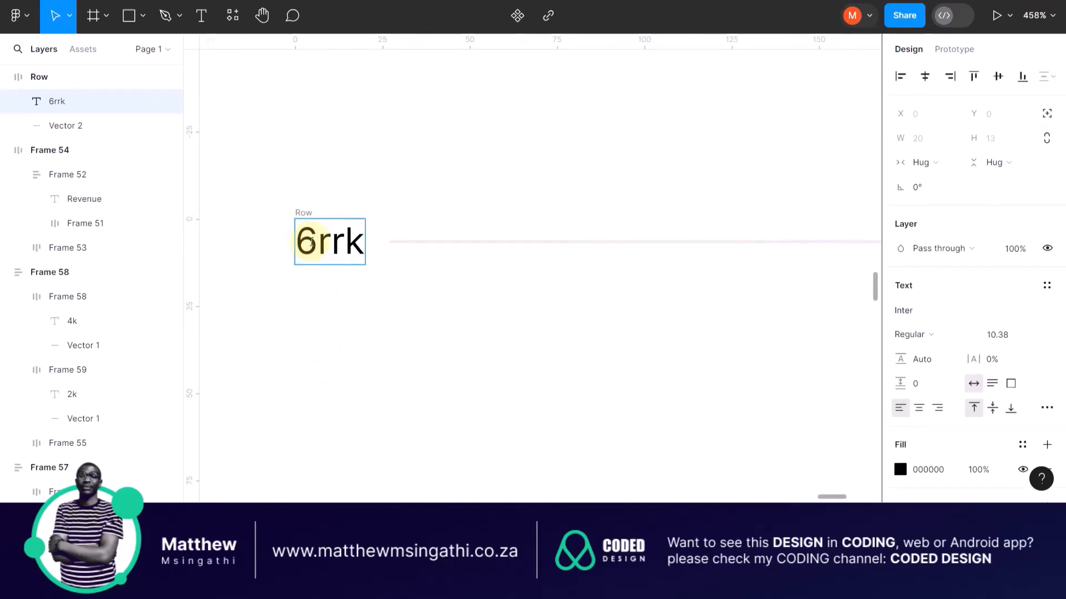
key(BackSpace)
key(BackSpace)
key(Escape)
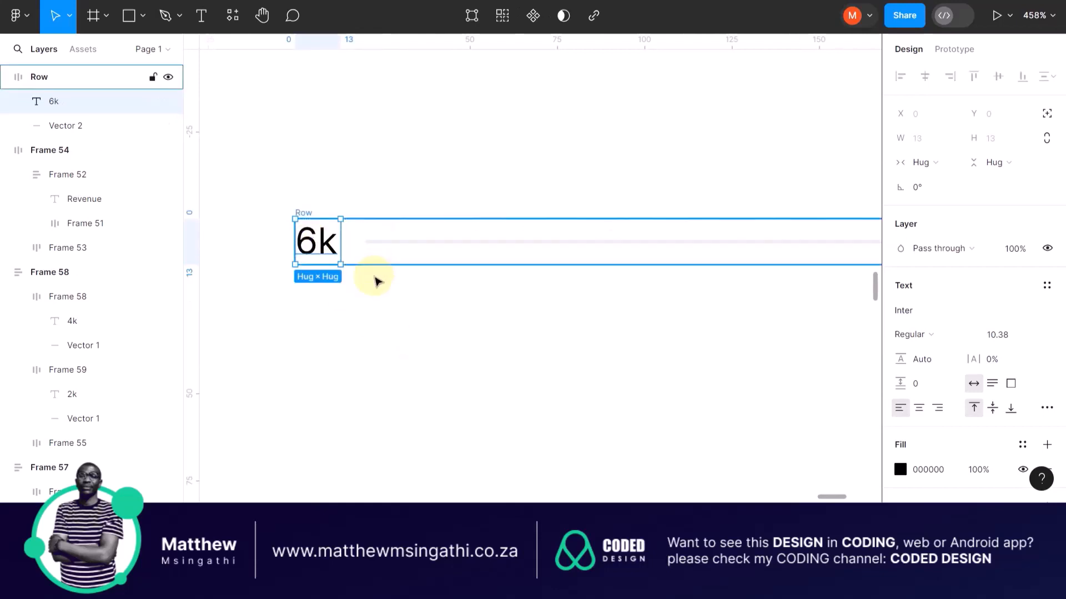
ctrl+scroll(375, 280, down, 5)
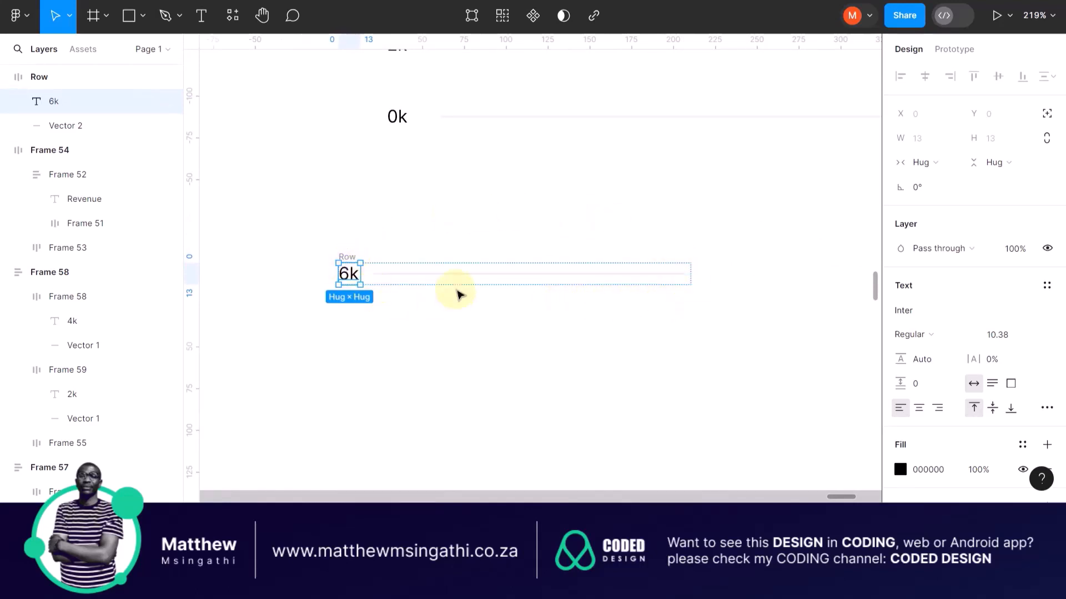
click(435, 332)
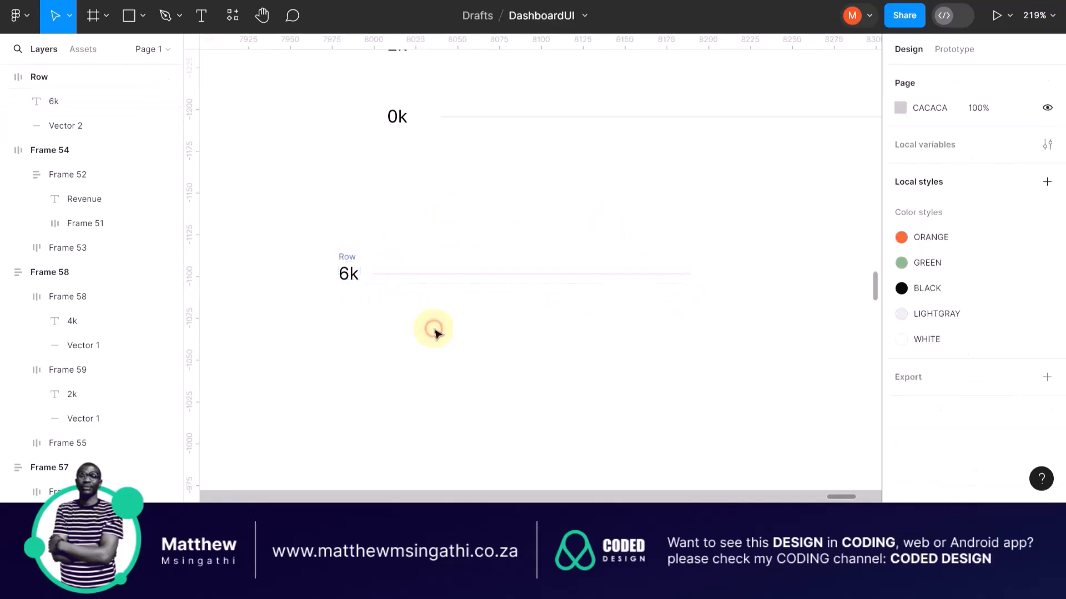
Step: Set the horizontal gap between the 6k label and the line in Row to Auto
click(350, 256)
scroll(368, 273, up, 3)
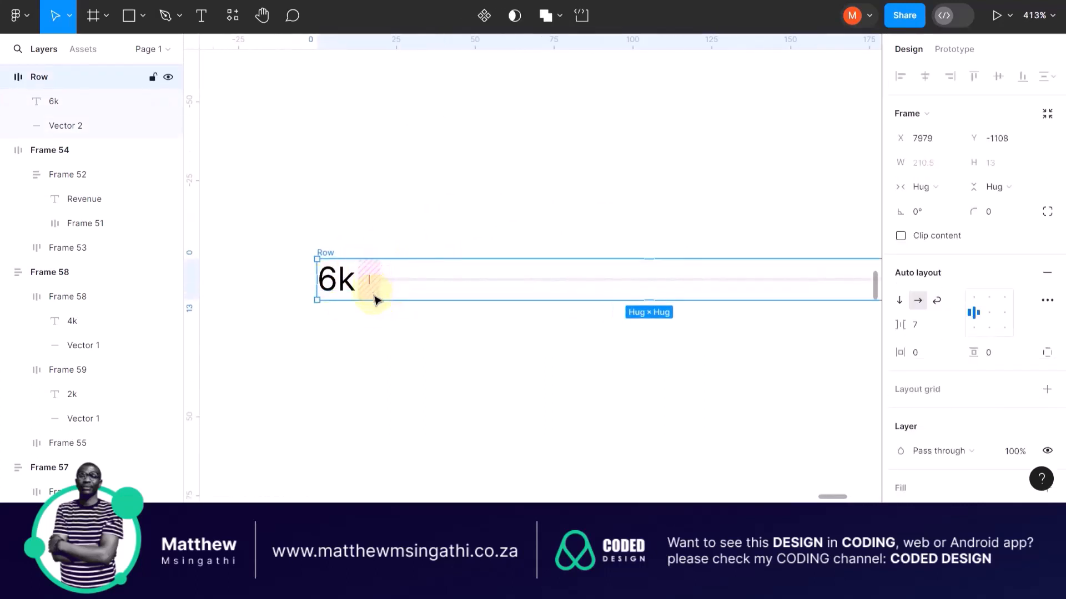
click(367, 281)
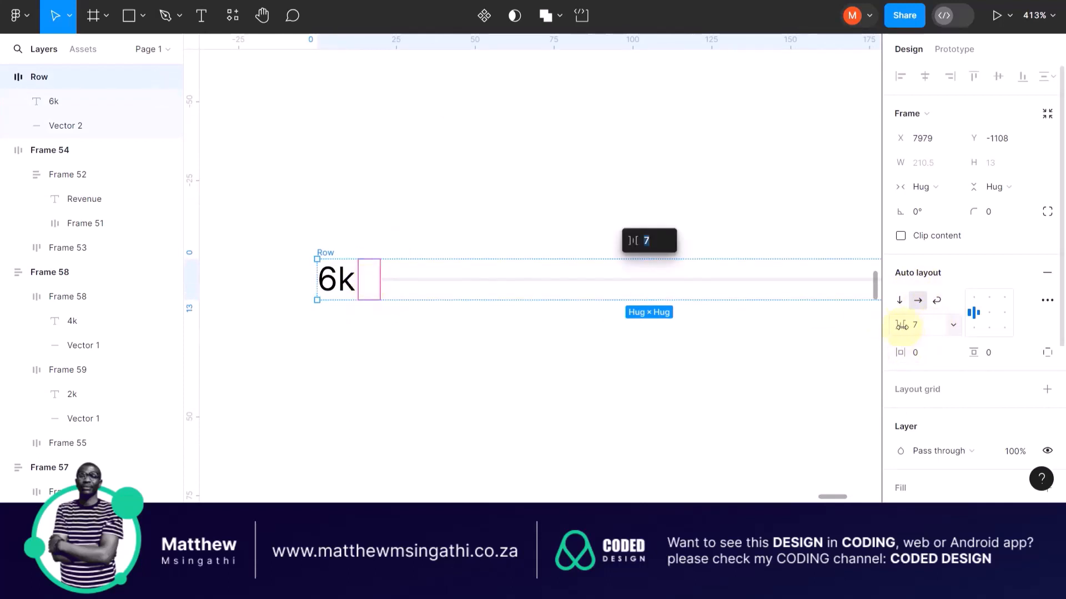
mouse_move(898, 326)
mouse_down()
mouse_move(972, 311)
mouse_move(896, 325)
mouse_up()
click(953, 324)
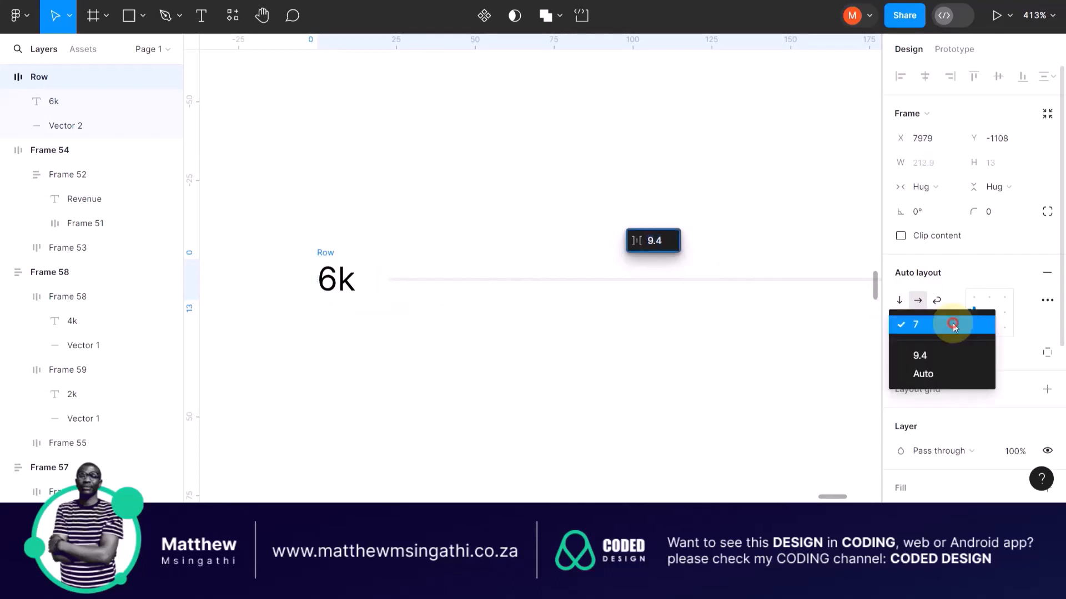
click(917, 376)
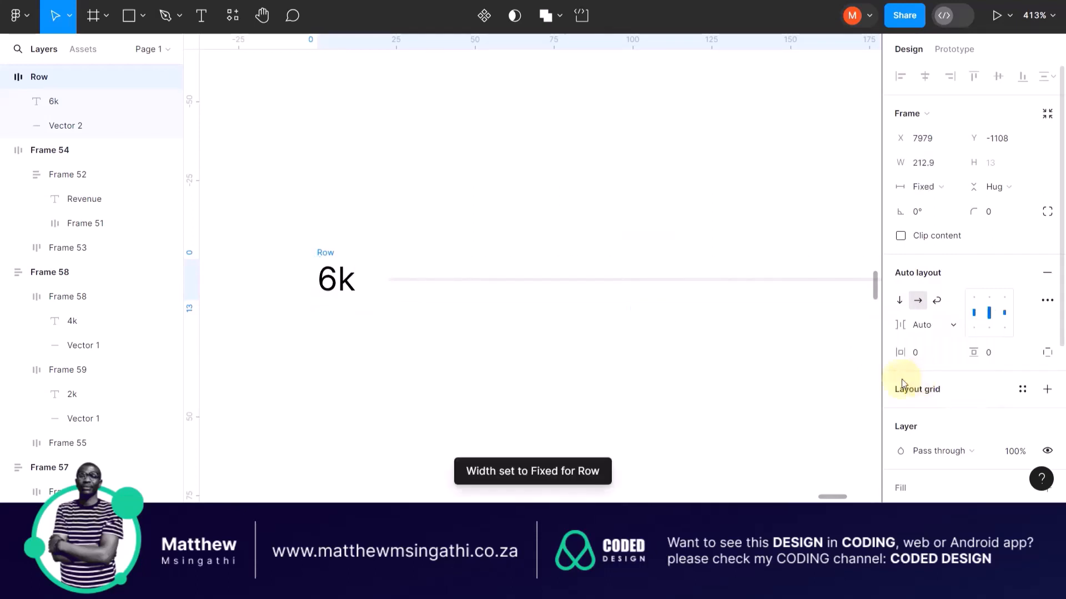
click(393, 300)
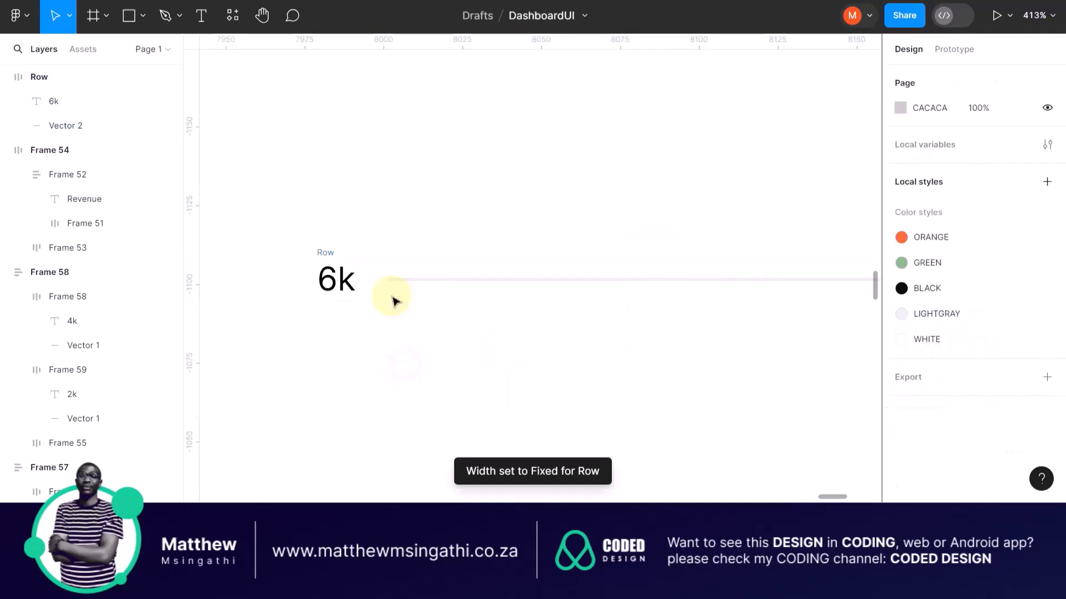
Step: Test the Auto spacing with the extra letters "bn" in the 6k label, and change the label to 4k
double_click(334, 283)
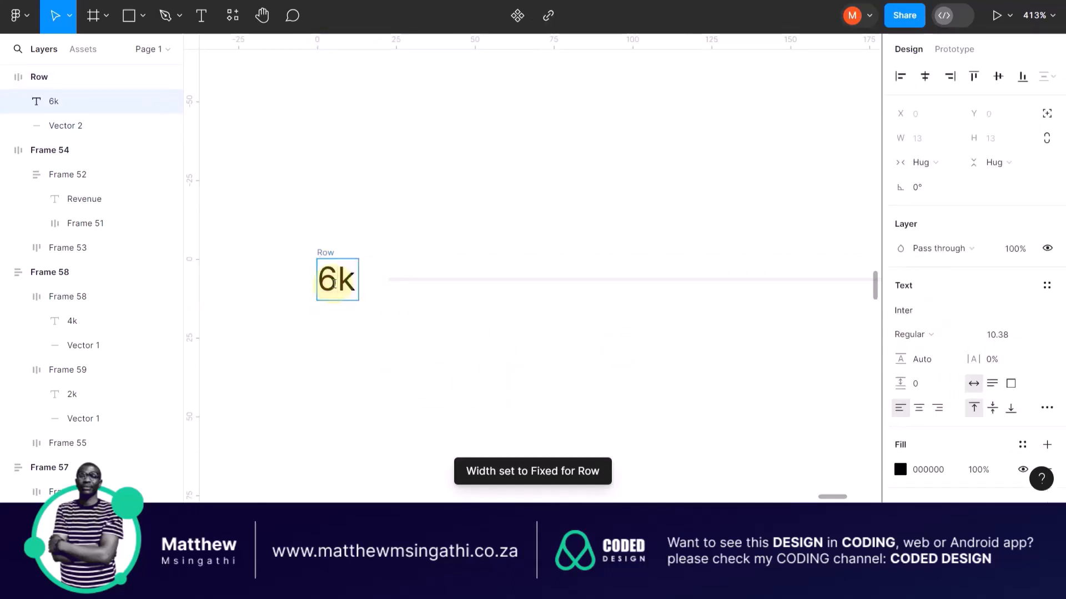
text(bn)
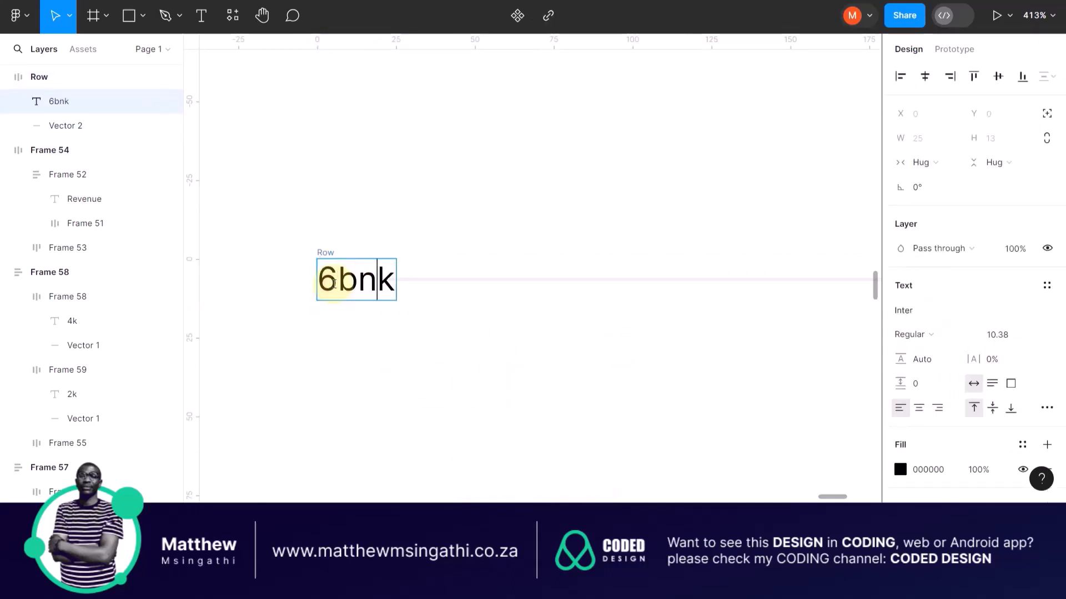
key(BackSpace)
key(BackSpace)
key(BackSpace)
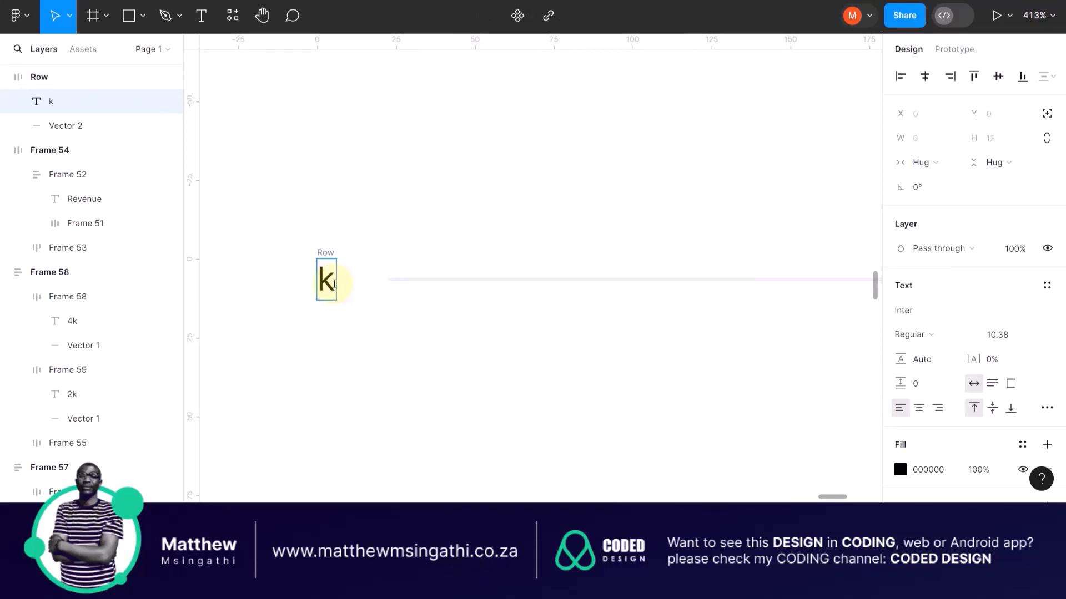
text(4)
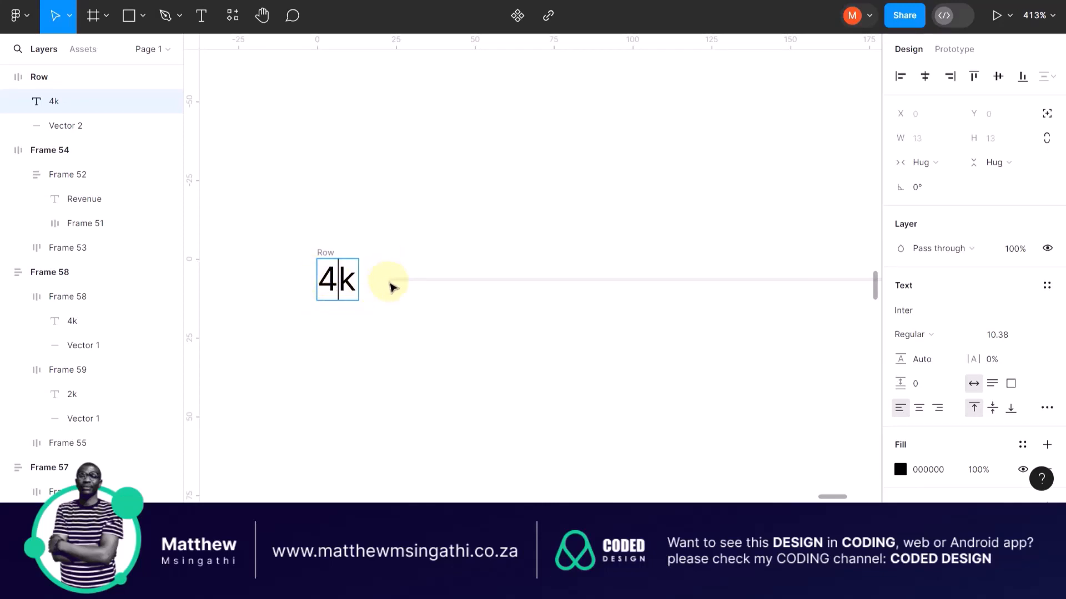
key(Escape)
key(Escape)
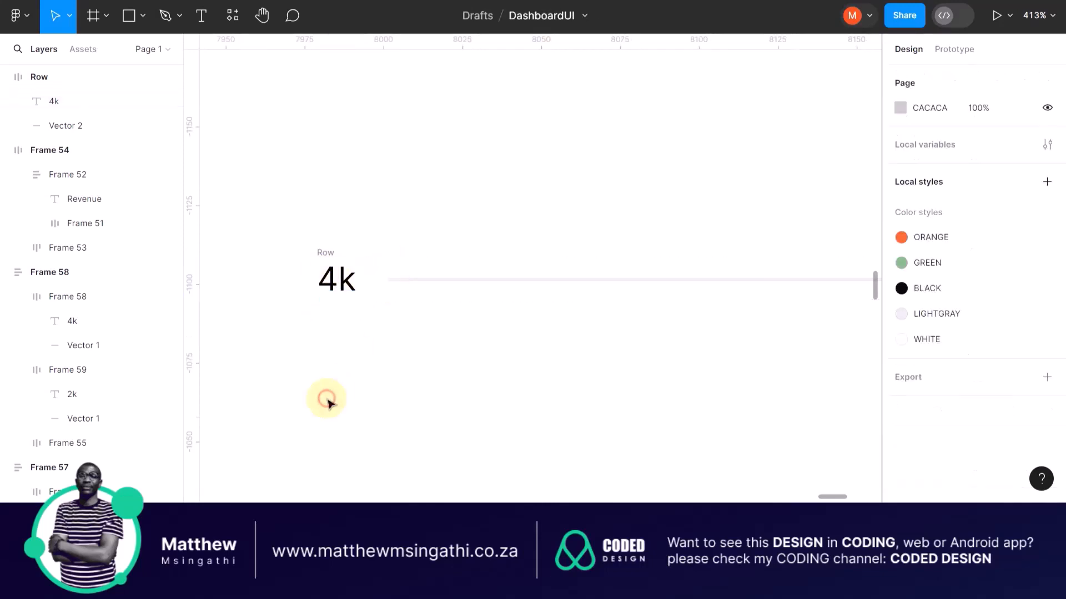
scroll(345, 369, down, 3)
scroll(344, 368, up, 1)
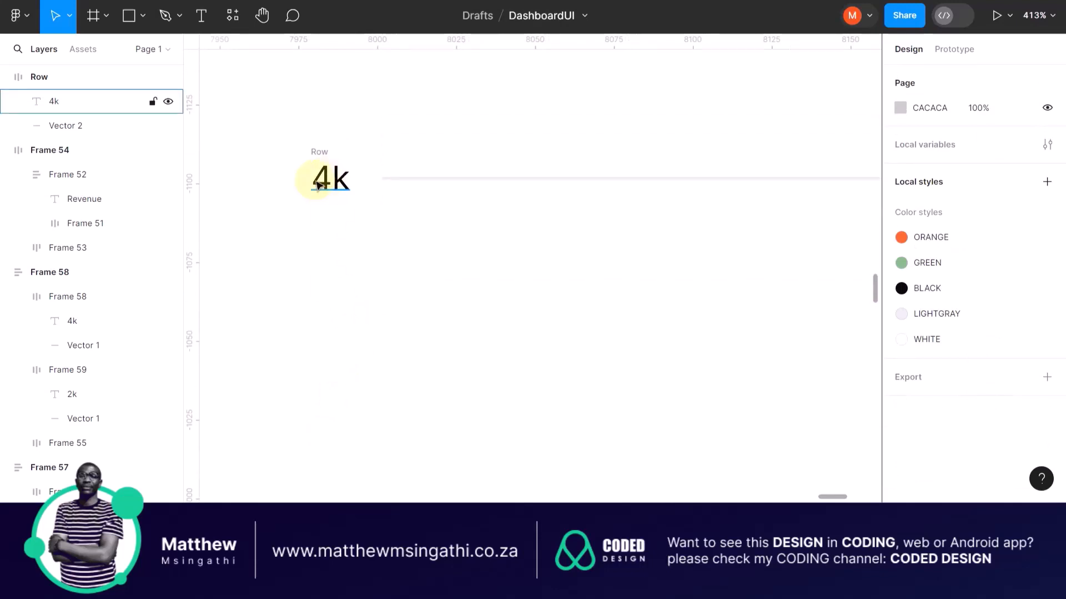
Step: Wrap Row in a vertical auto layout frame with an item gap of 0 and horizontal padding of 0
click(319, 152)
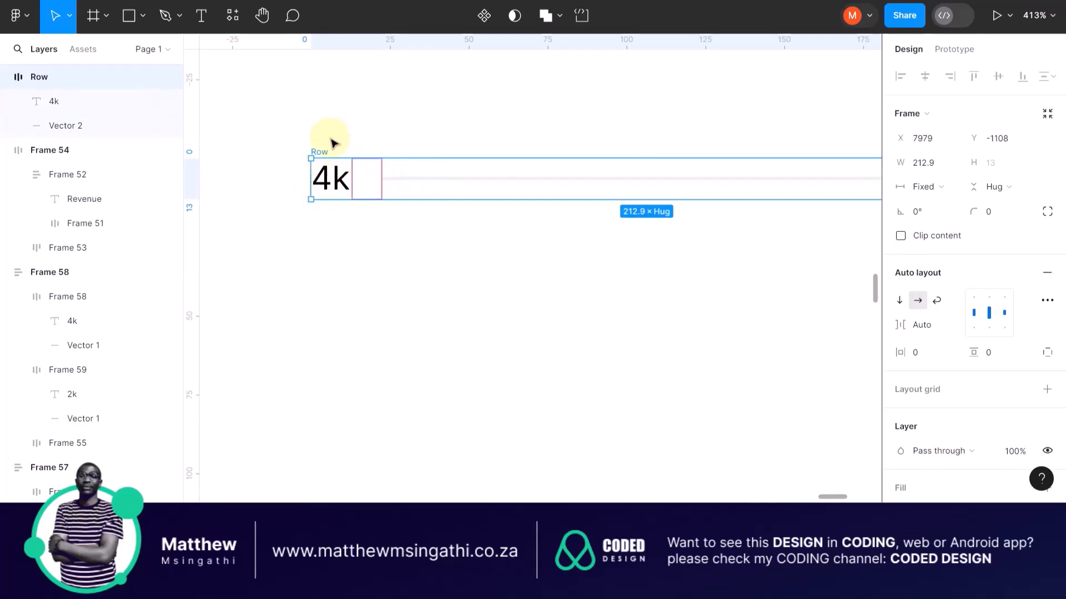
click(317, 152)
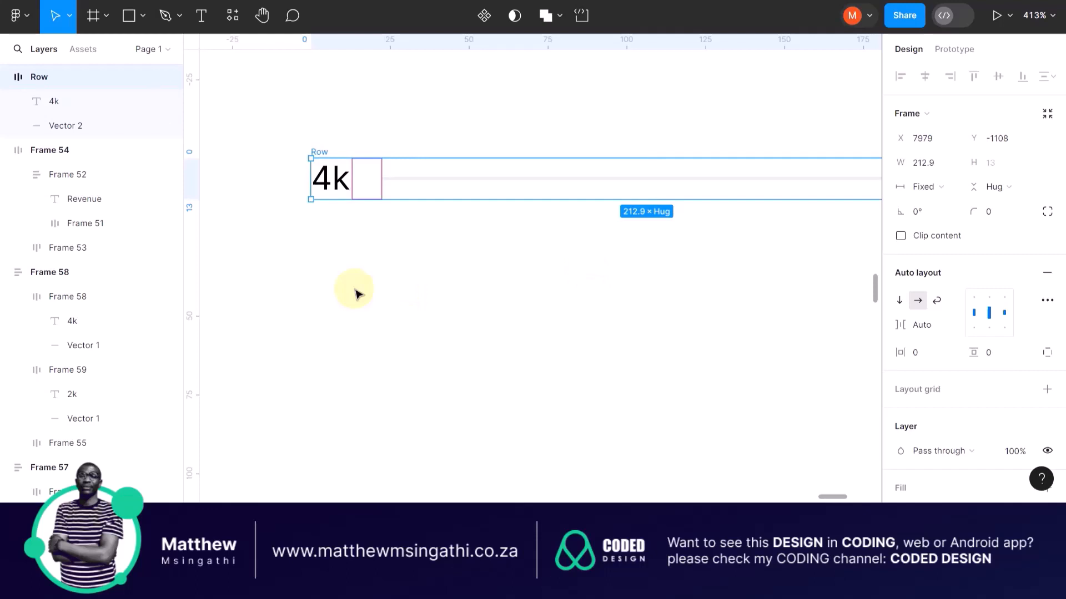
key(shift+a)
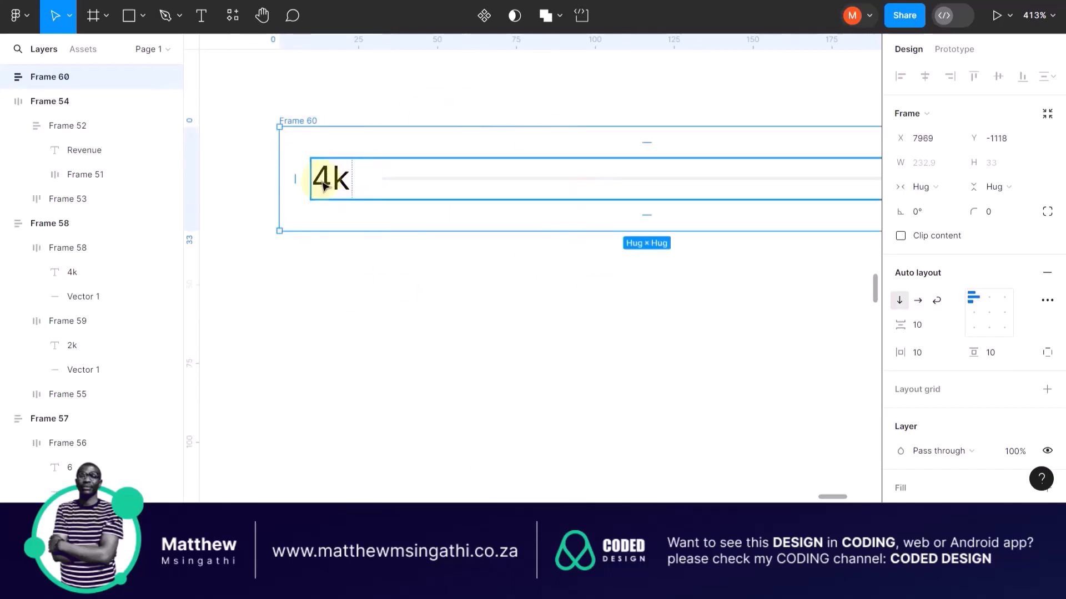
scroll(335, 198, up, 2)
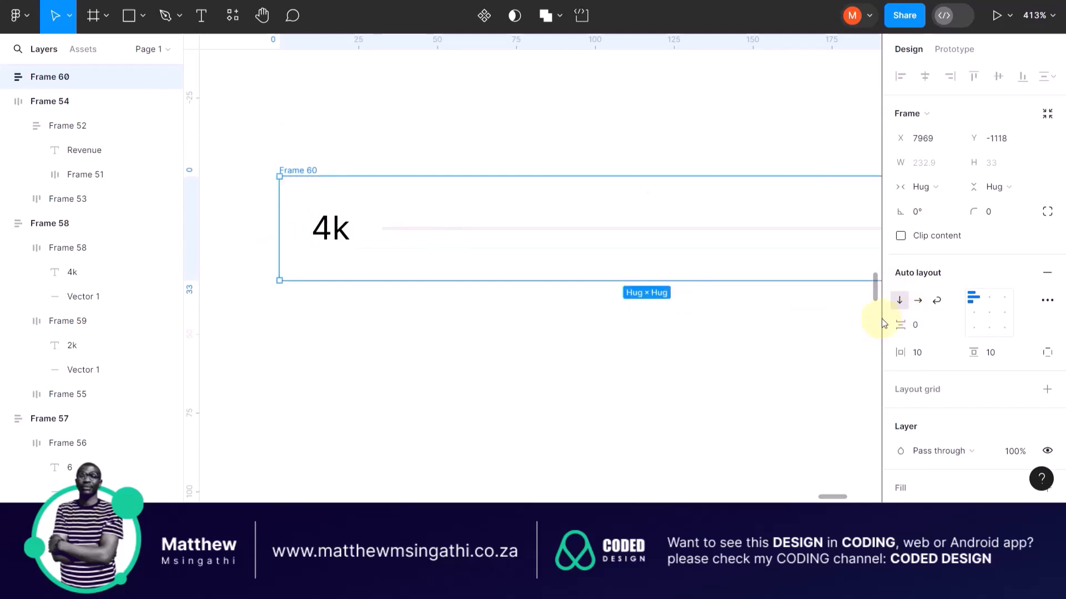
click(919, 358)
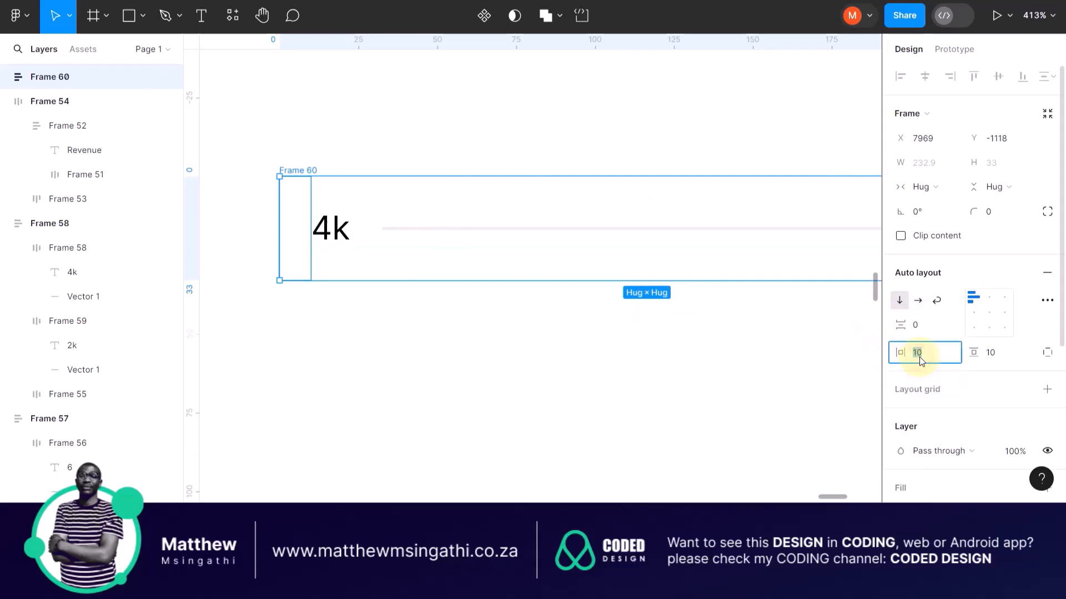
text(0)
key(Return)
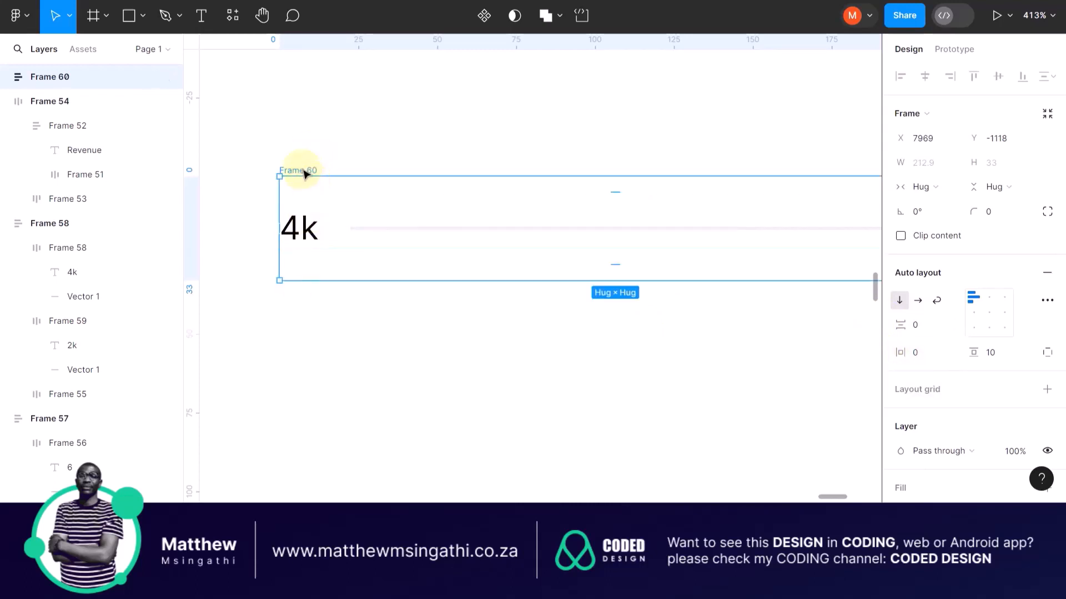
Step: Add a light pink DFCBCB fill to the frame around the 4k row
scroll(978, 390, down, 3)
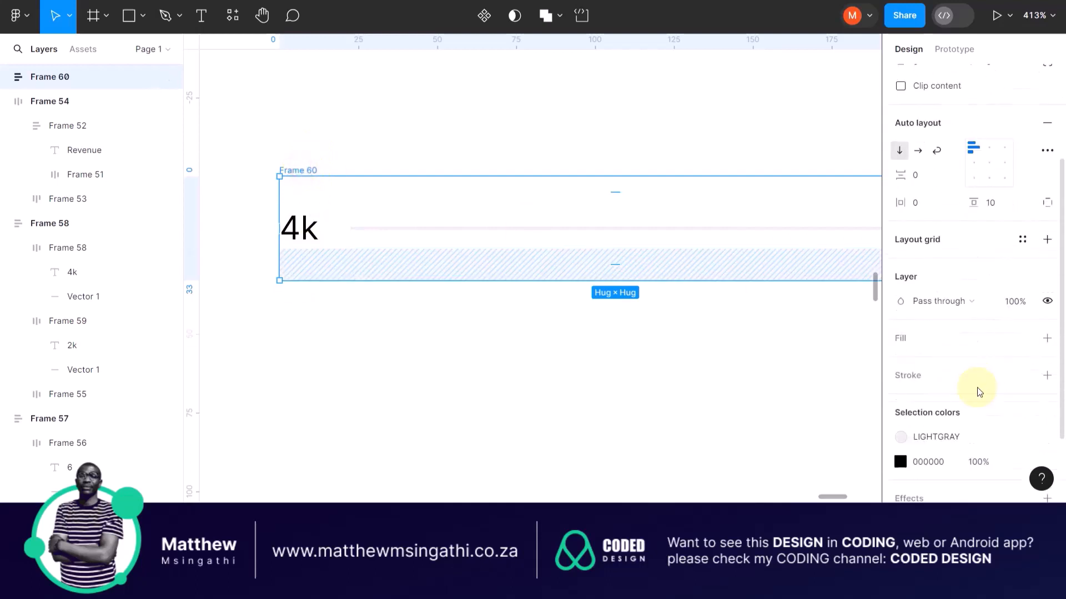
click(1047, 327)
click(898, 354)
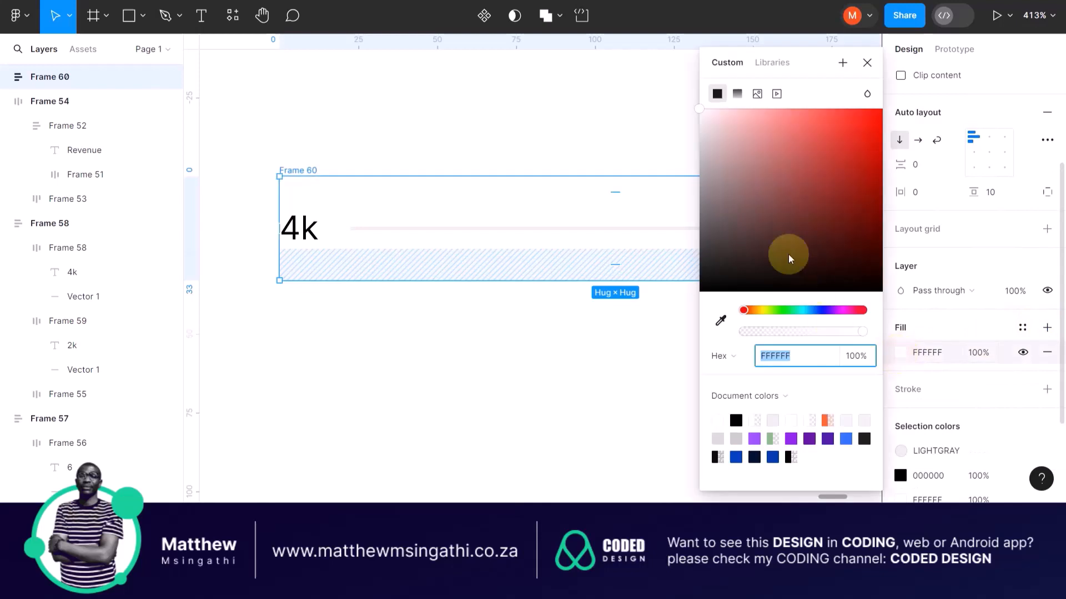
click(716, 133)
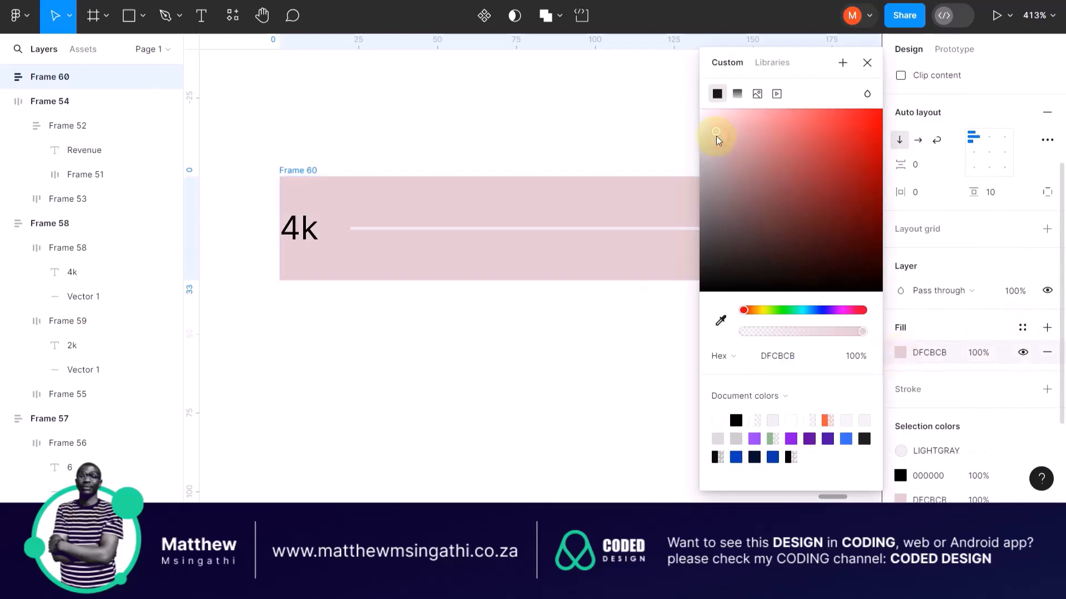
click(480, 375)
Step: Set the pink frame's auto layout alignment to left and vertically centered
click(296, 172)
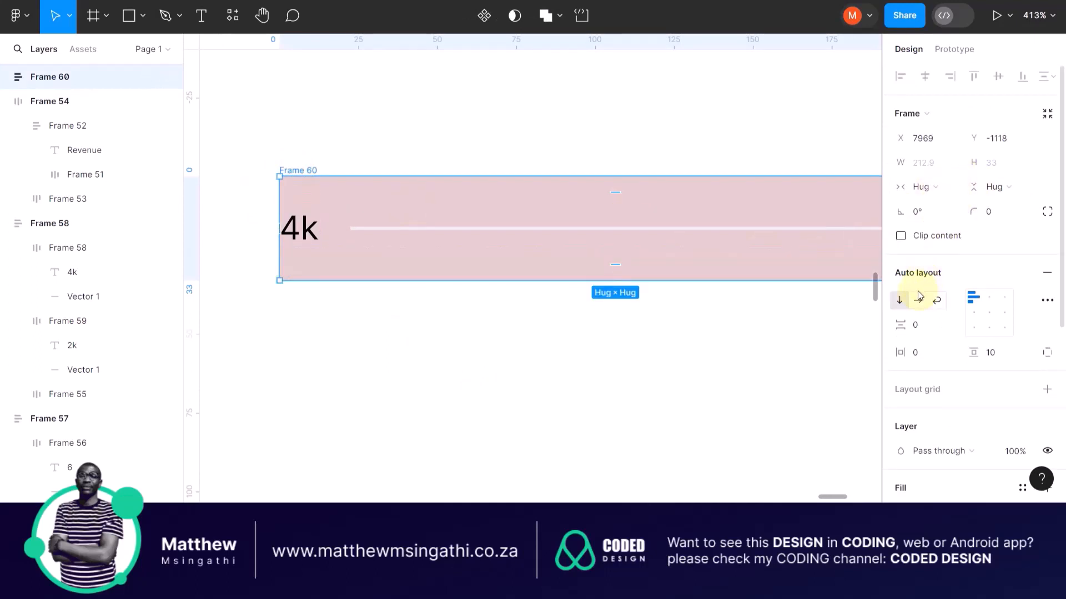
click(989, 313)
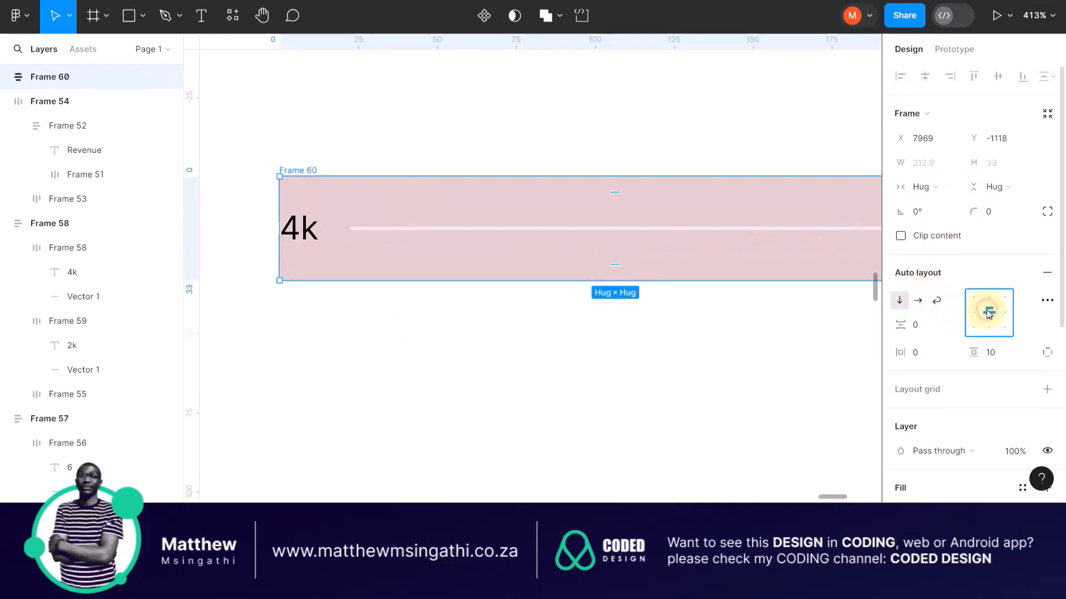
click(973, 314)
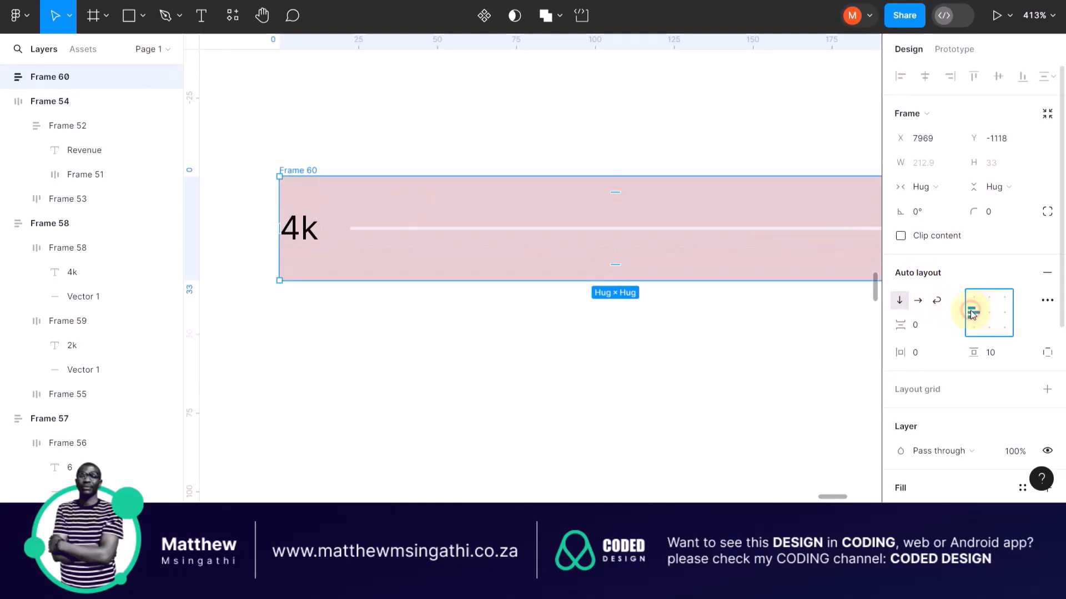
scroll(917, 292, down, 4)
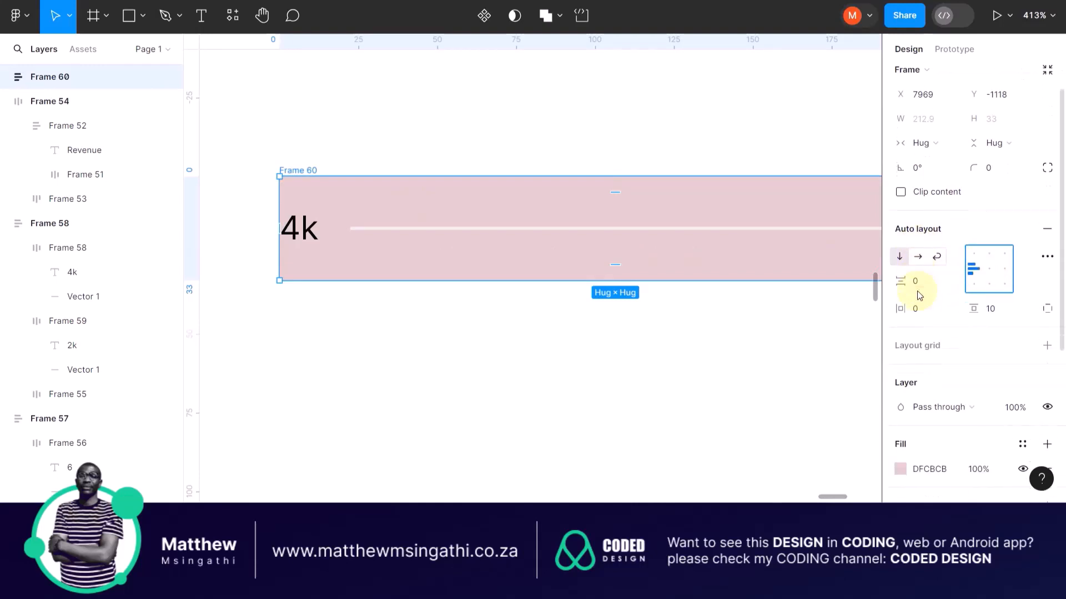
scroll(917, 290, down, 1)
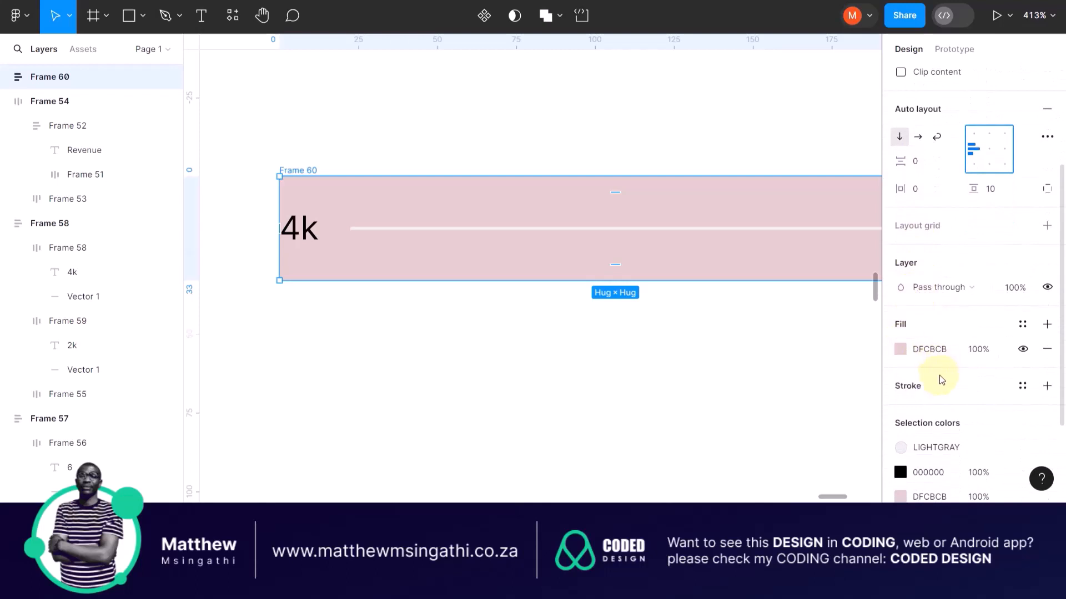
Step: Set the pink frame's vertical padding to 0 and deselect it
click(620, 266)
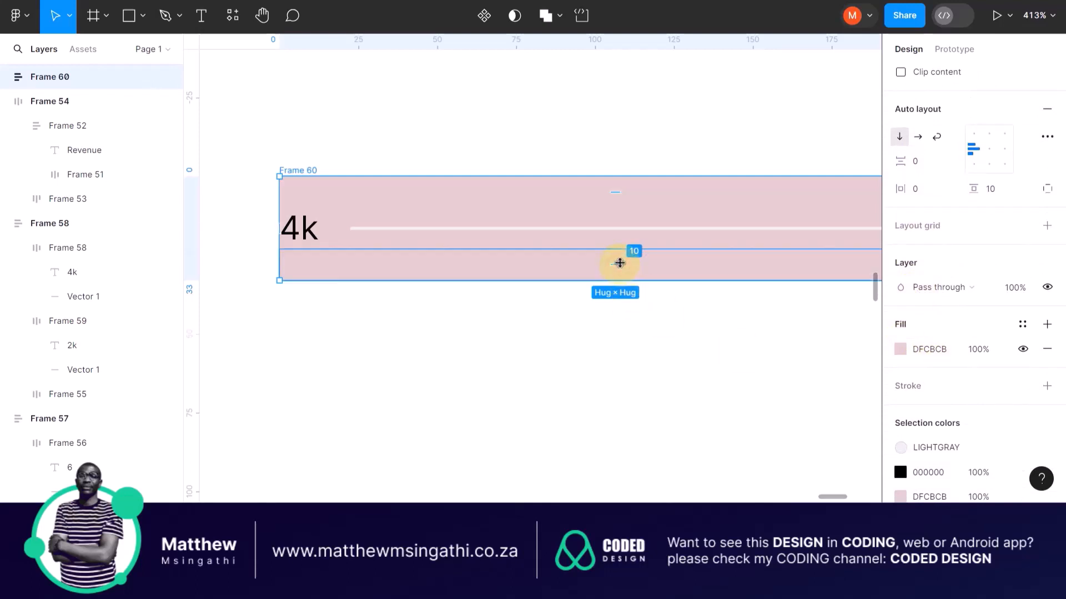
drag(620, 263, 619, 257)
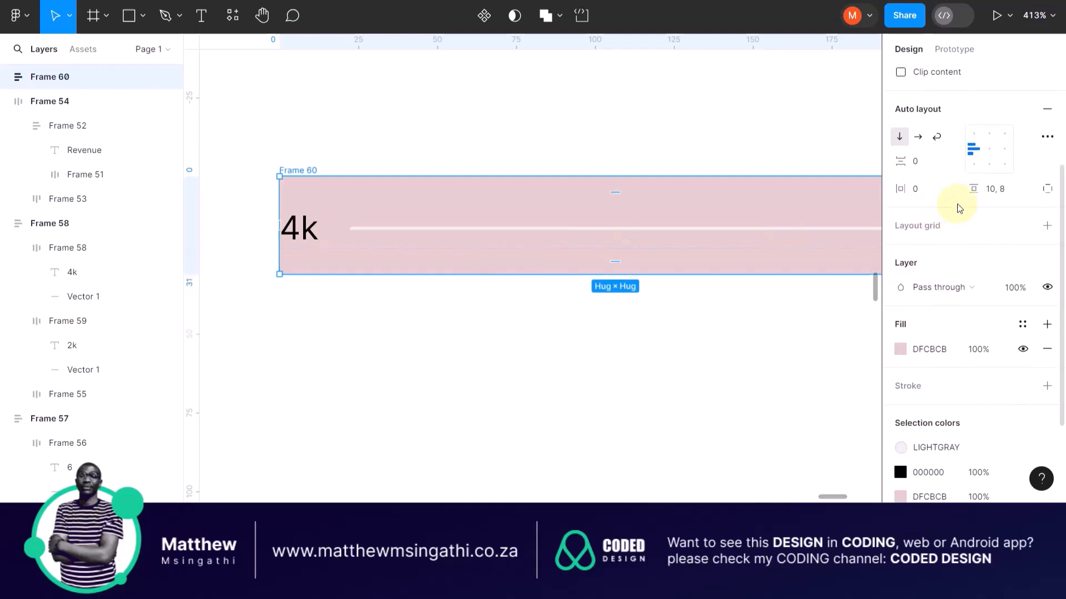
click(990, 193)
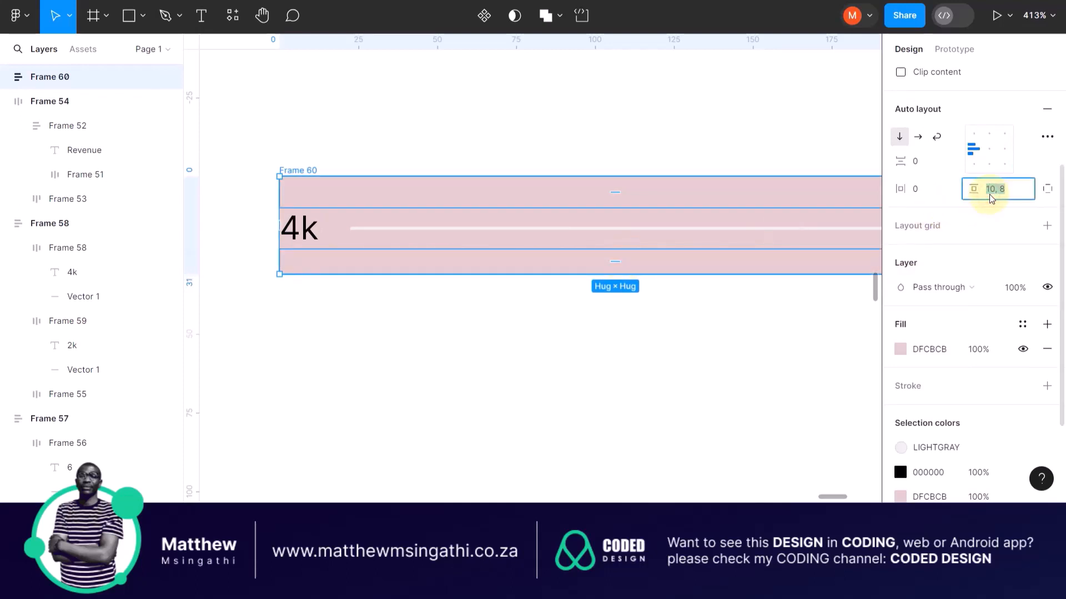
text(0)
key(Return)
click(498, 335)
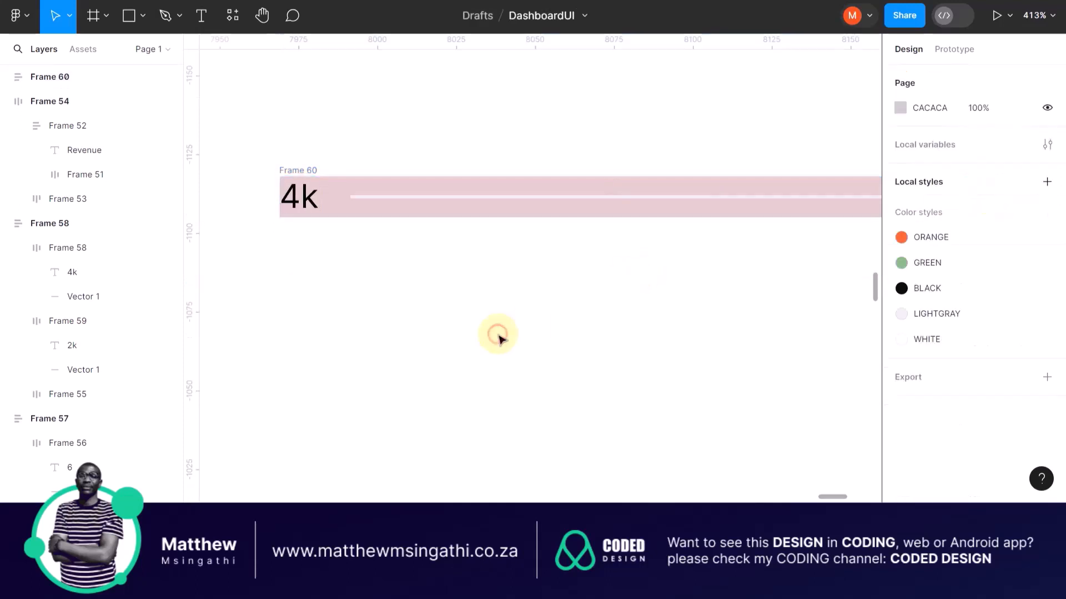
scroll(497, 335, down, 10)
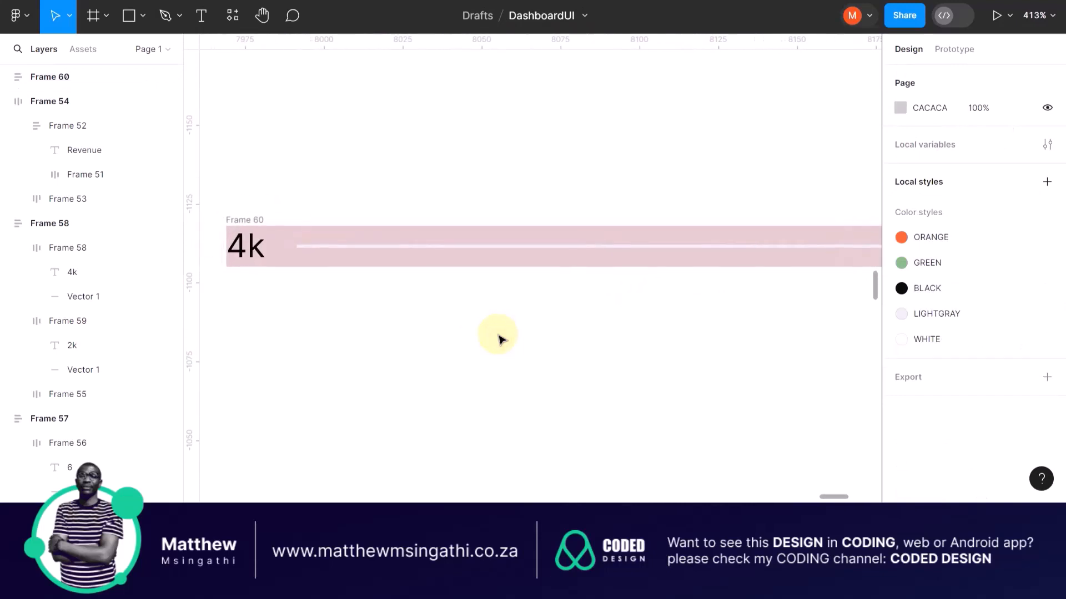
Step: Compare the pink 4k row with the revenue chart's axis and the separate 4k, 2k and 0k rows
scroll(498, 335, down, 5)
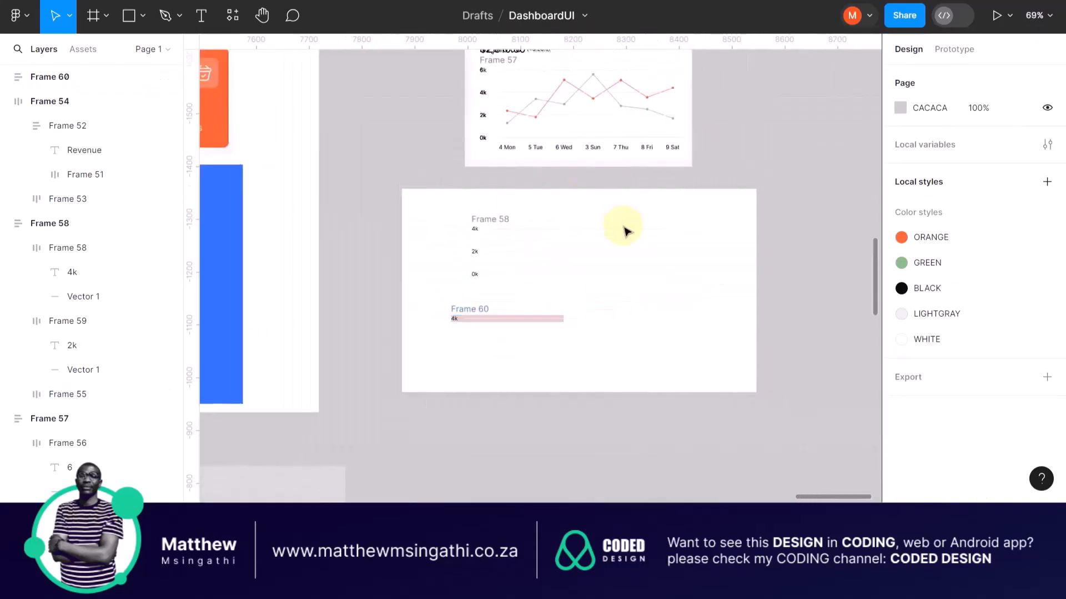
scroll(563, 183, up, 3)
scroll(540, 230, up, 5)
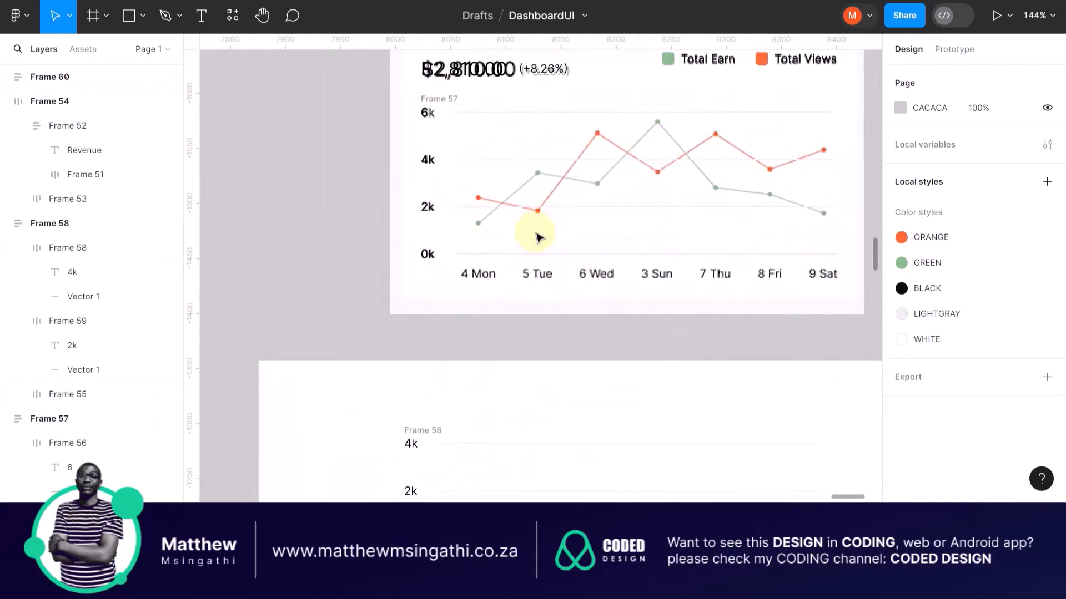
scroll(534, 219, down, 5)
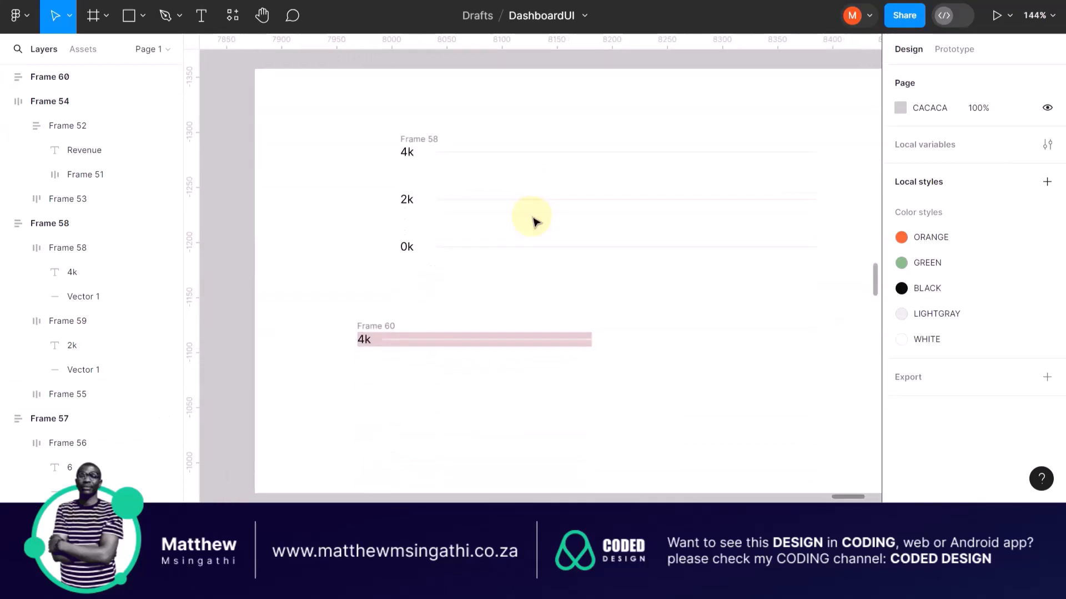
scroll(406, 383, up, 3)
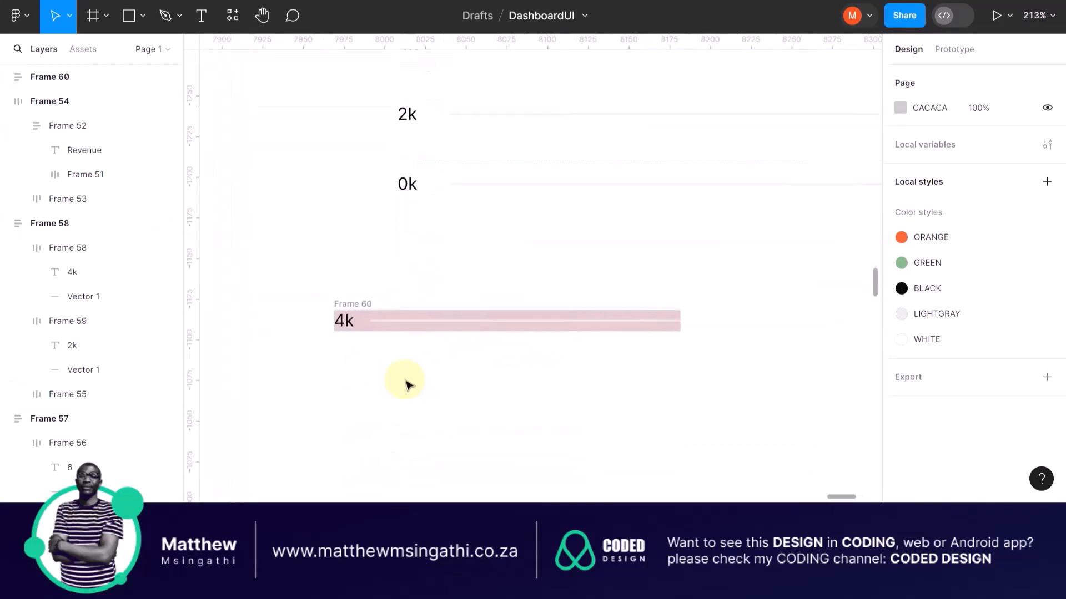
scroll(406, 383, down, 2)
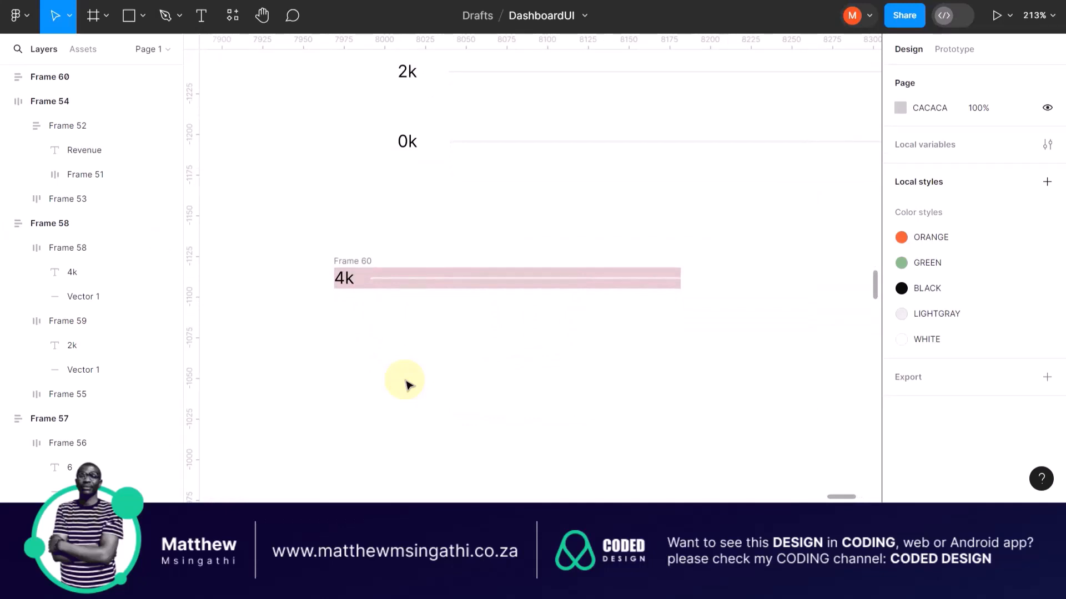
scroll(319, 334, left, 3)
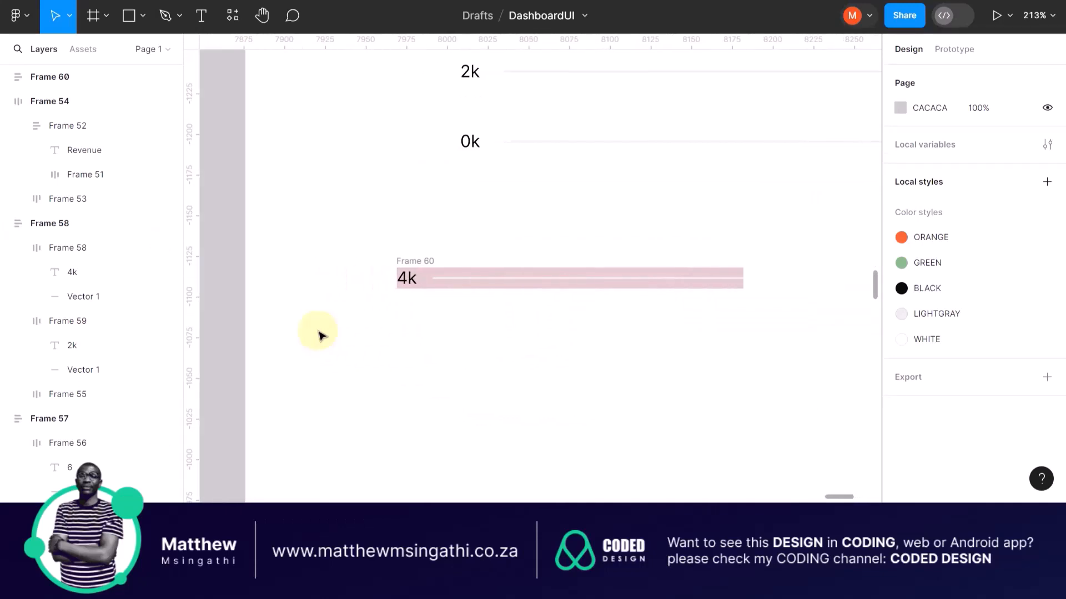
scroll(440, 322, up, 3)
key(alt+Tab)
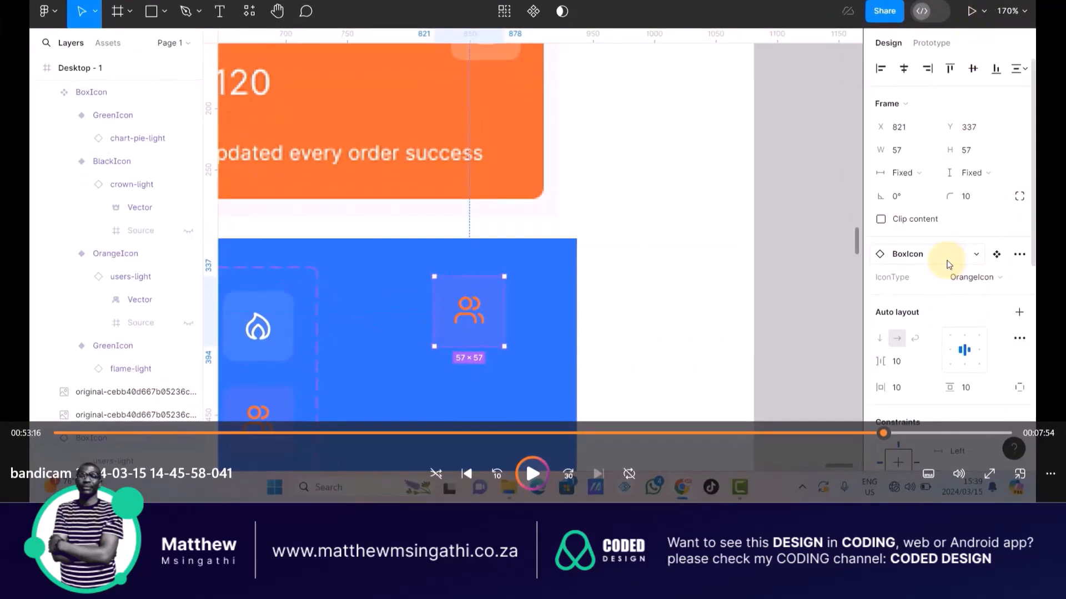
key(alt+Tab)
scroll(659, 143, up, 5)
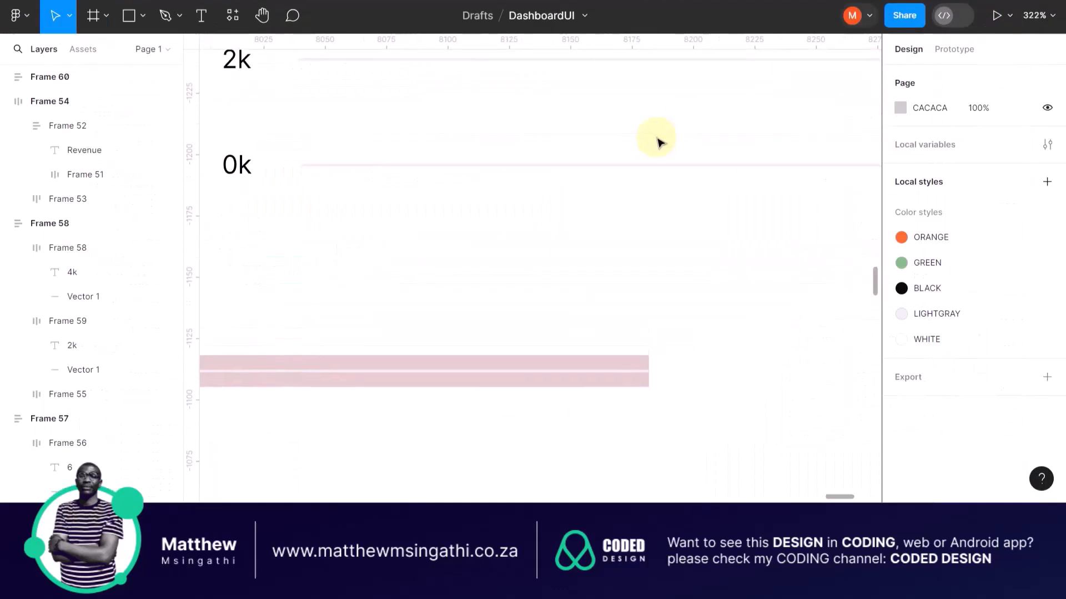
scroll(604, 211, down, 10)
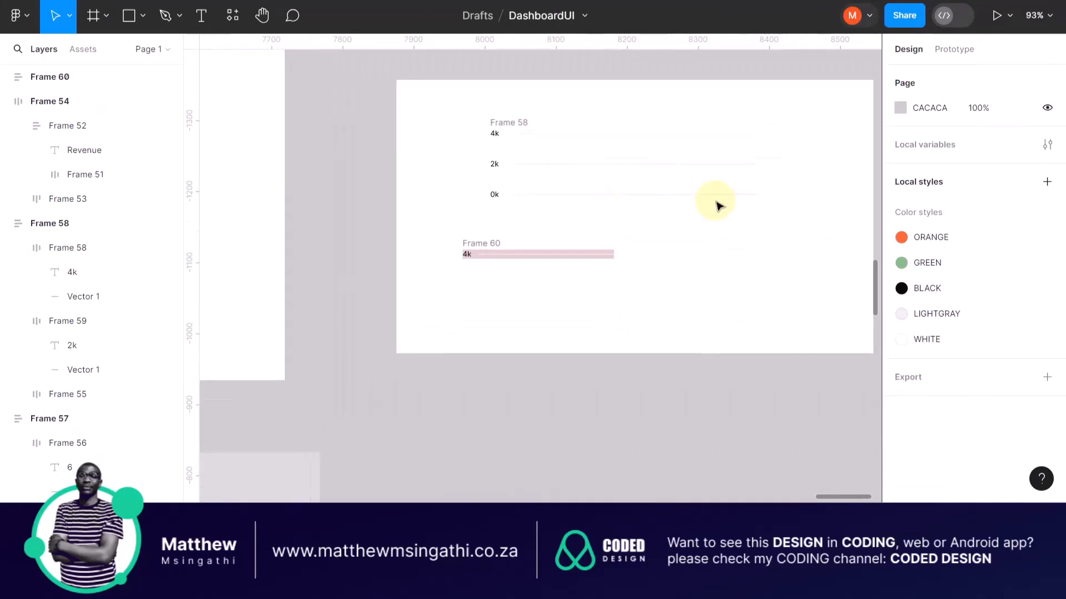
Step: Move the pink 4k frame directly below the 0k row, aligned with the row's left edge
scroll(716, 205, up, 3)
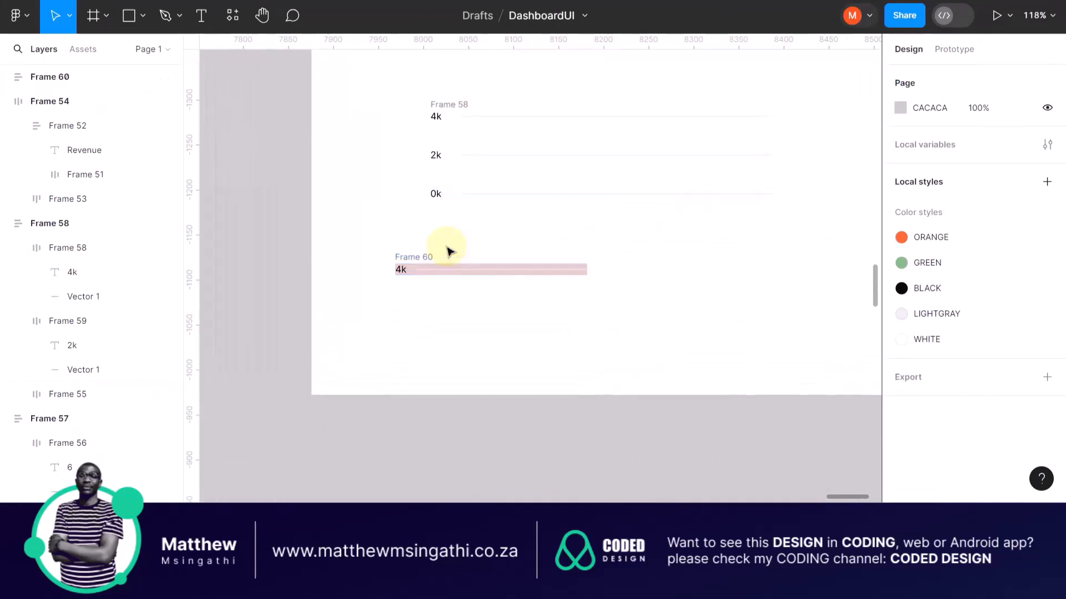
scroll(448, 249, up, 5)
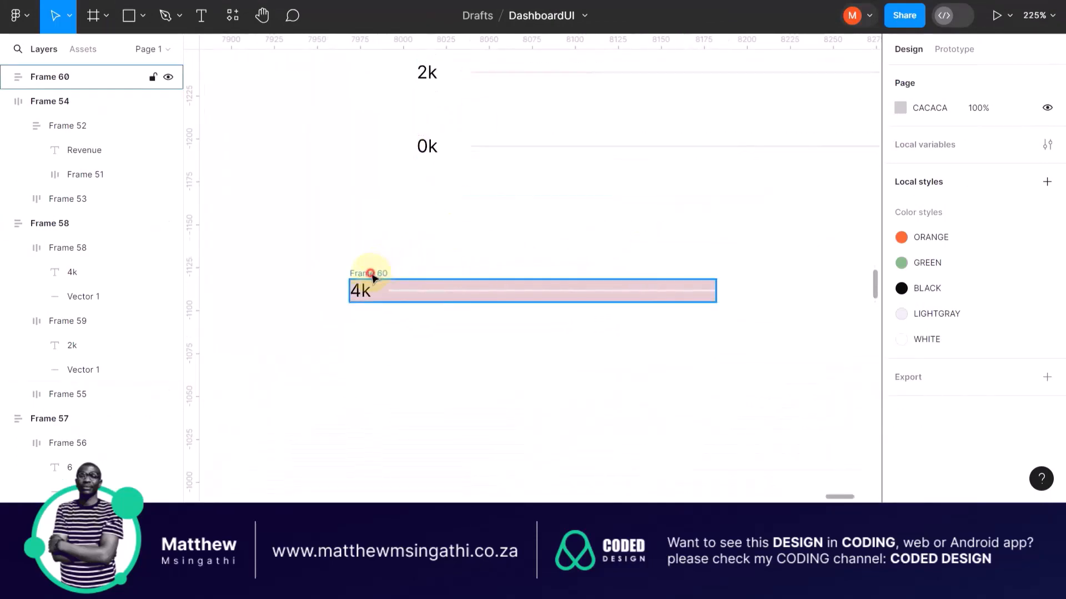
drag(368, 274, 444, 172)
scroll(444, 169, up, 2)
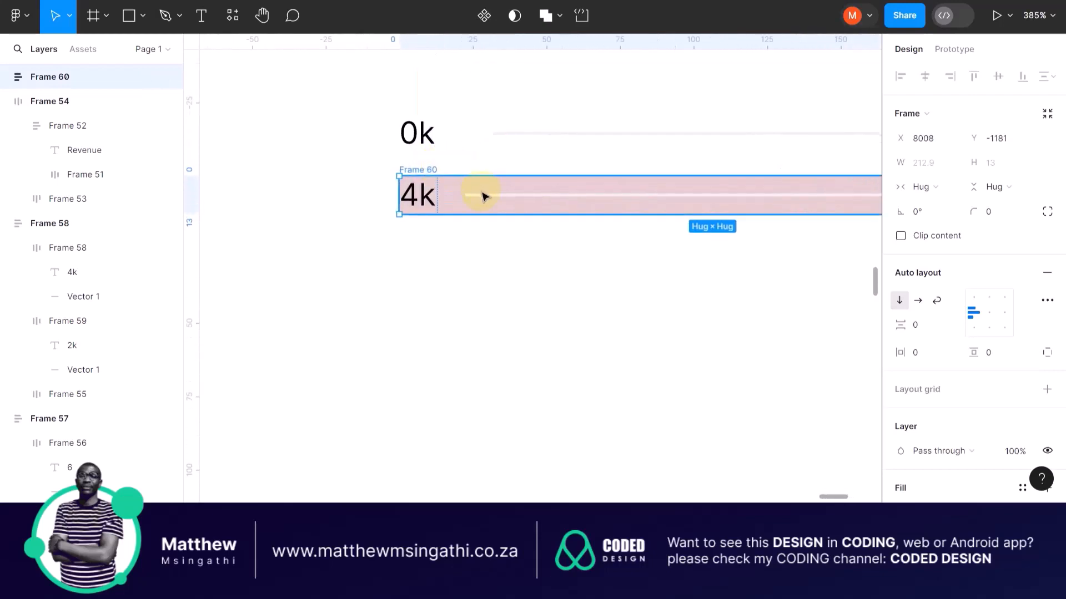
scroll(435, 193, up, 2)
scroll(435, 193, right, 3)
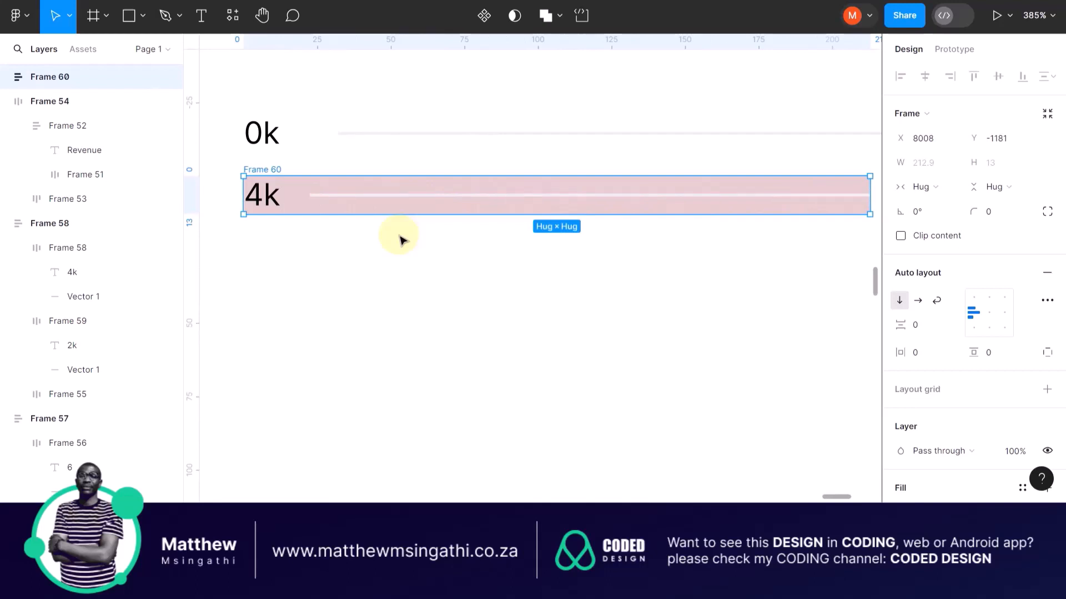
Step: Delete Frame 57, the 6k to 0k label-and-gridline frame overlaid on the revenue chart
scroll(399, 240, down, 8)
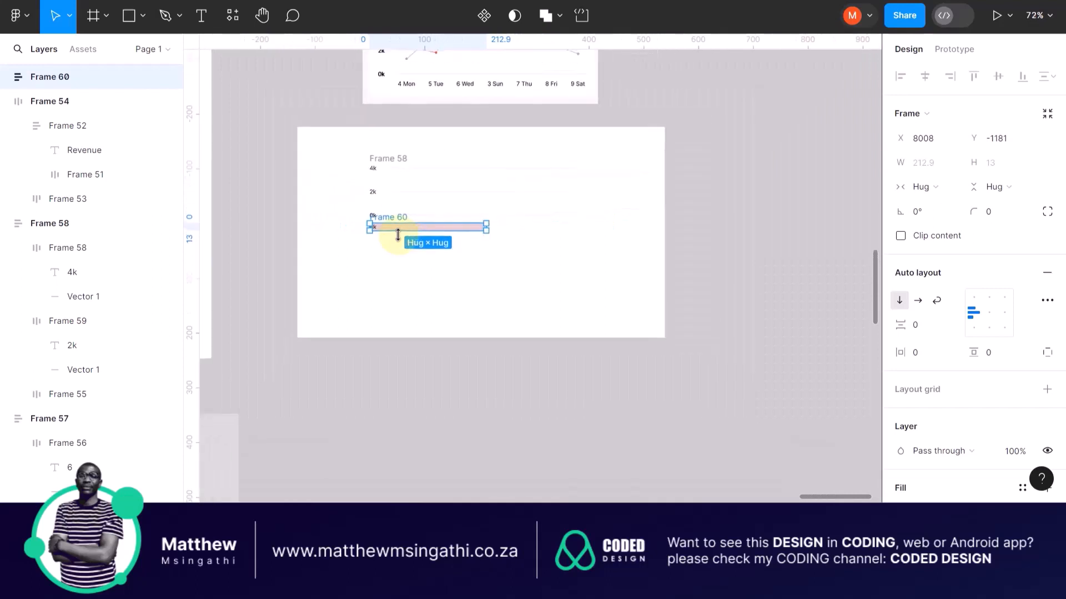
scroll(440, 145, up, 5)
scroll(408, 327, up, 4)
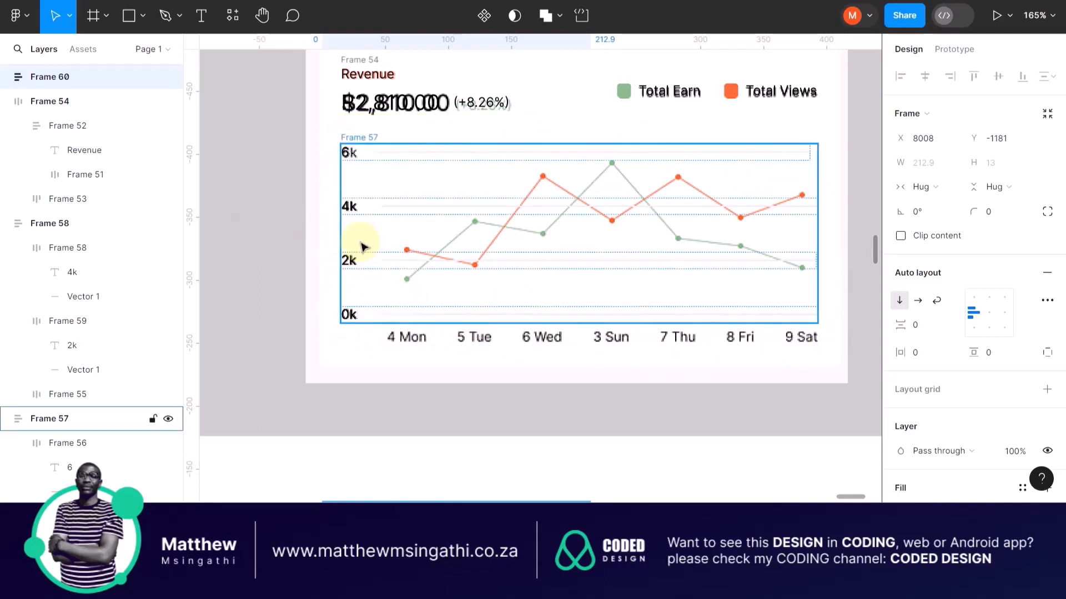
click(360, 139)
key(Escape)
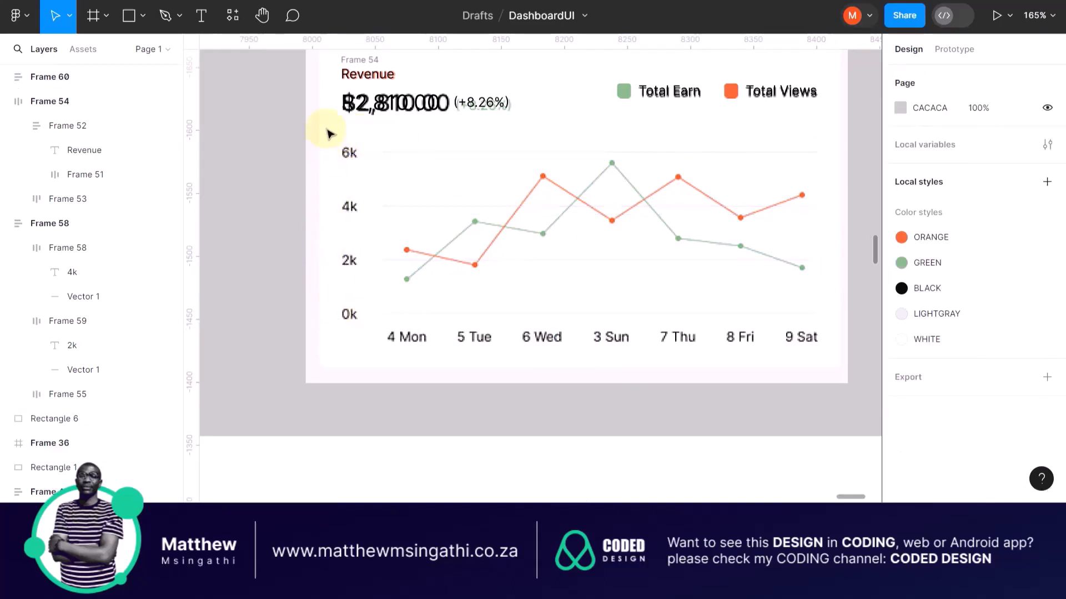
Step: Move the pink 4k frame further below the 0k row, to about X 8011, Y -1148
scroll(607, 293, down, 5)
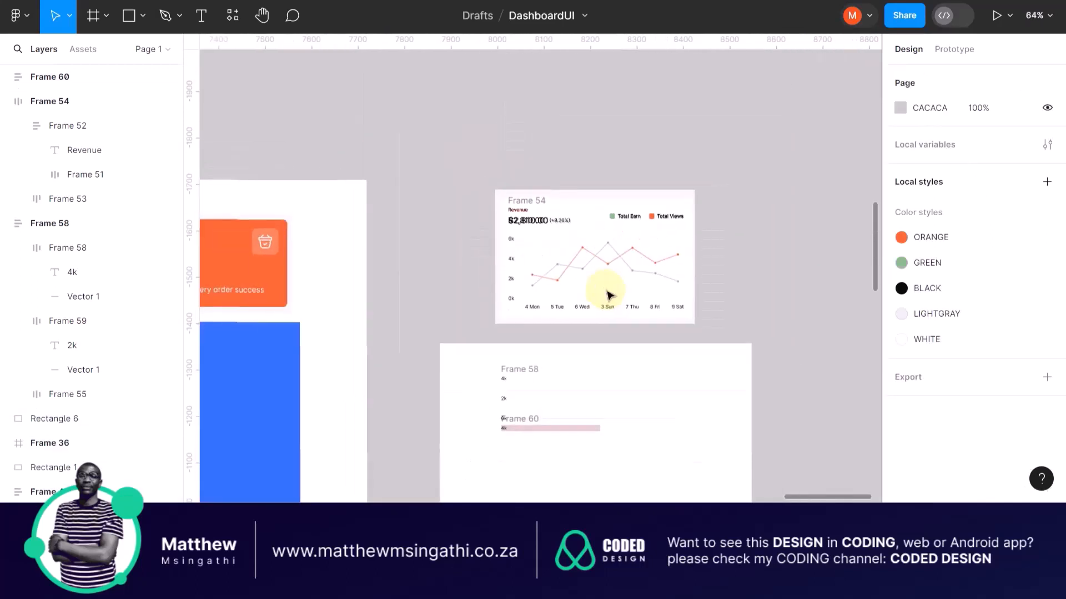
scroll(558, 444, up, 4)
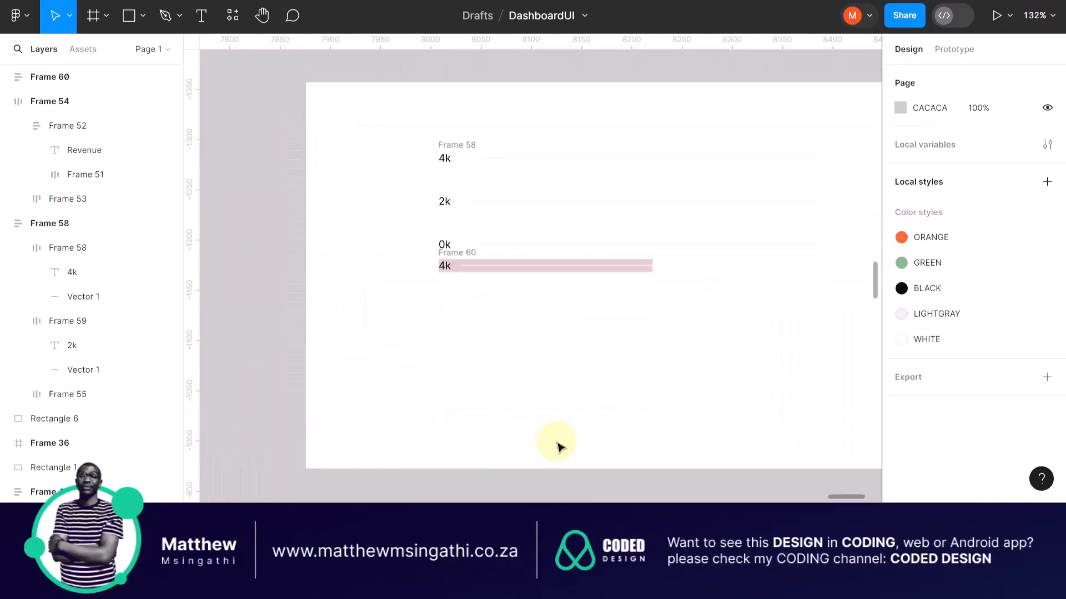
scroll(557, 447, down, 2)
scroll(560, 290, up, 3)
click(400, 165)
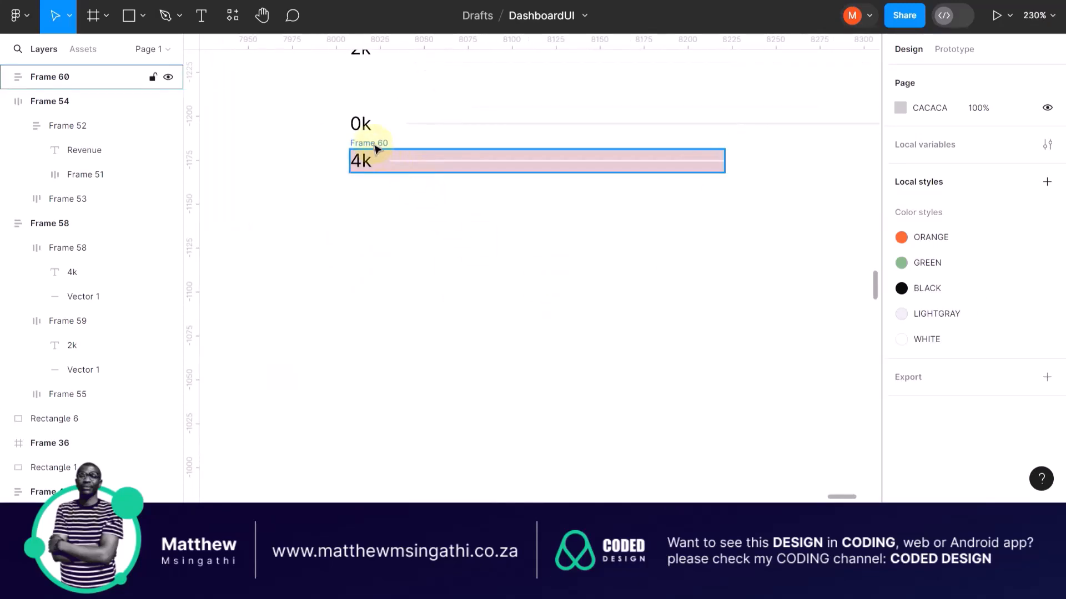
drag(374, 147, 381, 206)
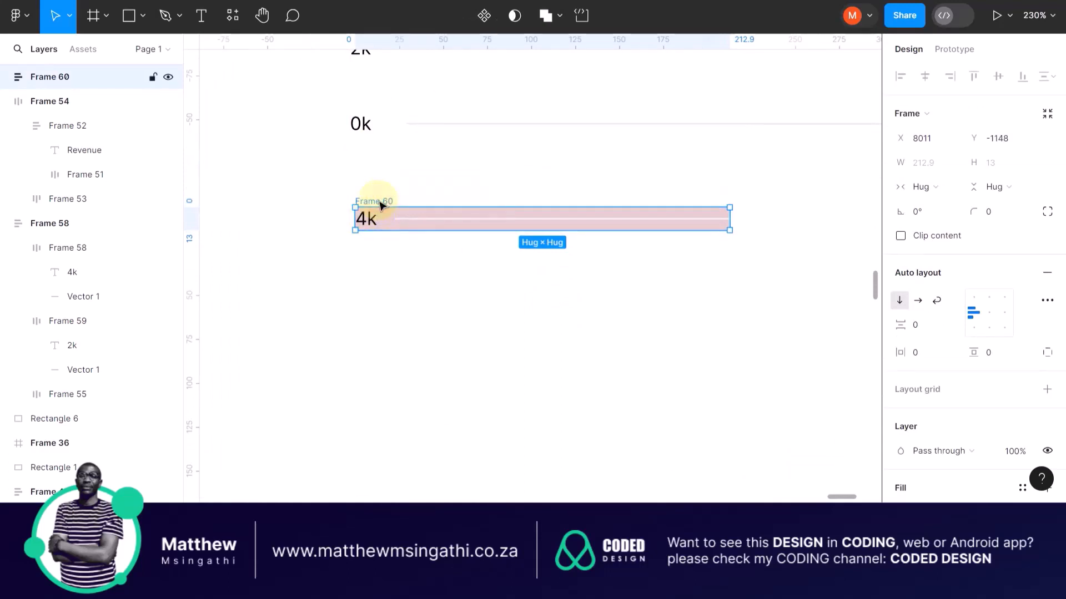
Step: Rename the pink 4k frame as RowSection
double_click(380, 202)
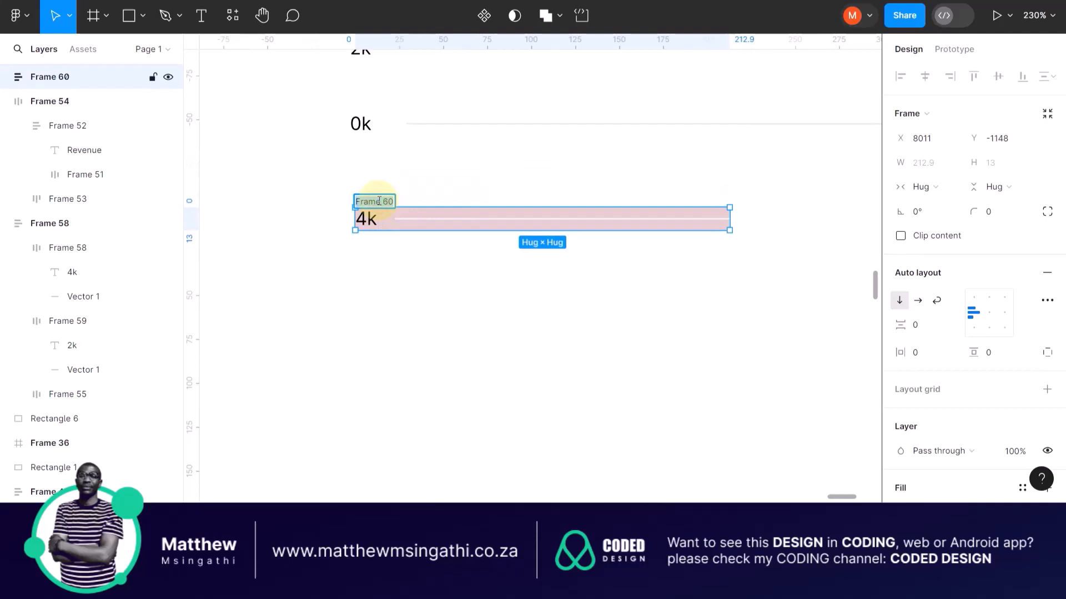
text(Row)
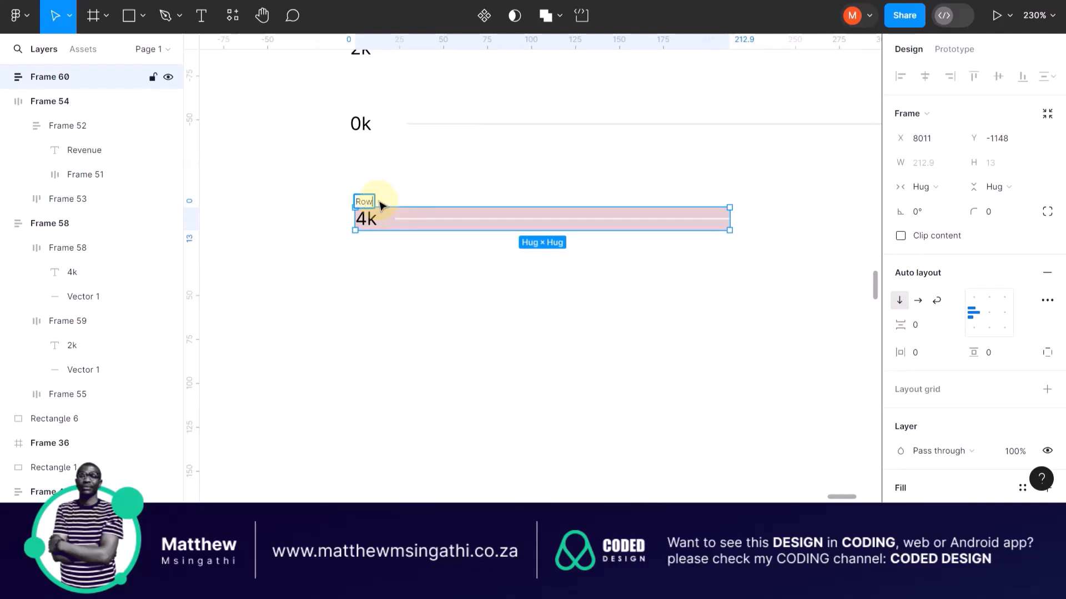
text(Section)
click(393, 313)
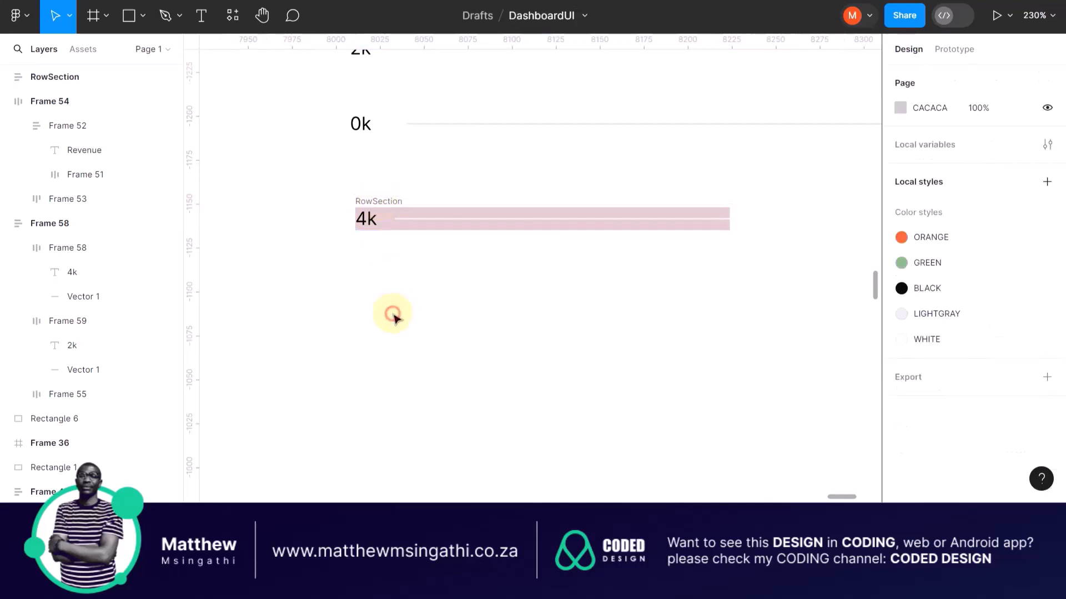
Step: Wrap RowSection in a new auto layout frame and open that frame's name for editing
click(381, 218)
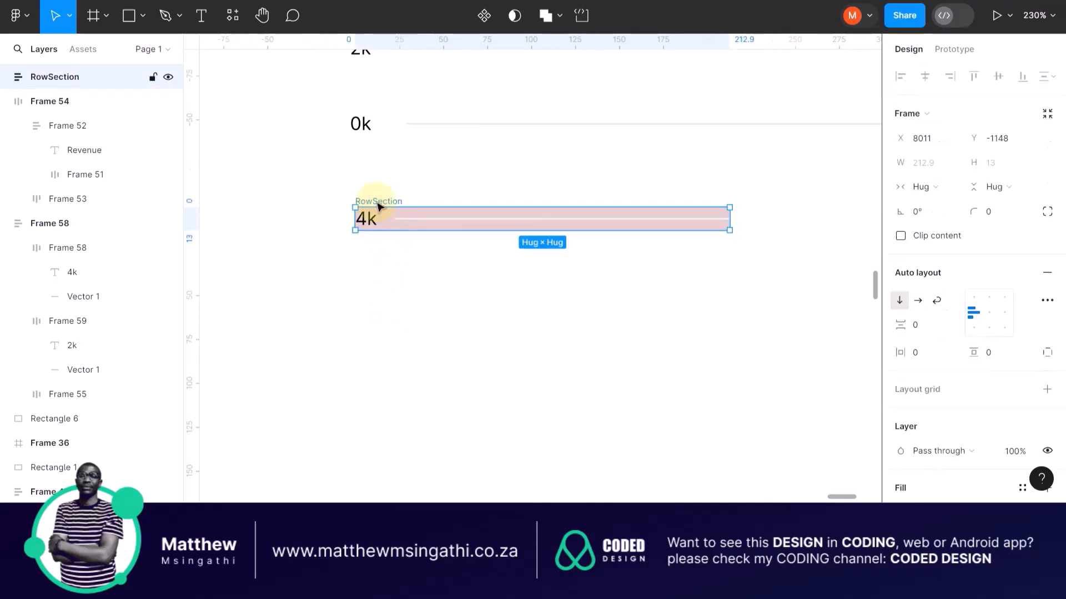
key(shift+a)
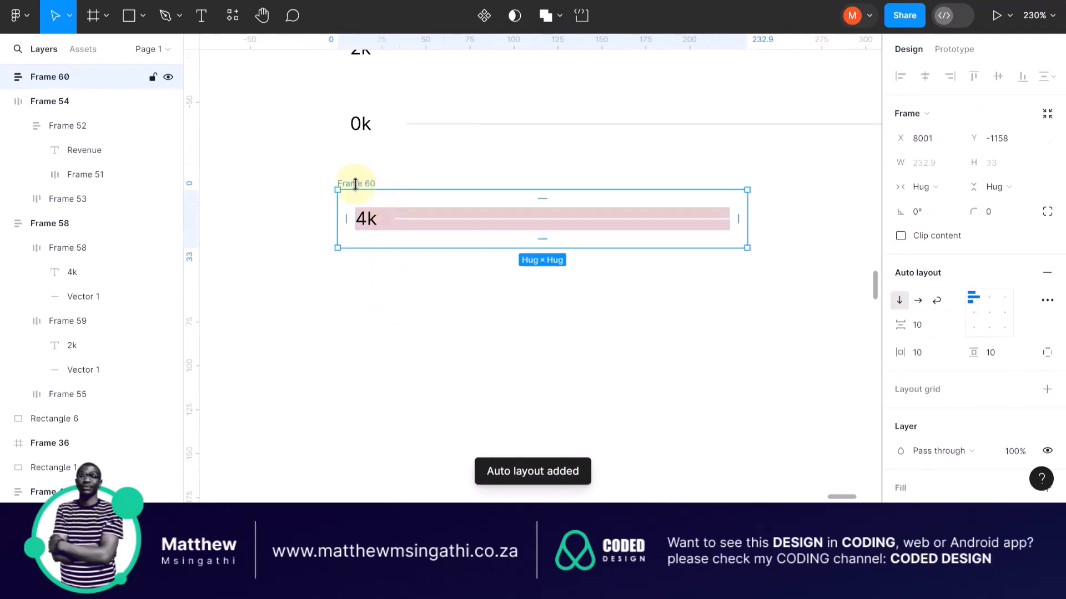
double_click(356, 184)
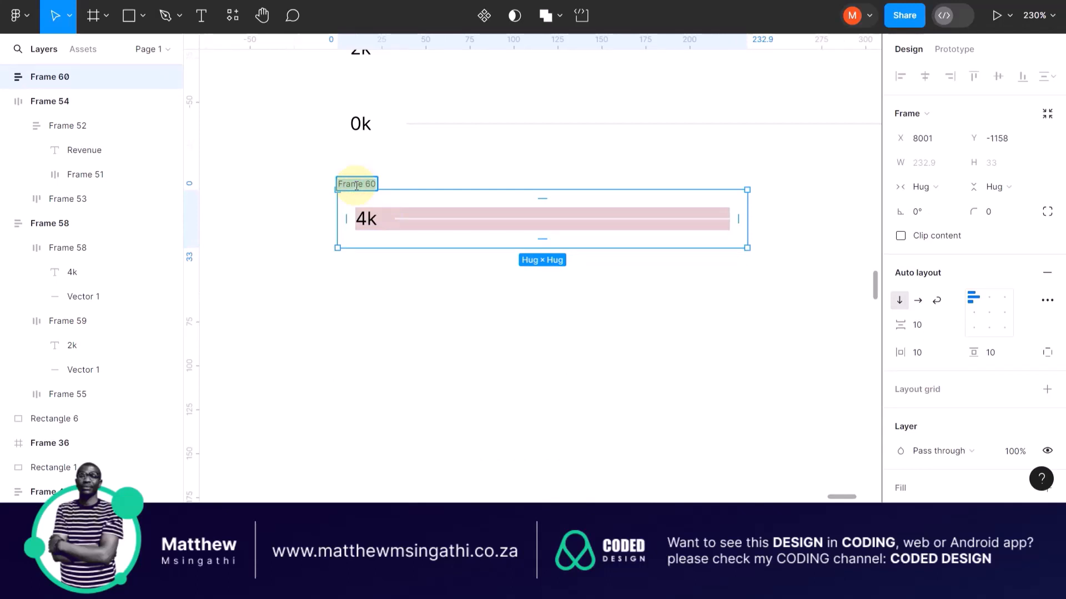
Step: Rename the auto-layout frame holding the single 4k row to GraphRows
text(GraphRows)
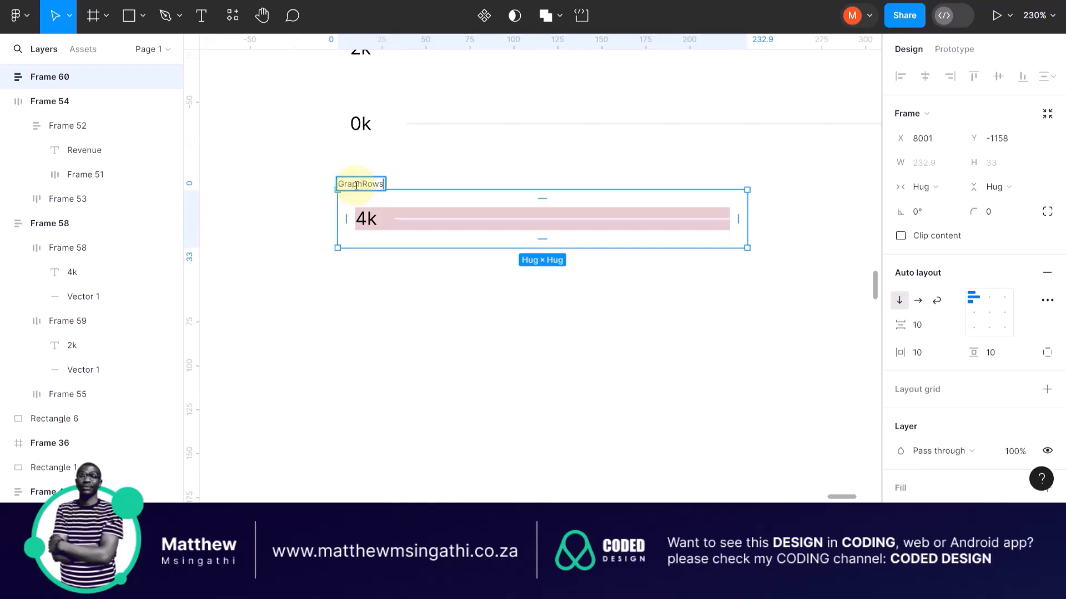
click(394, 313)
scroll(395, 314, down, 5)
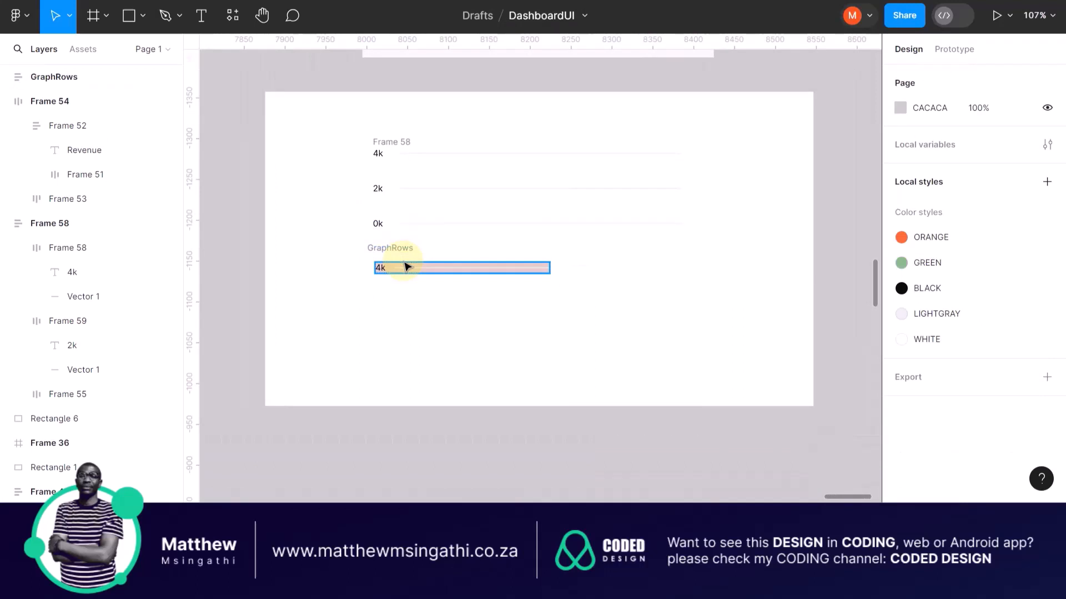
Step: Draw a rectangle of about 388 × 144 over the reference chart's plot area to measure it
scroll(406, 264, up, 8)
scroll(533, 183, up, 2)
scroll(538, 178, up, 4)
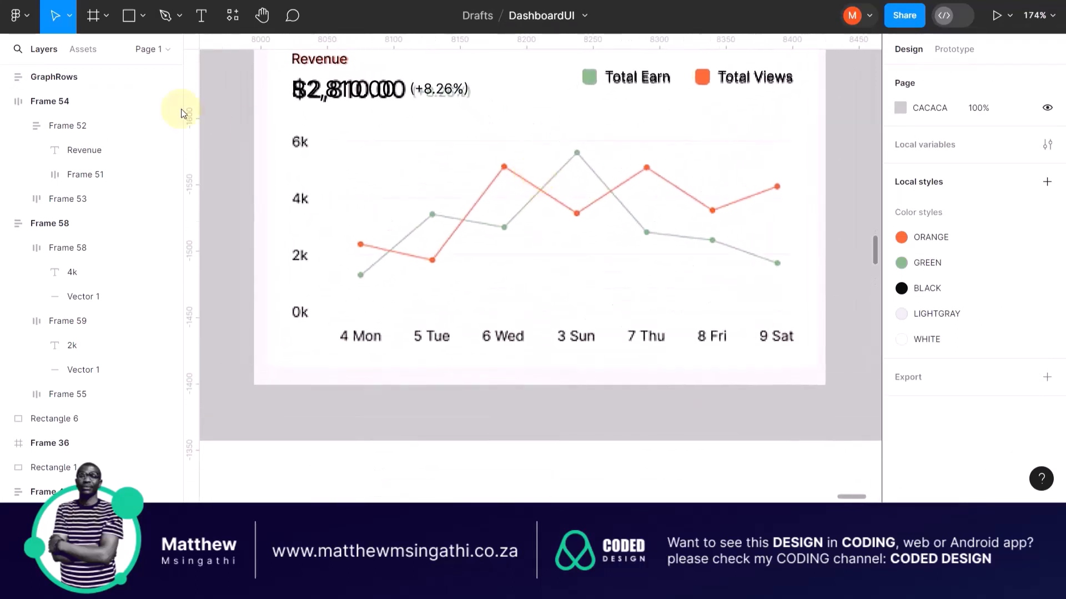
click(129, 15)
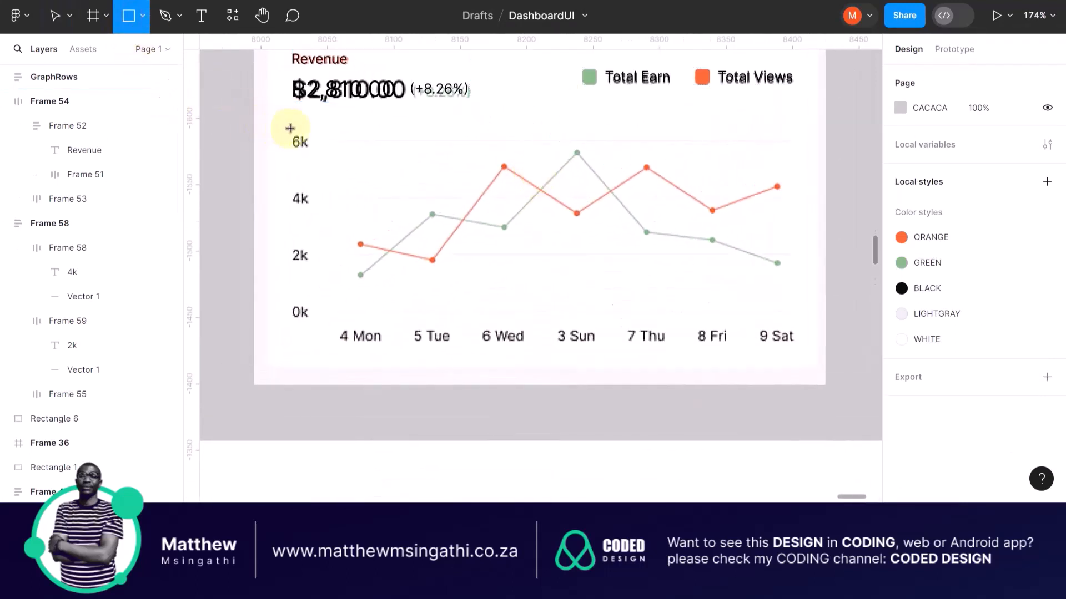
drag(290, 132, 807, 323)
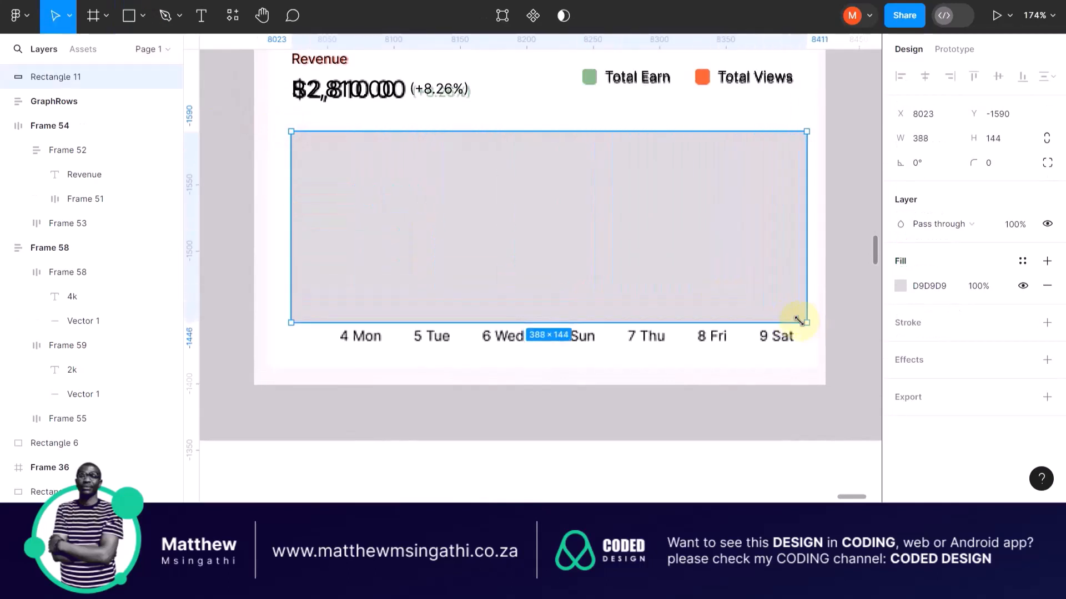
Step: Remove the pink fill from the RowSection frame inside GraphRows
scroll(755, 307, down, 5)
scroll(754, 308, right, 5)
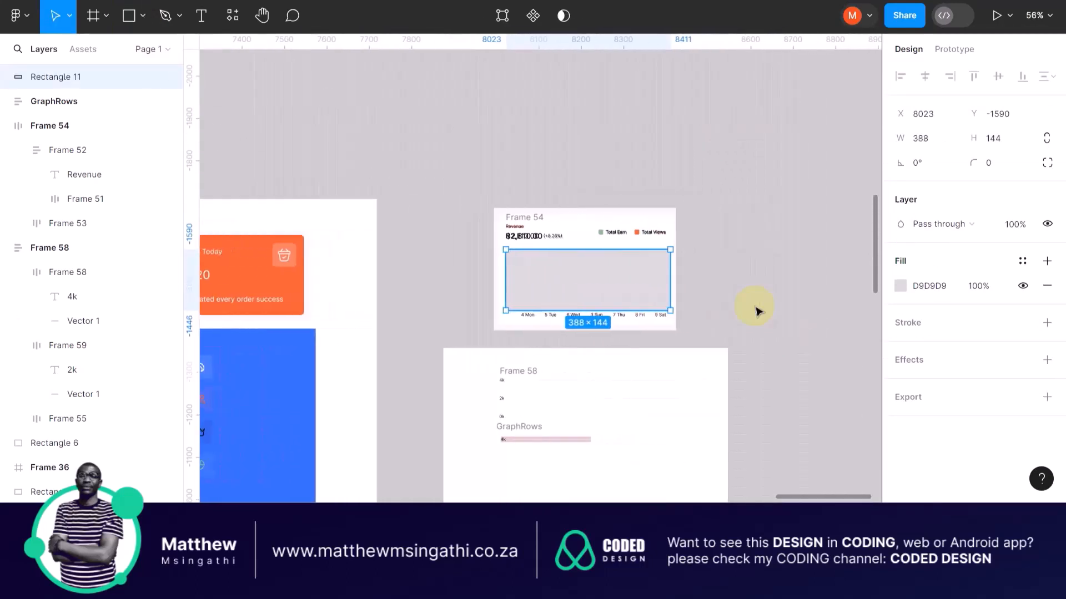
scroll(524, 420, down, 2)
scroll(521, 418, down, 1)
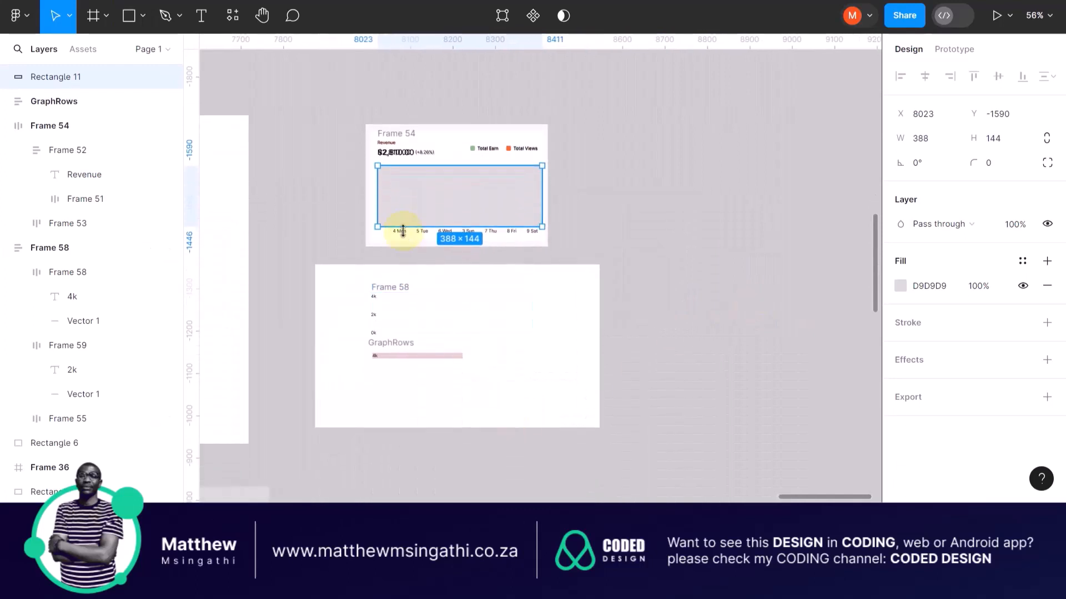
scroll(379, 352, down, 1)
scroll(382, 355, up, 10)
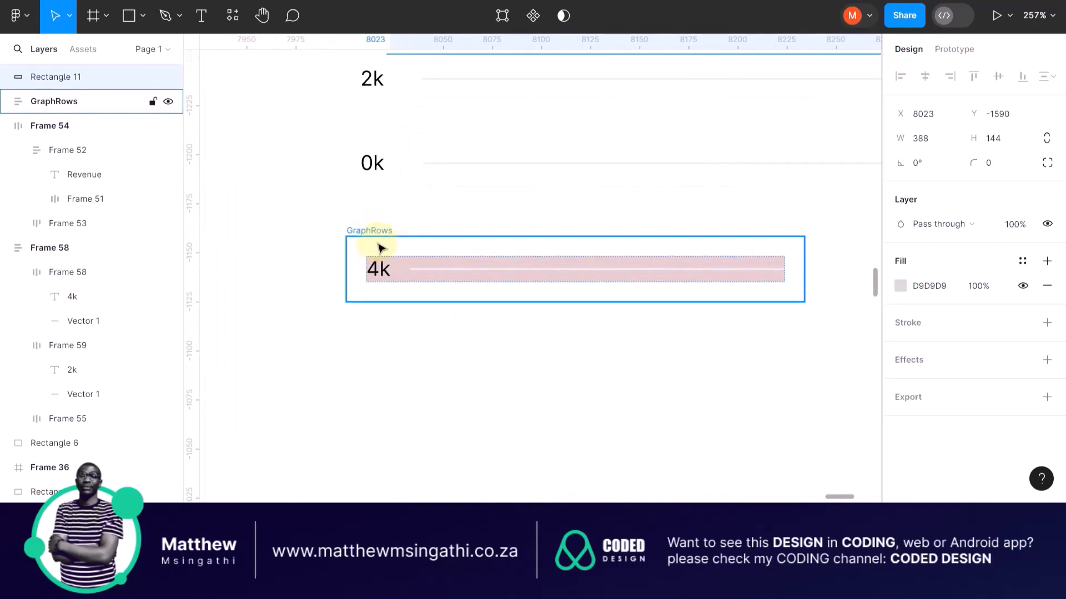
double_click(380, 254)
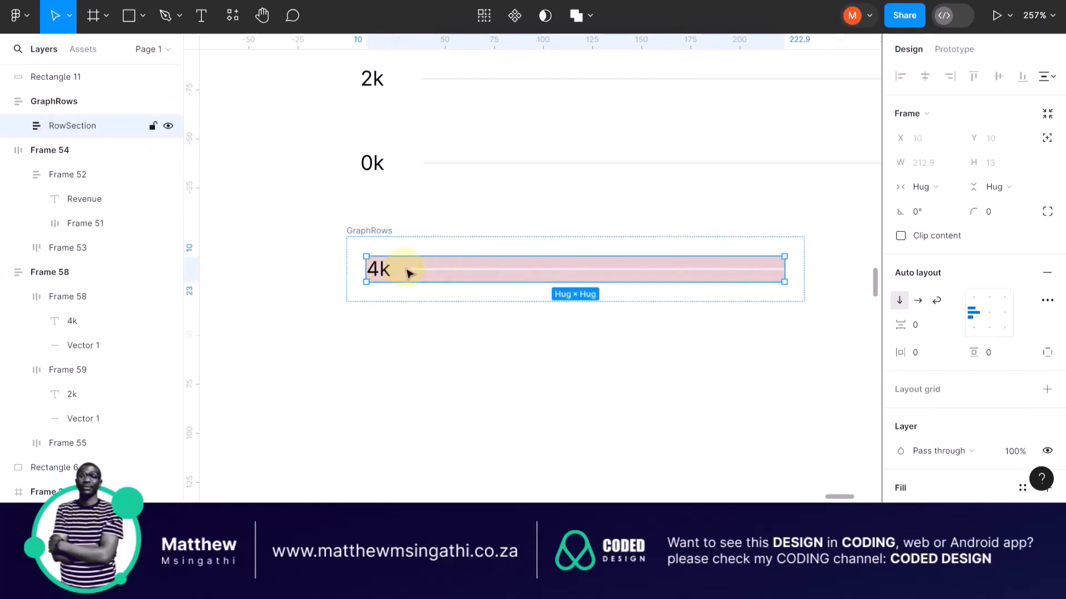
scroll(994, 356, down, 5)
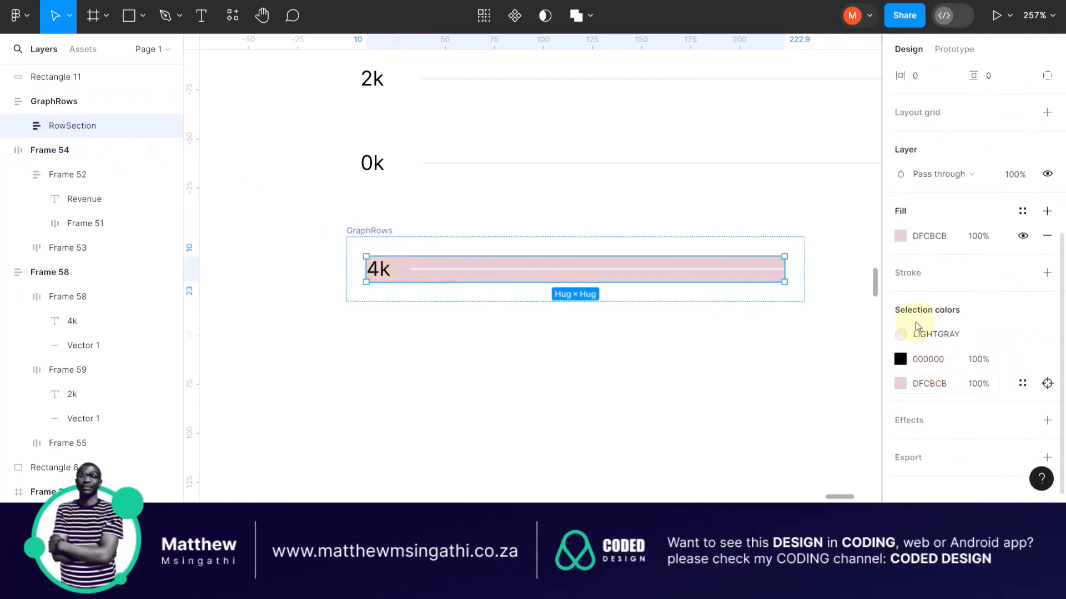
click(1047, 236)
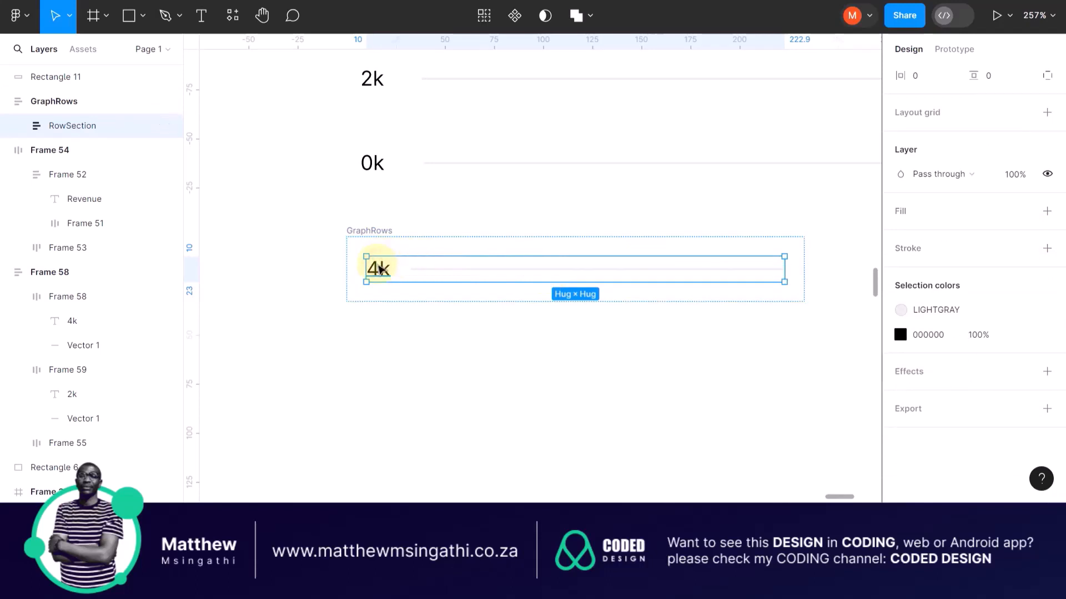
Step: Duplicate the RowSection four times so that GraphRows holds five rows
key(ctrl+d)
key(ctrl+d)
key(ctrl+d)
key(ctrl+d)
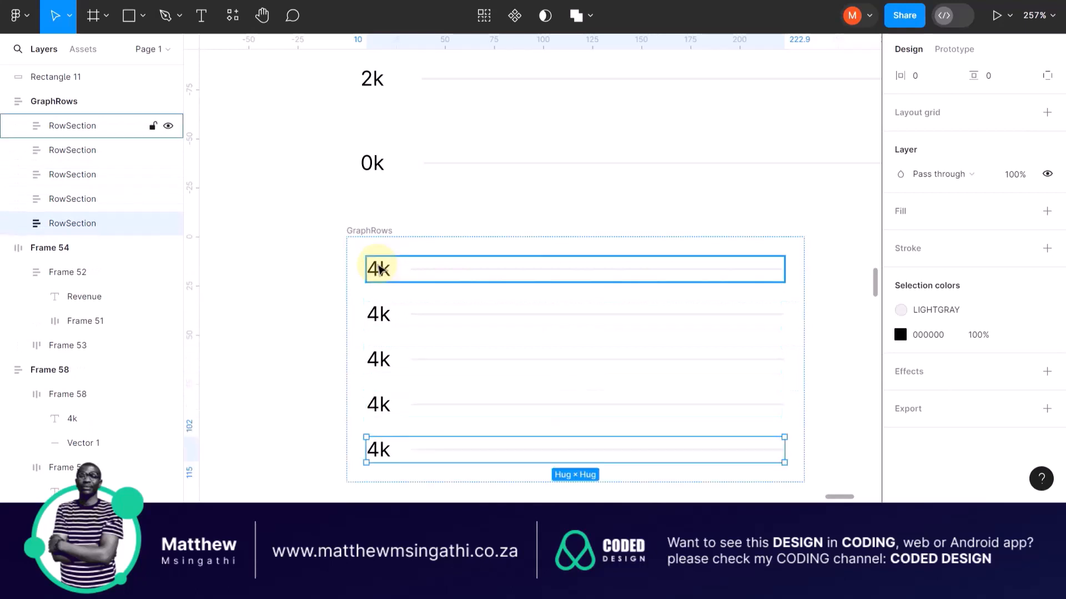
scroll(380, 269, down, 3)
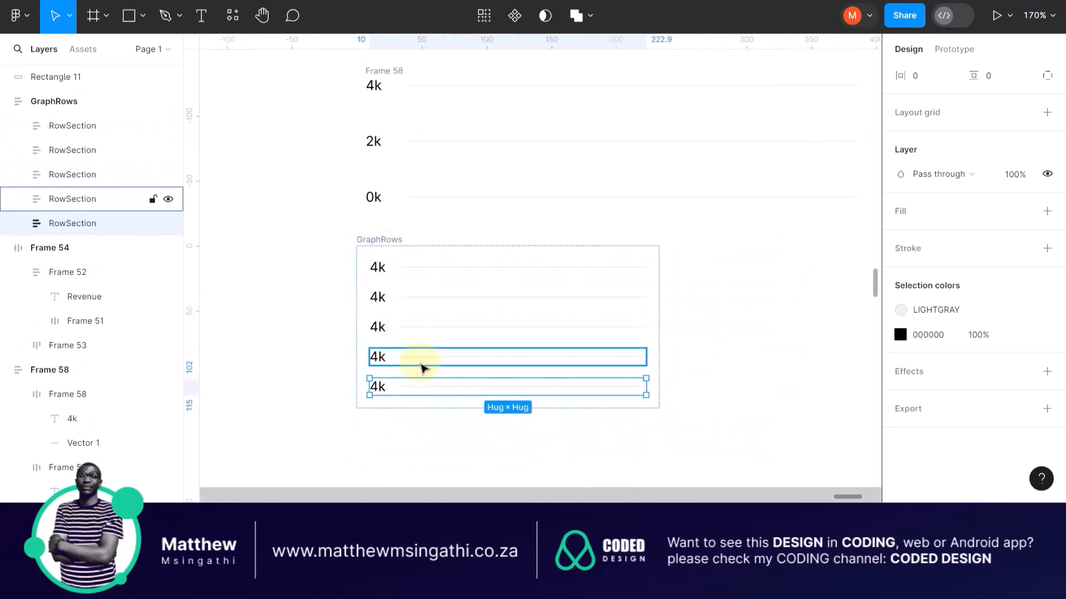
click(442, 438)
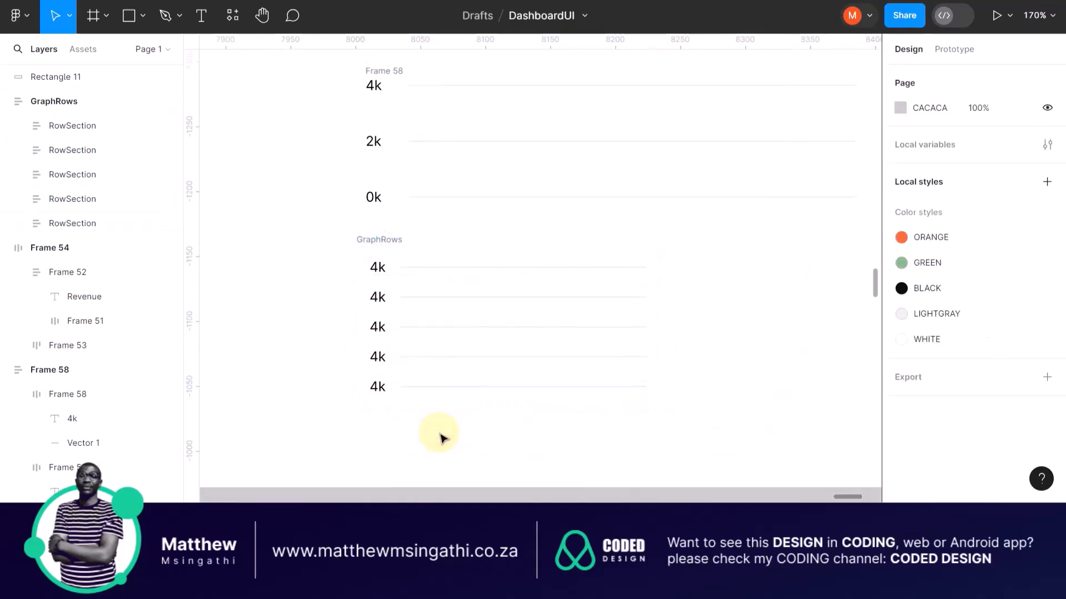
Step: Delete the gray measuring rectangle that covers the reference chart's plot area
scroll(471, 266, up, 10)
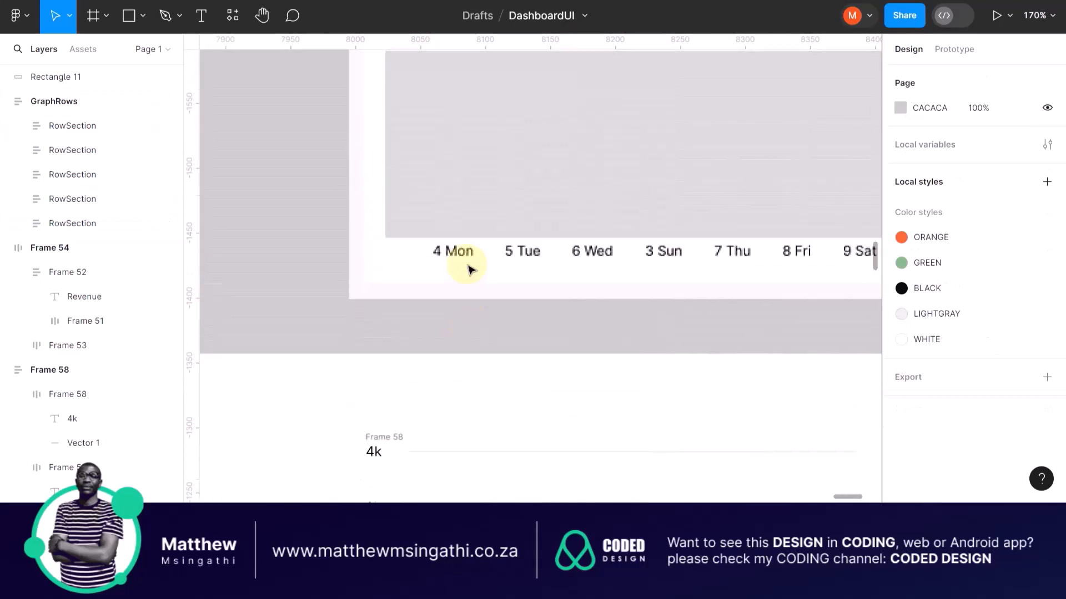
click(453, 184)
key(Delete)
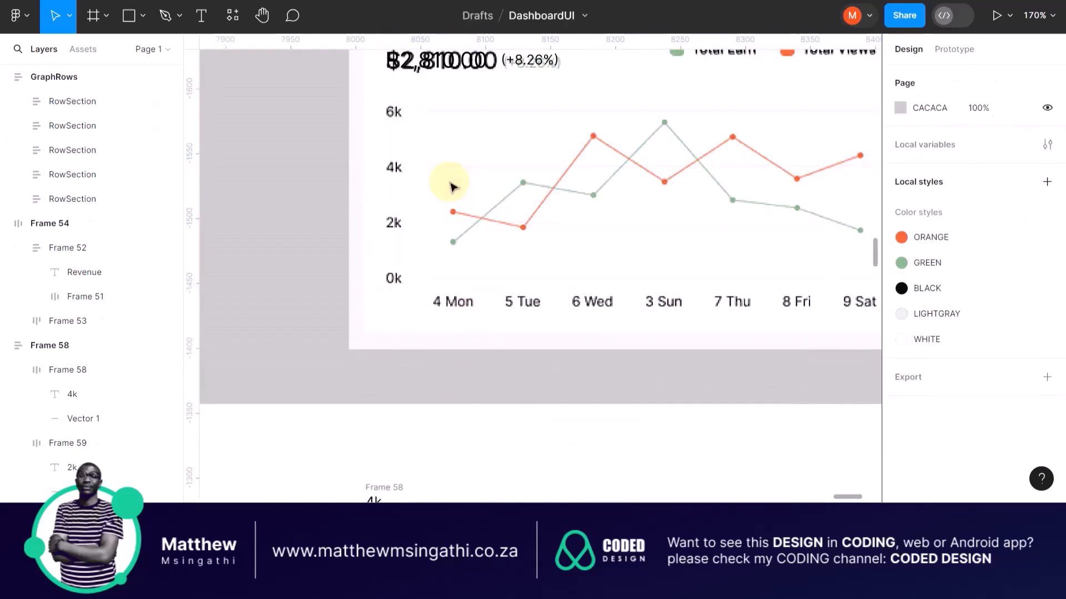
Step: Draw a rectangle of about 12 × 35 between the reference chart's 2k and 0k labels to measure the row gap
scroll(413, 238, up, 5)
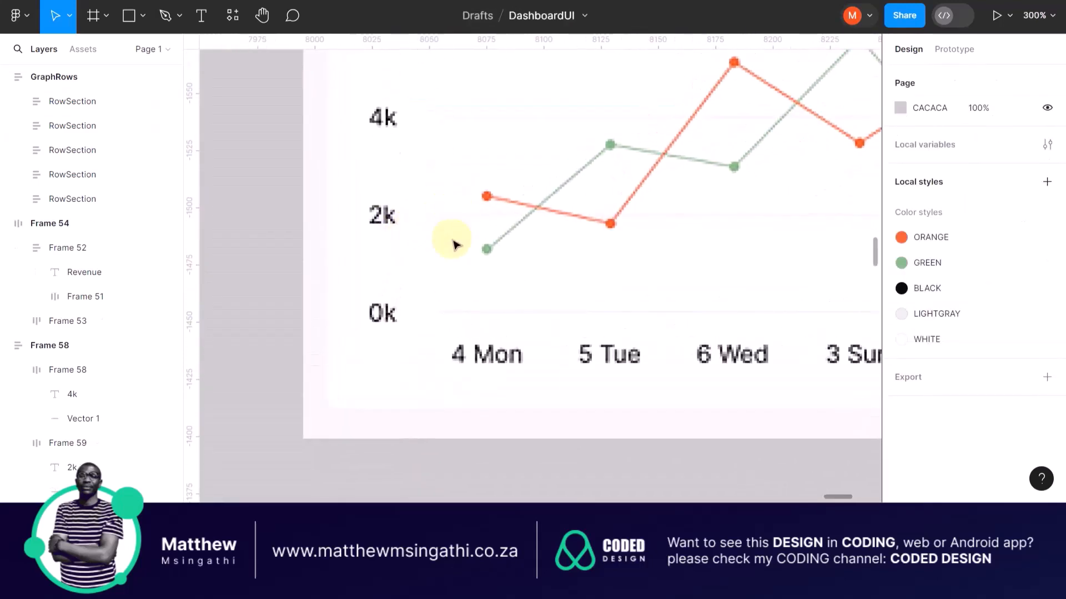
scroll(453, 244, up, 1)
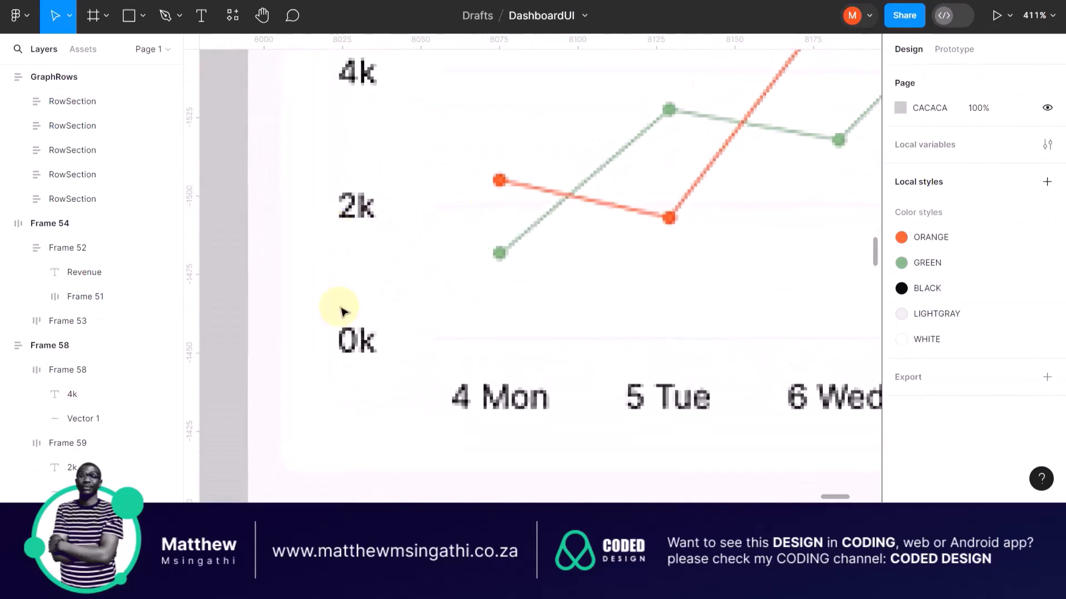
click(129, 15)
drag(345, 217, 383, 328)
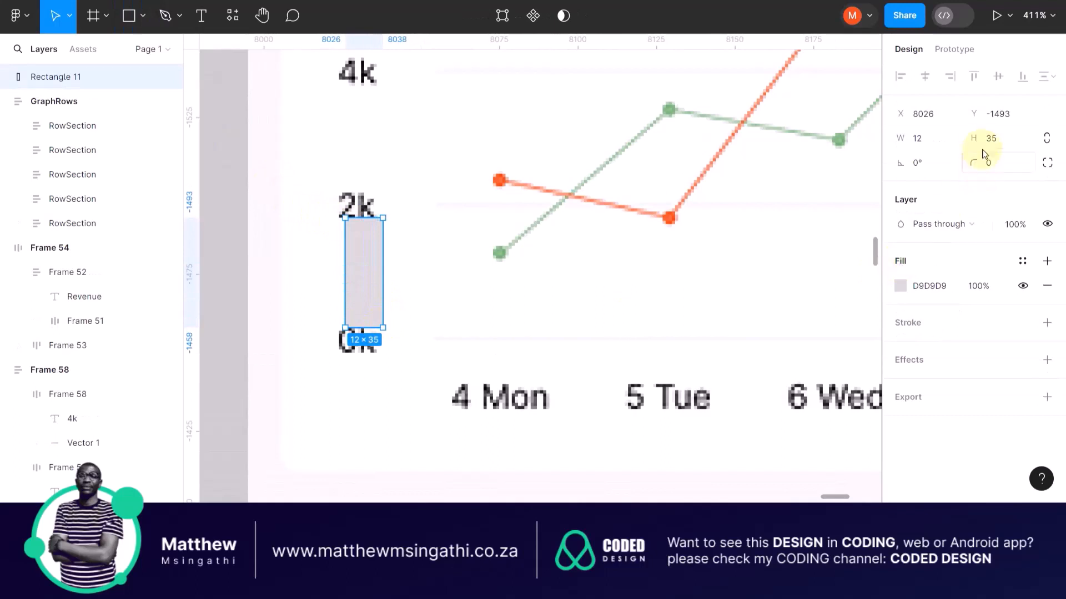
Step: Delete the old top-level Frame 58 and move the GraphRows frame up into the freed space
scroll(644, 215, down, 10)
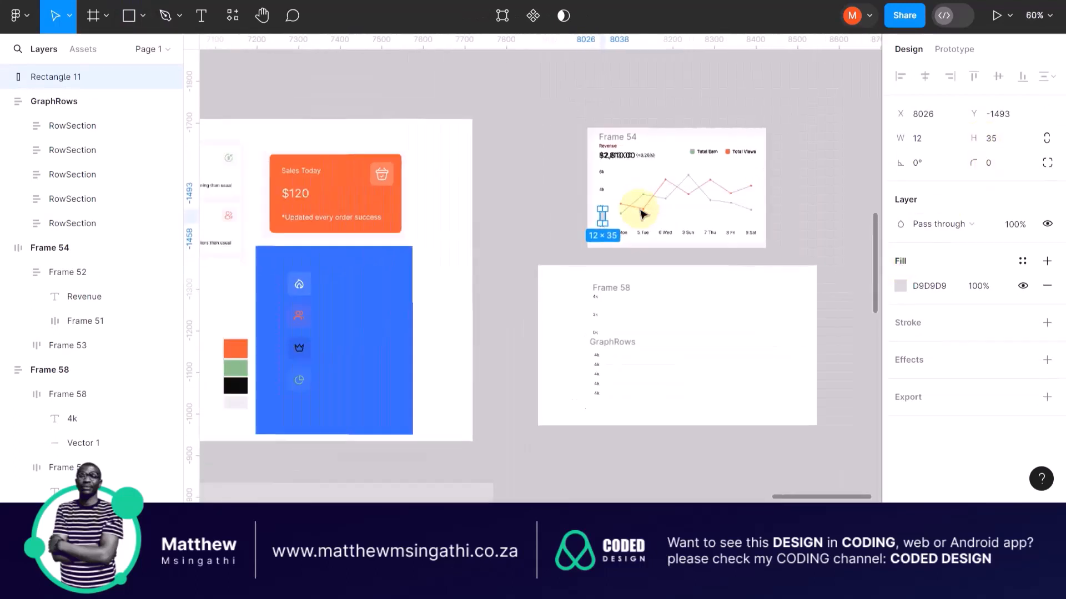
scroll(641, 214, down, 3)
scroll(742, 338, up, 1)
scroll(649, 329, up, 4)
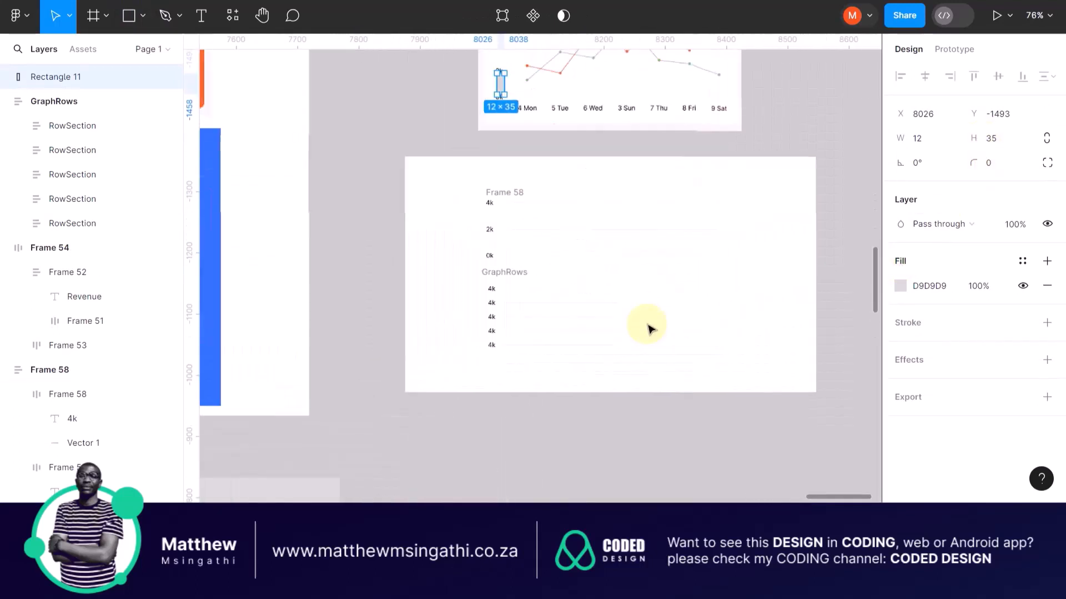
scroll(649, 329, up, 2)
click(436, 141)
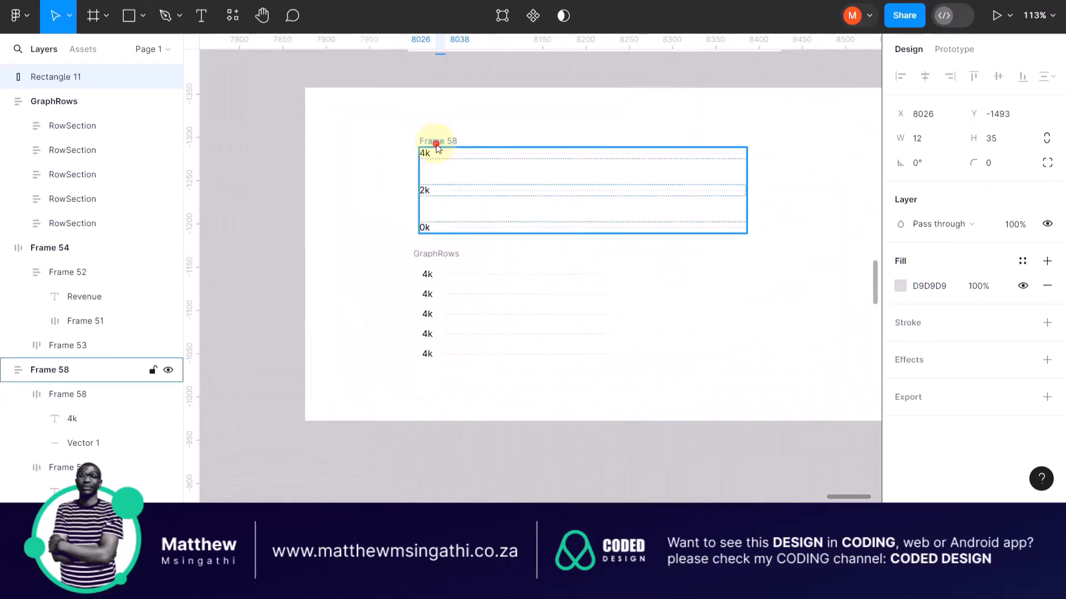
key(Delete)
drag(436, 251, 419, 188)
Step: Set the vertical spacing between the rows of the GraphRows auto layout to 35
scroll(453, 220, up, 4)
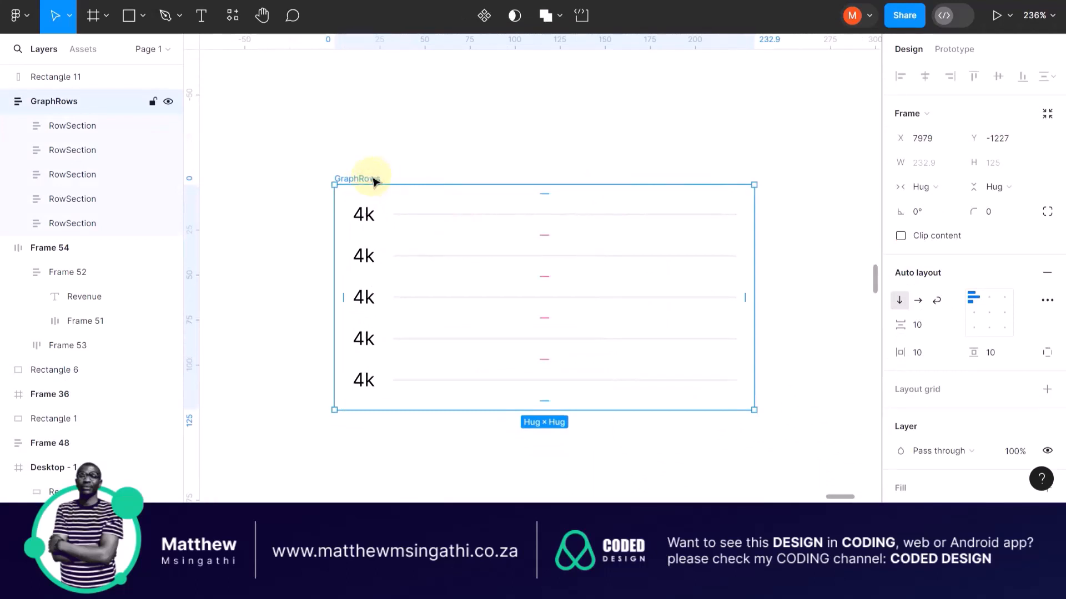
drag(546, 234, 547, 238)
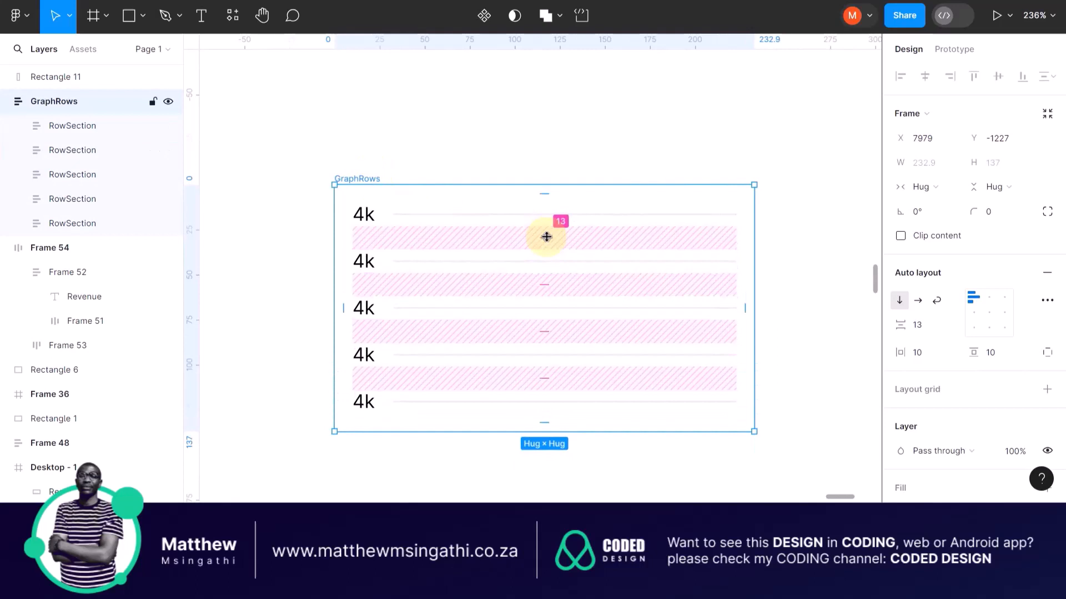
click(920, 323)
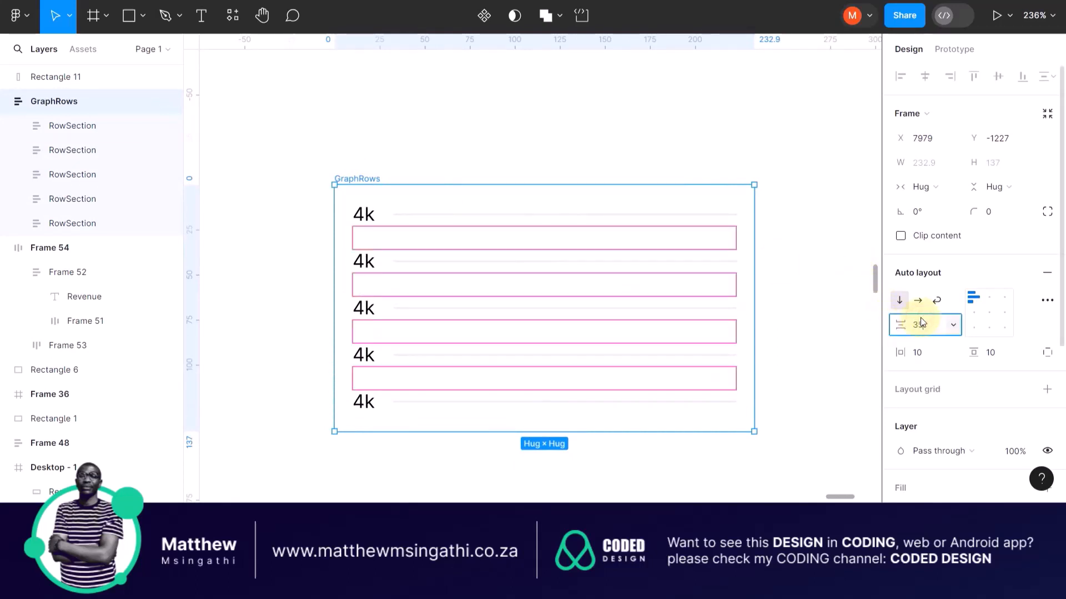
key(Return)
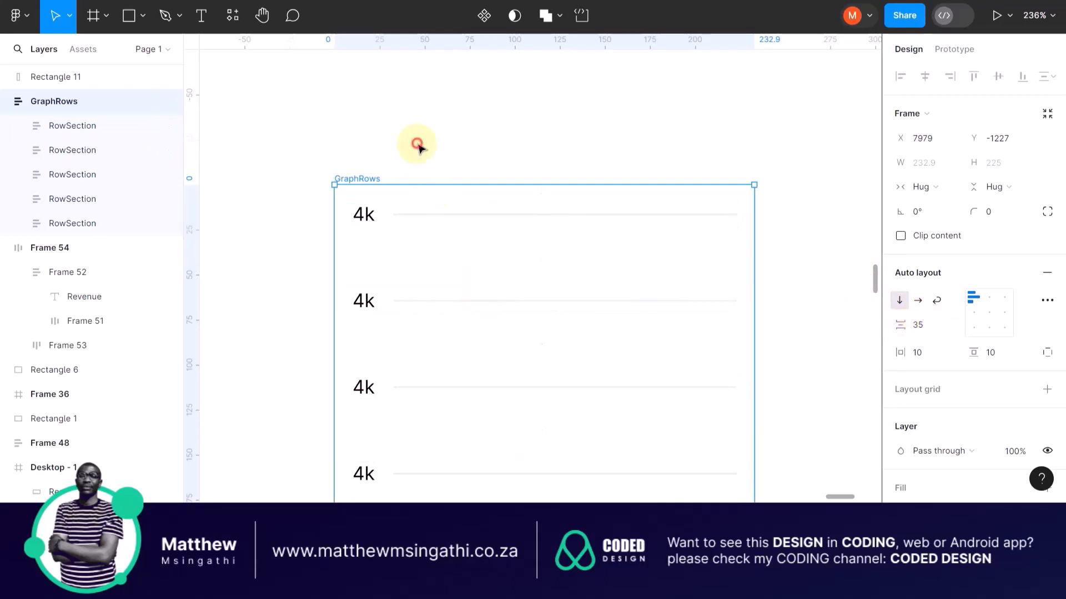
click(417, 146)
Step: Move the GraphRows frame straight up to about Y -1264
scroll(409, 240, down, 3)
scroll(408, 243, up, 3)
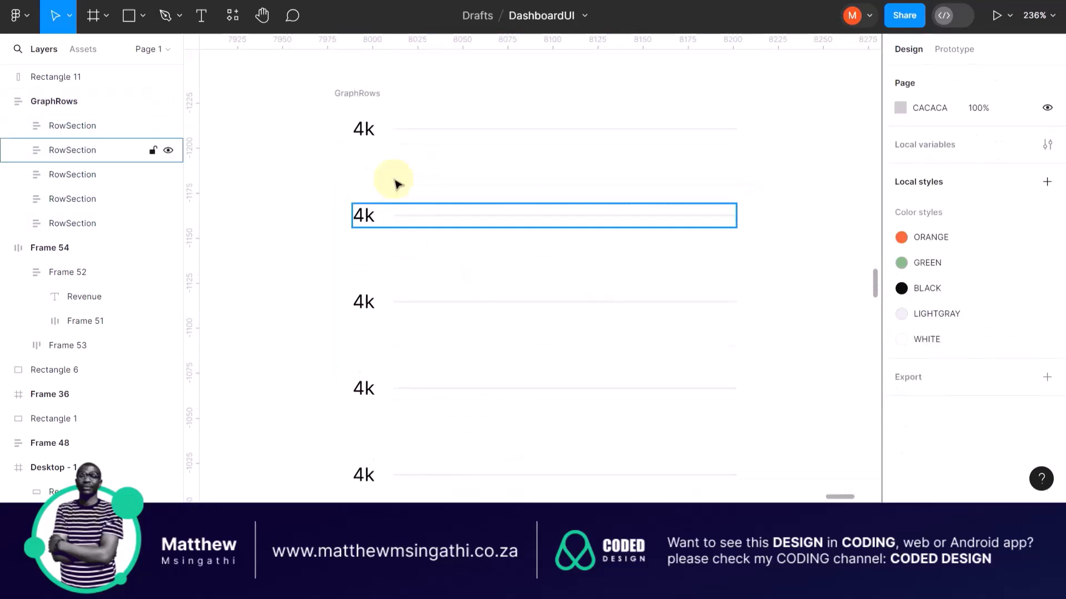
drag(363, 93, 363, 43)
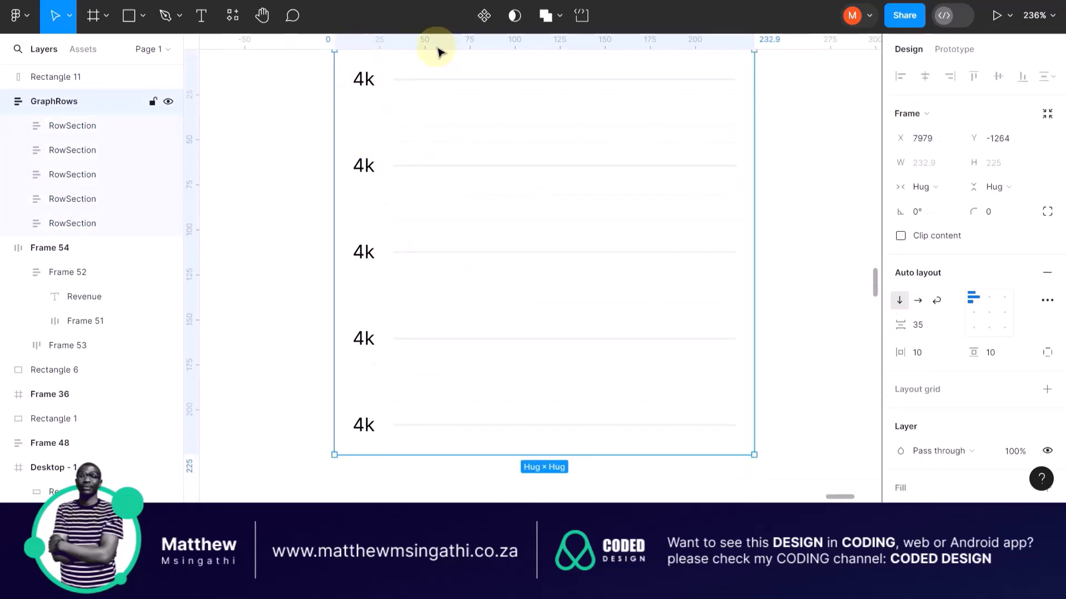
Step: Set the horizontal resizing of the Row frame inside the first RowSection to Fill container
click(390, 349)
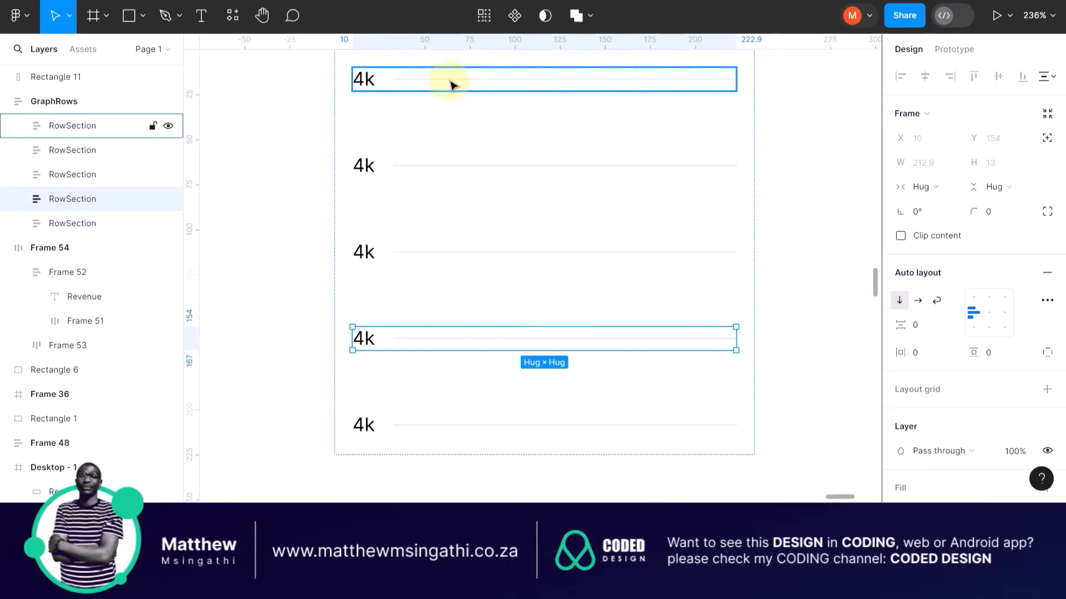
double_click(450, 85)
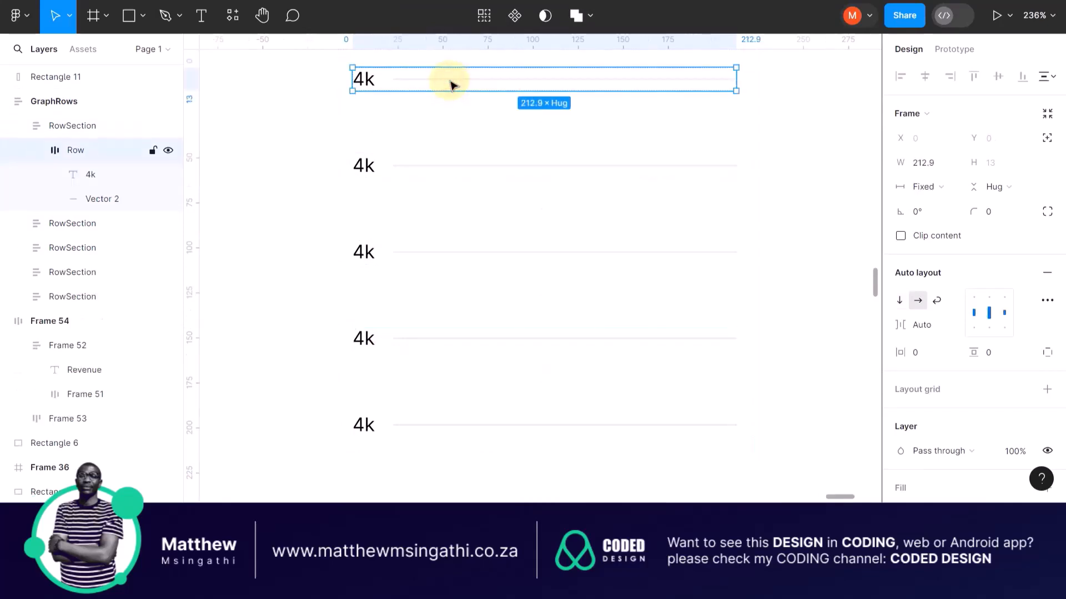
scroll(480, 109, up, 1)
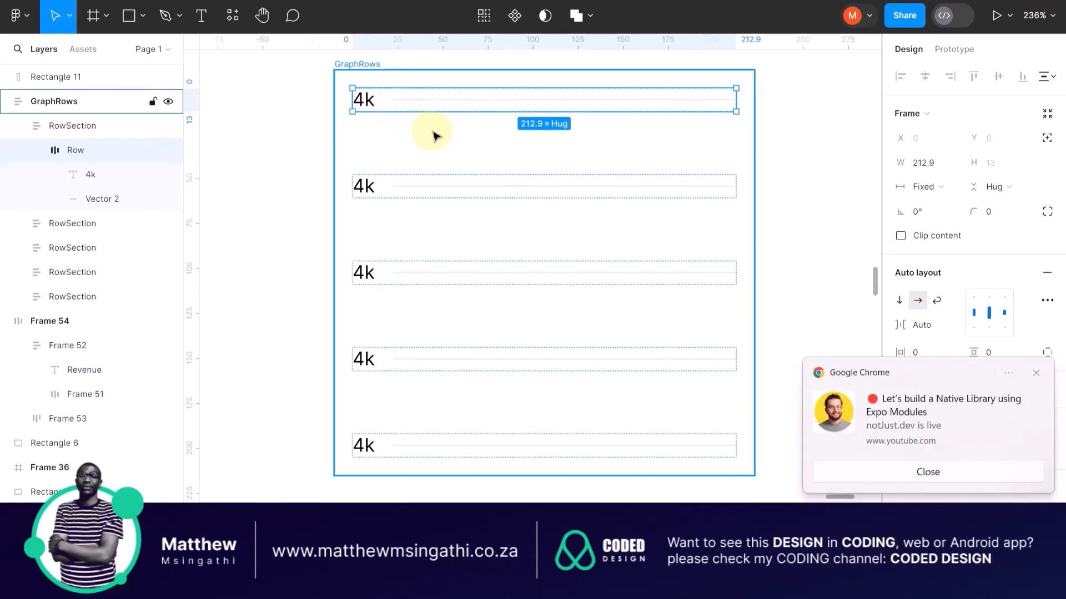
click(1032, 375)
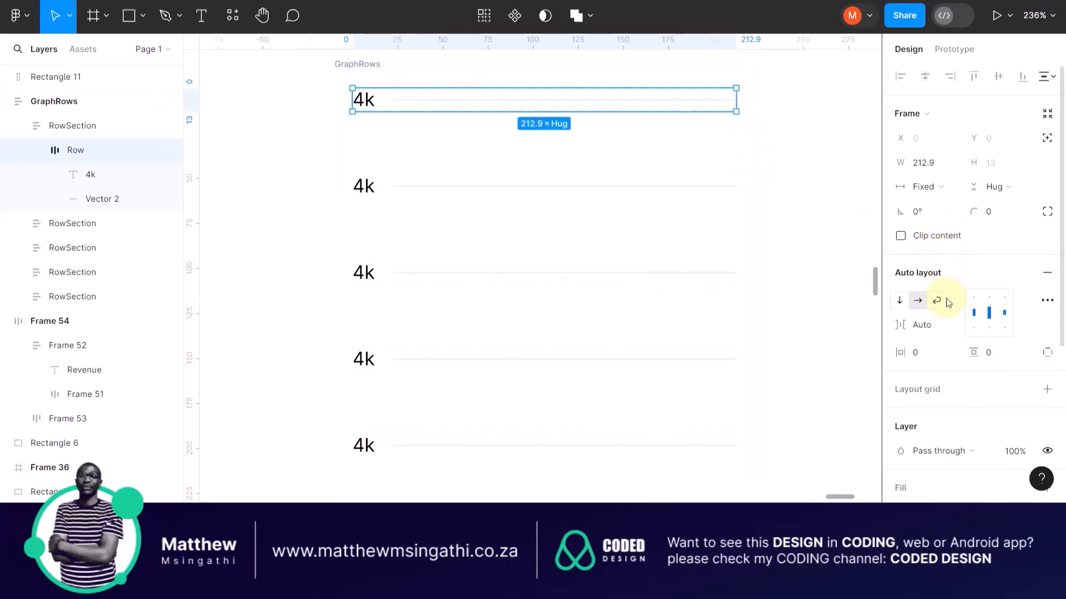
click(954, 187)
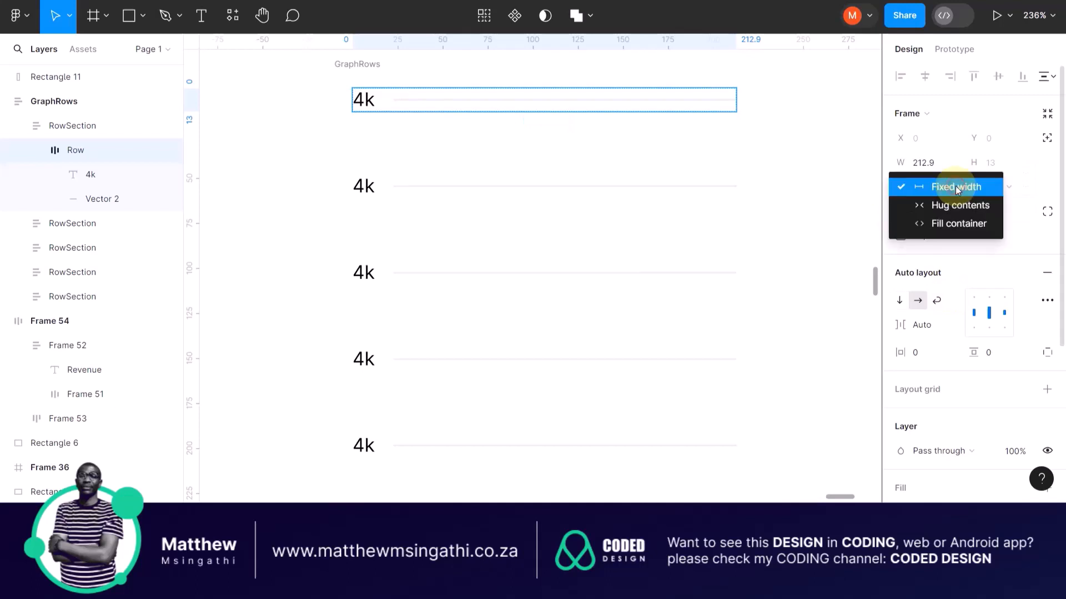
click(941, 222)
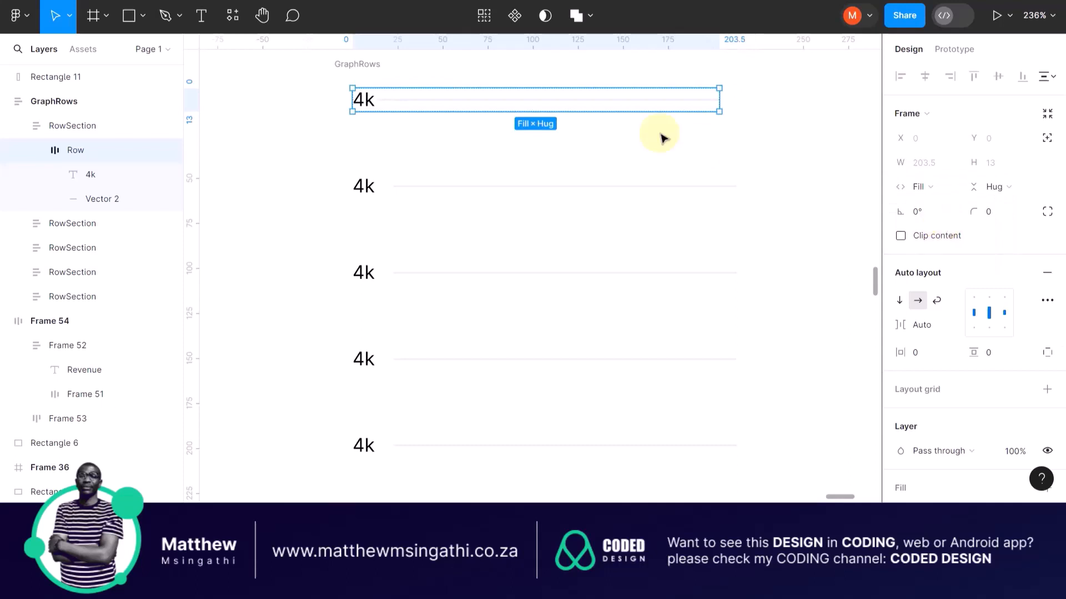
scroll(647, 126, up, 3)
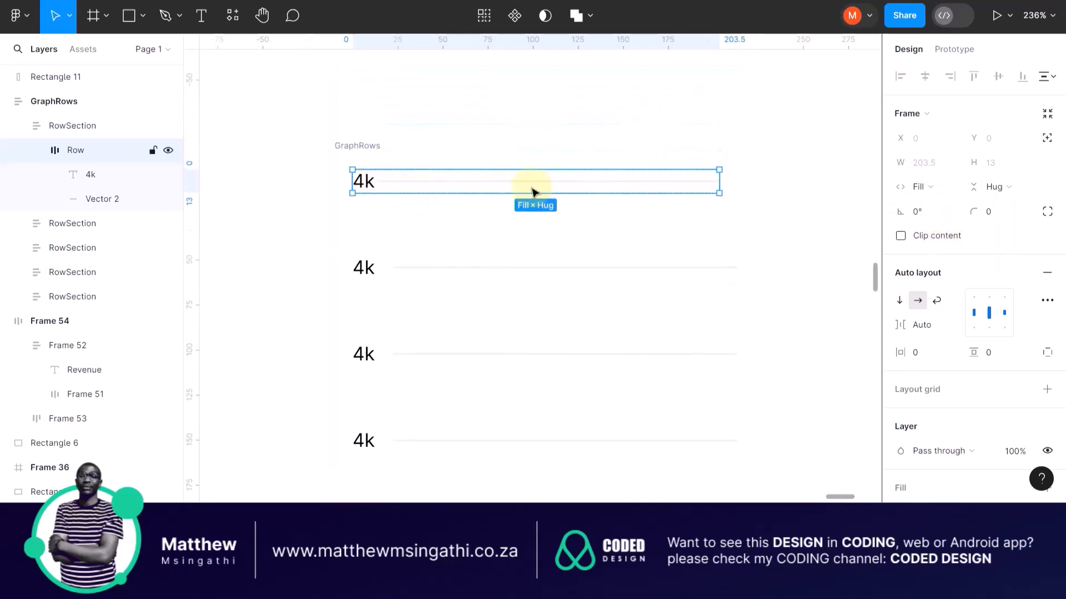
Step: Try to widen the GraphRows frame to about 248
scroll(534, 191, right, 4)
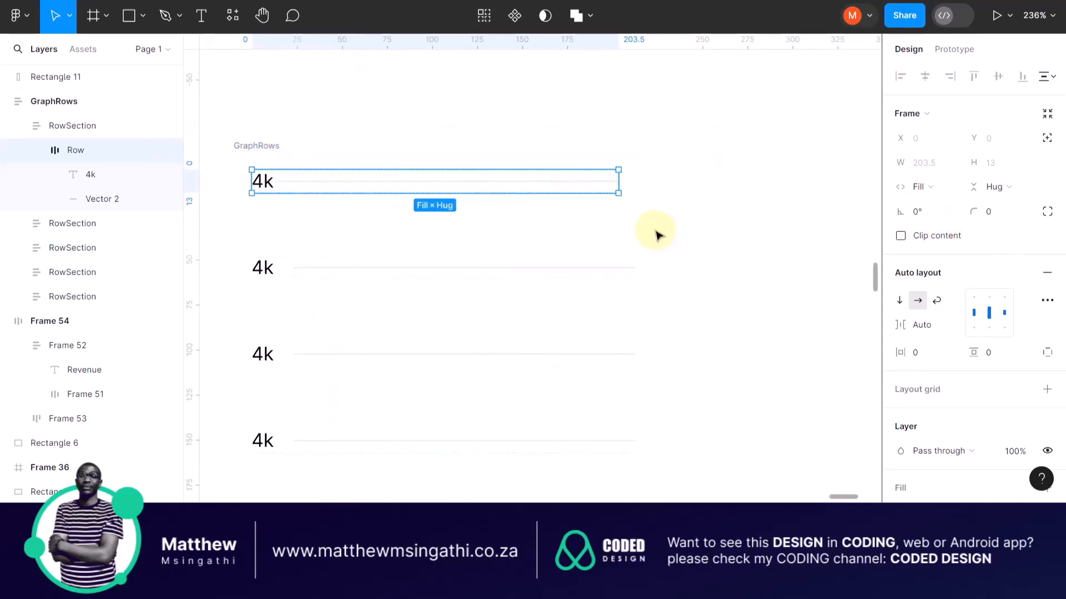
click(262, 146)
drag(655, 268, 580, 259)
drag(733, 265, 681, 257)
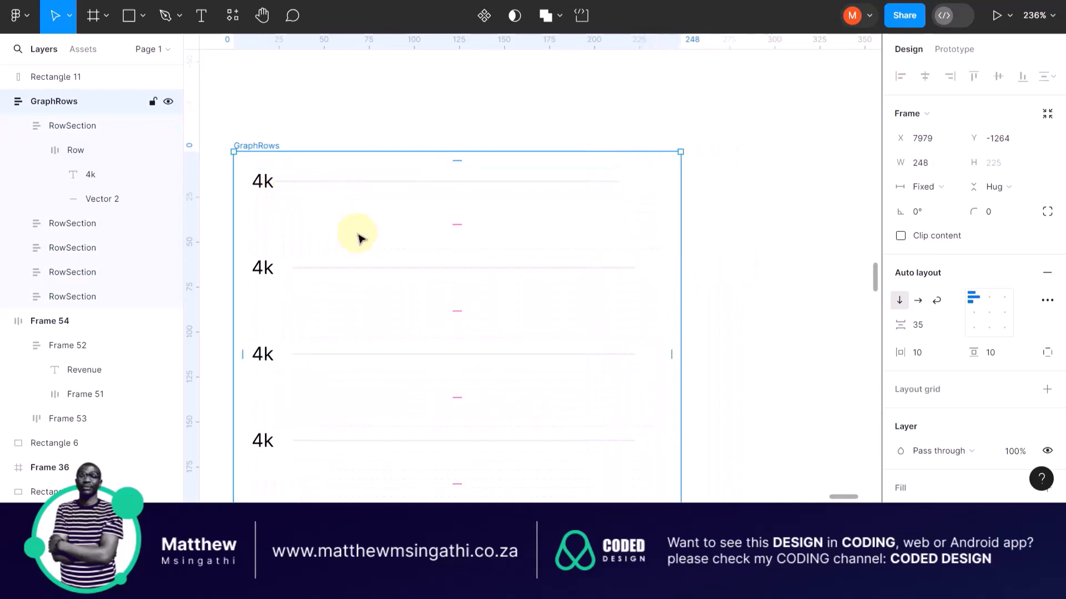
Step: Undo the GraphRows width change and the Fill container resizing of the Row frame in the first RowSection
key(ctrl+z)
key(ctrl+z)
key(ctrl+z)
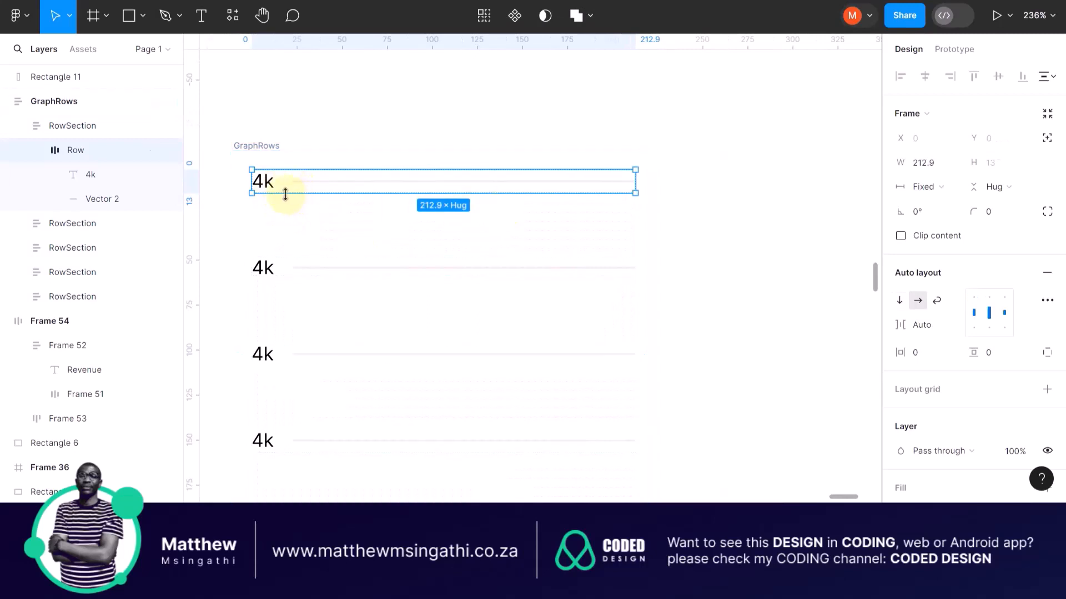
Step: Draw a rectangle about 378 × 119 across the plot area of the reference revenue chart to measure its width
scroll(393, 204, left, 3)
scroll(393, 204, down, 2)
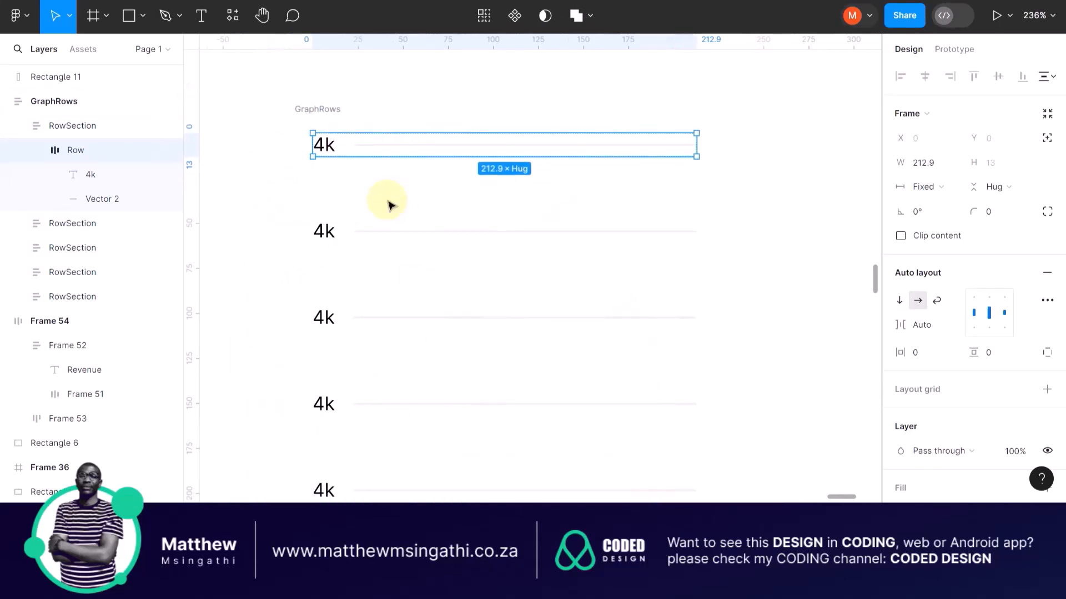
scroll(387, 204, right, 2)
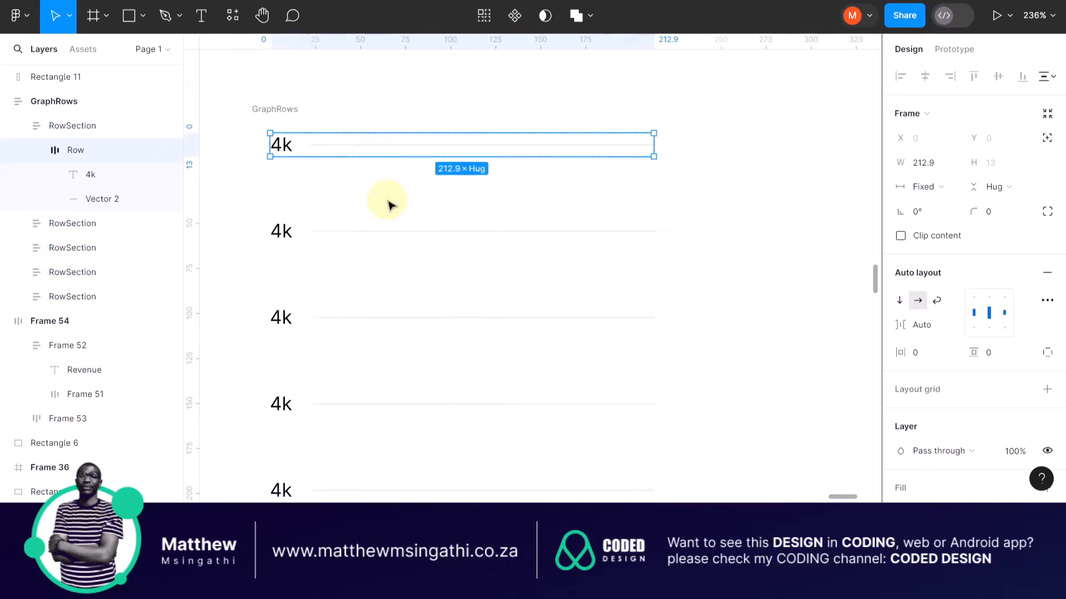
scroll(387, 204, down, 3)
scroll(527, 244, up, 10)
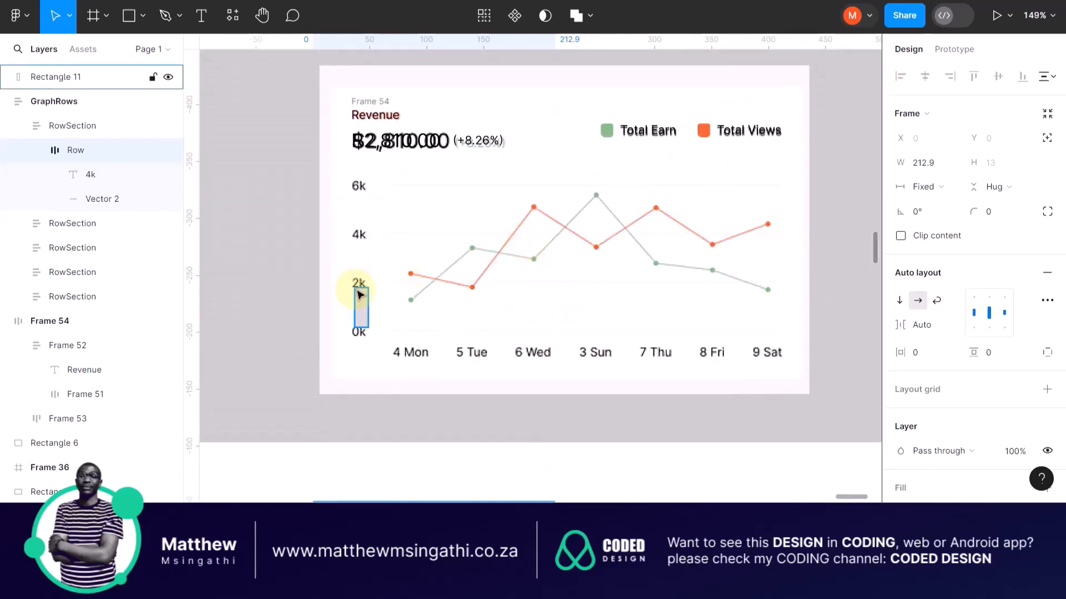
click(128, 16)
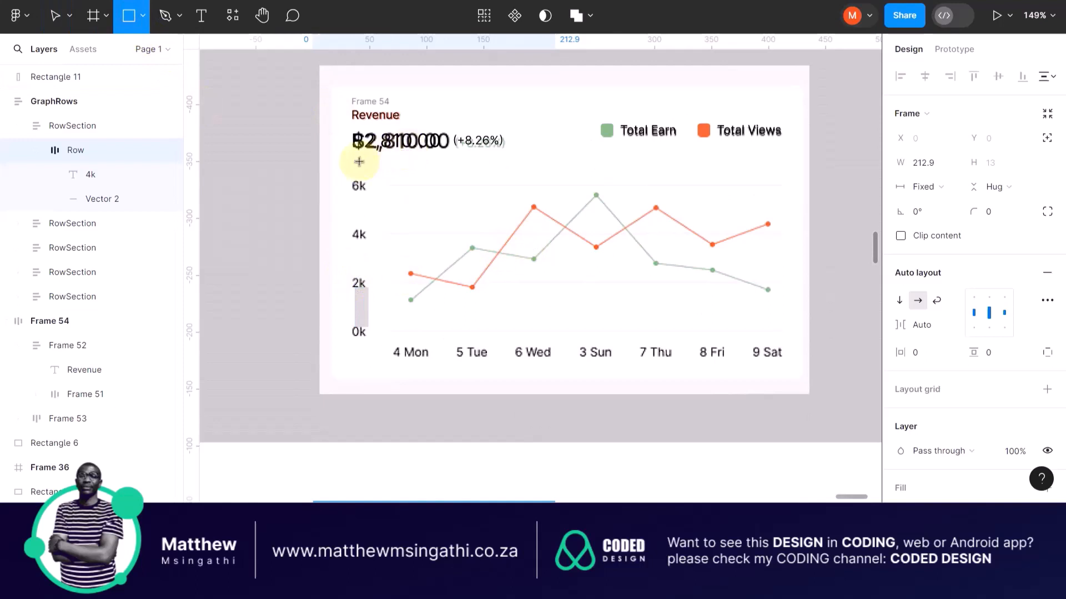
mouse_move(351, 171)
mouse_down()
mouse_move(704, 293)
mouse_move(782, 307)
mouse_up()
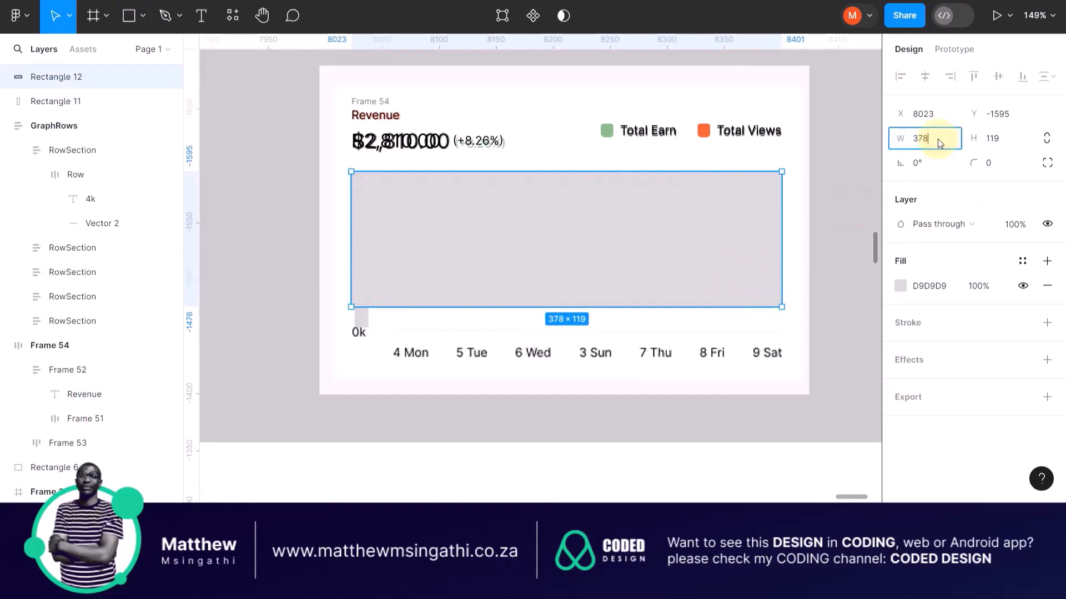
Step: Set the width of the GraphRows frame to 378
scroll(719, 252, down, 6)
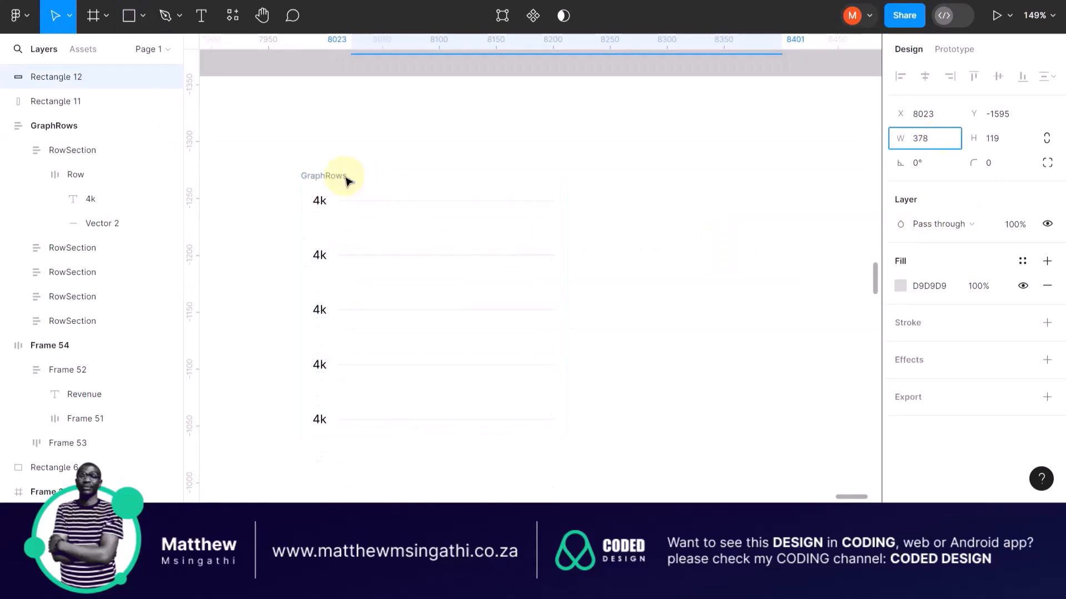
click(345, 180)
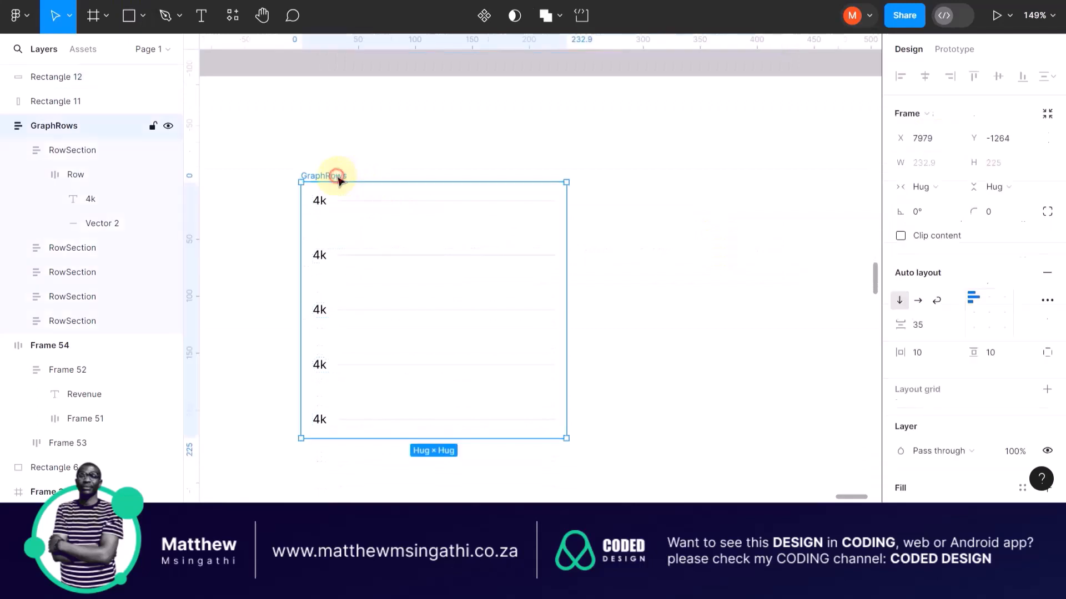
click(935, 165)
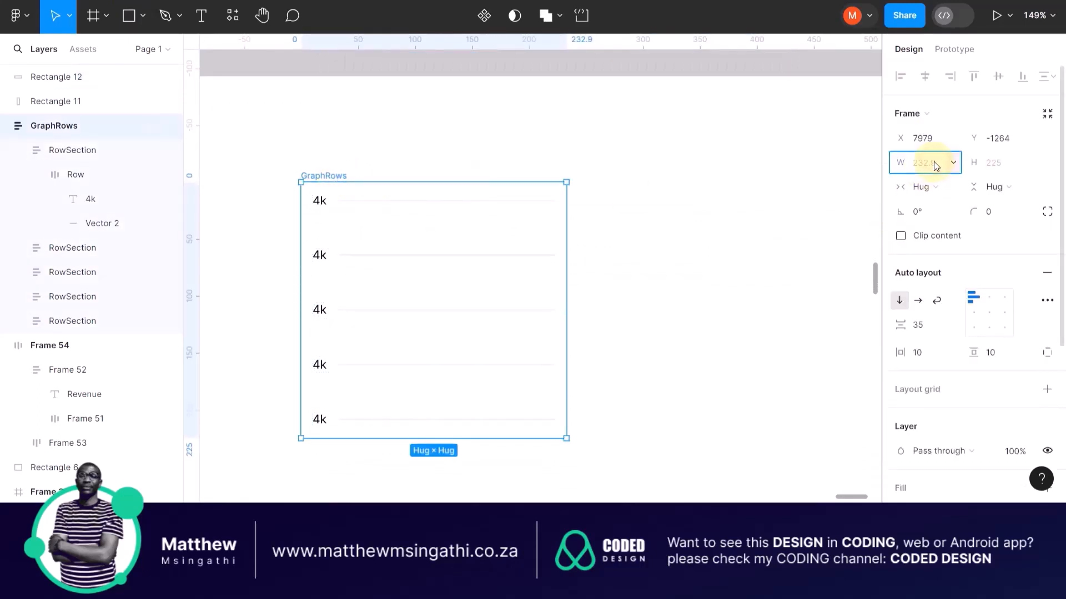
key(Return)
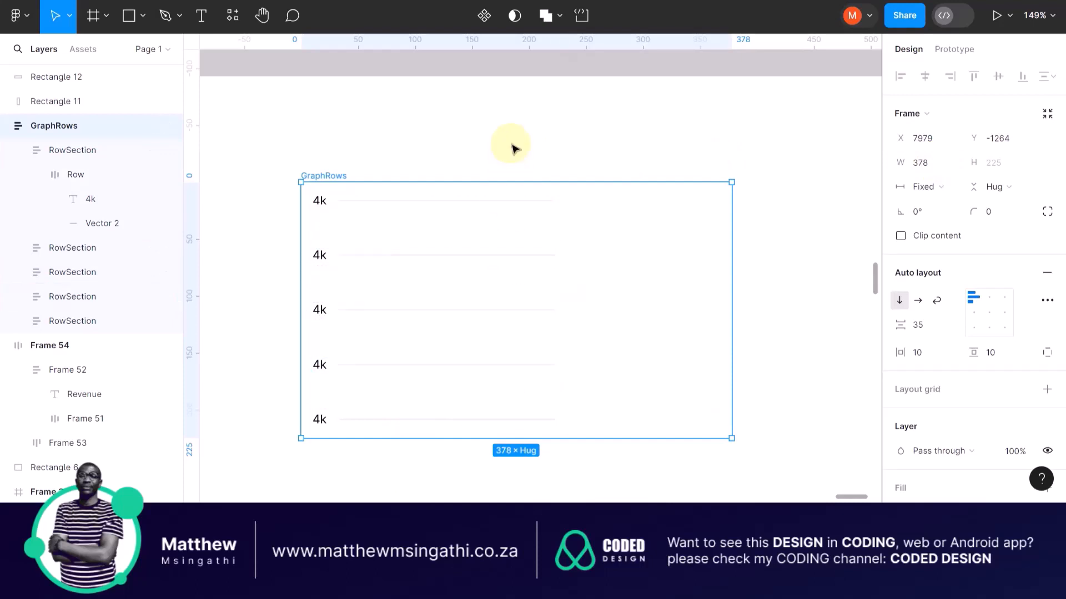
click(467, 203)
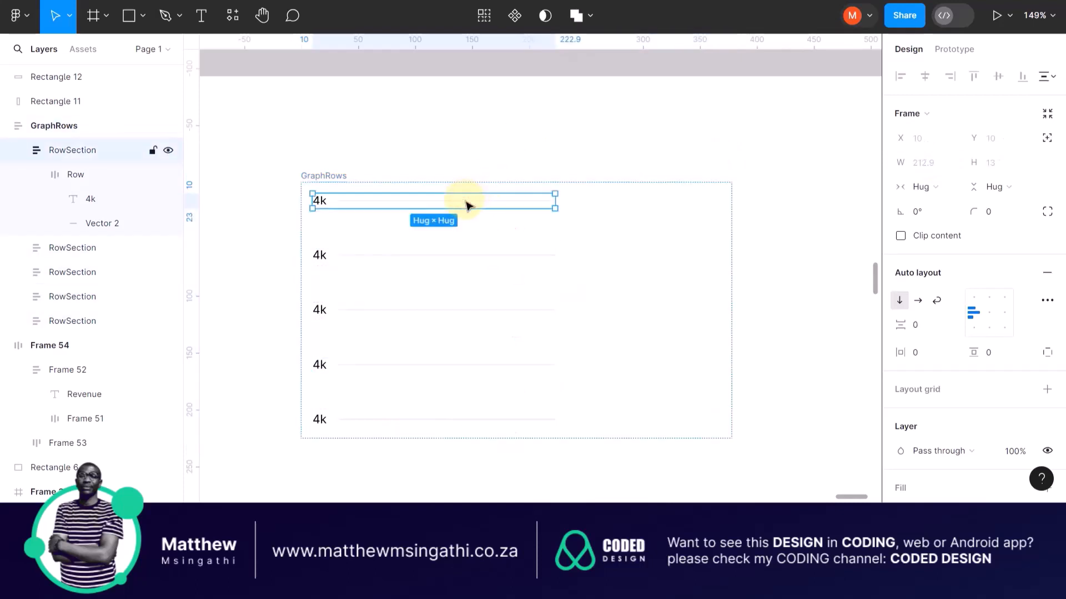
double_click(467, 203)
click(513, 139)
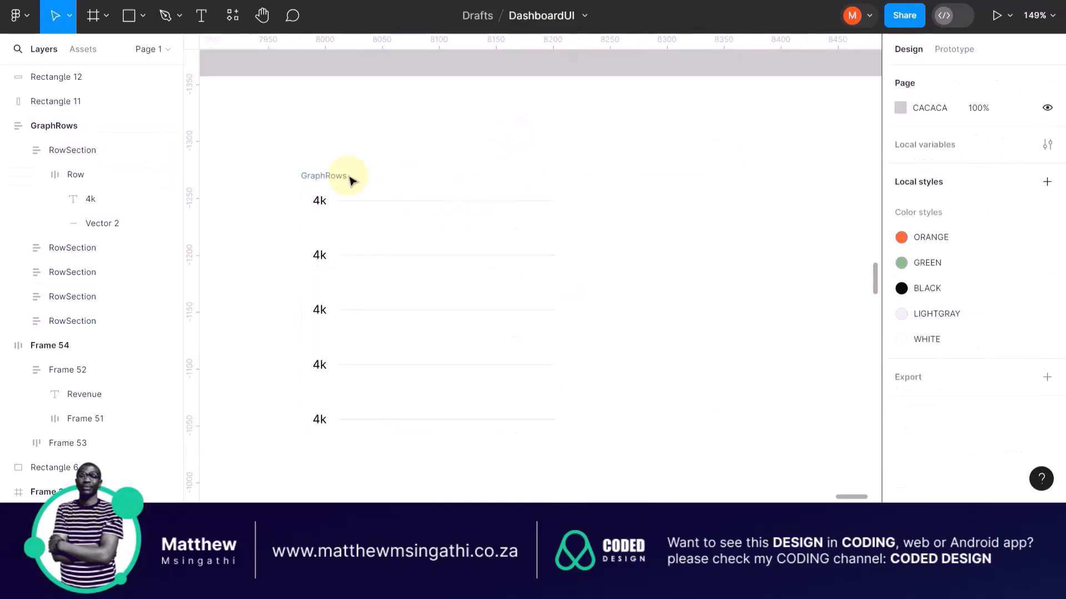
Step: Add a solid pale pink FFF8F8 fill to the GraphRows frame
click(318, 175)
scroll(917, 350, down, 3)
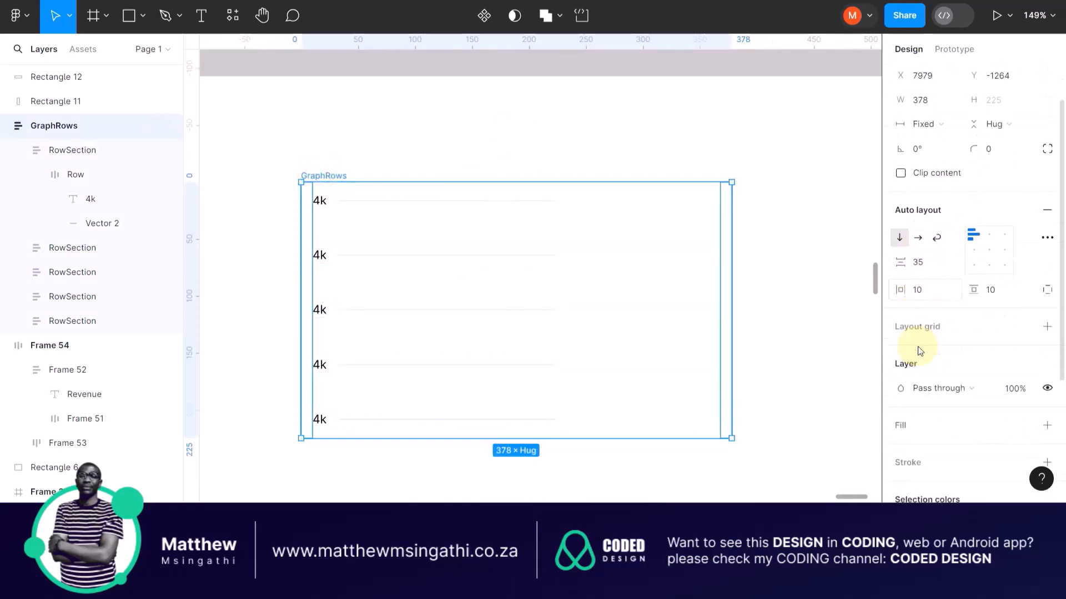
scroll(918, 346, down, 2)
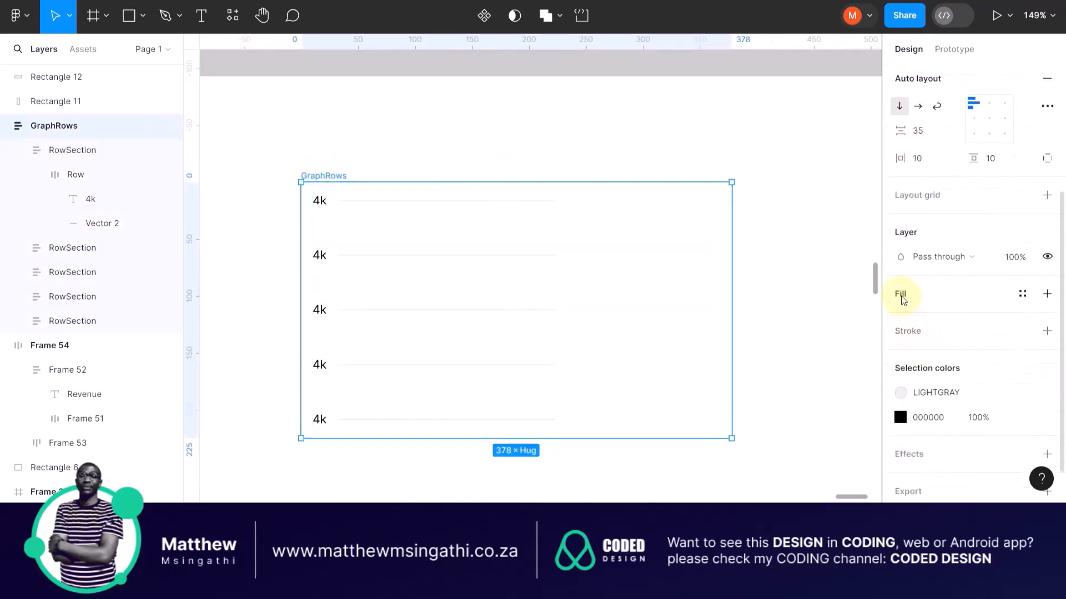
click(1046, 293)
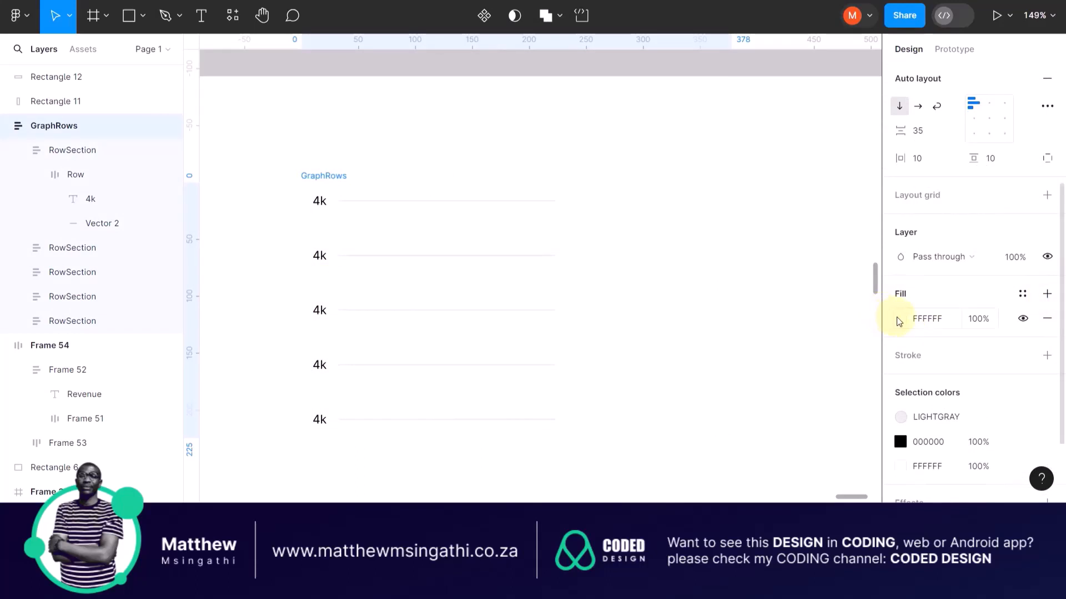
click(900, 319)
click(699, 110)
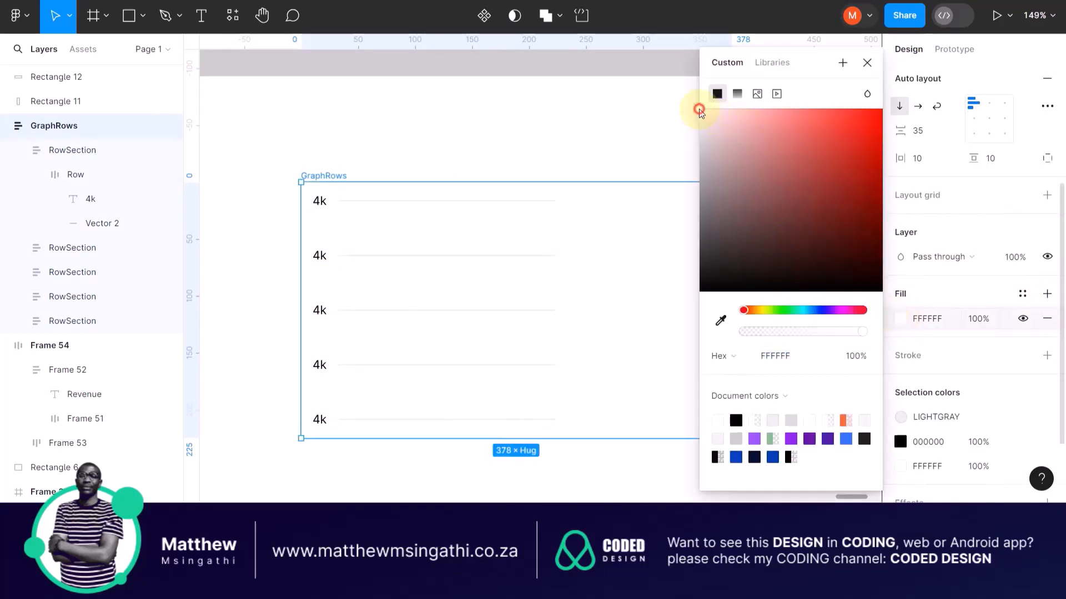
mouse_move(698, 111)
mouse_down()
mouse_move(695, 120)
mouse_move(705, 111)
mouse_up()
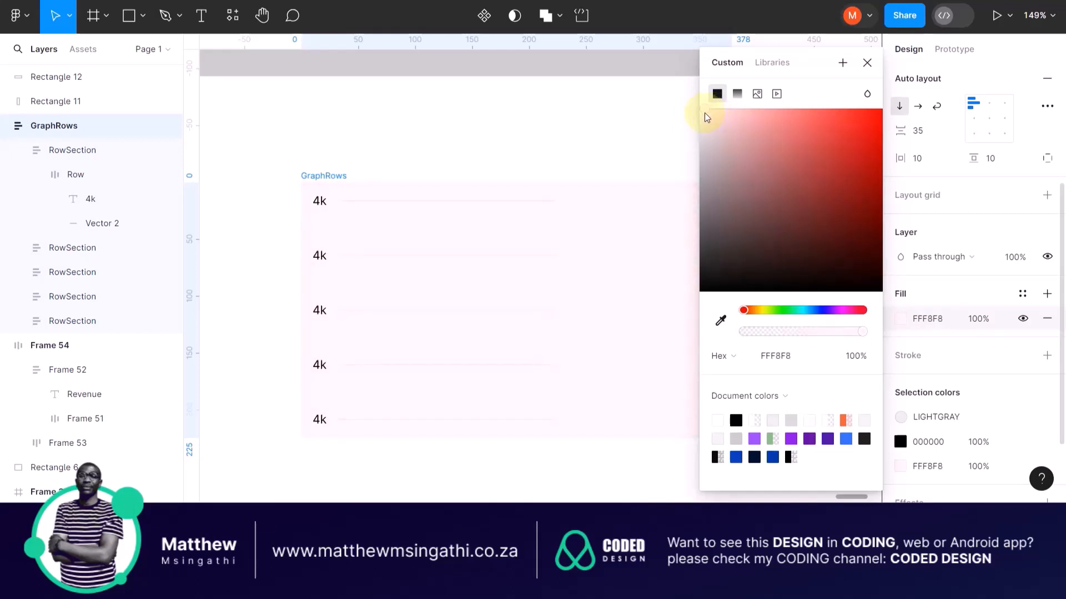
click(499, 150)
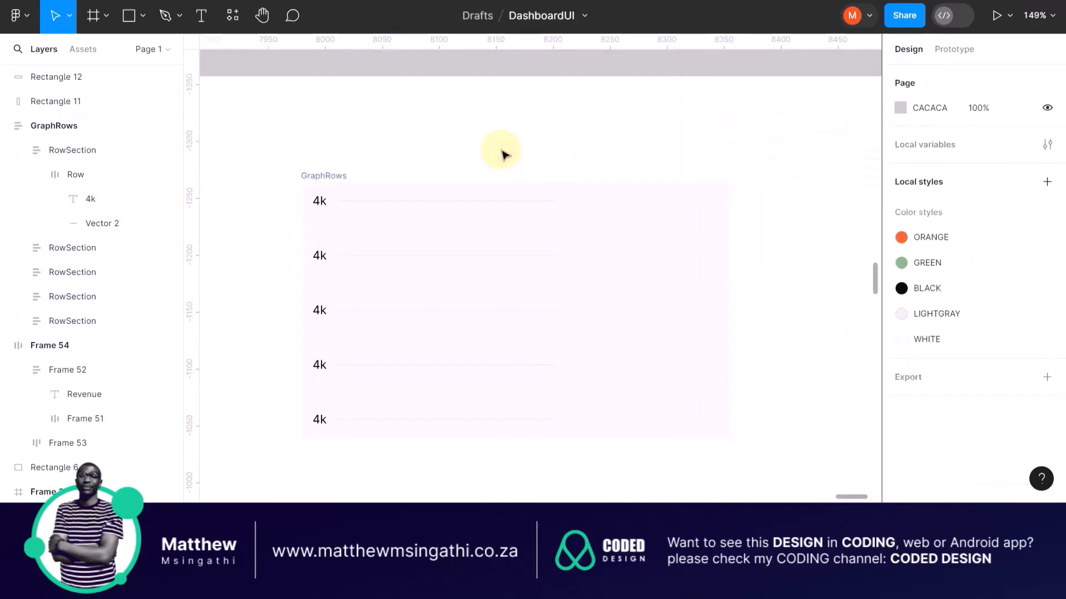
Step: Set the horizontal resizing of the first RowSection in GraphRows to Fill container
click(341, 196)
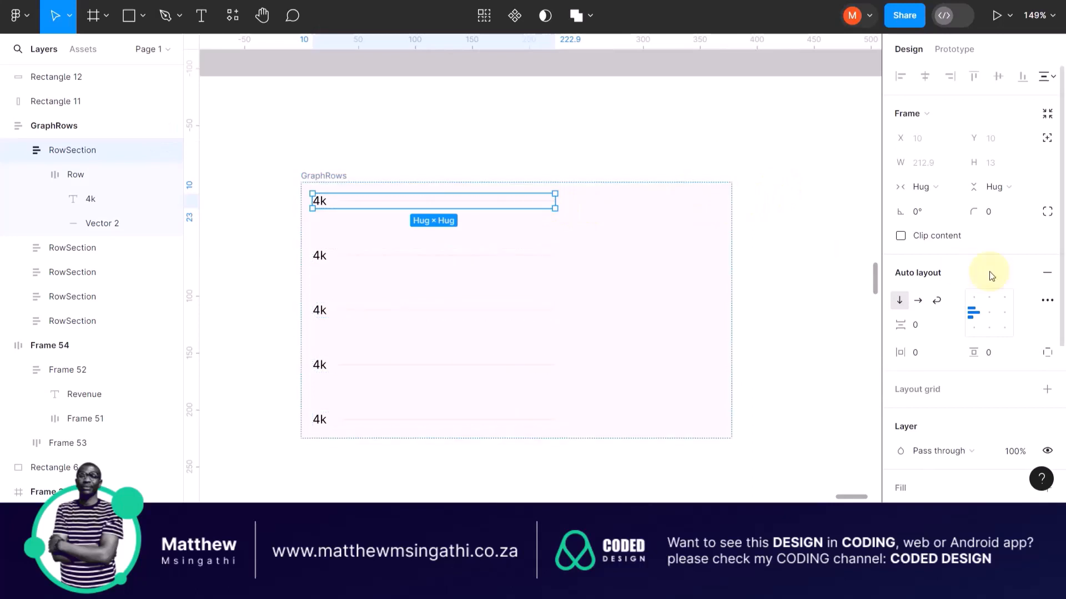
click(948, 188)
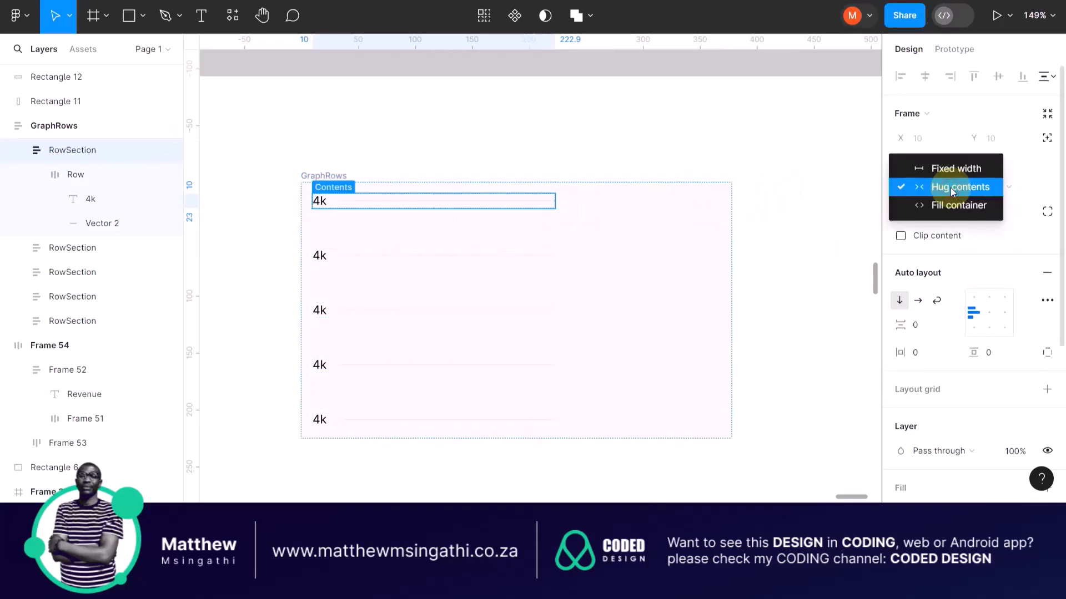
click(943, 207)
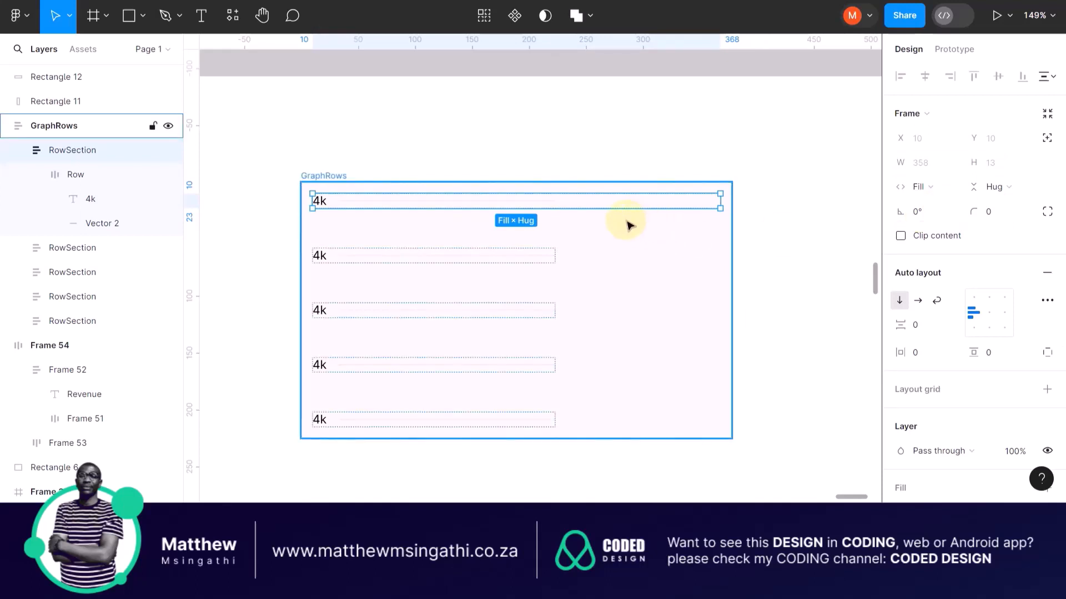
Step: Set the Row frame inside the first RowSection to Fill container horizontally so it spans the full section width
double_click(378, 205)
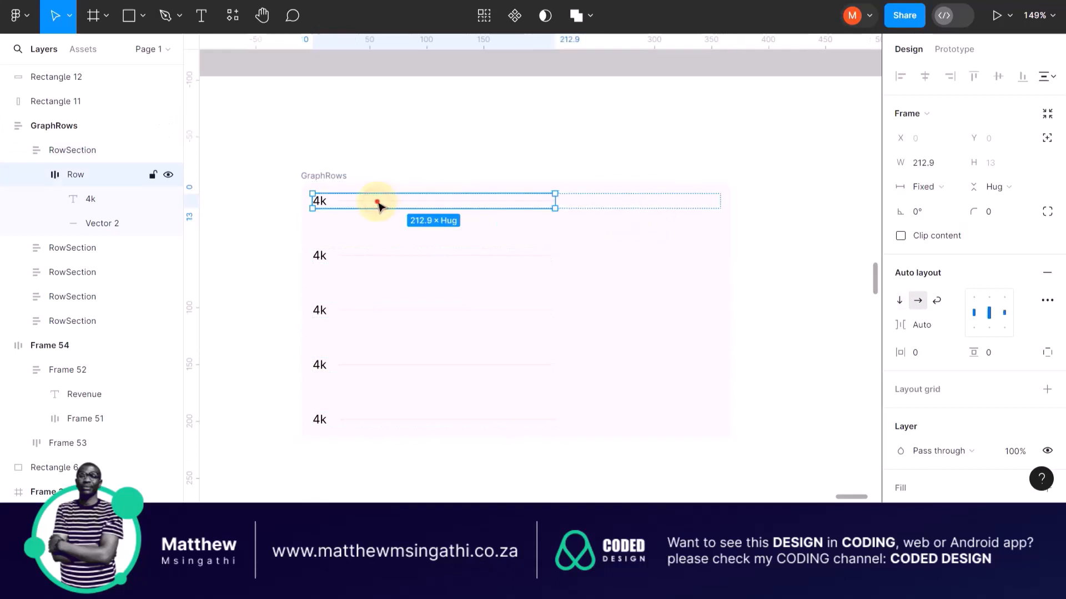
double_click(378, 205)
click(423, 146)
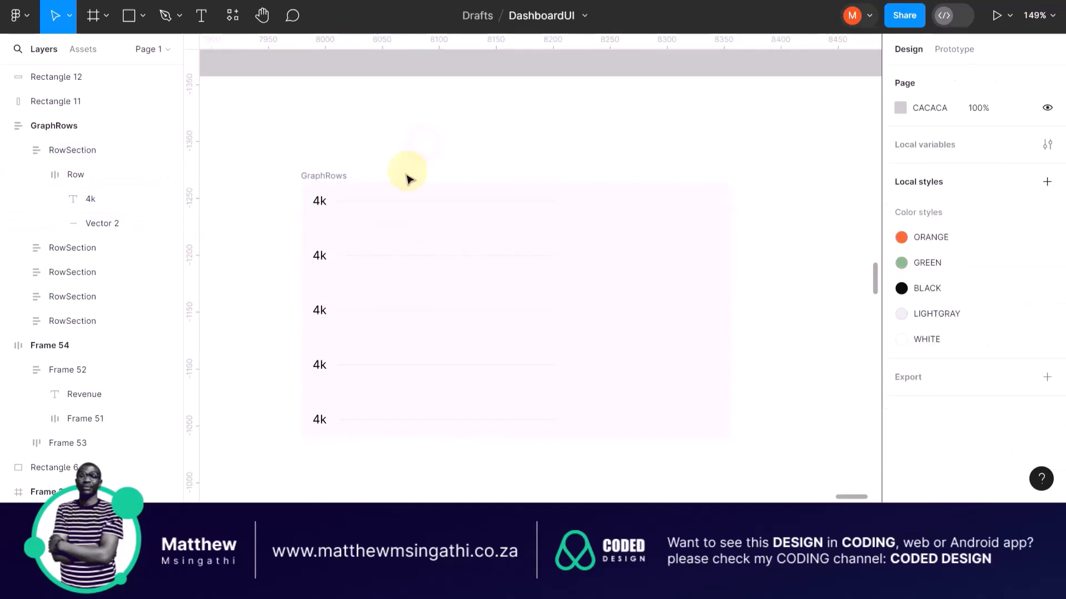
double_click(340, 206)
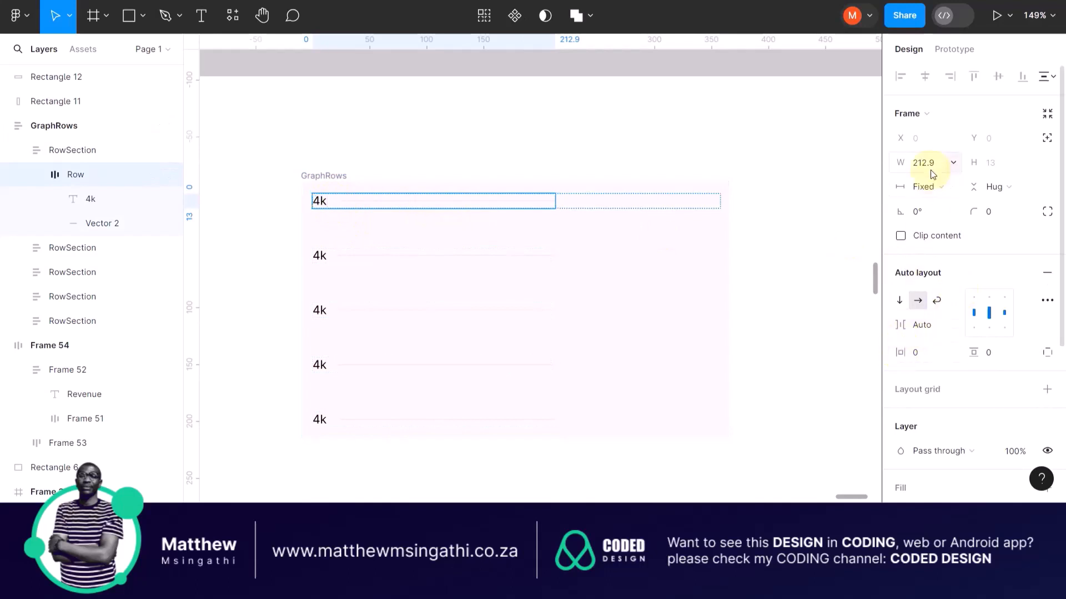
scroll(342, 202, up, 3)
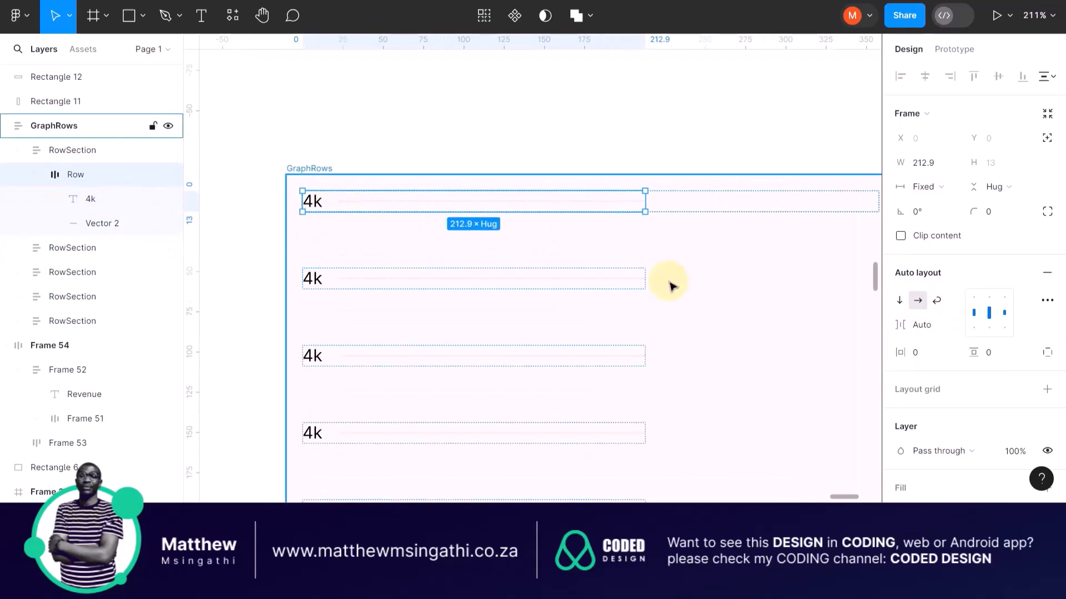
scroll(699, 293, down, 2)
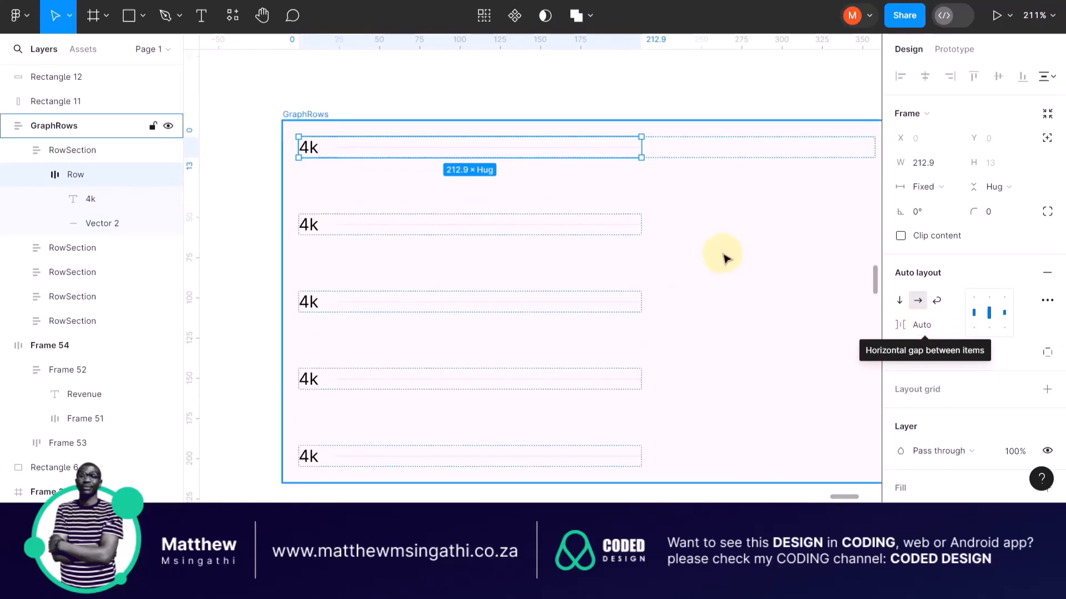
scroll(726, 254, right, 2)
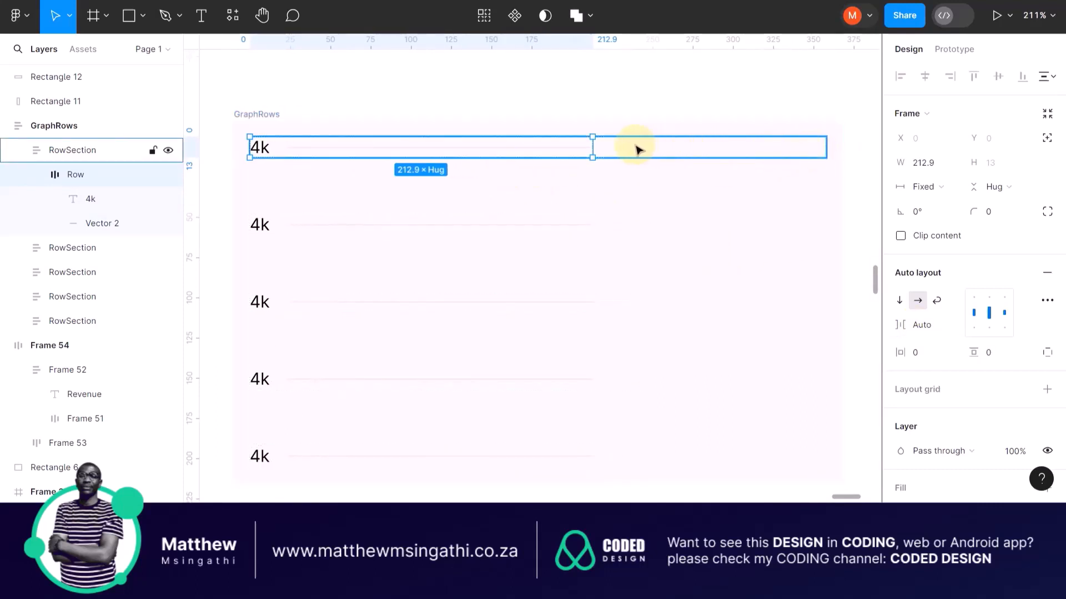
click(952, 188)
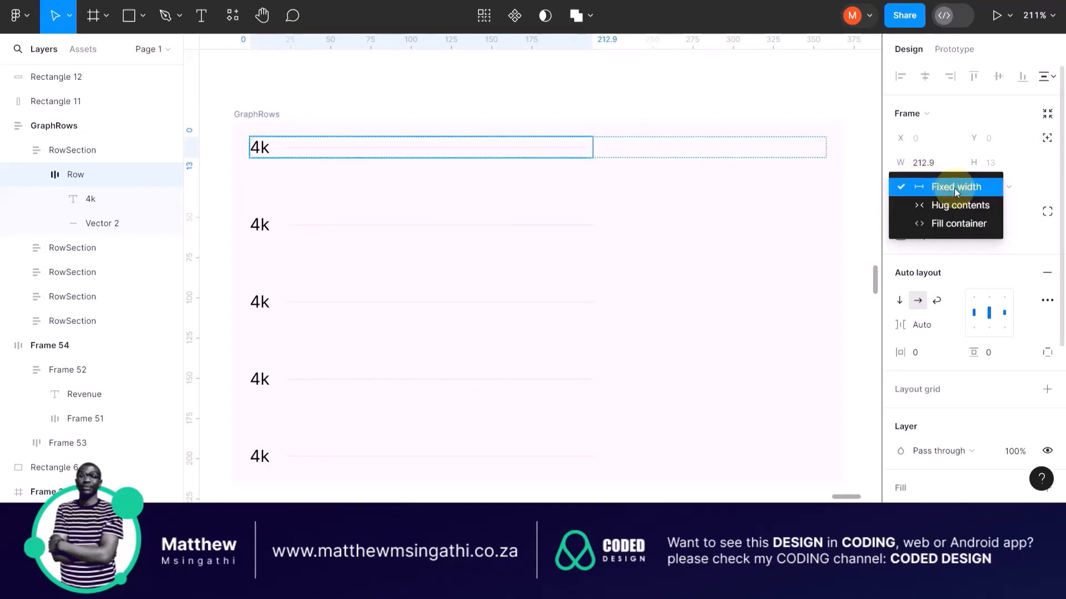
click(944, 227)
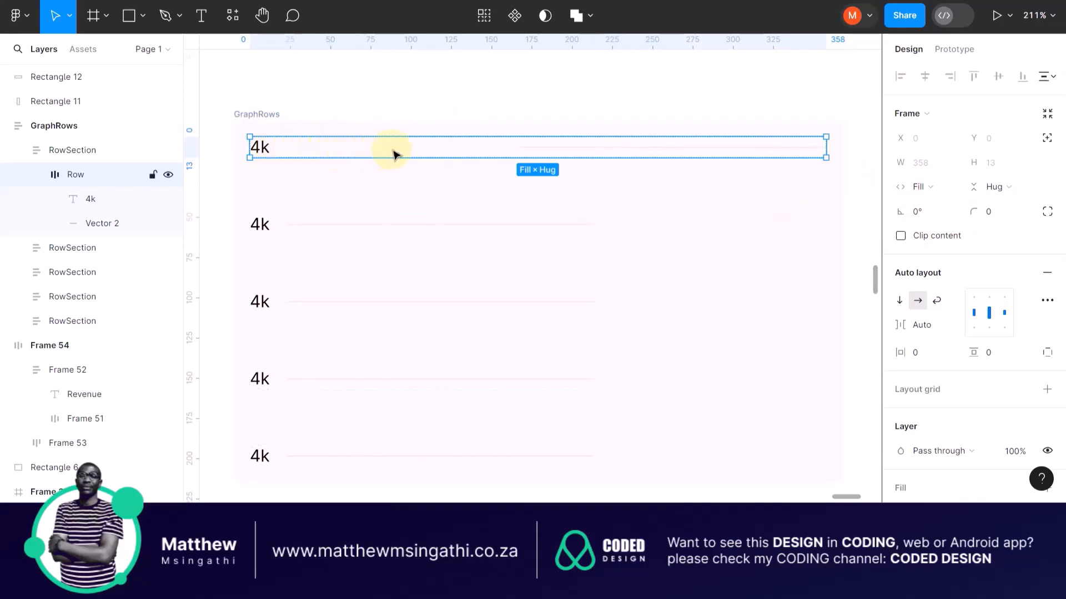
Step: Stretch the first row's Vector 2 grid line leftward until it starts just after the 4k label
click(530, 150)
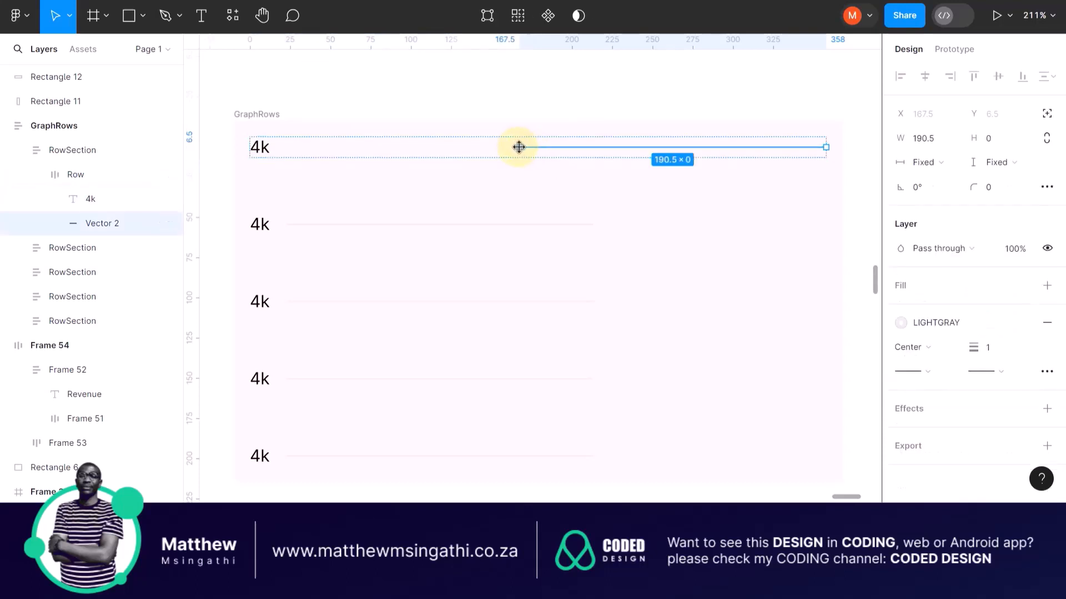
scroll(518, 149, up, 3)
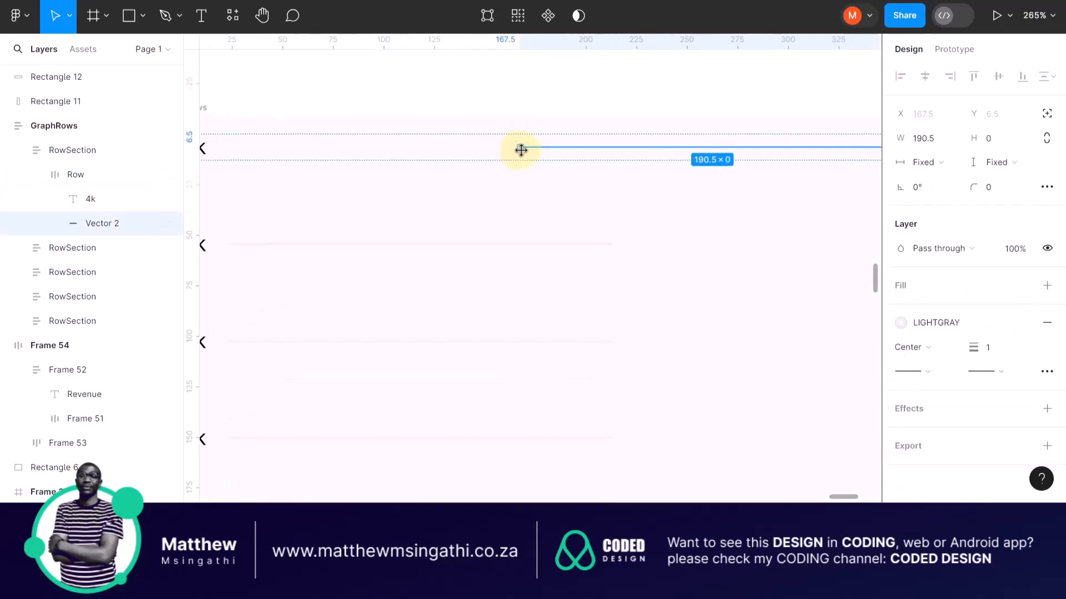
scroll(523, 148, down, 1)
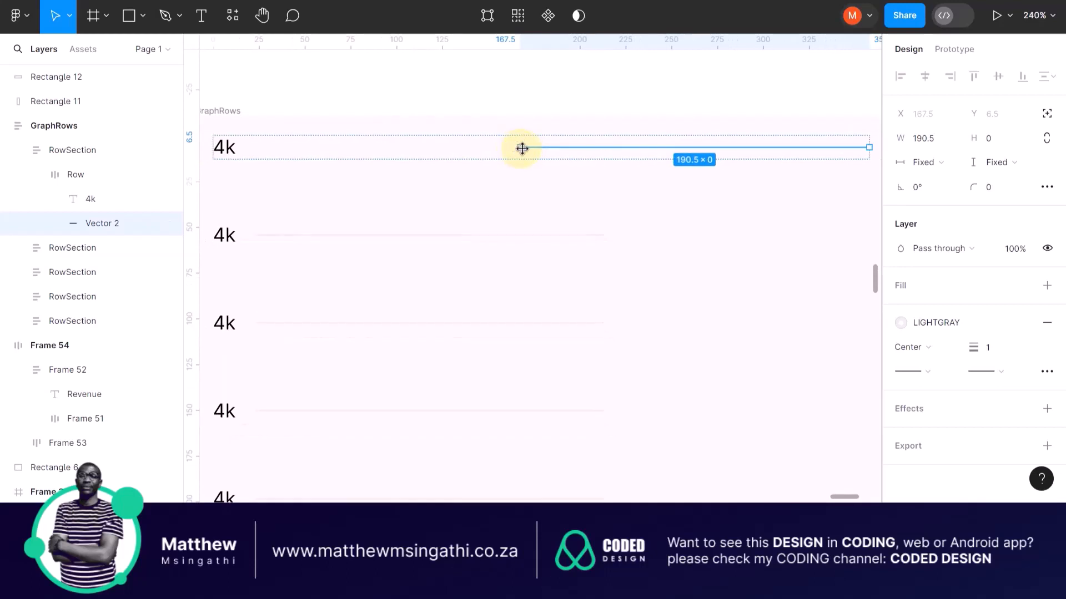
drag(522, 149, 266, 147)
scroll(283, 168, left, 3)
click(269, 166)
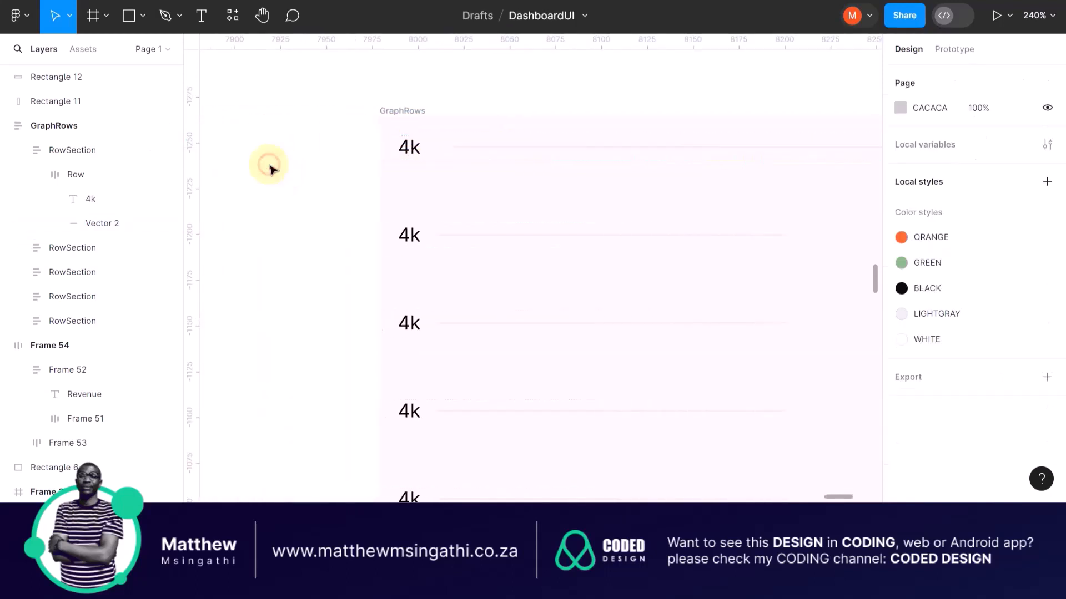
Step: Try two-digit values in the first GraphRows label, replacing 4k with 44k, 54k and 34k
ctrl+scroll(438, 162, up, 5)
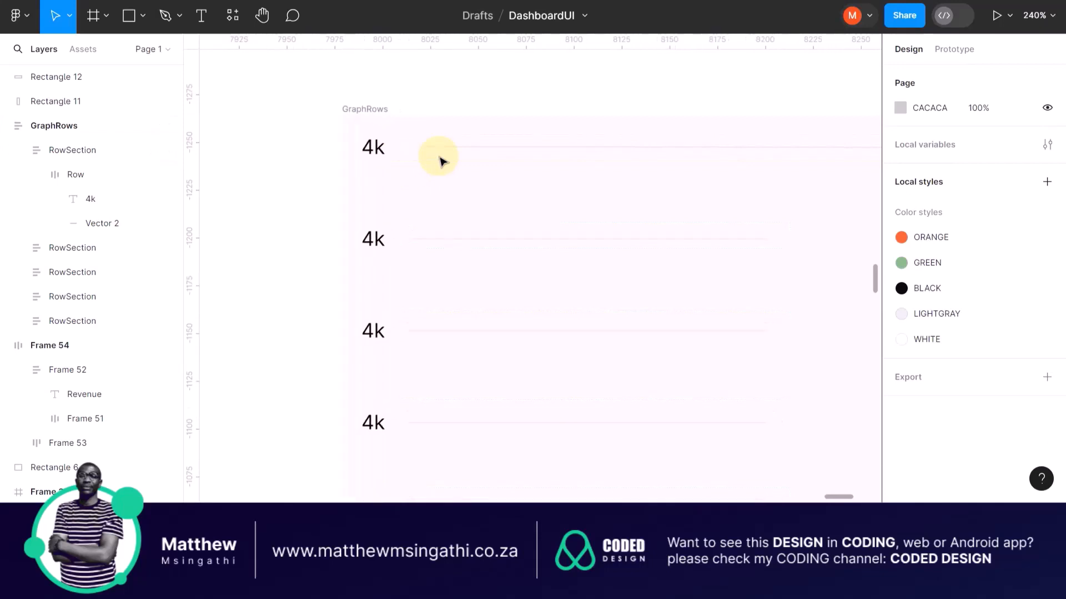
click(349, 146)
click(348, 144)
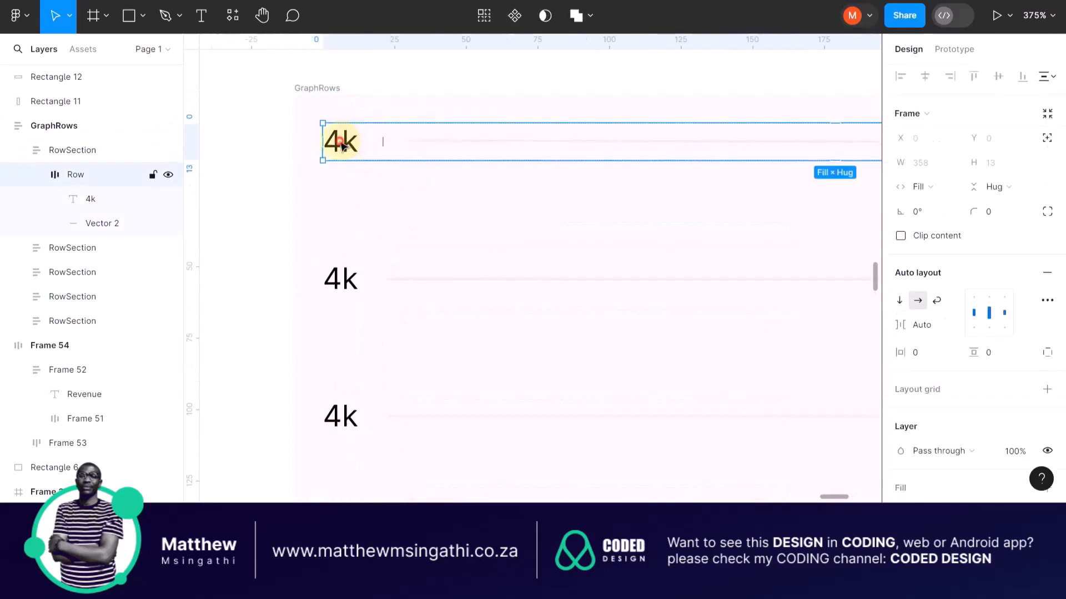
click(340, 141)
double_click(339, 141)
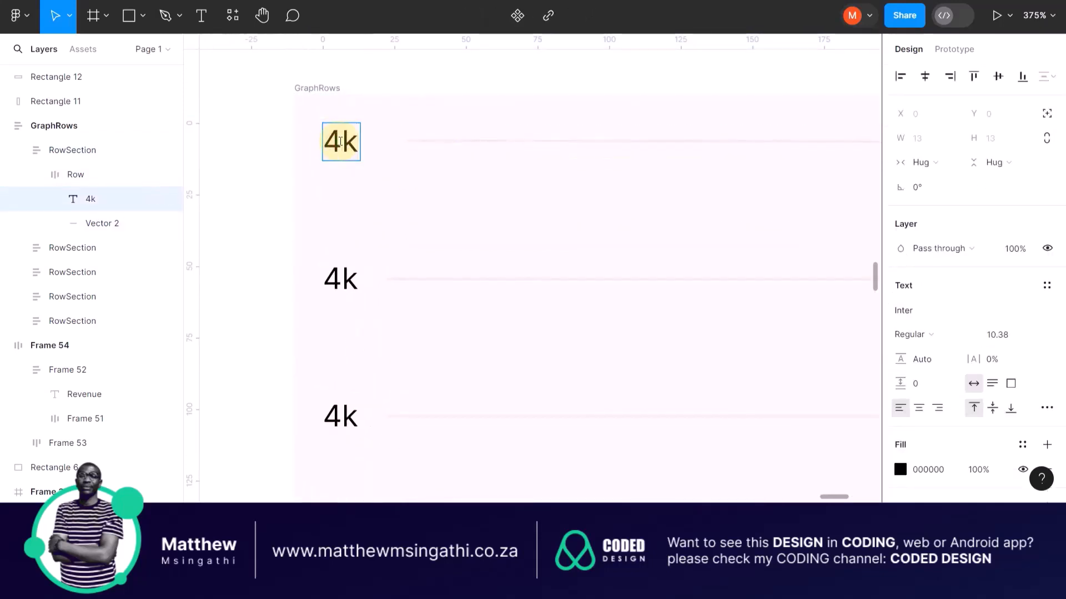
text(4)
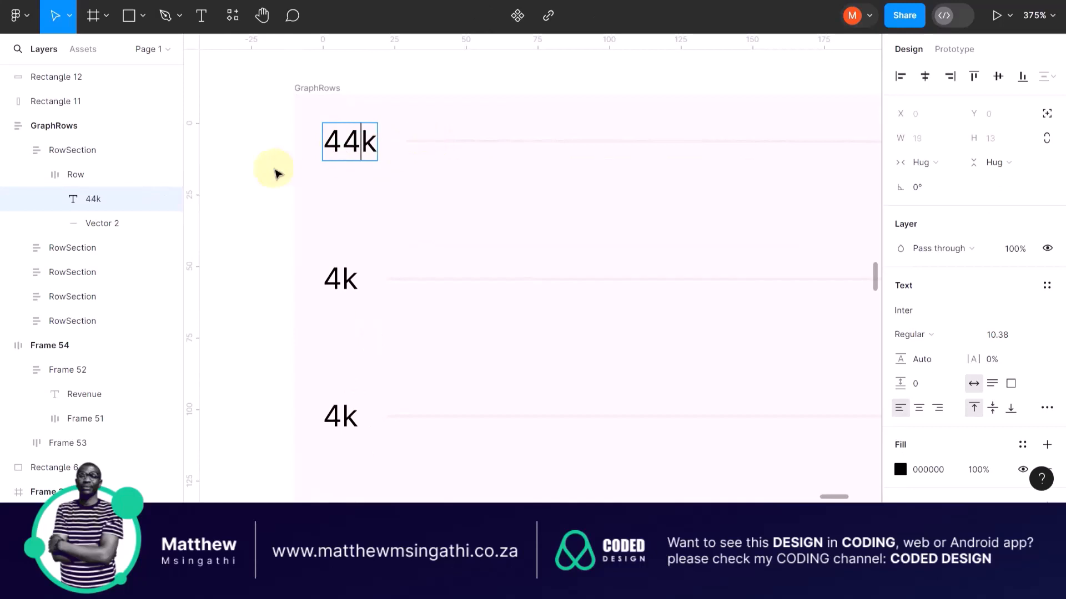
key(BackSpace)
key(BackSpace)
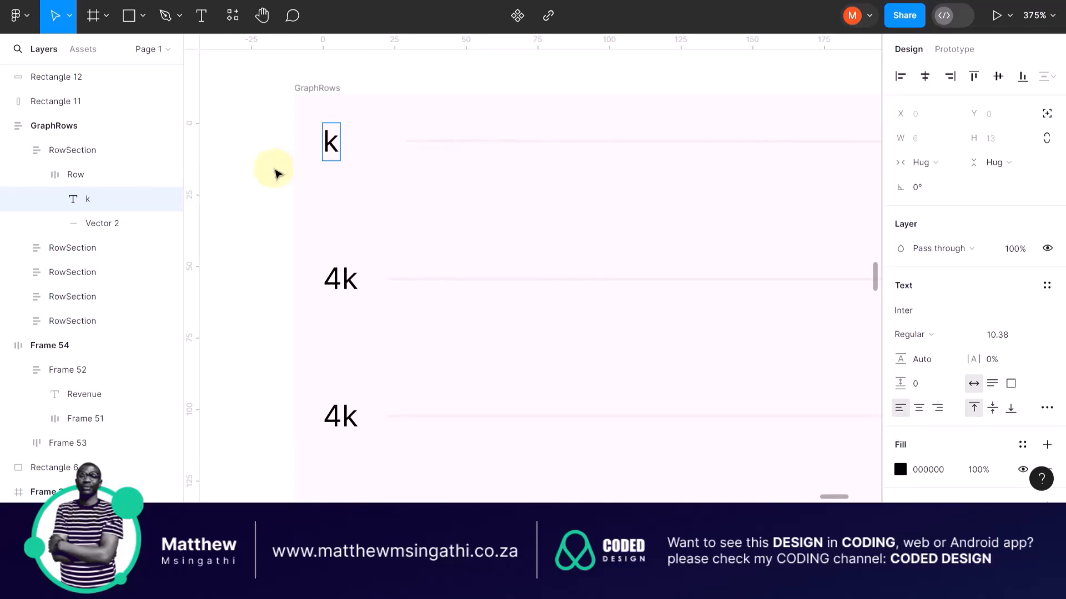
text(54)
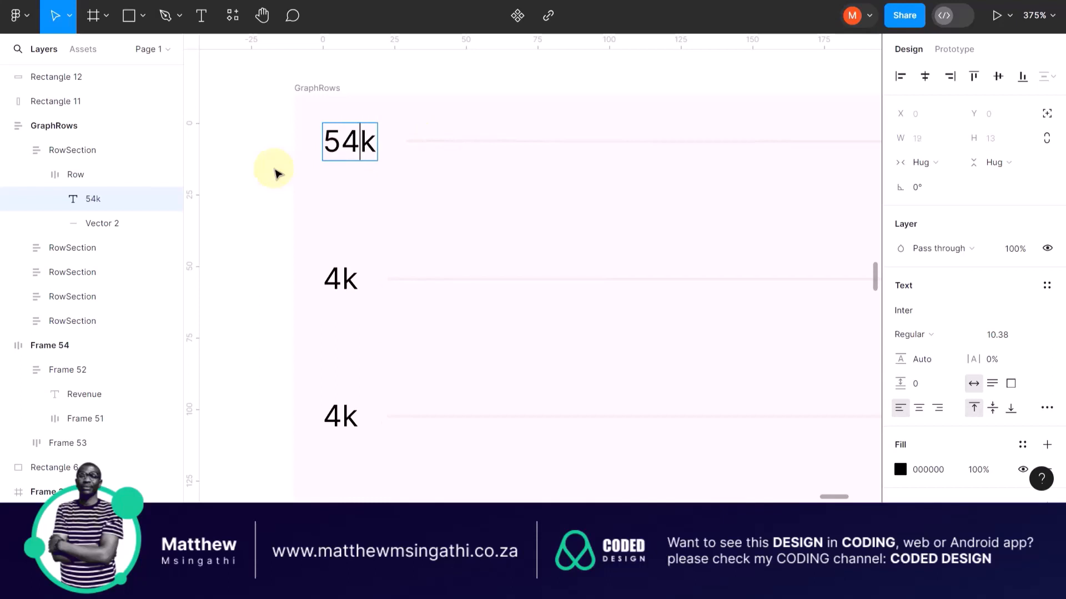
key(BackSpace)
key(BackSpace)
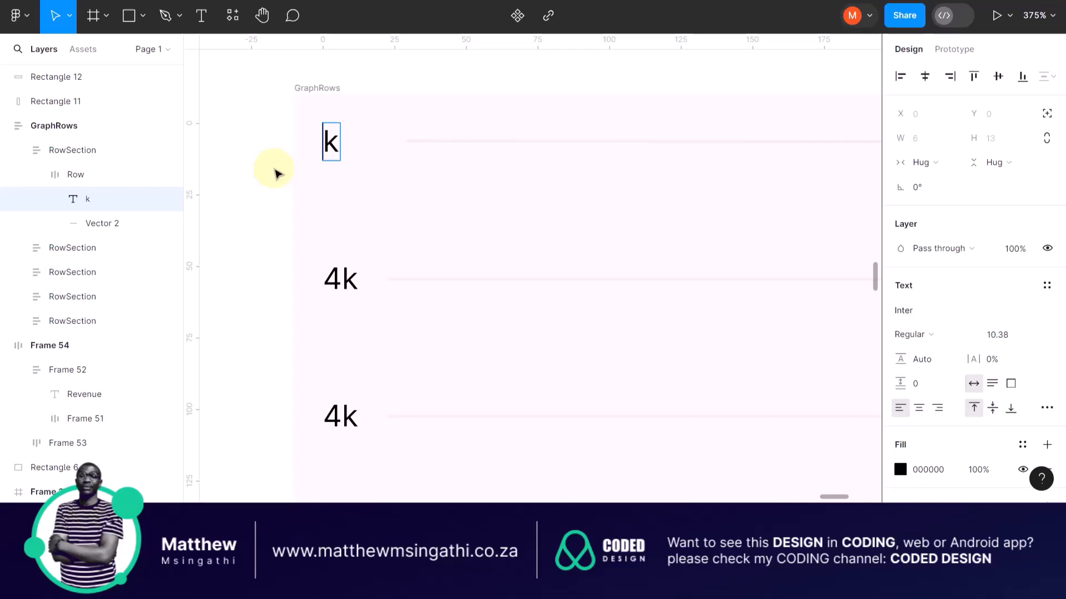
text(34)
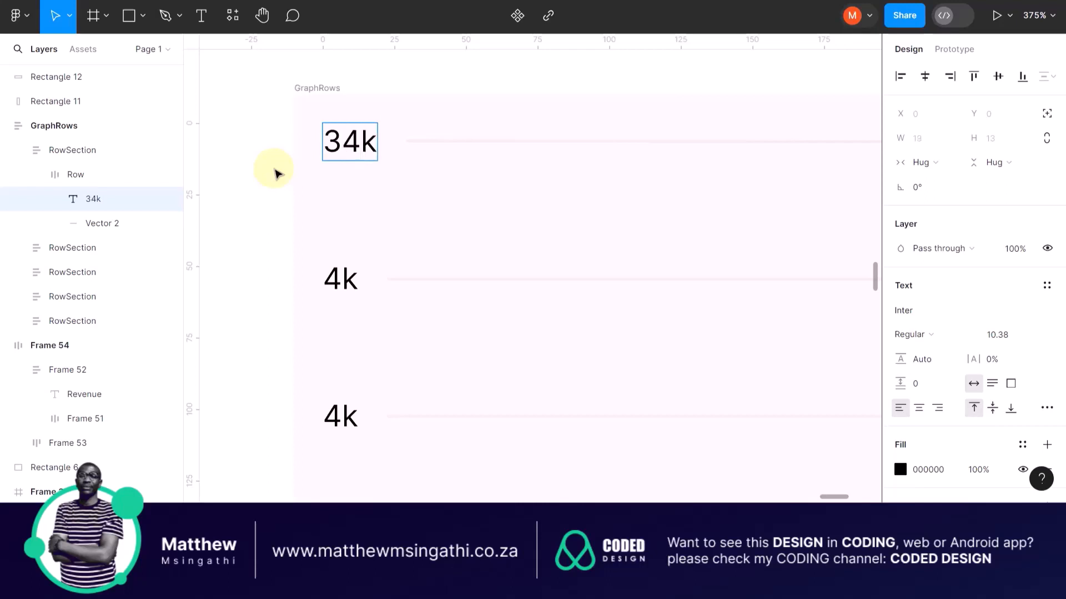
click(340, 279)
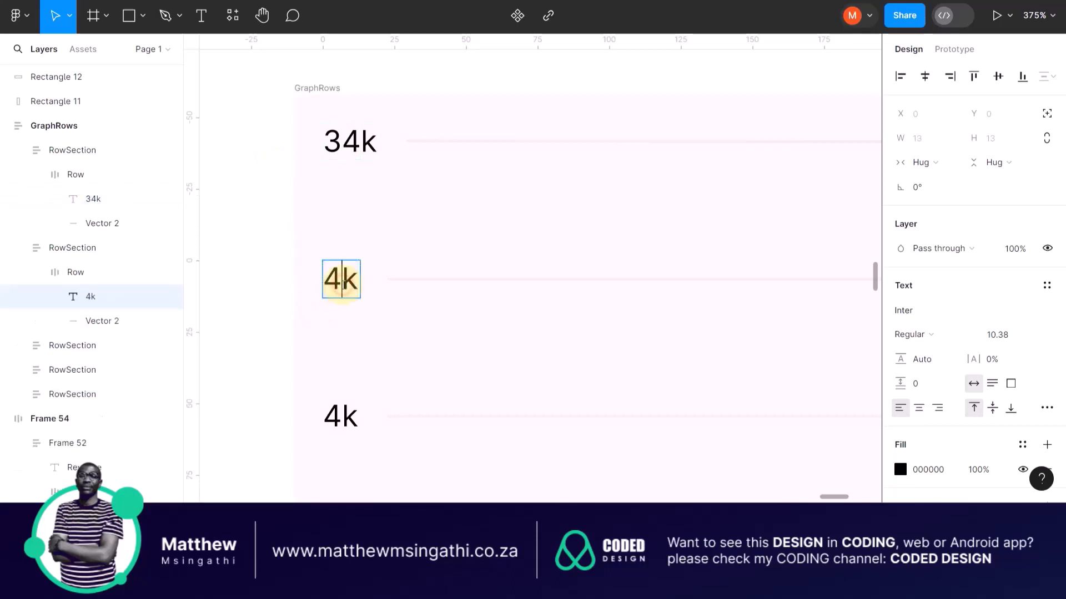
double_click(357, 282)
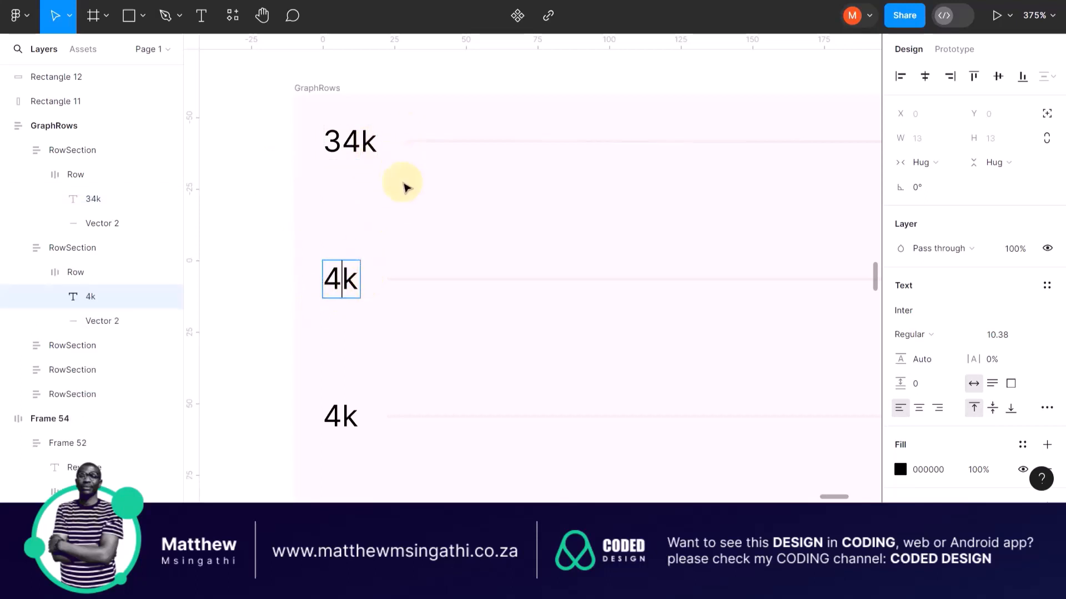
scroll(392, 200, down, 3)
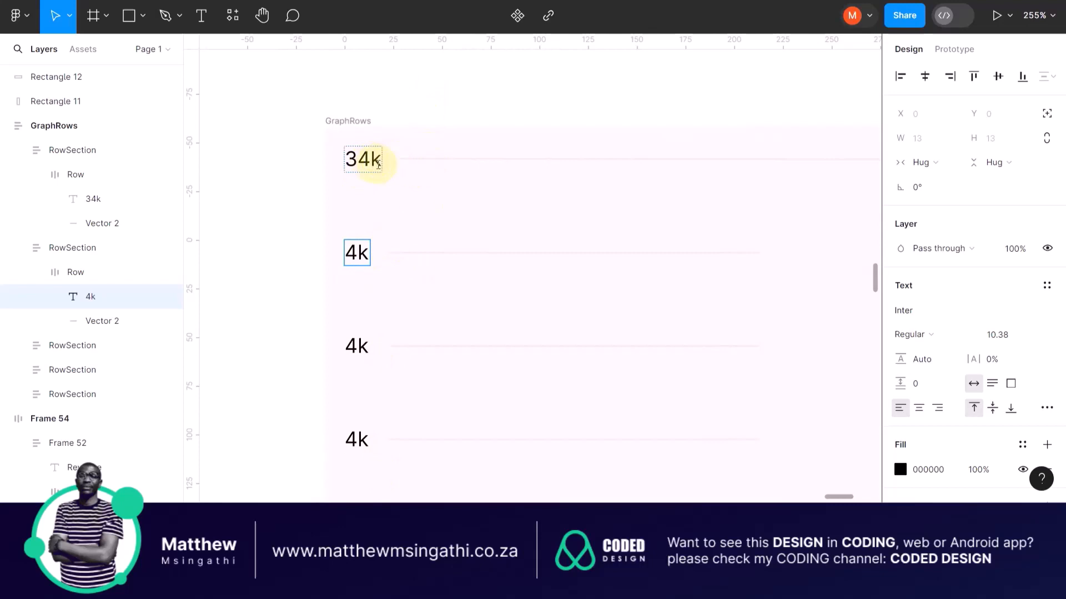
scroll(382, 162, up, 4)
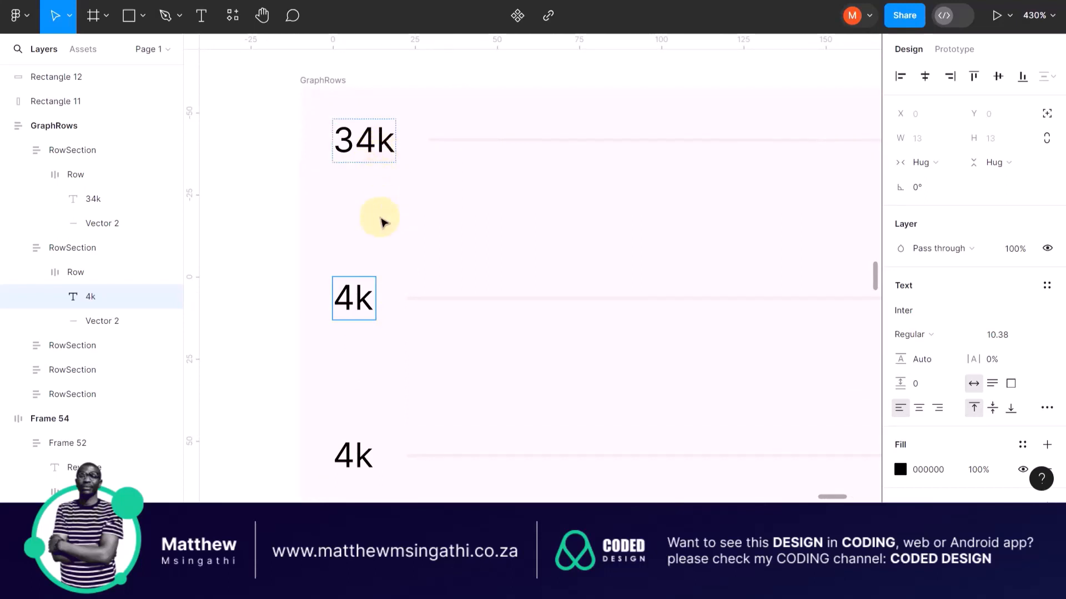
key(Escape)
Step: Widen the first row's 34k text box to a fixed width of 30
click(361, 143)
click(361, 143)
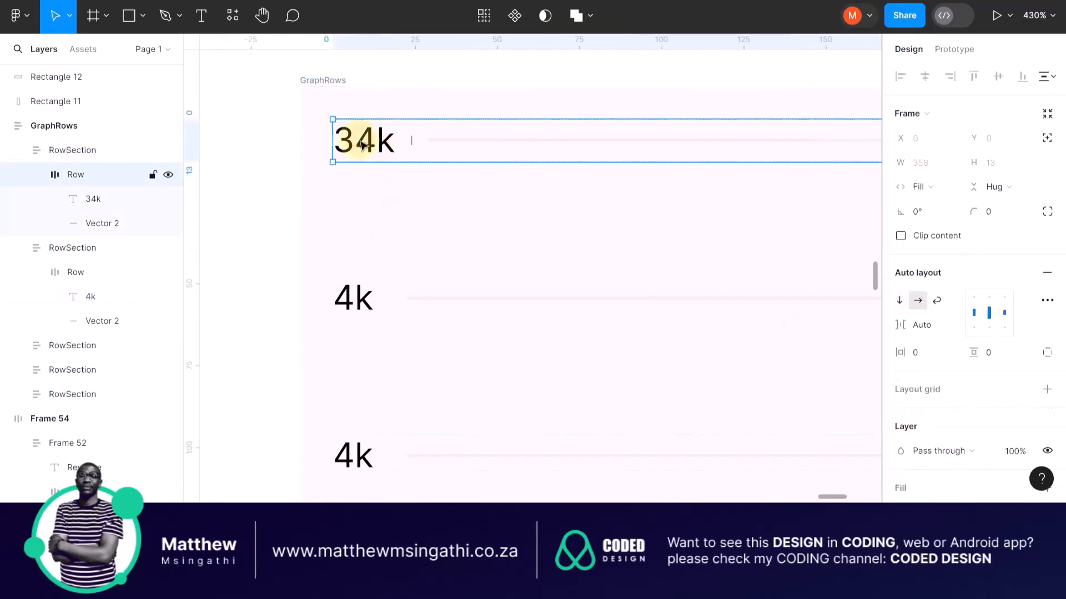
click(362, 145)
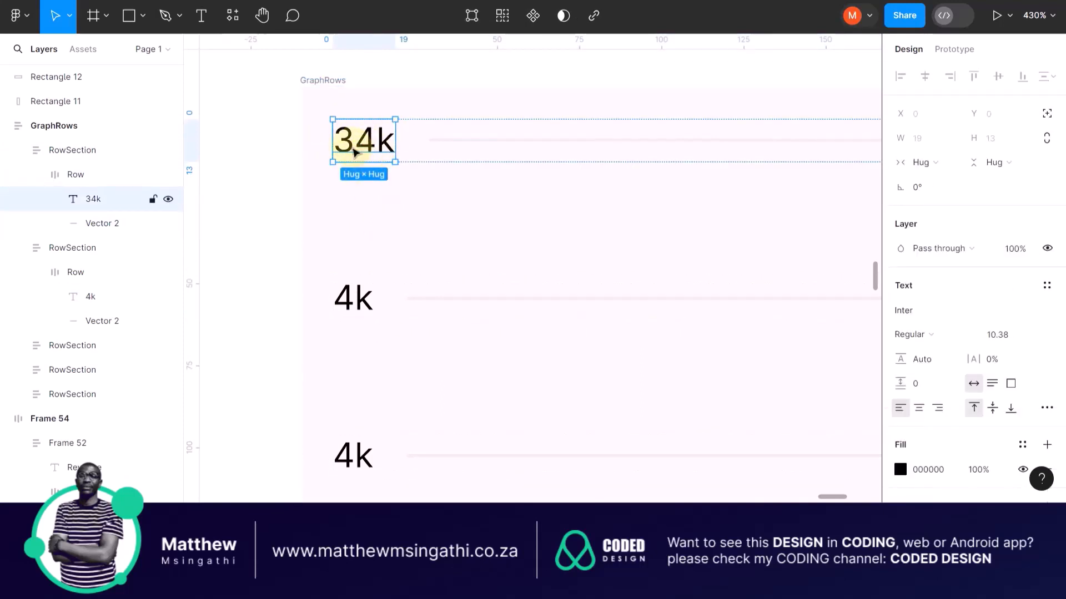
drag(335, 146, 299, 148)
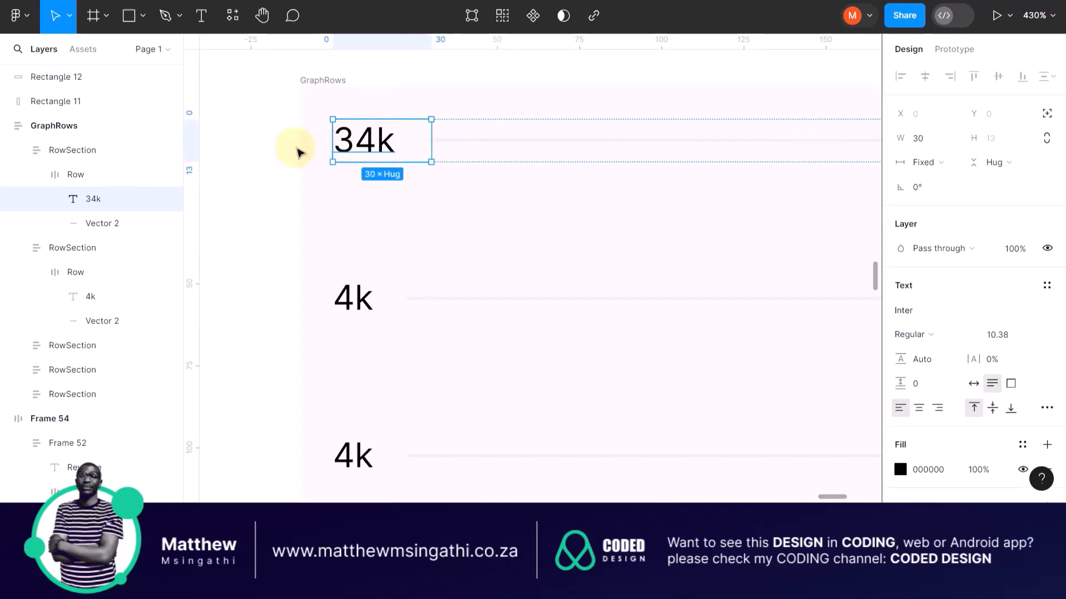
Step: Change the first row's label text to 38k
double_click(367, 148)
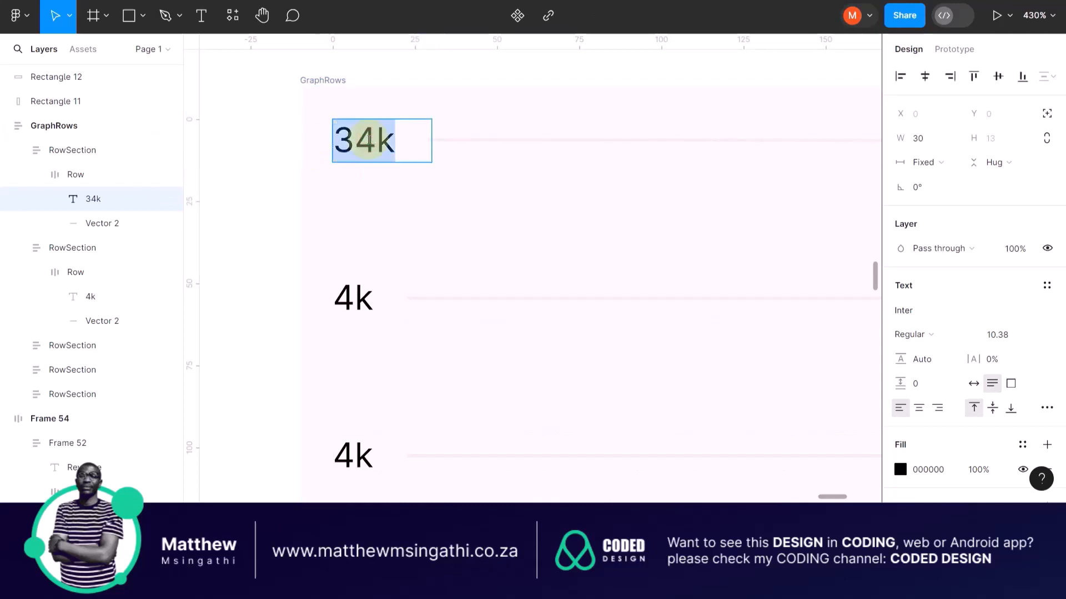
right_click(368, 139)
click(369, 146)
click(372, 132)
key(BackSpace)
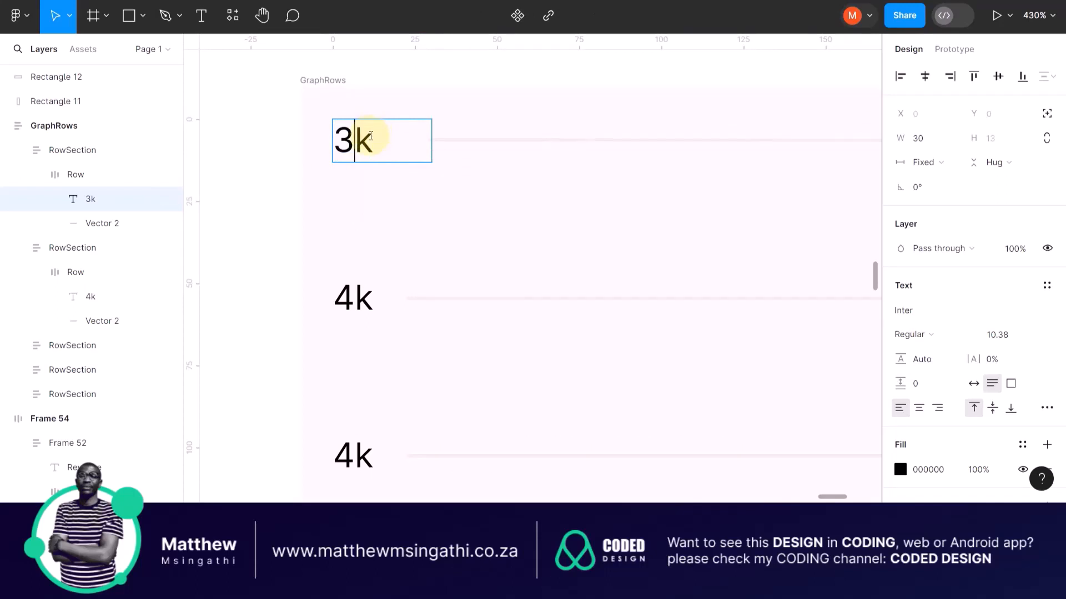
text(8)
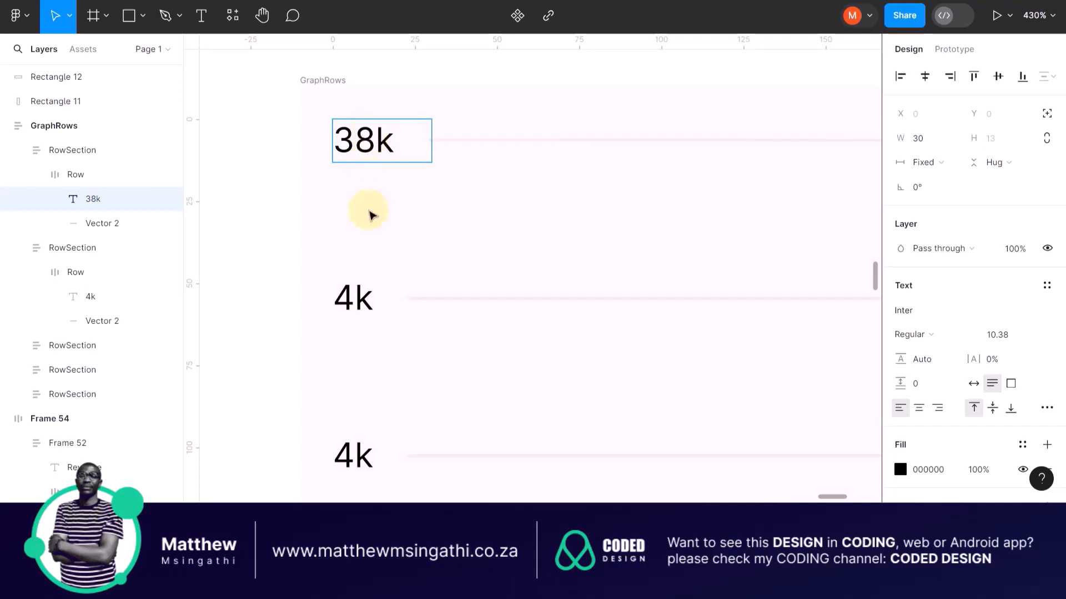
key(Escape)
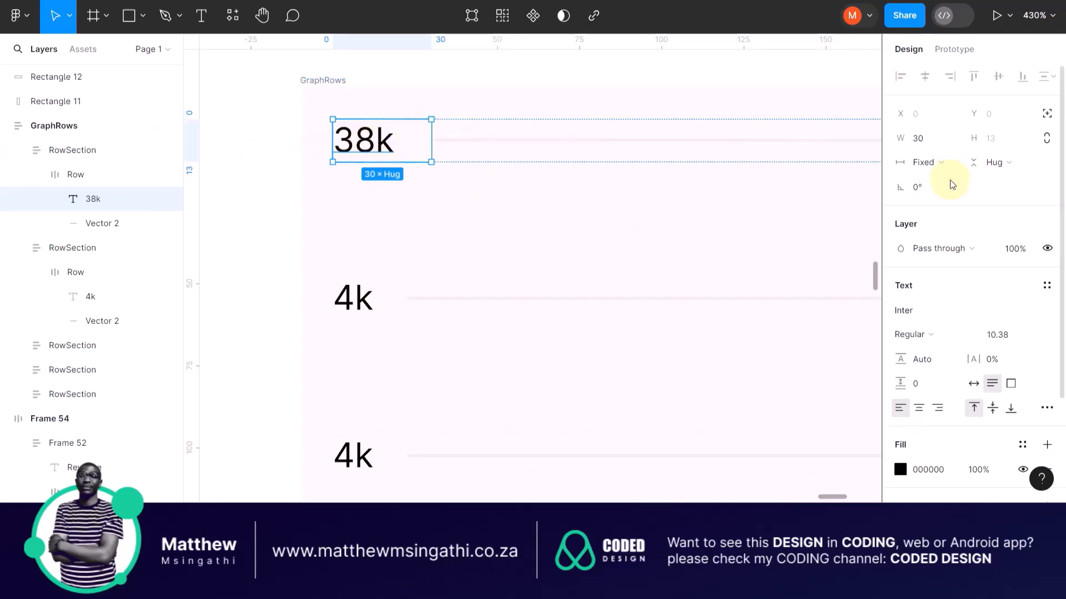
Step: Right-align the first row's label text within its box and change the label to 12k
click(938, 409)
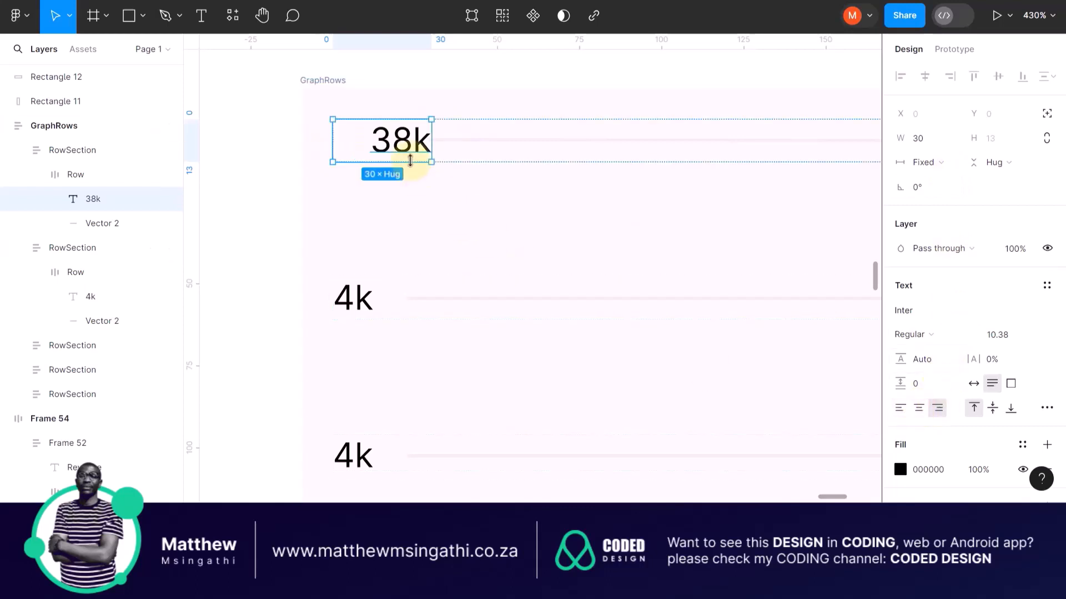
double_click(406, 142)
click(407, 143)
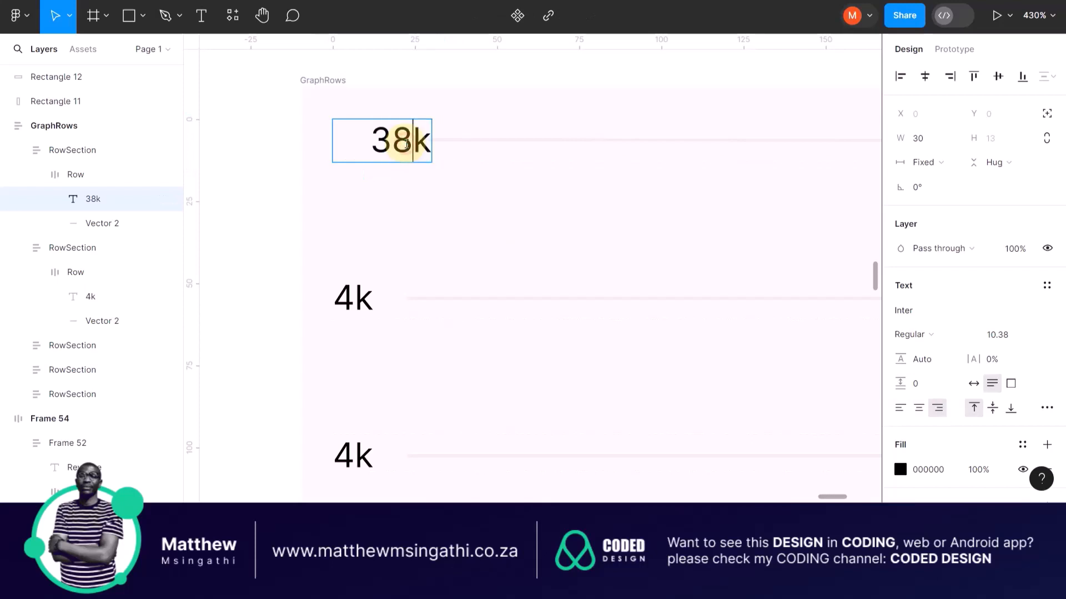
text(bb)
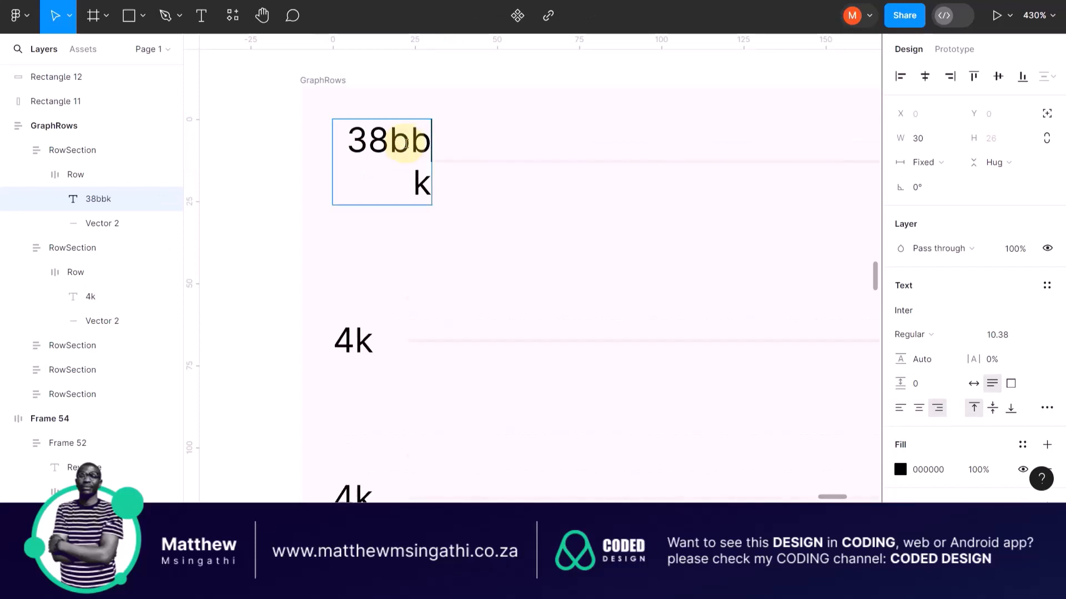
key(BackSpace)
key(BackSpace)
key(BackSpace)
key(BackSpace)
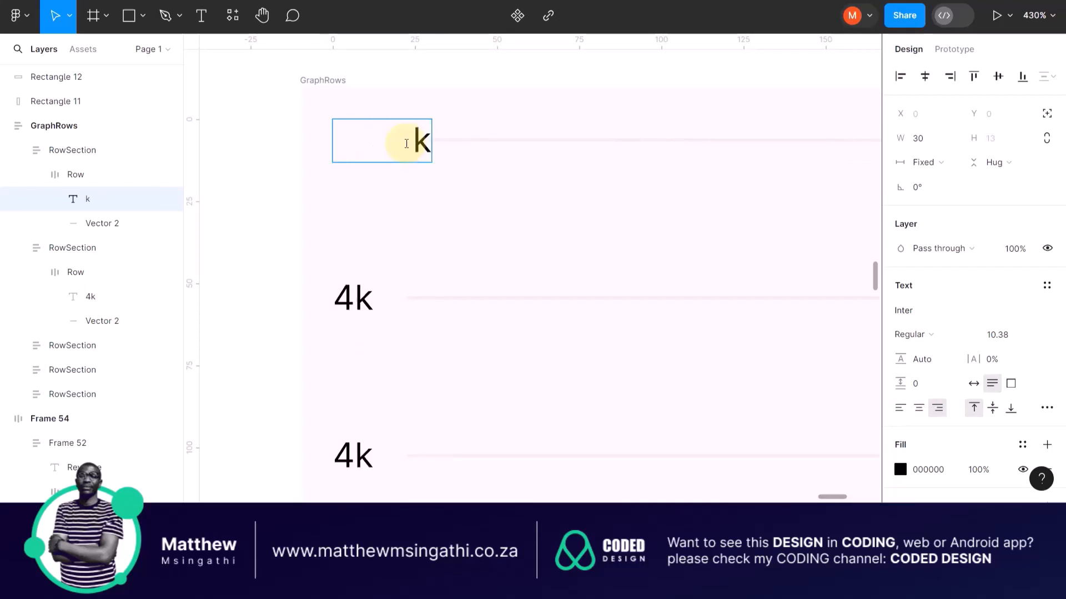
text(12)
key(Escape)
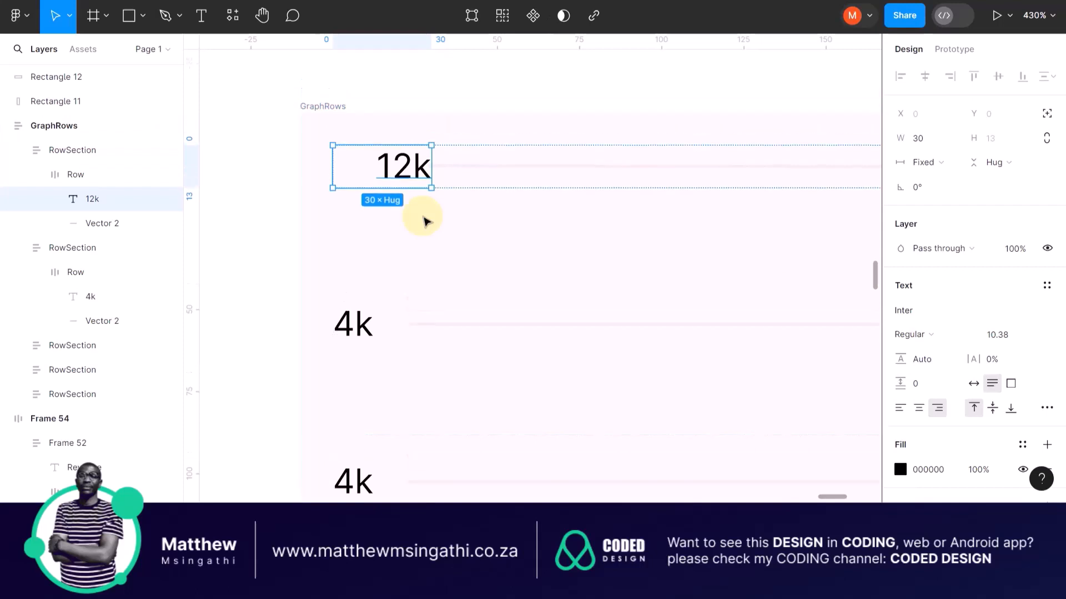
Step: Delete the large grey rectangle that covers the reference chart
scroll(423, 221, up, 5)
ctrl+scroll(423, 221, down, 3)
scroll(423, 221, up, 4)
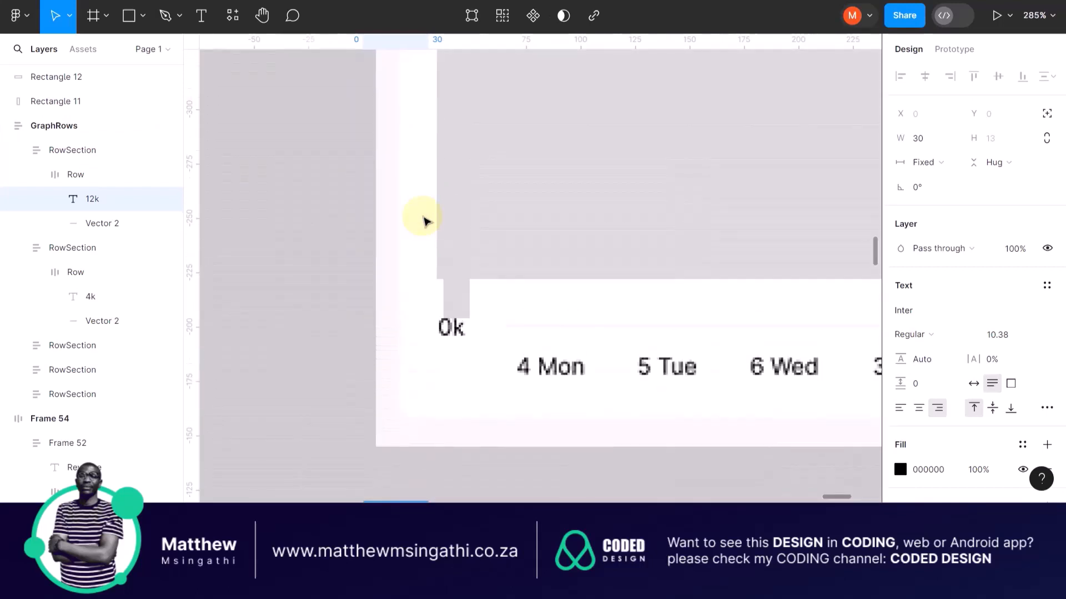
click(497, 223)
key(Delete)
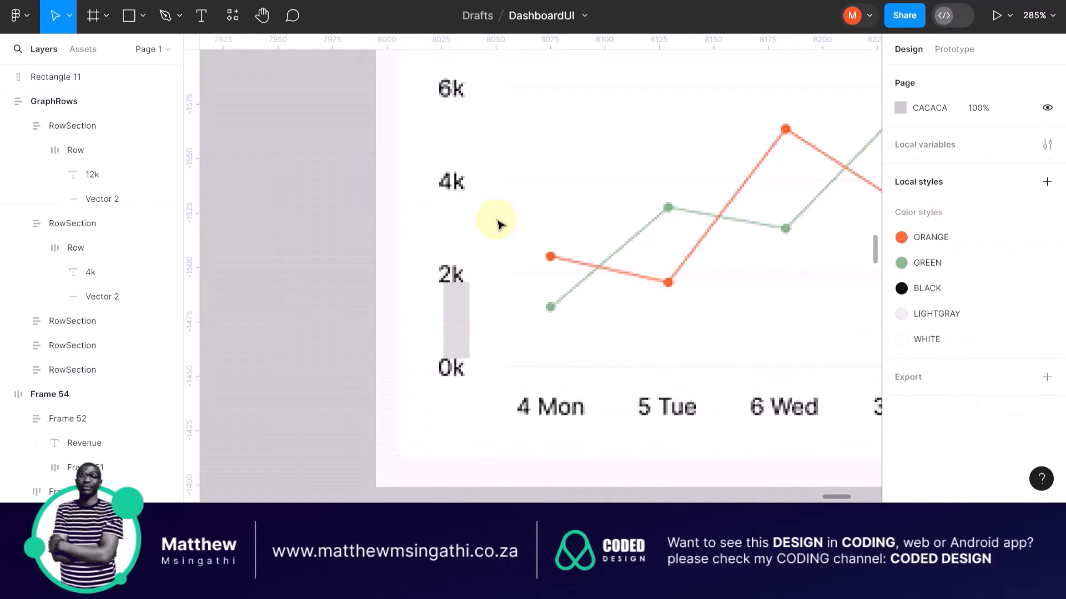
Step: Fit the small grey rectangle between the reference chart's 2k label and its grid line, and compare that gap with the 12k row in GraphRows
ctrl+scroll(488, 269, up, 5)
drag(439, 343, 519, 286)
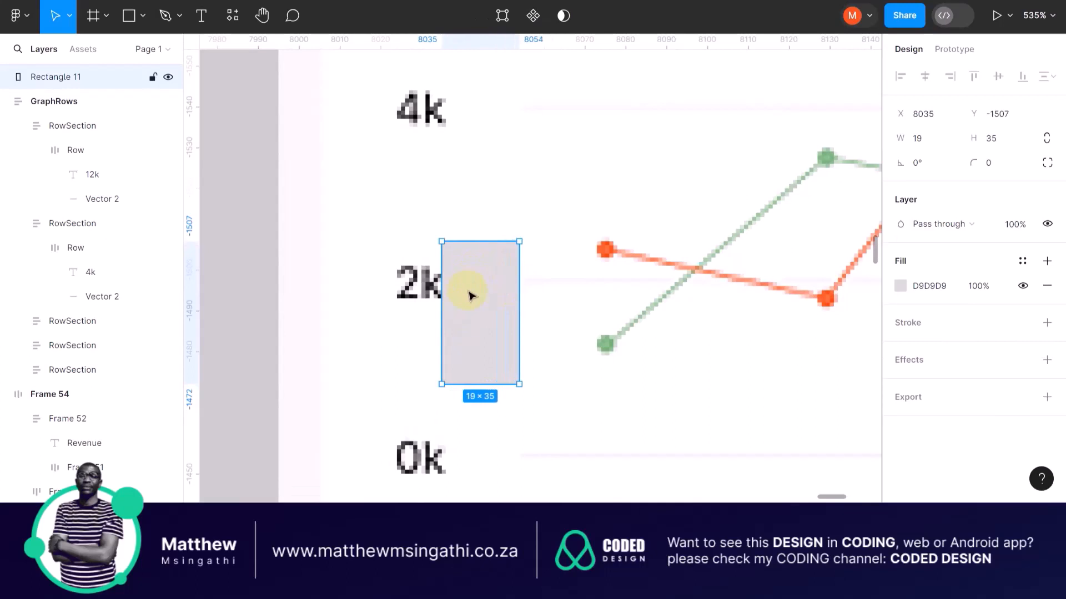
scroll(618, 238, down, 9)
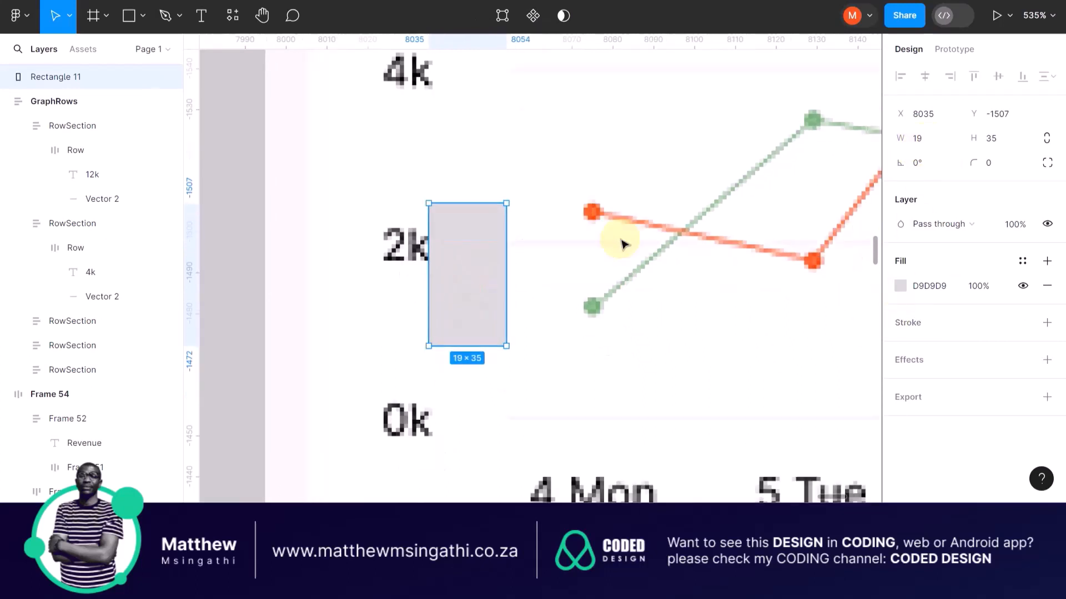
ctrl+scroll(491, 370, down, 3)
scroll(488, 400, down, 8)
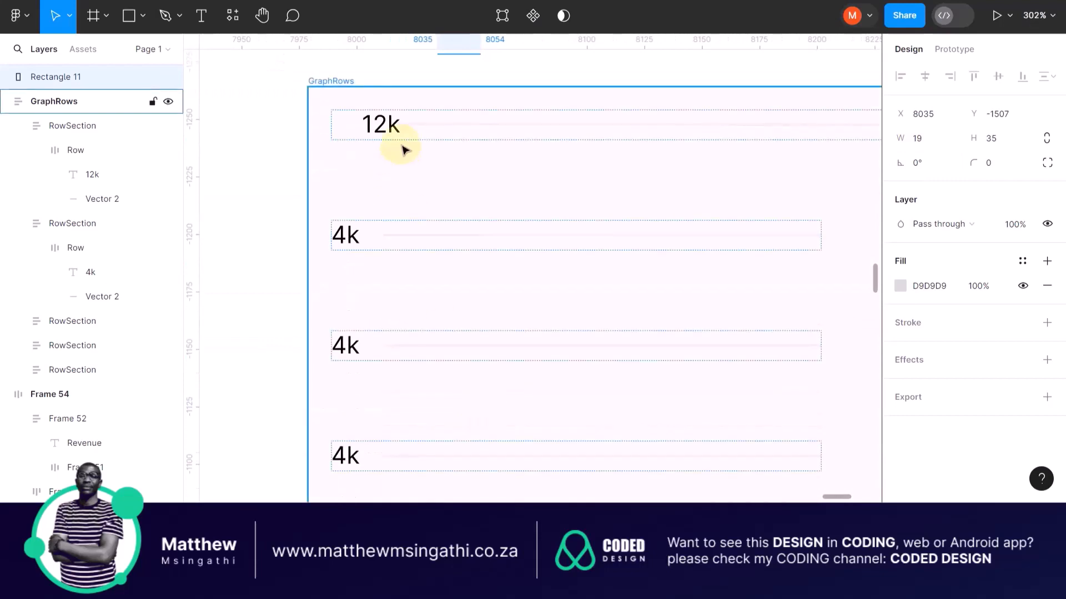
scroll(404, 148, up, 6)
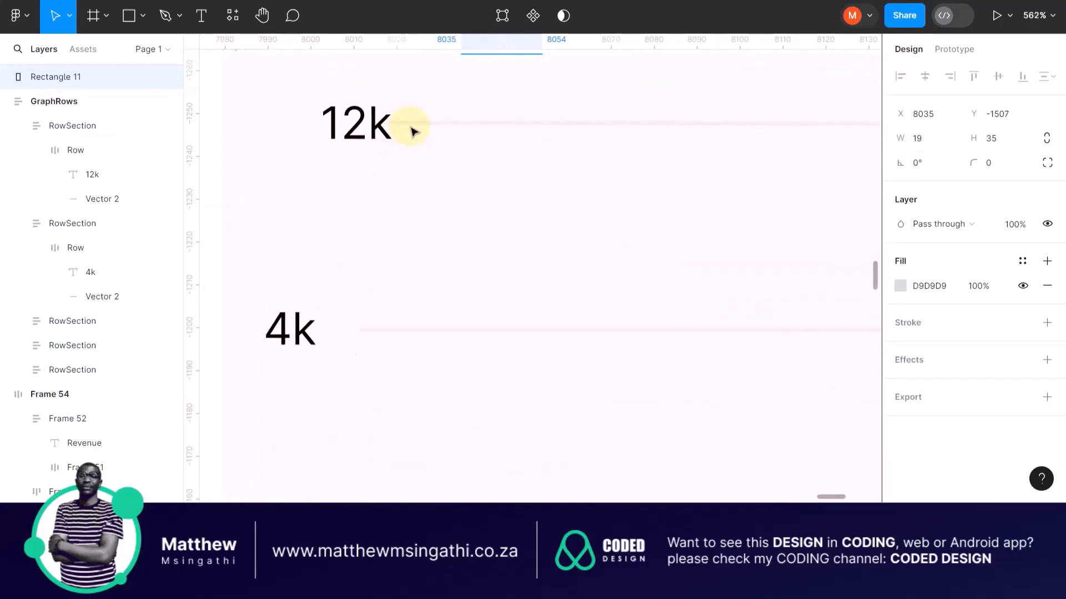
scroll(410, 132, up, 4)
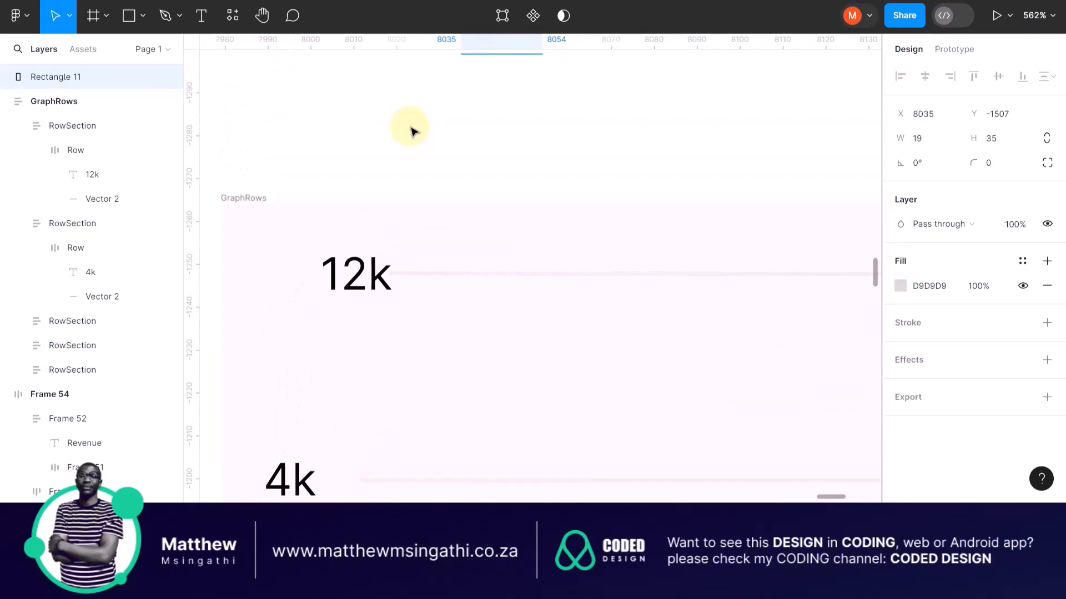
ctrl+scroll(410, 132, down, 1)
ctrl+scroll(408, 147, down, 2)
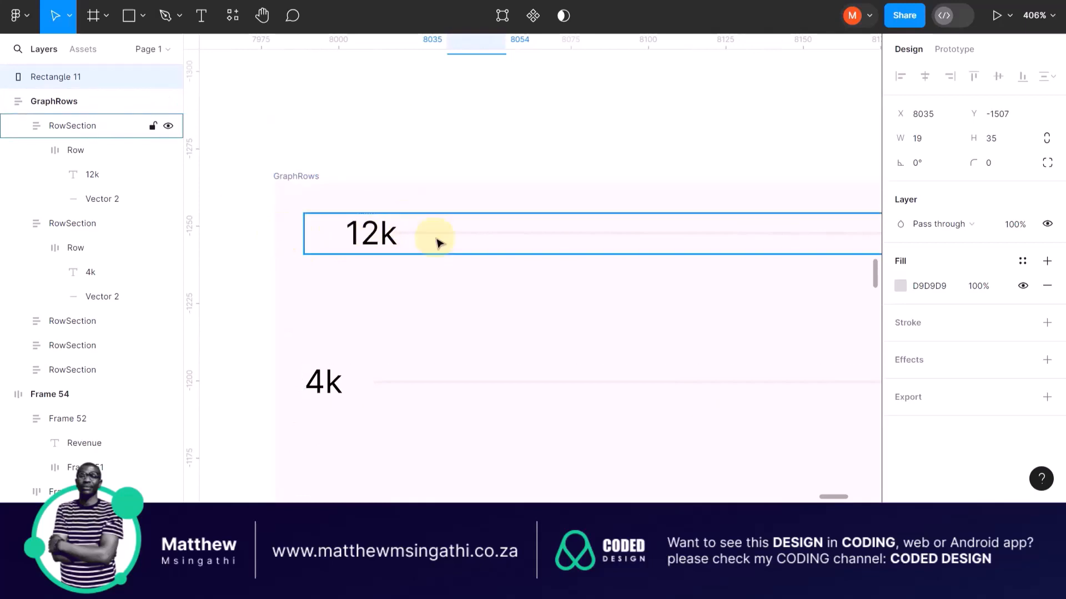
Step: Move the small grey rectangle away from the 2k label to the reference chart's lower edge, at about X 8027, Y -1408
key(super+d)
click(652, 584)
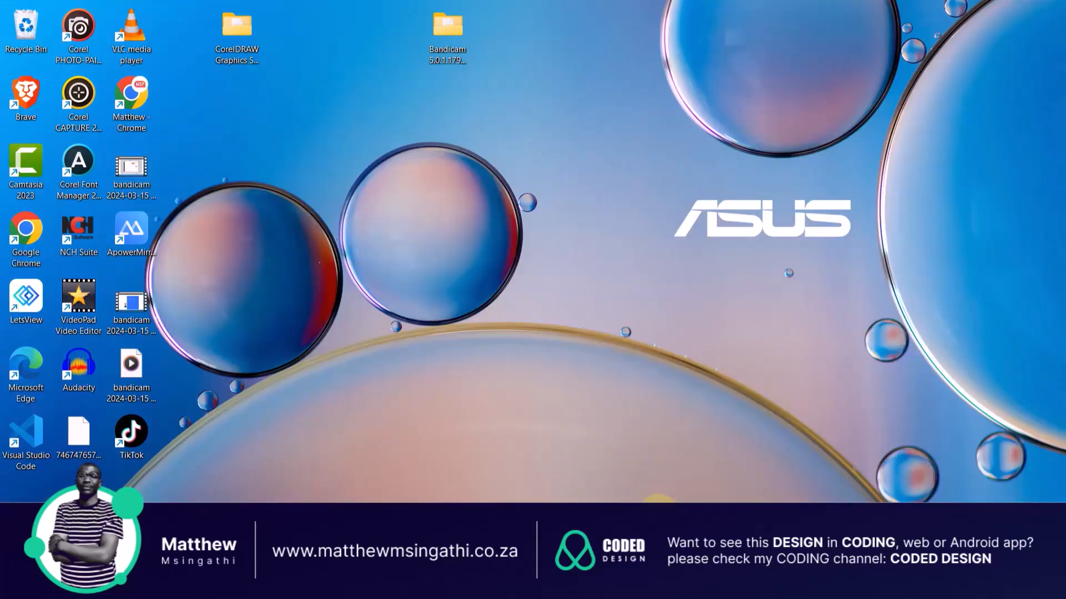
scroll(418, 265, up, 10)
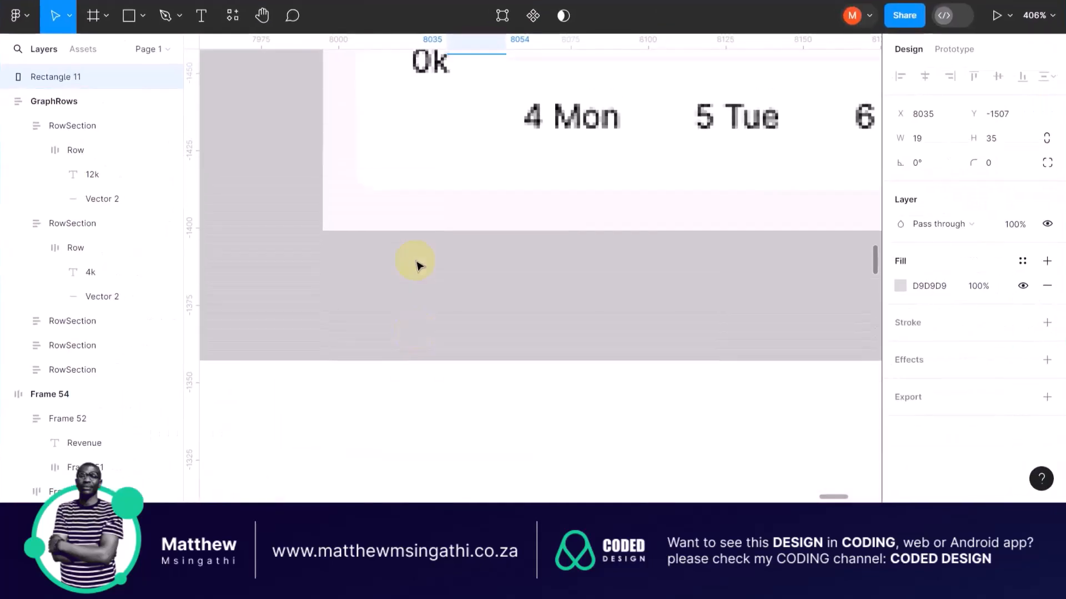
drag(482, 103, 452, 409)
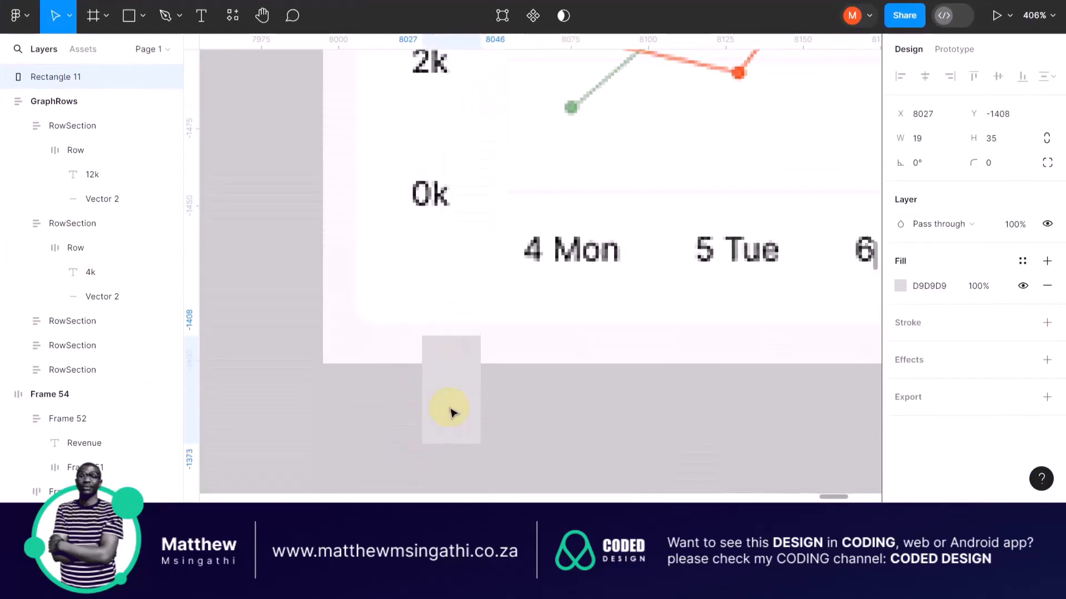
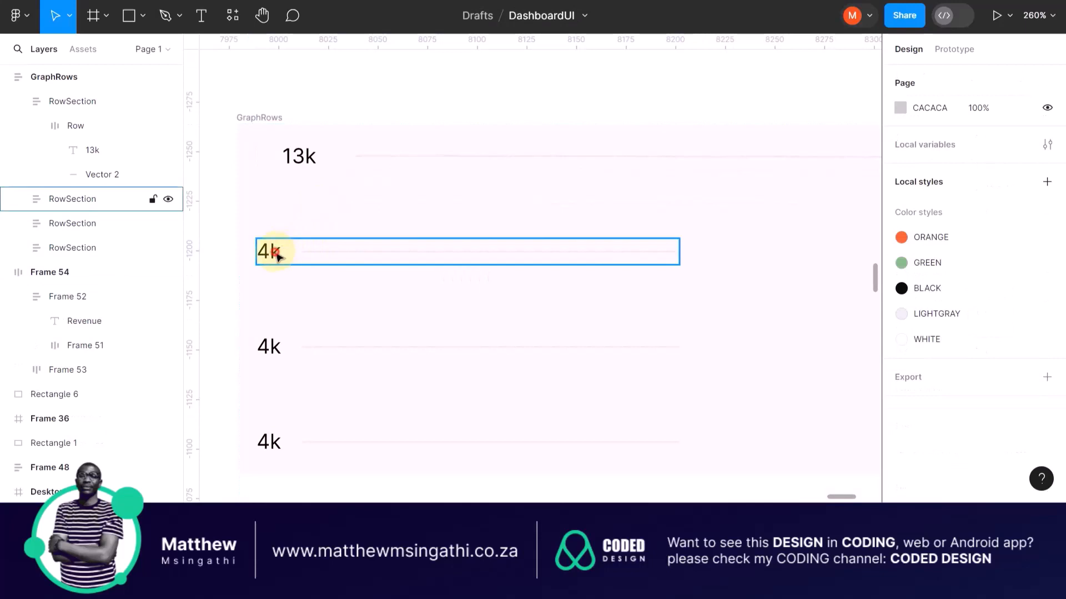
Step: Delete the three 4k row sections beneath the 13k row in GraphRows
click(282, 252)
key(Delete)
click(278, 254)
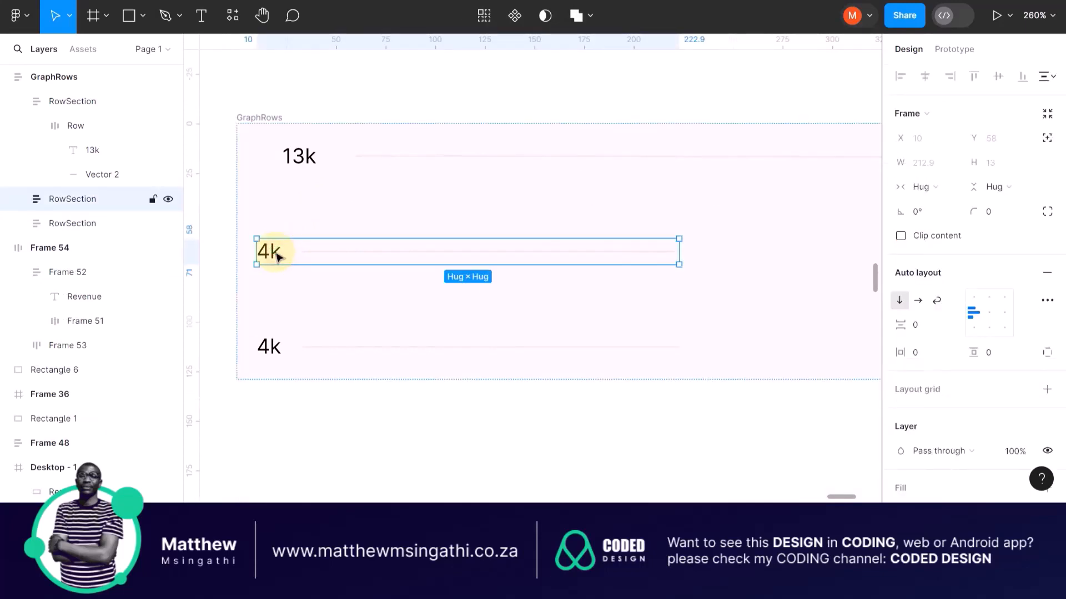
key(Delete)
click(278, 254)
key(Delete)
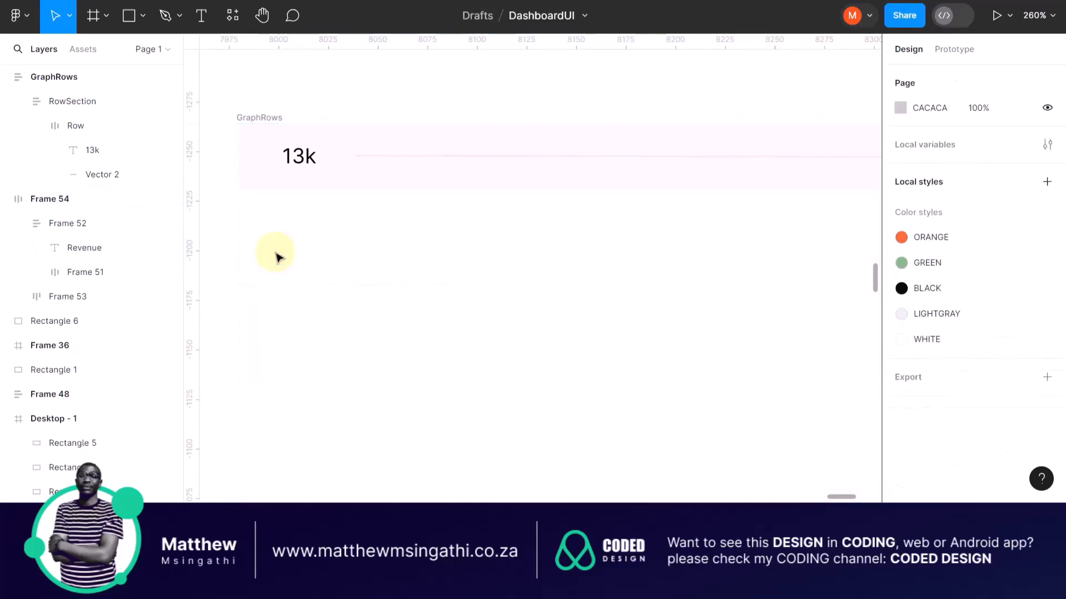
Step: Duplicate the 13k RowSection three times so that GraphRows holds four full-width rows
click(285, 143)
click(290, 149)
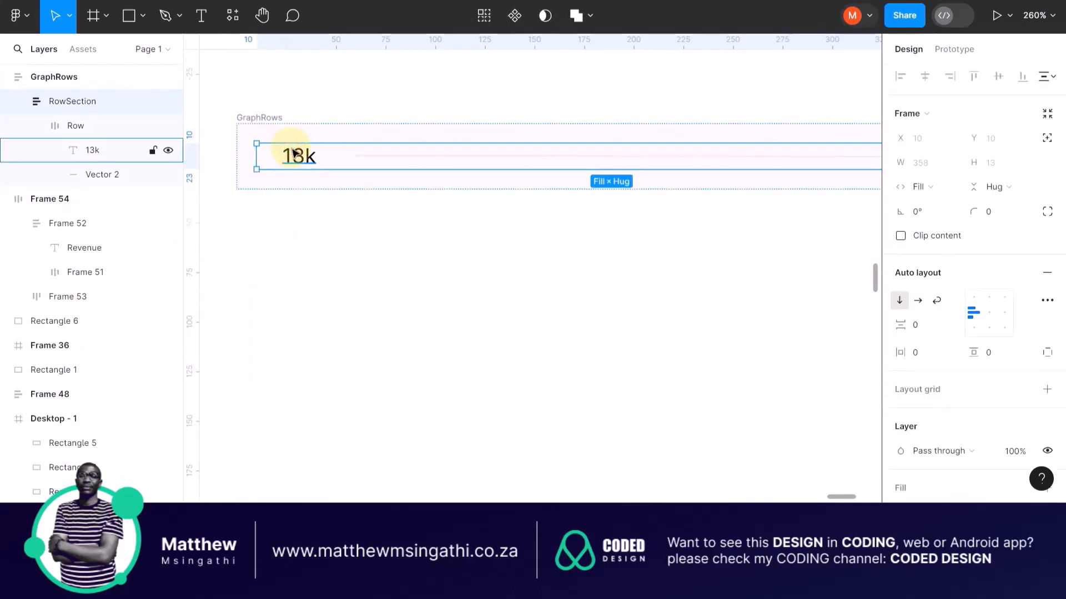
key(ctrl+d)
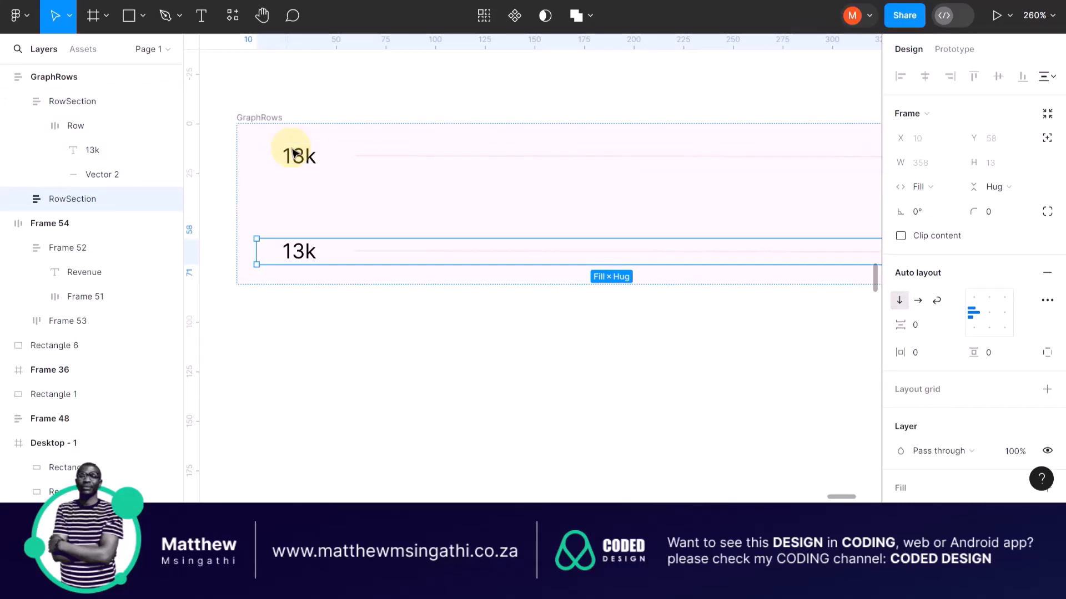
key(ctrl+d)
key(ctrl+d)
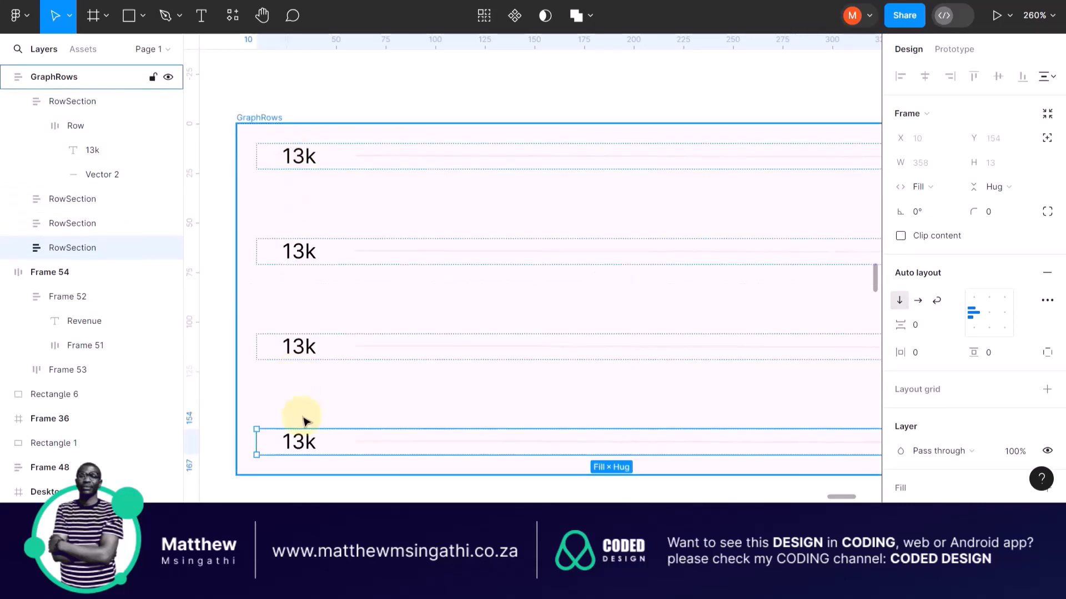
Step: Relabel the four rows in GraphRows, from the uppermost down, as 6k, 4k, 2k and 0k
double_click(298, 443)
double_click(299, 444)
double_click(302, 447)
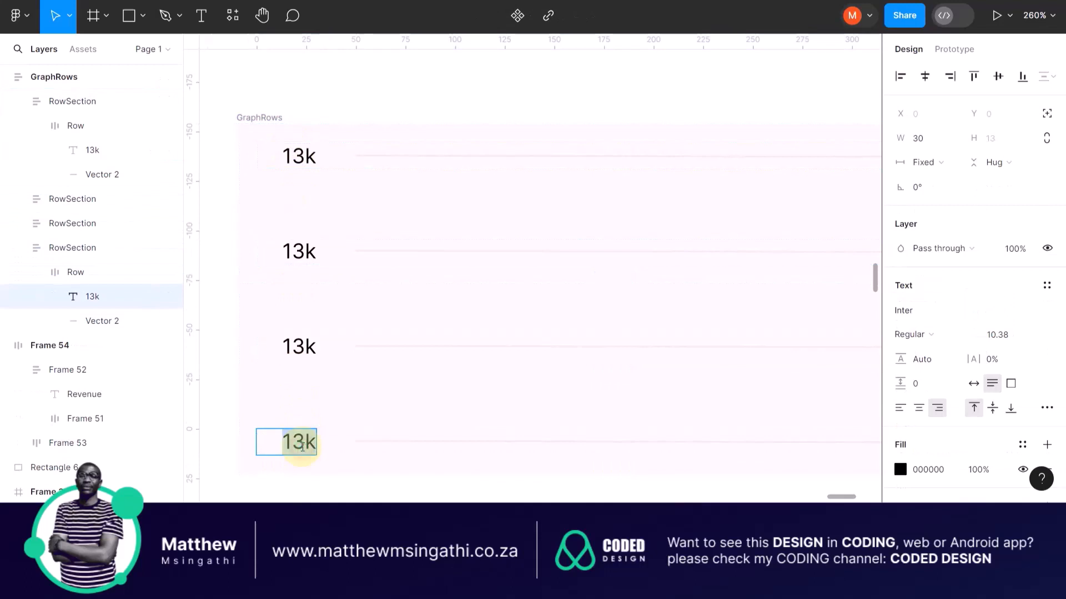
click(303, 447)
key(BackSpace)
key(BackSpace)
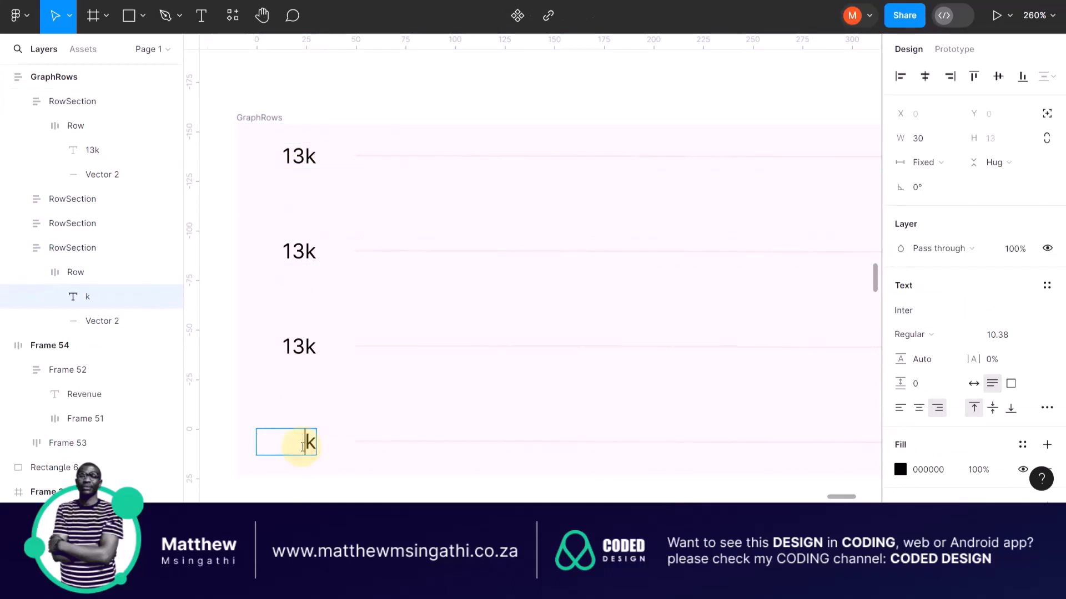
click(305, 346)
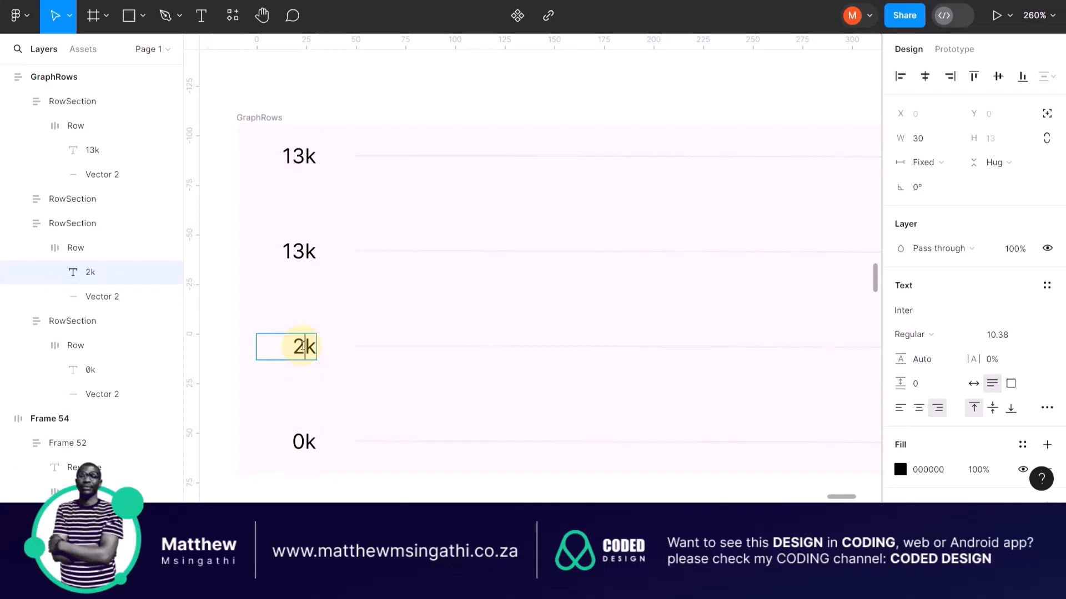
click(304, 252)
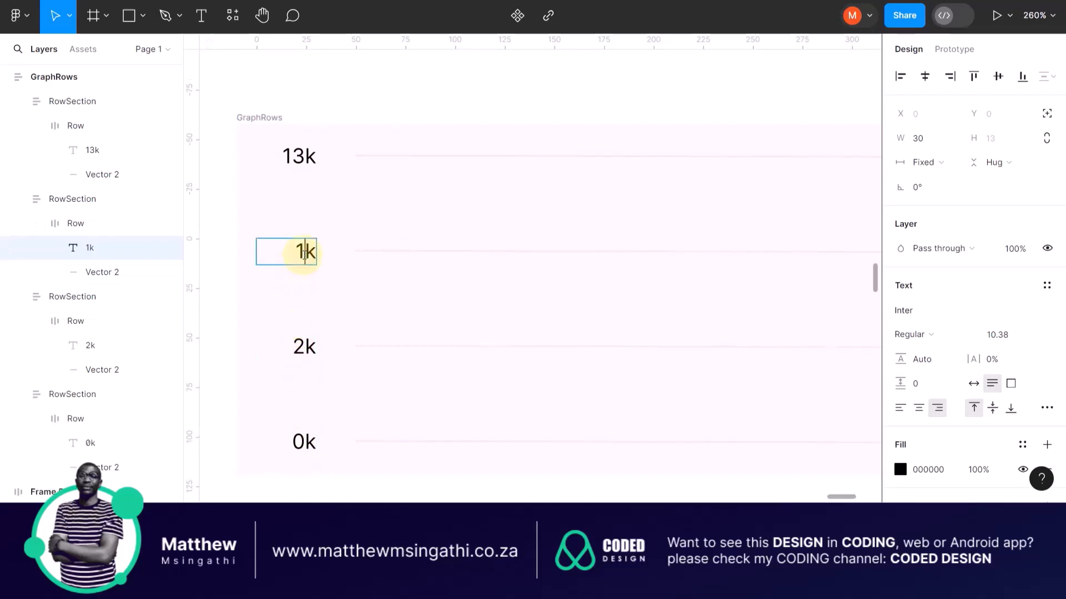
click(303, 157)
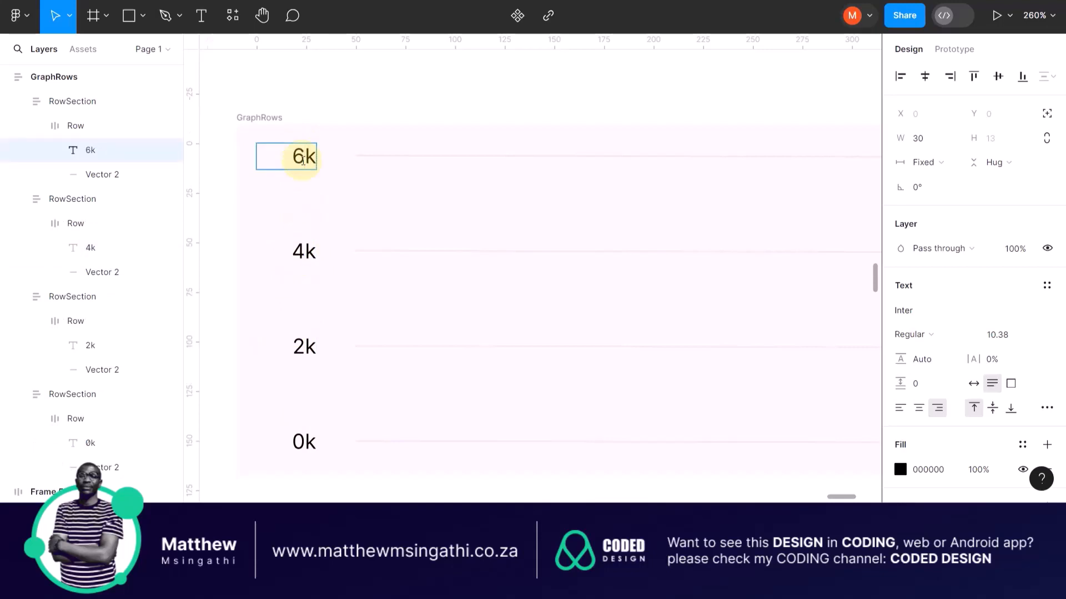
click(260, 80)
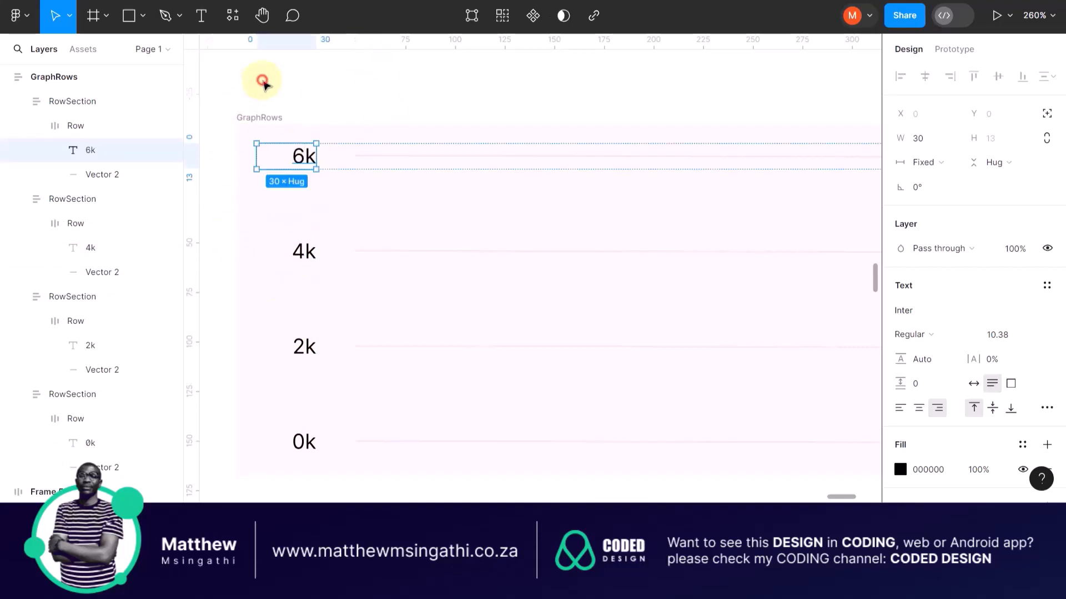
Step: Select the GraphRows frame and compare its rows with those of the reference revenue chart
scroll(341, 195, down, 5)
scroll(340, 195, up, 4)
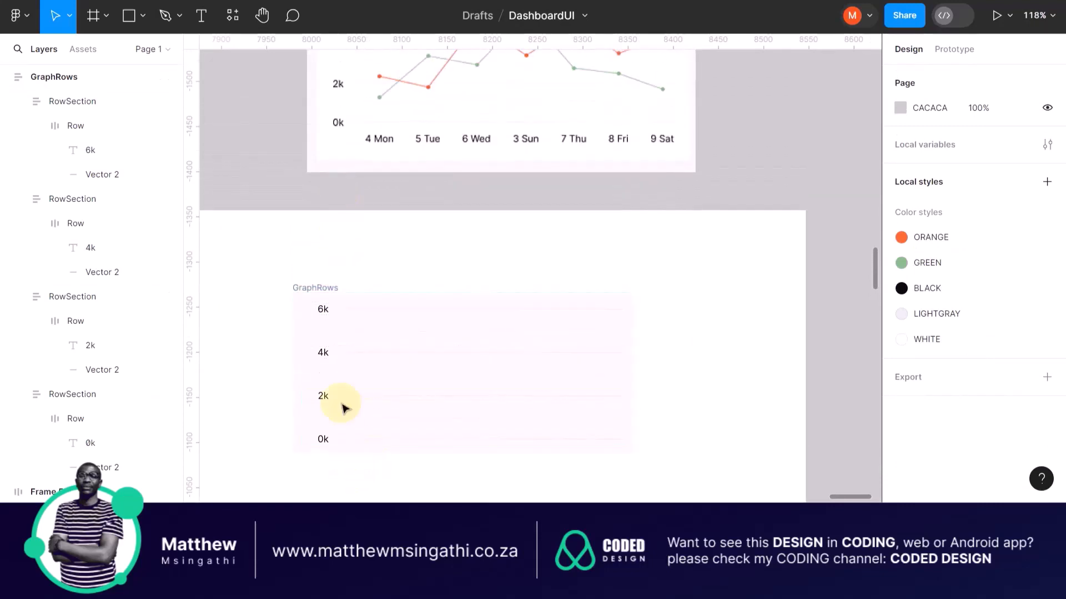
click(340, 389)
right_click(328, 378)
click(573, 183)
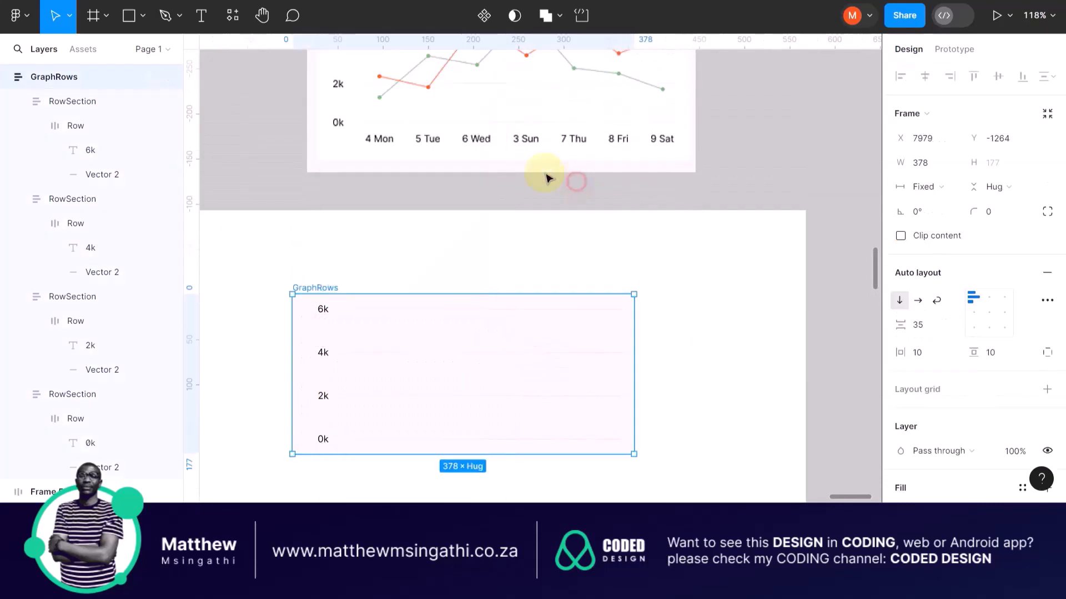
scroll(475, 137, up, 3)
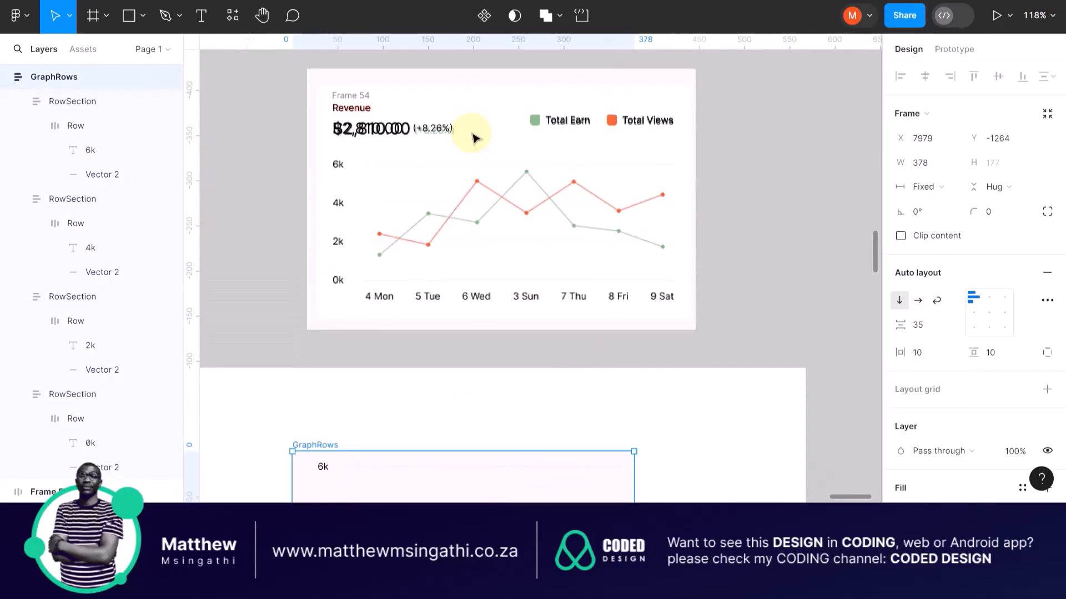
scroll(474, 137, down, 3)
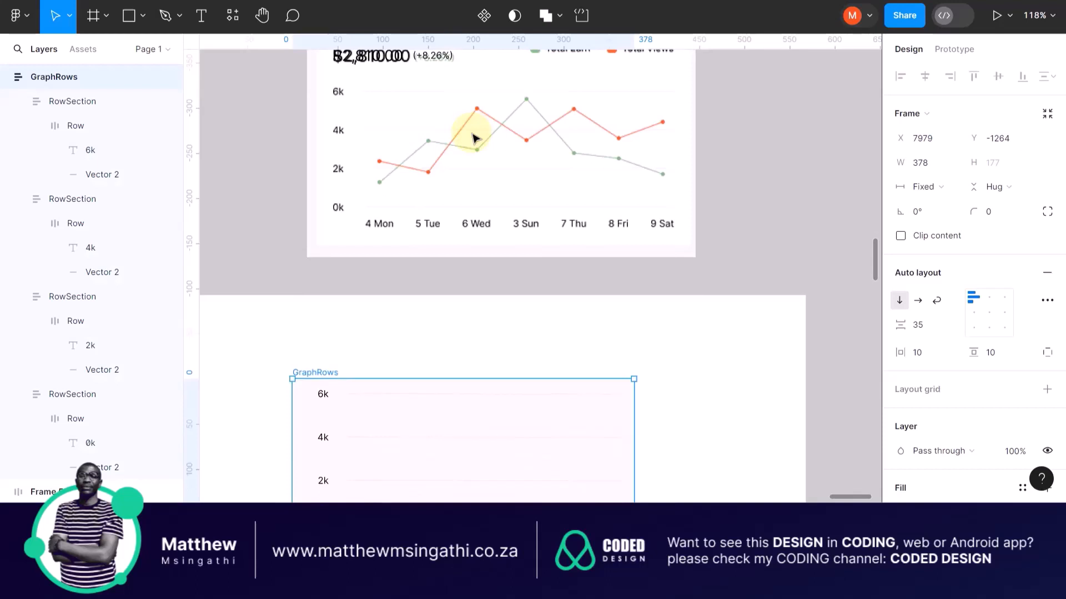
scroll(470, 332, down, 7)
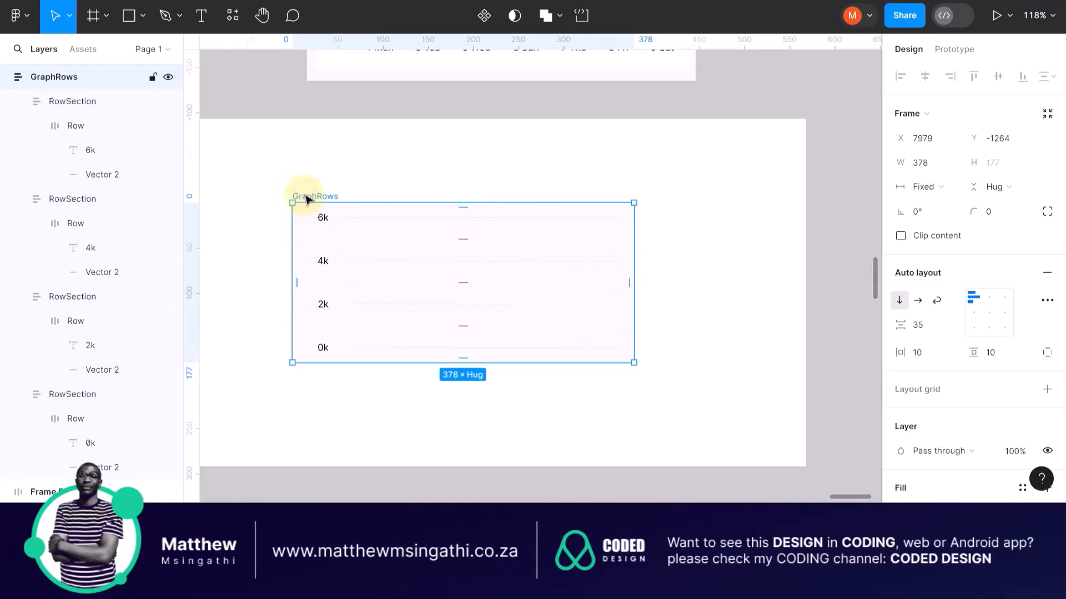
Step: Set both the horizontal and vertical auto-layout padding of GraphRows to 0
click(918, 326)
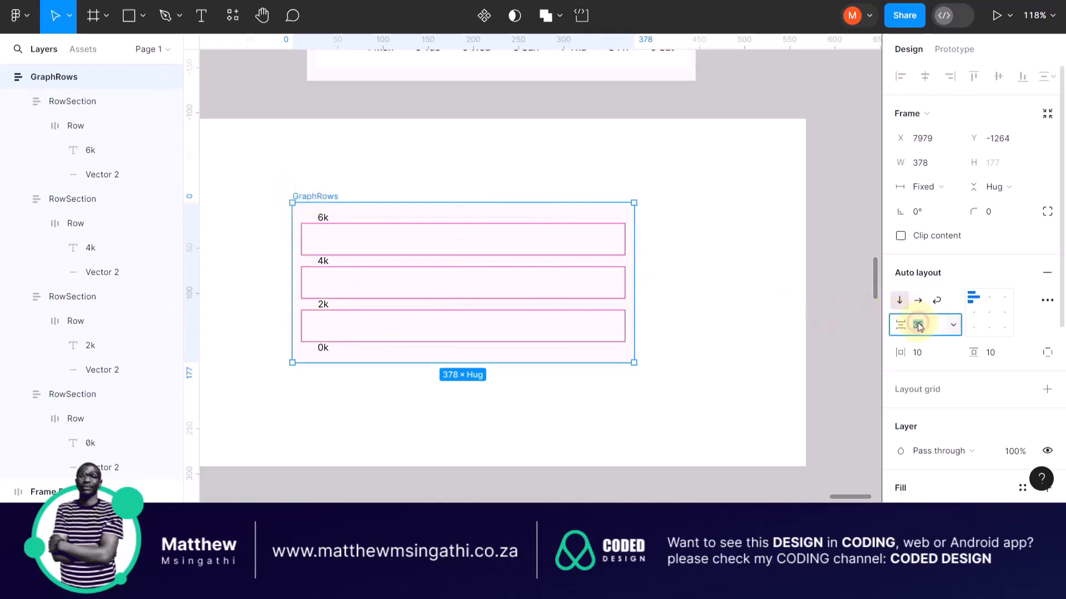
click(929, 359)
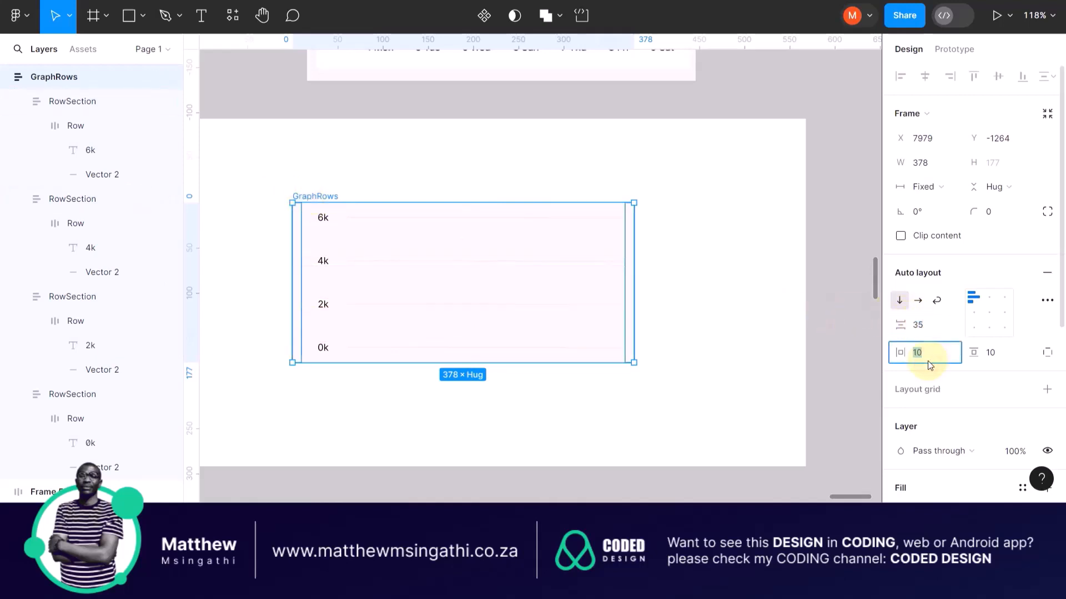
text(0)
key(Return)
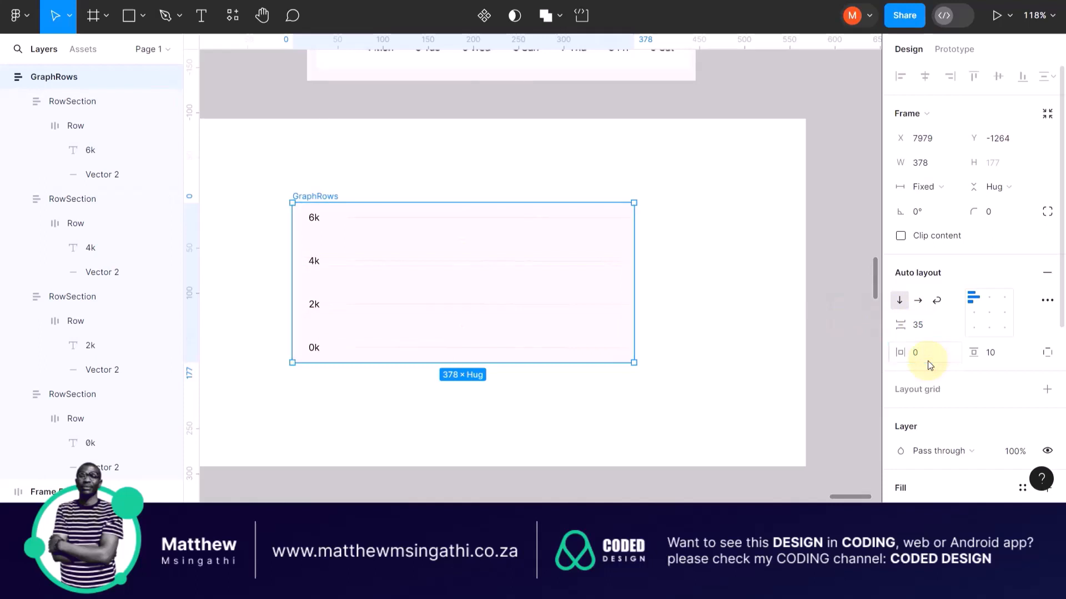
click(998, 356)
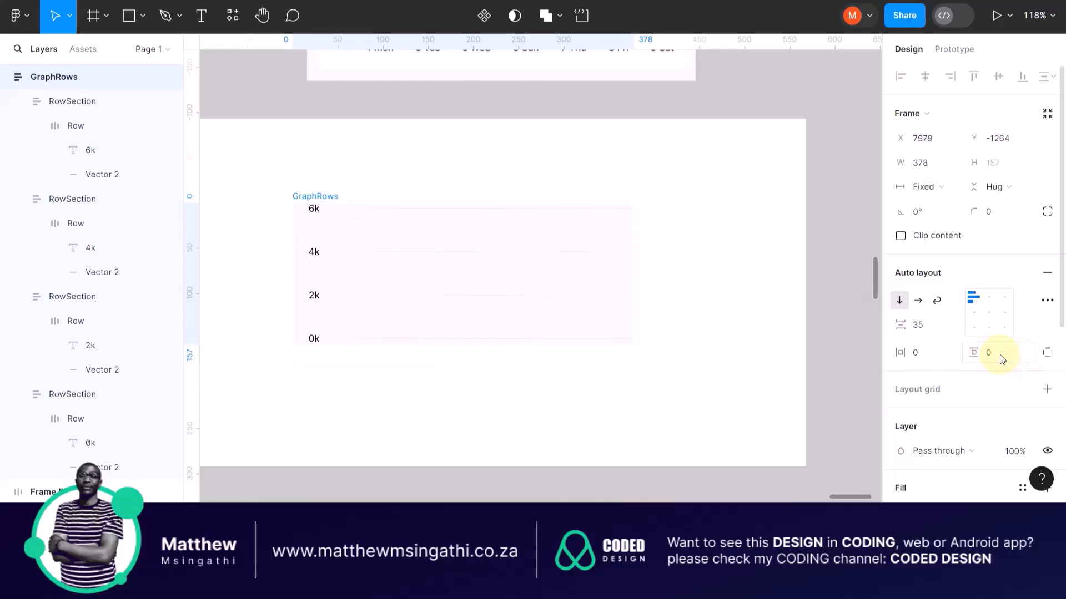
key(Return)
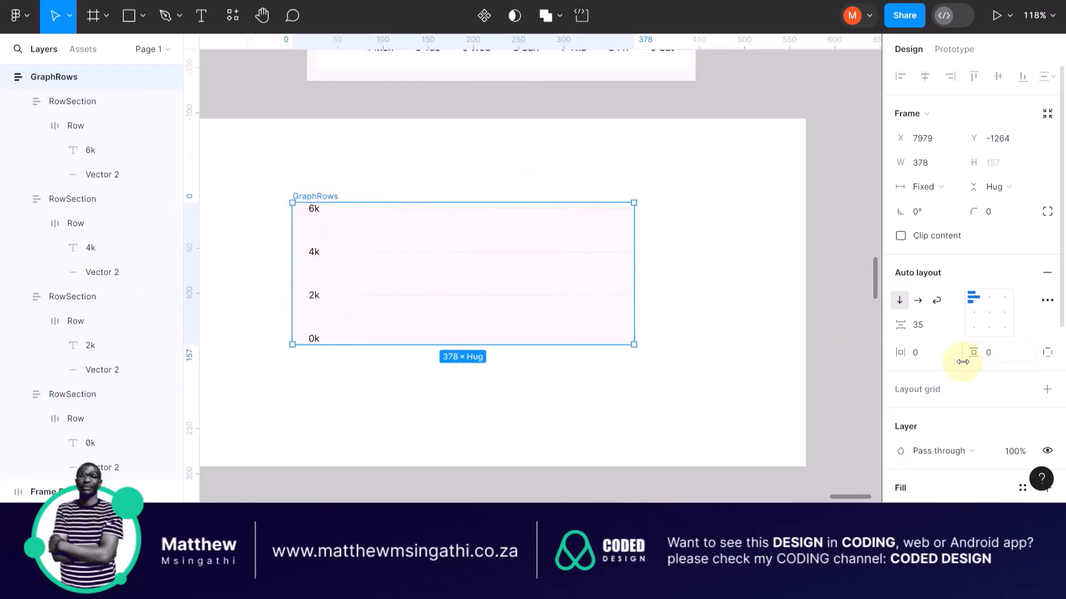
Step: Remove the FFF8F8 fill from the GraphRows frame and deselect it
scroll(963, 359, down, 3)
scroll(963, 362, down, 3)
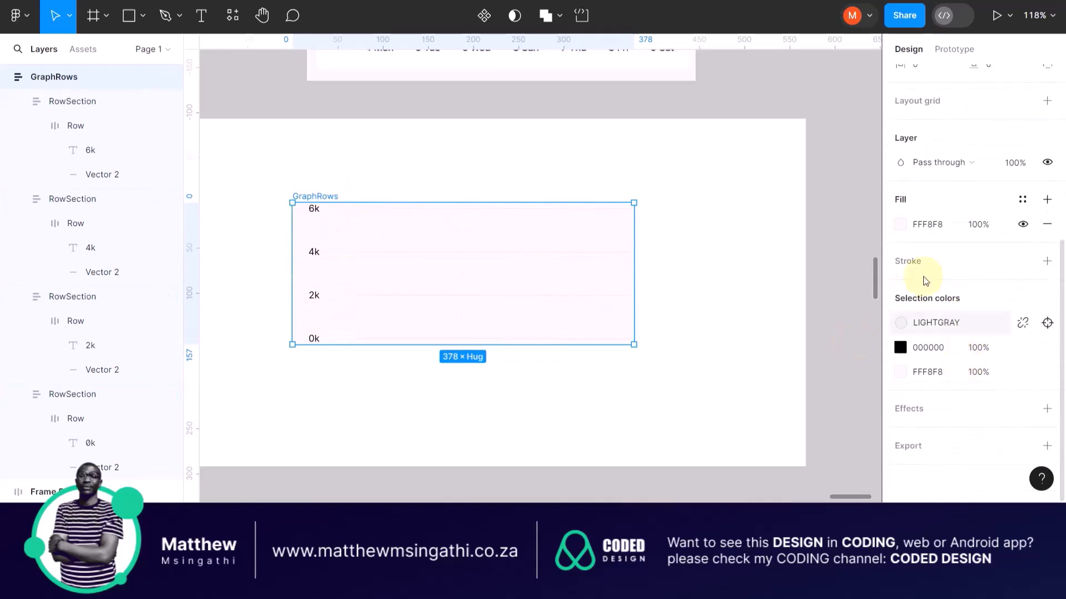
click(1047, 224)
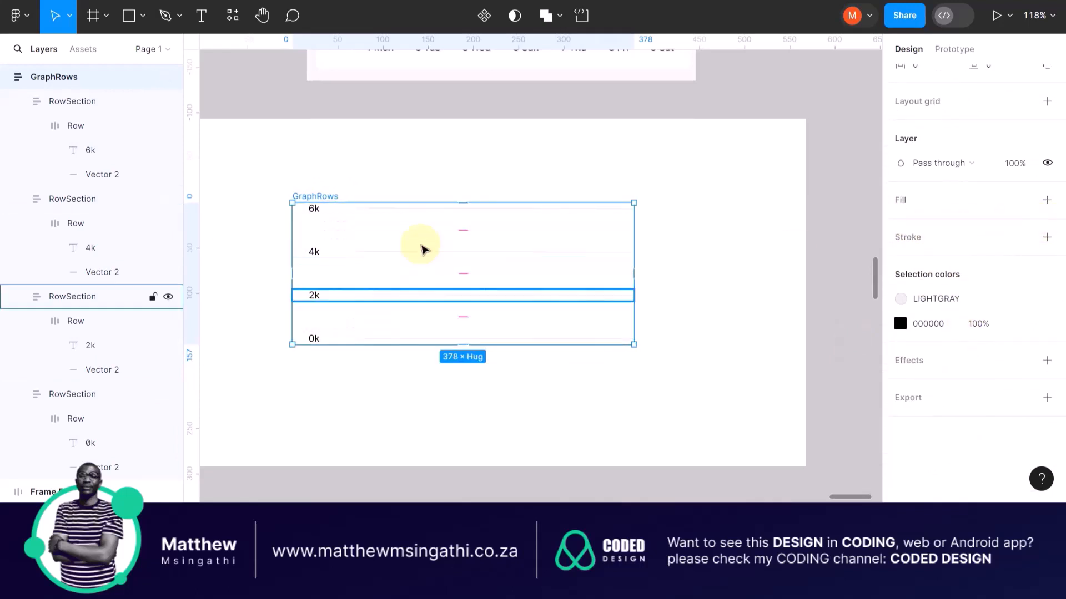
click(433, 177)
Step: Trace the reference chart's orange line with the Pen tool through its seven data points, ending as an open path at 9 Sat
scroll(433, 178, up, 5)
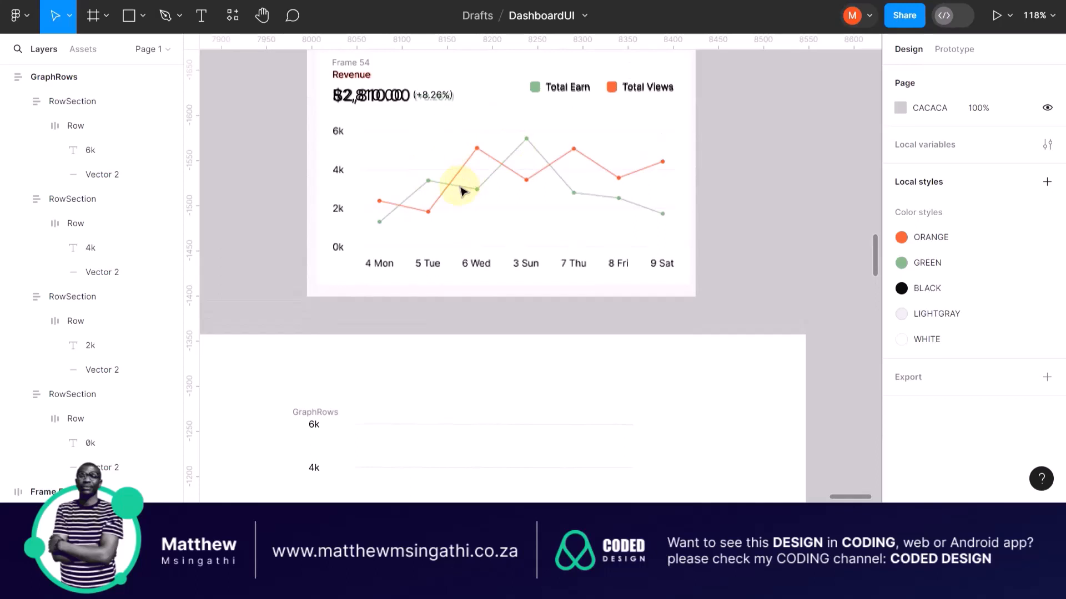
scroll(429, 208, up, 5)
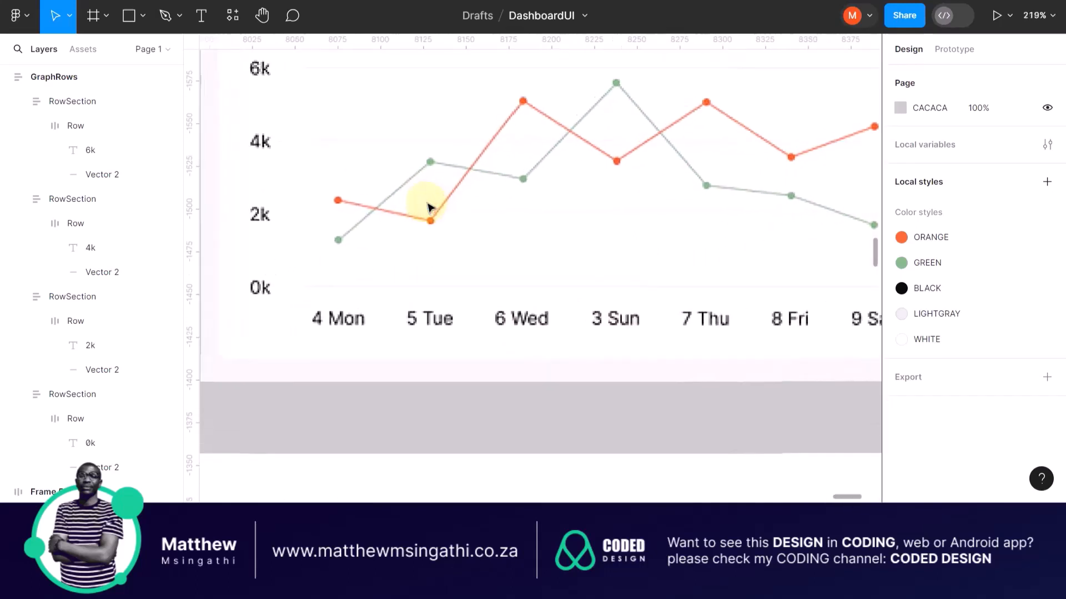
scroll(369, 214, up, 3)
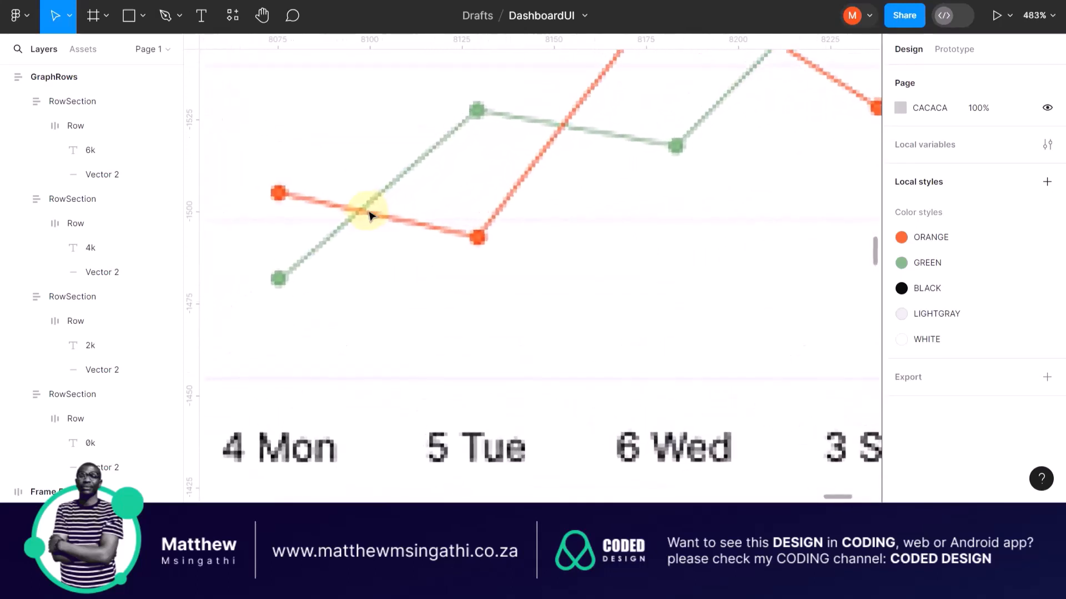
click(166, 15)
click(279, 195)
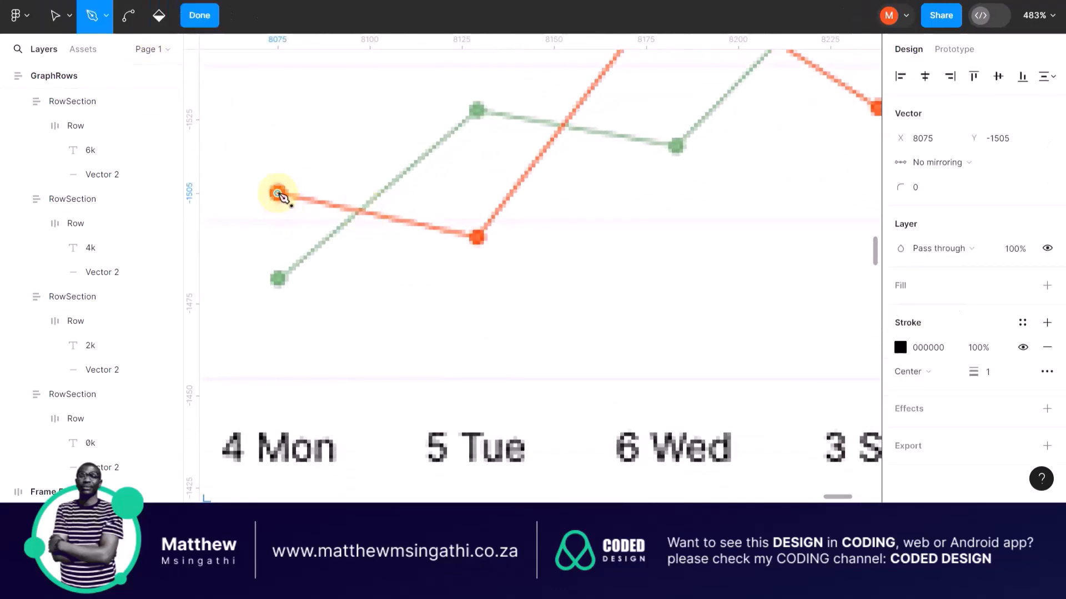
click(482, 240)
scroll(483, 245, up, 2)
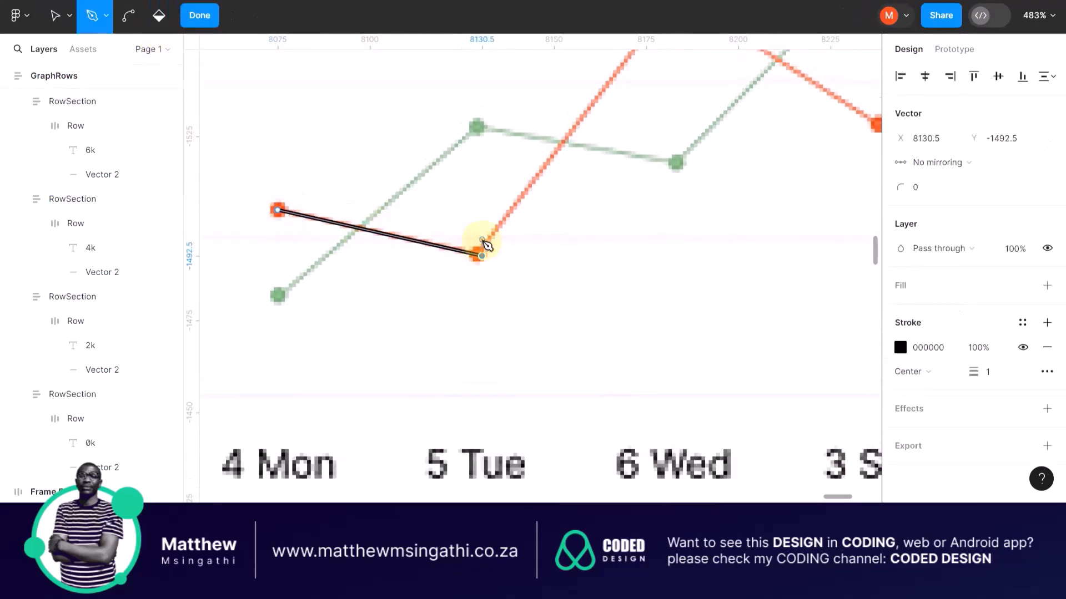
scroll(483, 245, right, 3)
click(533, 85)
scroll(536, 86, right, 4)
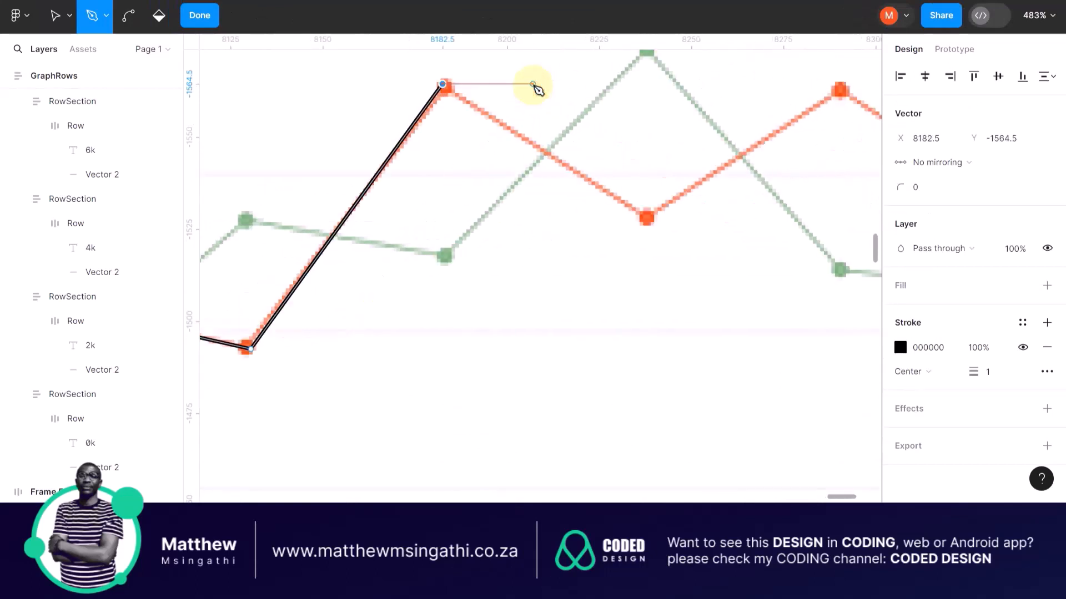
click(558, 222)
scroll(561, 223, right, 6)
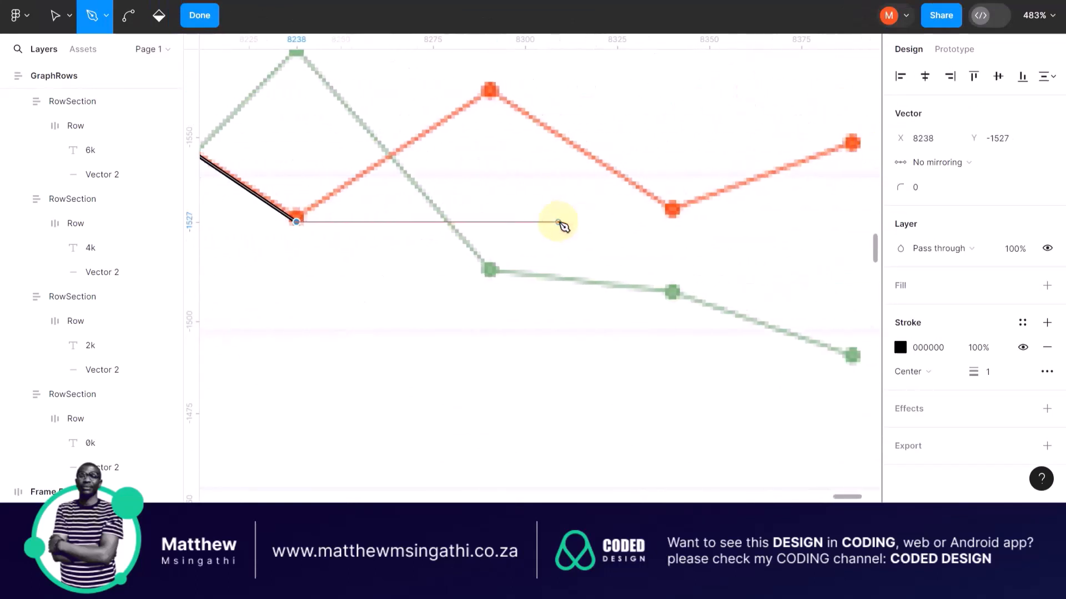
click(487, 87)
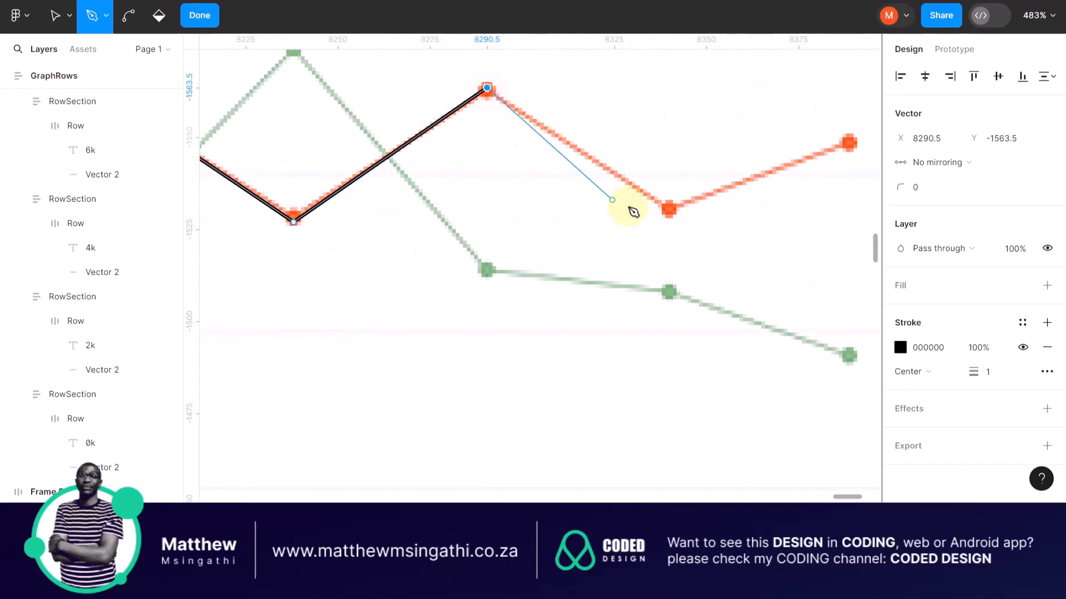
click(668, 209)
scroll(671, 214, right, 4)
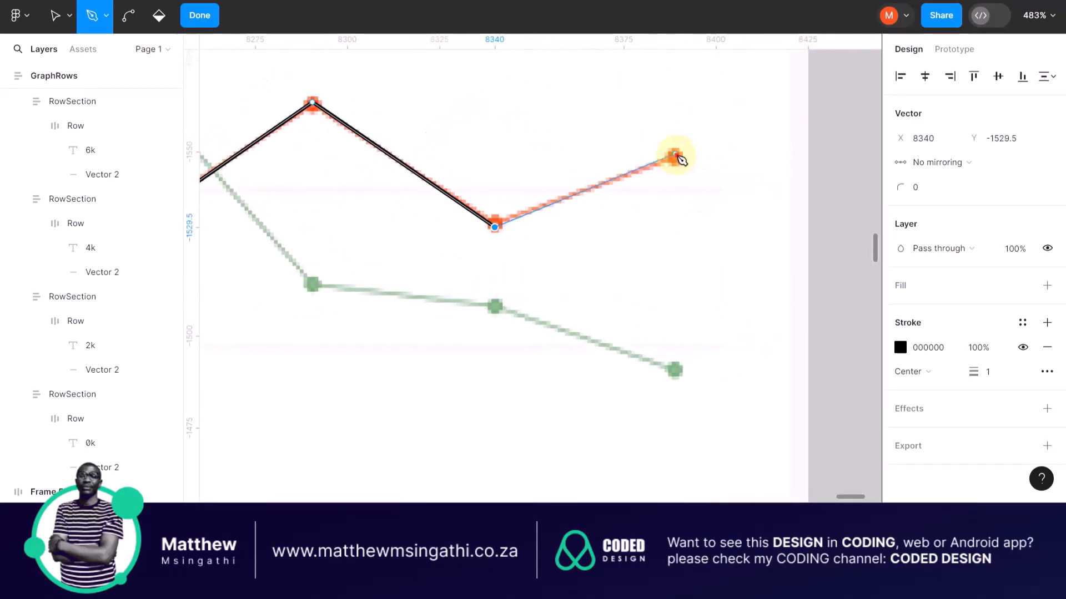
click(674, 156)
click(664, 245)
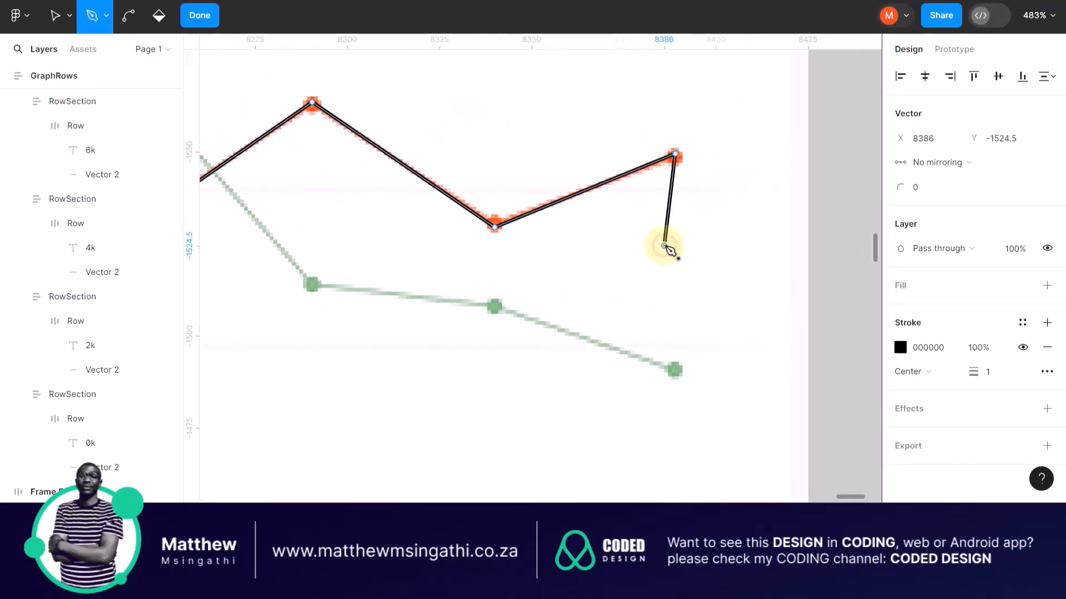
key(ctrl+z)
ctrl+click(710, 215)
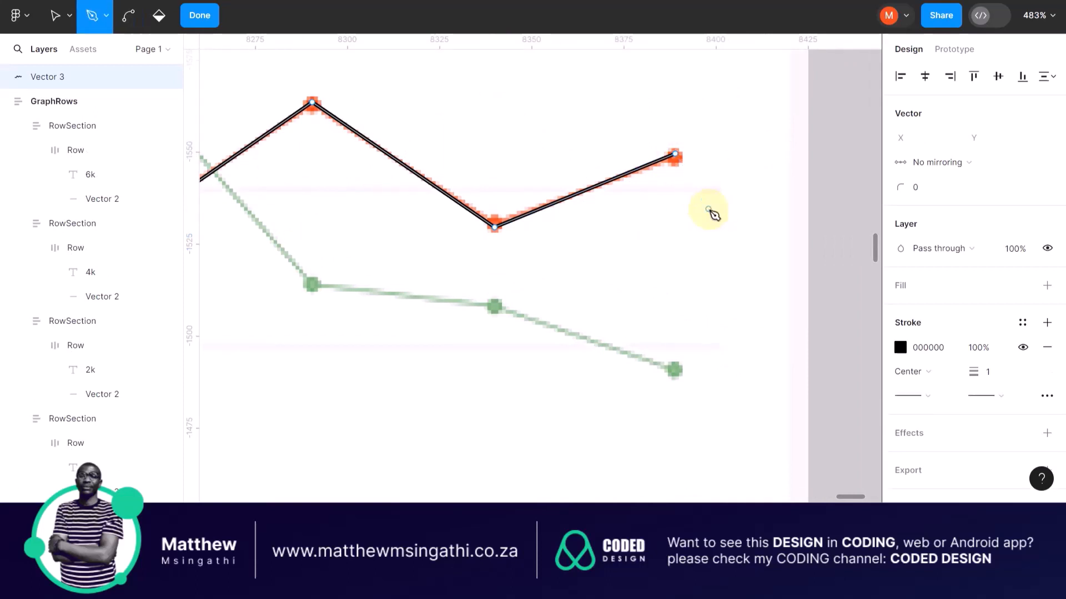
Step: Trace the reference chart's green line with the Pen tool from 4 Mon through 5 Tue and 6 Wed to 3 Sun
scroll(722, 206, down, 5)
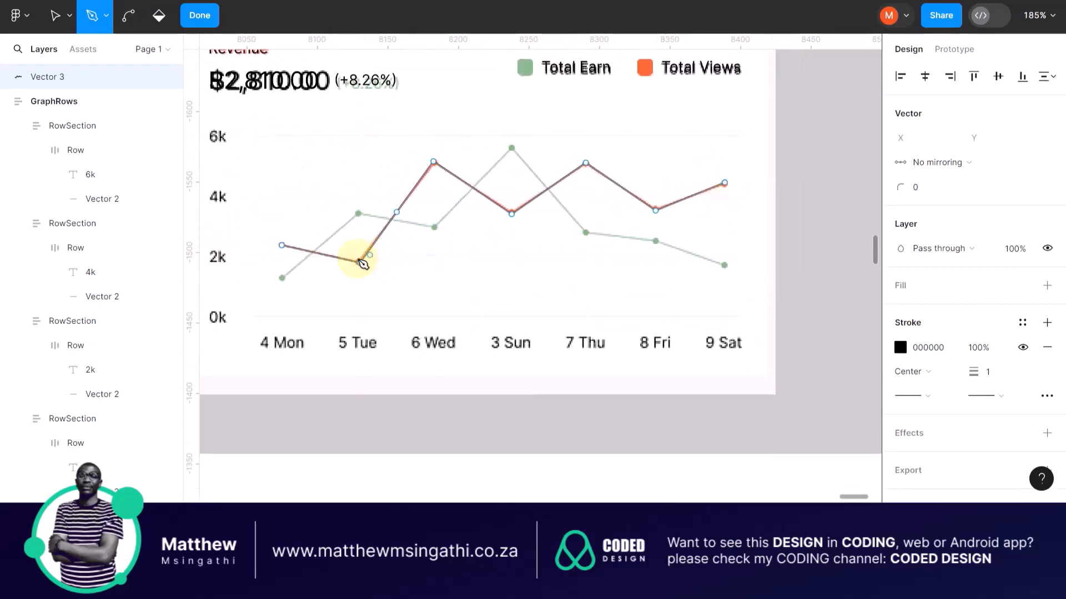
scroll(328, 266, up, 5)
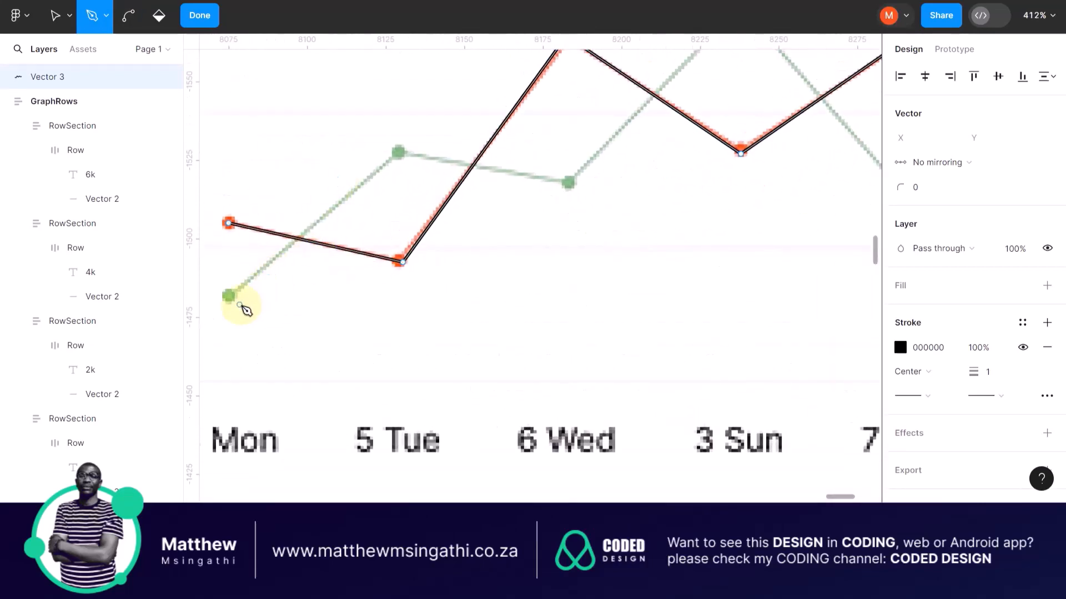
scroll(240, 305, up, 4)
click(228, 294)
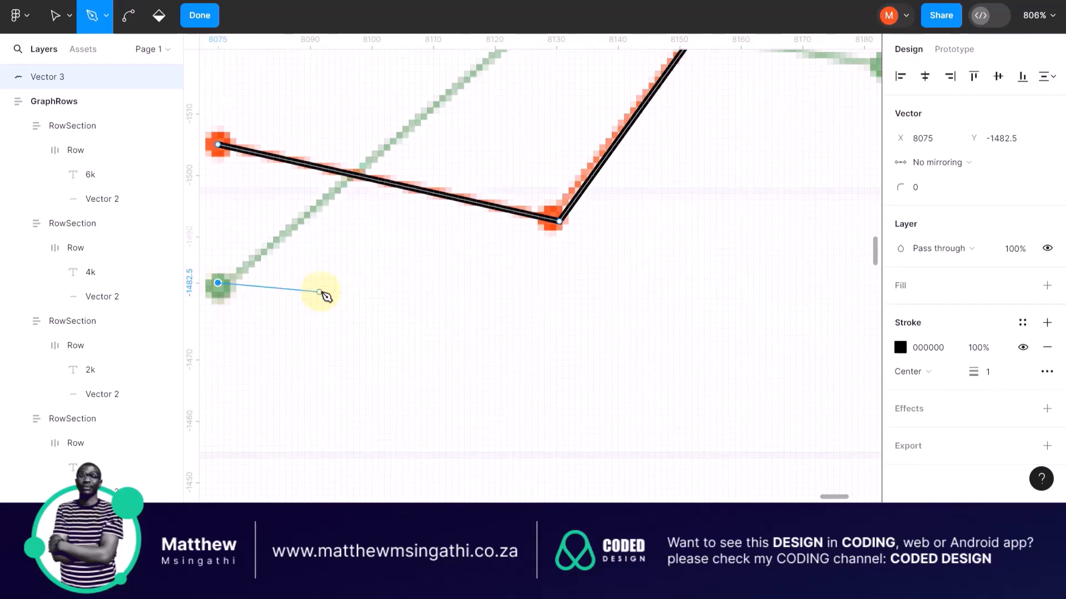
scroll(321, 292, up, 3)
scroll(320, 293, right, 2)
click(486, 136)
scroll(488, 139, right, 2)
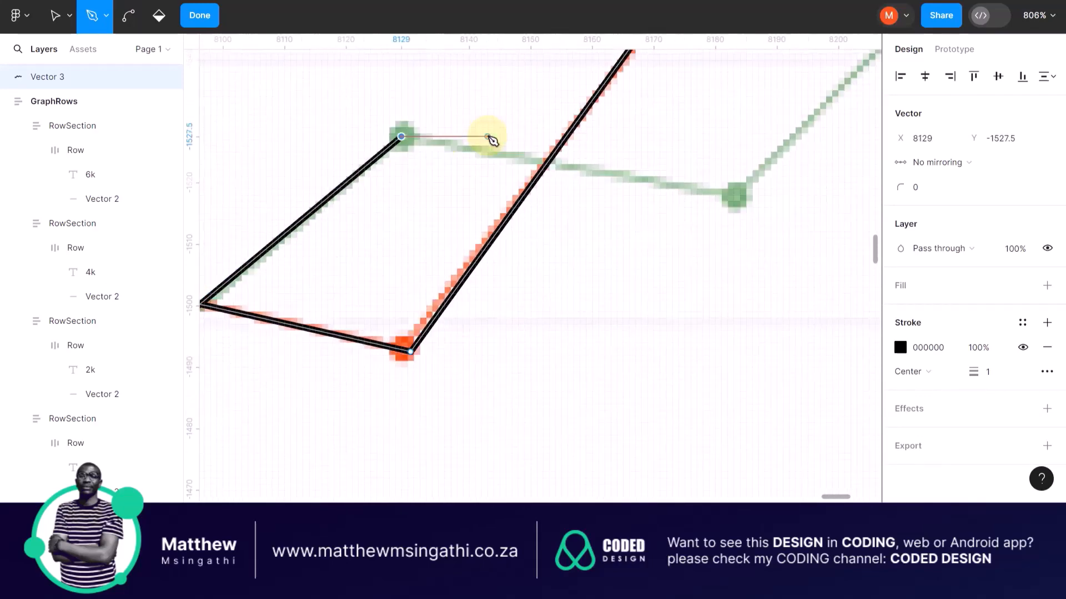
scroll(503, 158, right, 2)
click(534, 190)
scroll(533, 191, right, 3)
scroll(532, 191, up, 1)
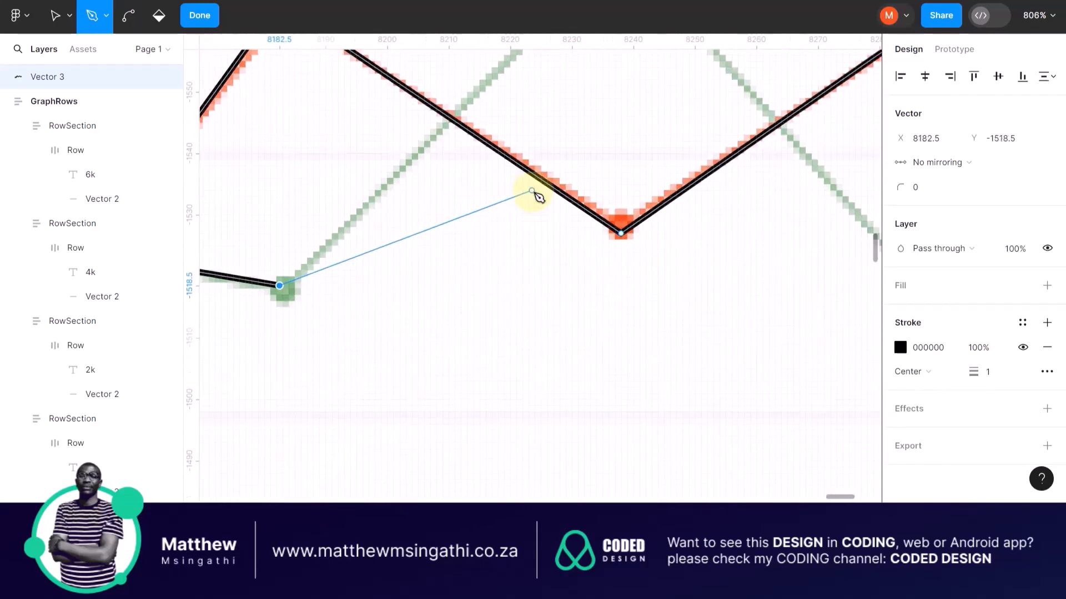
scroll(518, 202, up, 4)
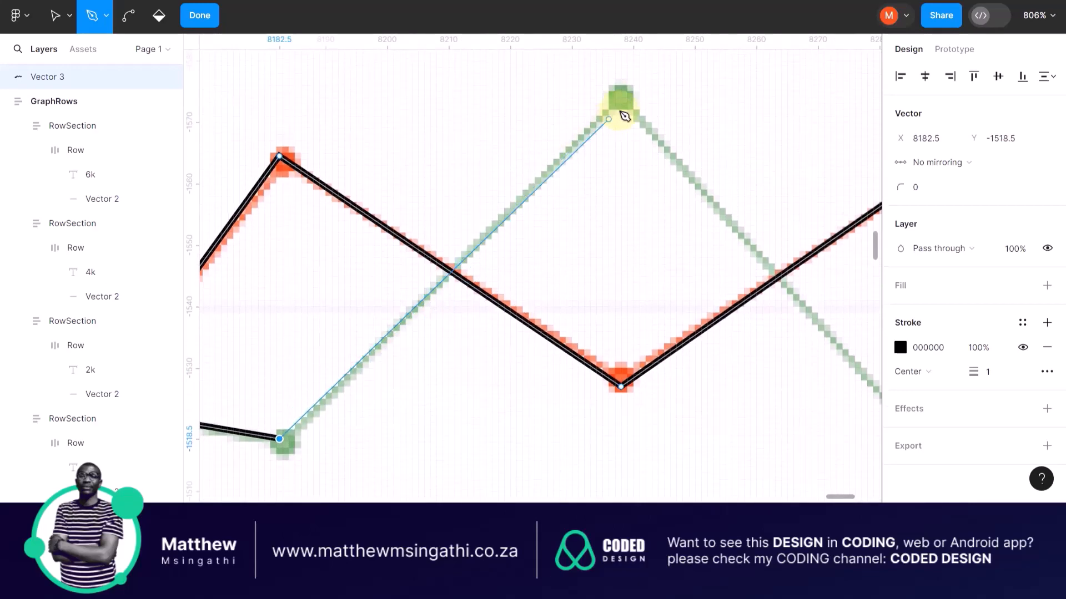
click(621, 98)
scroll(622, 100, up, 1)
scroll(623, 100, right, 3)
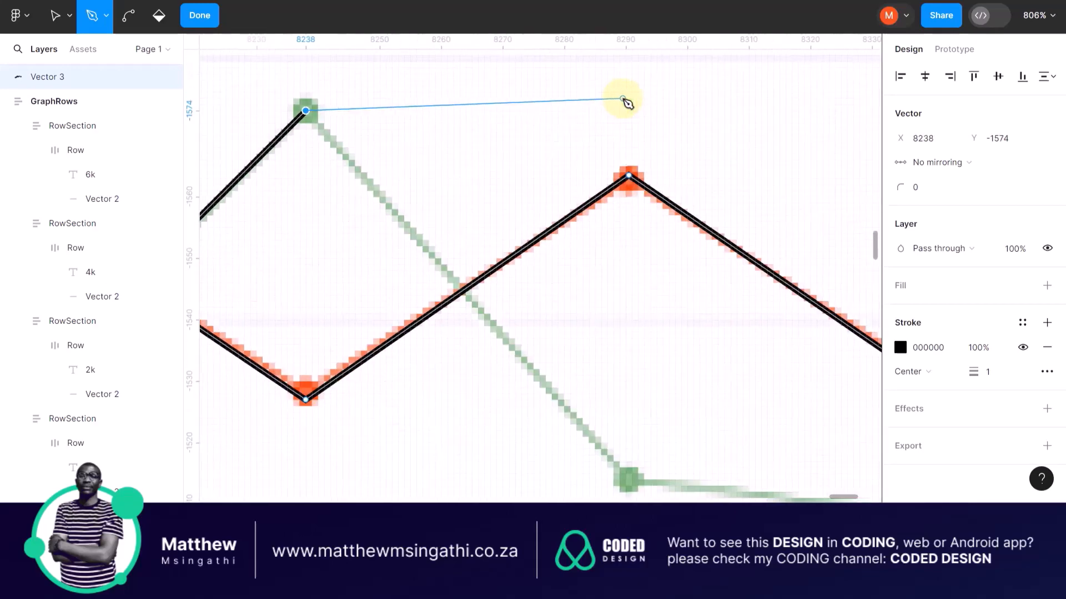
Step: Continue the green line's trace through 7 Thu and 8 Fri to 9 Sat, ending it as an open path
scroll(666, 383, down, 2)
scroll(666, 383, right, 1)
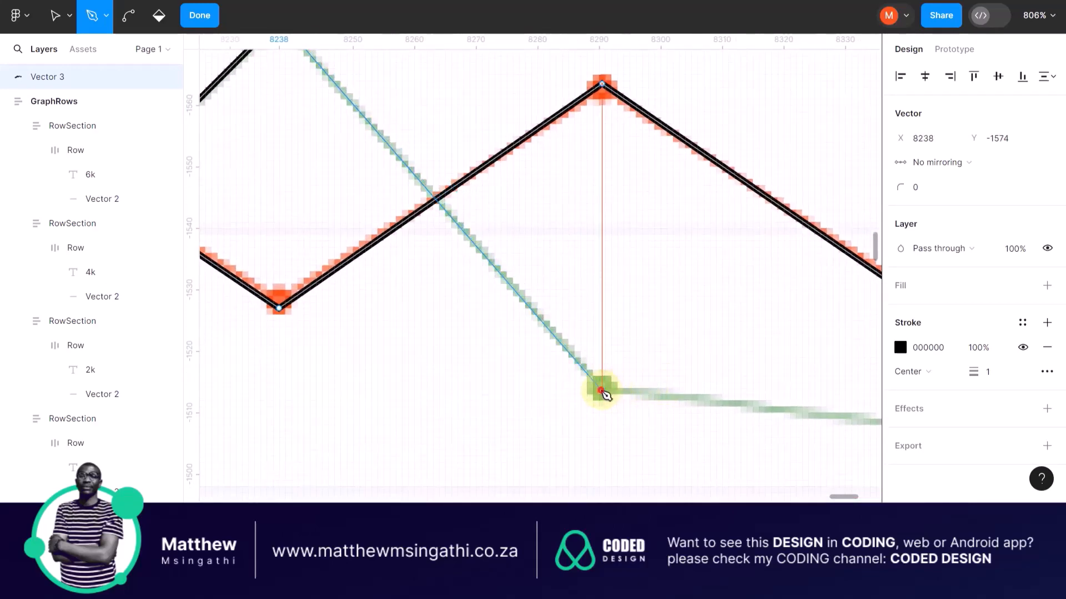
click(601, 391)
scroll(605, 392, right, 5)
click(572, 425)
scroll(577, 430, right, 1)
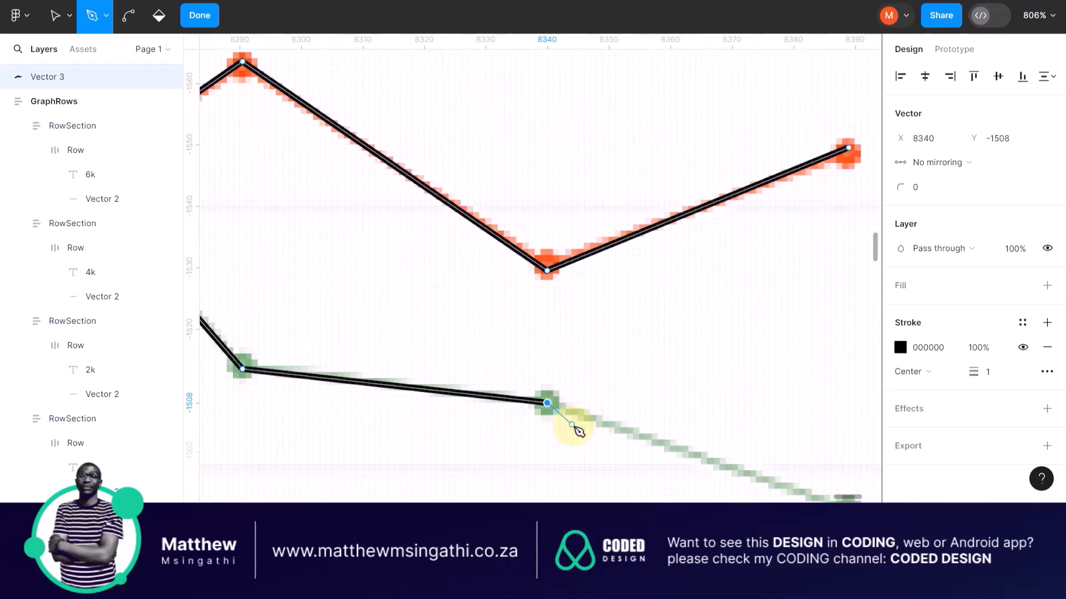
scroll(579, 431, down, 4)
scroll(579, 431, right, 2)
click(743, 300)
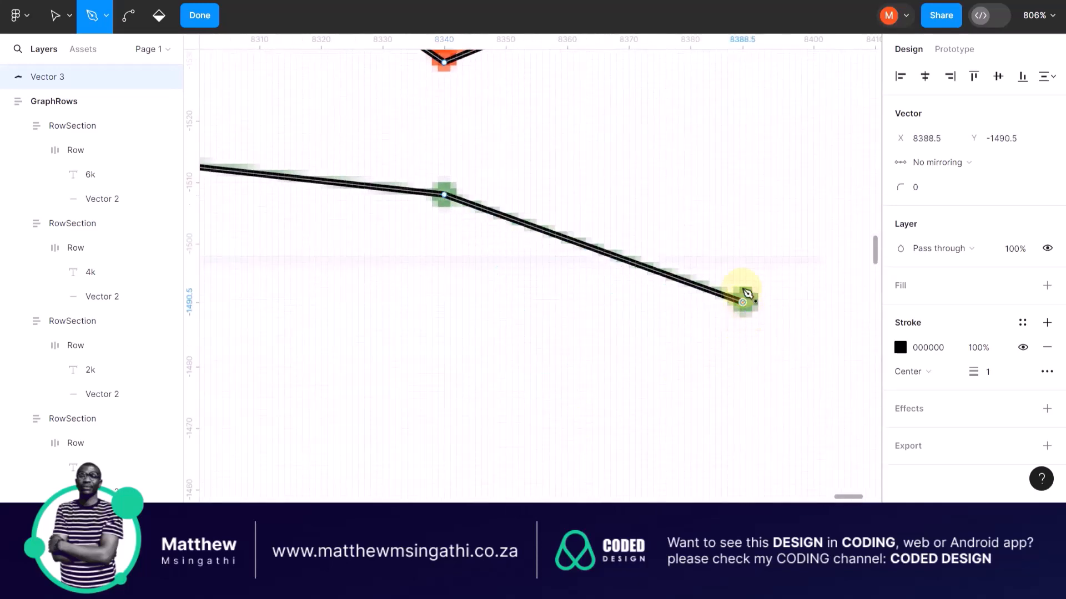
ctrl+click(744, 205)
scroll(480, 263, left, 3)
scroll(481, 264, down, 1)
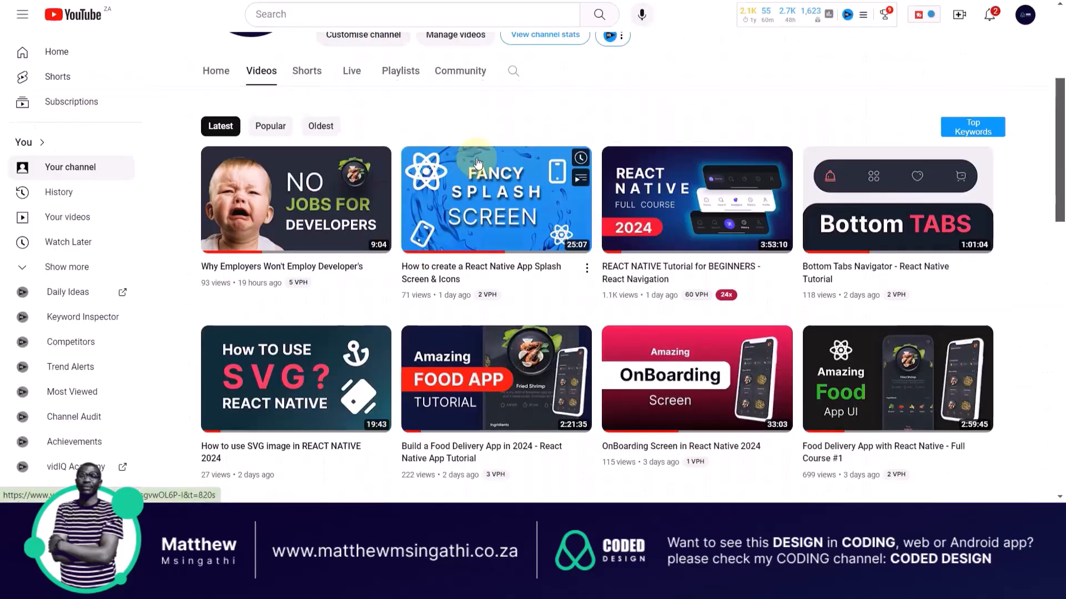
scroll(477, 163, up, 5)
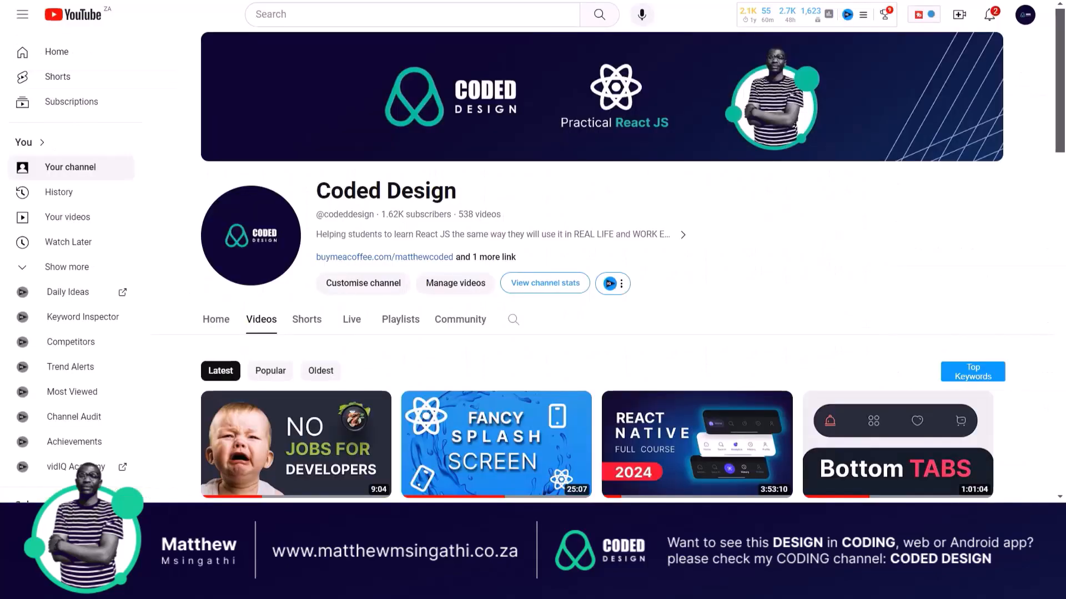
scroll(475, 125, down, 8)
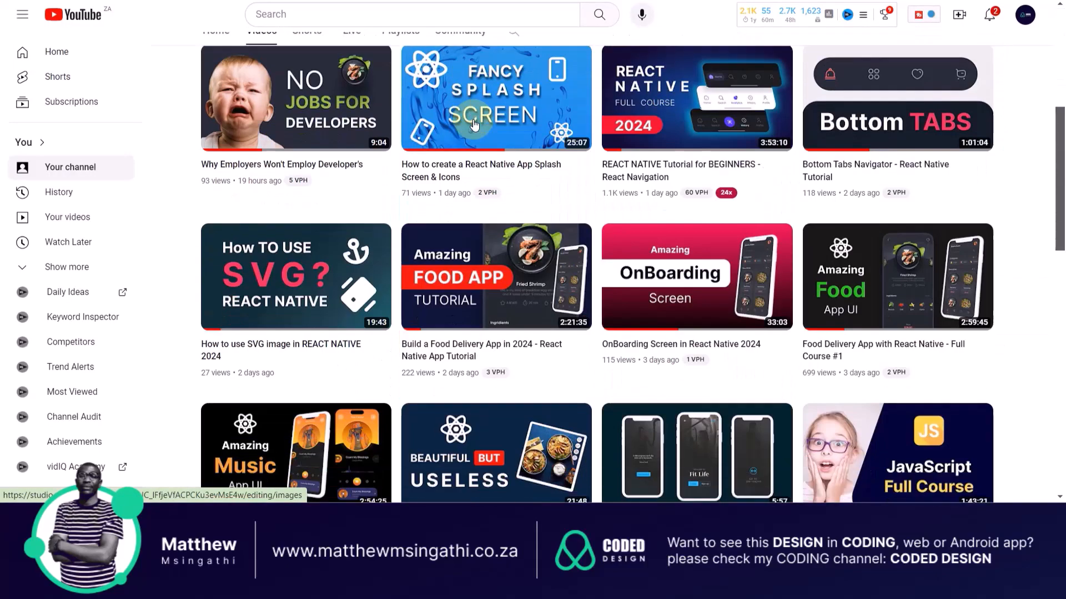
scroll(474, 125, up, 8)
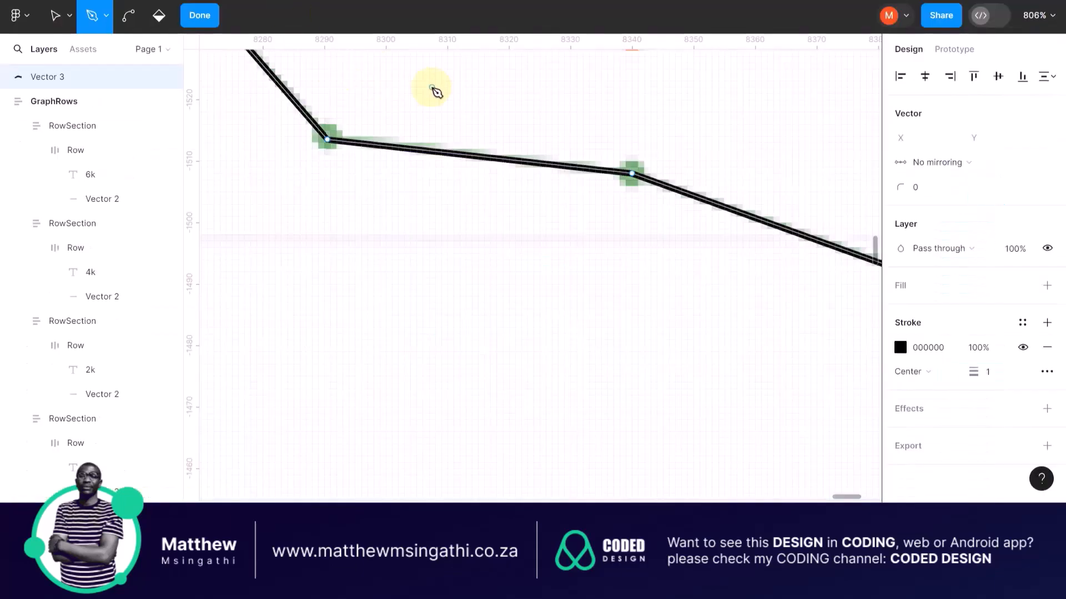
Step: Review the two traced lines against the reference chart, then leave vector editing with the traced vector still selected
scroll(435, 88, down, 5)
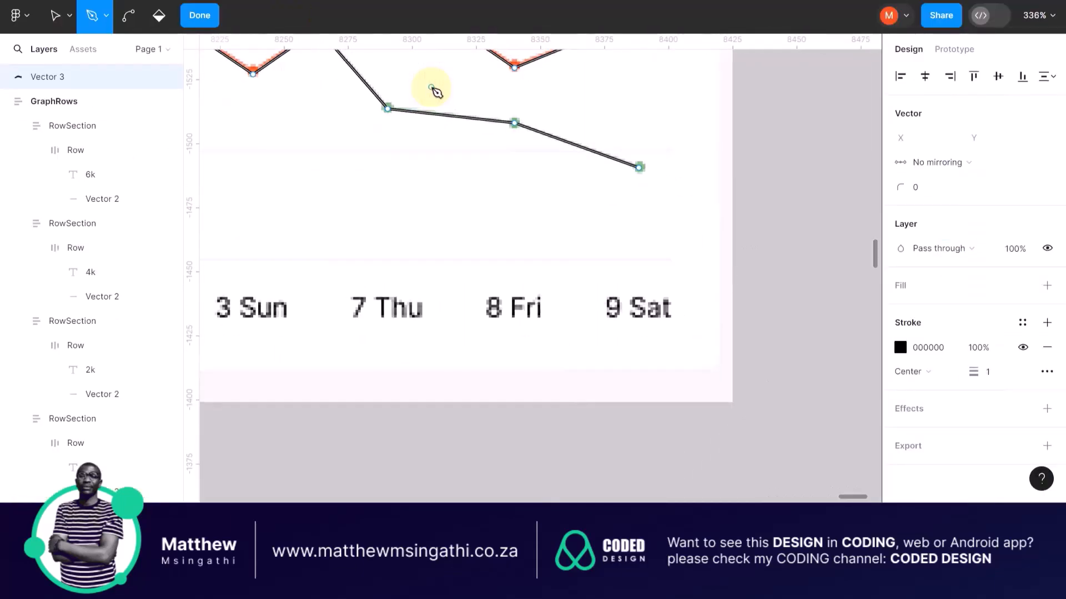
scroll(435, 88, up, 3)
scroll(435, 89, left, 3)
scroll(435, 88, up, 2)
scroll(435, 88, left, 10)
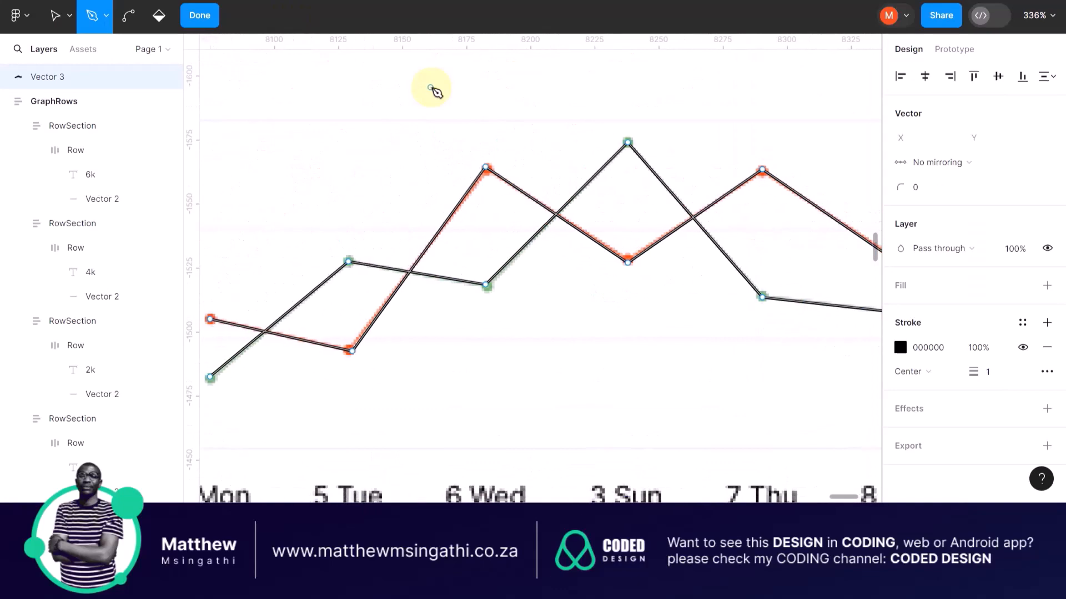
scroll(372, 289, down, 4)
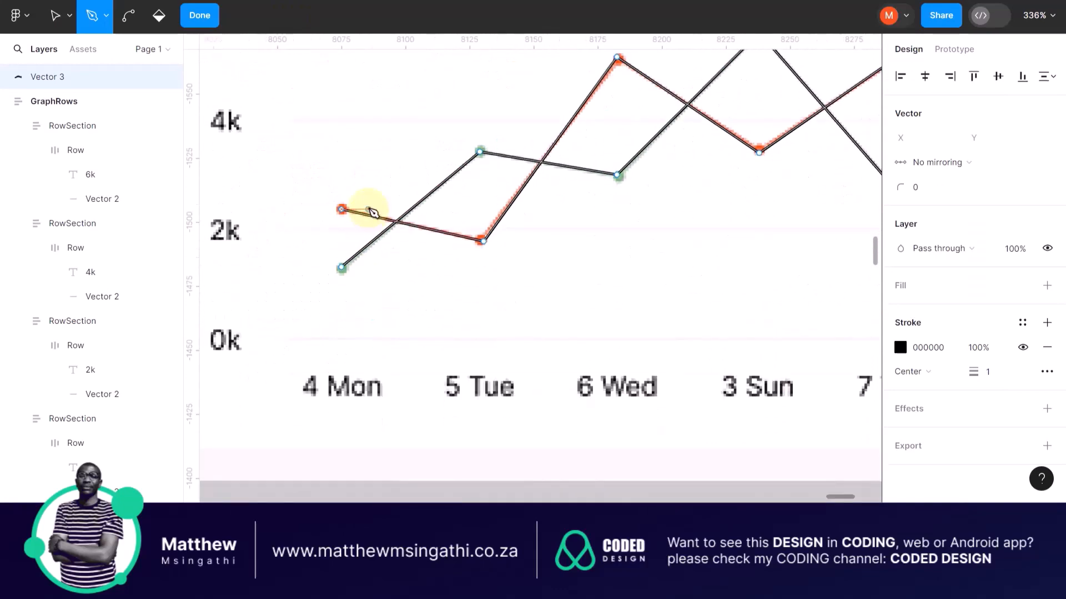
scroll(369, 209, up, 3)
scroll(372, 211, up, 1)
click(56, 15)
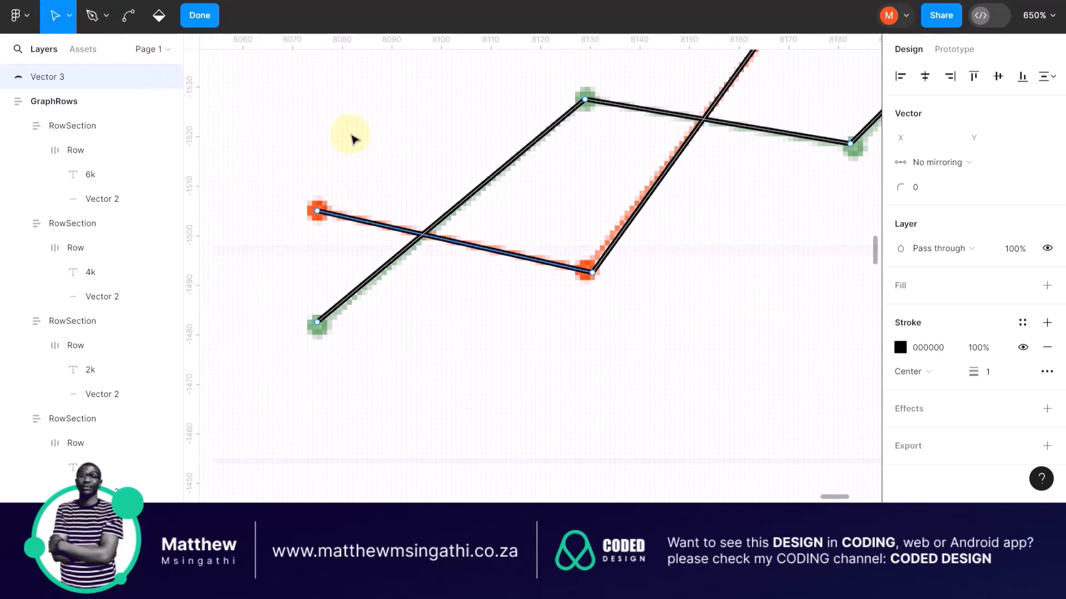
key(Escape)
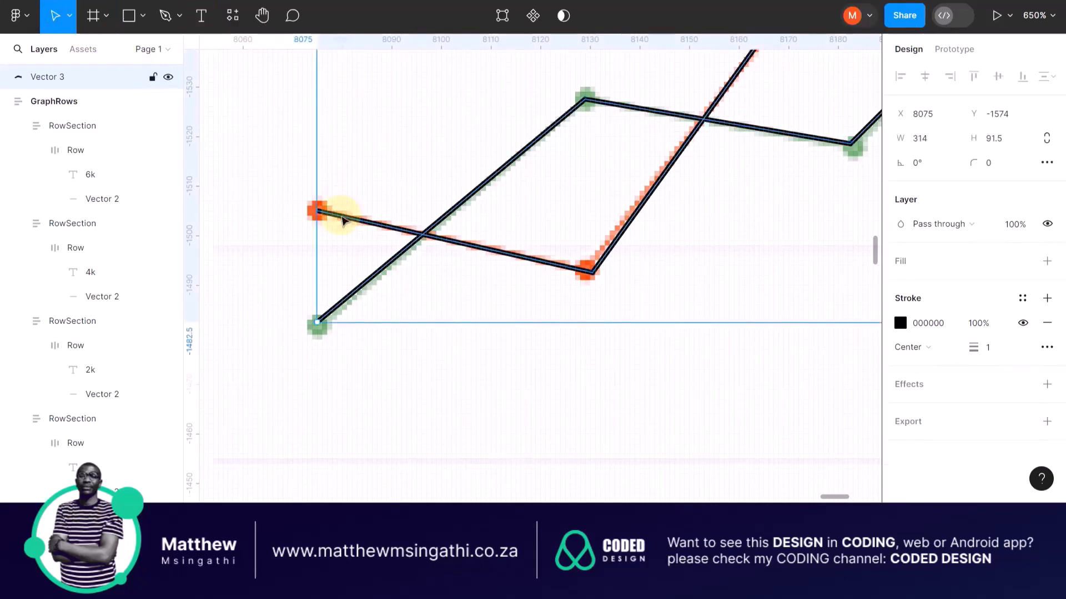
Step: Replace the traced vector's black stroke with the ORANGE colour style and deselect it
click(900, 323)
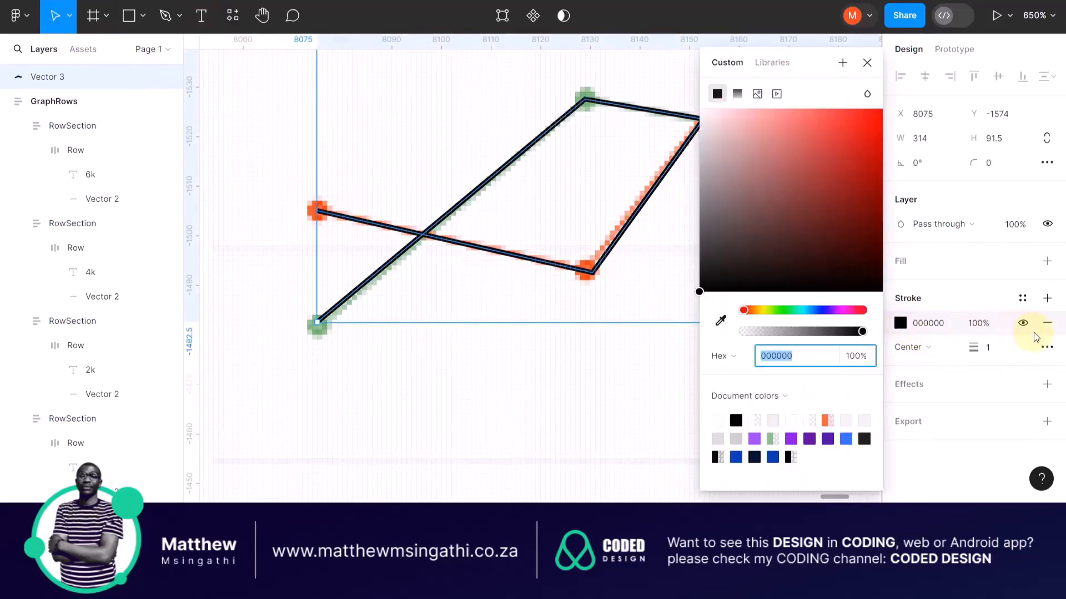
click(1050, 324)
click(1021, 298)
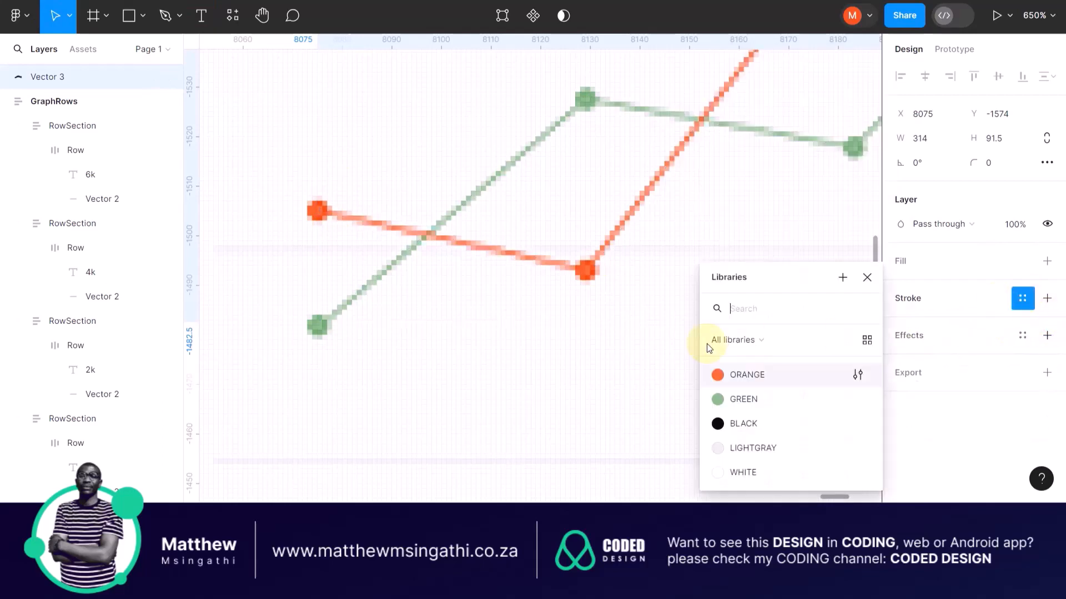
click(721, 378)
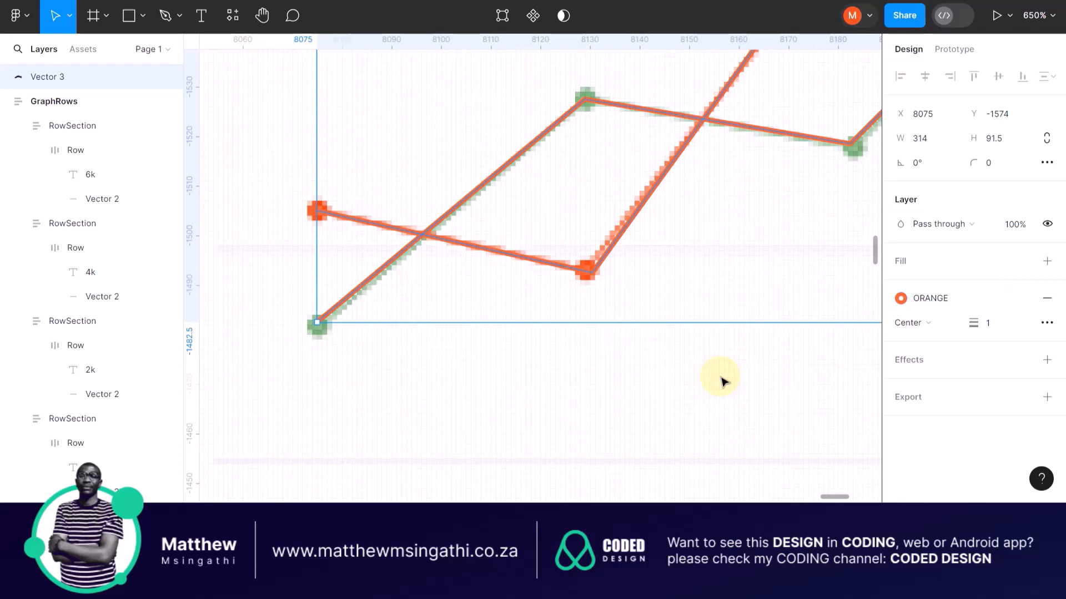
click(551, 420)
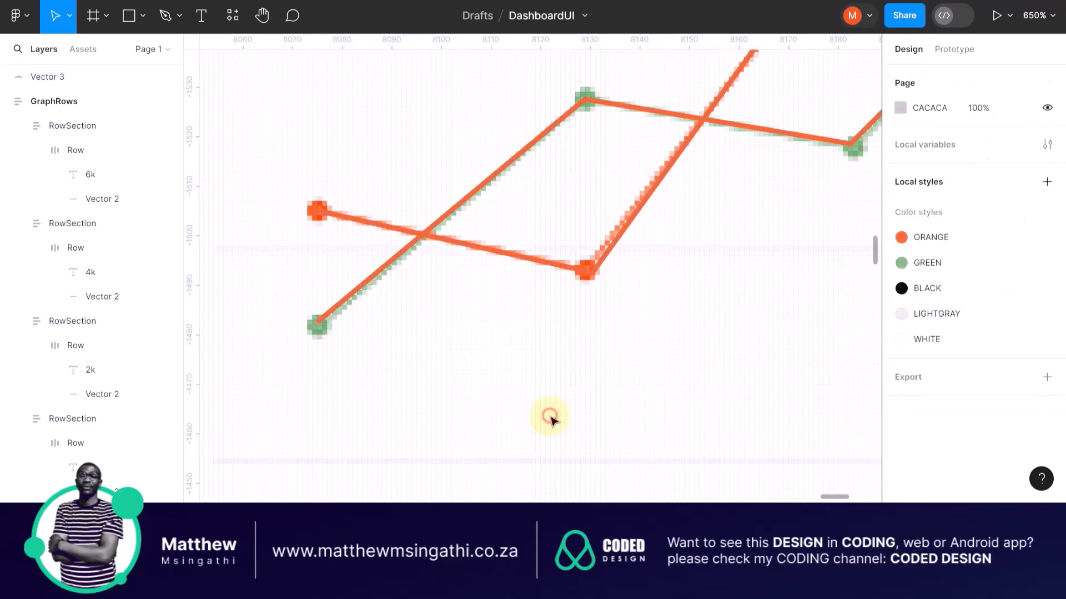
Step: Reselect the traced vector and open it for point editing
click(393, 256)
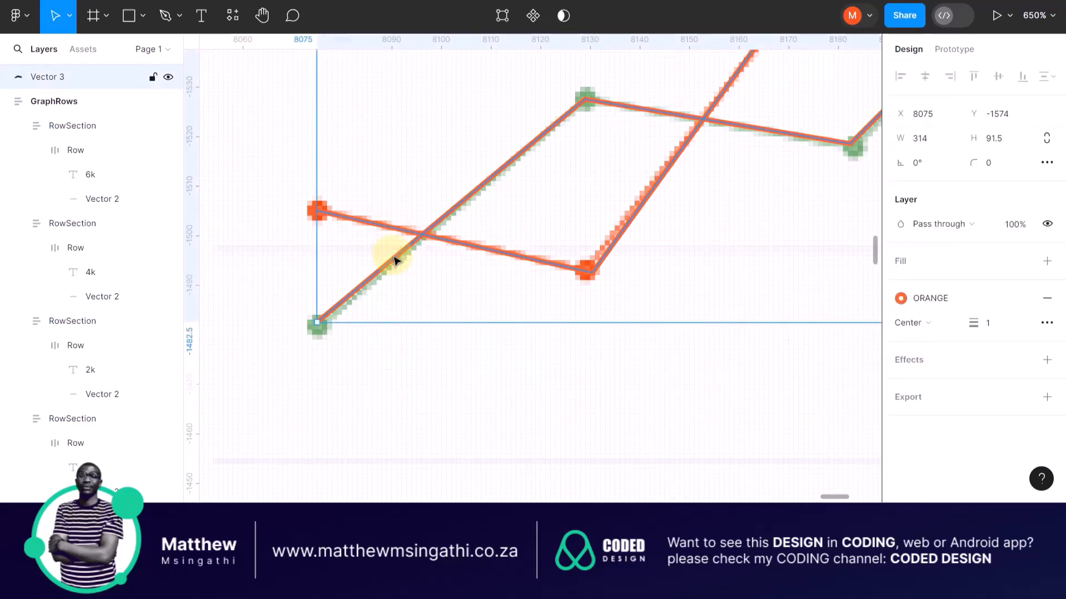
scroll(393, 259, down, 5)
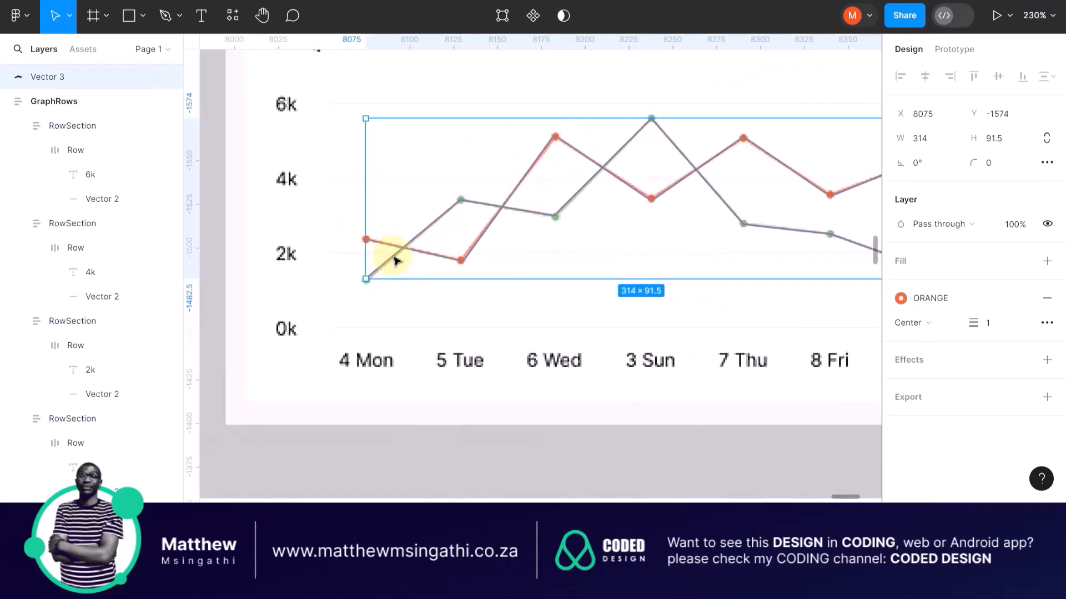
scroll(487, 233, right, 4)
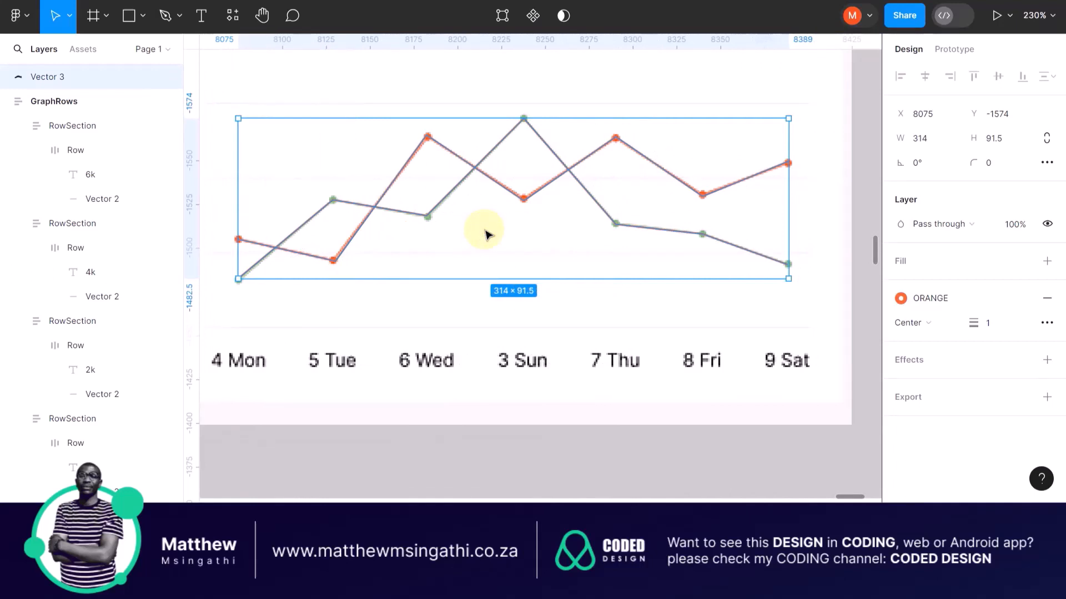
scroll(488, 233, left, 3)
double_click(529, 208)
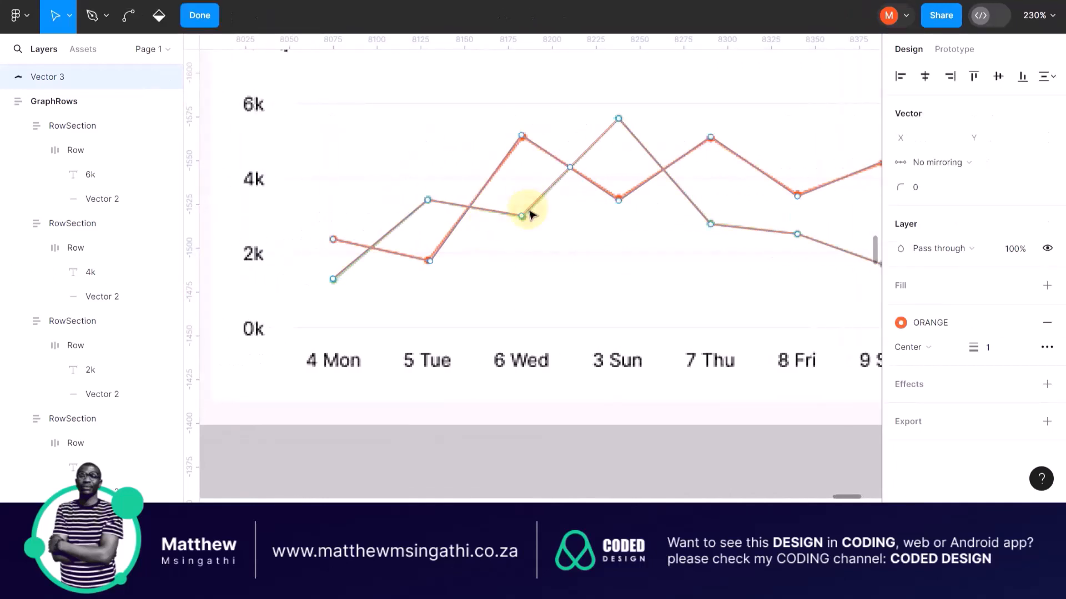
Step: Select all seven points of the green line's trace and move them straight down about 69 px, away from the orange line's trace
click(333, 279)
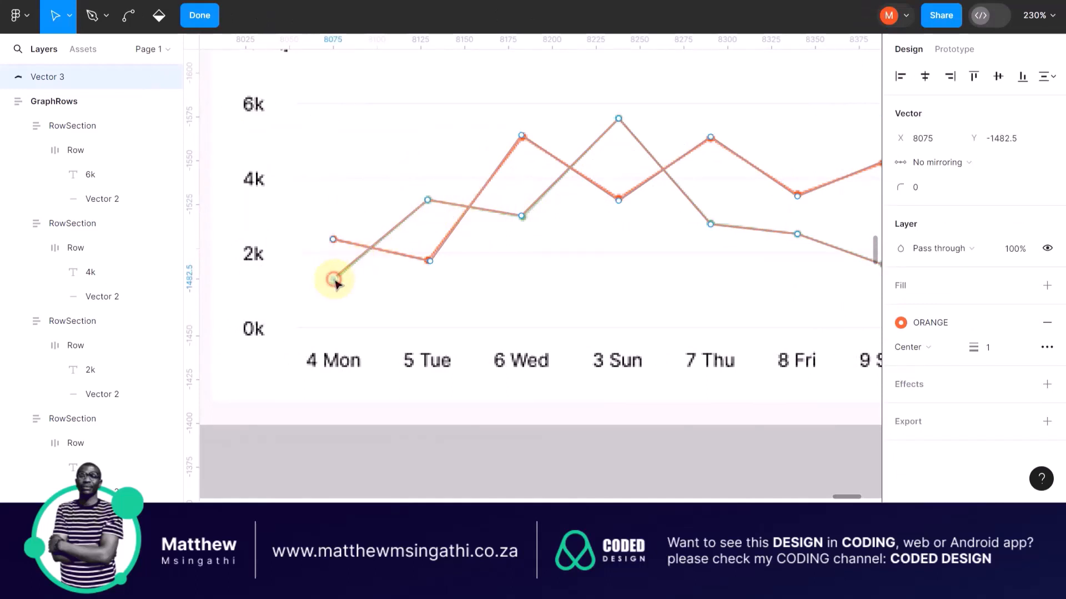
shift+click(427, 200)
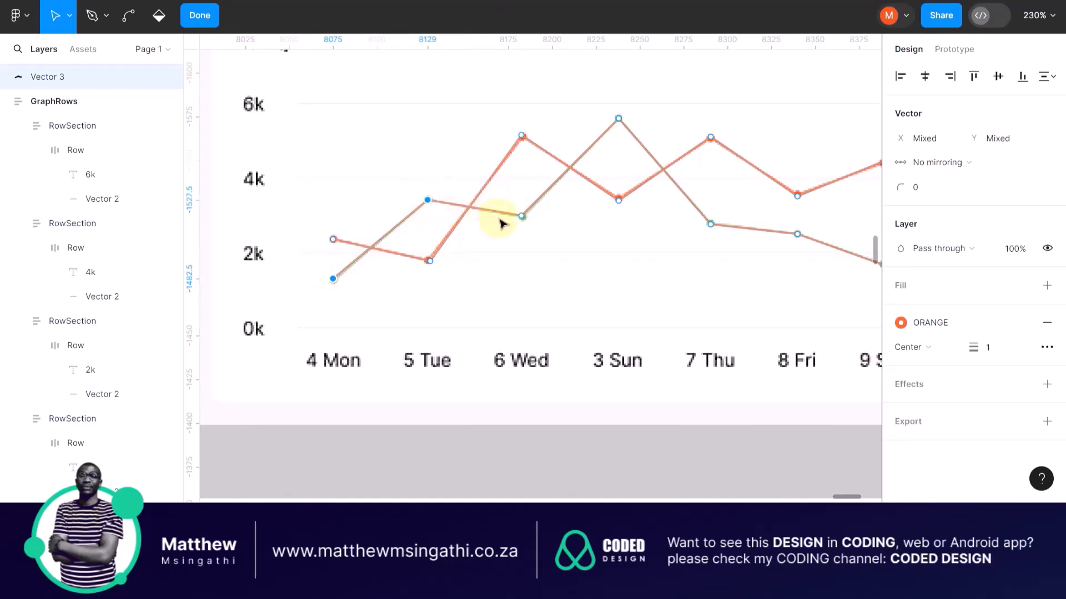
shift+click(521, 216)
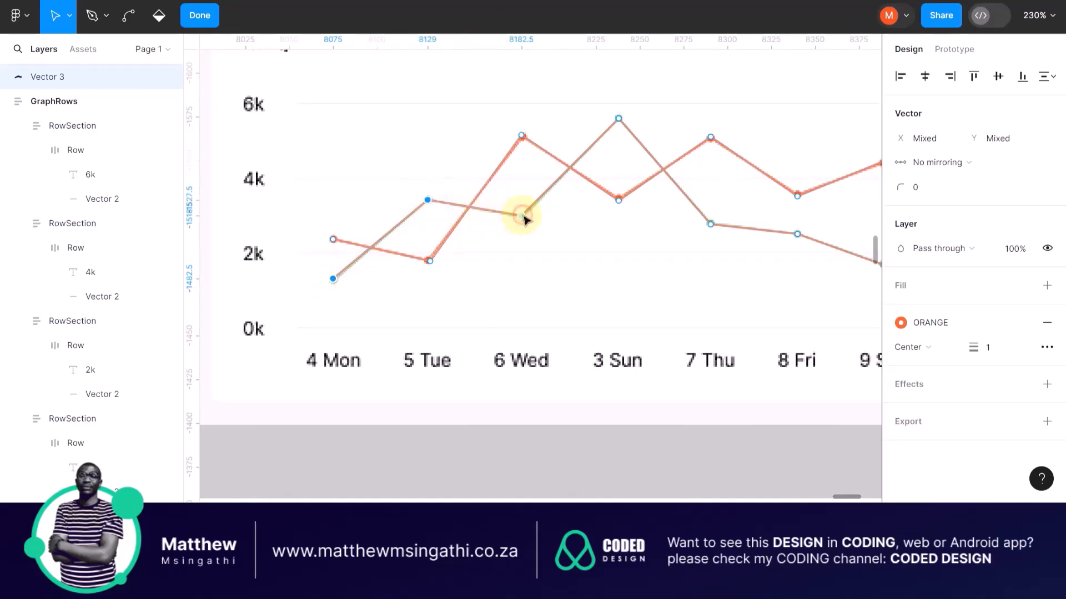
shift+click(619, 119)
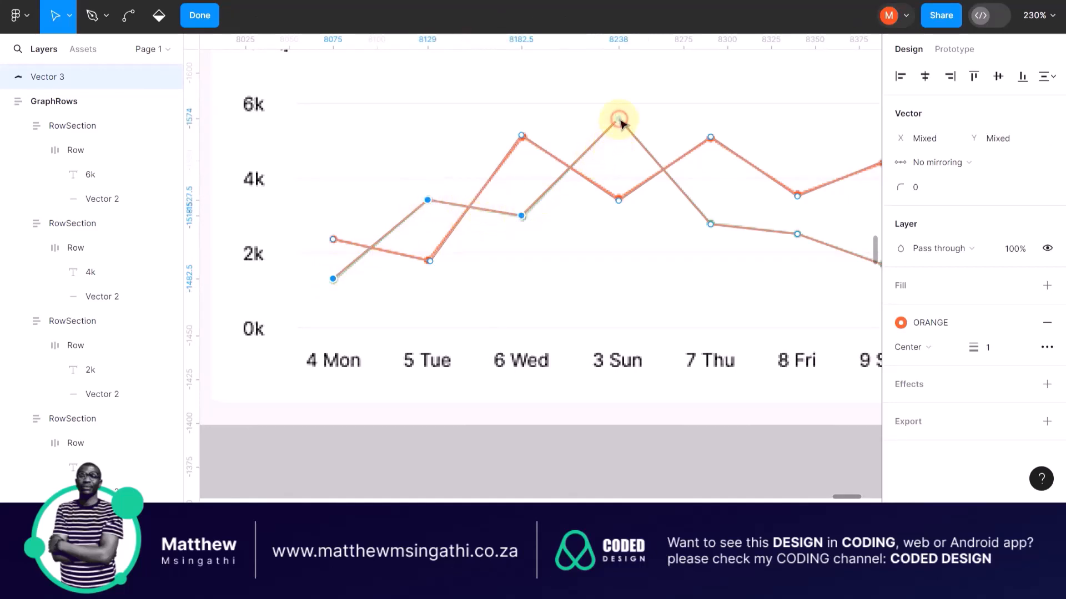
shift+click(711, 225)
shift+click(797, 235)
scroll(801, 239, right, 2)
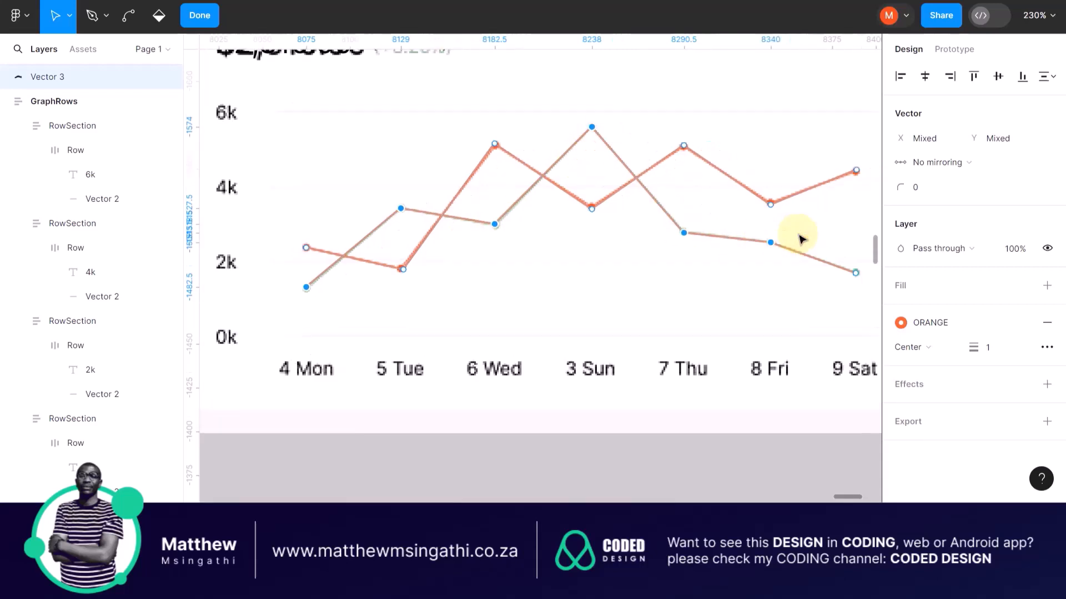
scroll(802, 239, right, 5)
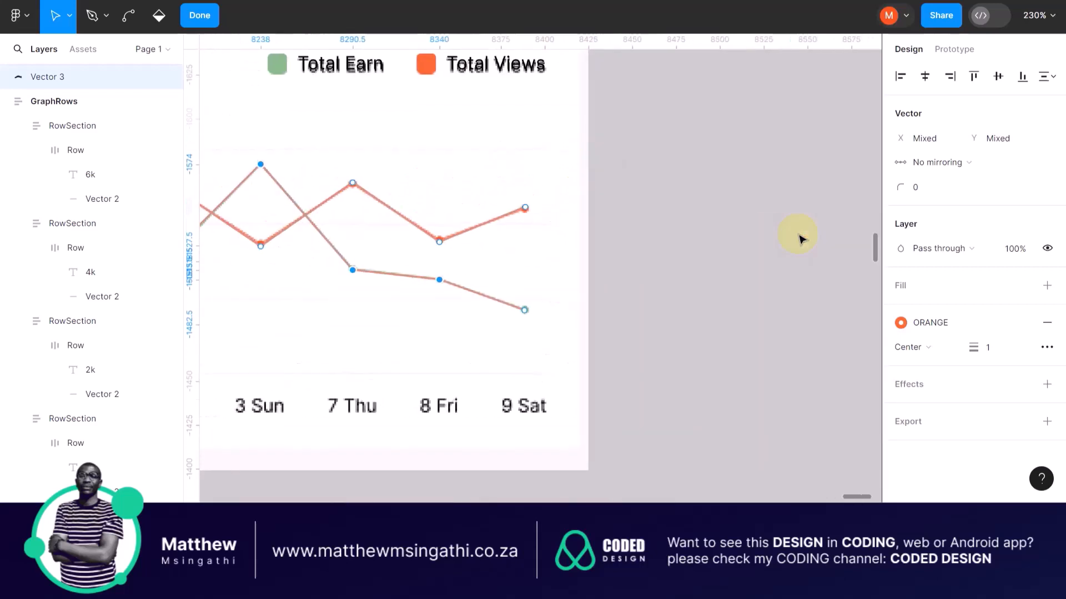
shift+click(524, 312)
scroll(524, 313, left, 5)
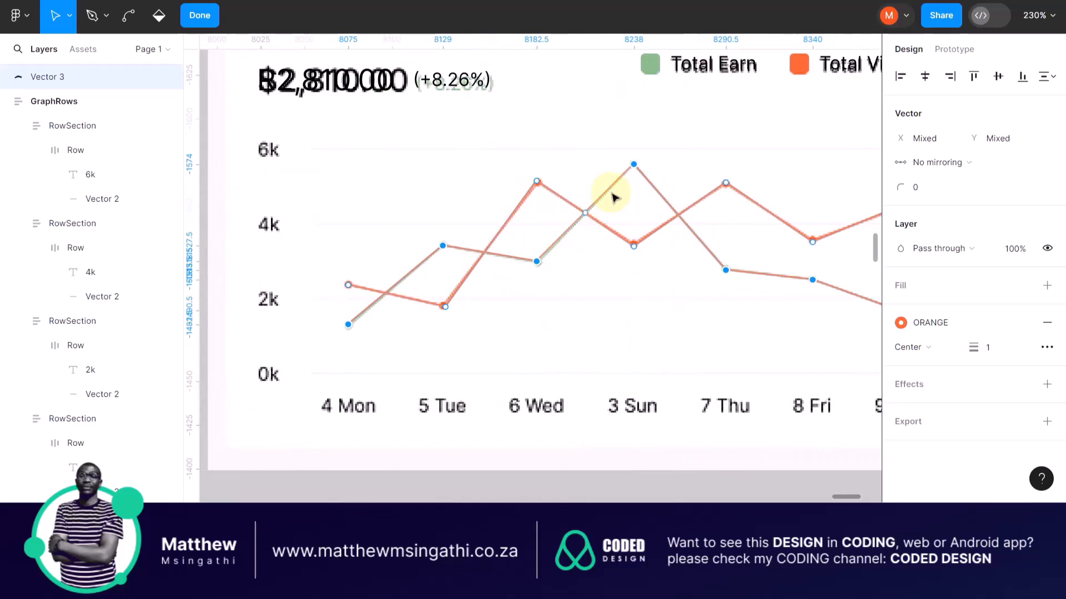
drag(636, 167, 634, 292)
scroll(634, 289, down, 3)
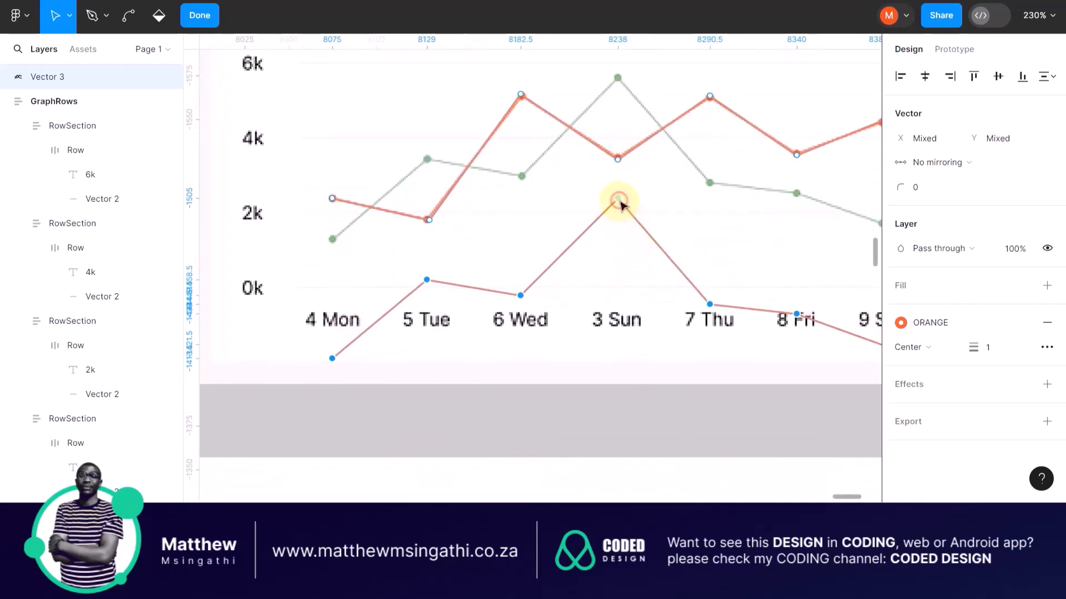
Step: Move the green line's selected trace points straight down until they clear the reference chart, and leave vector editing
drag(621, 205, 622, 367)
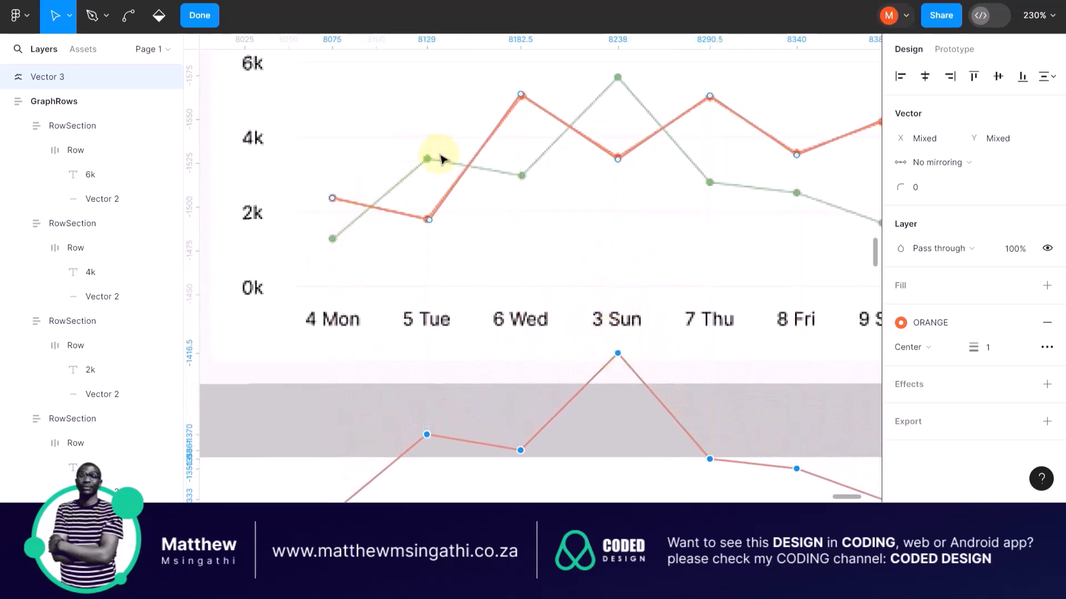
scroll(537, 231, down, 5)
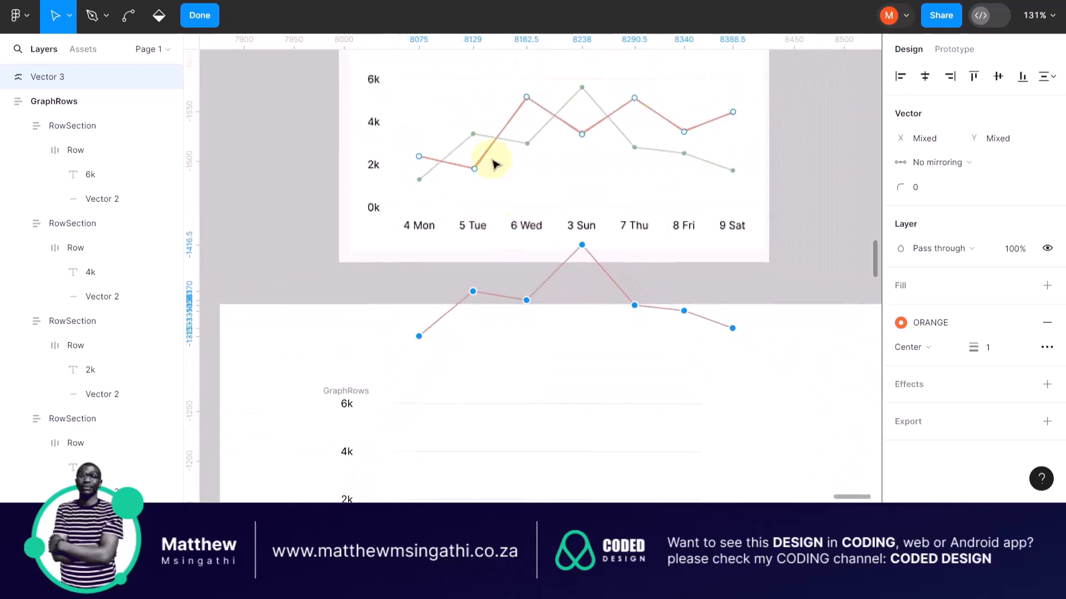
key(Escape)
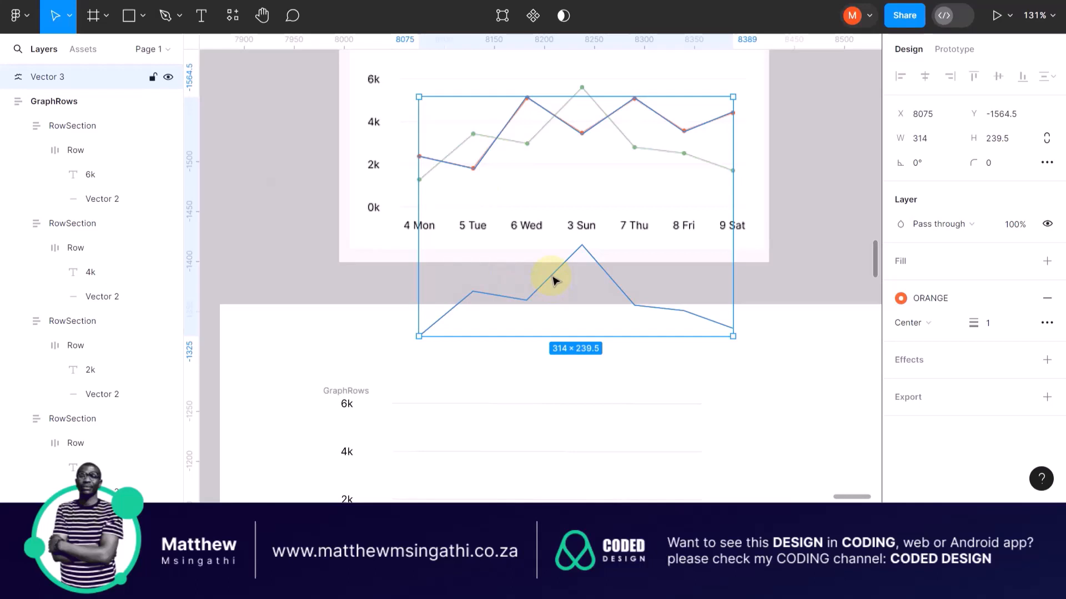
Step: Reopen the combined vector, delete all seven points of the lower green-line trace, and finish point editing
double_click(555, 281)
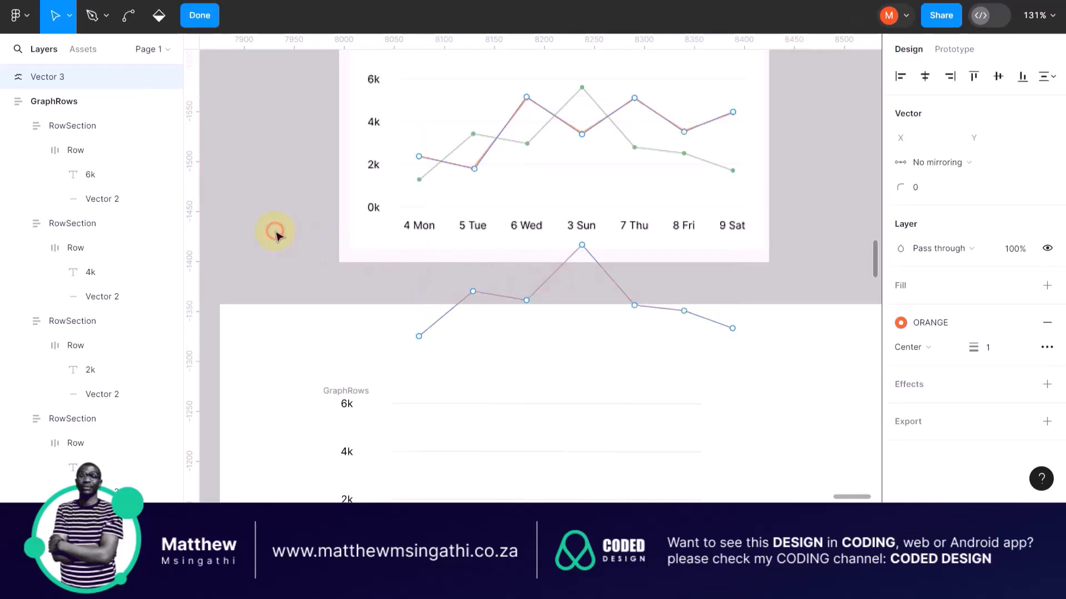
drag(267, 223, 827, 381)
key(Delete)
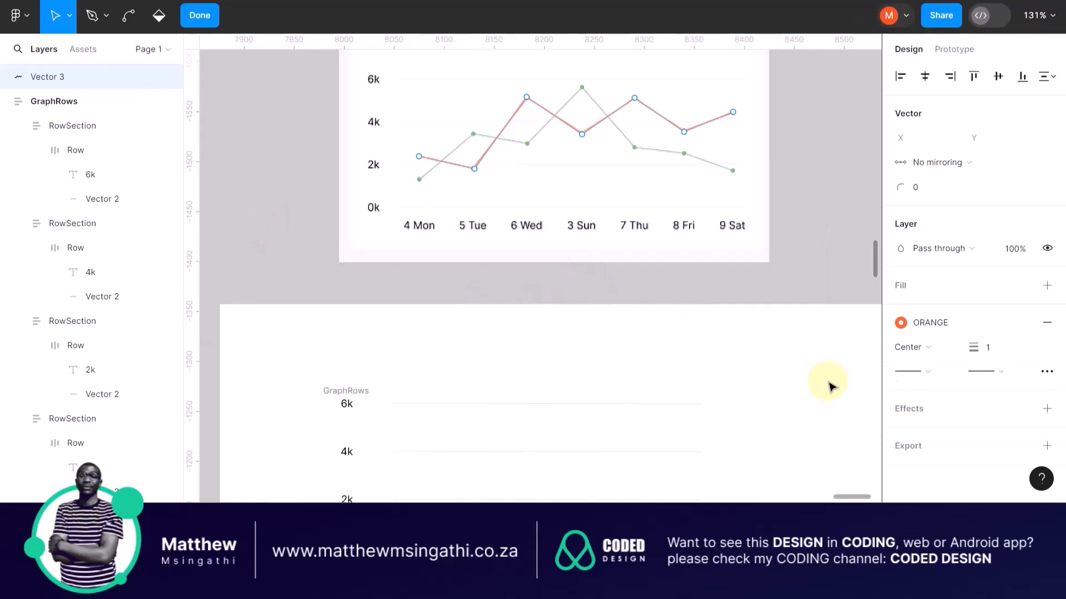
click(342, 170)
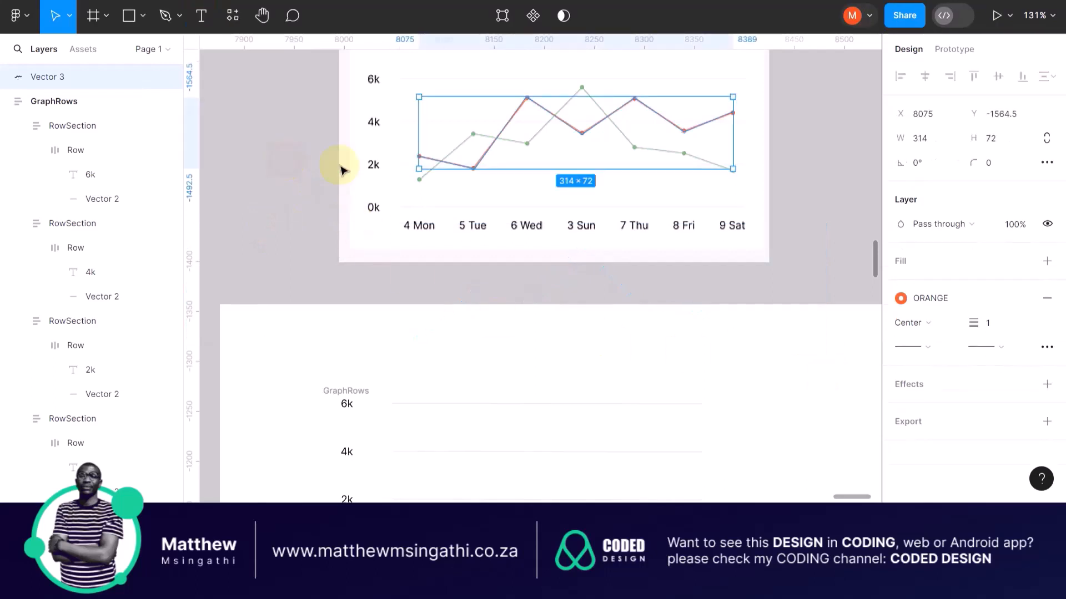
Step: Paste the copied two-line vector and move it straight down about 82 px, clear of the orange trace
key(ctrl+v)
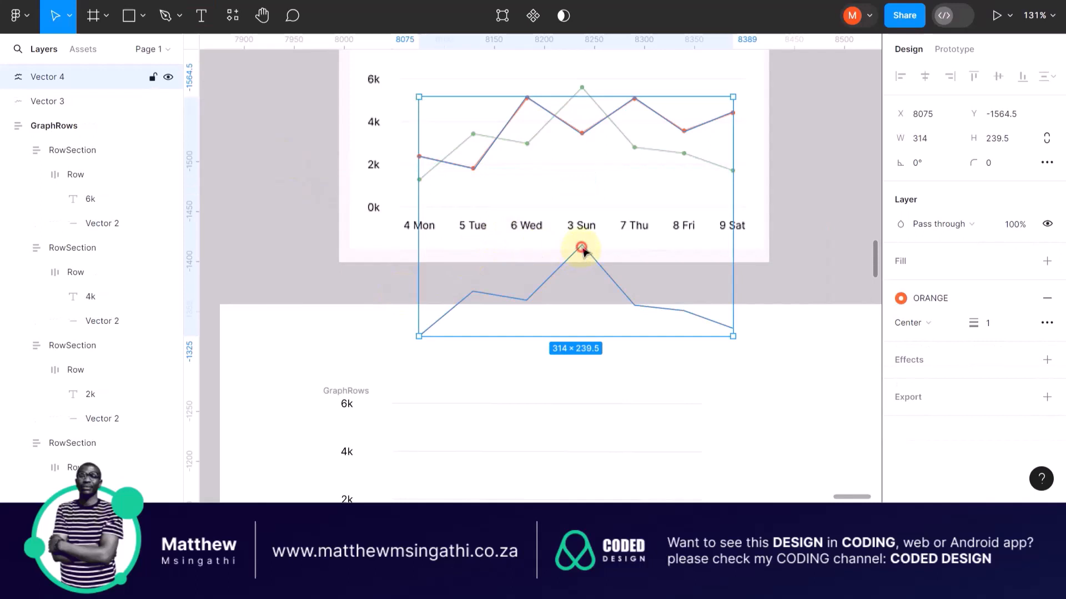
drag(583, 251, 569, 331)
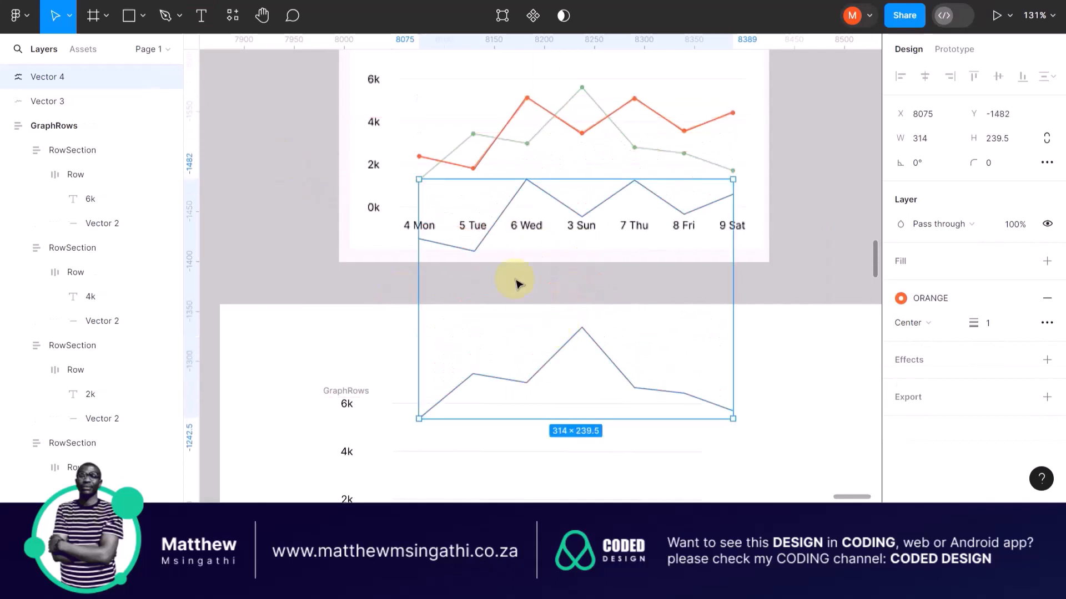
click(490, 226)
Step: Delete the upper orange-line points from the pasted copy and move the remaining green-line trace up over the chart's day labels
double_click(488, 233)
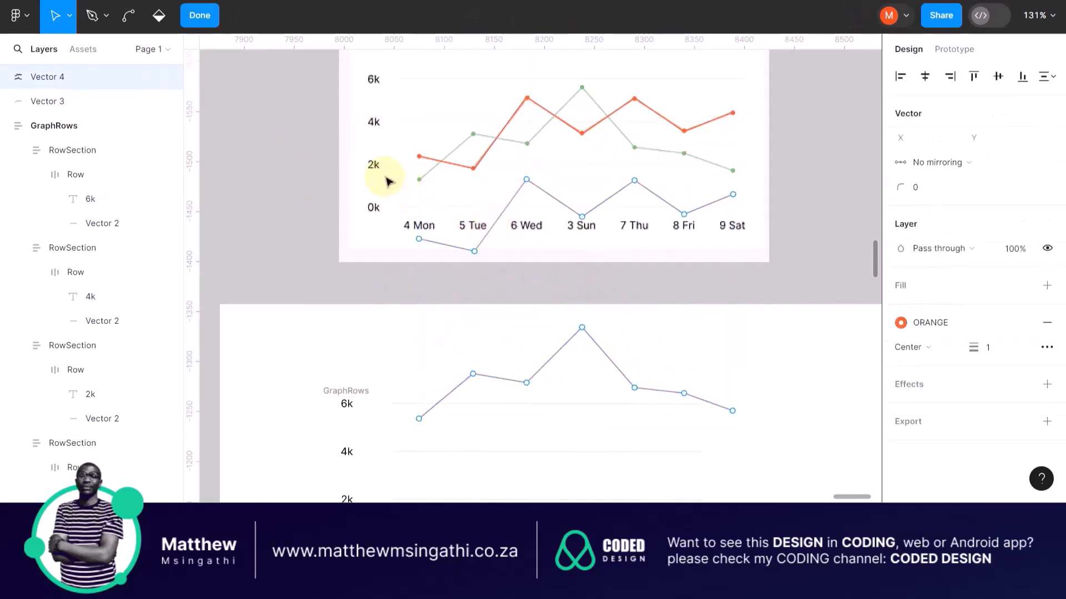
drag(385, 173, 793, 272)
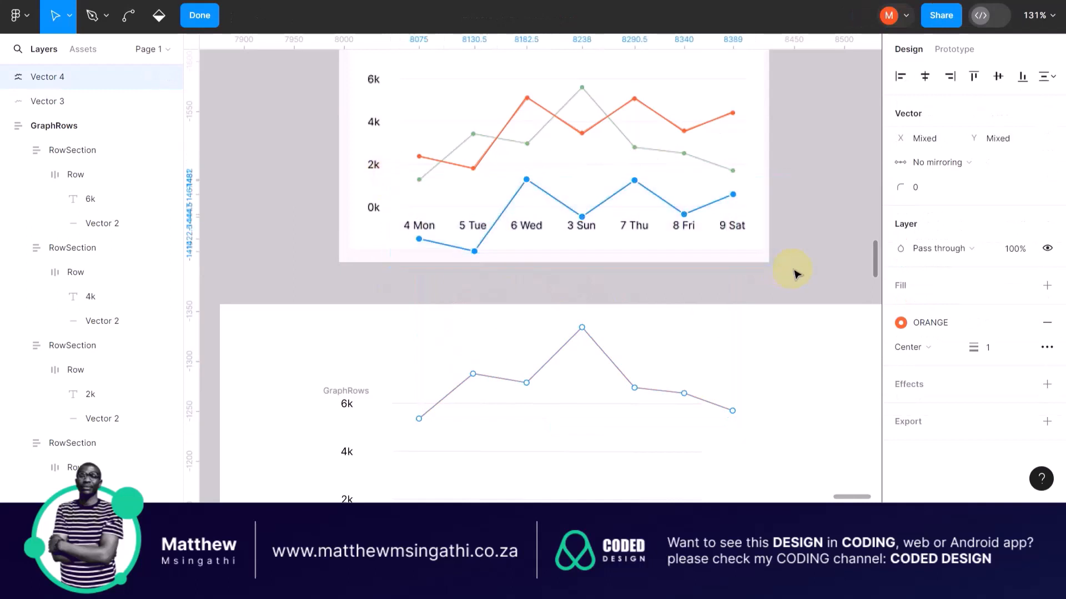
key(Delete)
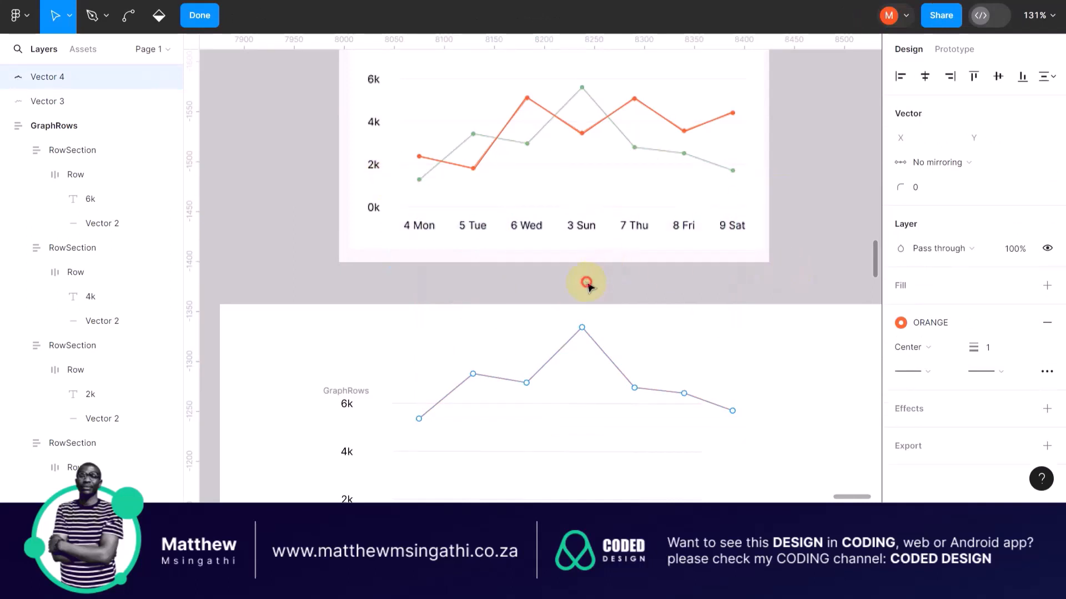
key(Escape)
drag(593, 344, 591, 185)
click(512, 276)
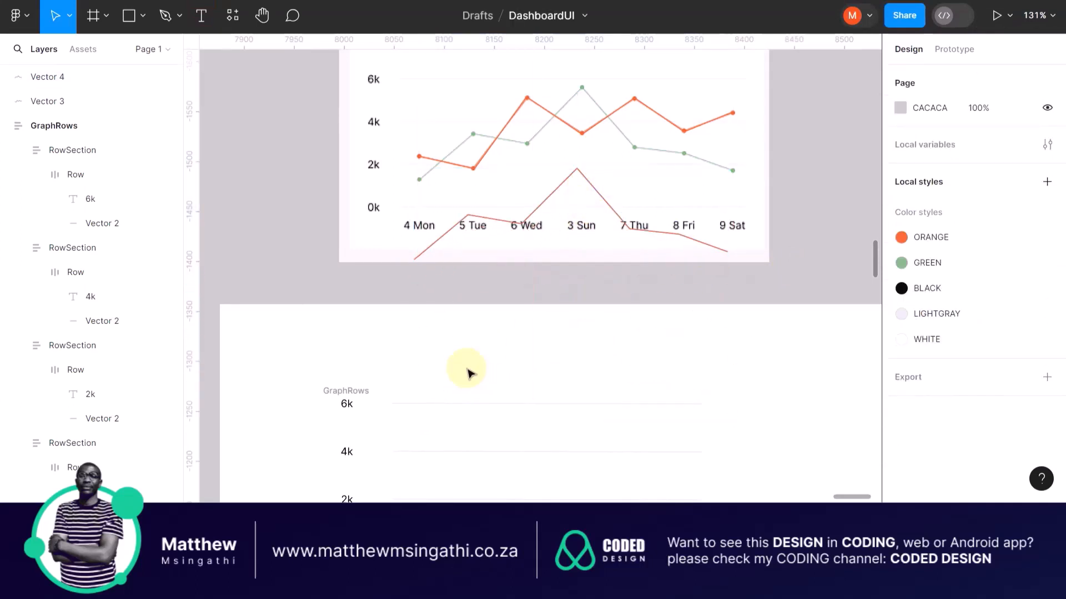
Step: Draw an open five-point zigzag with the Pen tool in the blank area above the GraphRows grid
scroll(466, 370, up, 5)
click(165, 15)
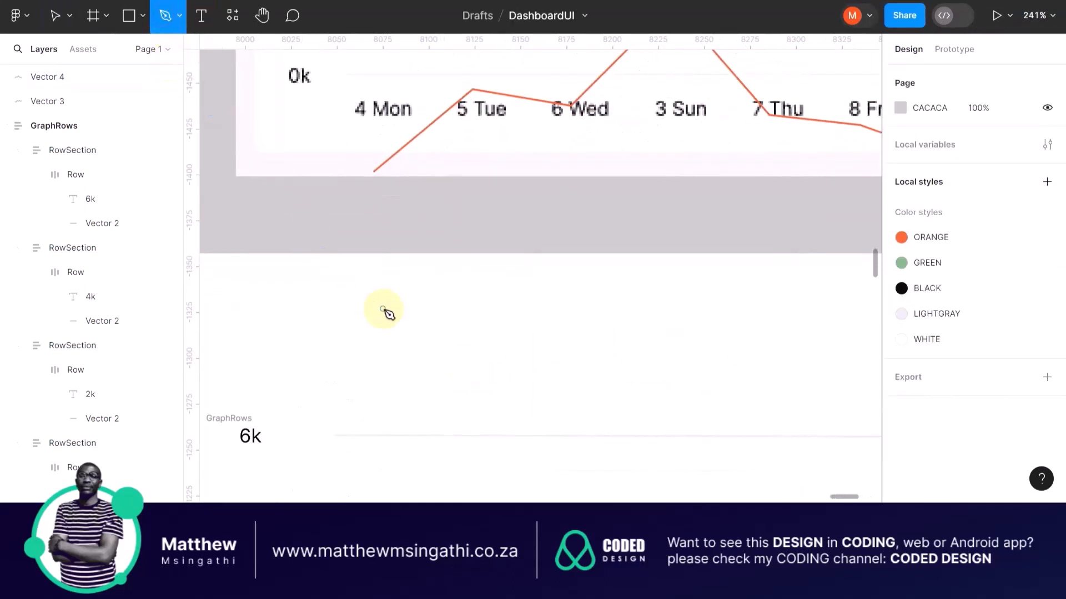
click(368, 291)
click(507, 390)
click(592, 290)
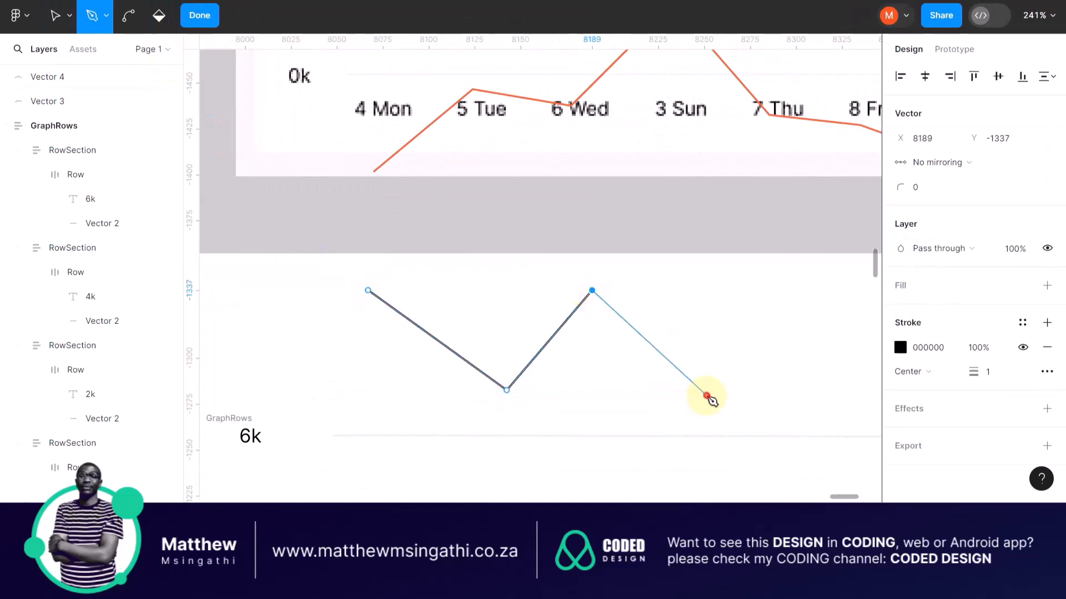
click(705, 395)
ctrl+click(748, 276)
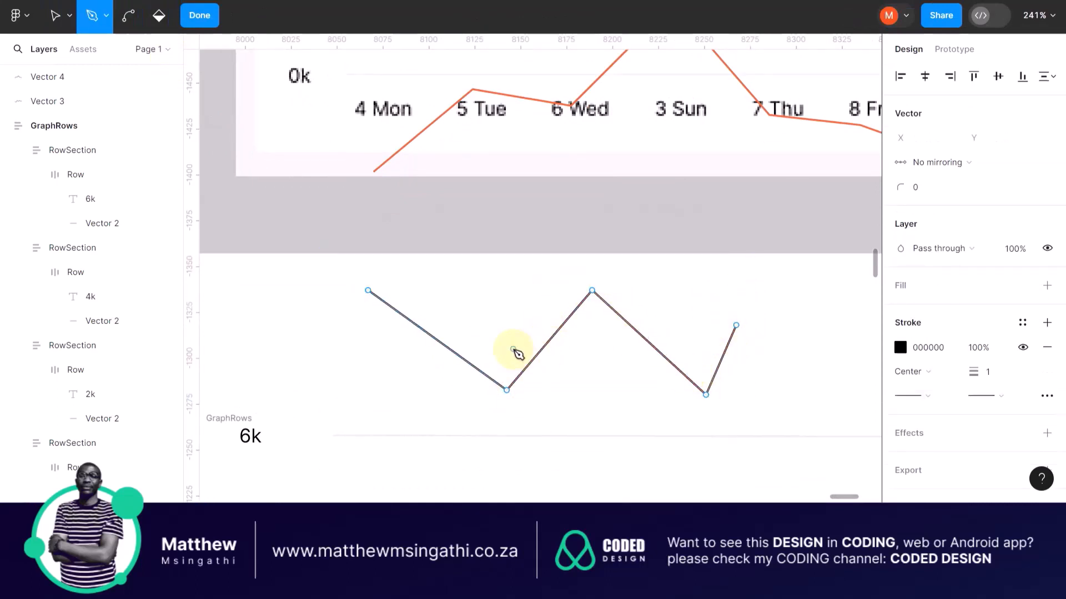
Step: Draw a second open five-point zigzag crossing the first one within the same vector
click(376, 376)
click(463, 291)
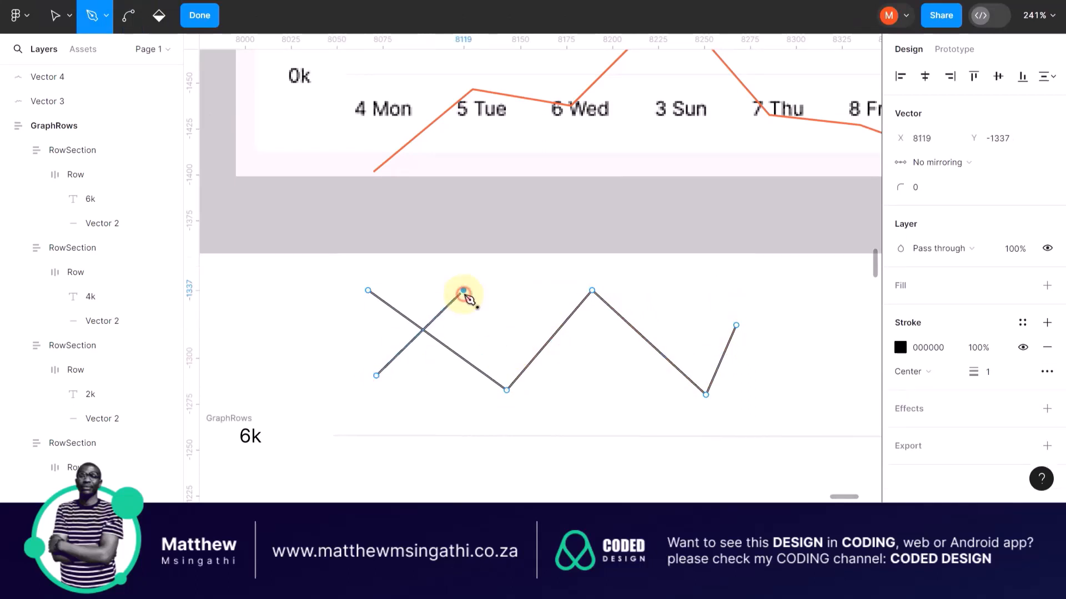
click(599, 376)
click(682, 283)
click(769, 406)
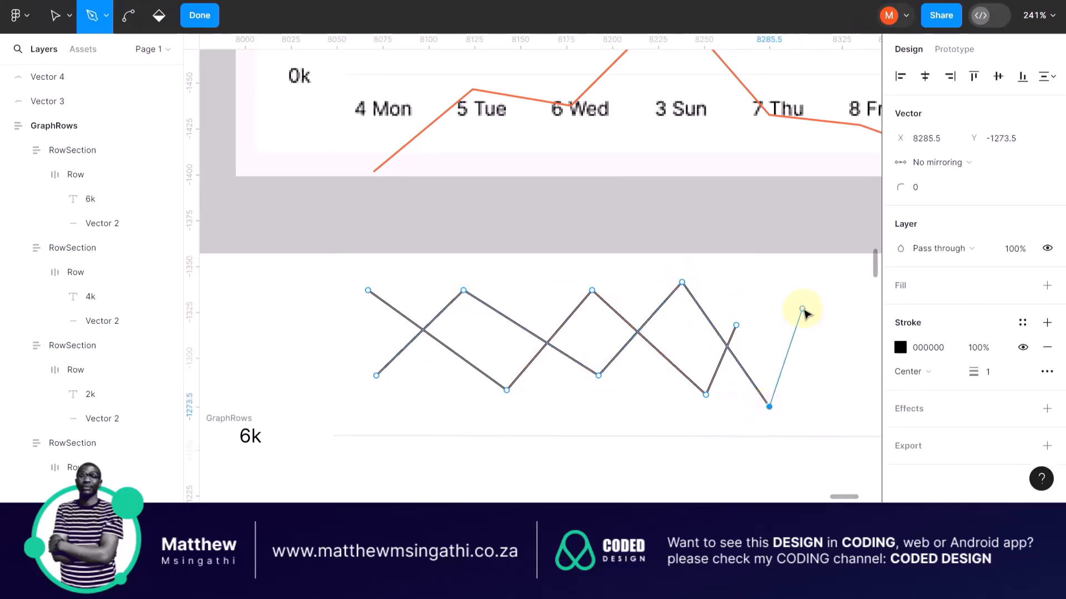
ctrl+click(805, 309)
Step: Delete the test vector that holds both crossing zigzags
click(55, 15)
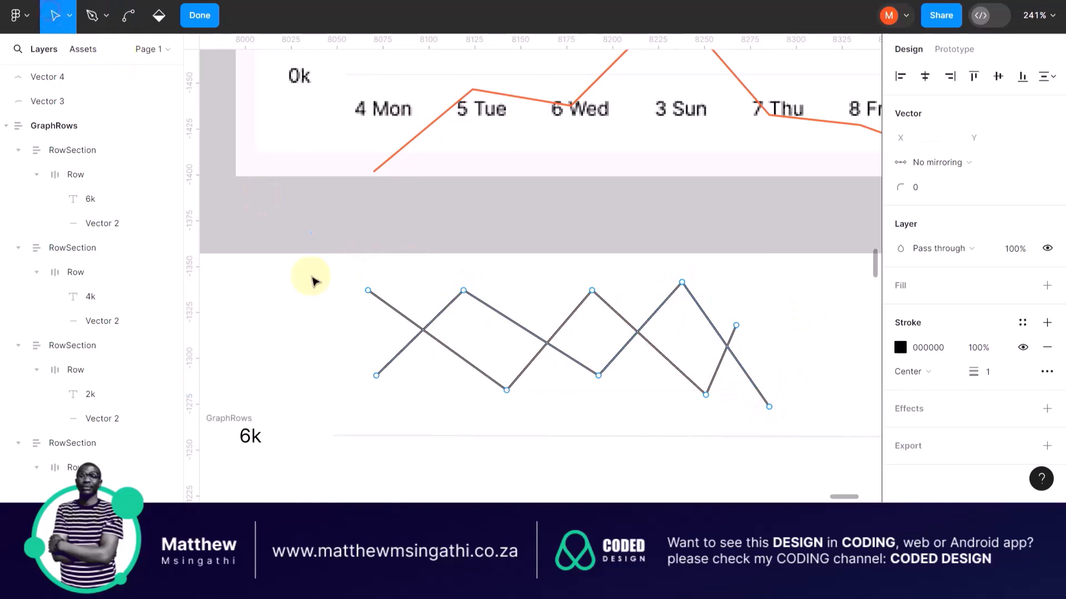
click(412, 283)
drag(475, 299, 458, 277)
key(Delete)
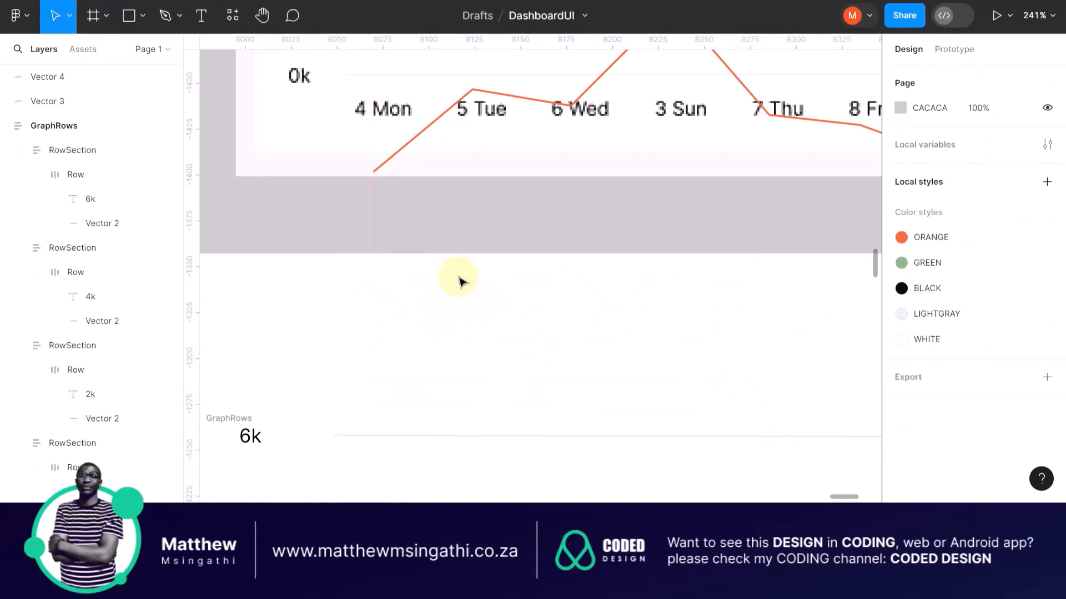
Step: Draw an open five-point zigzag of about 222 × 47 px above the grid, leave vector editing and deselect it
click(165, 15)
click(320, 286)
click(527, 371)
click(630, 309)
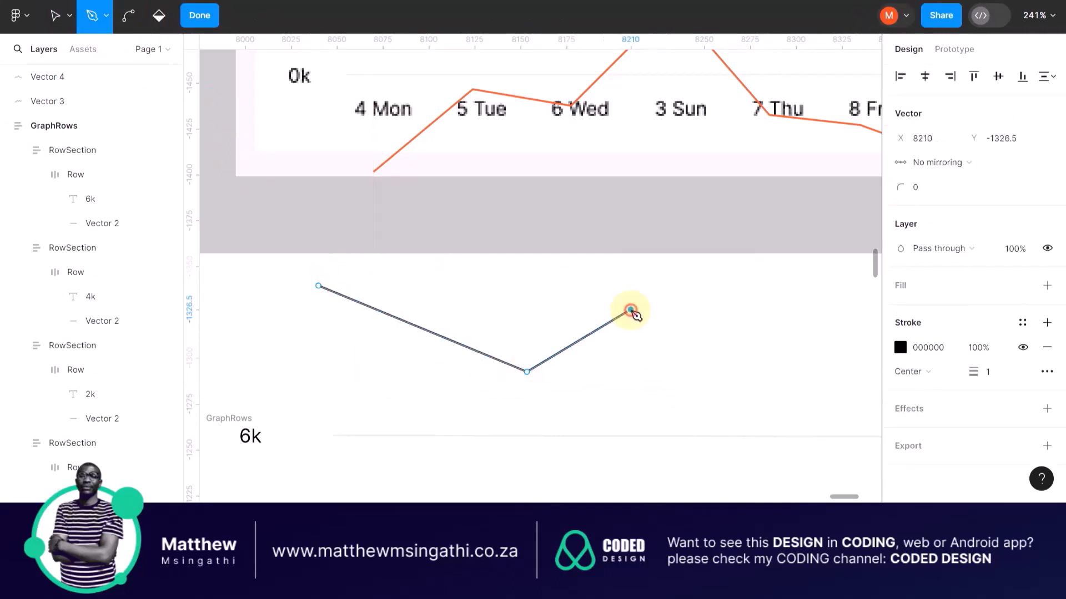
click(681, 351)
click(726, 300)
key(Escape)
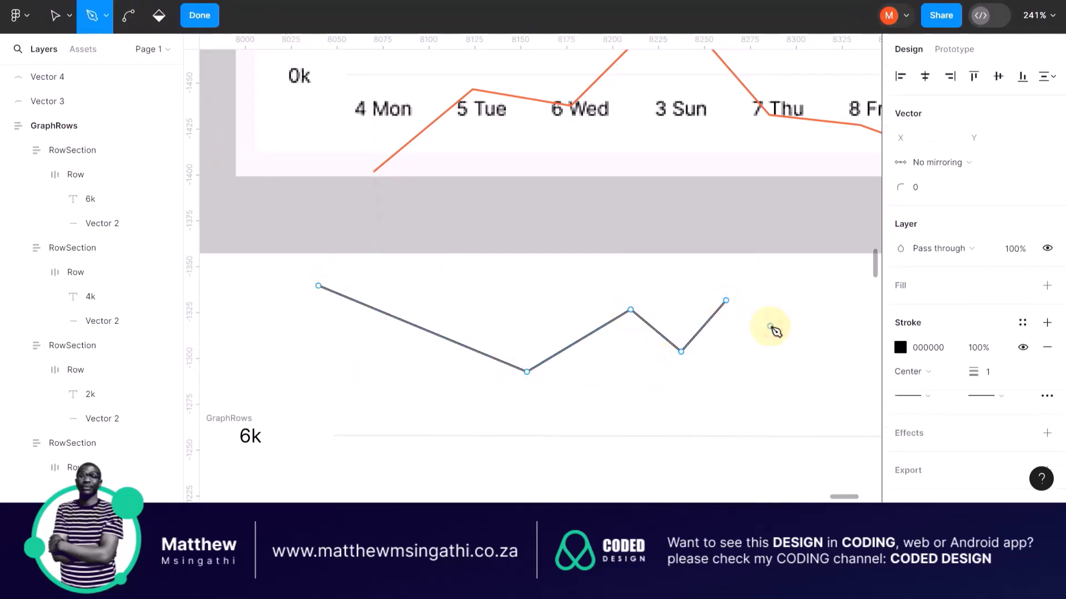
click(58, 16)
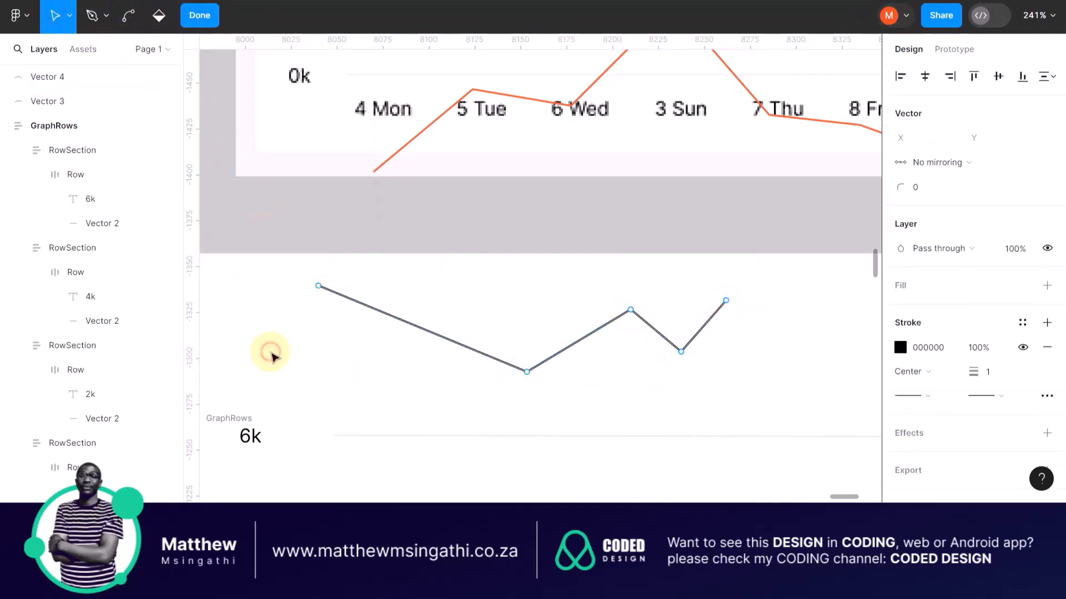
click(253, 308)
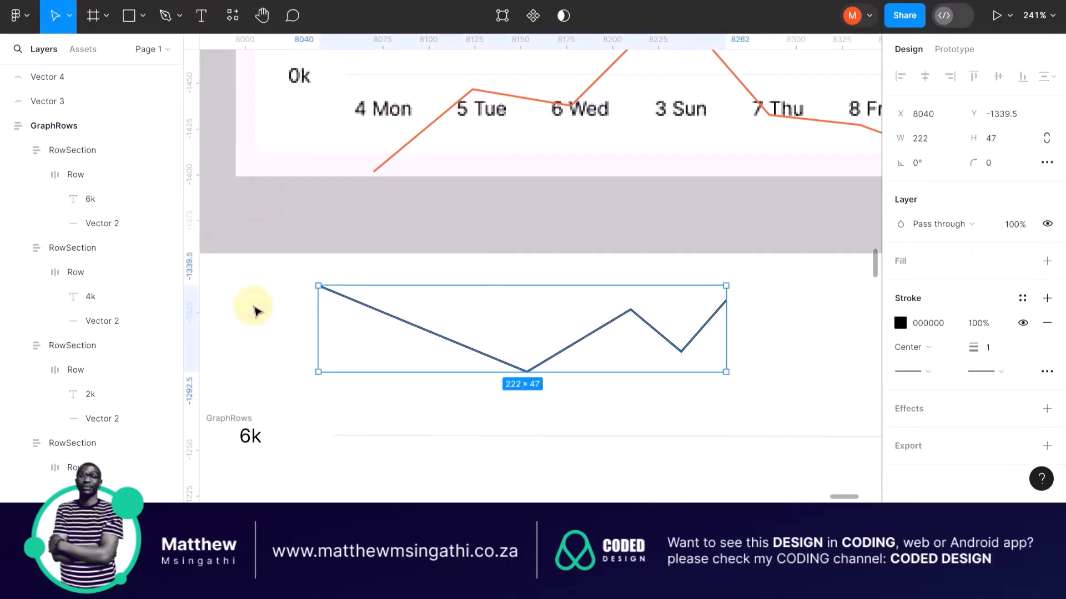
click(255, 311)
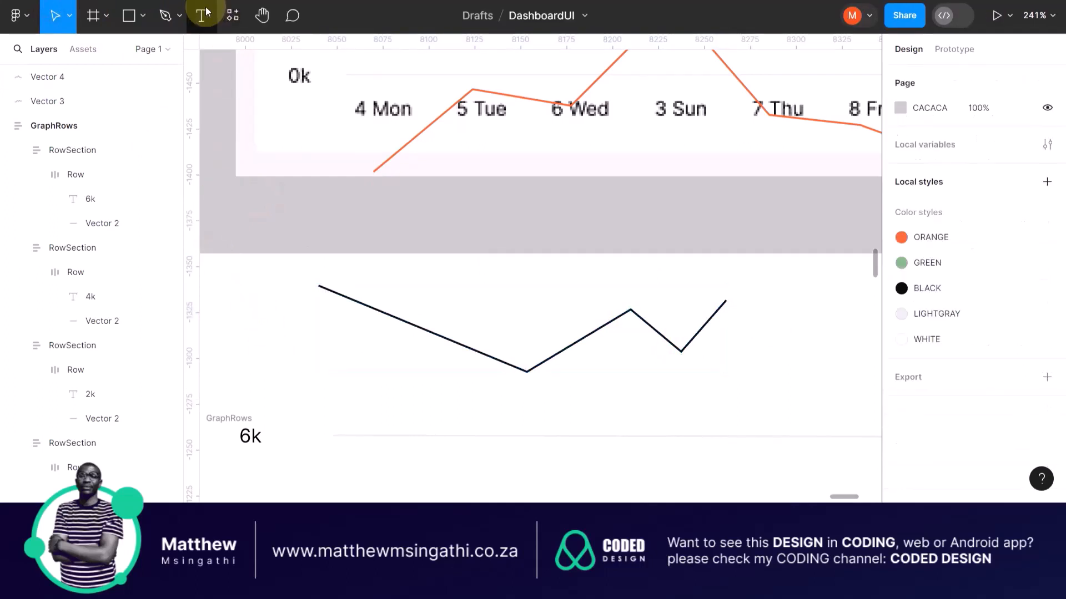
Step: Draw another open five-point zigzag across the first as a separate vector, and finish editing it
click(165, 15)
click(341, 364)
click(493, 259)
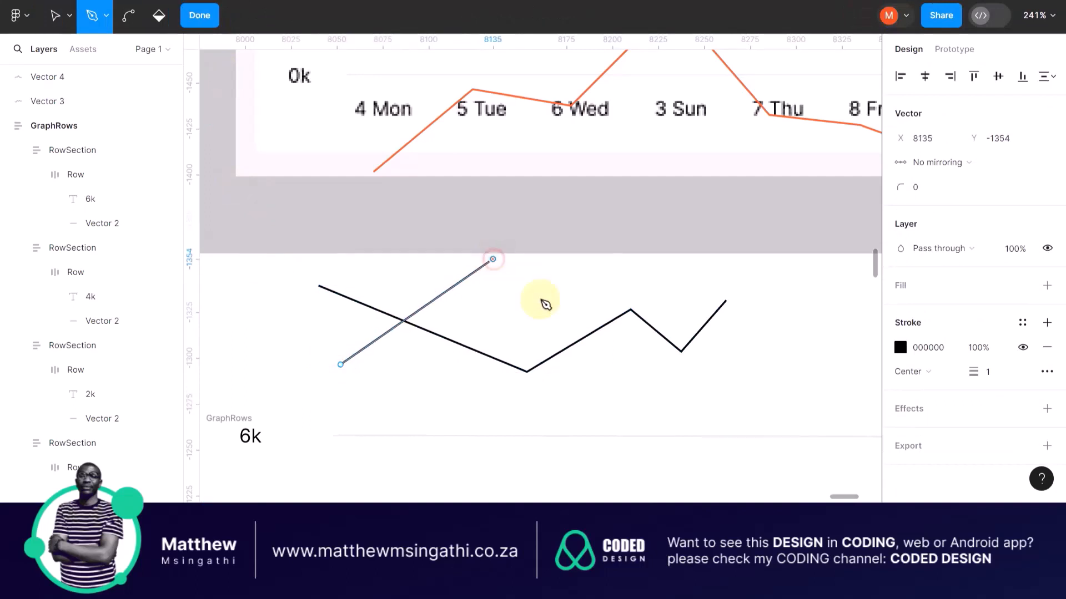
click(611, 377)
click(667, 285)
click(780, 377)
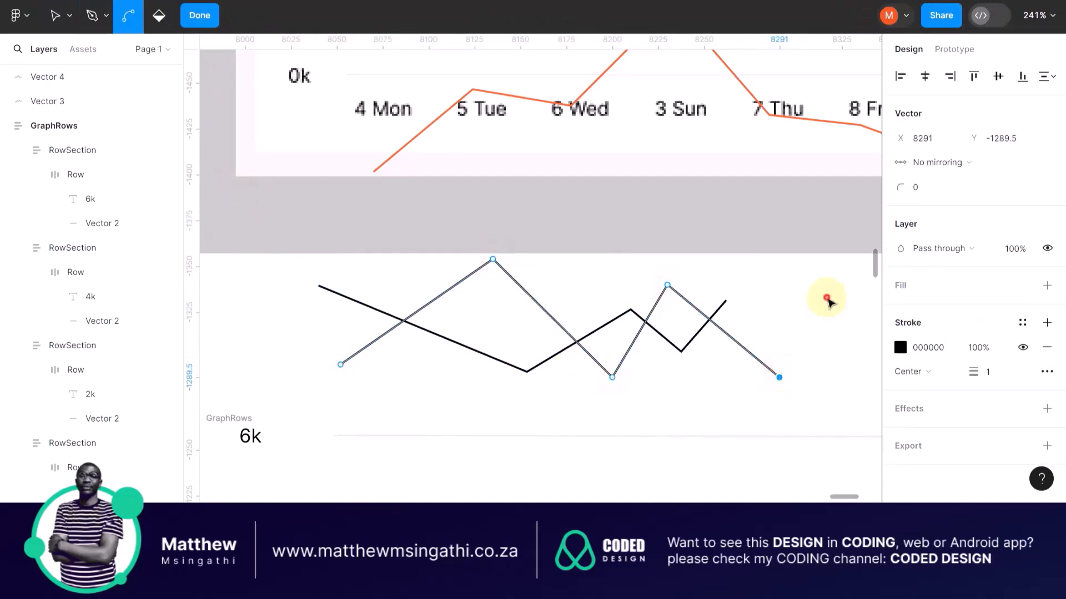
key(Escape)
click(57, 16)
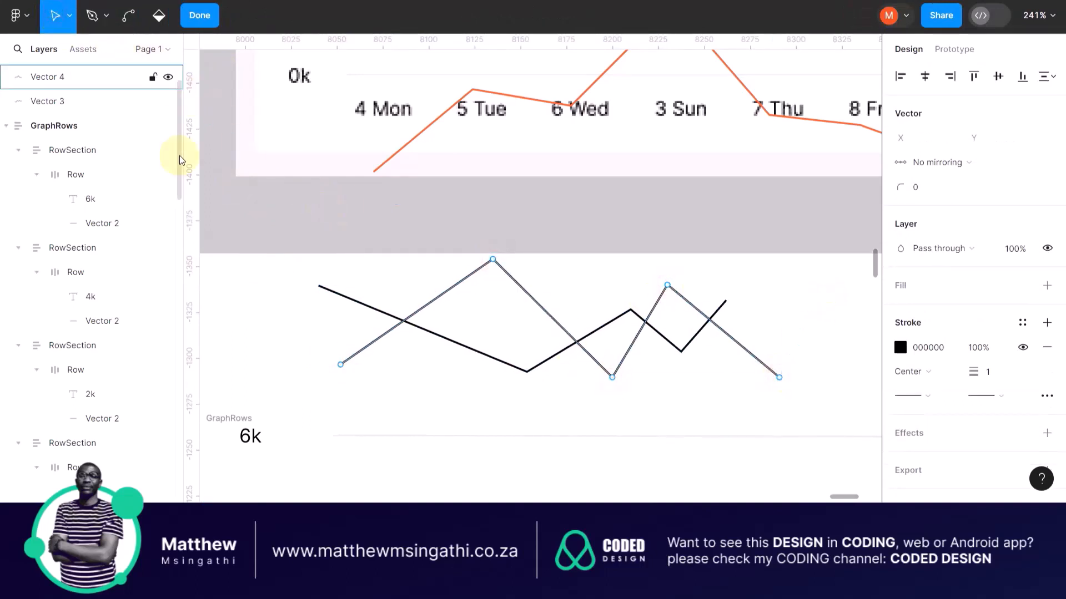
click(270, 215)
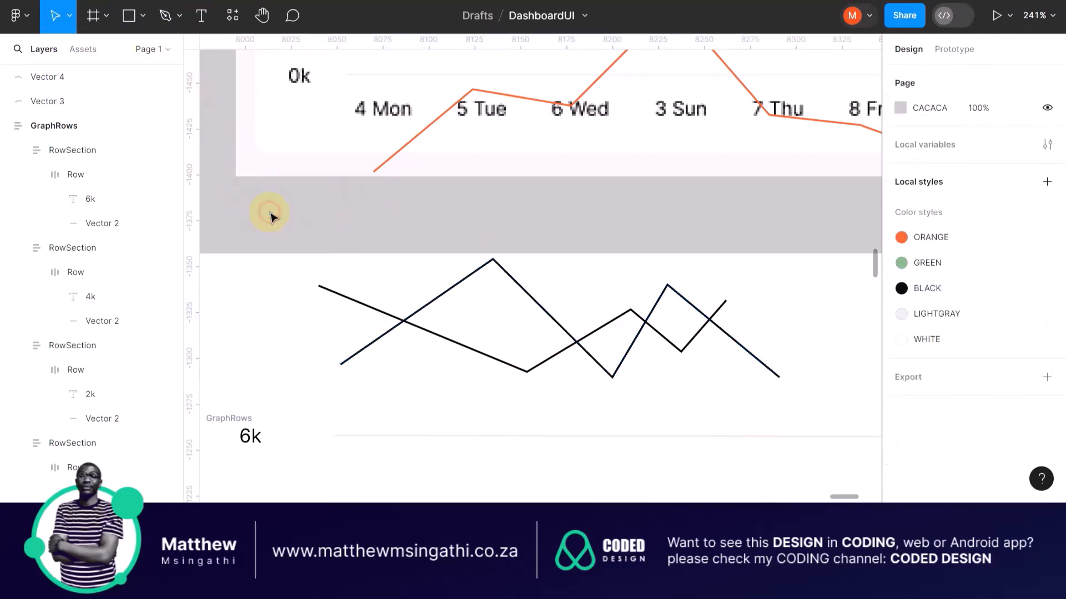
Step: Select both separate test zigzags above the grid and delete them
click(474, 276)
drag(474, 276, 477, 287)
drag(265, 274, 762, 409)
key(Delete)
Step: Move the green line's separated trace up onto the reference chart's green line, at about X 8075, Y -1575
scroll(627, 248, up, 3)
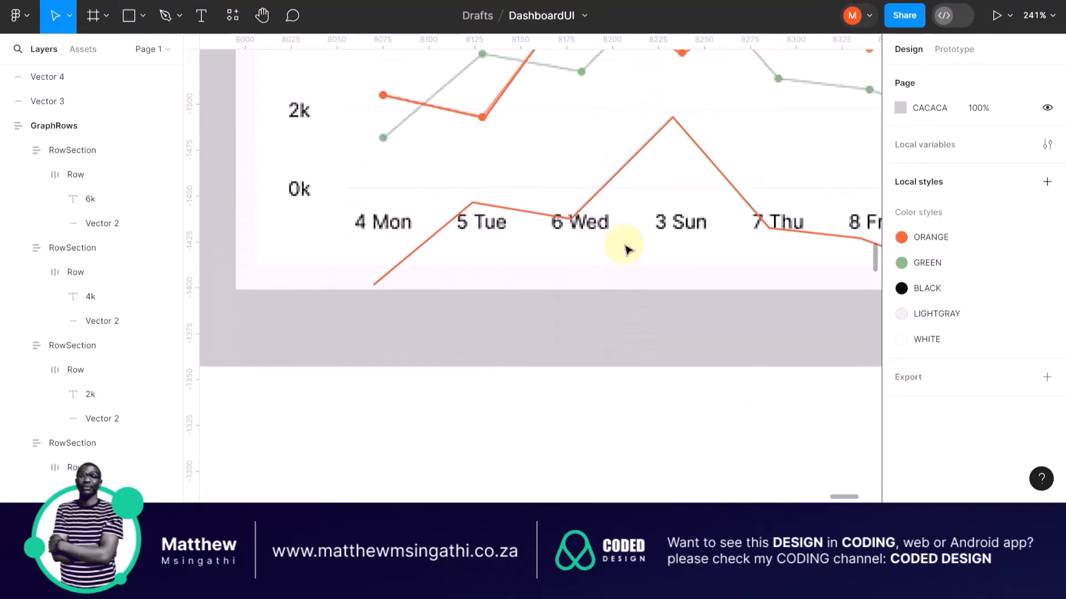
scroll(627, 248, down, 2)
scroll(644, 166, up, 2)
scroll(644, 153, up, 1)
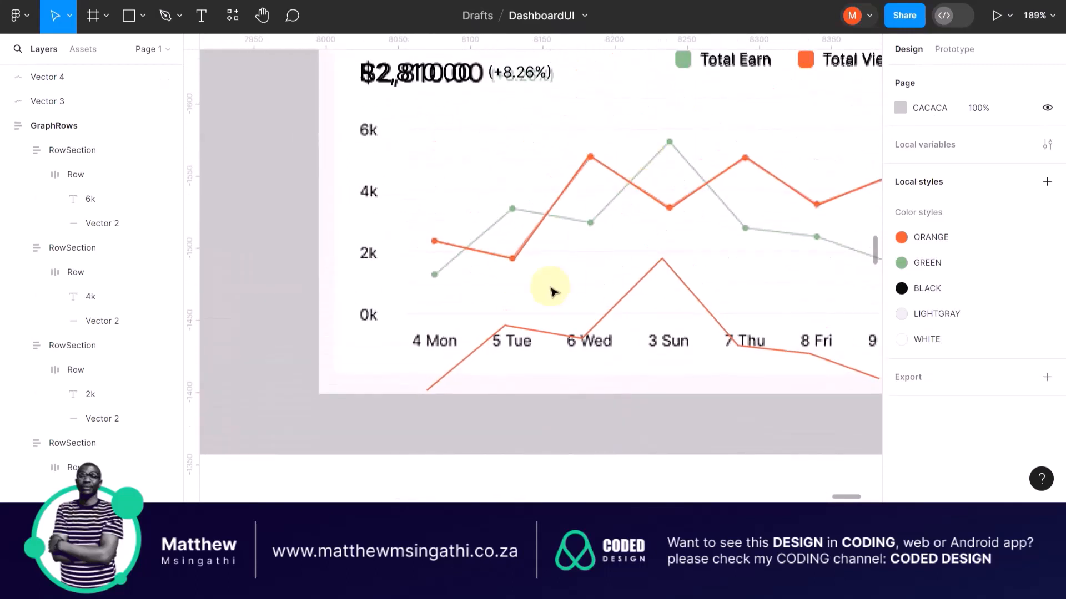
drag(520, 328, 527, 215)
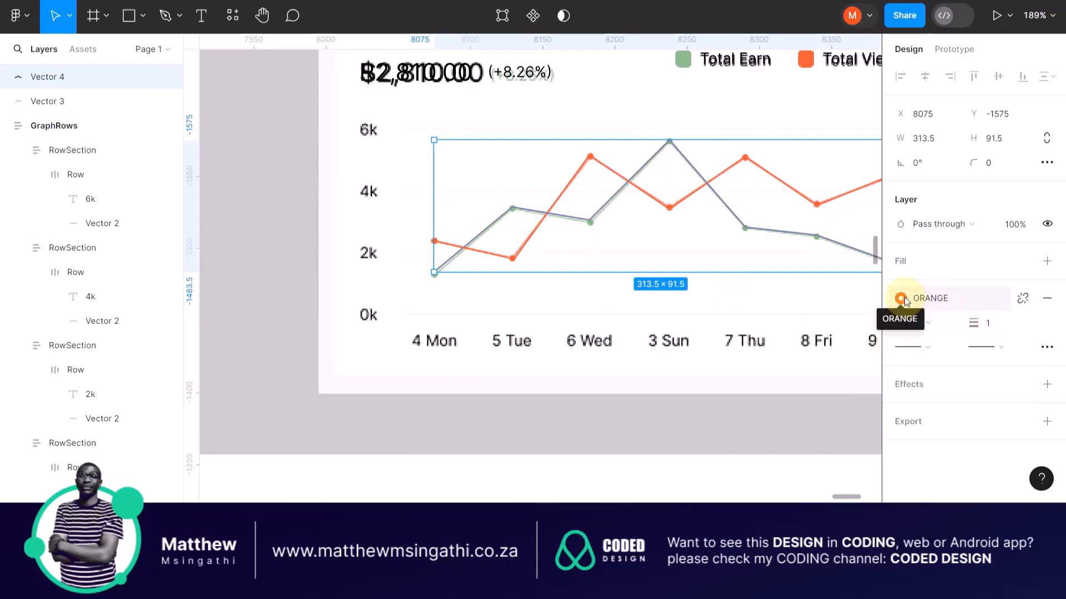
Step: Apply the GREEN colour style to the moved trace's stroke and lower the trace about 2 px onto the reference's green line
scroll(488, 250, up, 5)
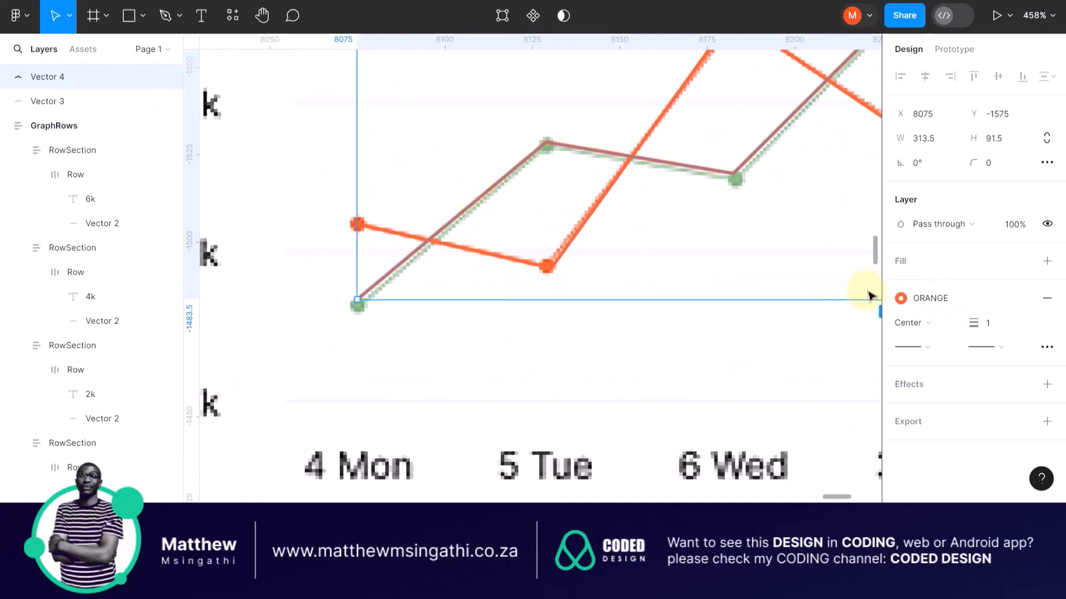
click(900, 298)
click(721, 400)
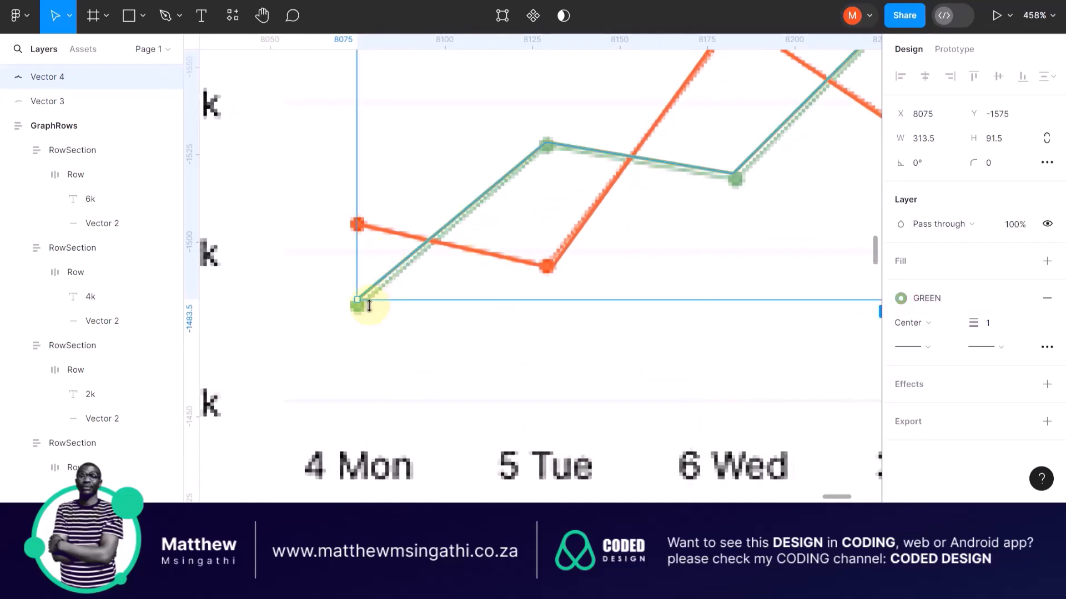
scroll(369, 305, up, 10)
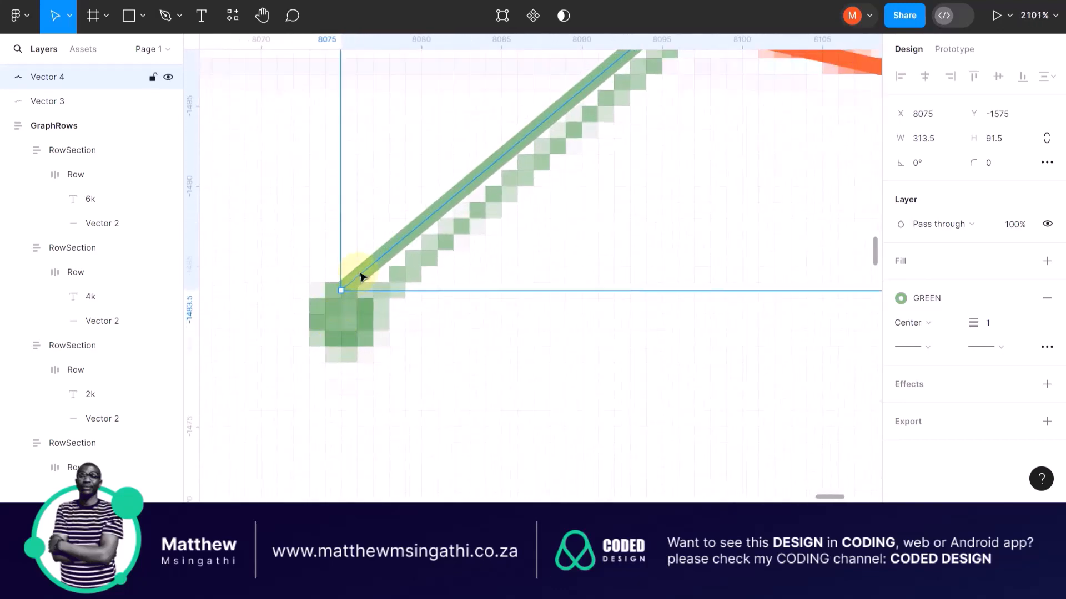
drag(361, 283, 357, 307)
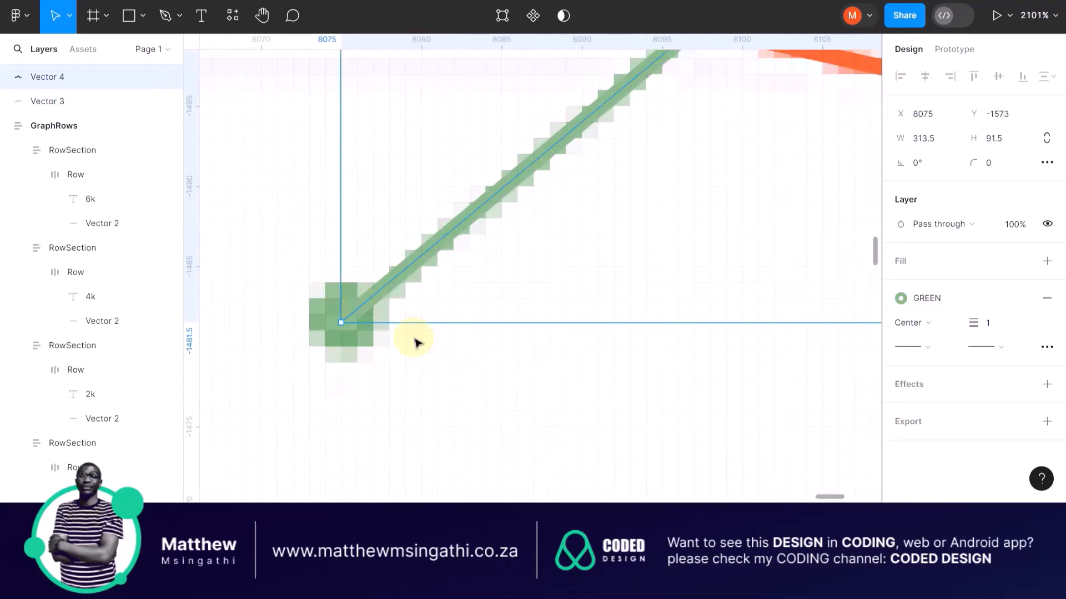
Step: Cut the green line trace from the reference chart
scroll(412, 337, down, 9)
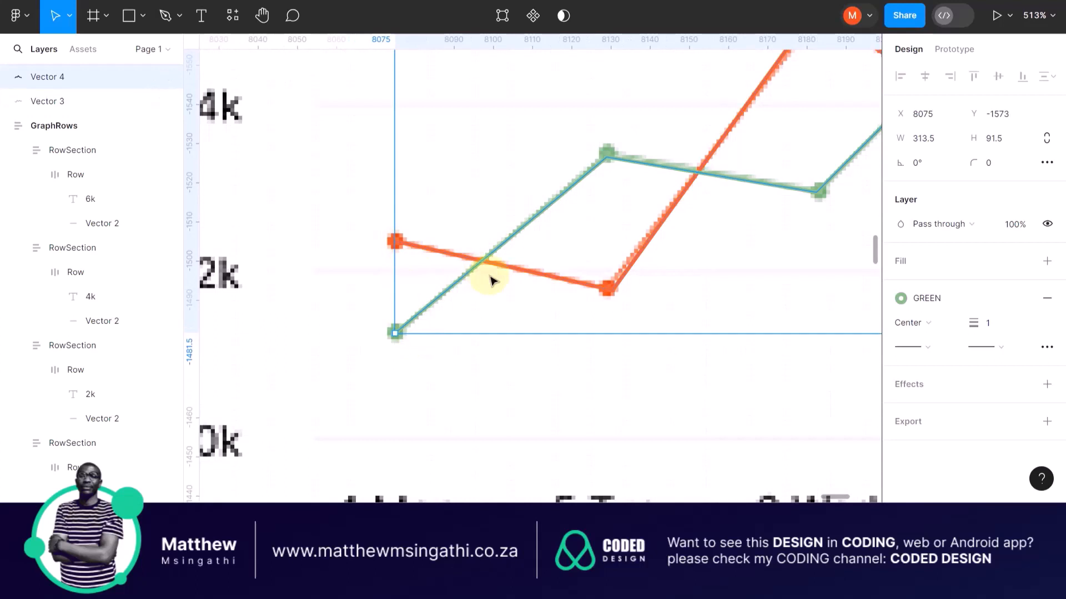
key(Delete)
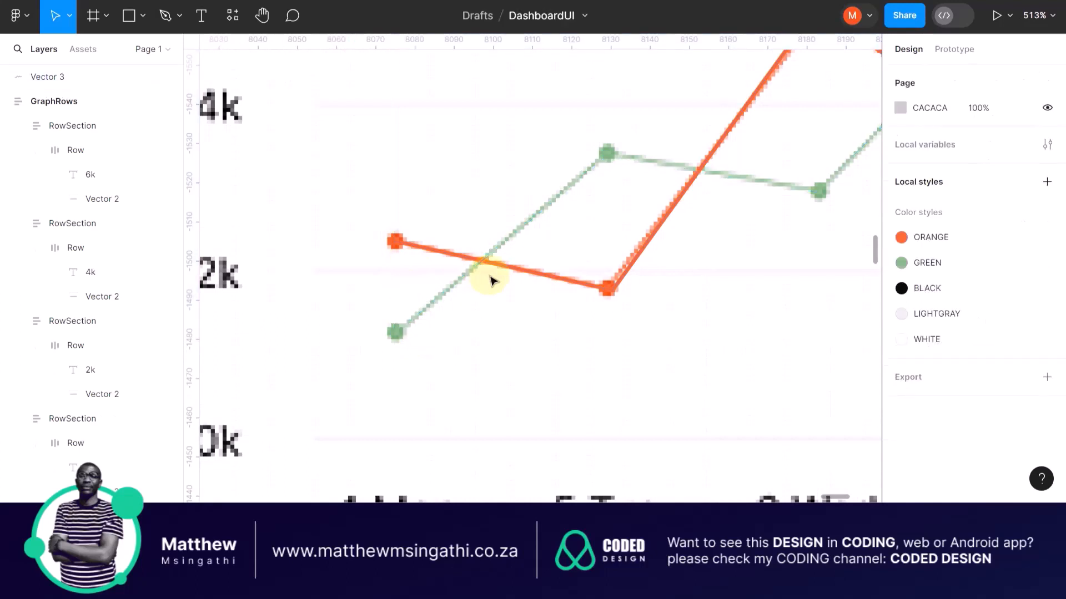
Step: Draw a circle over the orange line's 4 Mon point and enlarge it to 5 × 5, at about X 8073, Y -1508
scroll(484, 215, up, 4)
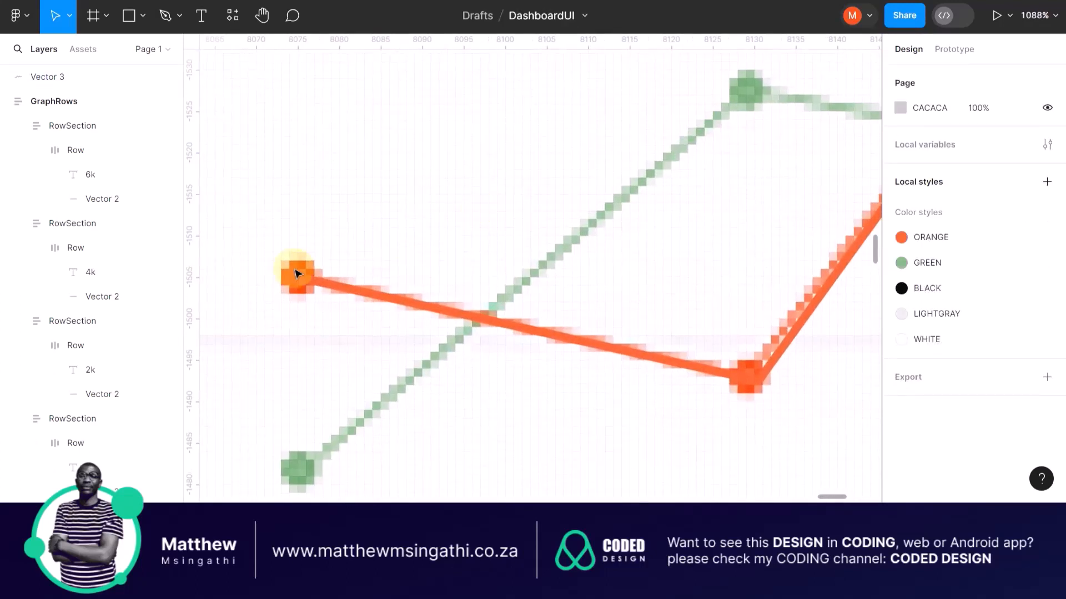
scroll(303, 276, up, 4)
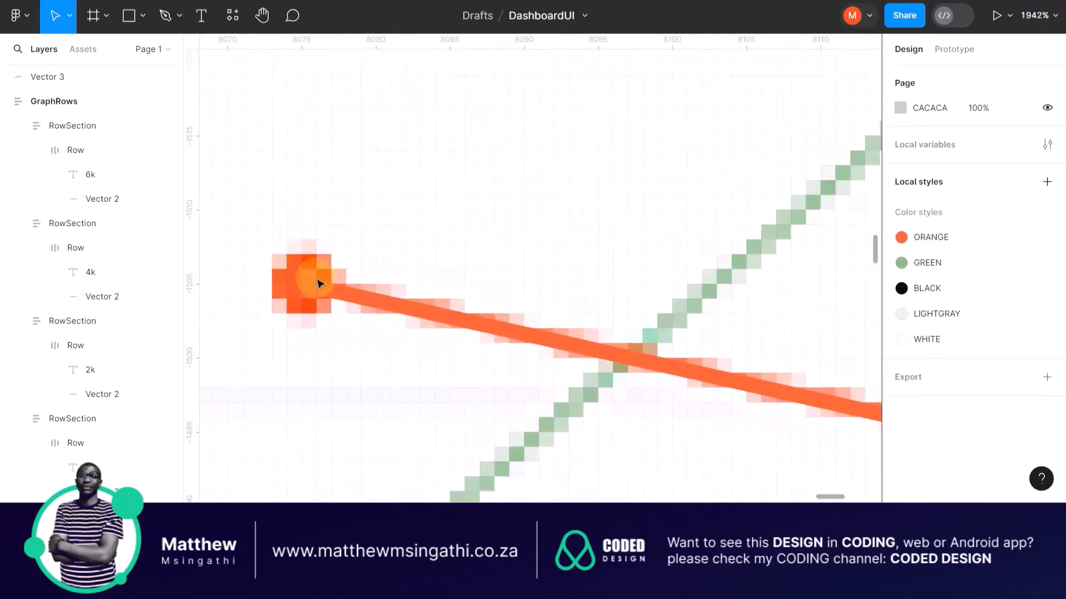
click(143, 17)
click(83, 106)
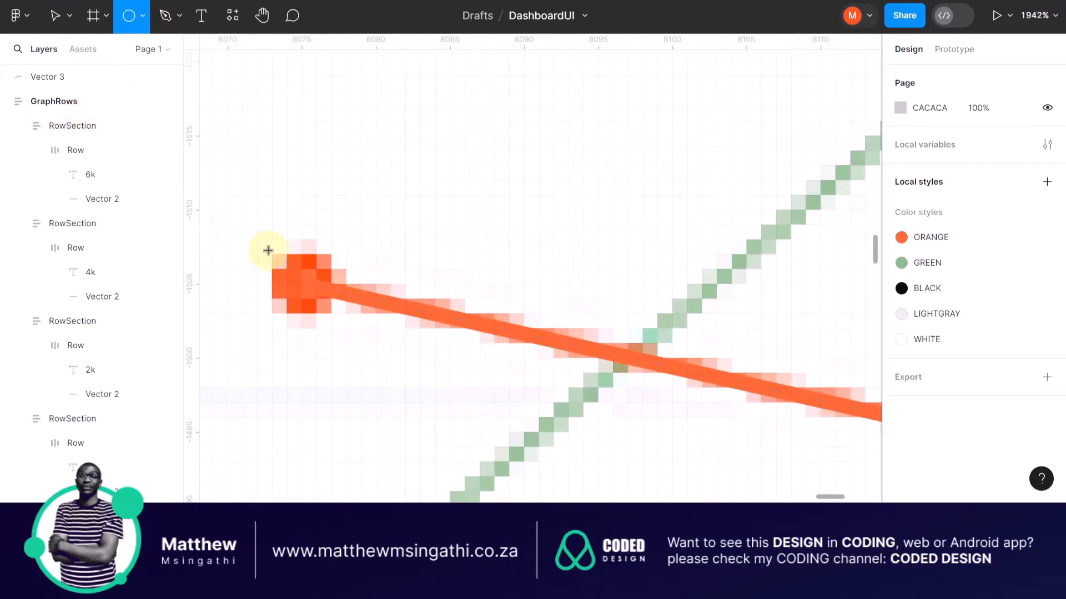
drag(286, 258, 314, 286)
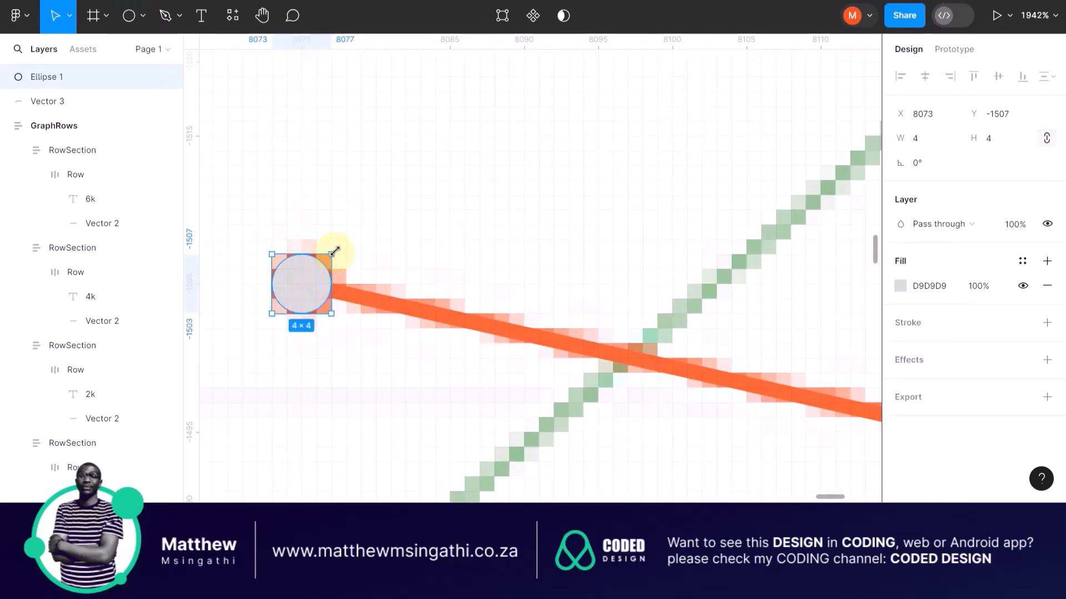
drag(336, 250, 343, 239)
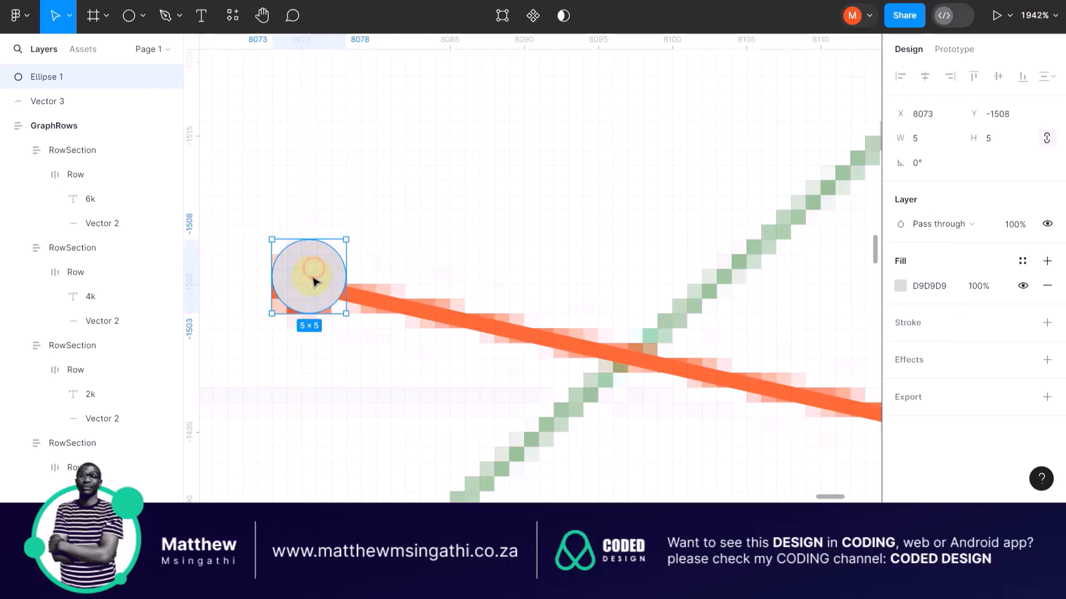
drag(309, 278, 309, 277)
Step: Paste the green trace back and move it down below the reference lines, to about X 8073, Y -1463
scroll(310, 277, down, 5)
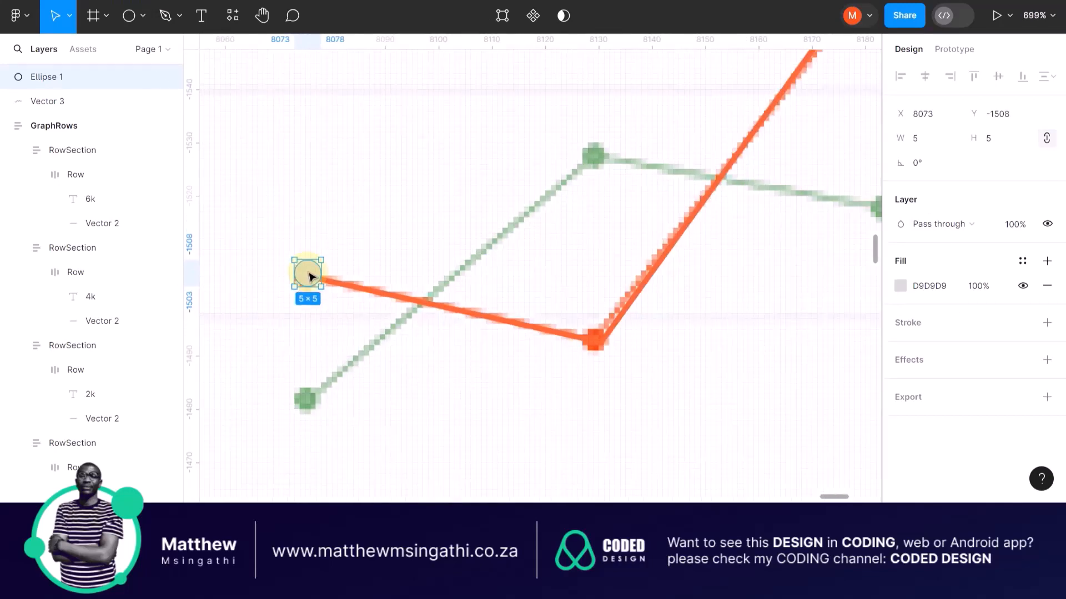
scroll(661, 372, down, 5)
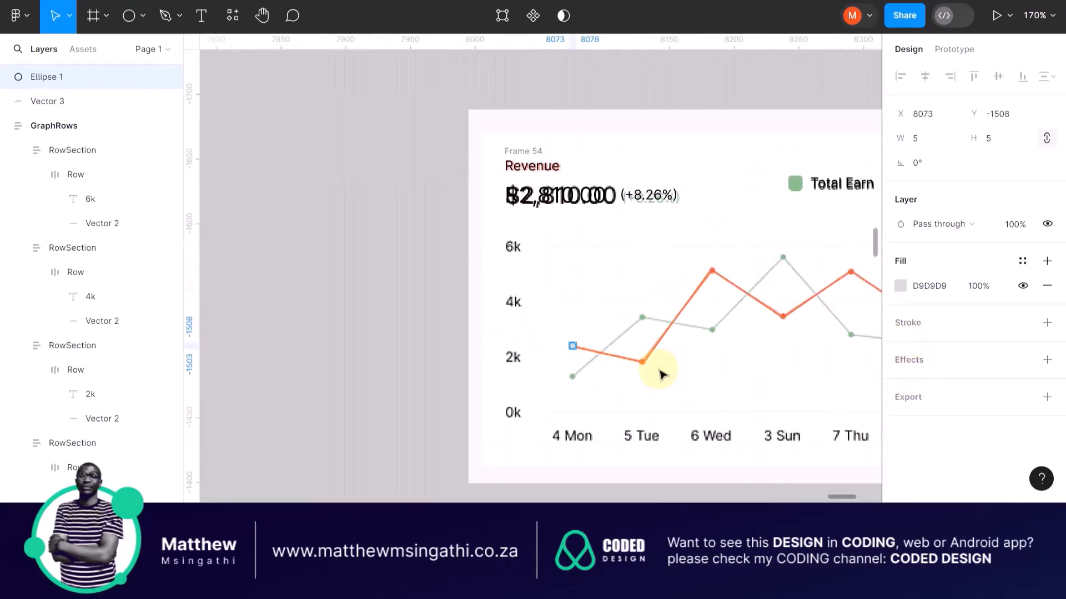
click(351, 311)
key(ctrl+v)
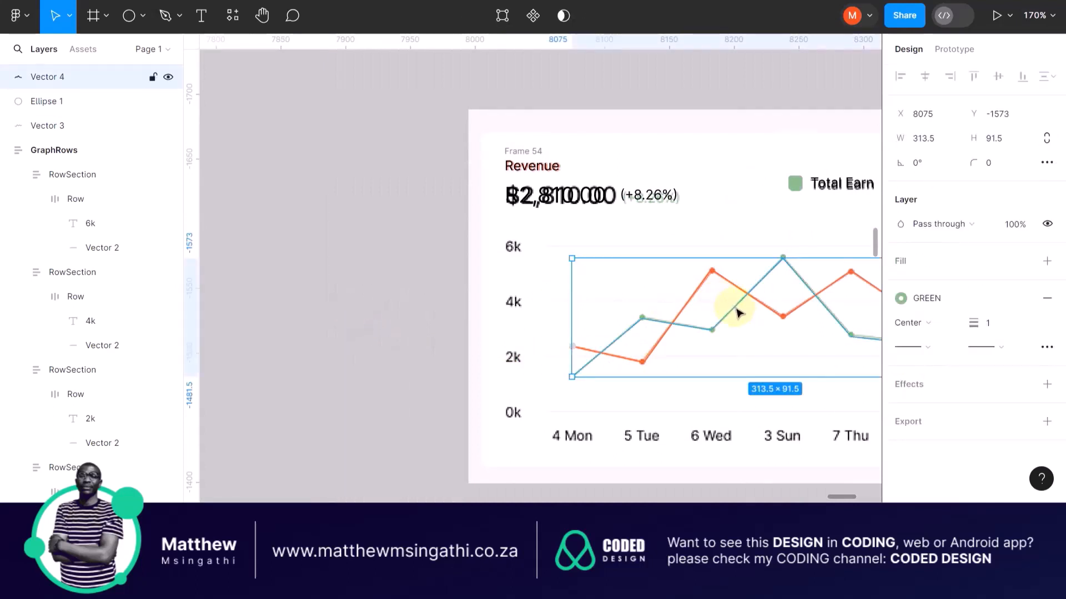
drag(732, 321, 719, 423)
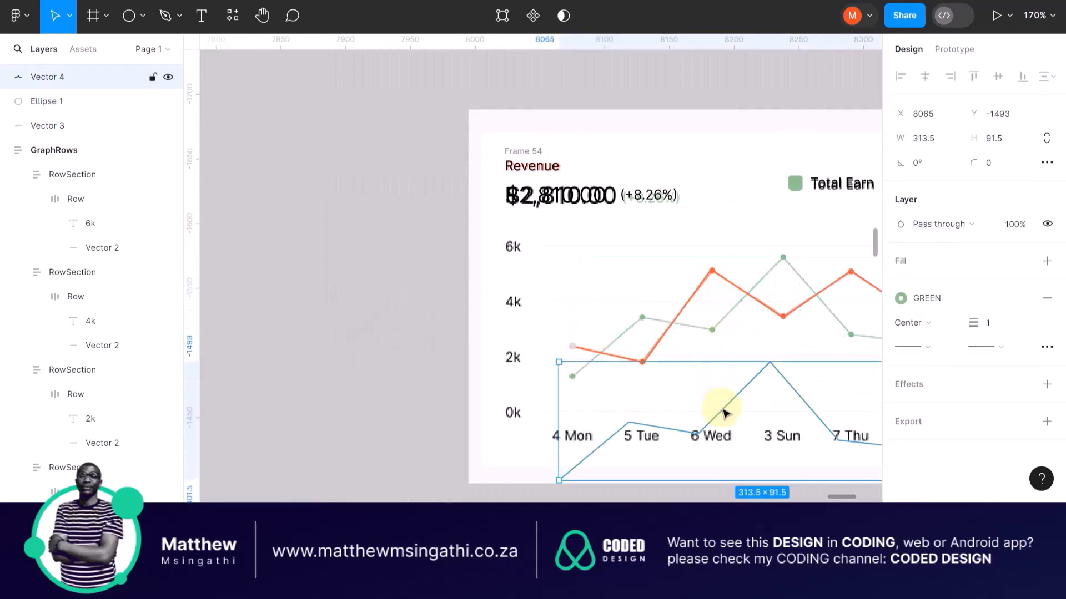
scroll(627, 368, up, 5)
scroll(614, 369, down, 6)
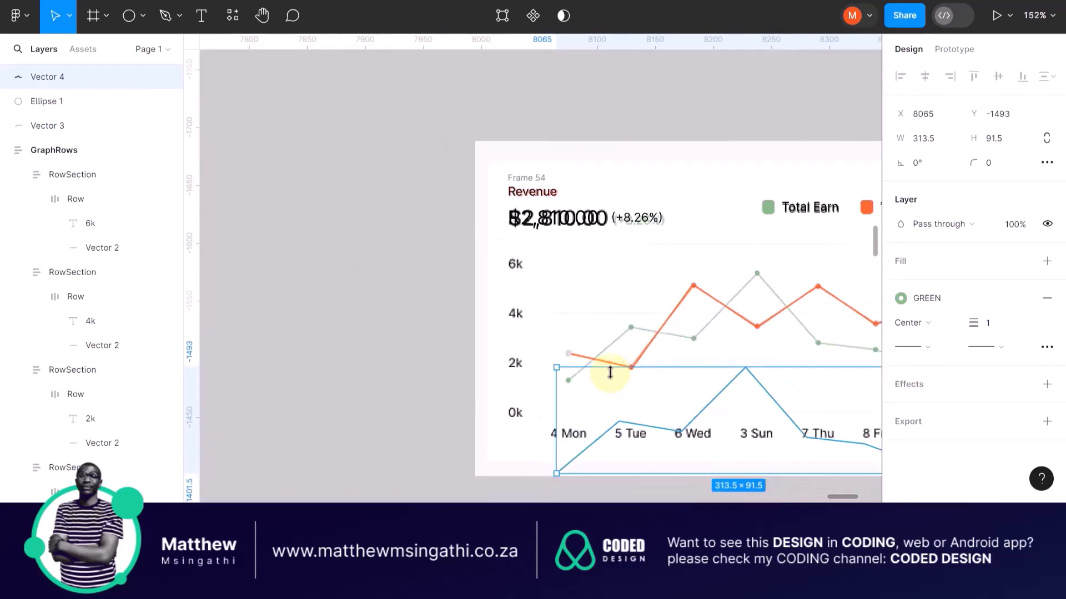
drag(714, 410, 721, 436)
scroll(671, 376, up, 4)
scroll(666, 380, up, 2)
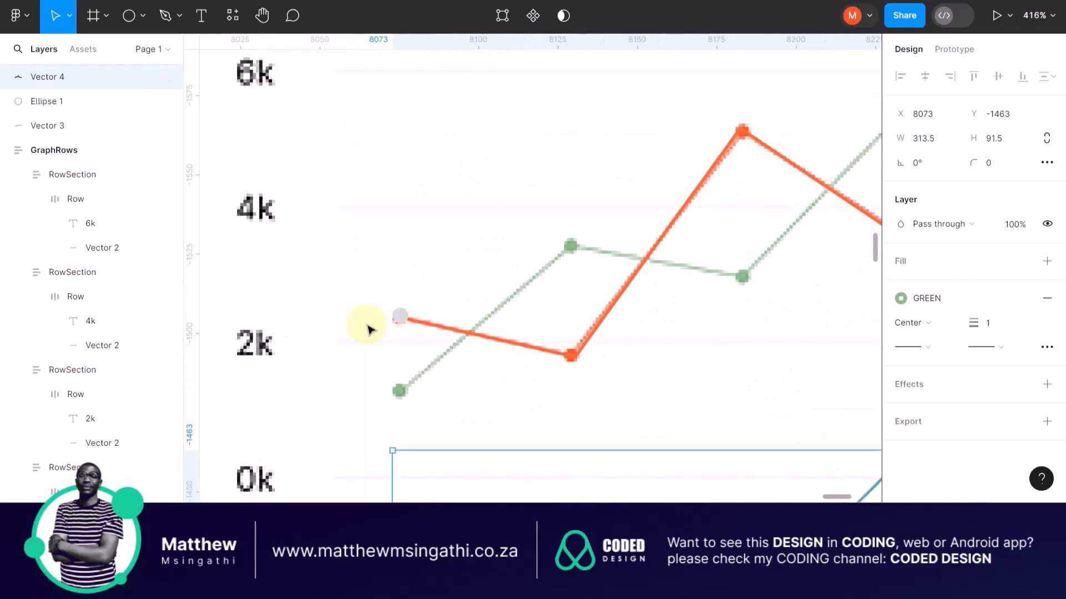
scroll(479, 353, up, 4)
click(290, 263)
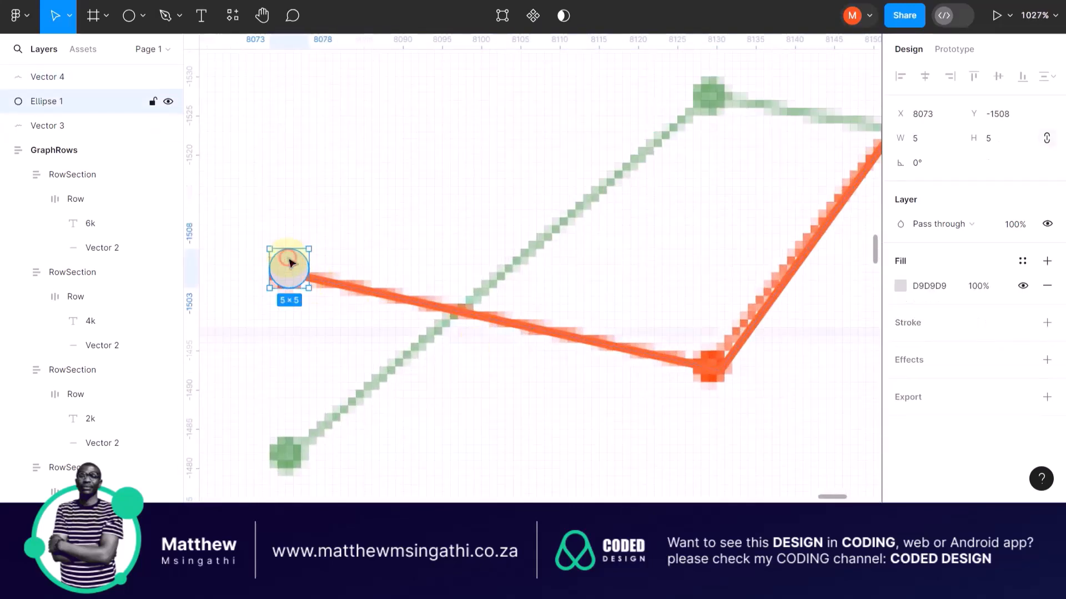
key(ctrl+d)
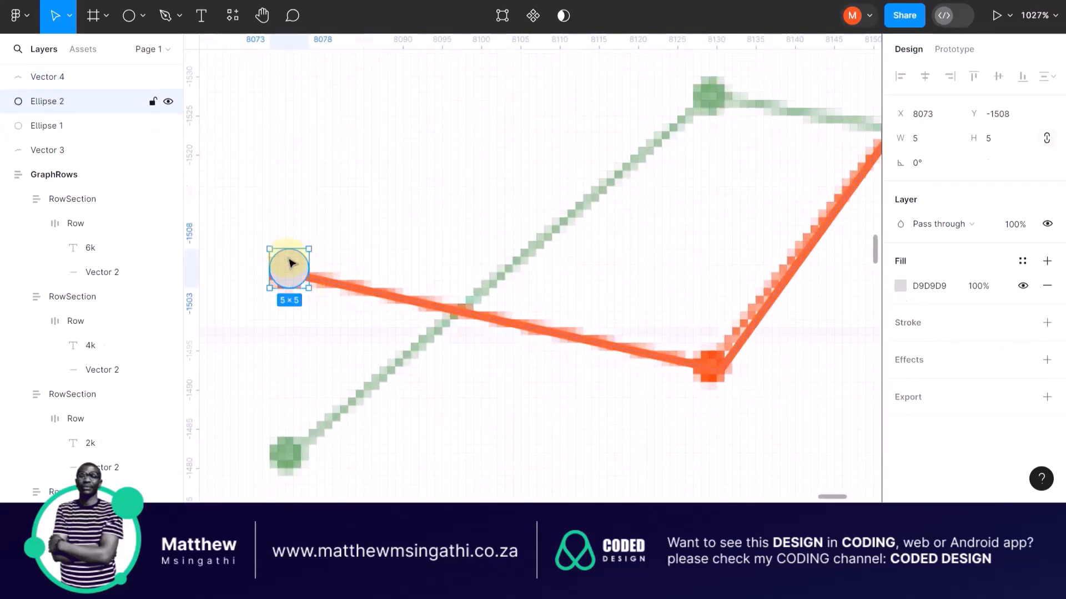
drag(288, 264, 577, 340)
key(Delete)
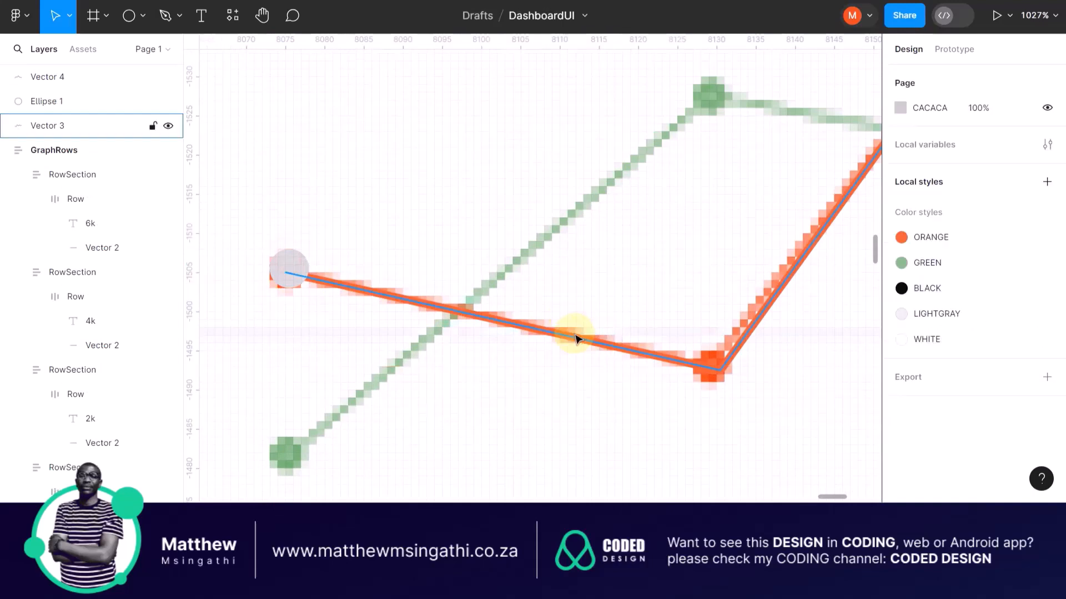
Step: Replace the fill of the circle on the orange line's 4 Mon point with the ORANGE colour style
click(294, 267)
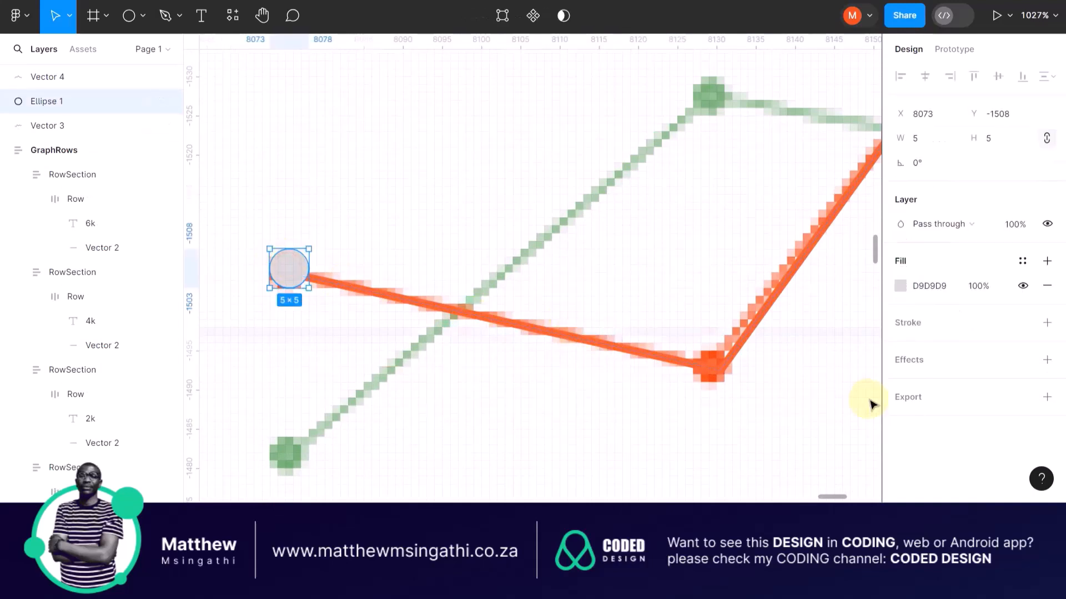
click(1046, 286)
click(1024, 262)
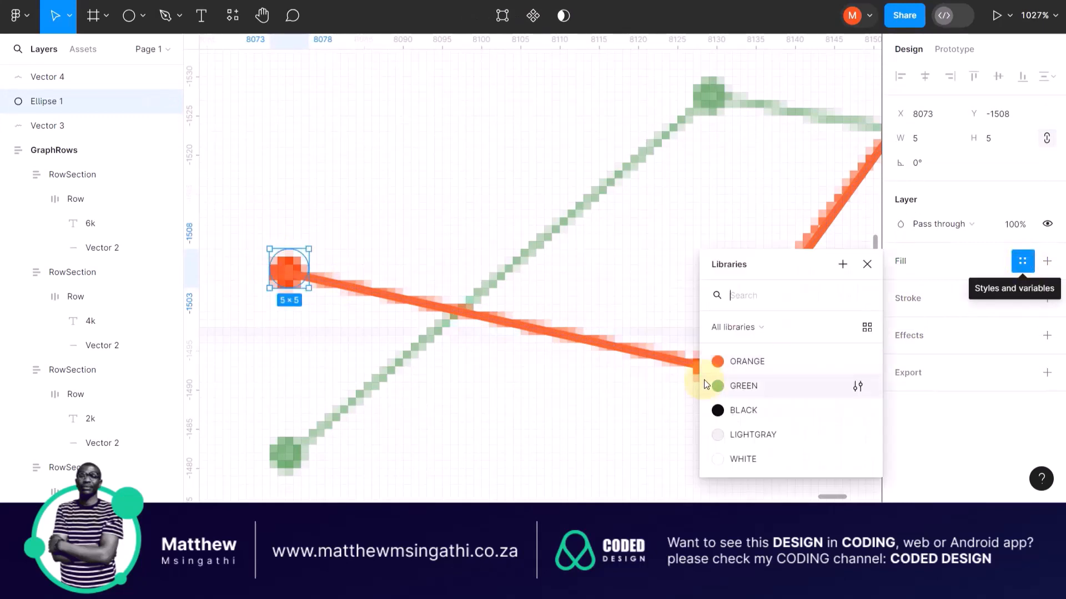
click(718, 361)
Step: Duplicate the orange circle and place the copy on the orange line's 5 Tue point, at about X 8127, Y -1495
click(283, 266)
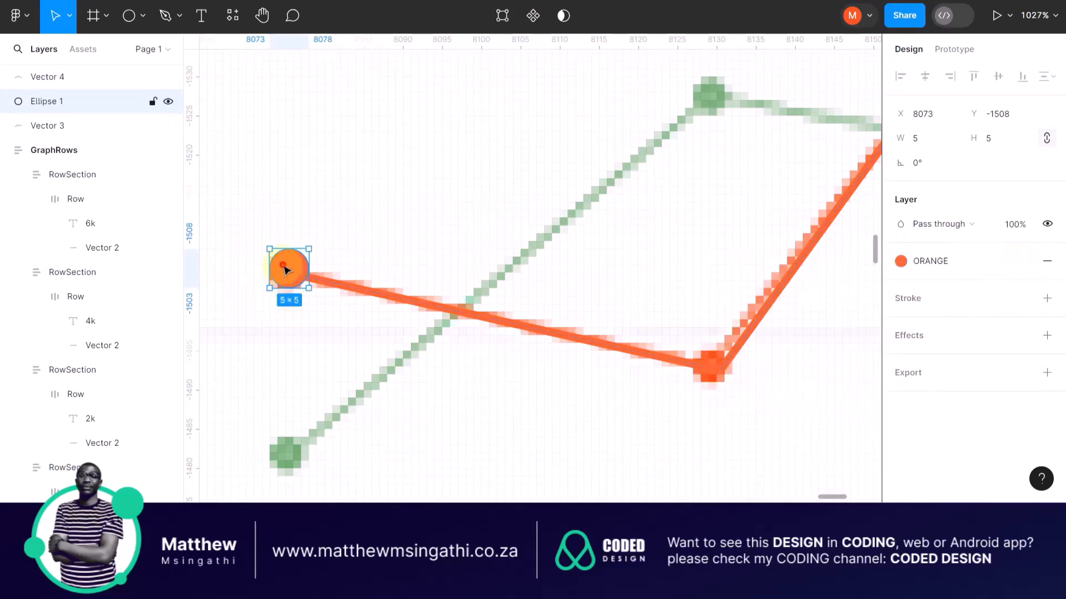
key(ctrl+d)
drag(285, 270, 712, 371)
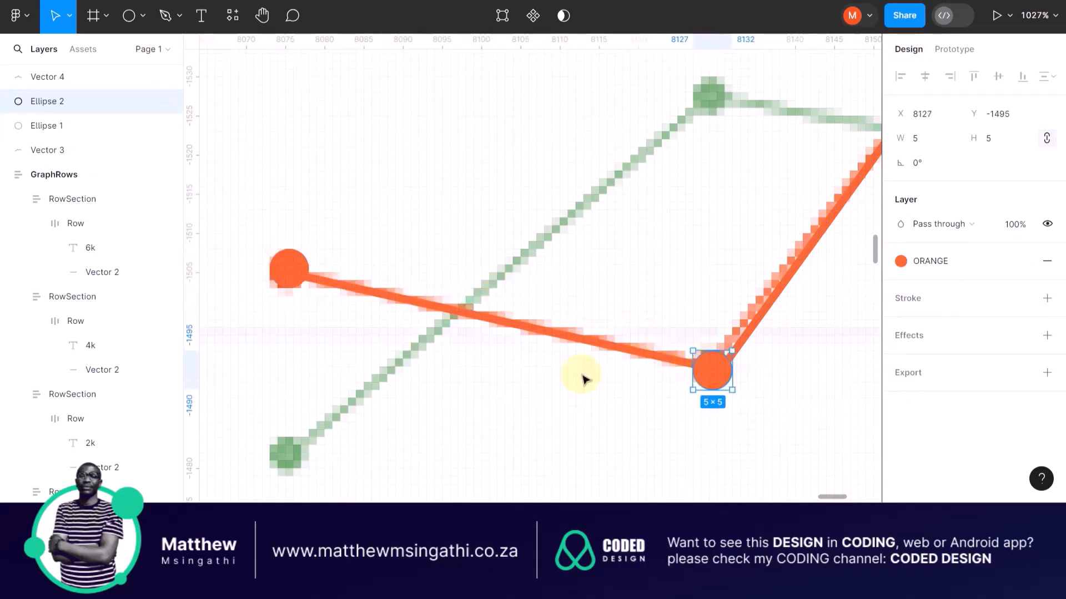
Step: Duplicate the 4 Mon circle and place a copy on the orange line's 6 Wed peak, at about X 8180, Y -1566
scroll(524, 372, down, 5)
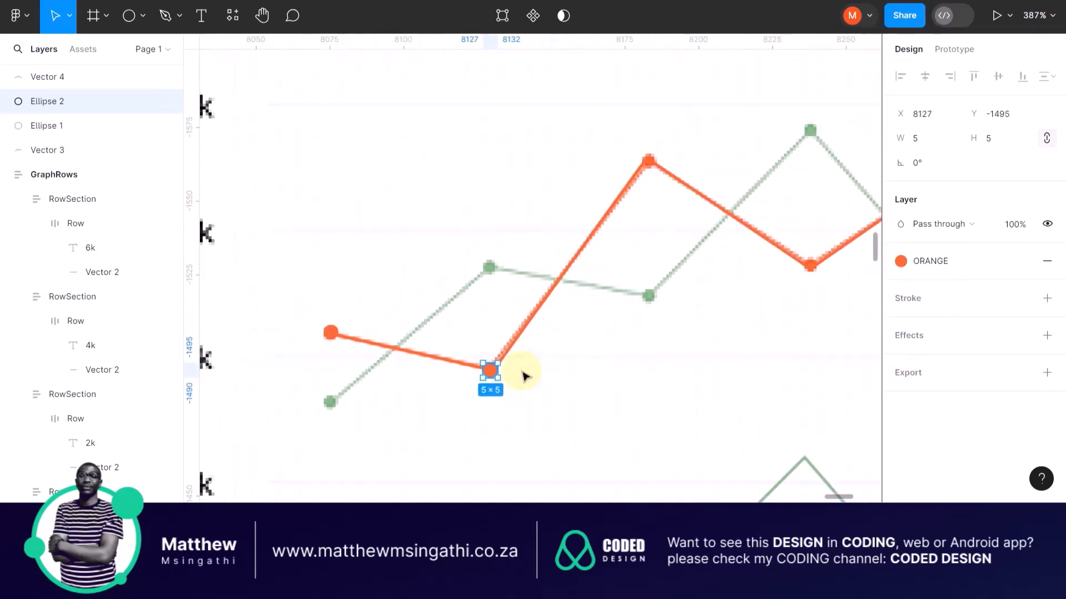
key(ctrl+d)
key(ctrl+d)
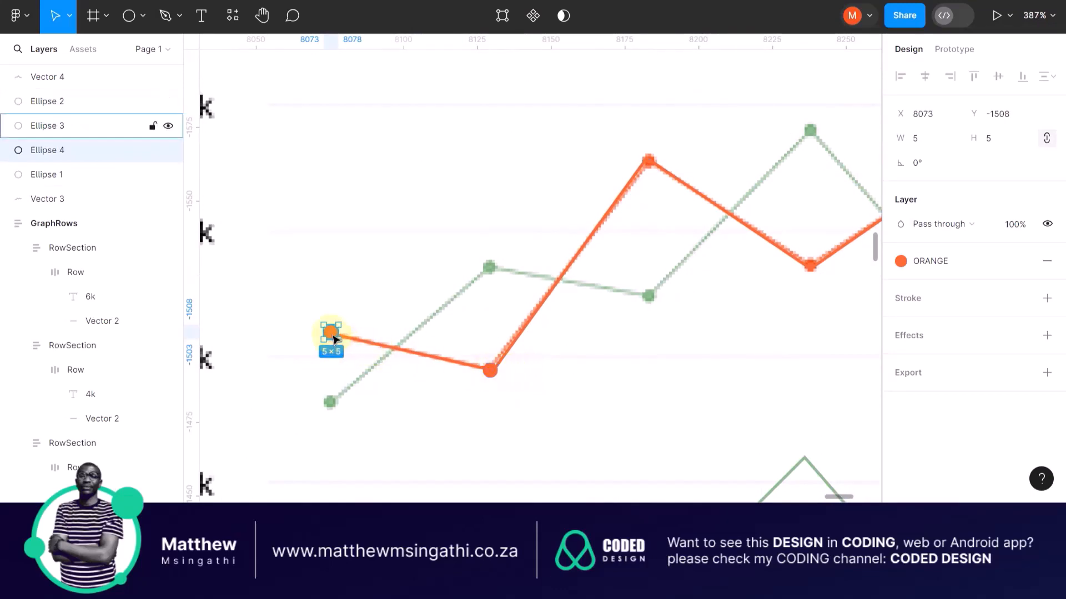
drag(333, 335, 647, 161)
scroll(648, 162, up, 10)
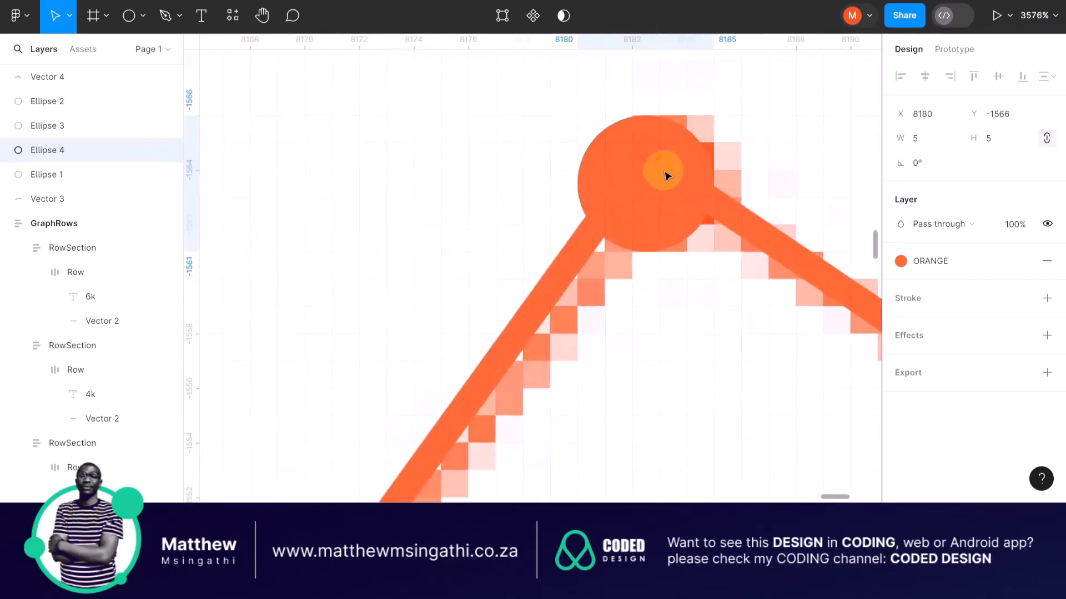
scroll(665, 175, down, 6)
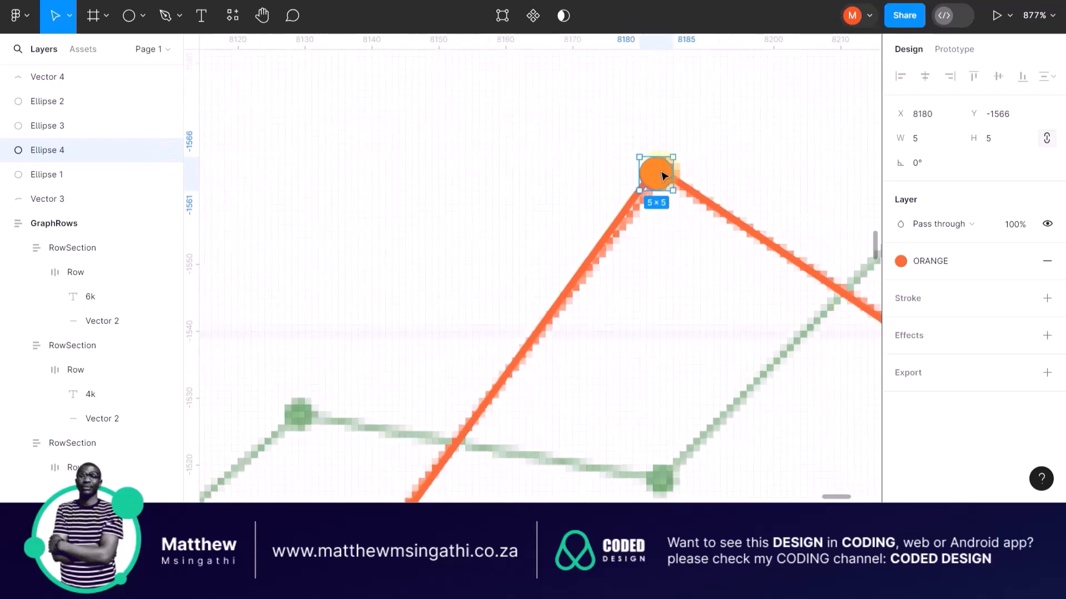
Step: Duplicate the 6 Wed circle and place the copy on the orange line's 3 Sun point, at about X 8235, Y -1530
scroll(663, 176, down, 5)
scroll(663, 175, right, 4)
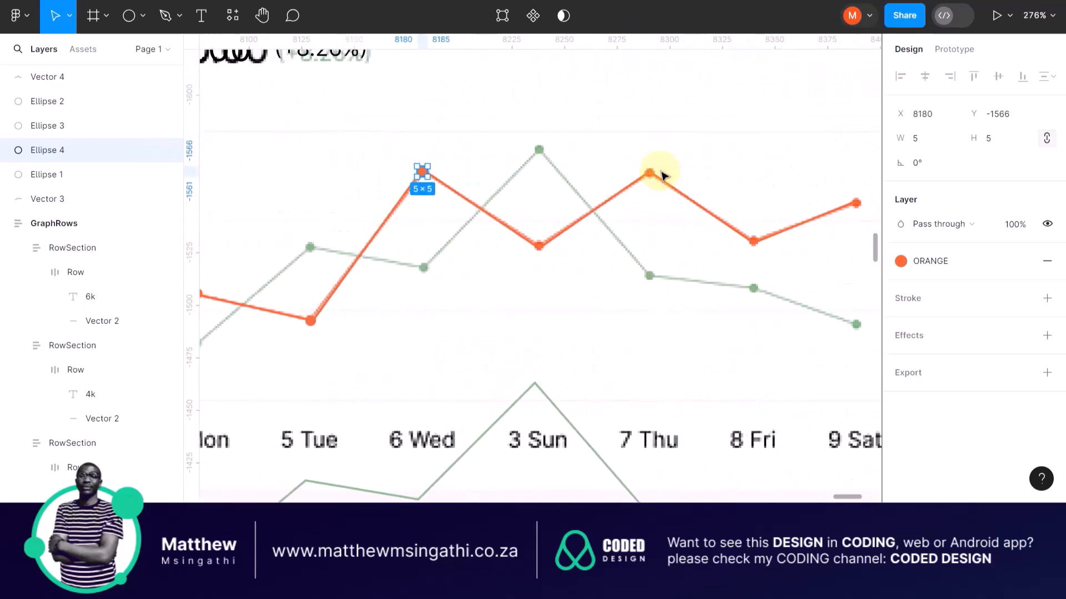
key(ctrl+d)
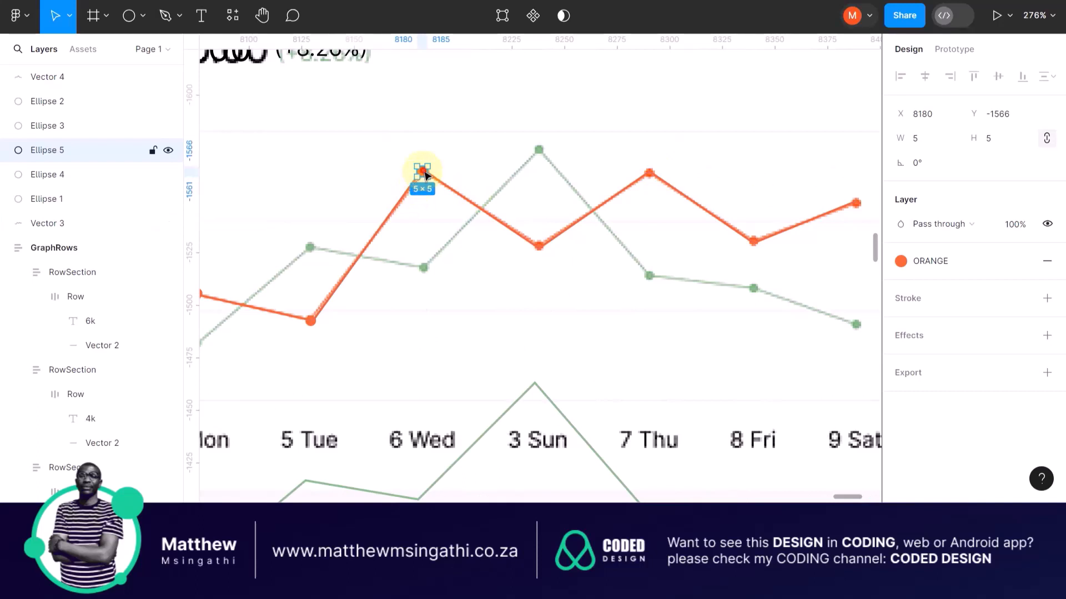
drag(422, 172, 530, 265)
scroll(543, 251, up, 10)
key(Left)
scroll(531, 265, down, 8)
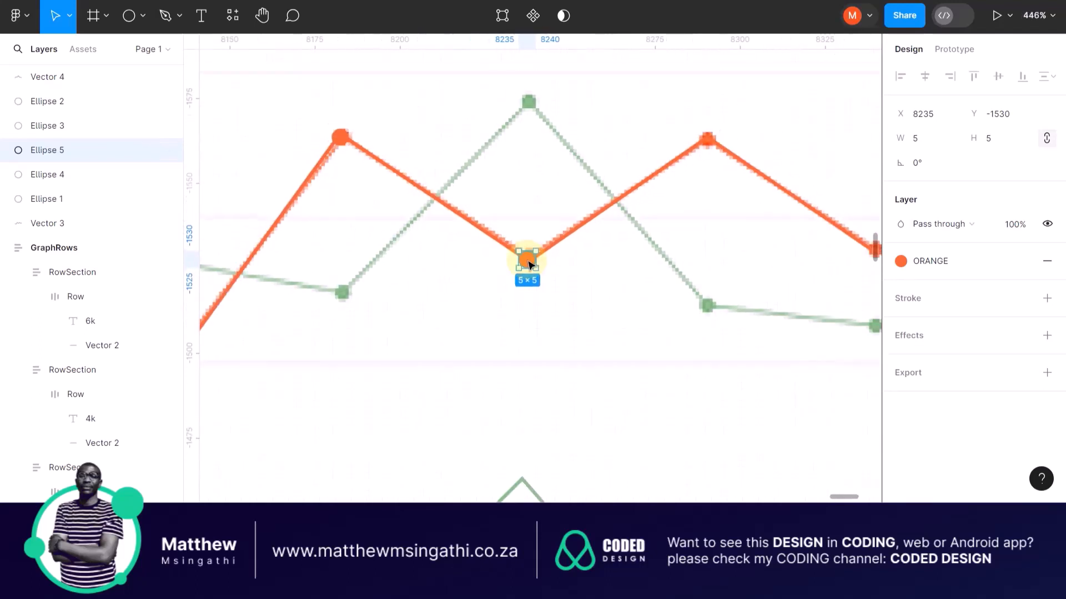
Step: Duplicate the 3 Sun circle and place the copy on the orange line's 7 Thu peak, at about X 8288, Y -1566
key(ctrl+d)
click(528, 264)
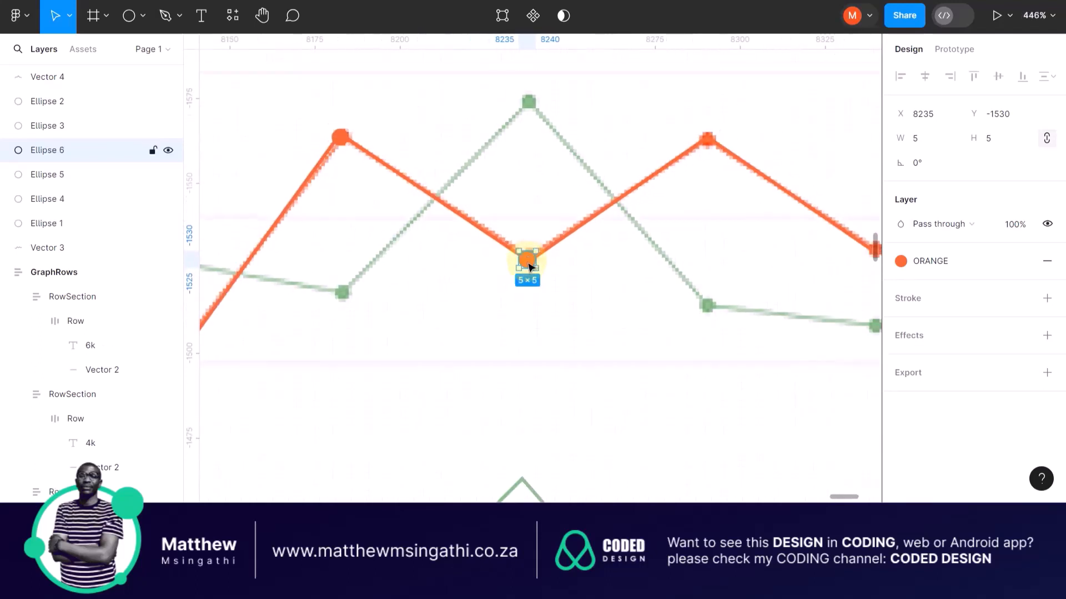
drag(530, 265, 708, 140)
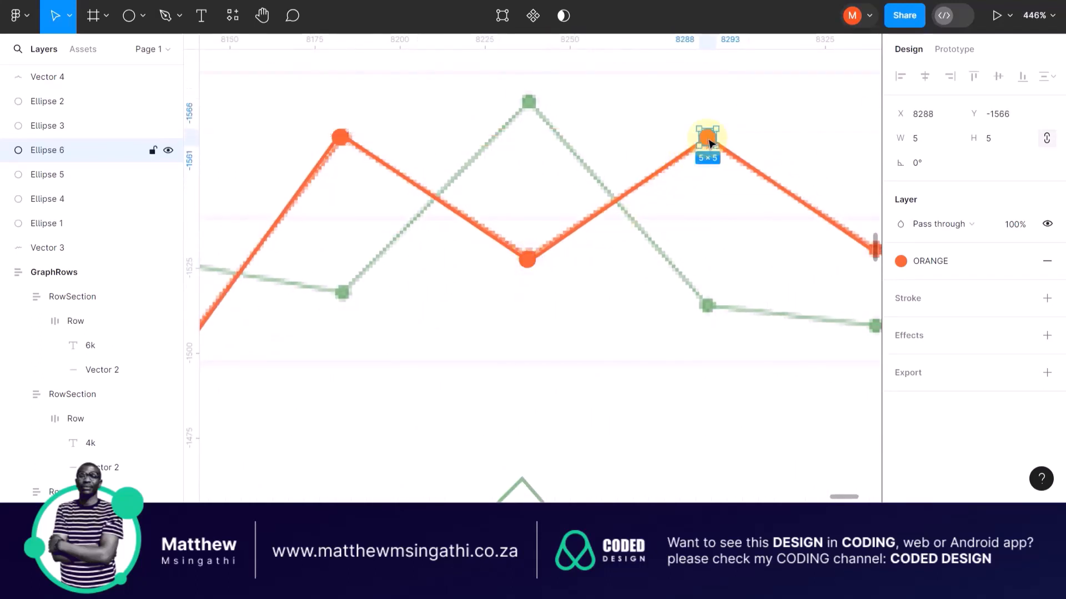
Step: Add copies of the orange circle to the line's 8 Fri and 9 Sat points, the last at about X 8387, Y -1552
scroll(710, 141, down, 5)
scroll(709, 143, right, 3)
scroll(418, 181, right, 3)
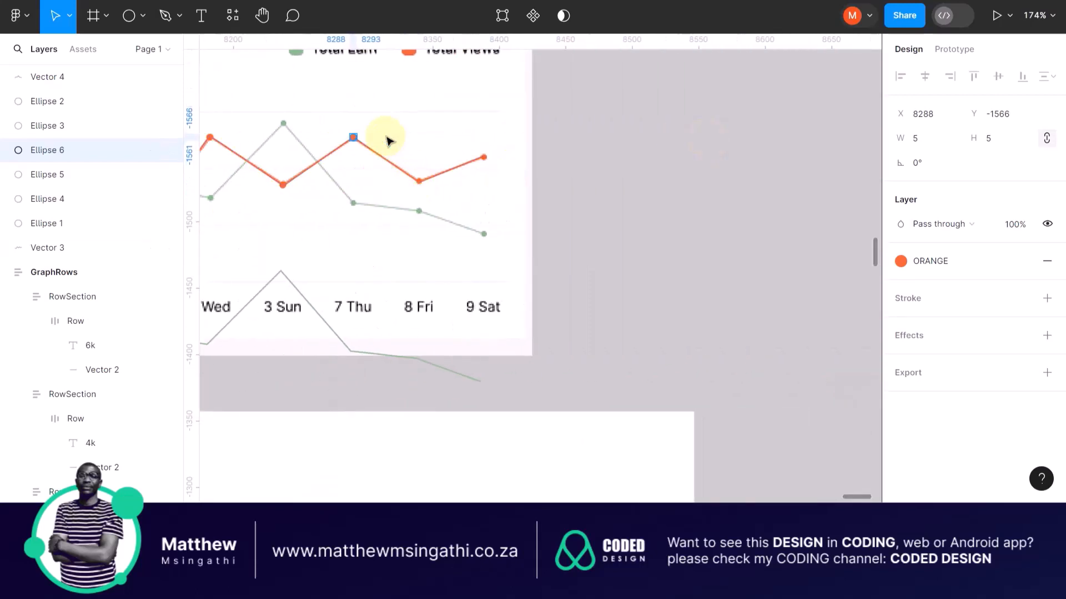
scroll(387, 140, up, 5)
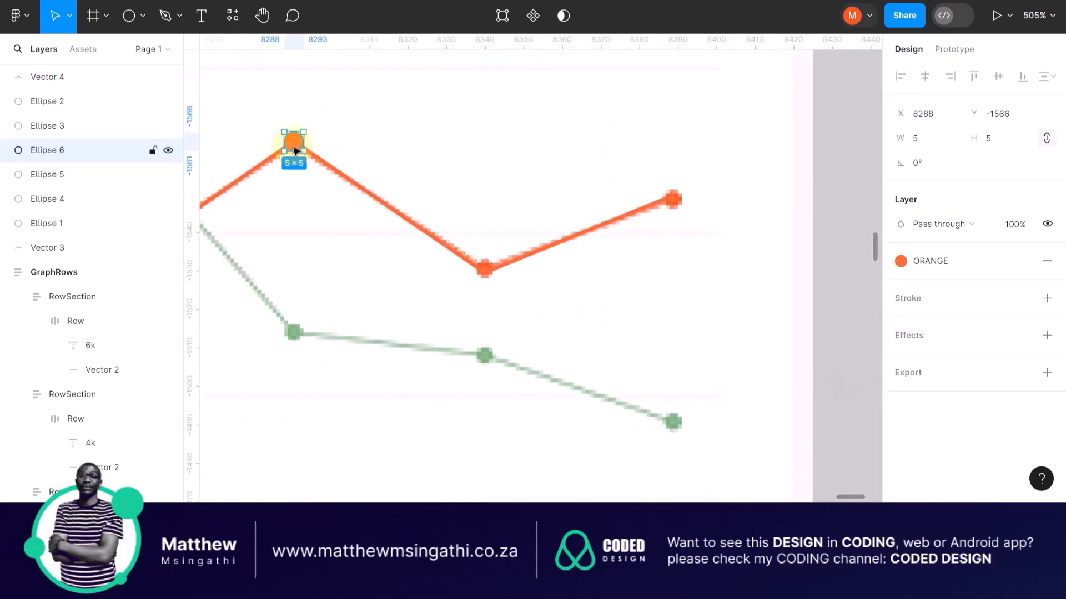
key(ctrl+d)
drag(295, 145, 677, 201)
key(ctrl+d)
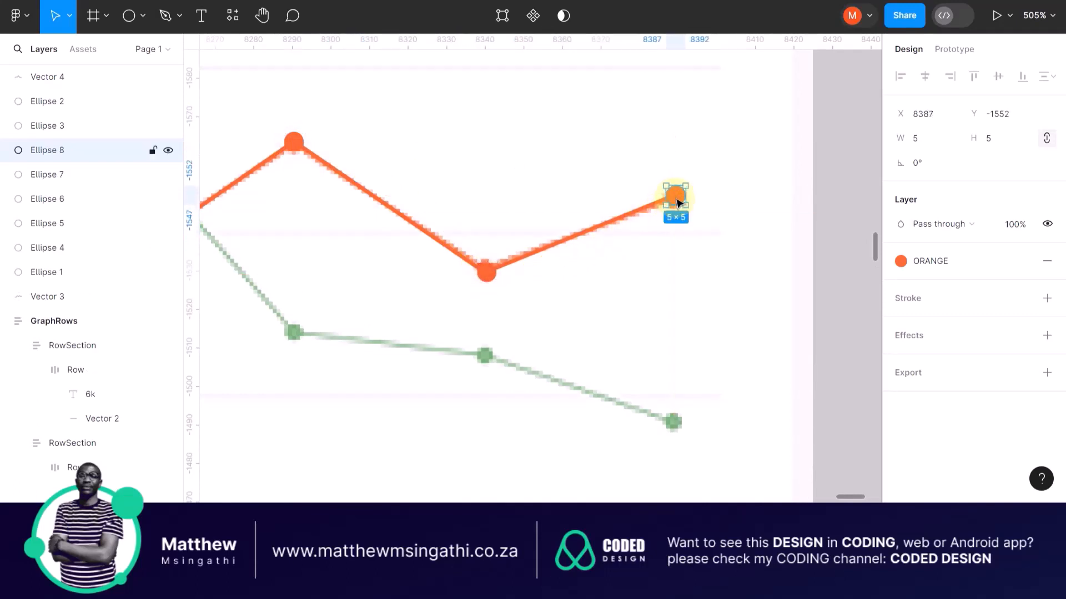
scroll(677, 201, down, 10)
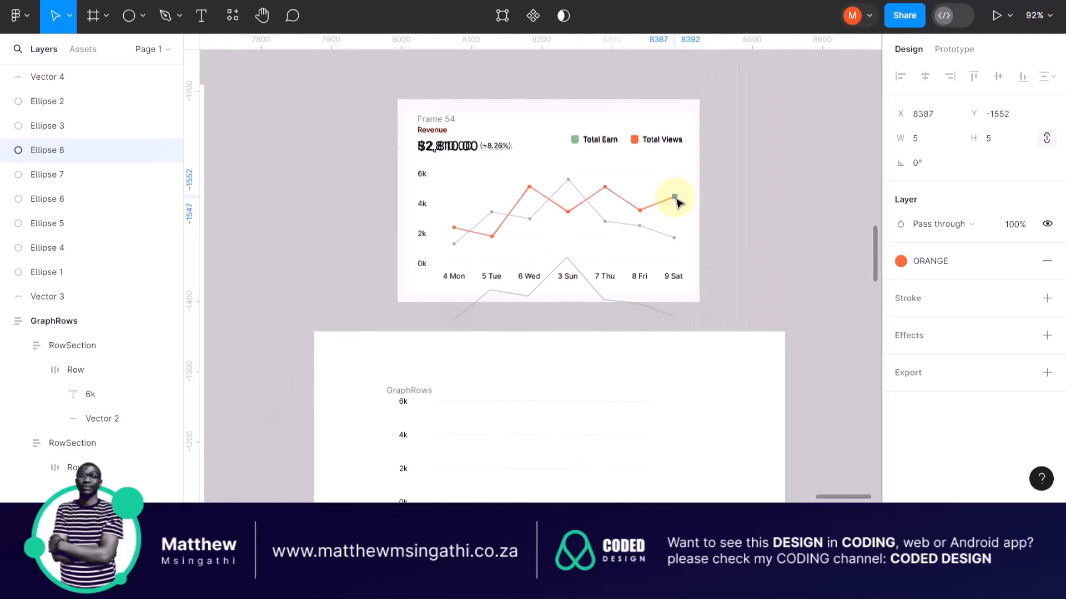
click(677, 115)
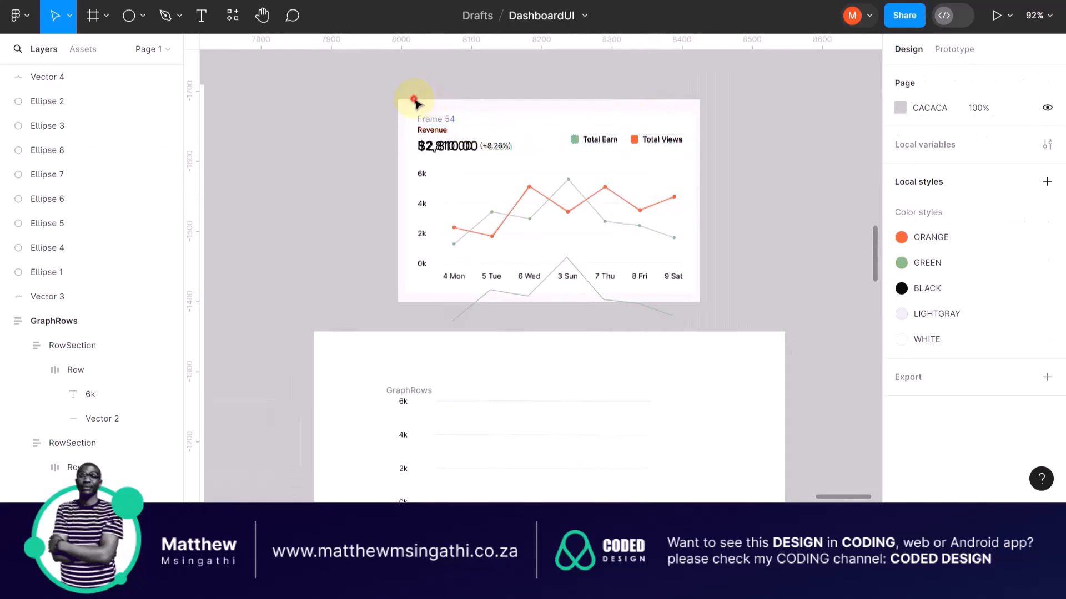
drag(398, 109, 561, 142)
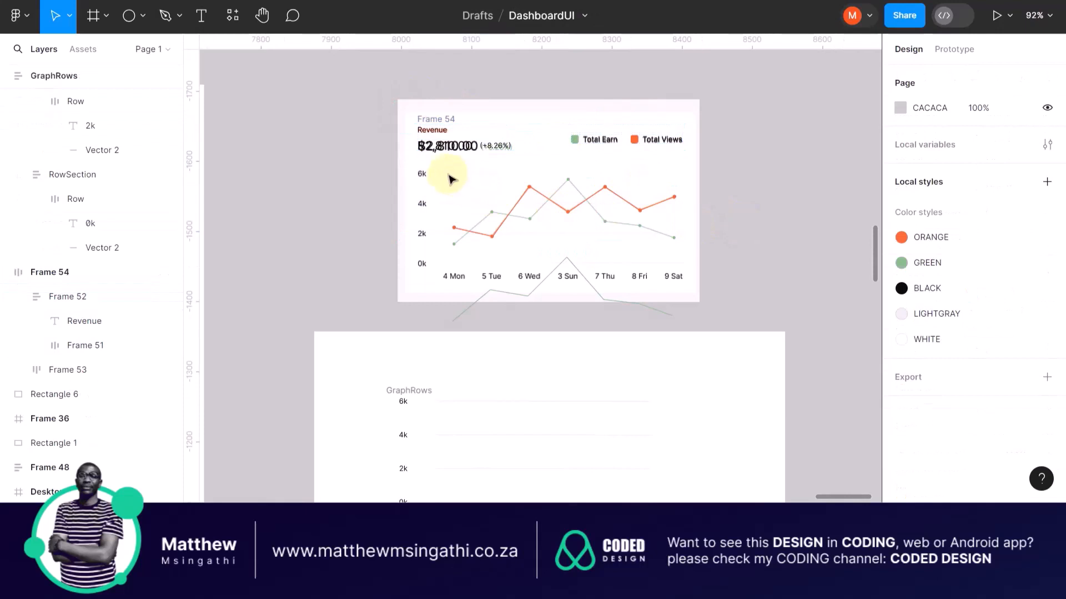
Step: Group the orange line with its circle markers and try moving the group down to about Y -1493
drag(428, 172, 690, 250)
key(ctrl+g)
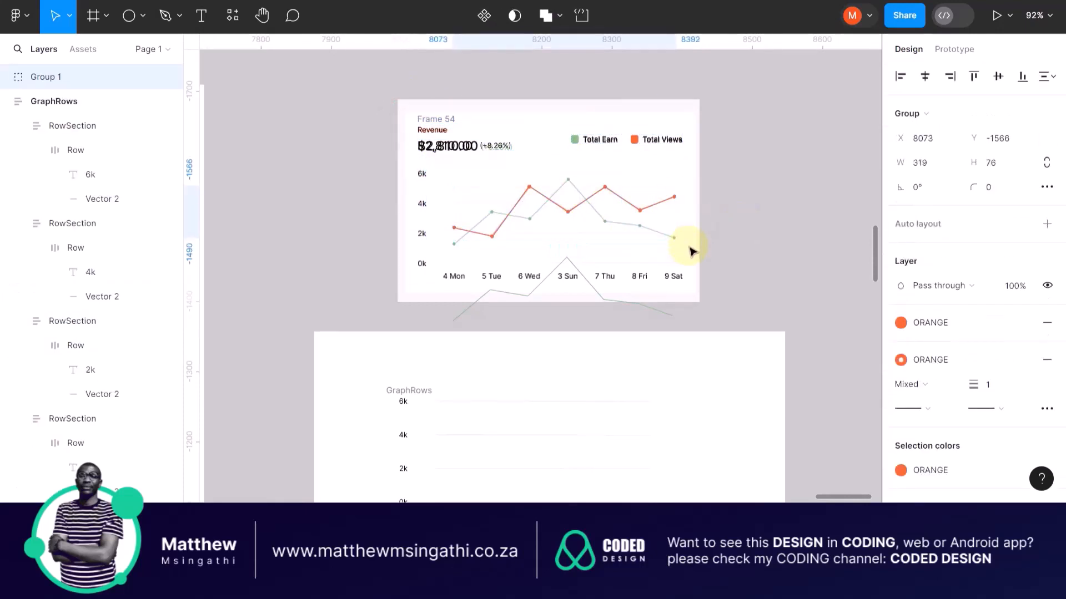
drag(604, 197, 605, 247)
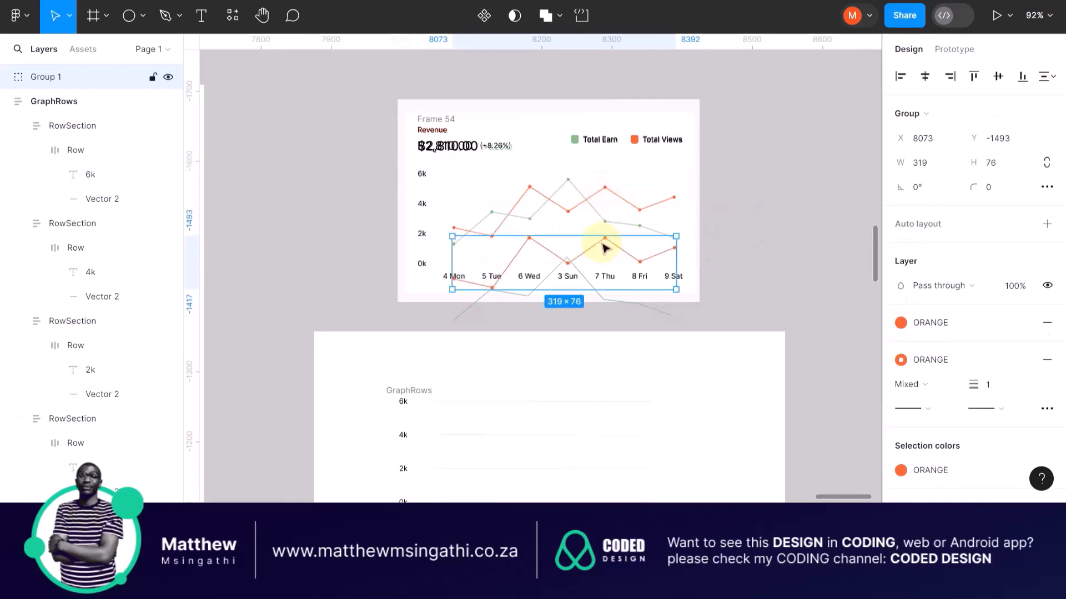
click(558, 208)
click(610, 238)
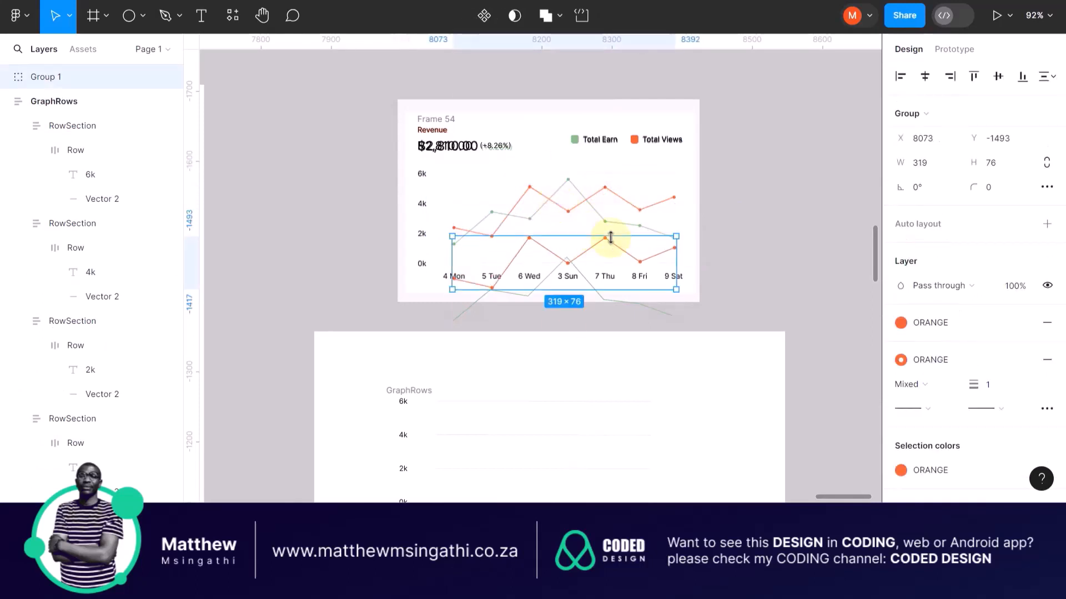
key(ctrl+z)
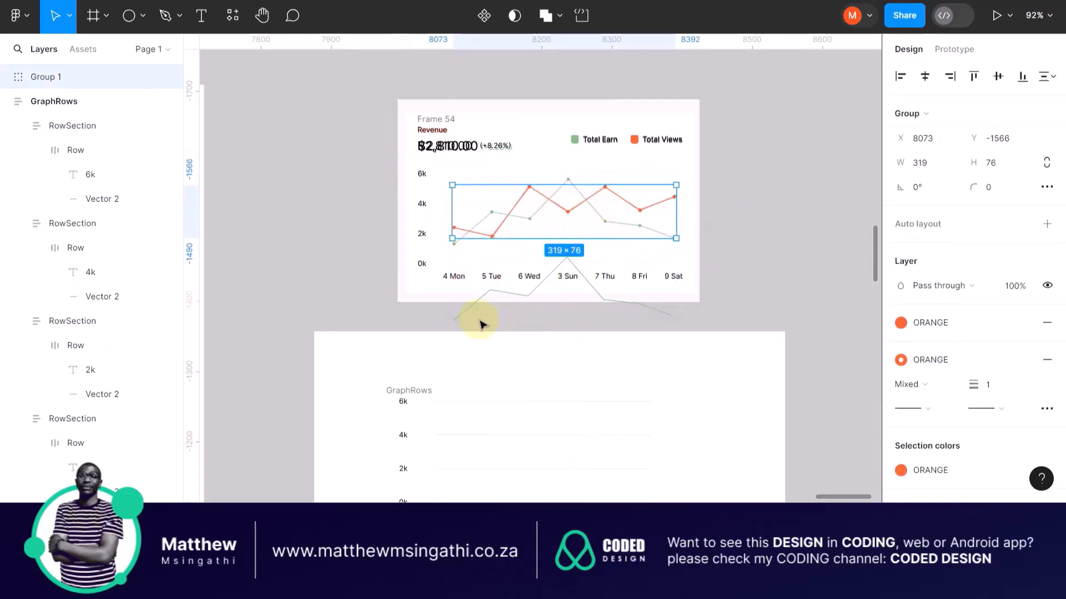
Step: Duplicate the orange line's 4 Mon circle and place the copy just below the 4 Mon label
scroll(480, 323, up, 5)
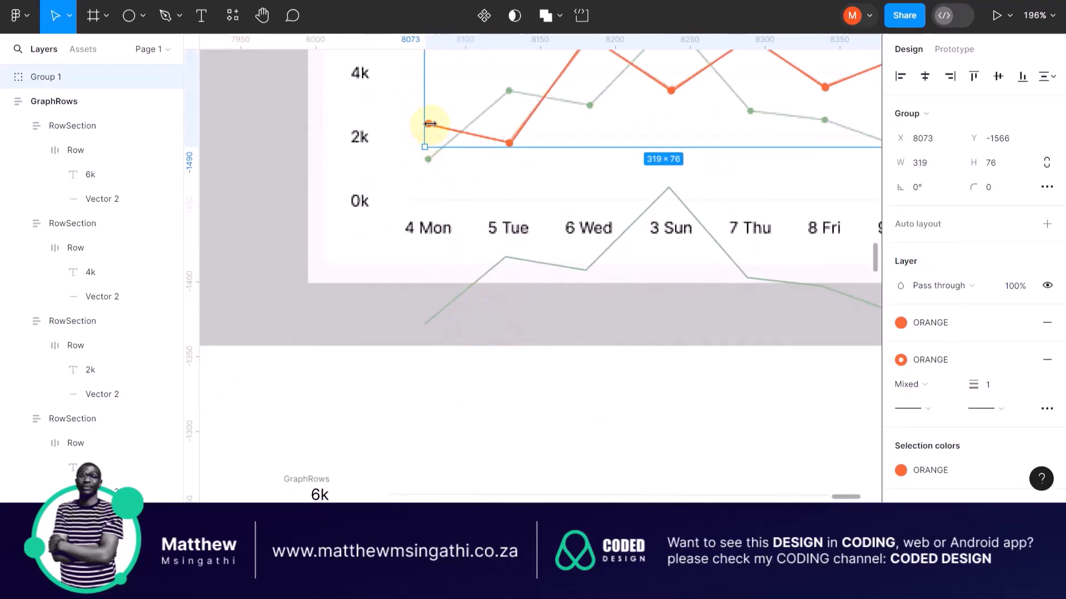
scroll(434, 132, up, 3)
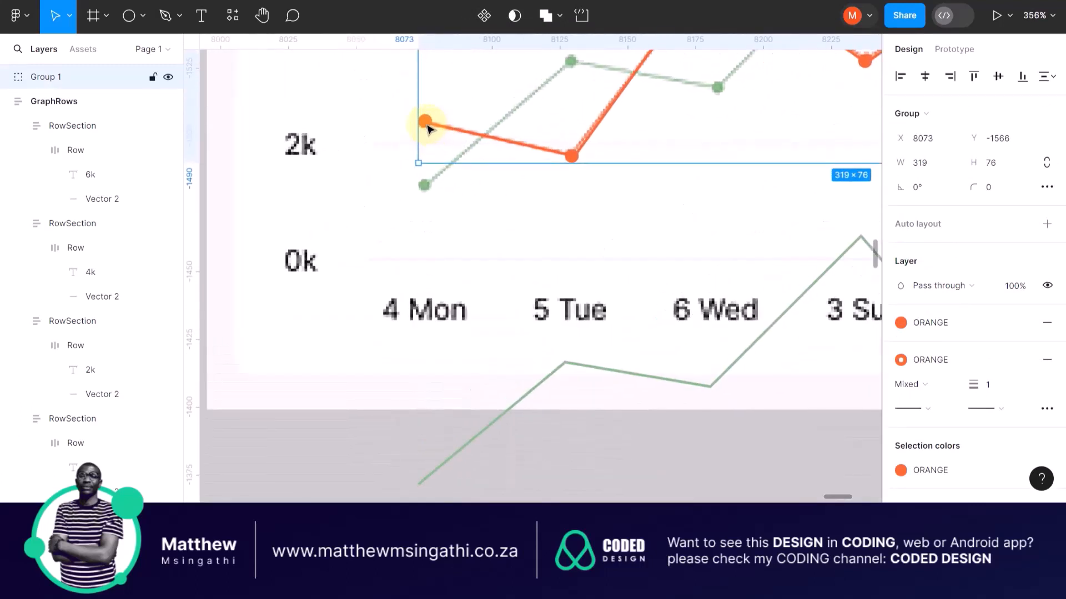
double_click(425, 122)
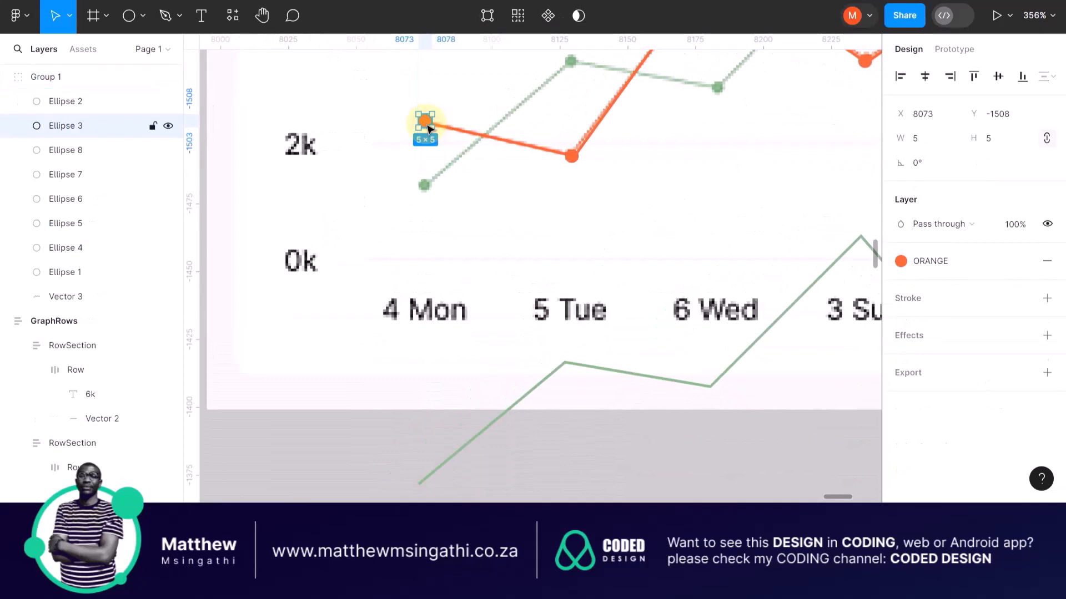
key(ctrl+d)
drag(425, 121, 433, 334)
Step: Ungroup the orange line and circles, and move the loose circle copy outside the card, near the start of the lower green line
click(361, 331)
click(435, 337)
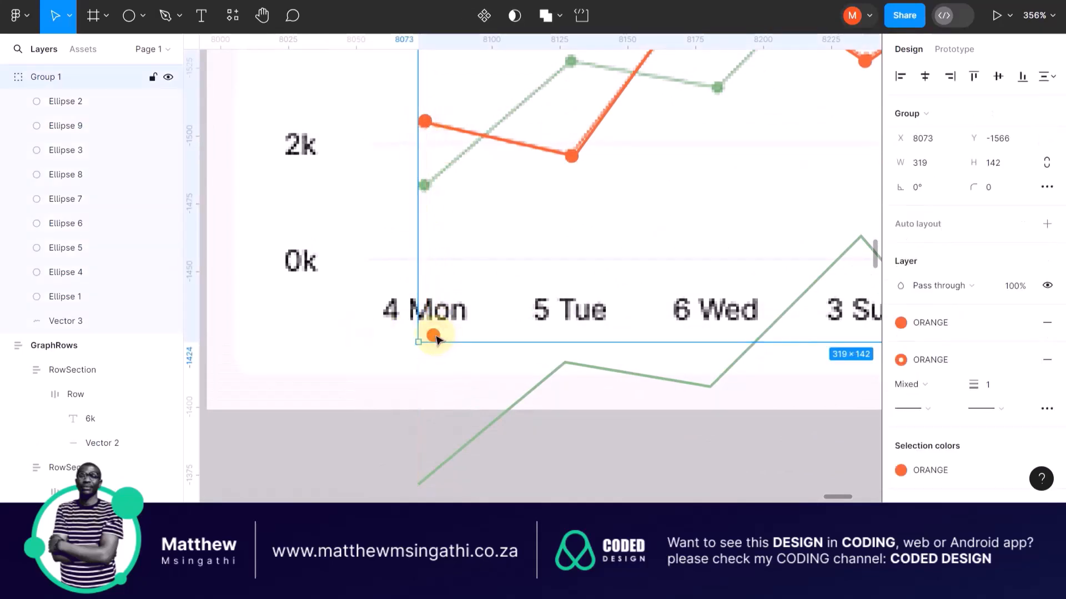
right_click(432, 336)
mouse_move(465, 125)
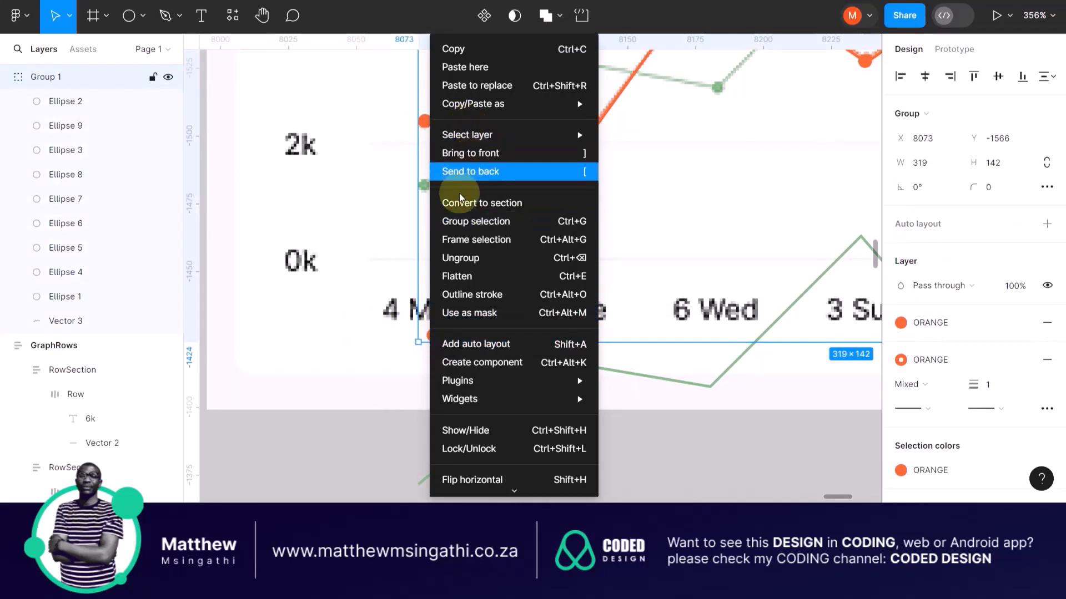
click(452, 258)
click(323, 346)
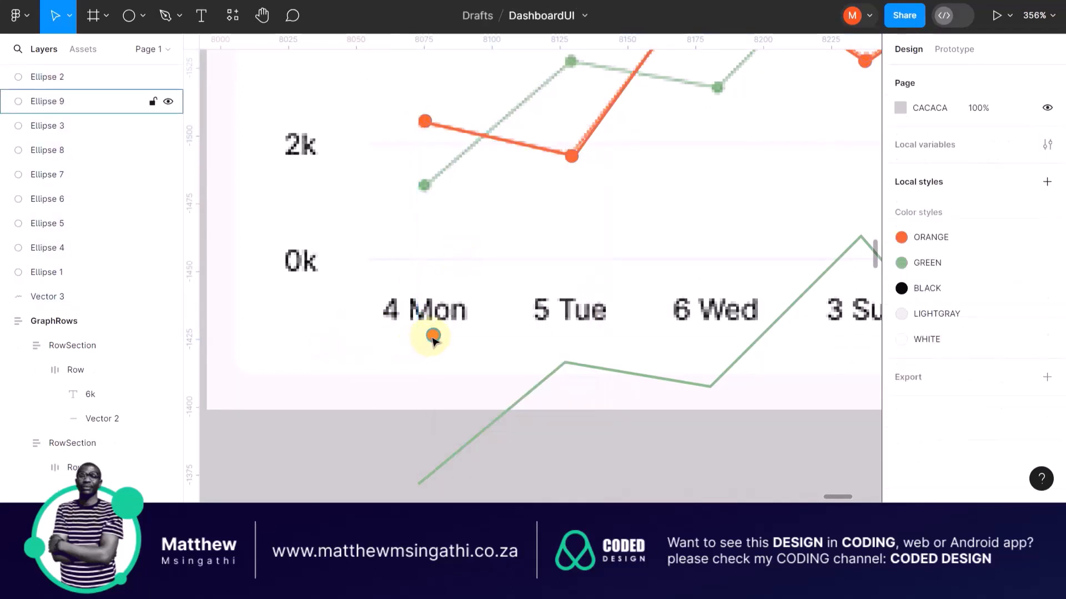
drag(432, 336, 411, 433)
Step: Group the orange line with its seven data-point circles, leaving the loose circle copy out of the group
click(425, 119)
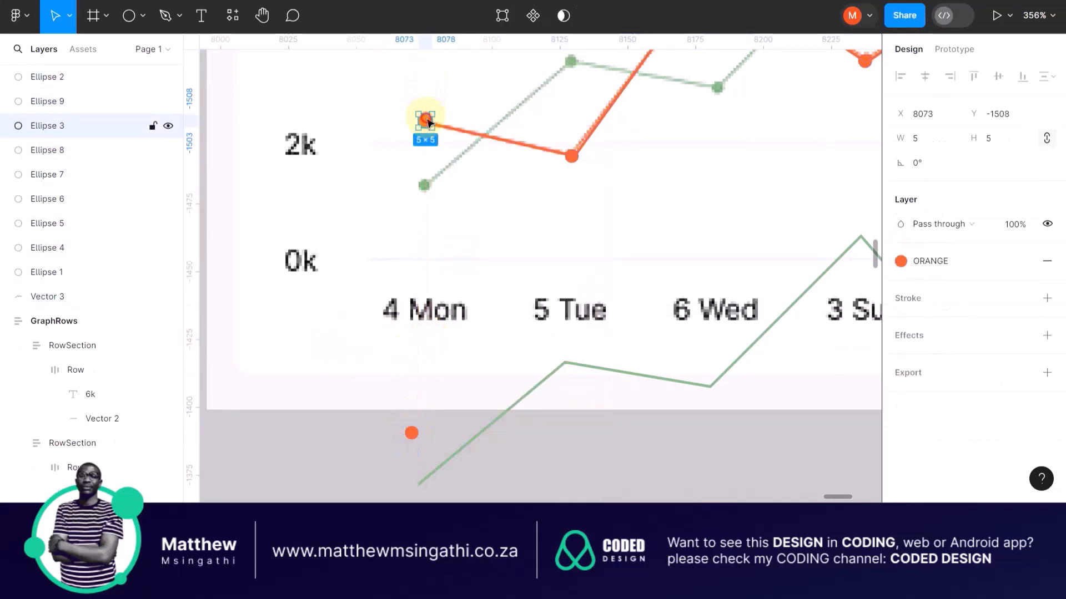
scroll(482, 148, down, 5)
scroll(482, 148, down, 2)
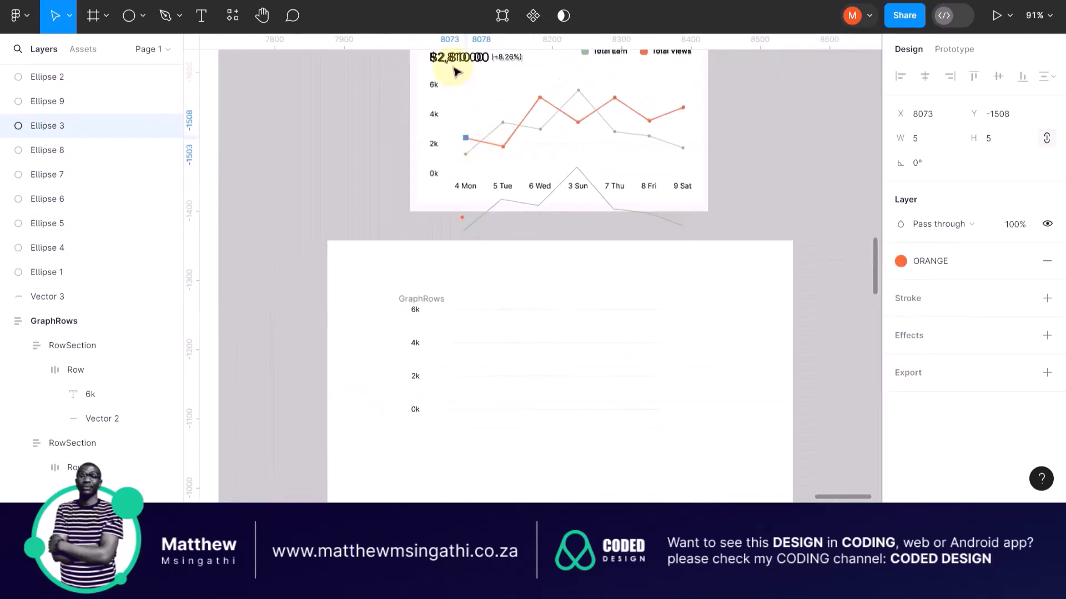
click(438, 77)
drag(455, 82, 714, 162)
key(ctrl+g)
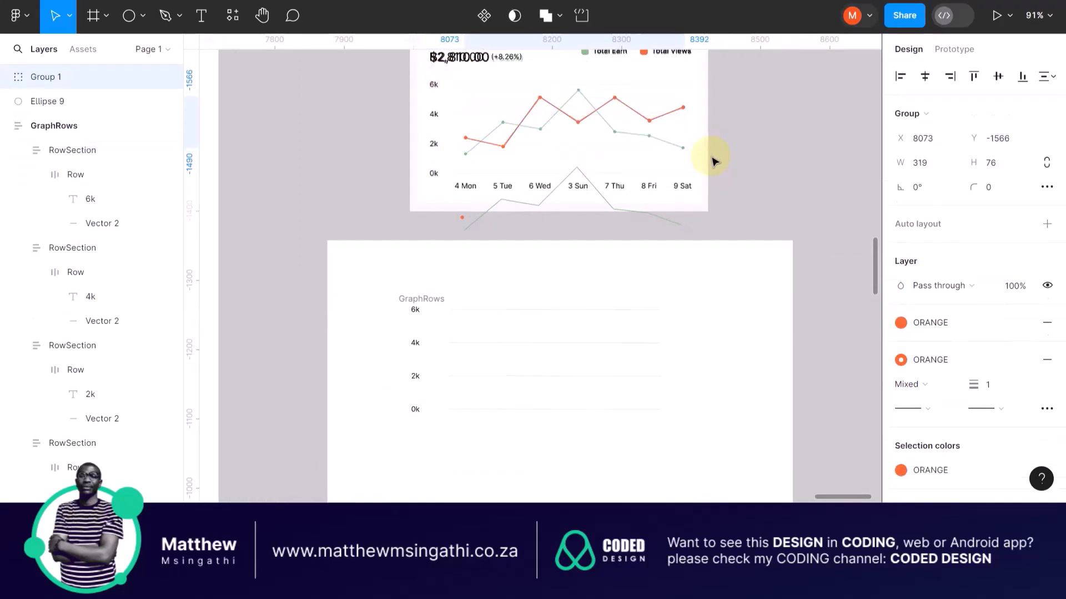
Step: Place the loose orange circle on the lower green line's starting point, at about X 8070, Y -1374, and bring it to the front
scroll(481, 227, up, 7)
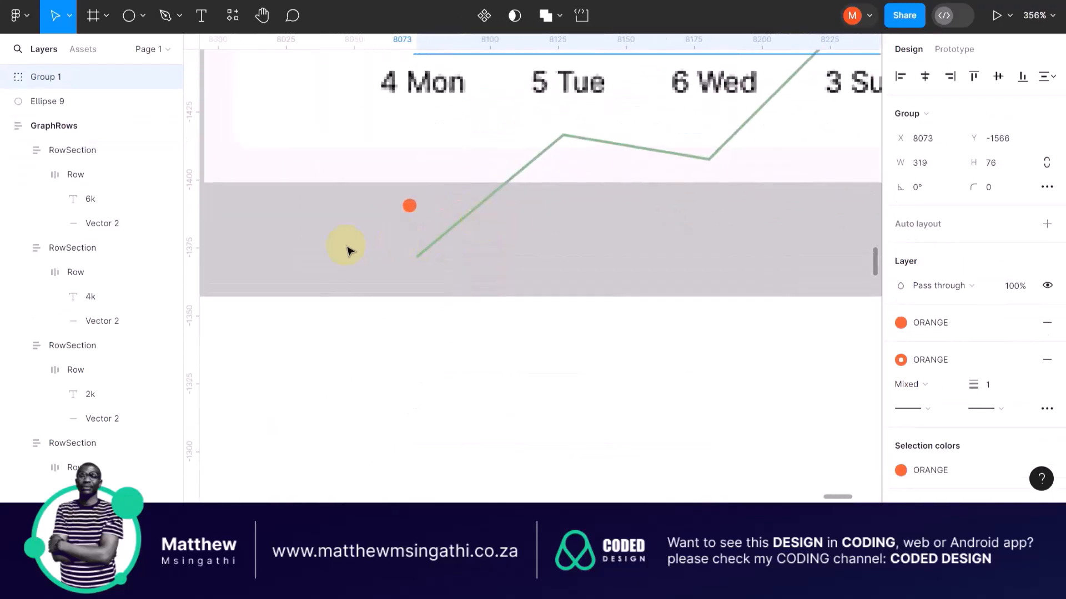
scroll(391, 259, up, 5)
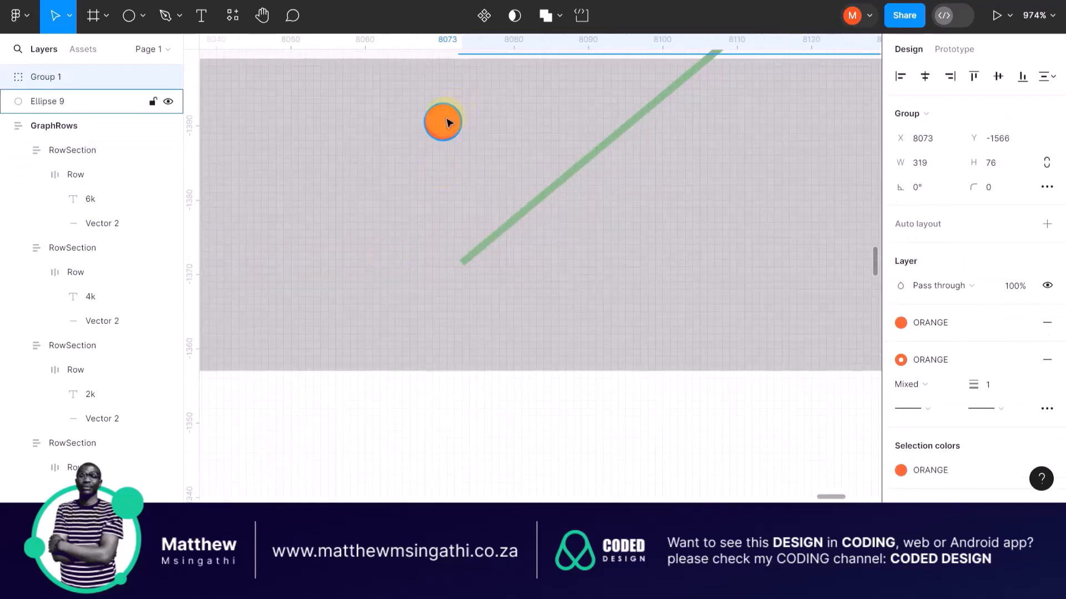
drag(444, 118, 466, 264)
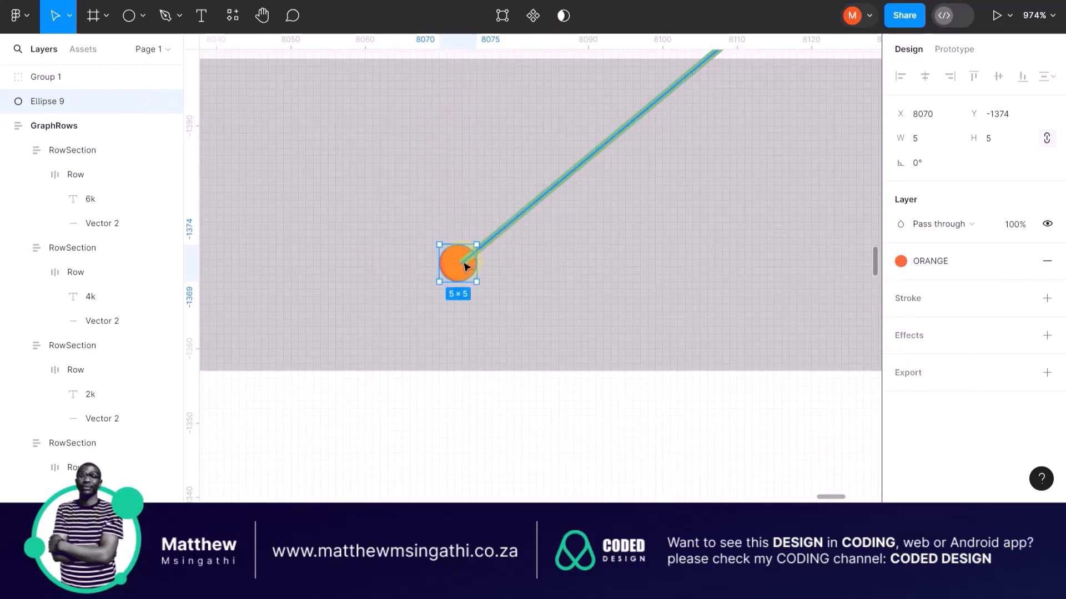
key(])
scroll(466, 267, down, 5)
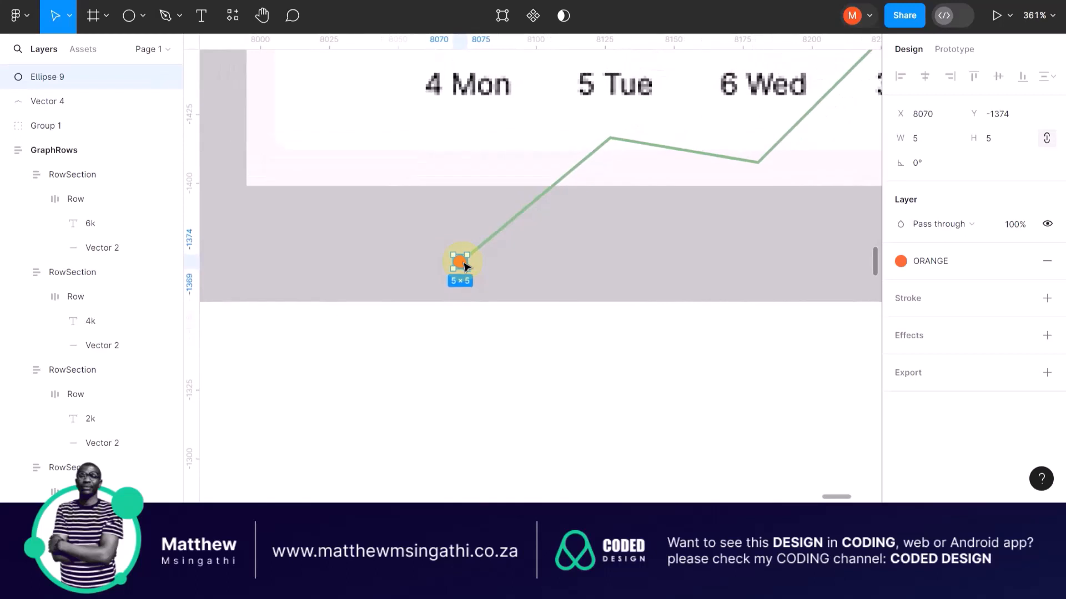
Step: Duplicate the circle at the green line's start five times and place one copy on the 5 Tue vertex
key(ctrl+d)
key(ctrl+d)
key(ctrl+d)
key(ctrl+d)
key(ctrl+d)
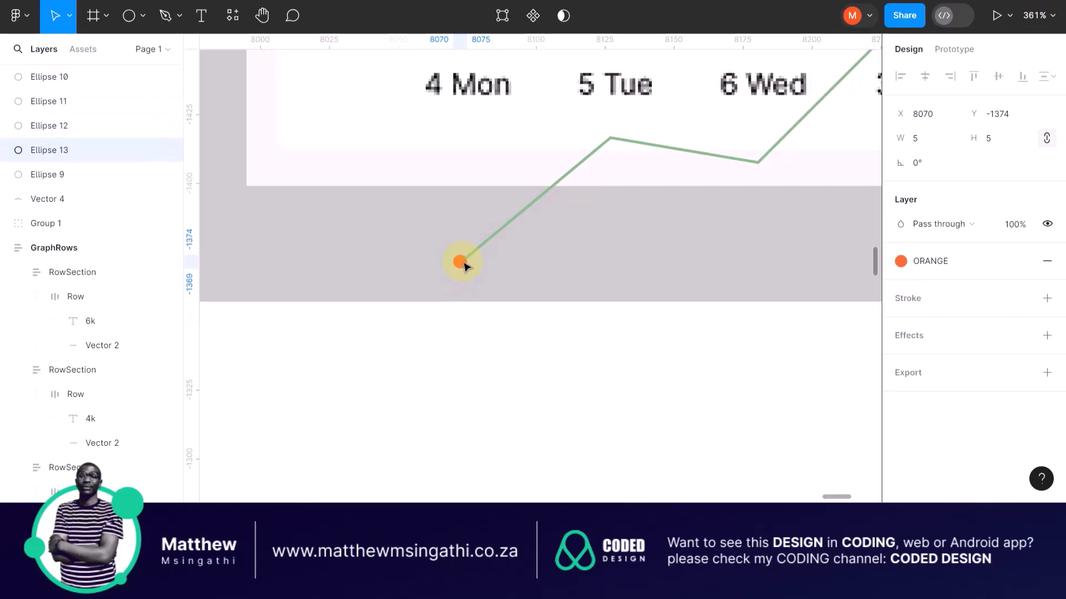
scroll(466, 267, right, 3)
scroll(465, 267, down, 3)
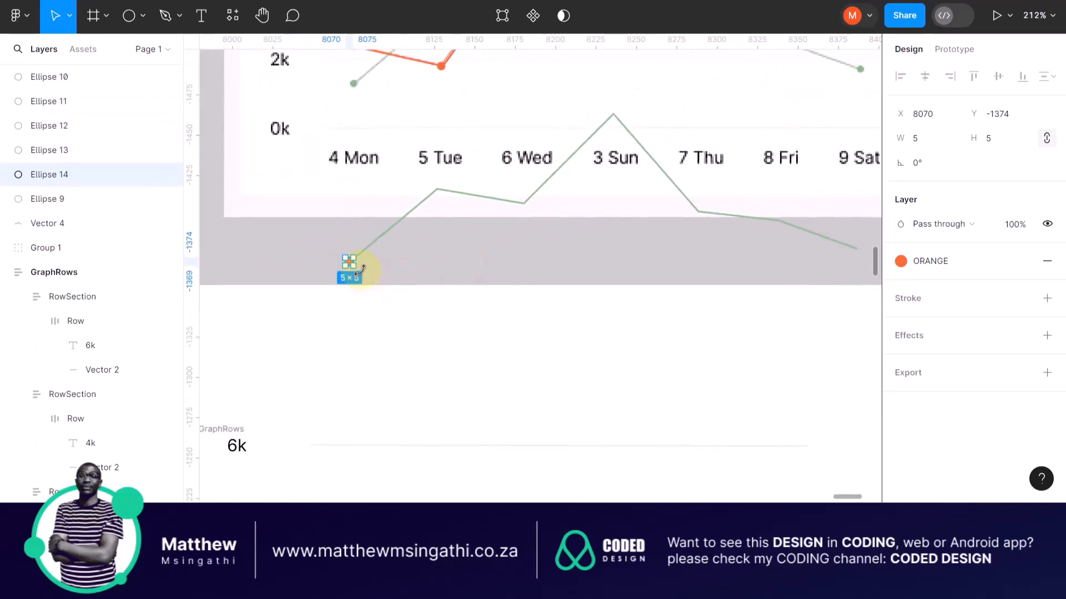
scroll(341, 255, up, 3)
drag(342, 255, 505, 123)
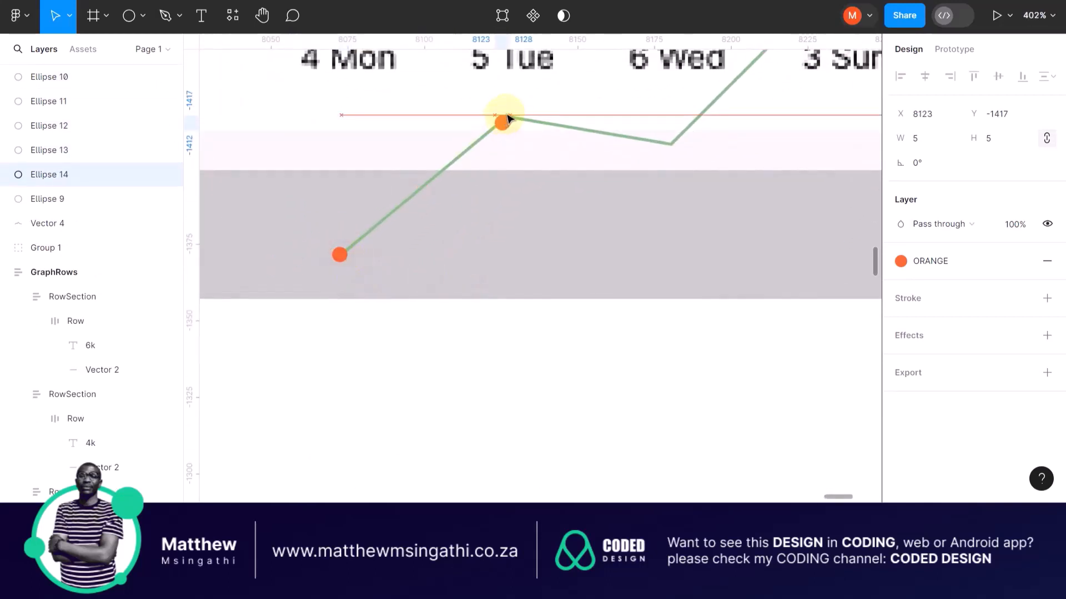
Step: Place circle copies on the green line's 6 Wed point, about X 8177, Y -1410, and 3 Sun peak, about X 8234, Y -1463
click(339, 255)
drag(339, 255, 670, 145)
scroll(669, 145, up, 3)
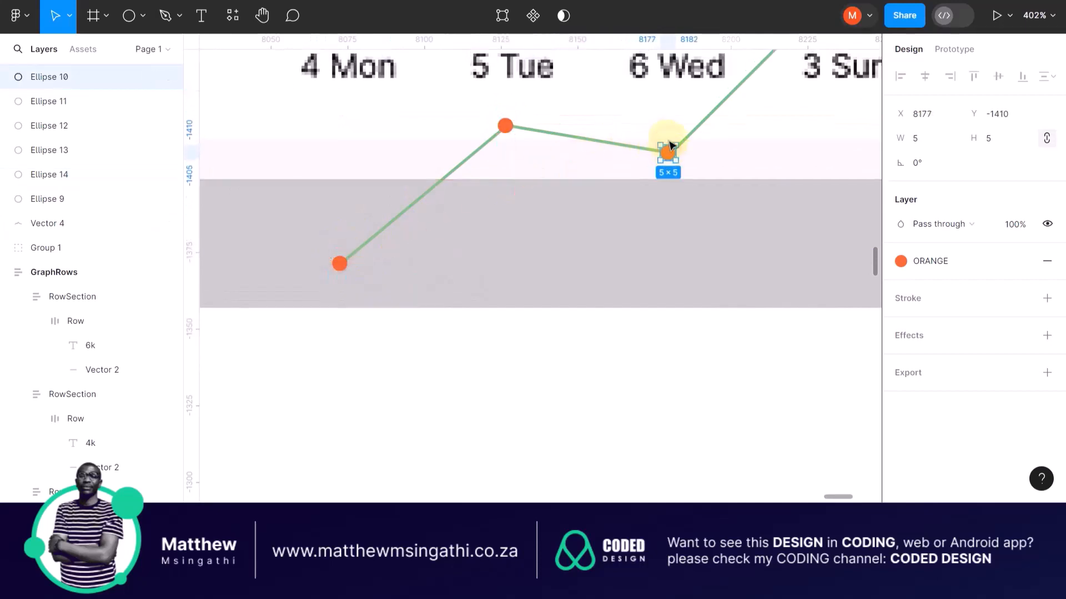
scroll(670, 146, right, 5)
drag(214, 339, 719, 66)
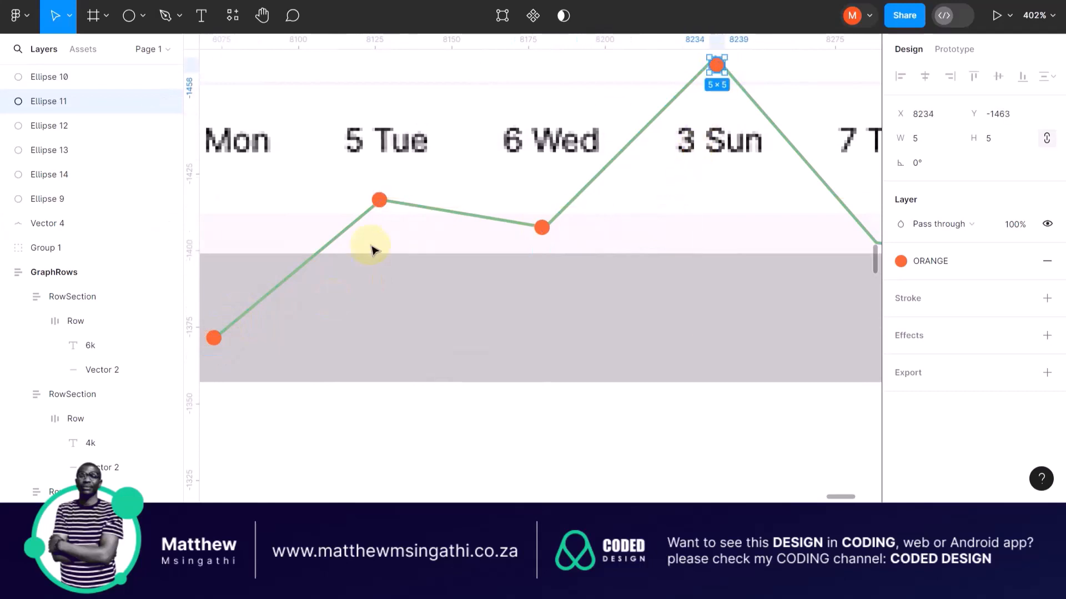
Step: Move another circle copy from the green line's start to its 7 Thu vertex, at about X 8286, Y -1405
drag(215, 337, 844, 282)
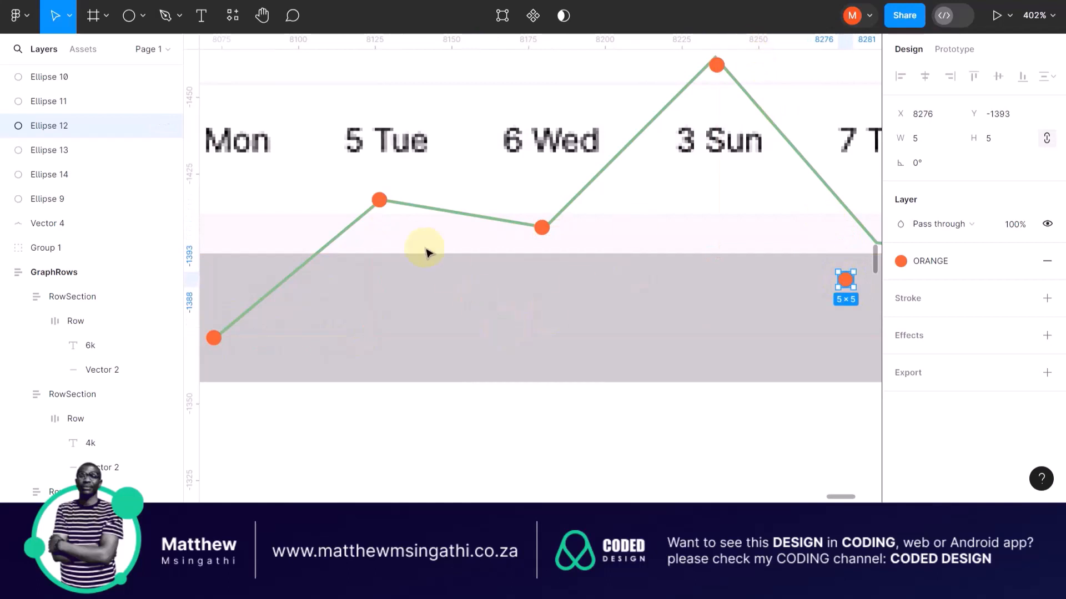
scroll(633, 318, right, 5)
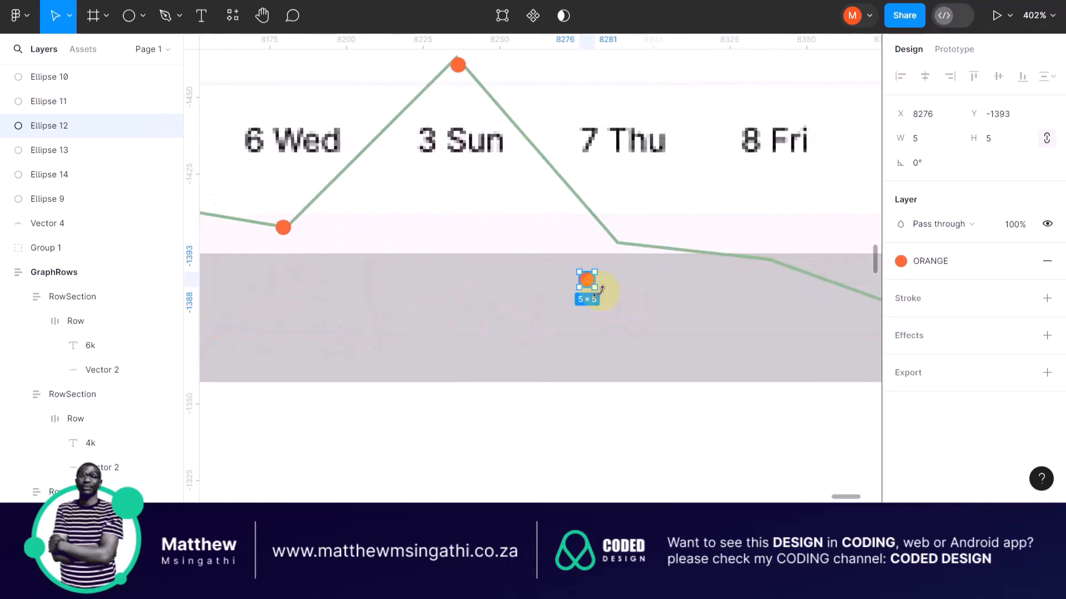
drag(593, 288, 622, 250)
Step: Duplicate the green line's 7 Thu circle twice and place one copy on the 8 Fri vertex, at about X 8336, Y -1399
scroll(560, 286, right, 6)
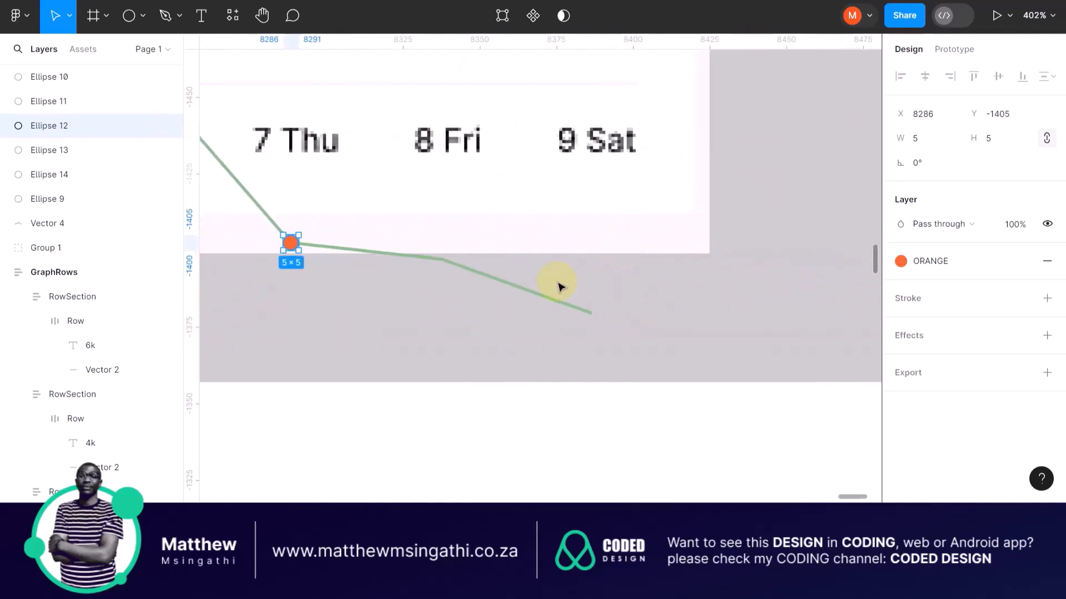
key(ctrl+d)
key(ctrl+d)
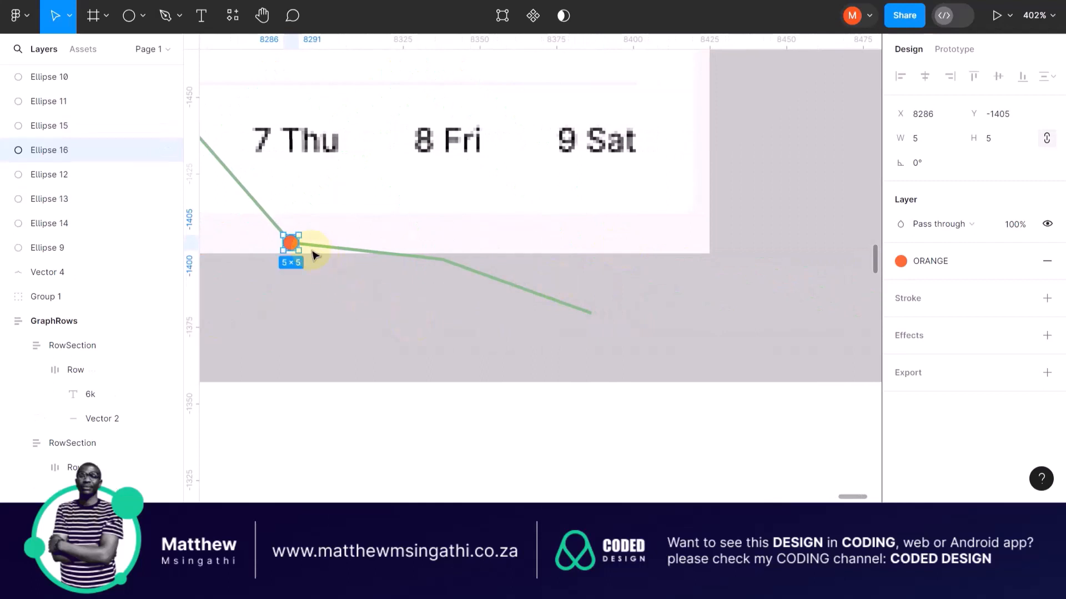
drag(293, 242, 442, 257)
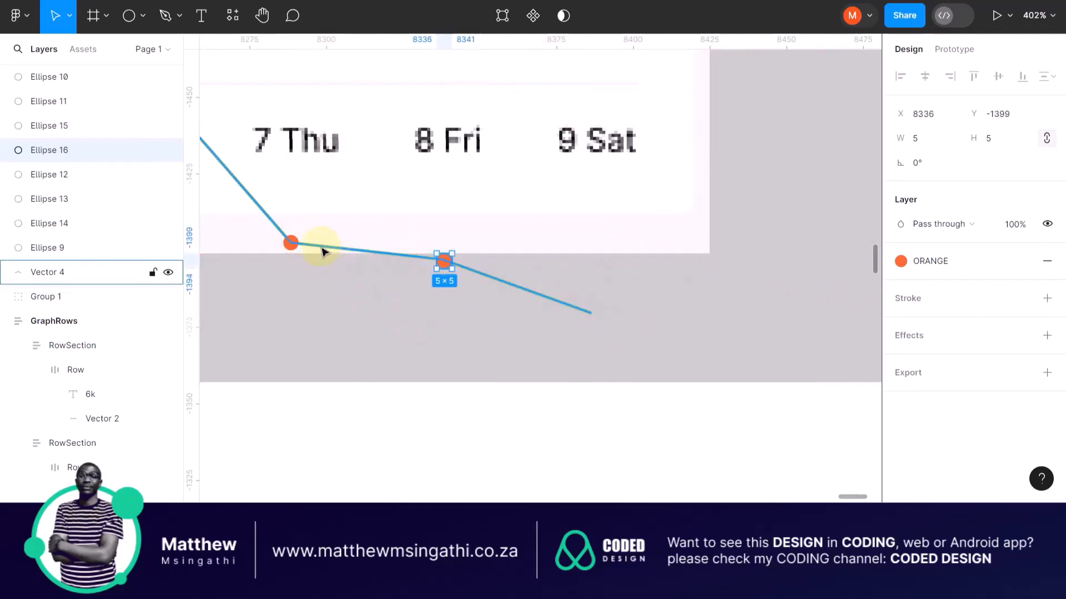
Step: Place the remaining 7 Thu circle copy on the green line's 9 Sat end point, at about X 8384, Y -1382
drag(289, 241, 589, 312)
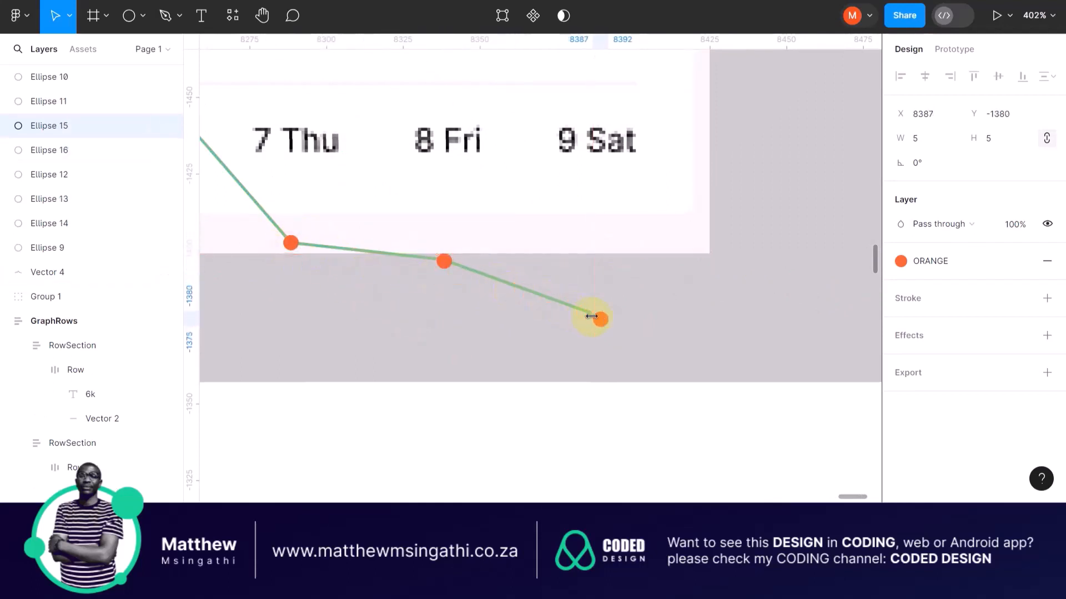
scroll(578, 312, up, 10)
drag(785, 347, 716, 300)
Step: Adjust the 3 Sun circle so it is centred on the green line's peak, at about X 8233, Y -1465
scroll(517, 286, down, 6)
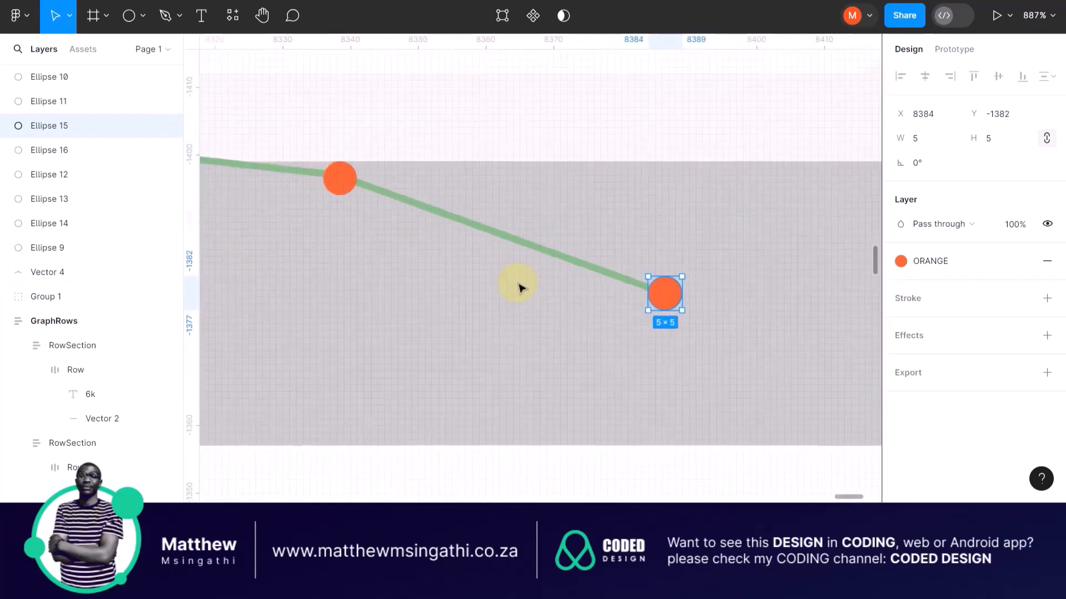
scroll(537, 230, left, 5)
scroll(480, 222, up, 4)
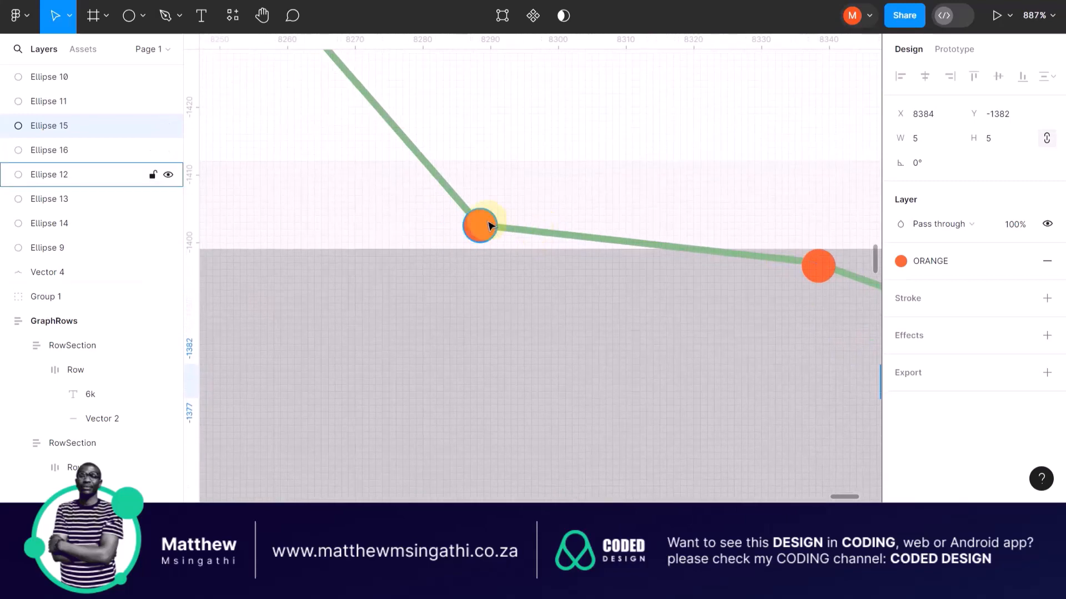
scroll(487, 232, up, 8)
scroll(488, 232, left, 5)
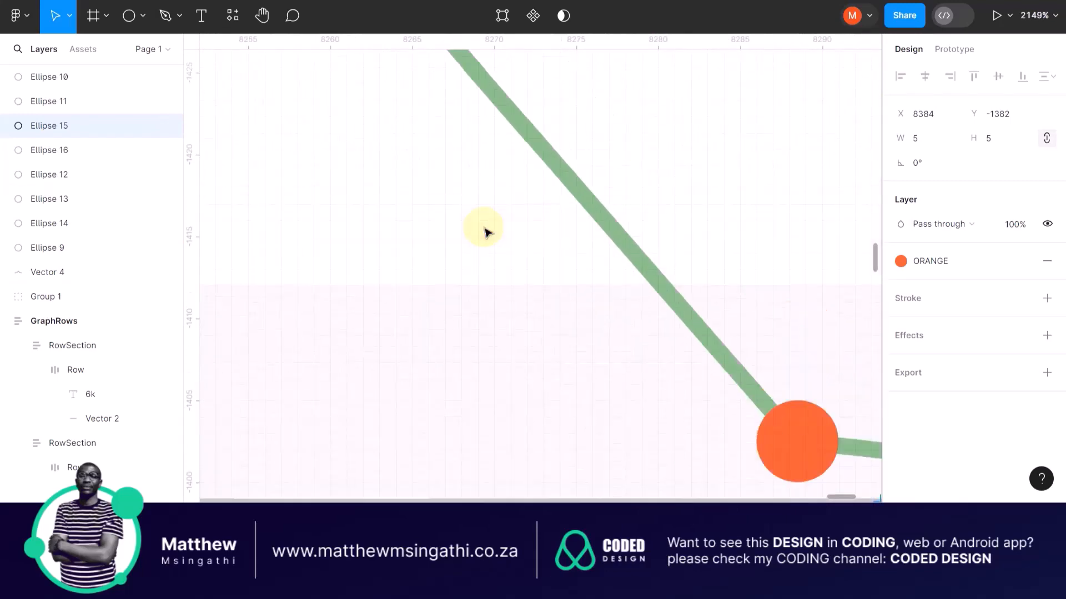
scroll(357, 238, left, 6)
scroll(356, 238, up, 4)
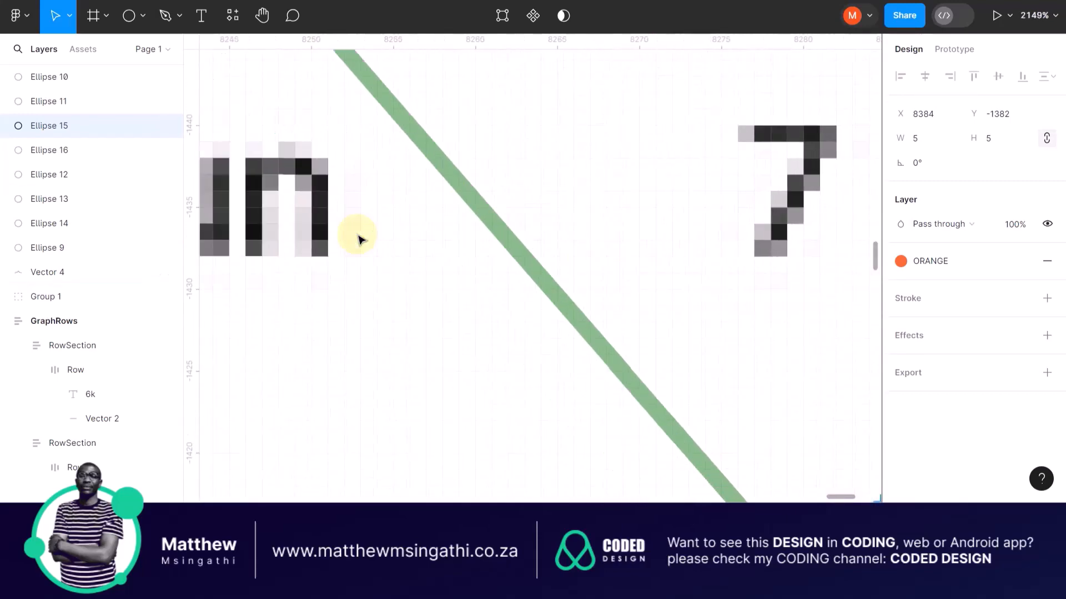
scroll(359, 240, down, 1)
scroll(358, 239, down, 4)
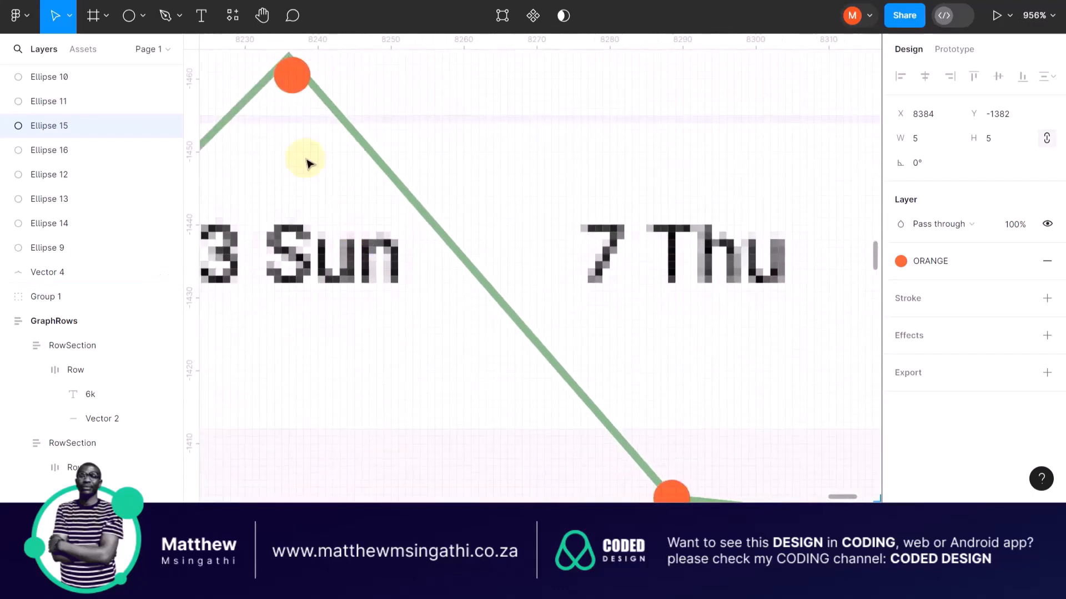
scroll(294, 149, up, 5)
scroll(294, 150, left, 3)
scroll(409, 202, left, 2)
scroll(443, 233, up, 3)
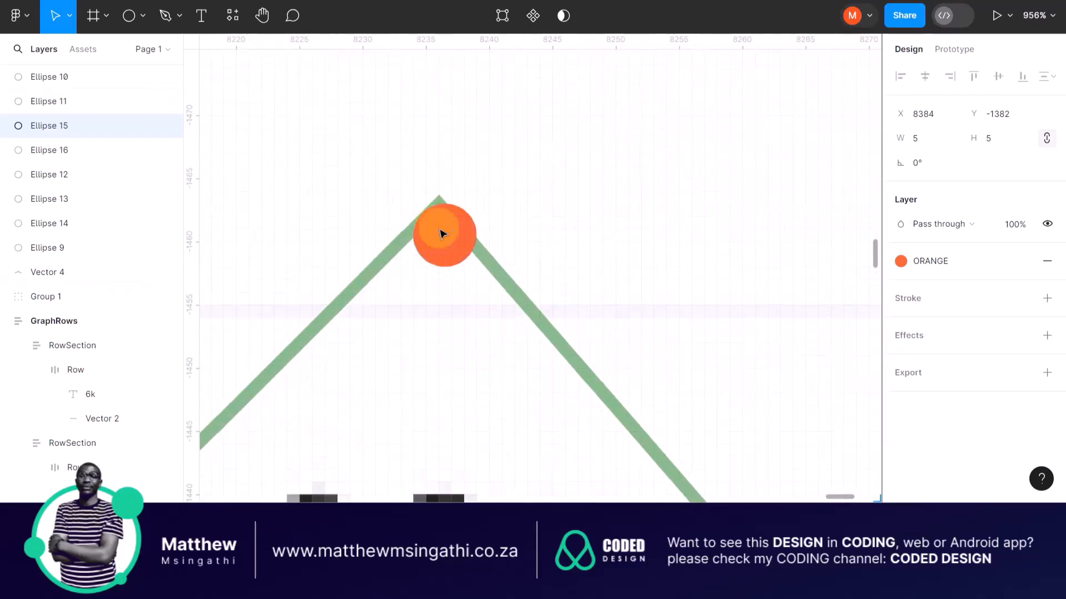
scroll(442, 233, up, 3)
drag(441, 231, 433, 200)
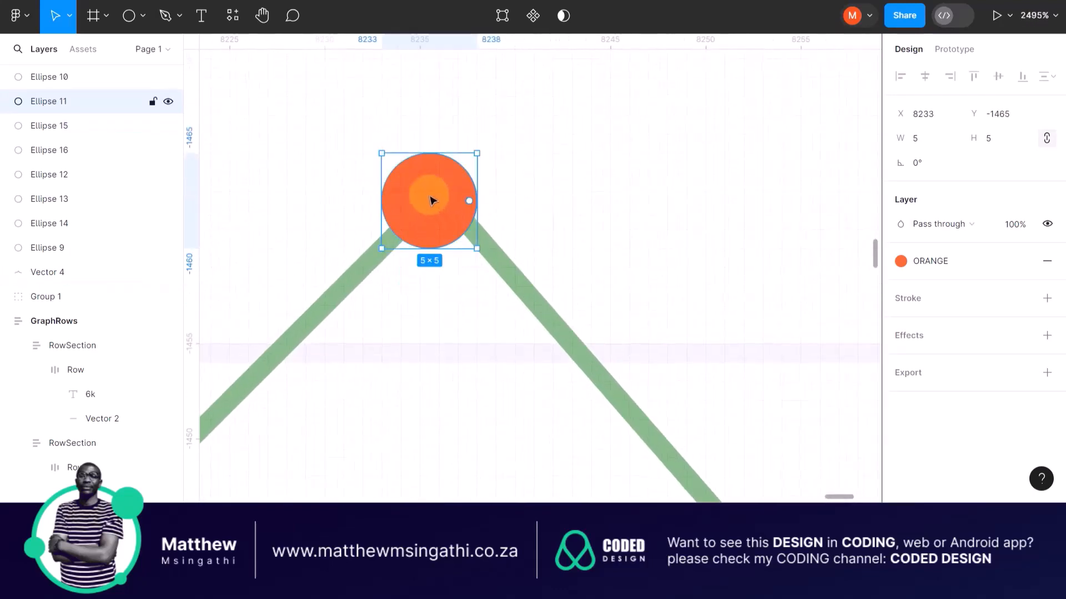
Step: Group the green line below the chart together with all of its circle markers
scroll(427, 254, left, 4)
scroll(428, 254, down, 6)
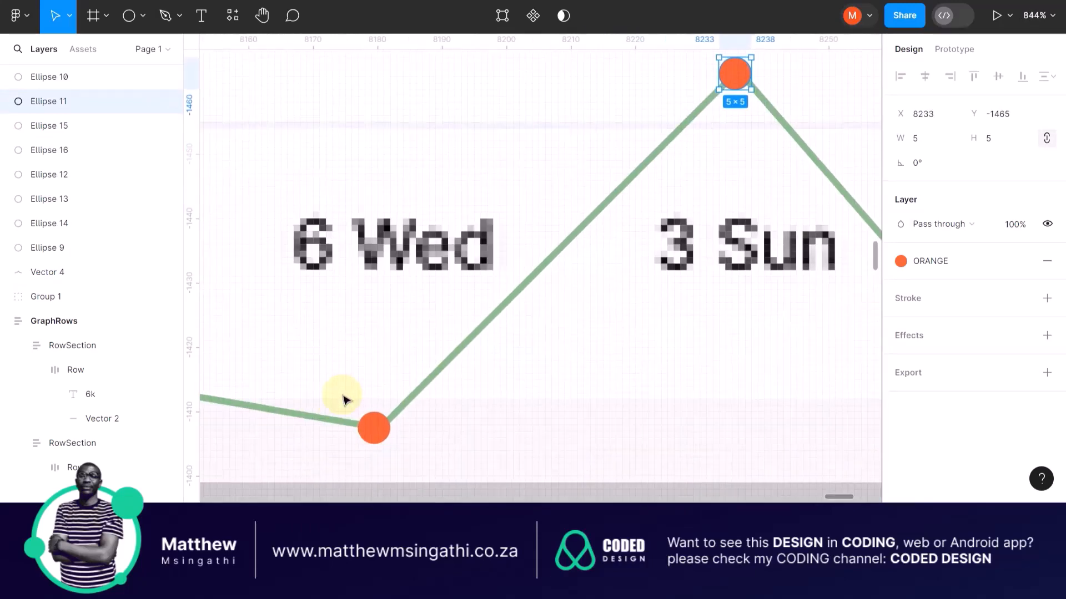
scroll(344, 400, left, 7)
scroll(344, 400, down, 1)
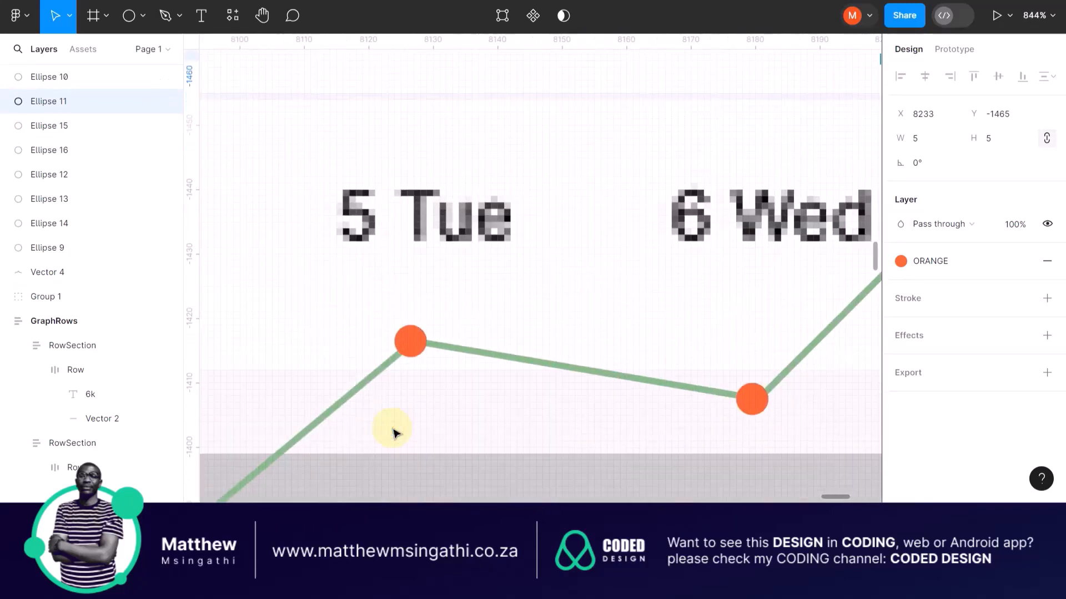
scroll(391, 432, left, 6)
scroll(391, 432, down, 4)
scroll(360, 320, down, 6)
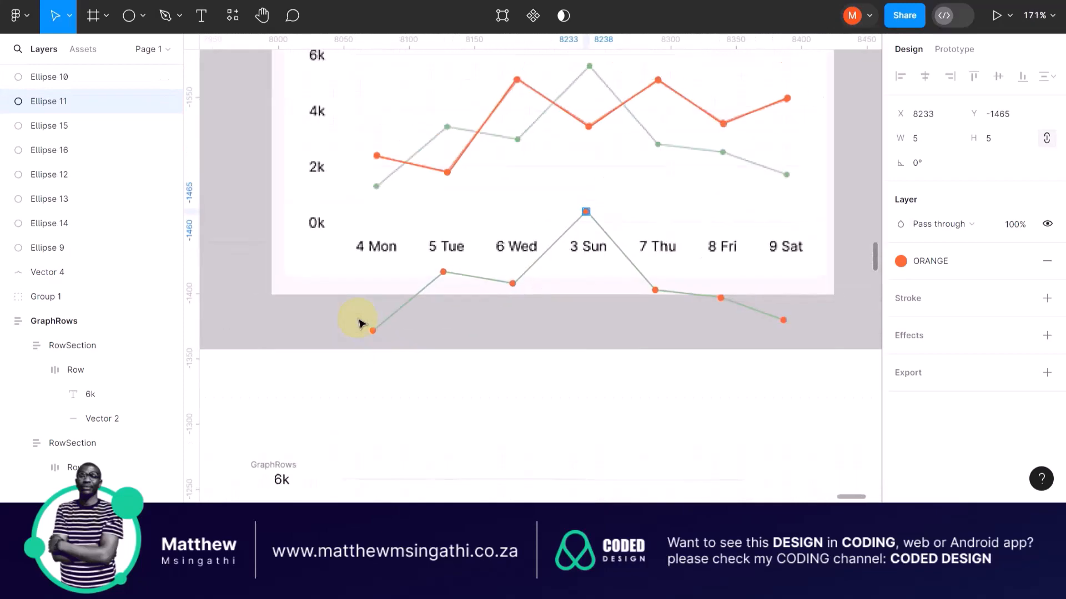
scroll(360, 322, down, 2)
drag(256, 233, 742, 351)
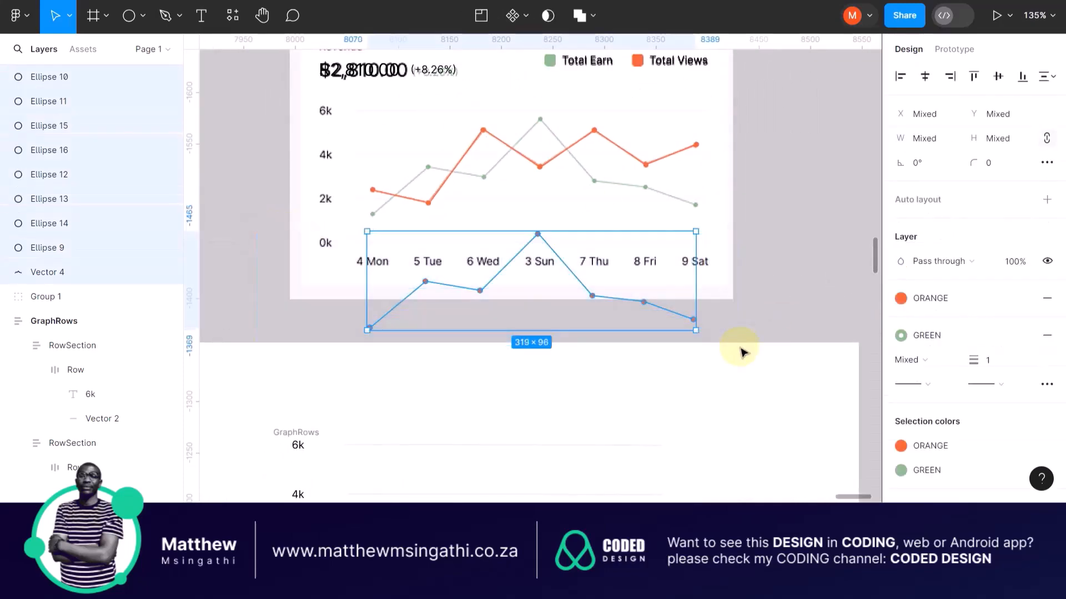
key(ctrl+g)
Step: Try to place the green line group over the reference chart at about X 8072, Y -1575 and send it to the back
scroll(497, 212, up, 5)
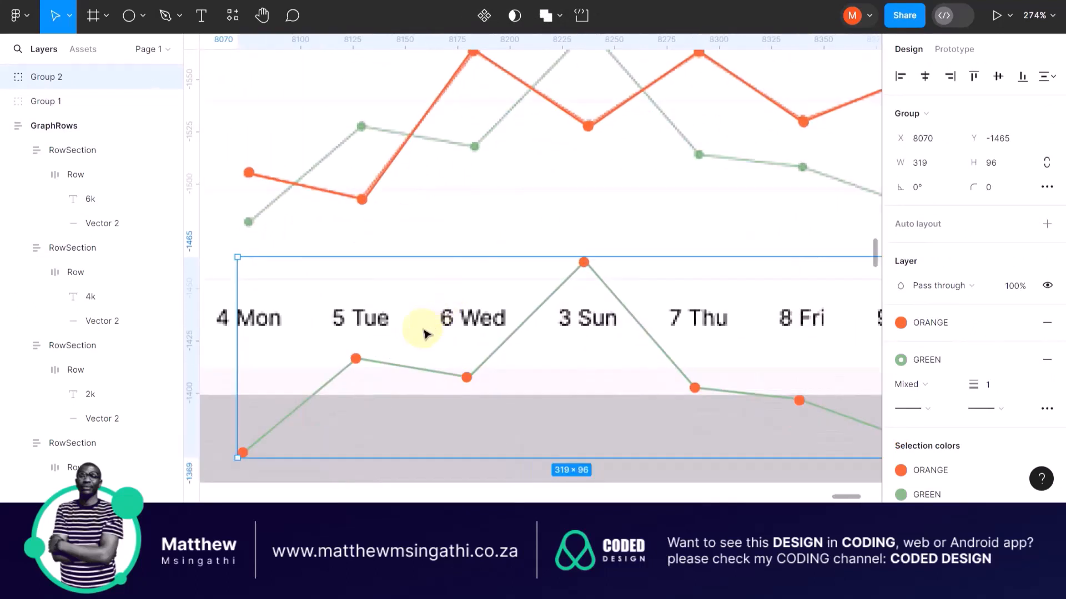
drag(391, 371, 395, 141)
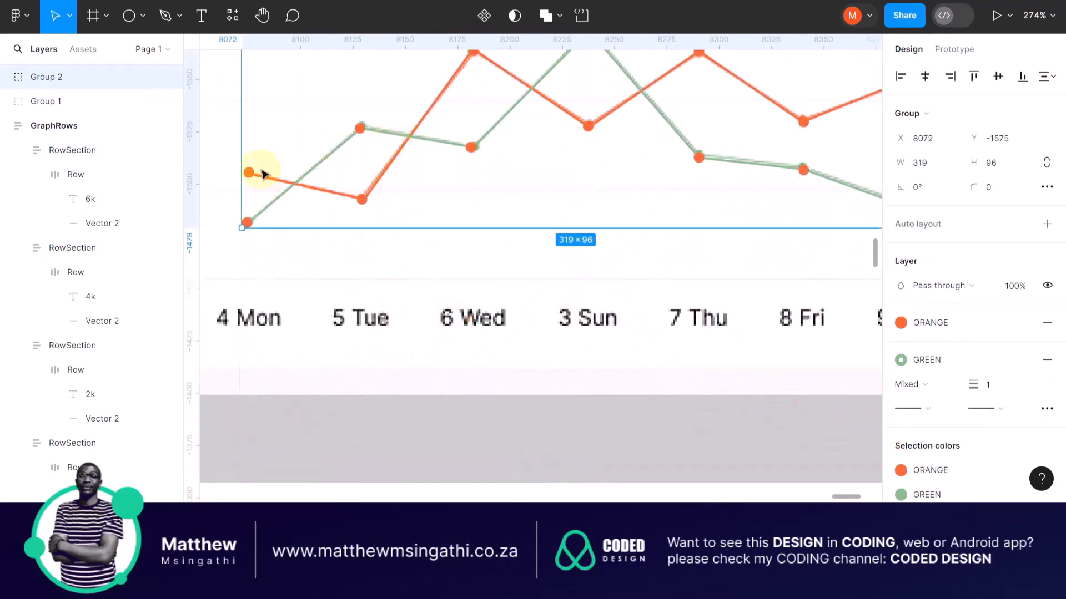
scroll(258, 173, up, 7)
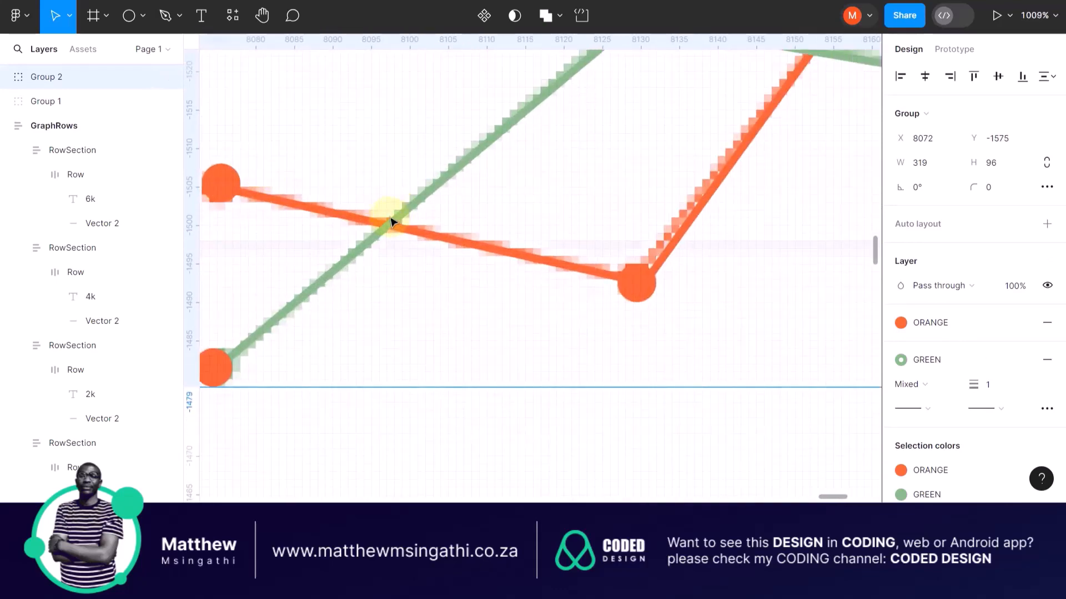
key(bracketleft)
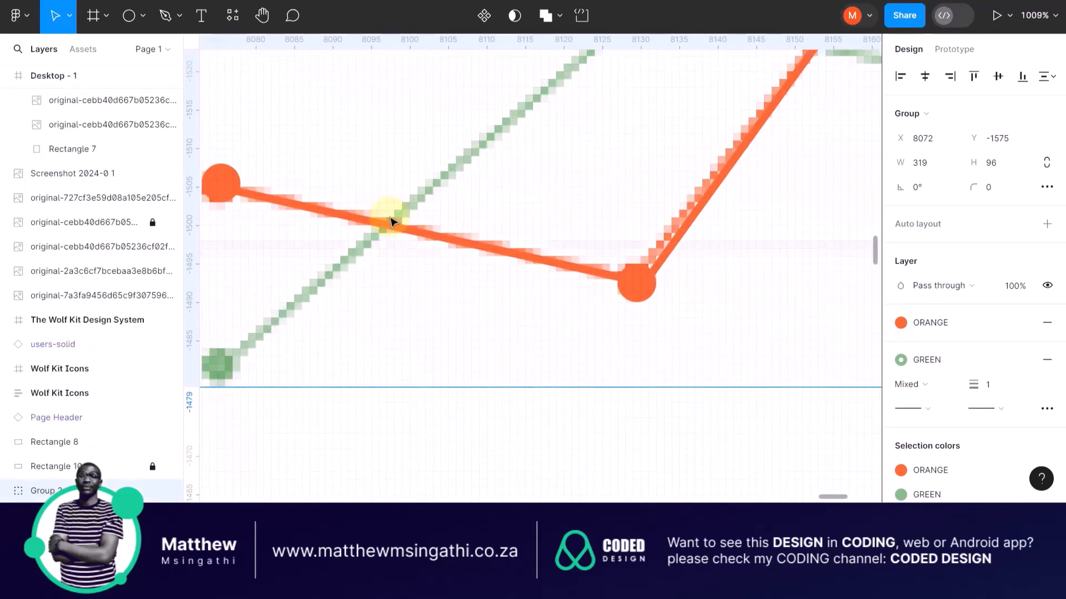
scroll(391, 221, down, 10)
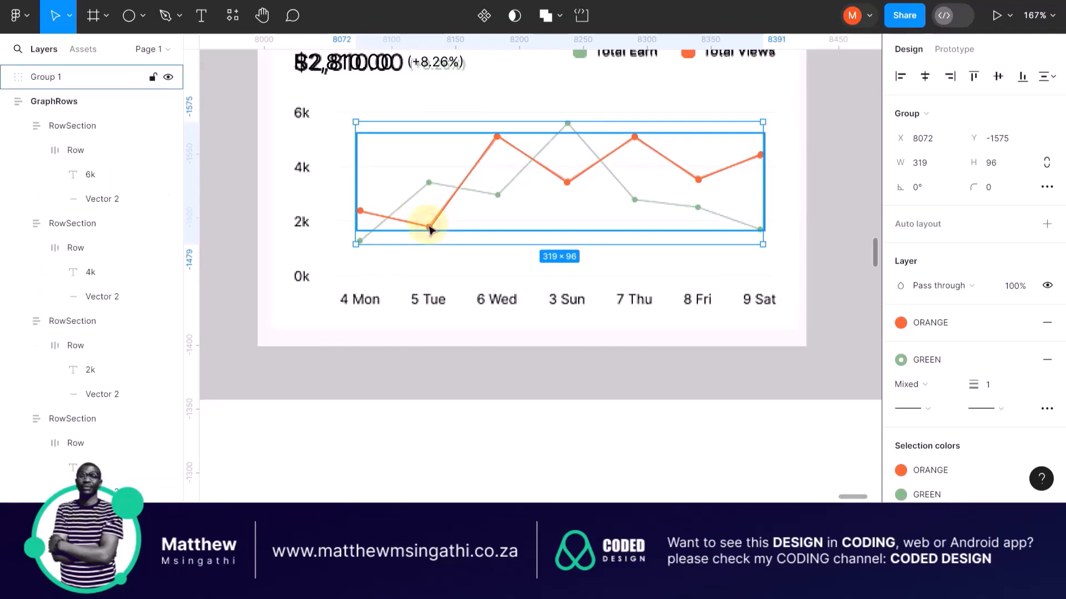
key([)
click(429, 228)
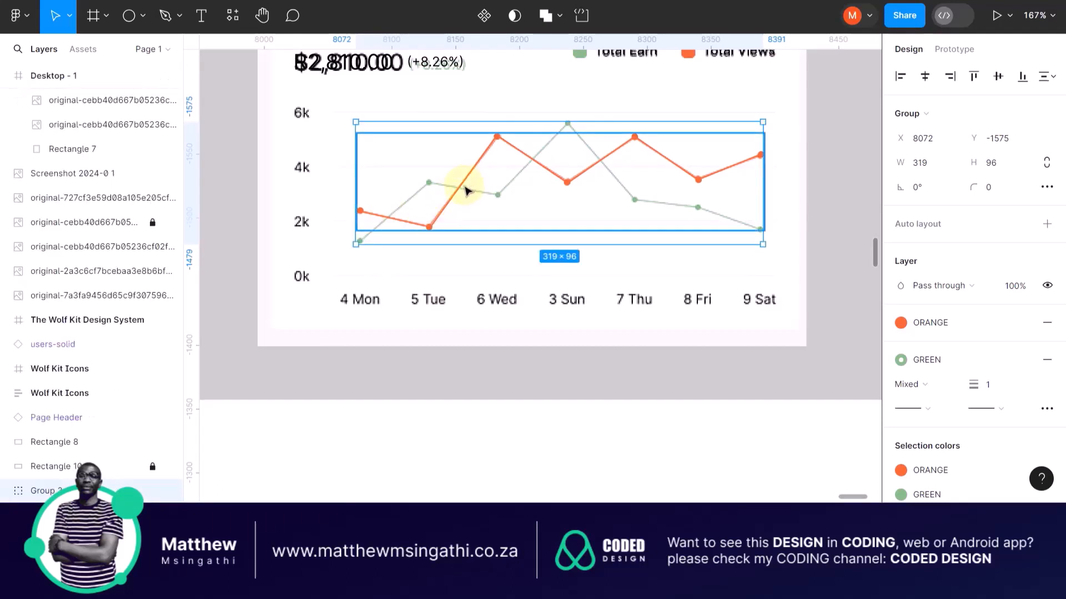
Step: Undo the green line group's send-to-back and its move onto the reference chart
drag(466, 186, 454, 402)
key(ctrl+z)
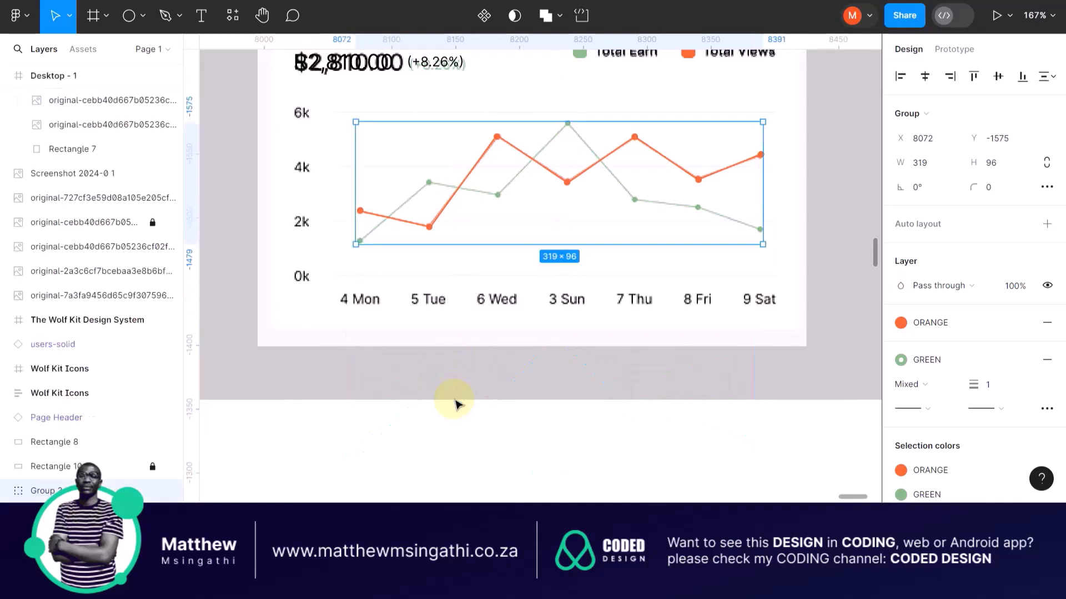
key(ctrl+z)
key(ctrl+z)
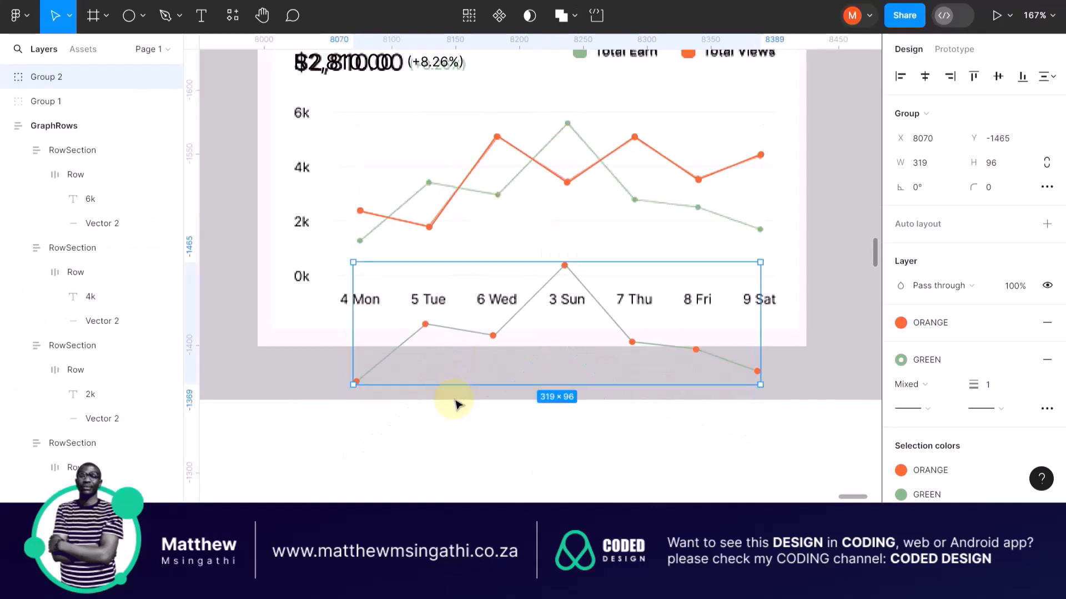
scroll(416, 267, up, 4)
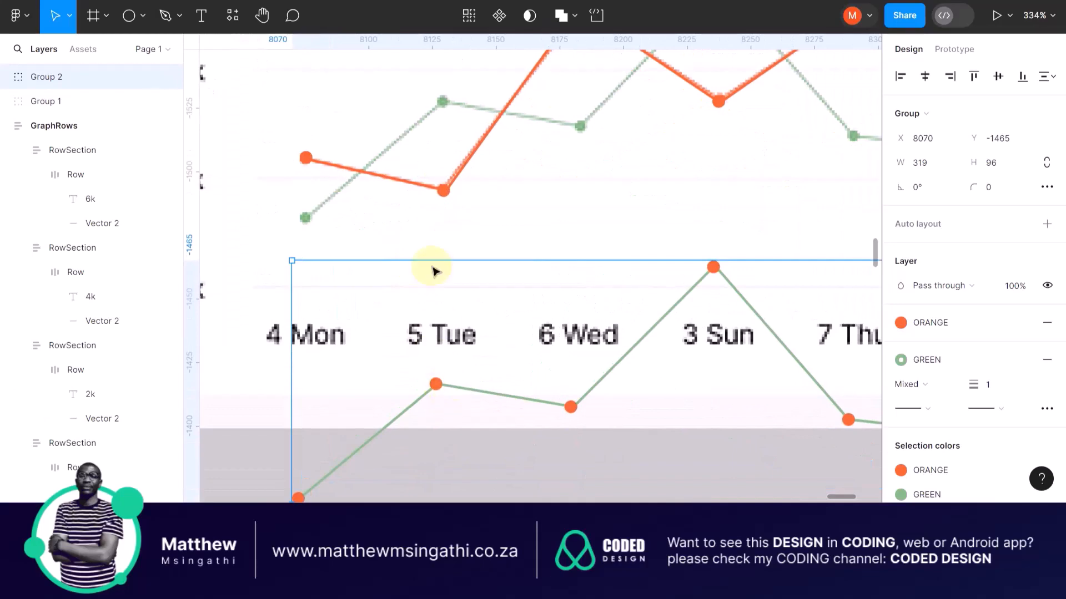
scroll(382, 179, up, 5)
click(369, 186)
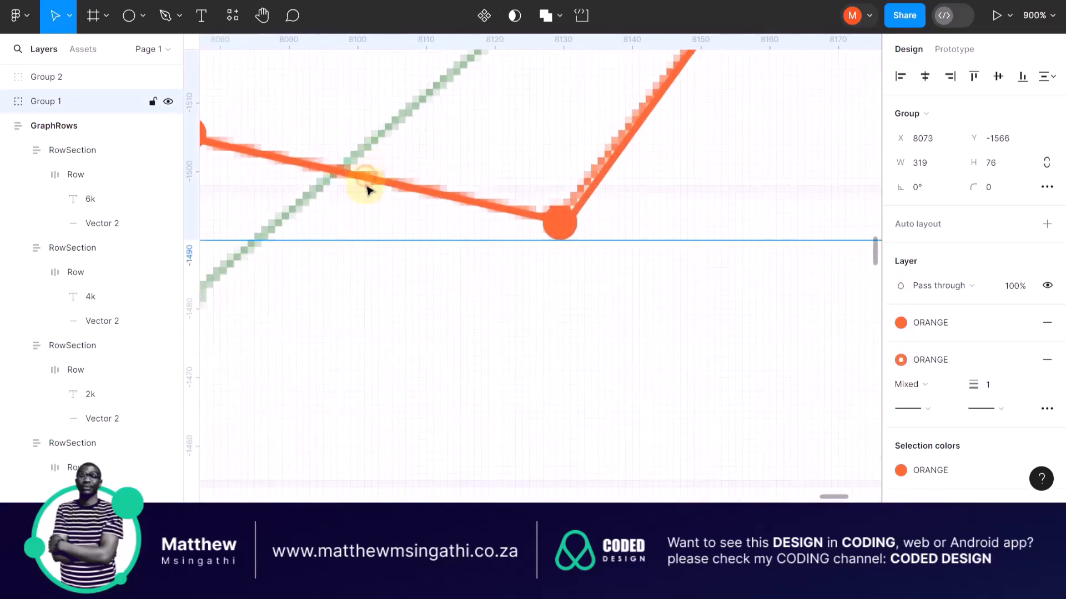
drag(369, 186, 369, 211)
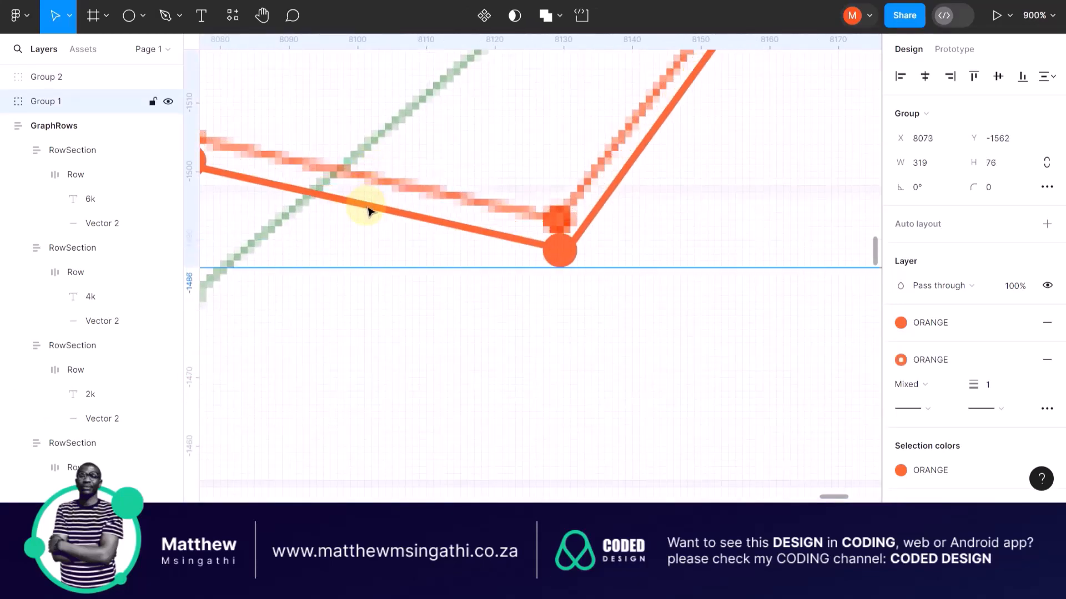
key(ctrl+z)
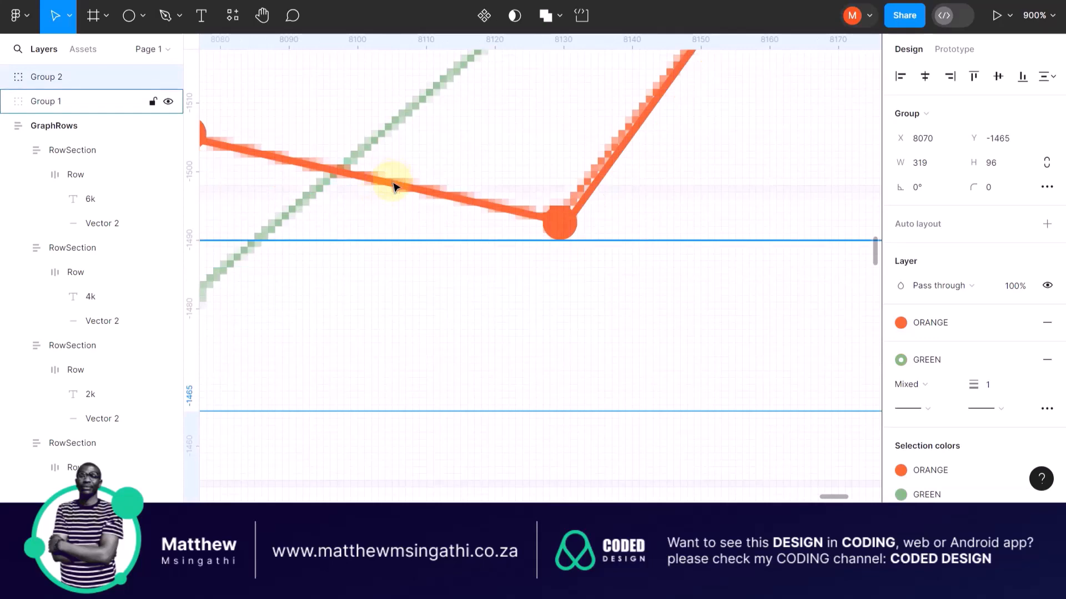
Step: Move the green line group up onto the chart, slightly offset from the reference green line, at about X 8062, Y -1556
scroll(393, 186, down, 5)
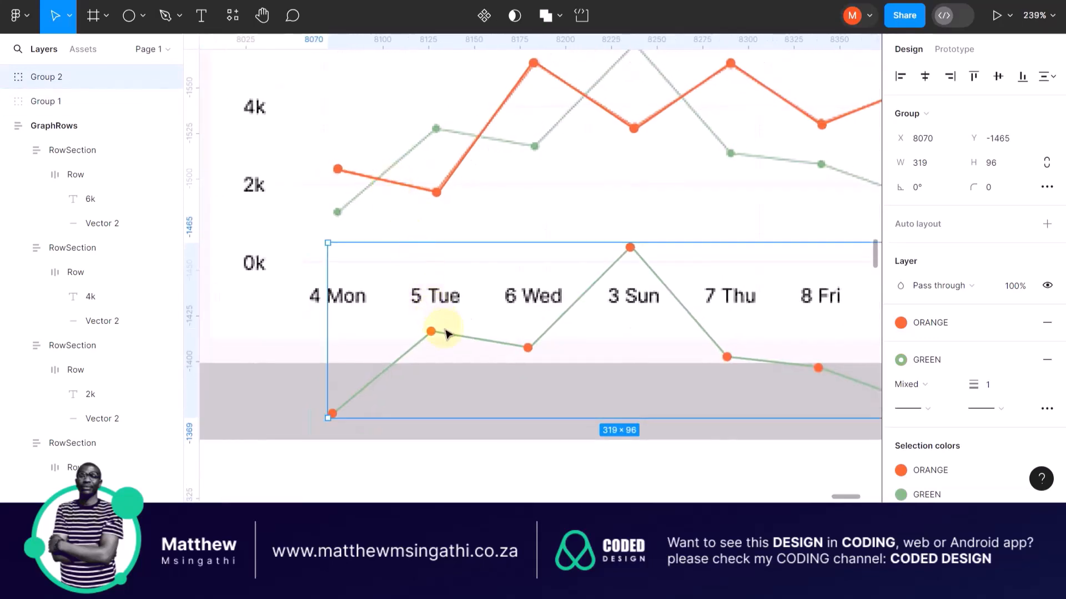
drag(448, 336, 404, 205)
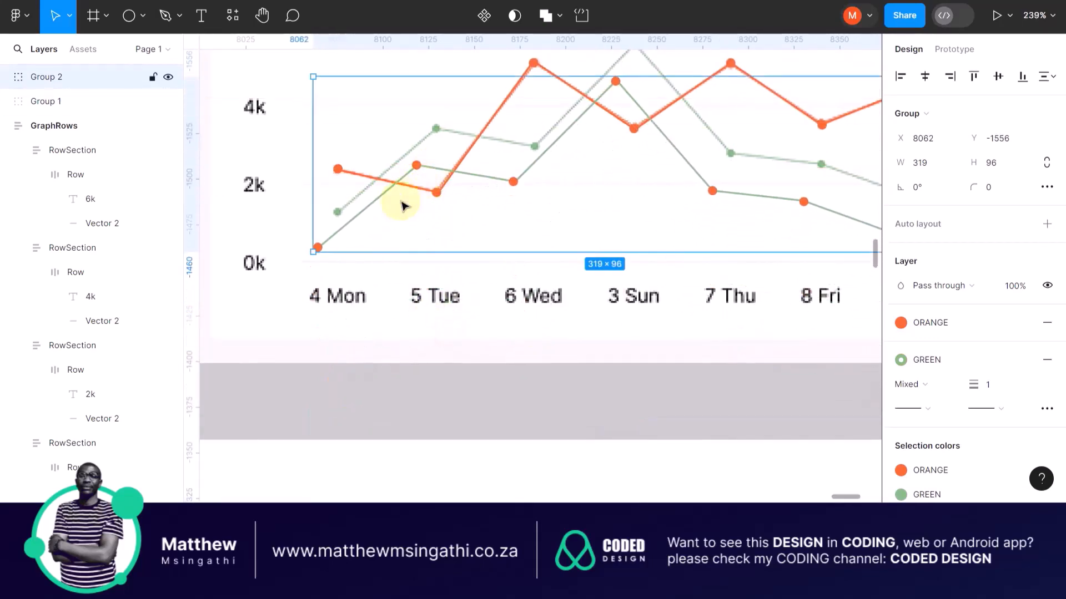
scroll(402, 207, up, 3)
scroll(397, 163, up, 2)
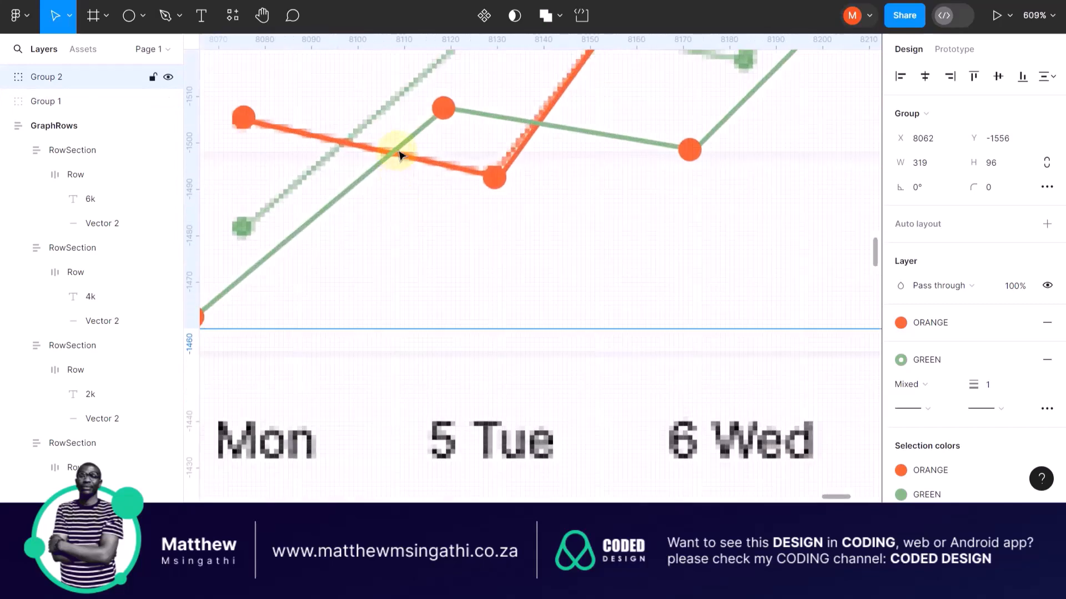
scroll(404, 160, down, 1)
scroll(404, 159, up, 2)
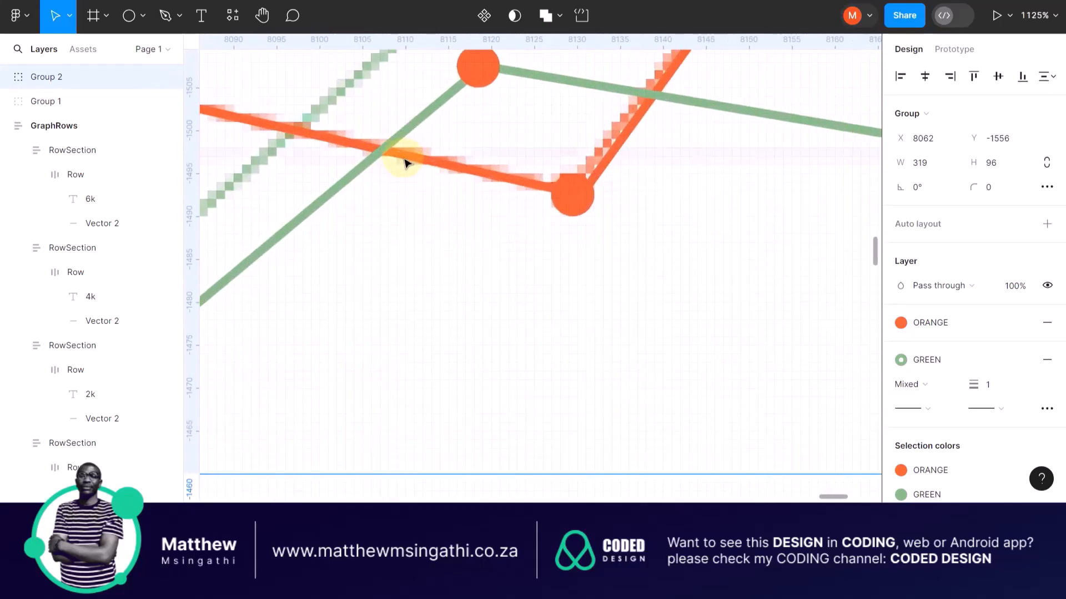
scroll(425, 188, down, 3)
click(394, 294)
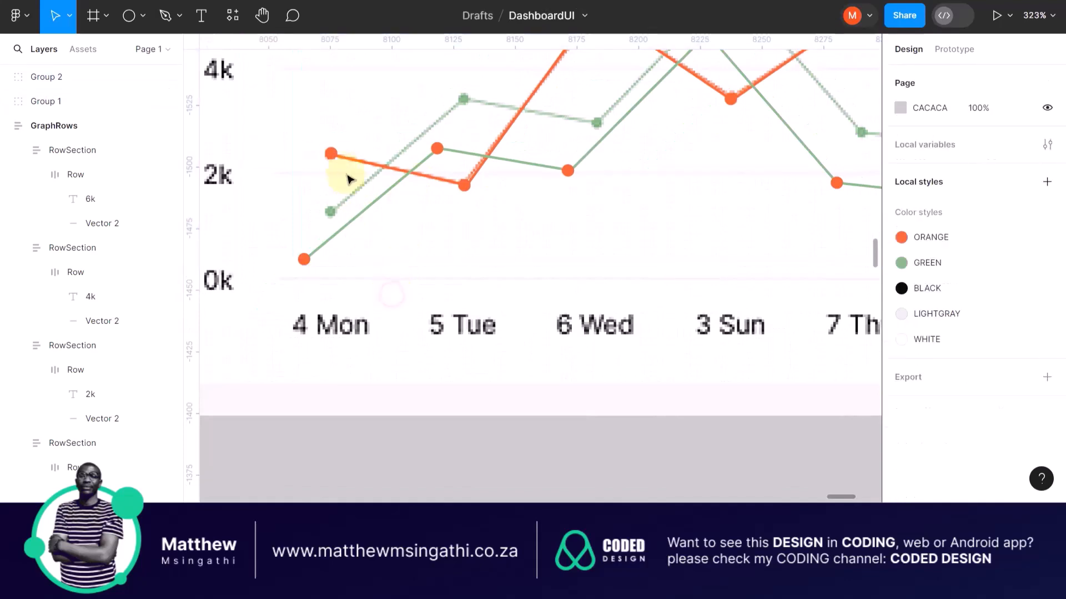
Step: Bring the orange line group to the front and align the green line group over its reference line at X 8073, Y -1575
click(333, 156)
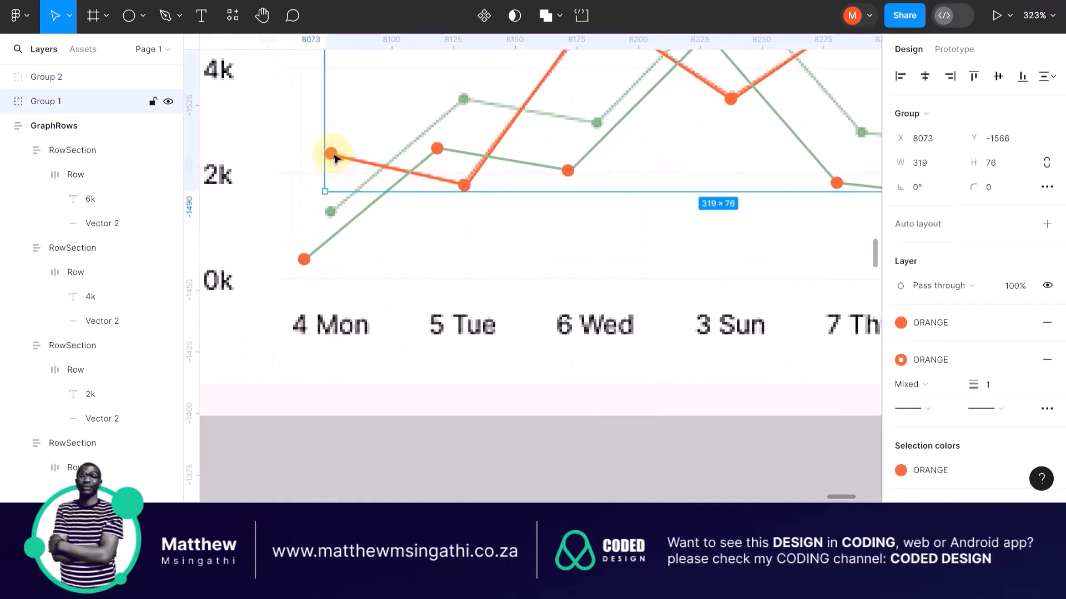
right_click(333, 157)
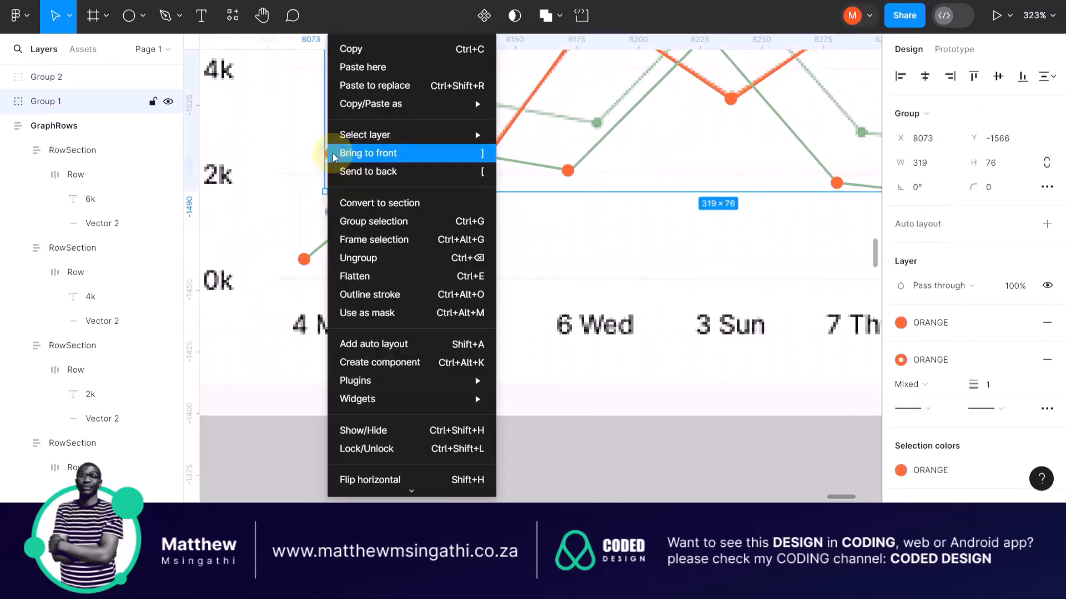
click(384, 159)
scroll(387, 179, up, 5)
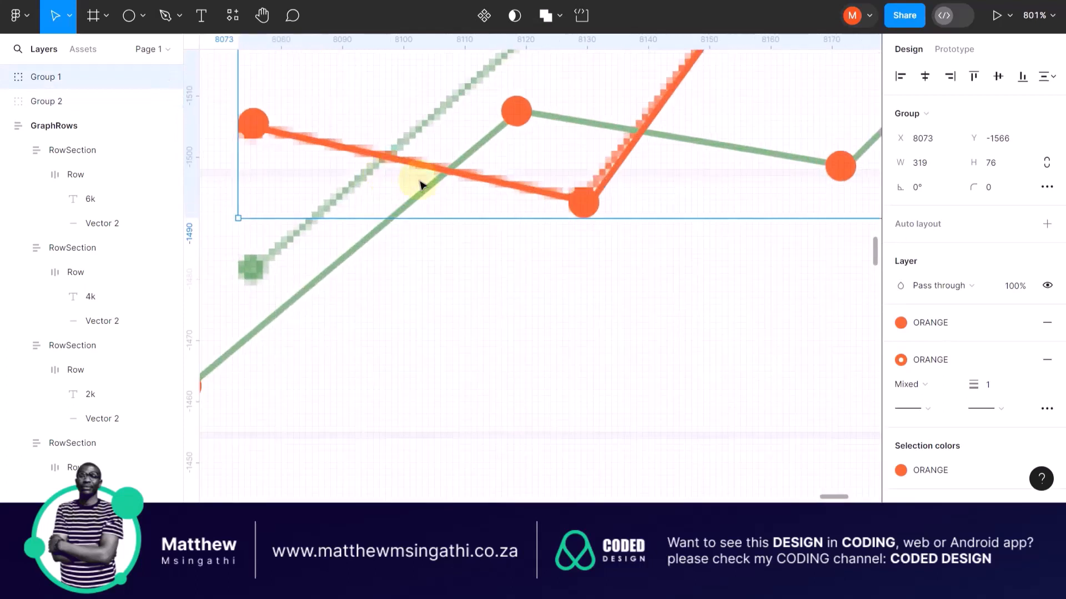
drag(302, 292, 369, 178)
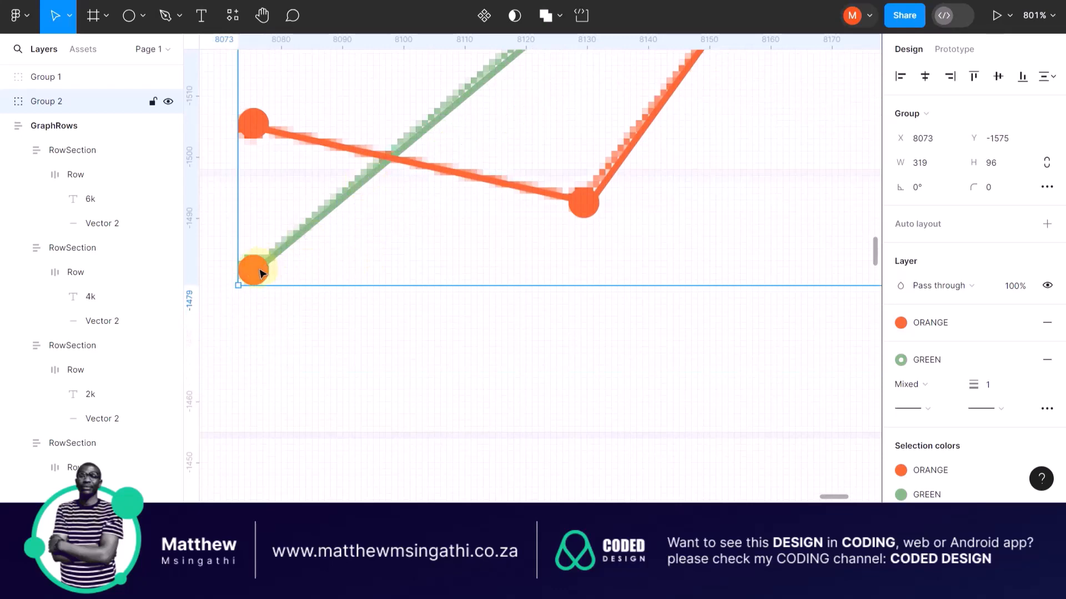
Step: Apply the GREEN colour style to the fills of the green line's 4 Mon and 5 Tue circles
double_click(260, 273)
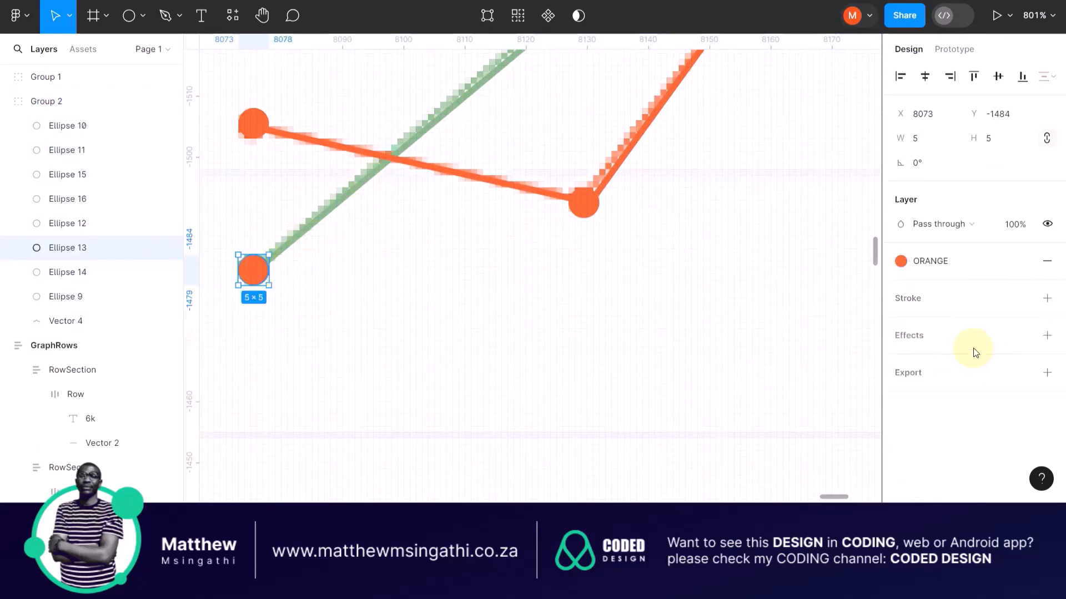
click(900, 261)
click(717, 386)
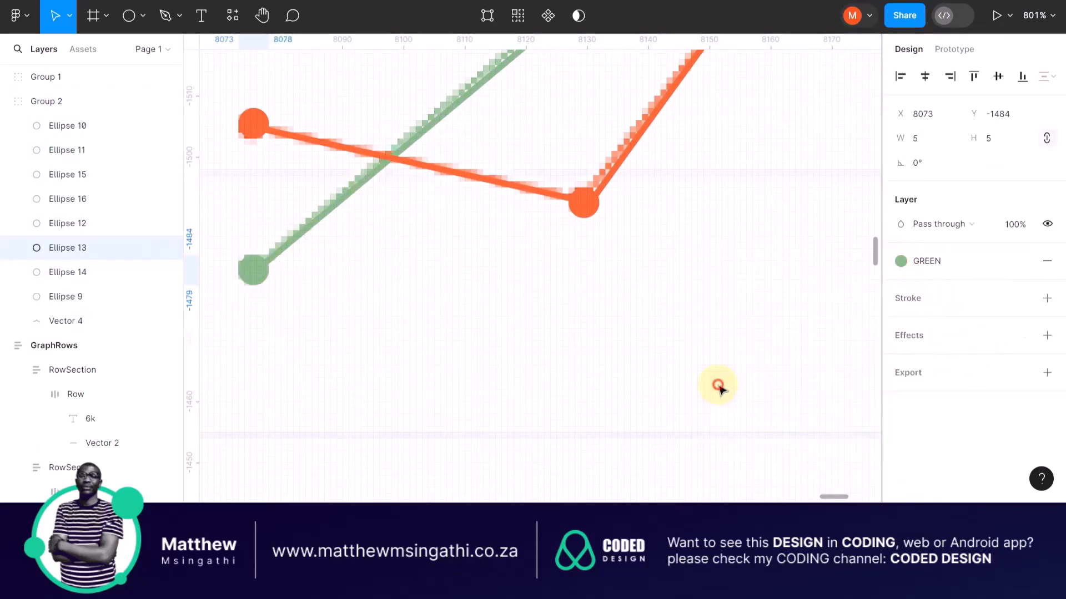
key(shift+1)
scroll(435, 286, up, 5)
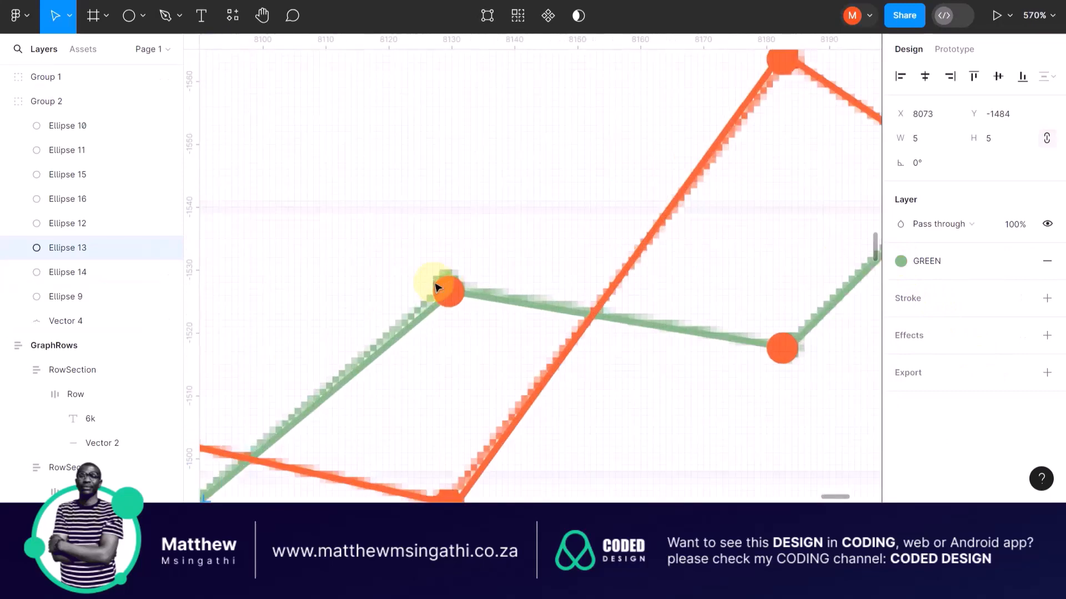
click(445, 291)
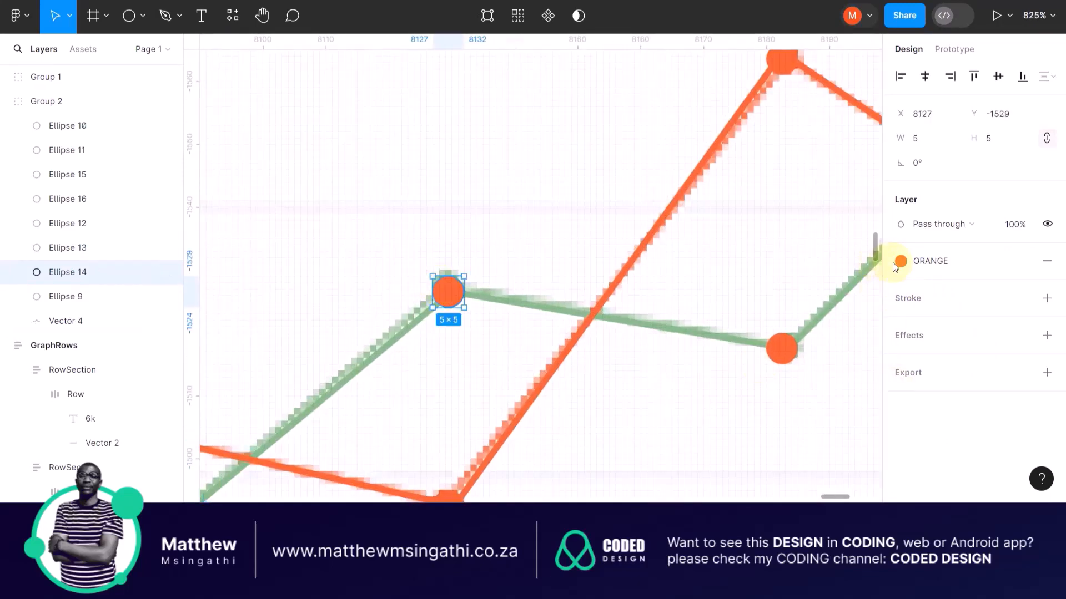
click(899, 262)
click(721, 385)
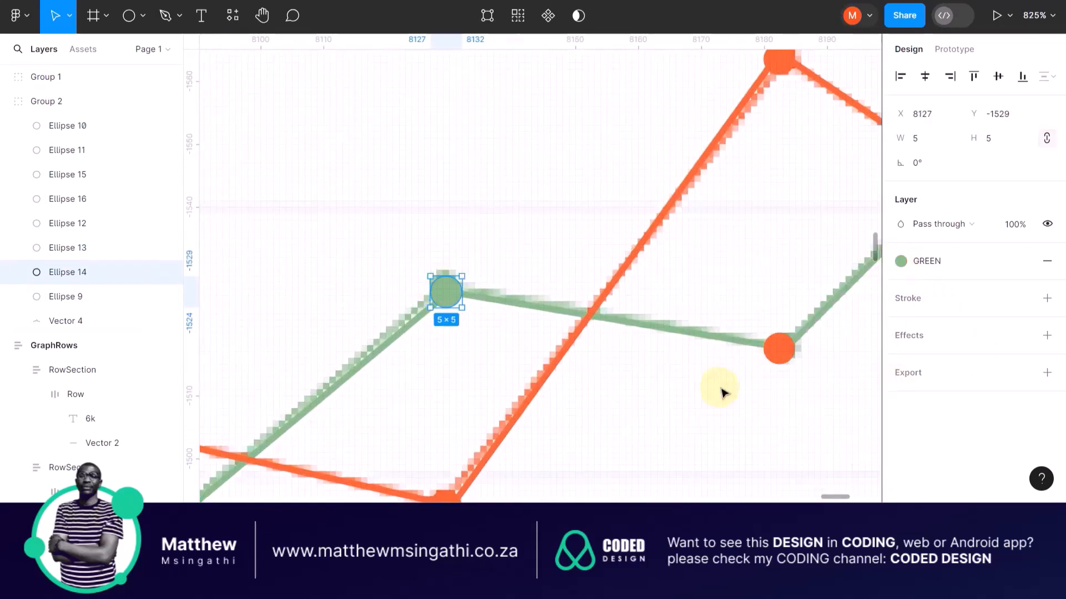
Step: Apply the GREEN colour style to the fills of the green line's 6 Wed and 3 Sun circles
scroll(720, 393, right, 5)
click(480, 349)
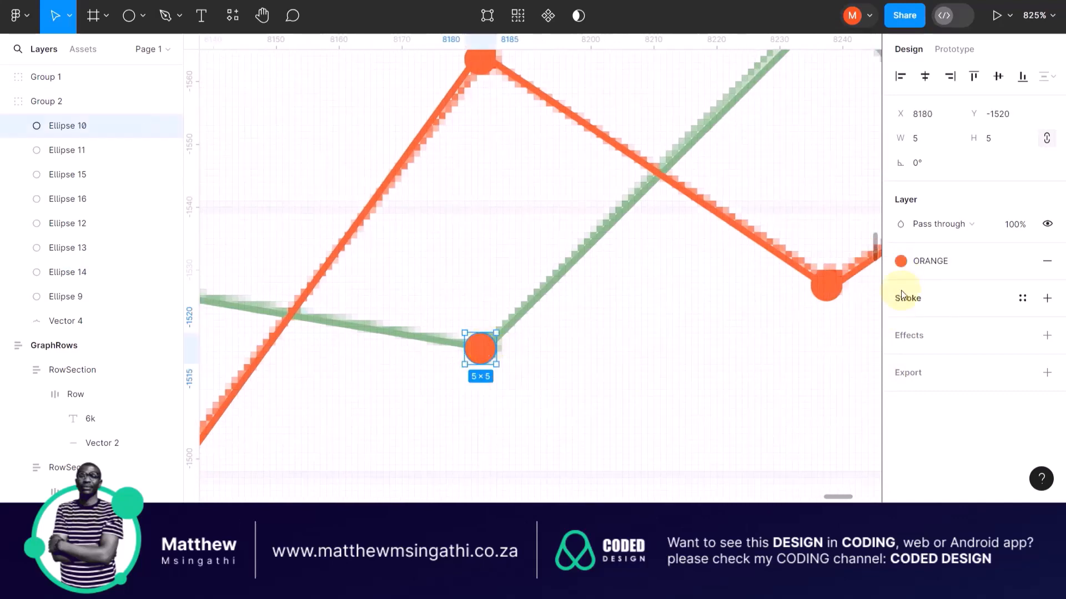
click(900, 262)
click(719, 385)
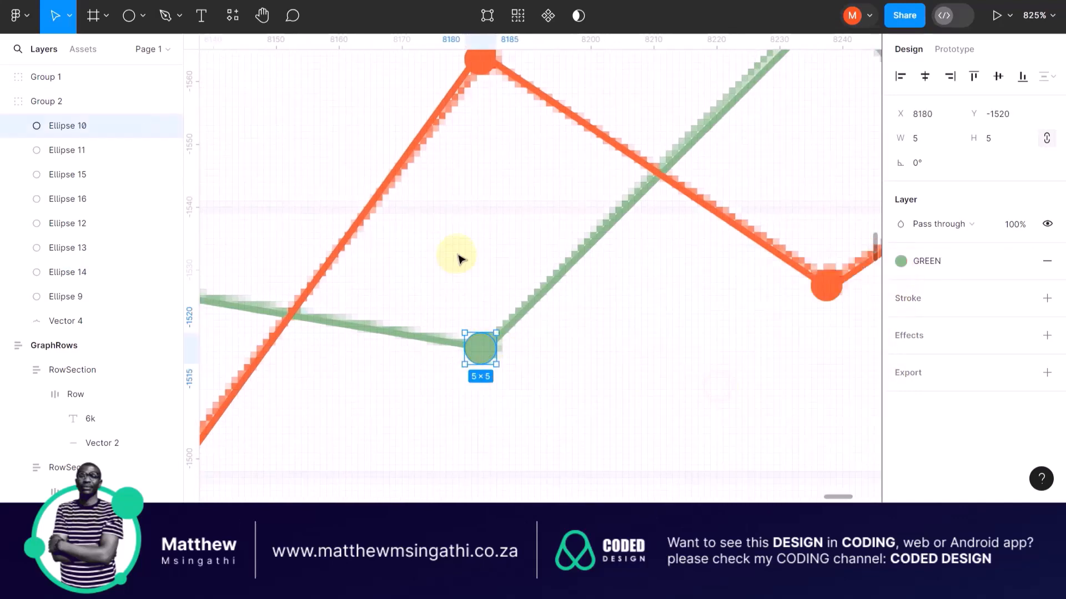
scroll(458, 256, right, 5)
scroll(460, 257, up, 3)
click(550, 153)
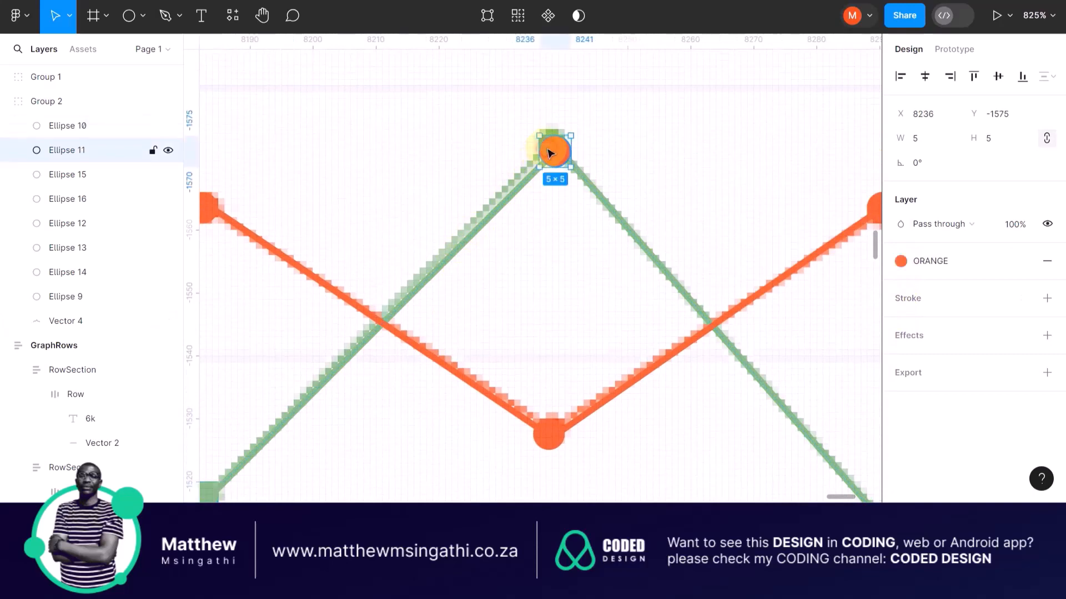
click(900, 262)
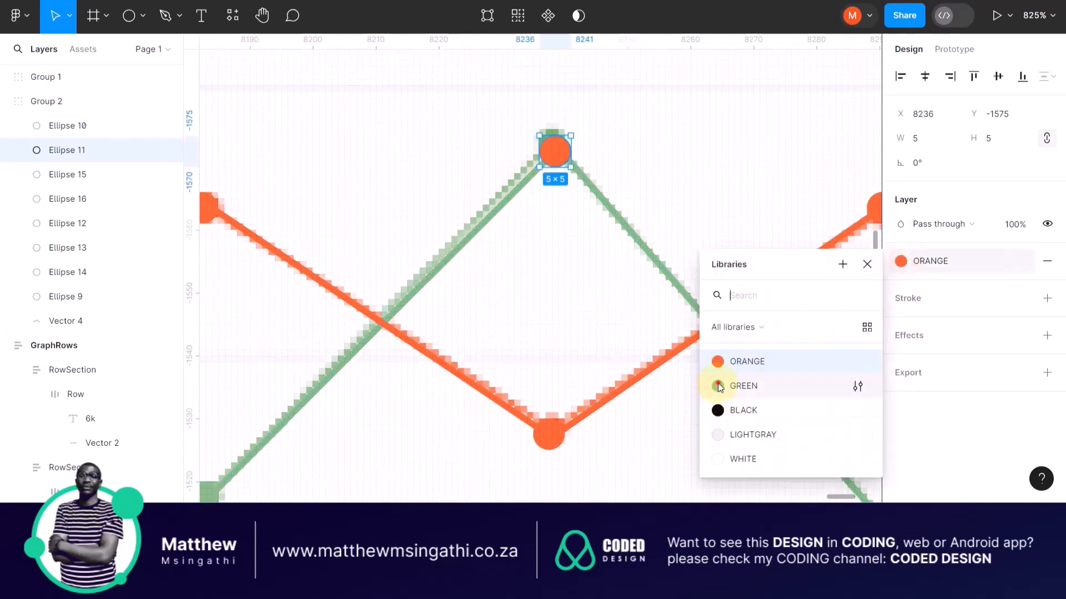
click(718, 386)
scroll(530, 276, right, 5)
scroll(516, 332, down, 4)
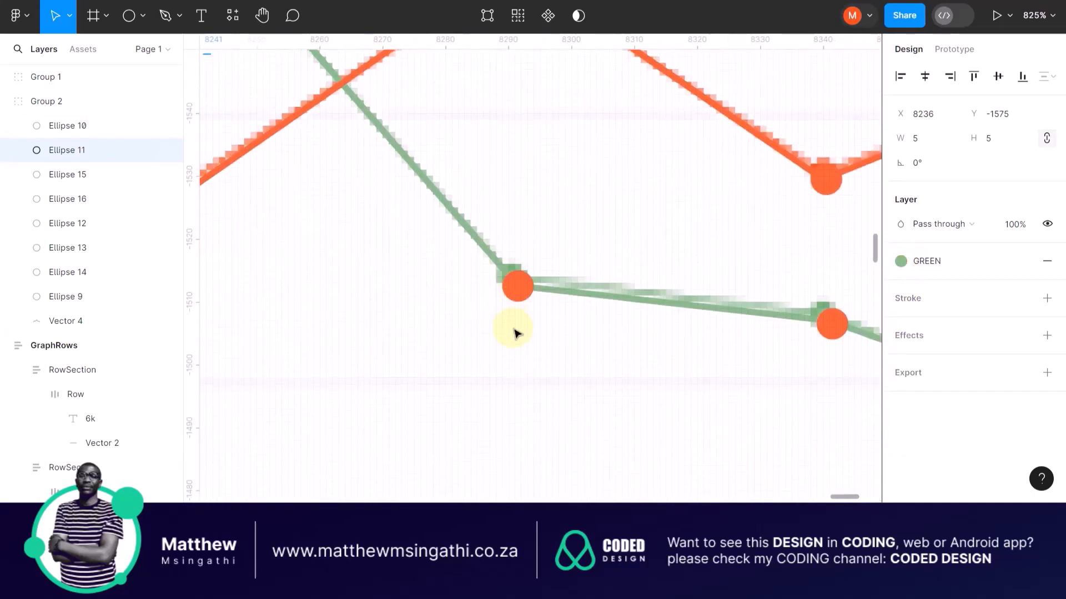
Step: Apply the GREEN colour style to the fills of the green line's 7 Thu, 8 Fri and 9 Sat circles
click(517, 286)
click(901, 259)
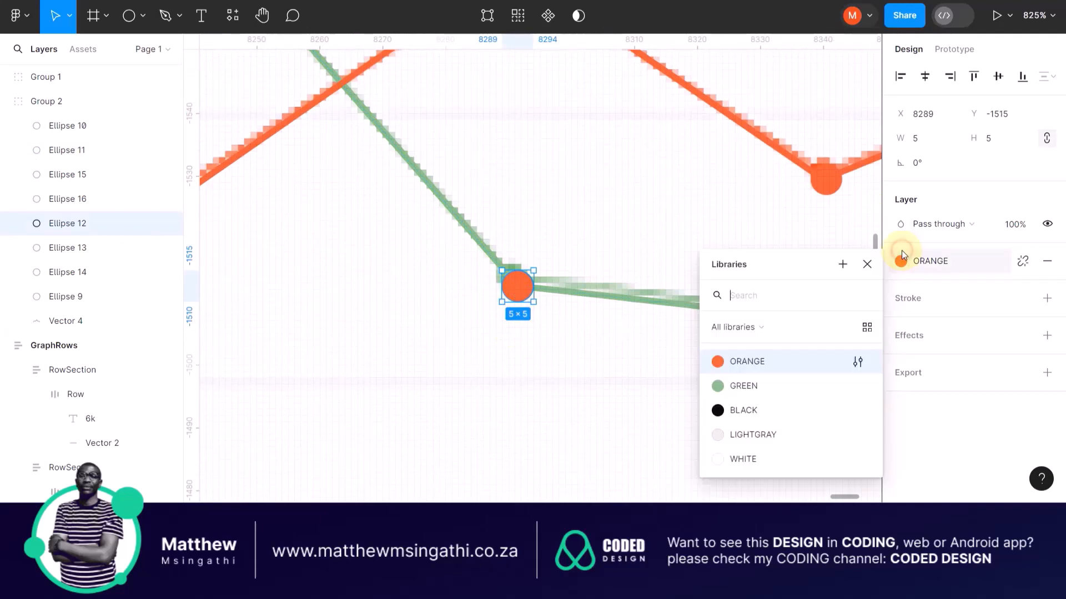
click(717, 386)
scroll(631, 328, right, 5)
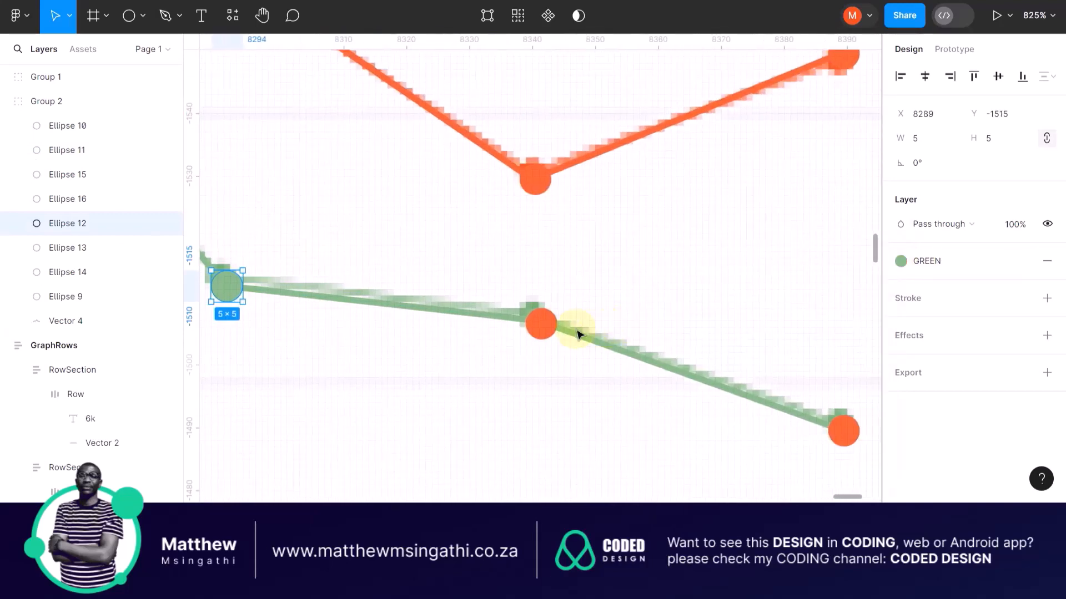
click(541, 324)
click(901, 261)
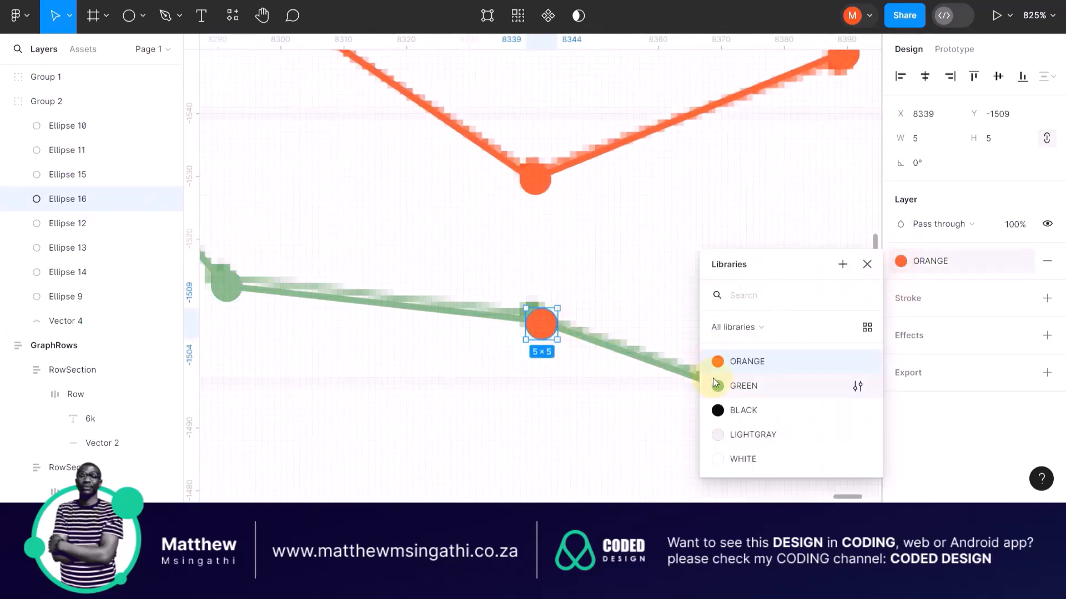
click(718, 386)
scroll(723, 392, right, 4)
click(677, 431)
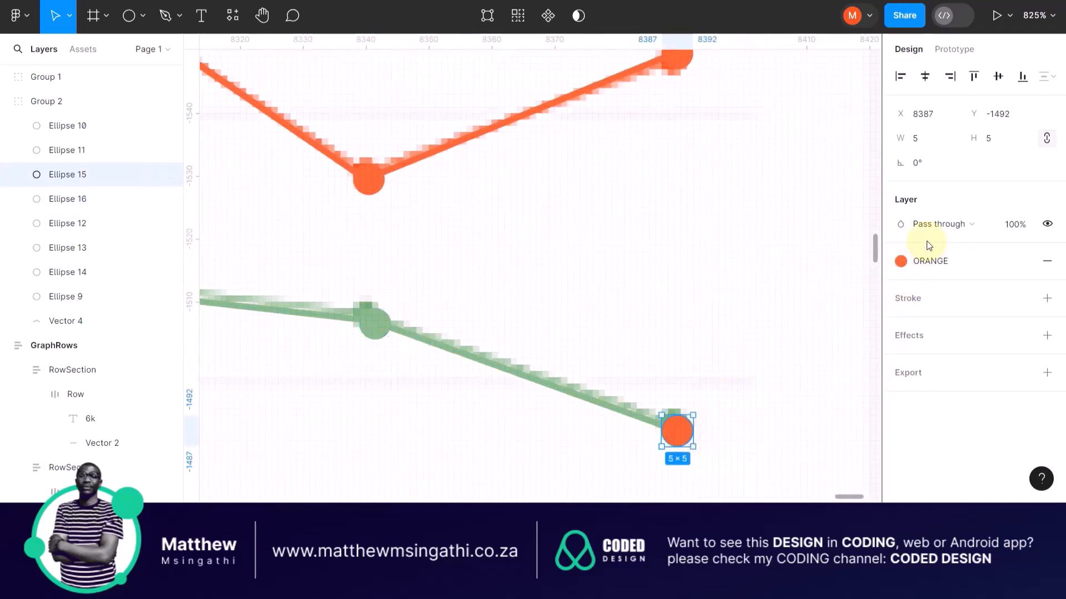
click(901, 261)
click(724, 383)
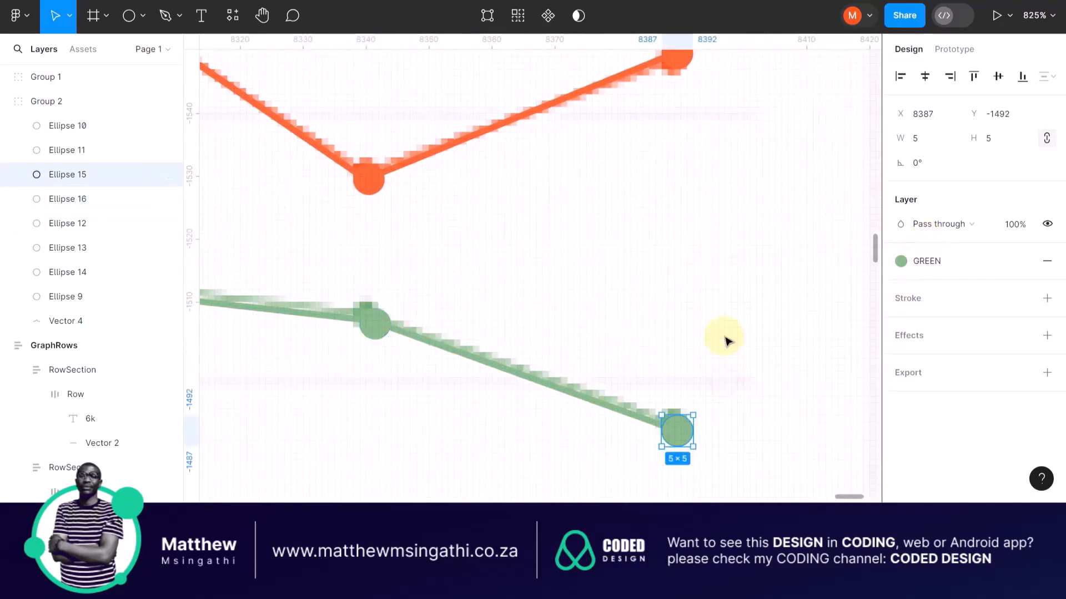
Step: Group the orange and green line groups on the reference chart into one group
scroll(724, 340, down, 5)
scroll(726, 340, down, 5)
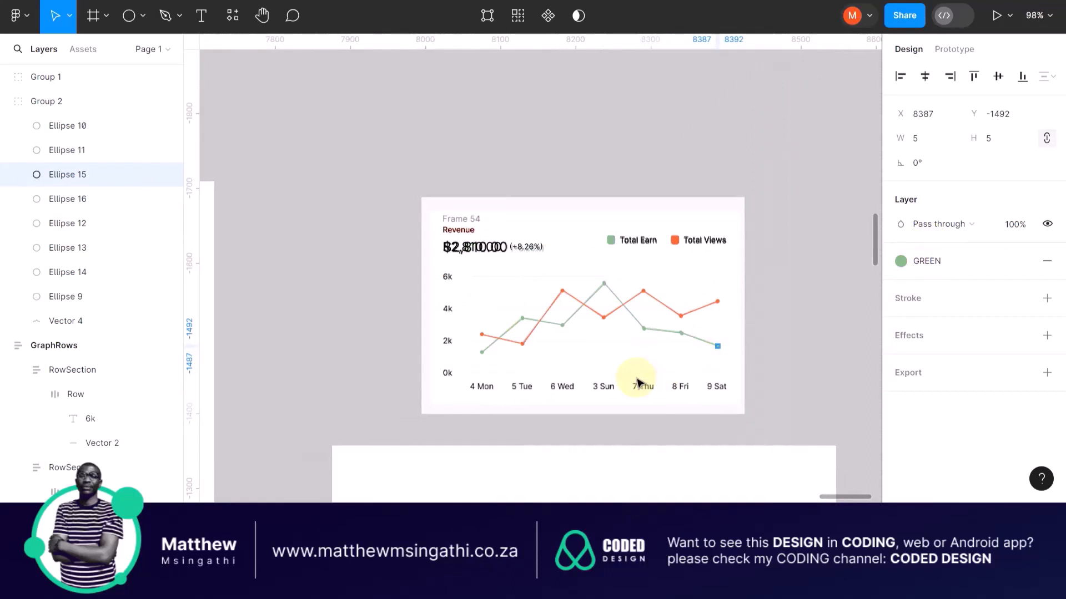
scroll(638, 382, up, 4)
drag(265, 151, 834, 353)
key(ctrl+g)
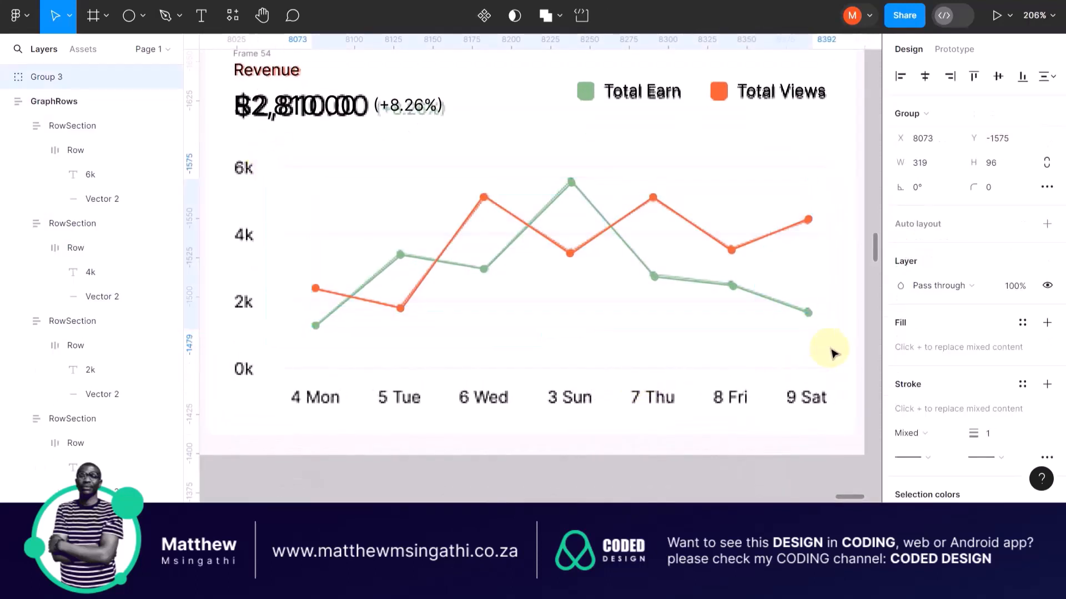
Step: Compare the combined line group's position on the reference chart with the GraphRows grid and the axis labels
scroll(706, 309, down, 5)
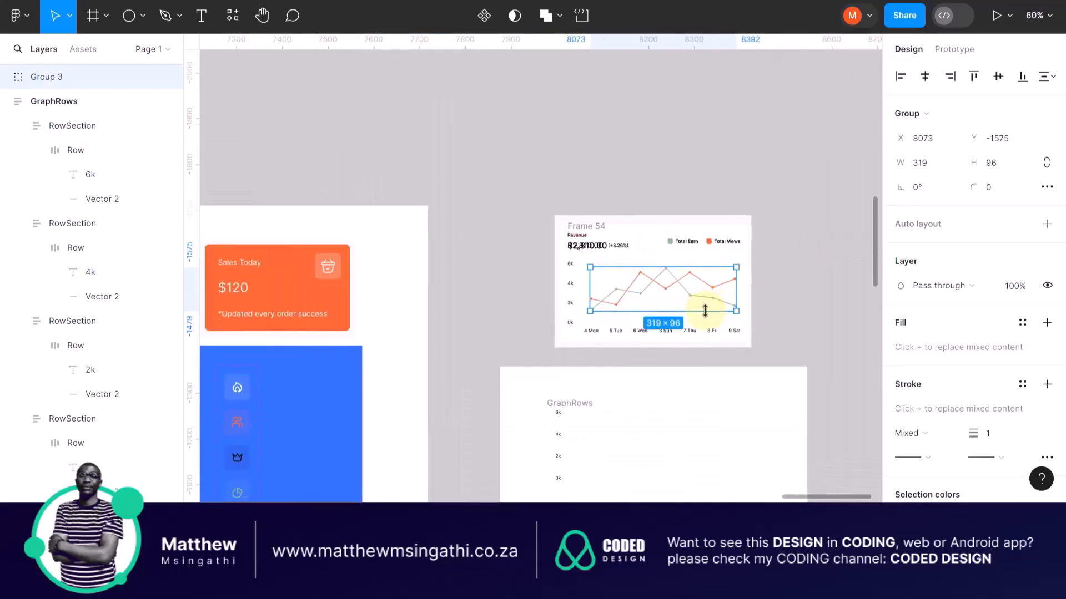
scroll(706, 315, down, 2)
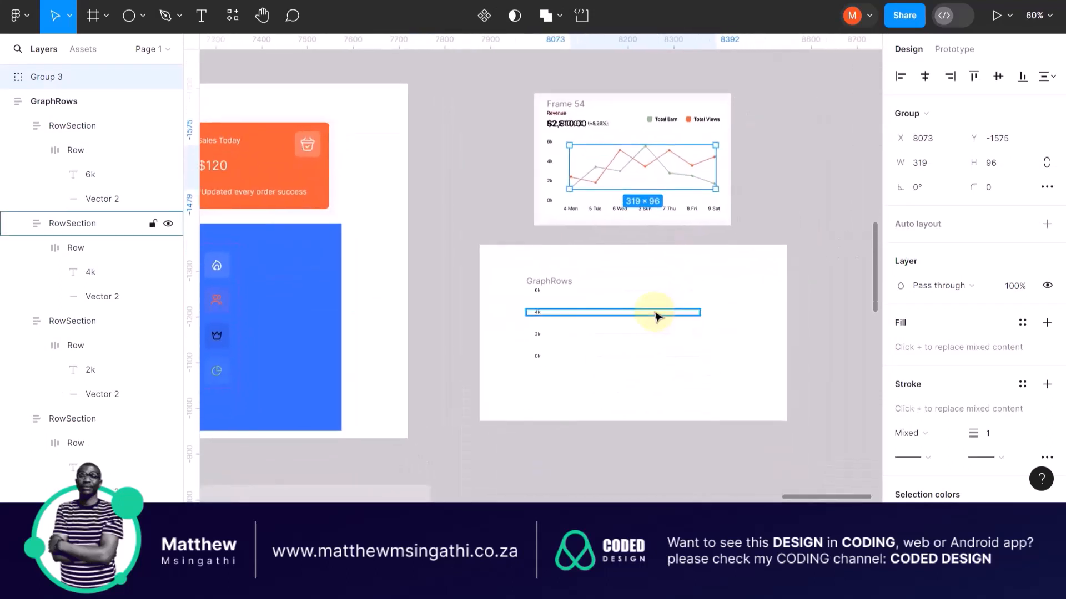
scroll(658, 316, down, 1)
scroll(658, 316, right, 1)
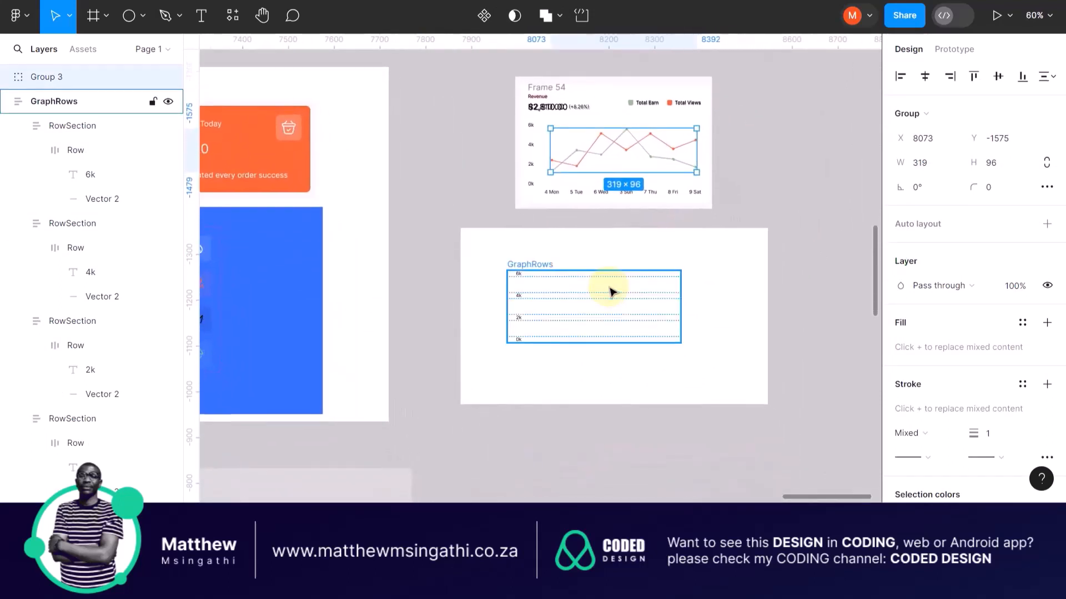
scroll(610, 292, right, 1)
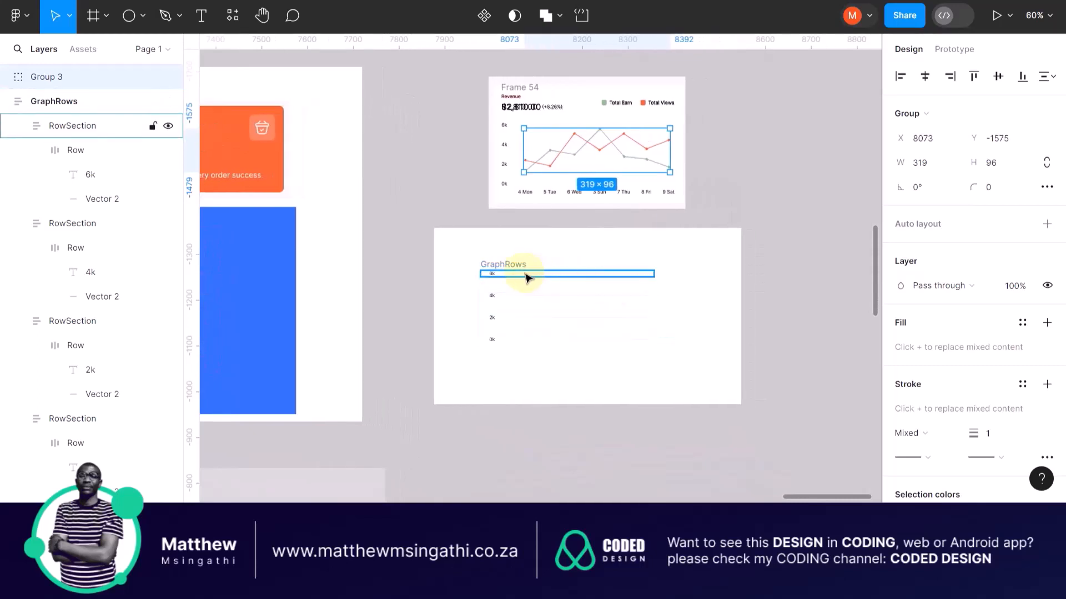
scroll(505, 262, up, 5)
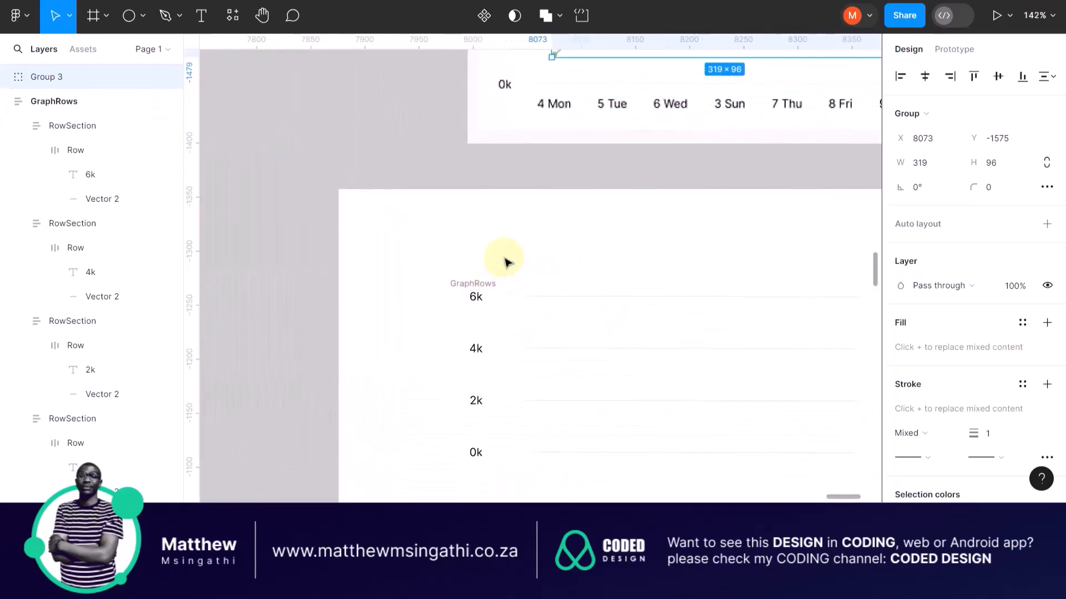
scroll(505, 262, down, 3)
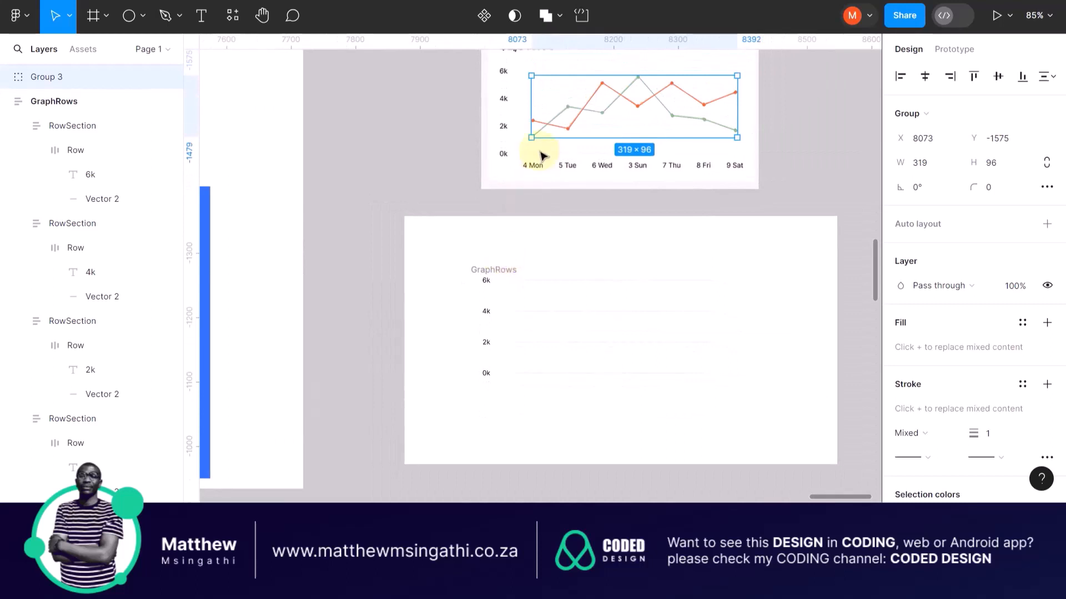
scroll(543, 157, up, 10)
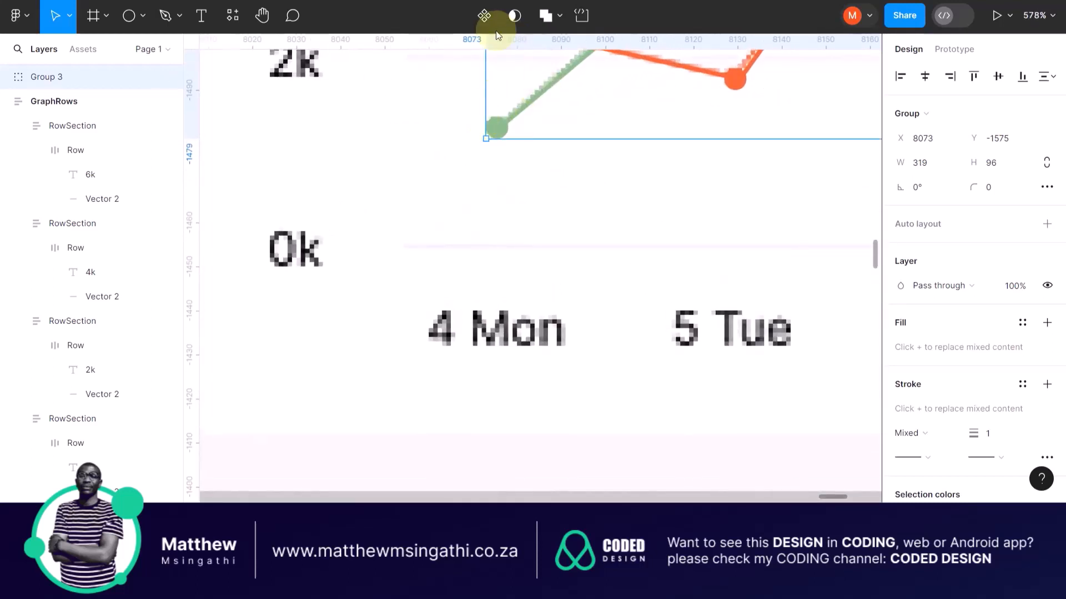
scroll(469, 165, down, 2)
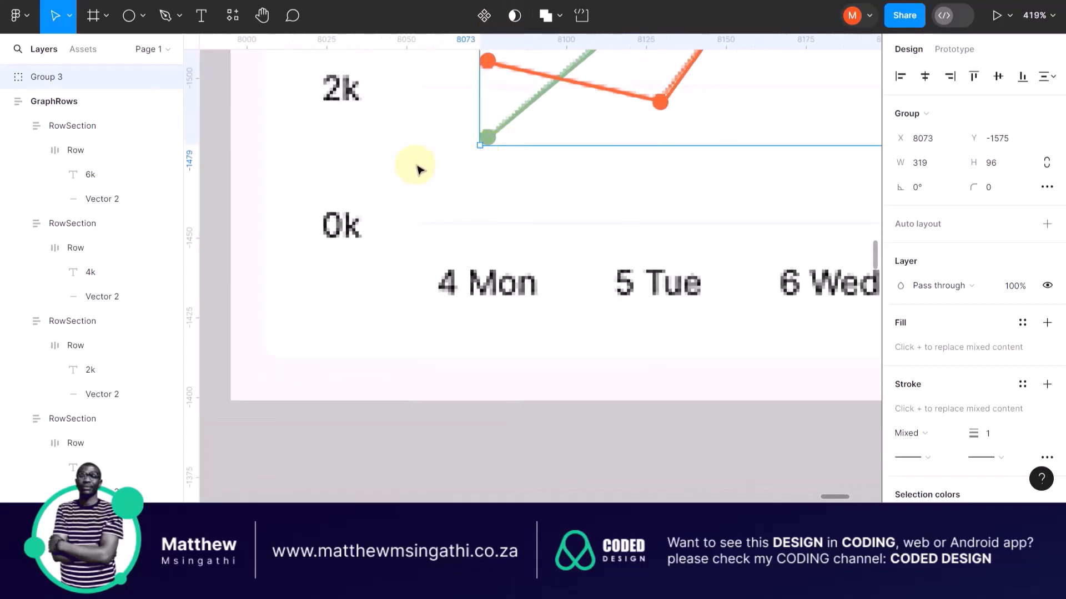
scroll(416, 166, down, 2)
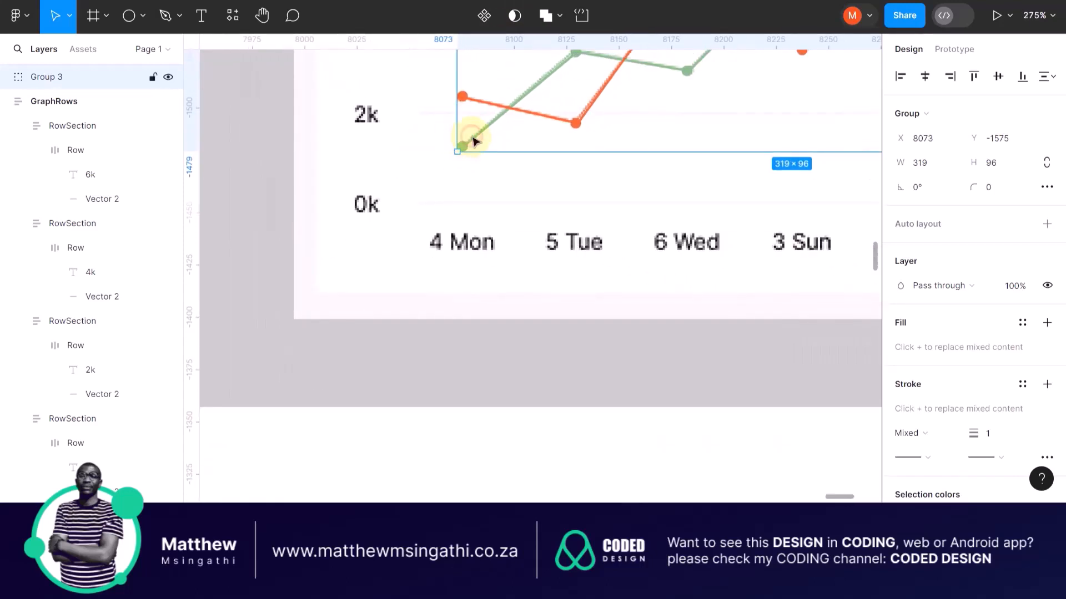
Step: Move the combined line group down, clear of the reference lines, to X 8080, Y -1533
drag(474, 142, 475, 162)
scroll(475, 162, down, 10)
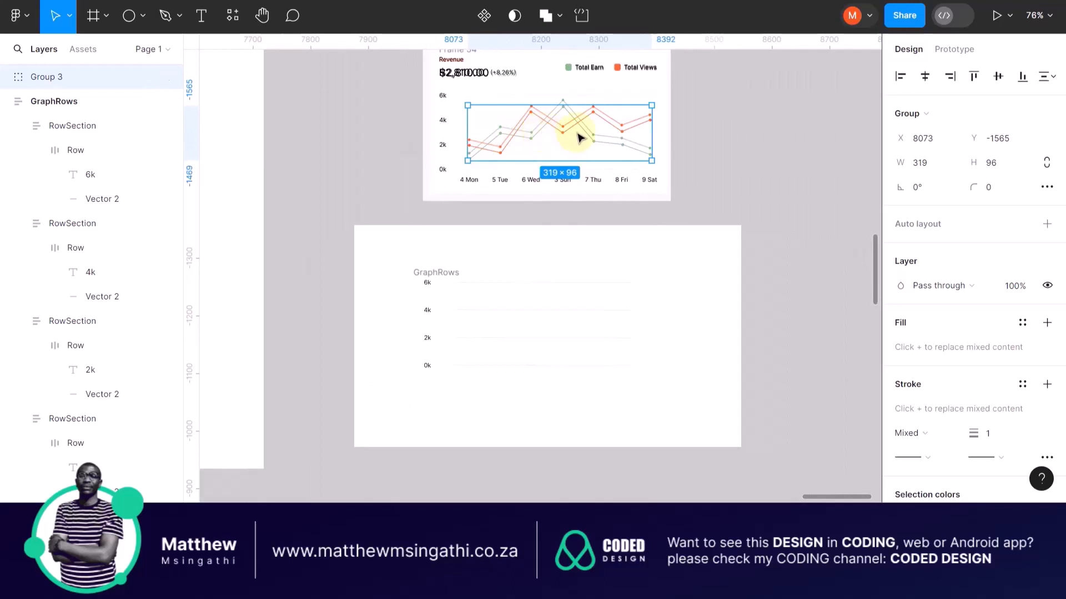
scroll(544, 136, up, 2)
scroll(544, 136, up, 5)
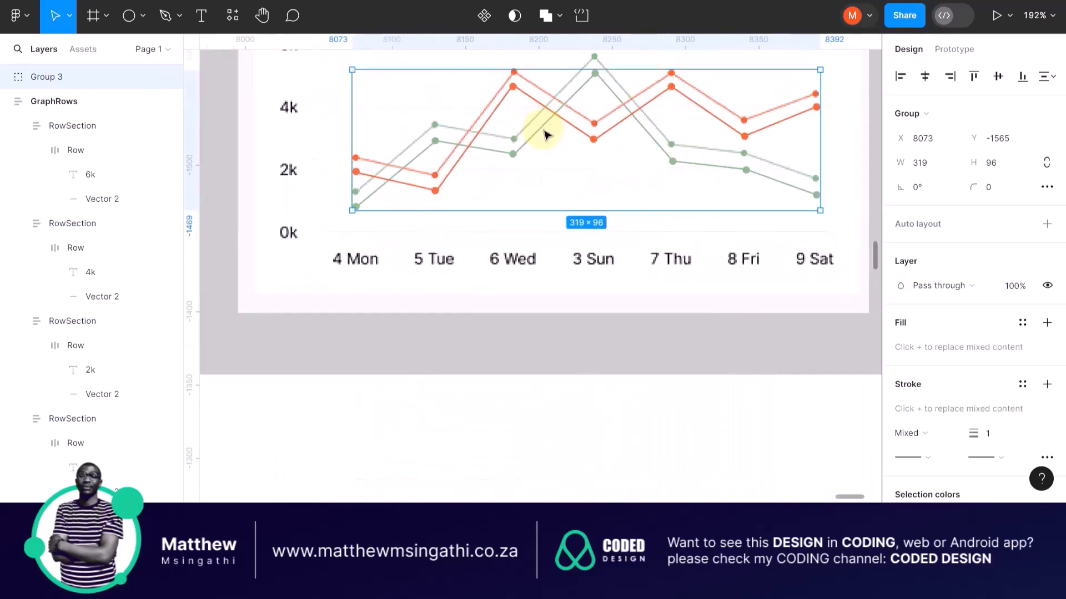
drag(554, 126, 568, 163)
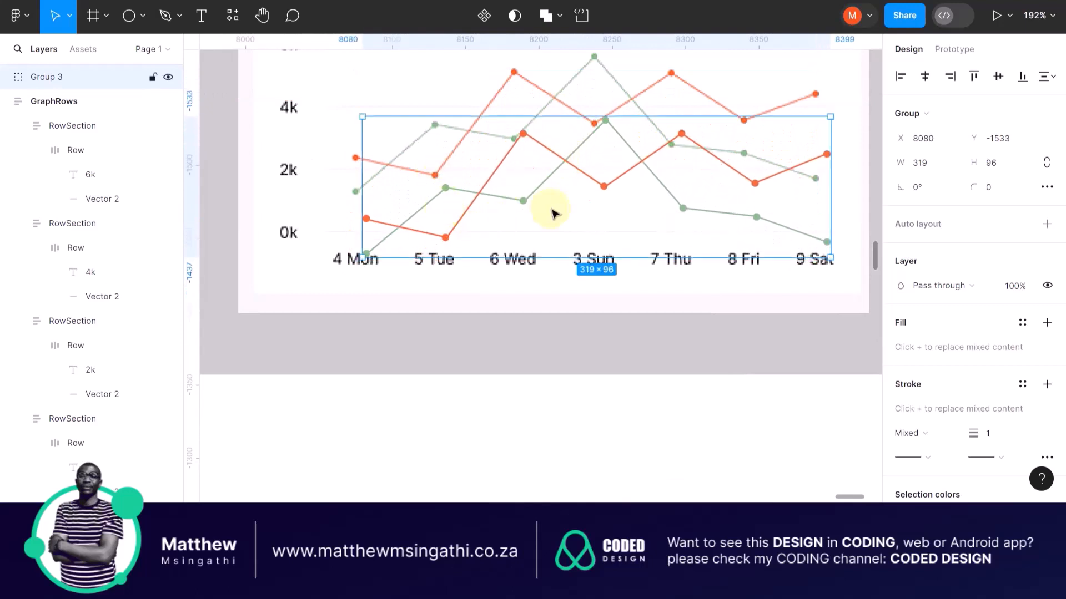
scroll(552, 209, down, 5)
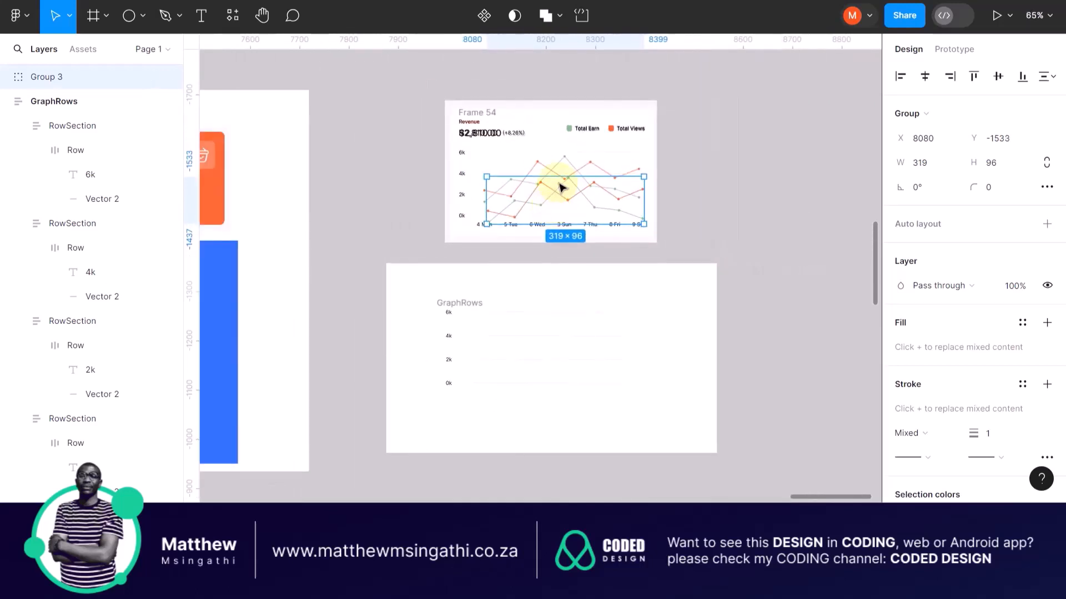
Step: Move the line-graph group to the empty canvas beside Frame 54 and place a duplicate of it below
drag(555, 185, 765, 151)
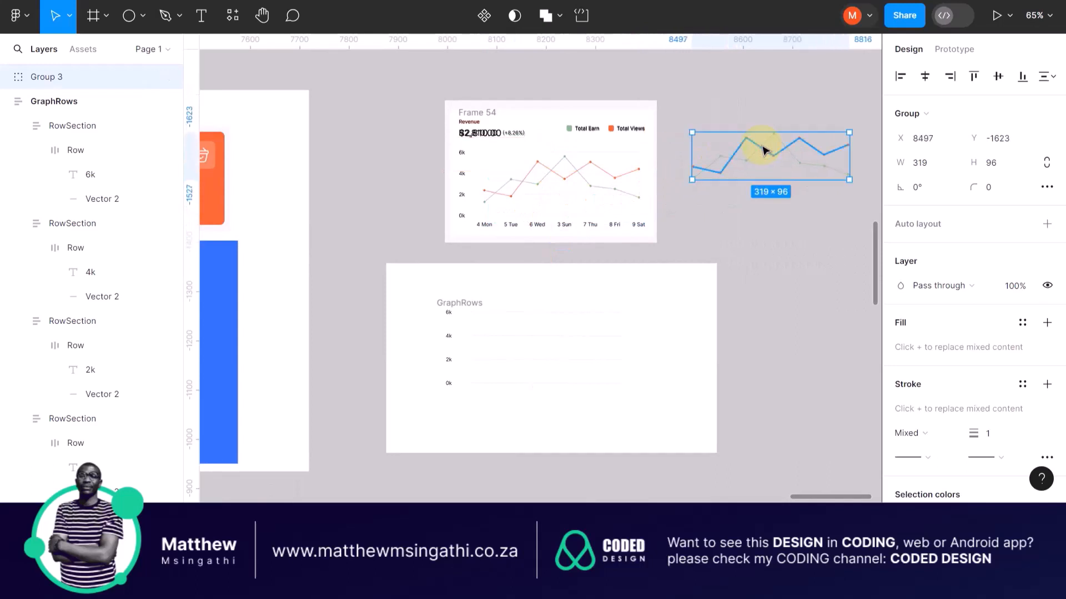
key(ctrl+d)
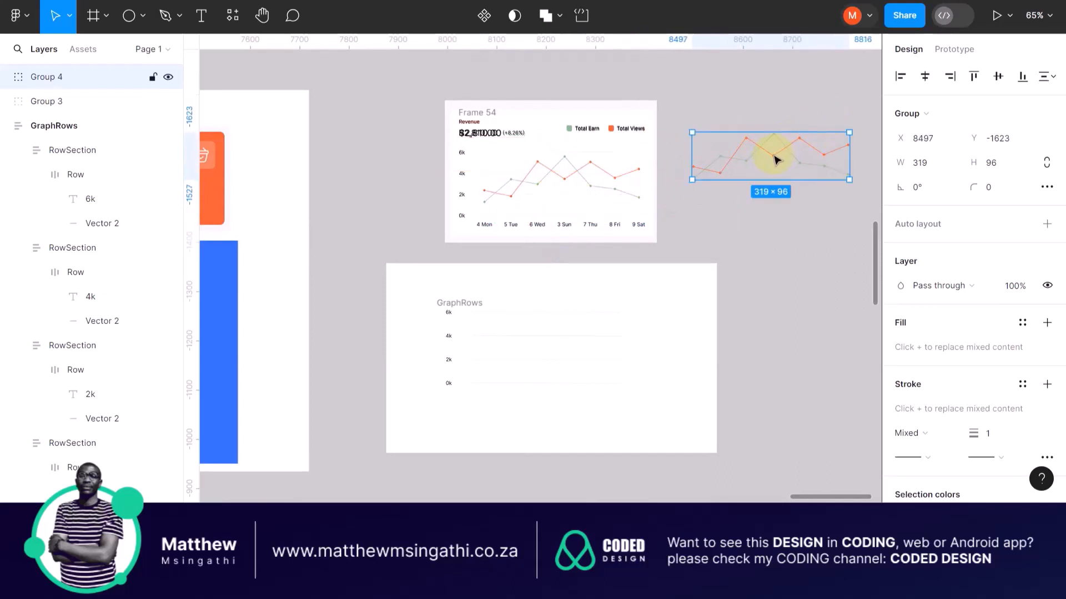
drag(772, 155, 708, 264)
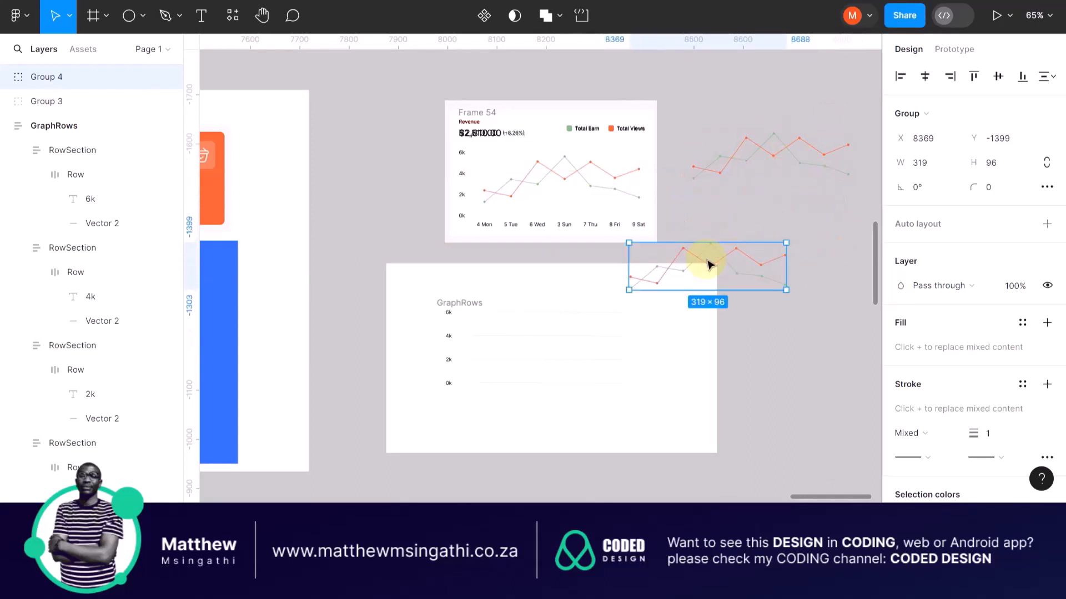
Step: Move the duplicated line-graph group to just above the GraphRows frame, at X 8050, Y -1399
scroll(708, 264, up, 5)
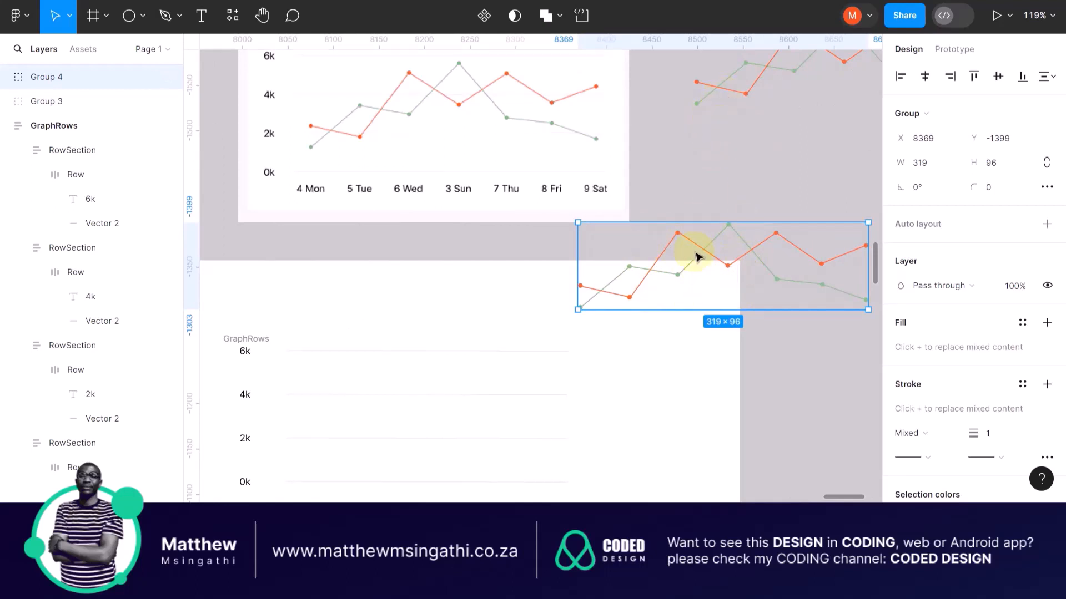
key(Escape)
scroll(691, 269, down, 5)
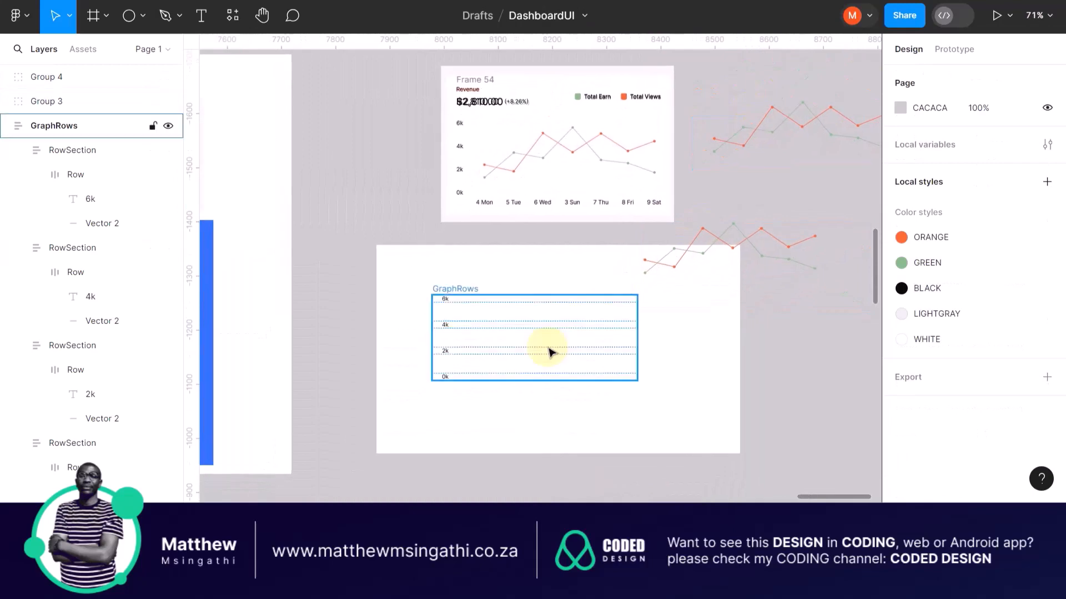
scroll(550, 349, down, 2)
drag(693, 201, 519, 204)
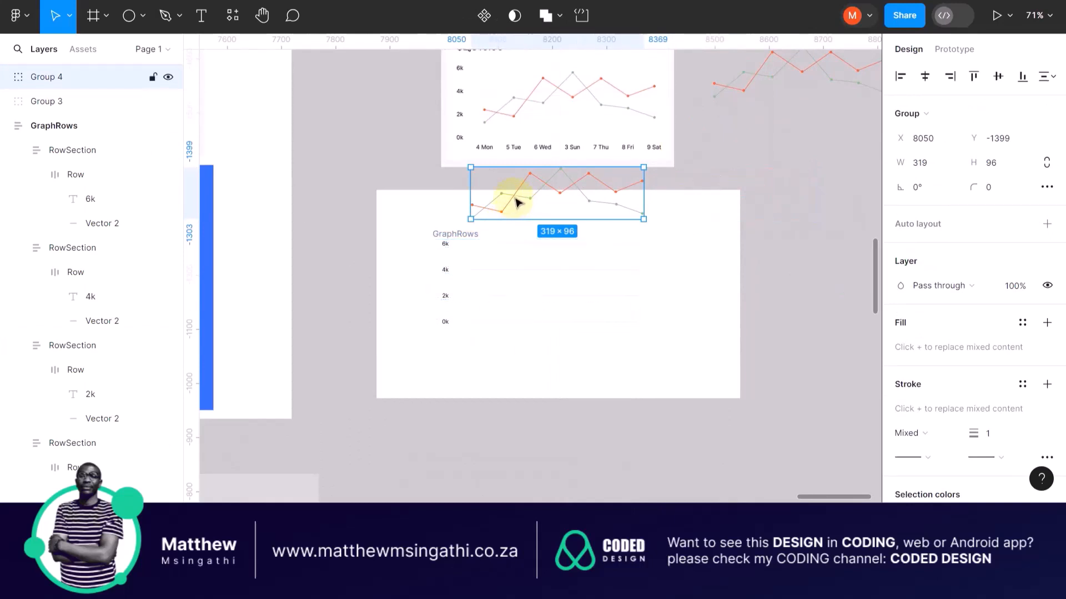
Step: Try to place the duplicated line-graph group inside the GraphRows frame, and undo the placement
drag(516, 201, 502, 287)
scroll(494, 320, up, 5)
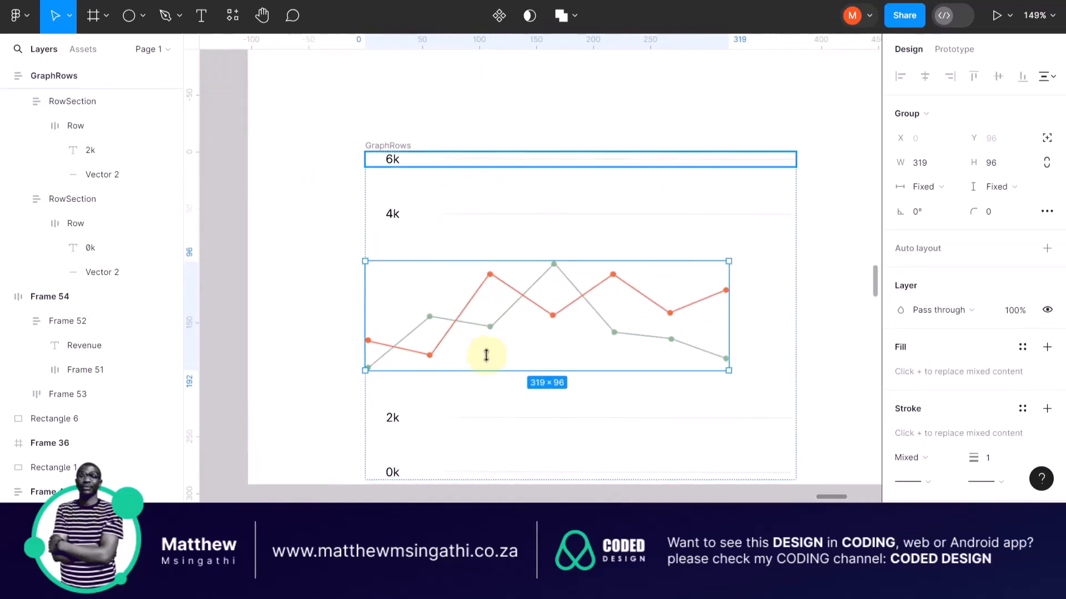
key(ctrl+z)
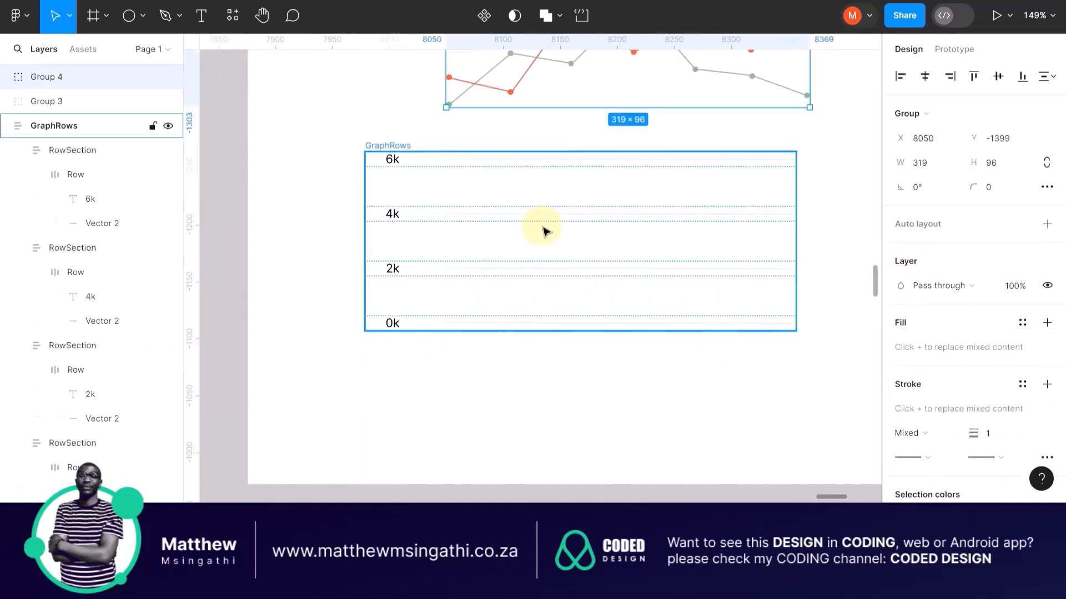
scroll(547, 232, up, 2)
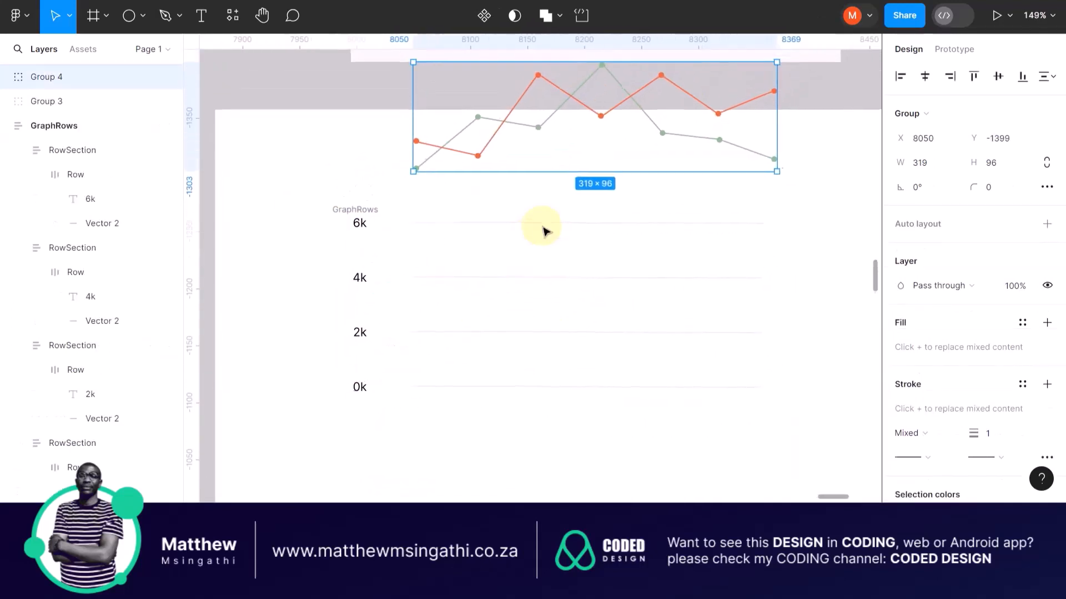
click(798, 216)
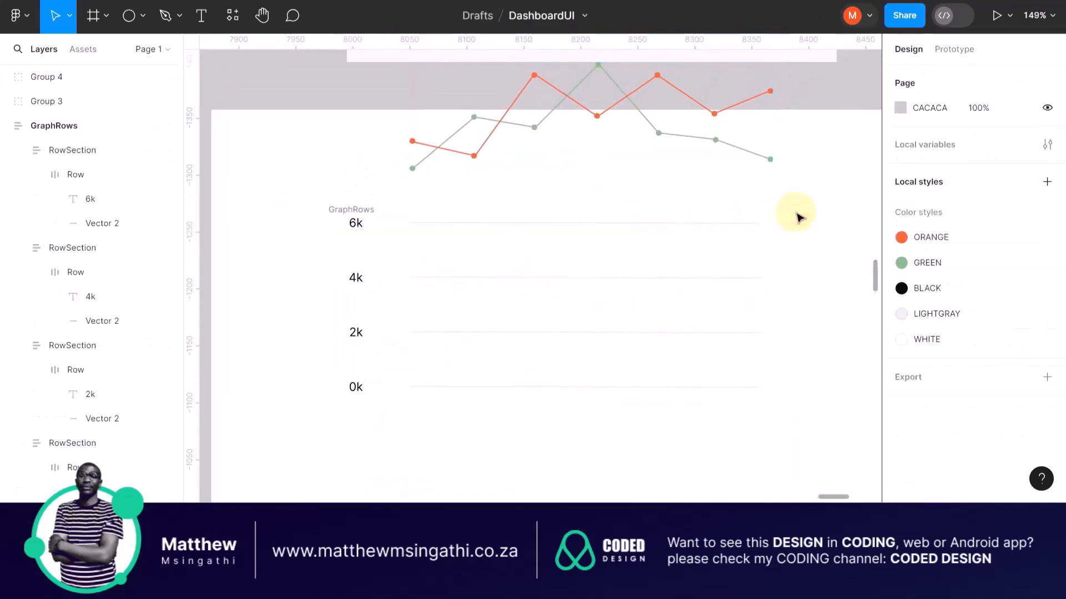
click(647, 120)
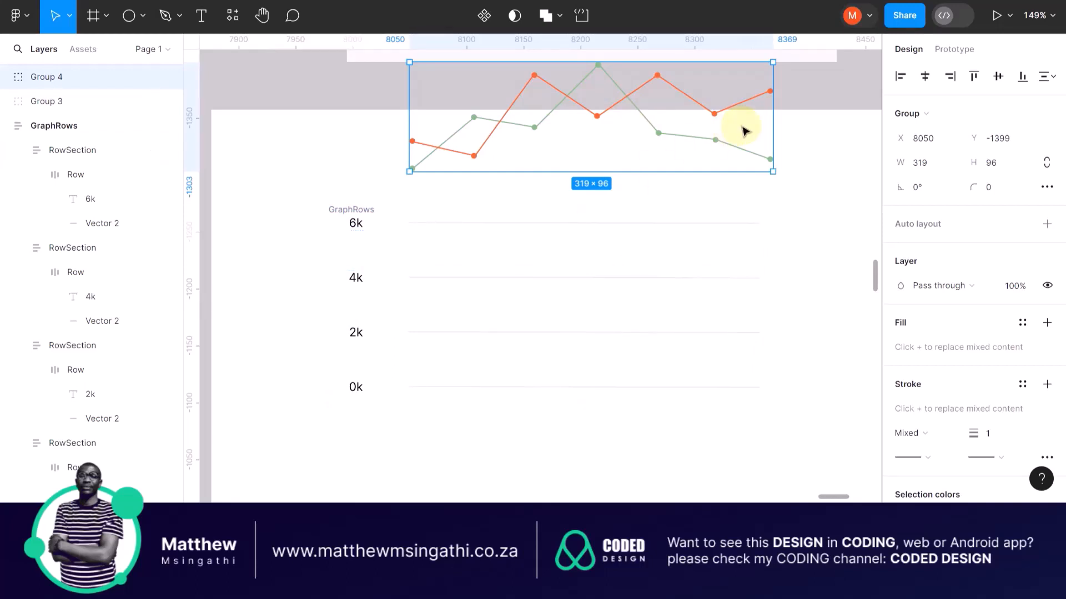
scroll(1063, 238, down, 5)
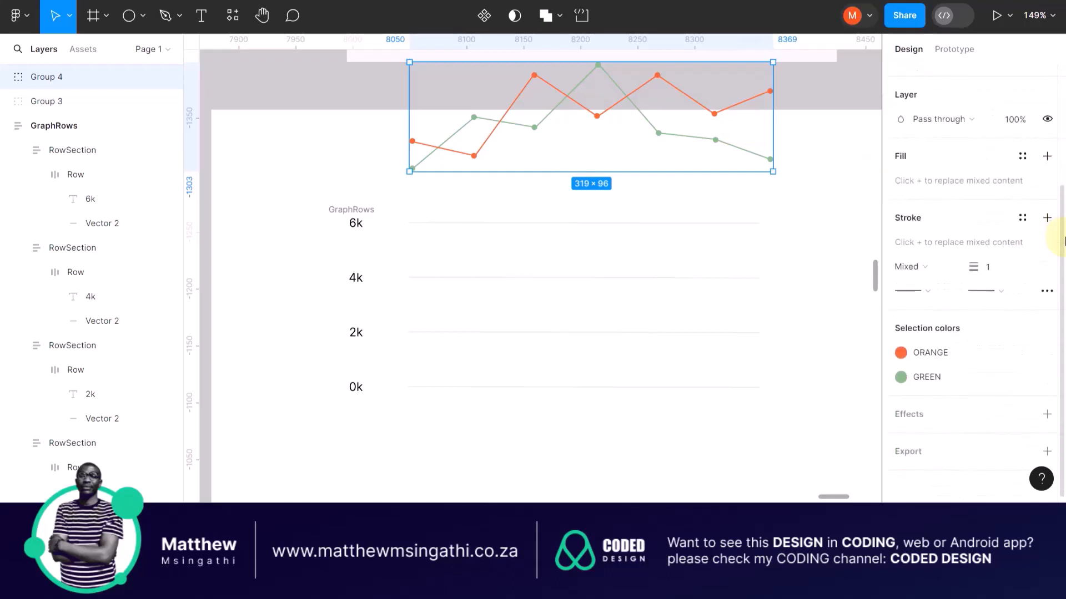
scroll(1064, 239, up, 5)
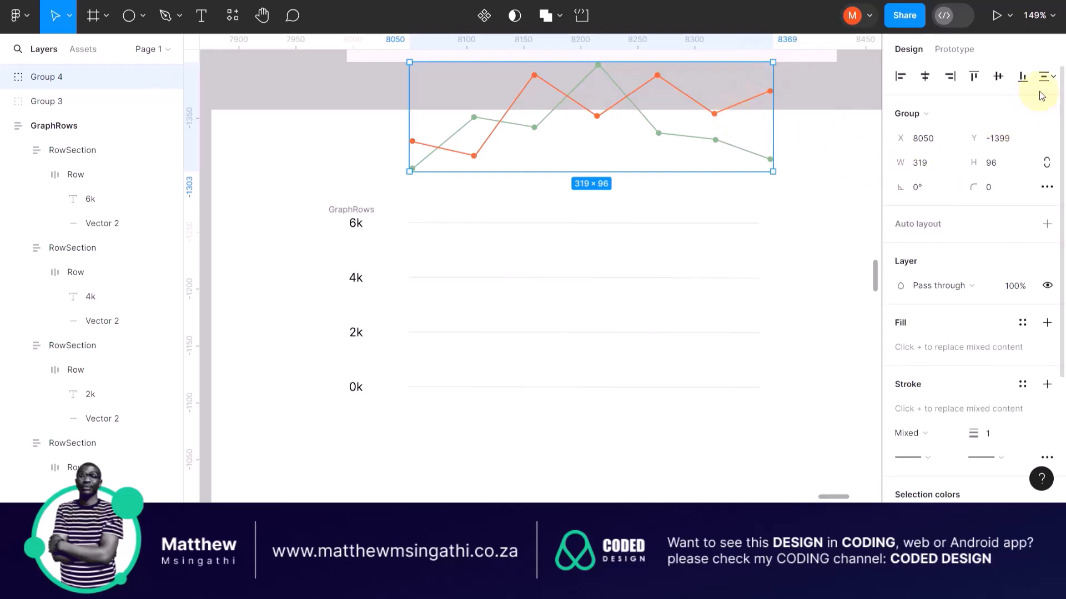
click(1053, 79)
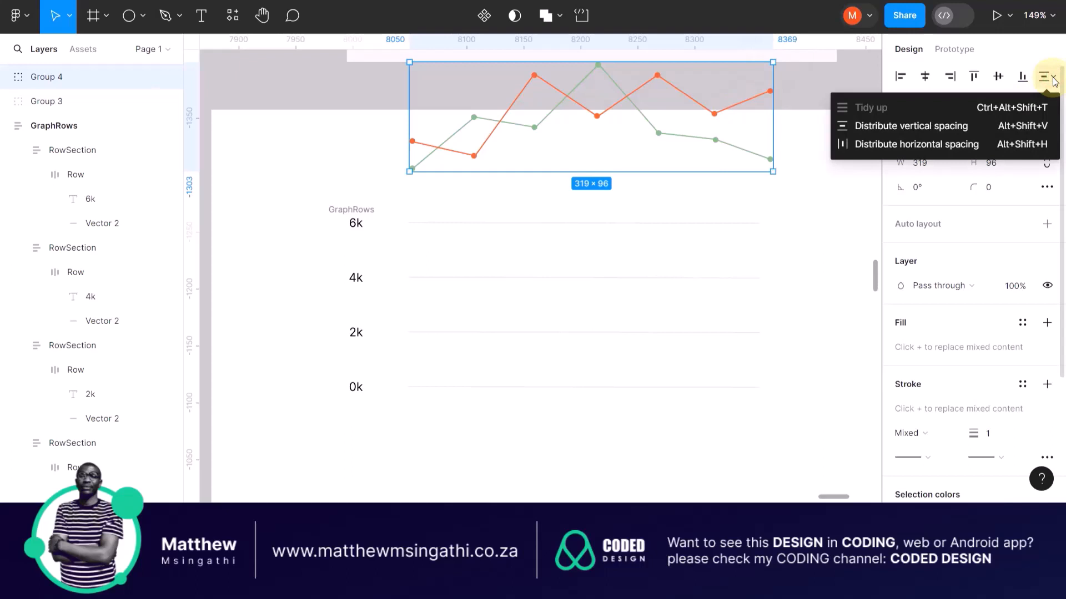
click(860, 195)
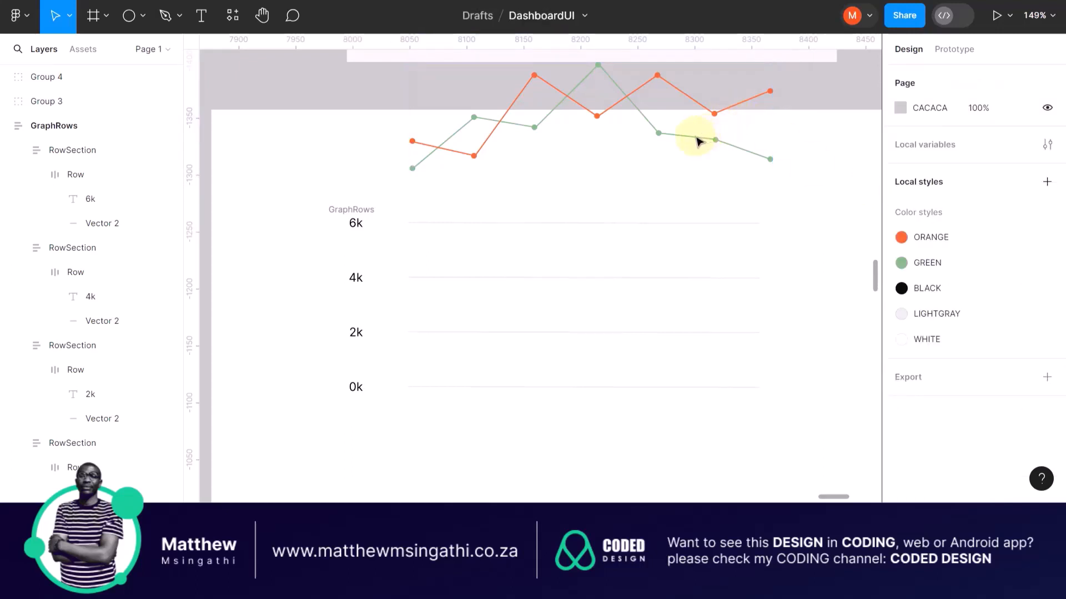
Step: Wrap the duplicated line-graph group in an auto layout frame and move it to X 8038, Y -1366, above GraphRows
click(697, 140)
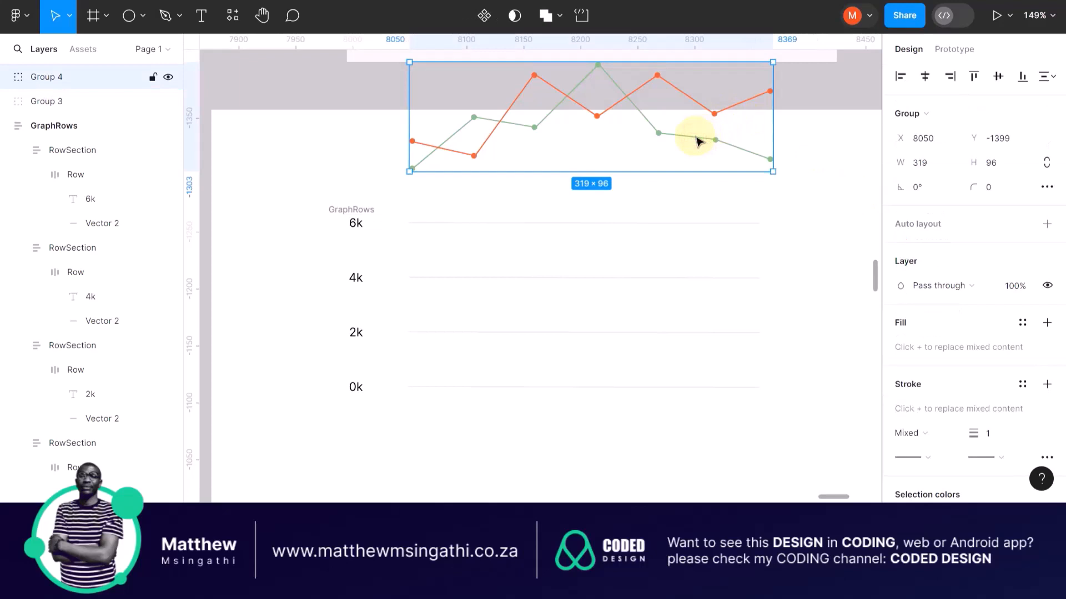
key(shift+a)
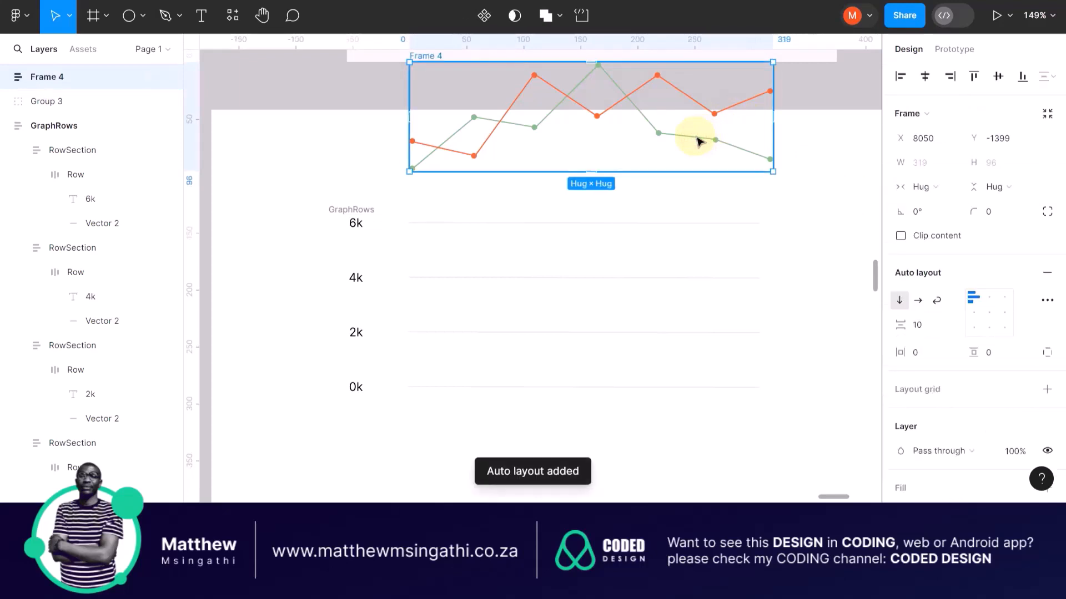
click(786, 195)
drag(718, 142, 942, 205)
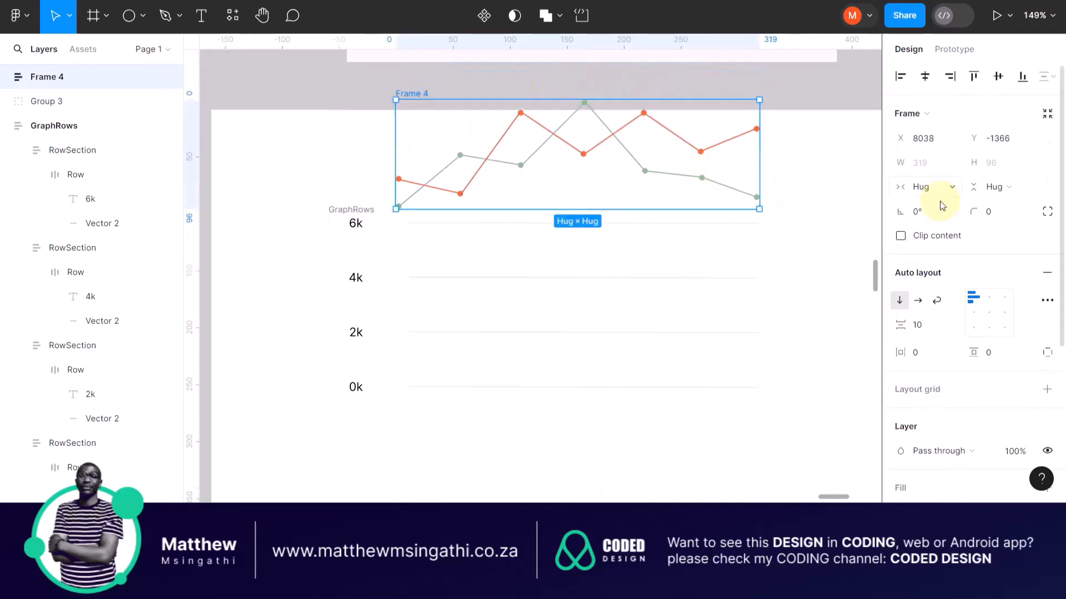
Step: Examine the graph frame's design properties and advanced auto layout settings for an absolute positioning option
scroll(1044, 314, down, 2)
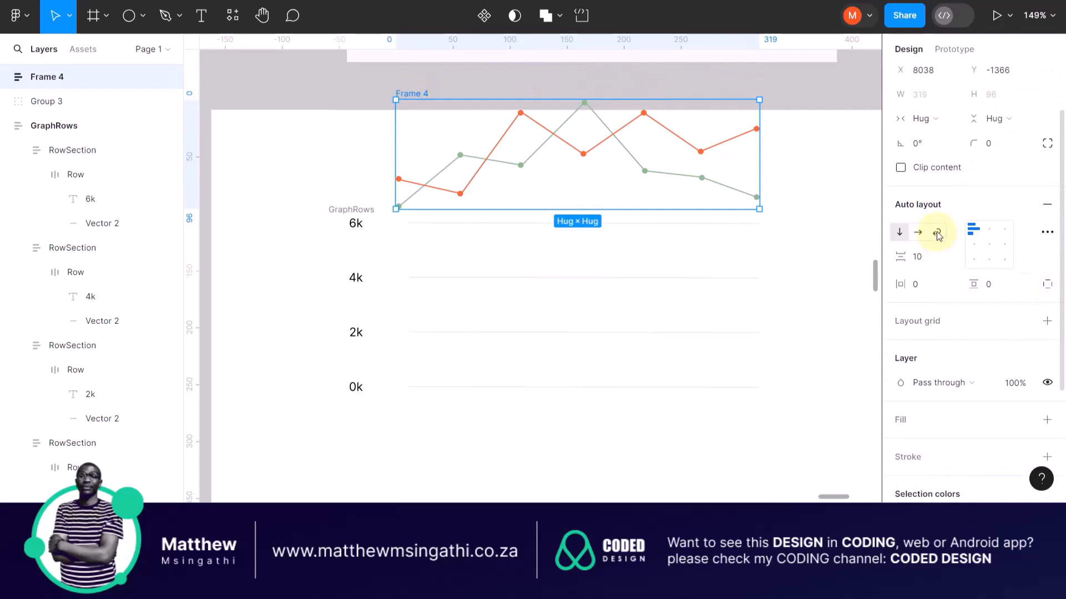
scroll(938, 235, down, 5)
scroll(937, 236, up, 4)
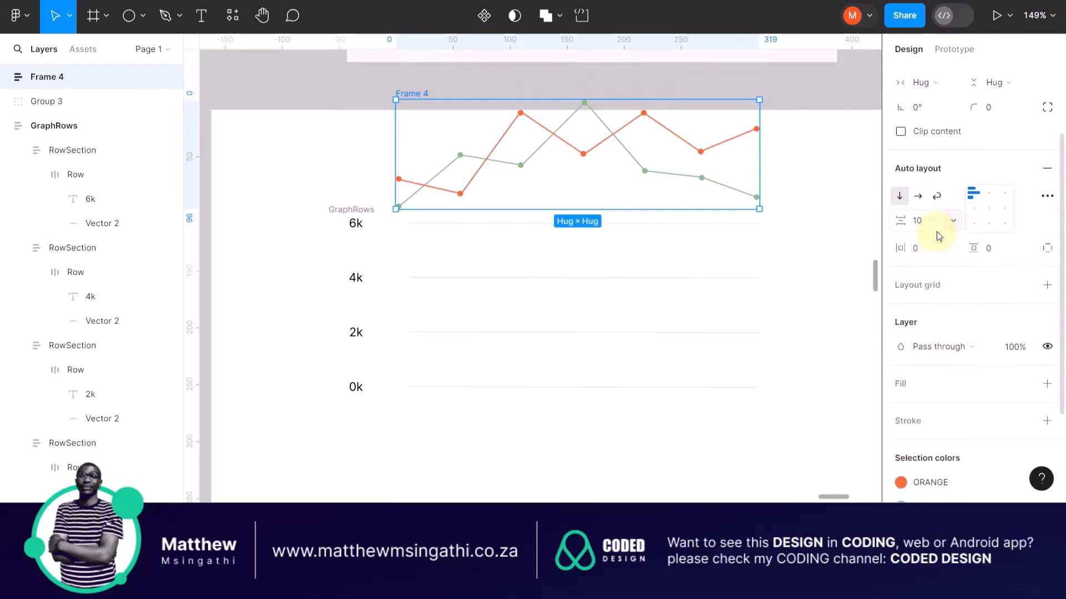
scroll(937, 236, up, 3)
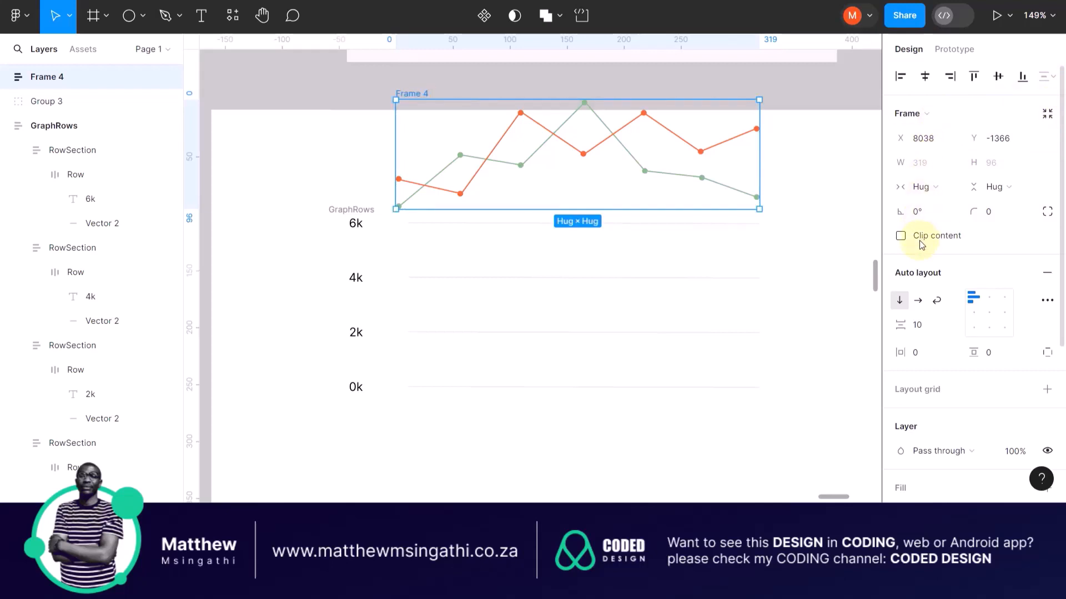
scroll(919, 274, down, 2)
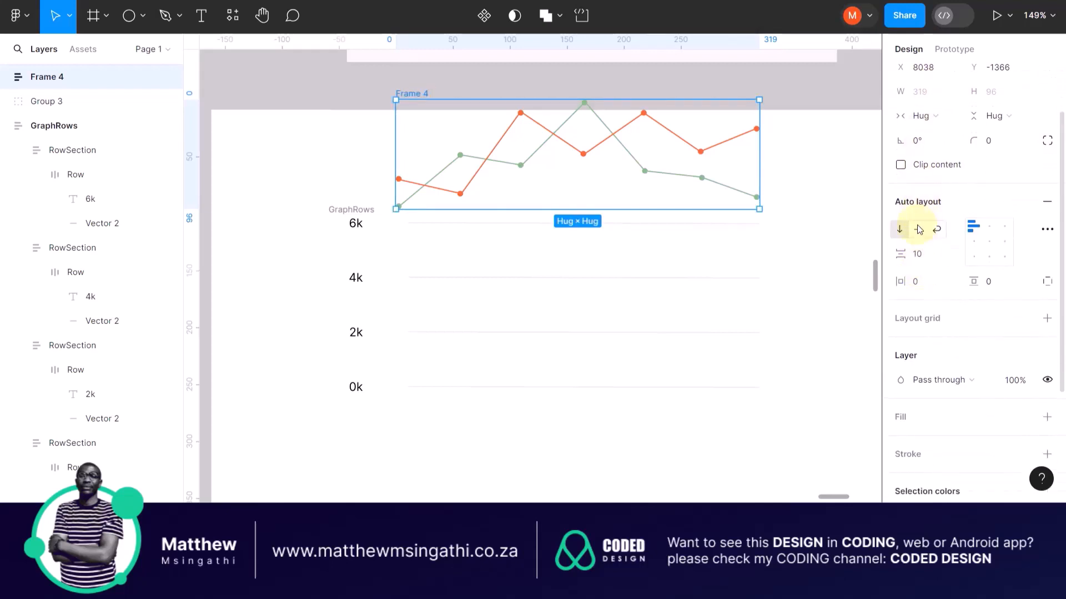
scroll(916, 302, down, 5)
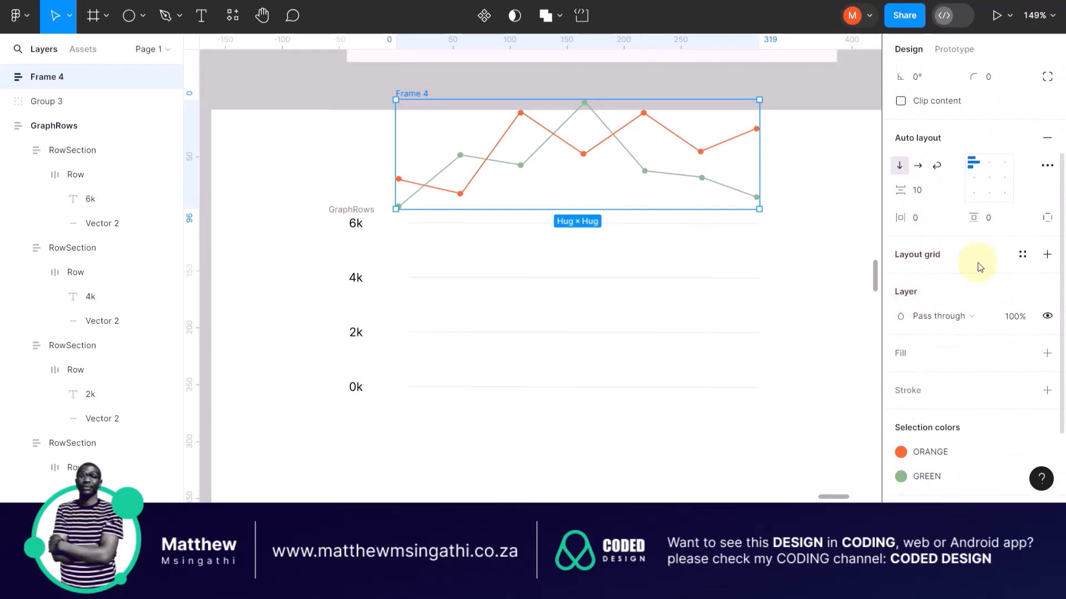
scroll(971, 304, up, 4)
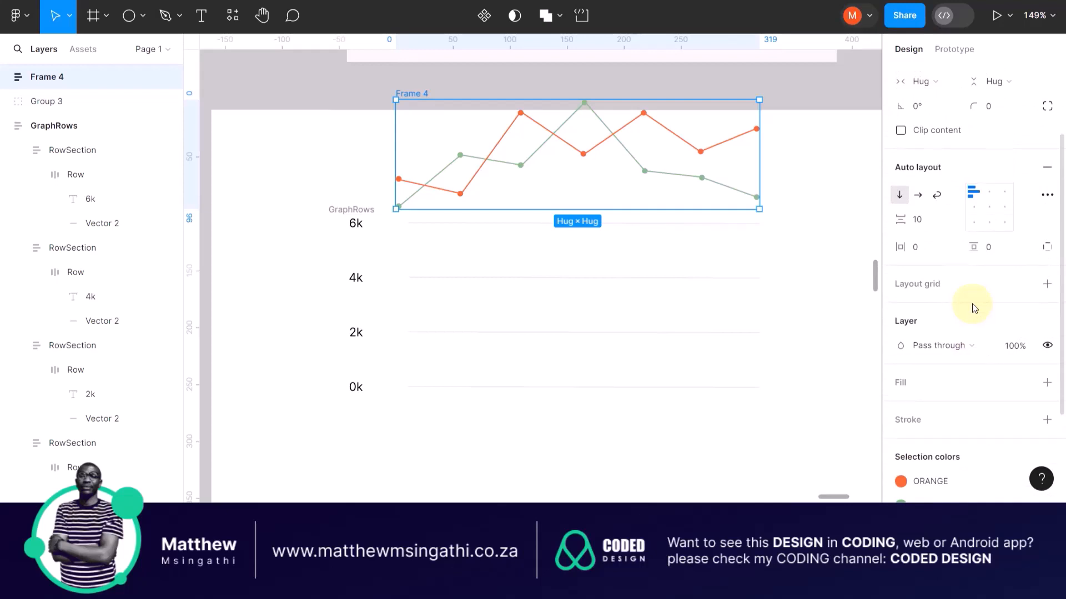
scroll(972, 304, down, 1)
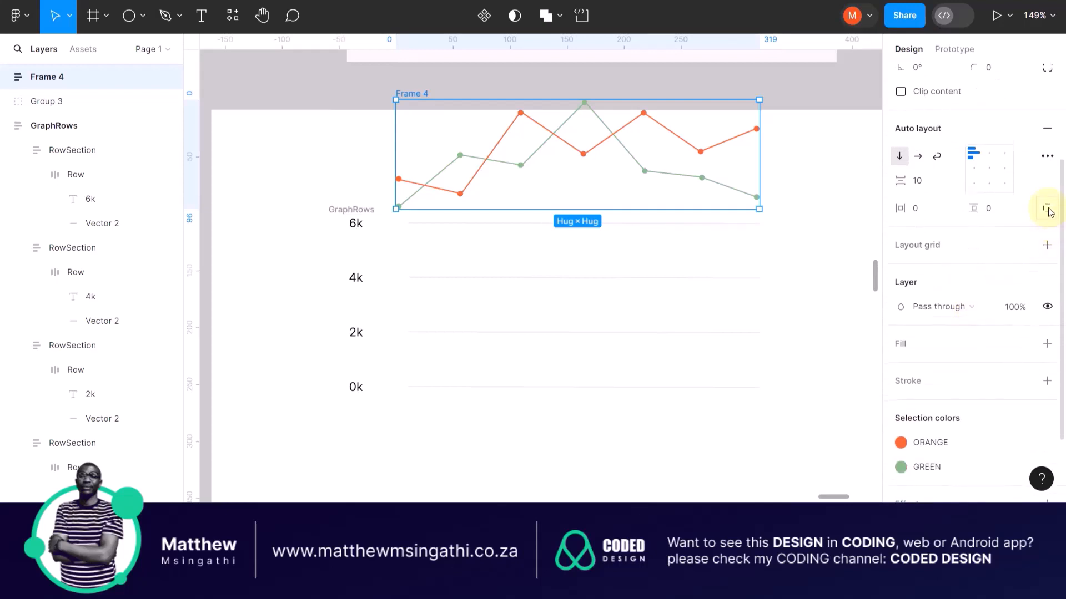
click(1049, 158)
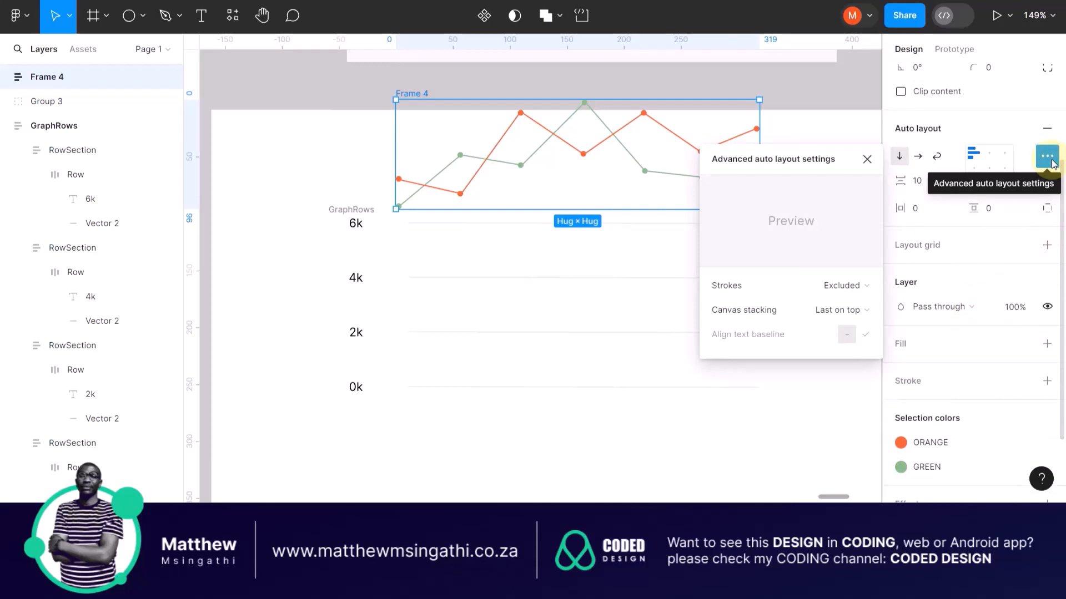
click(868, 159)
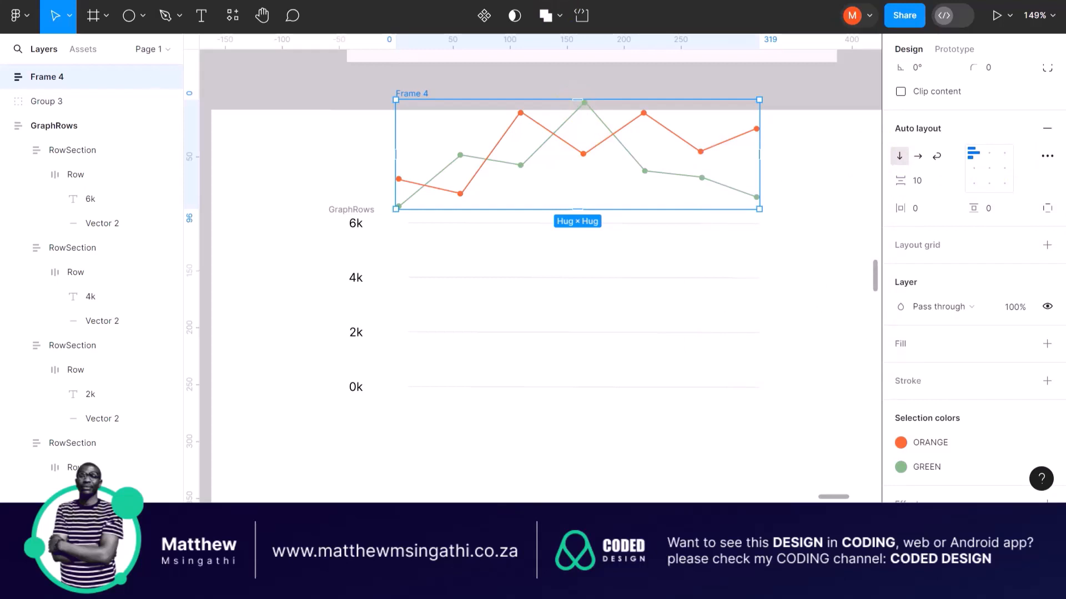
Step: Search Google for "figma absolute position" in a new browser tab
key(ctrl+t)
click(414, 244)
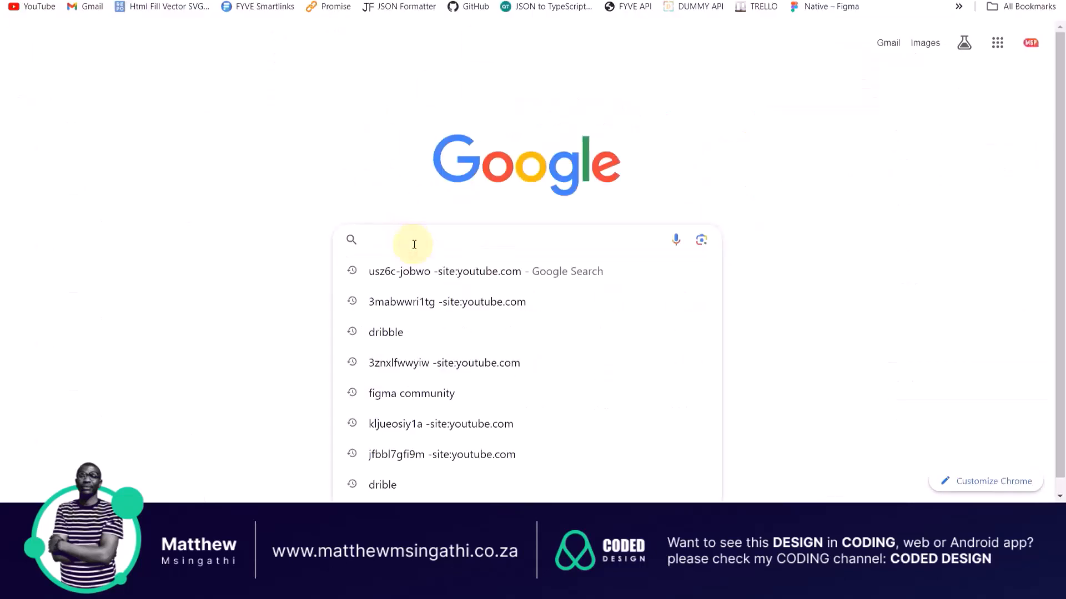
text(figma )
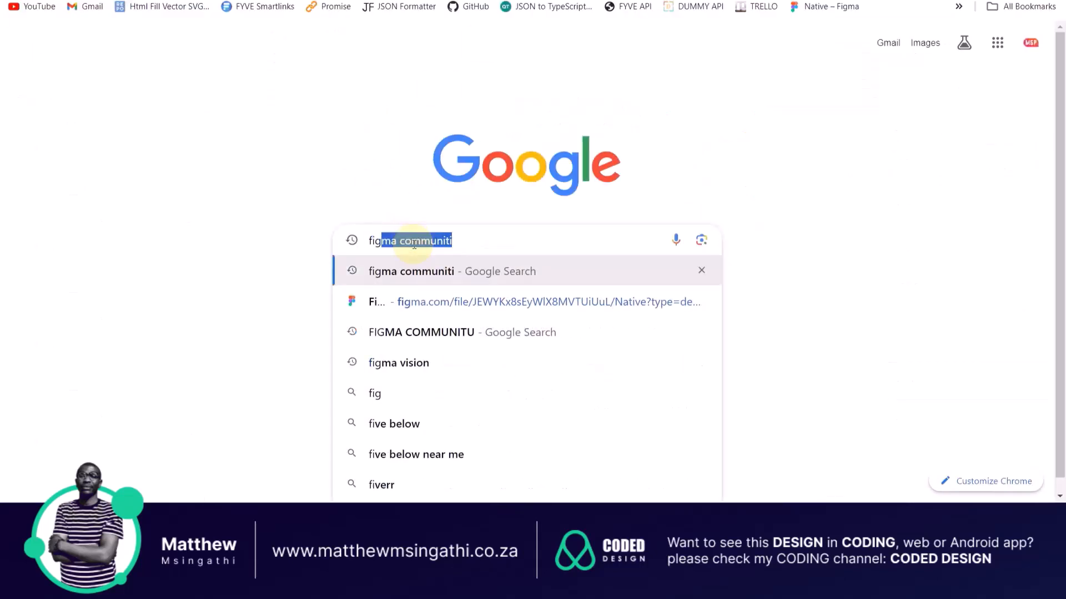
text(absolu)
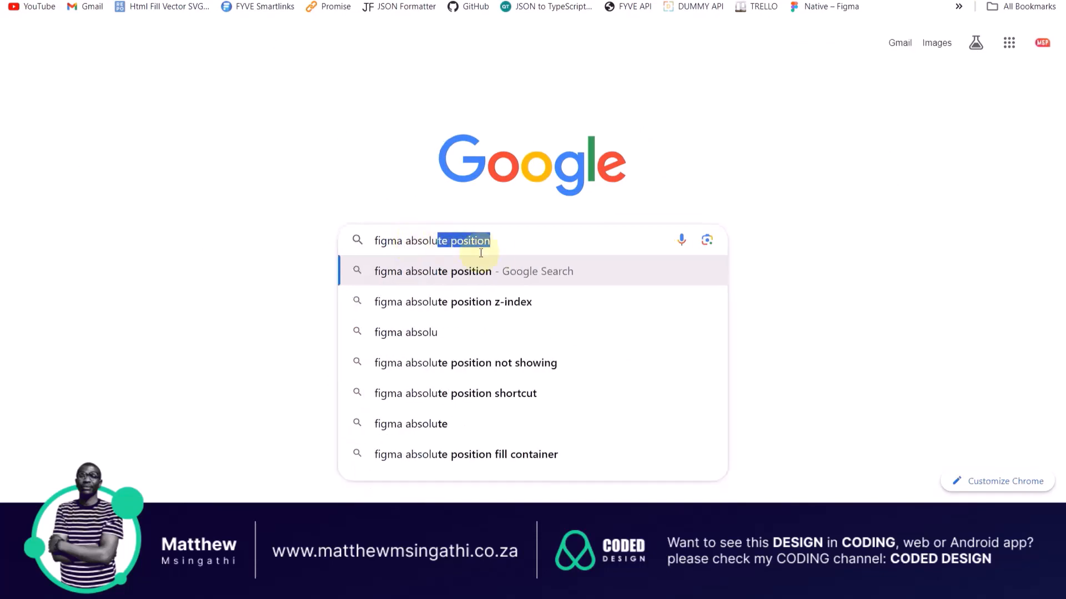
click(474, 268)
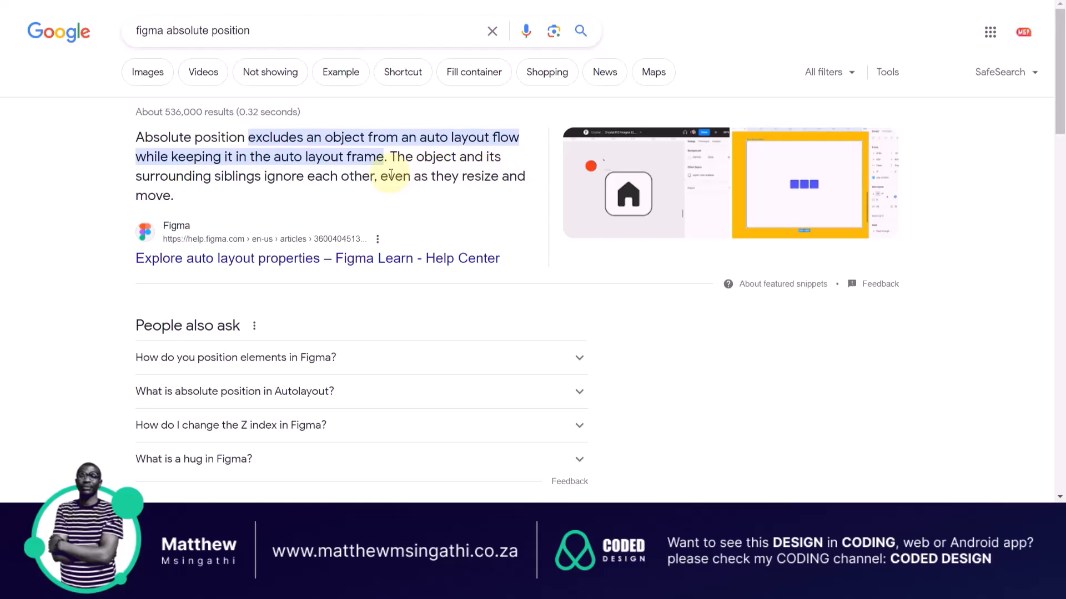
Step: Open the Figma Learn article on auto layout properties and read how to enable absolute position
click(295, 262)
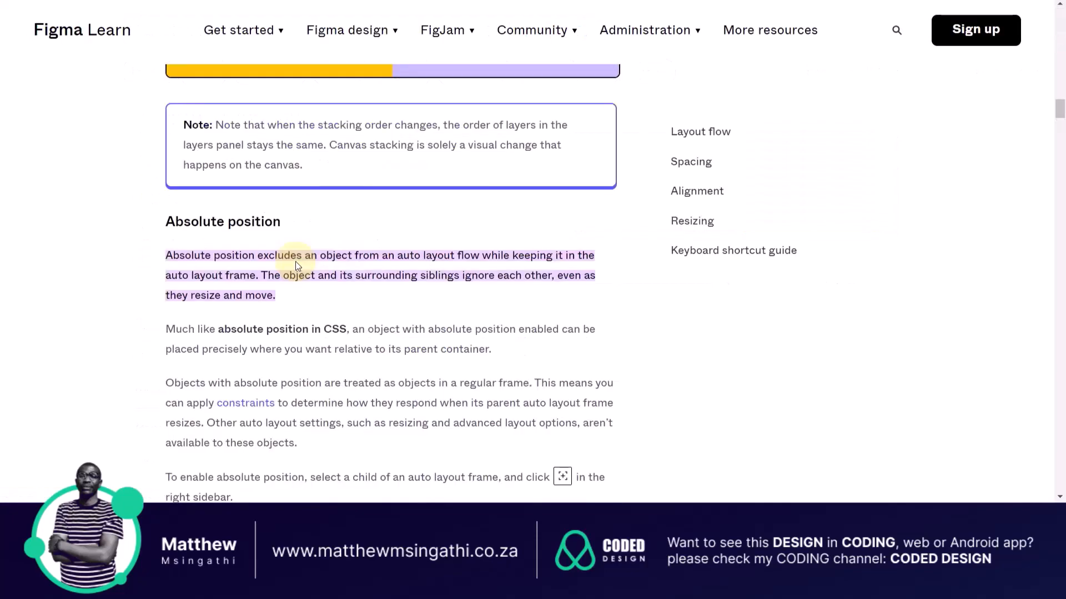
scroll(295, 261, down, 1)
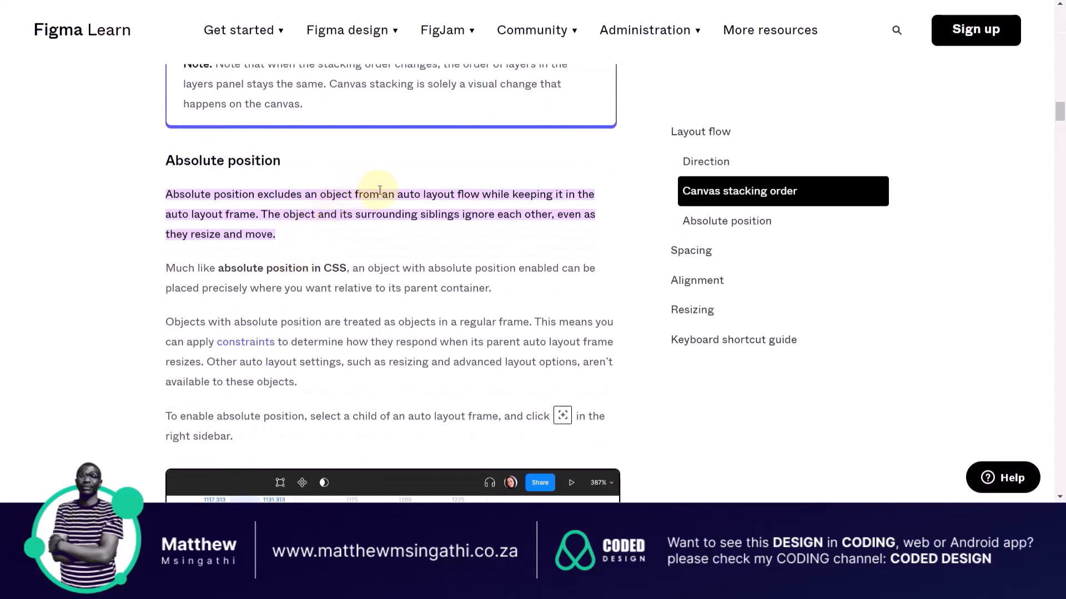
scroll(402, 219, down, 1)
scroll(400, 218, down, 4)
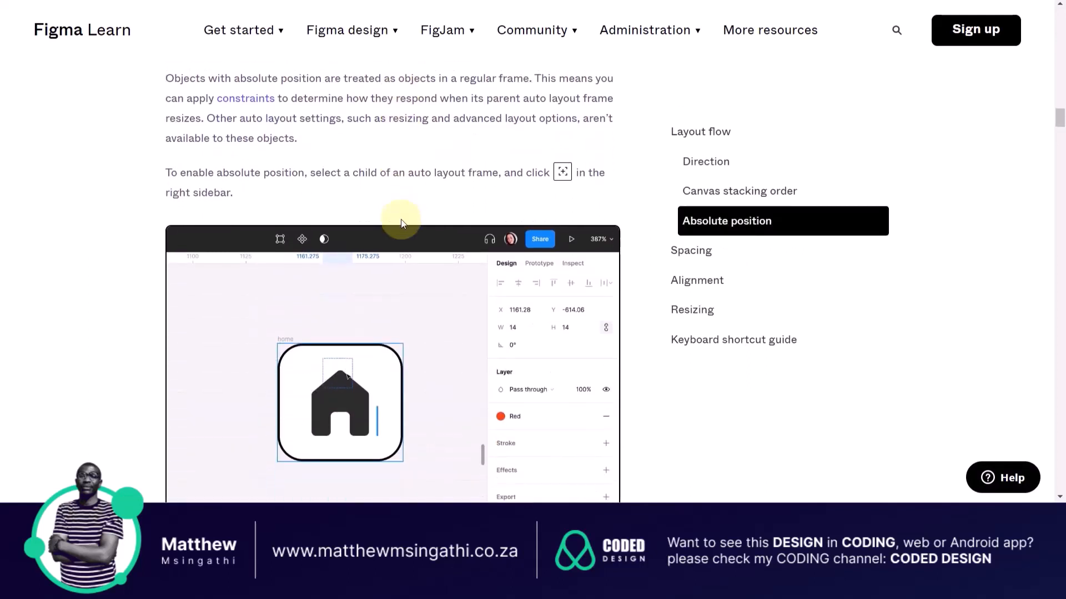
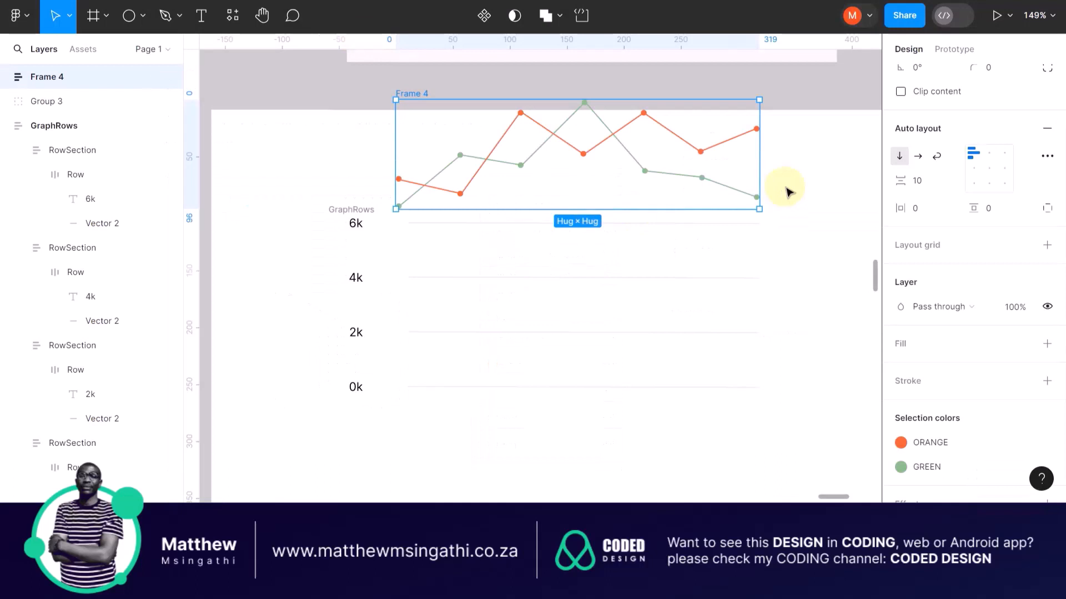
Step: Try toggling absolute position on the orange line group inside the graph frame, and undo the change
click(812, 142)
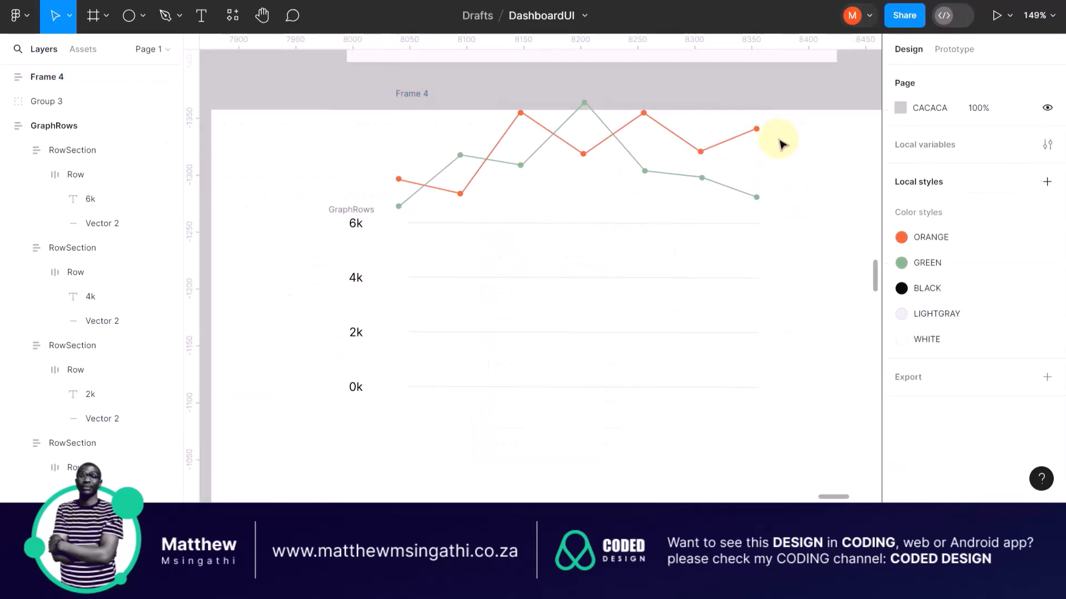
click(721, 144)
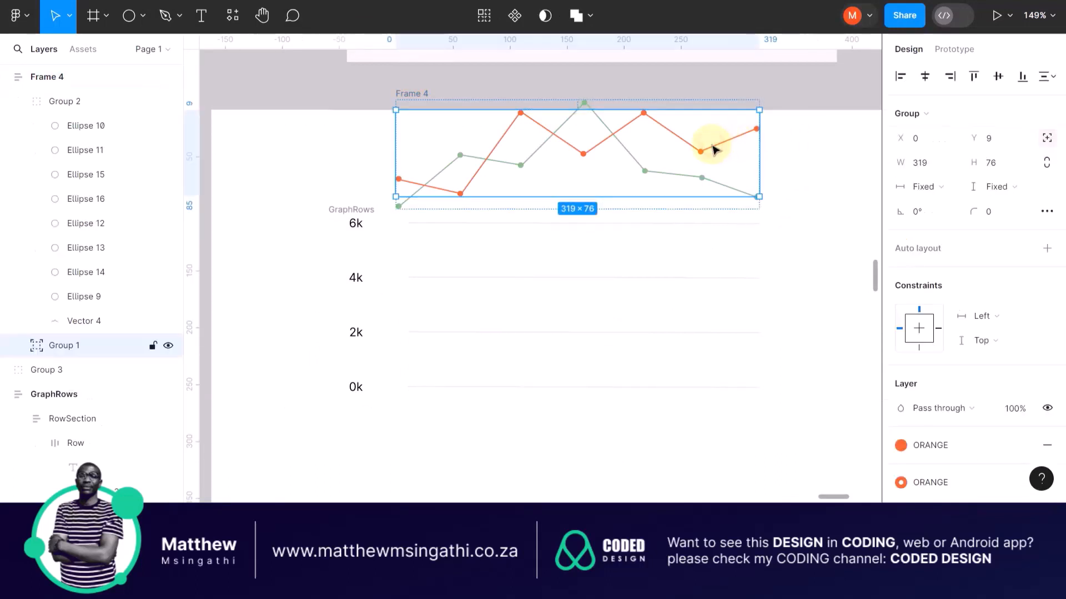
click(1047, 140)
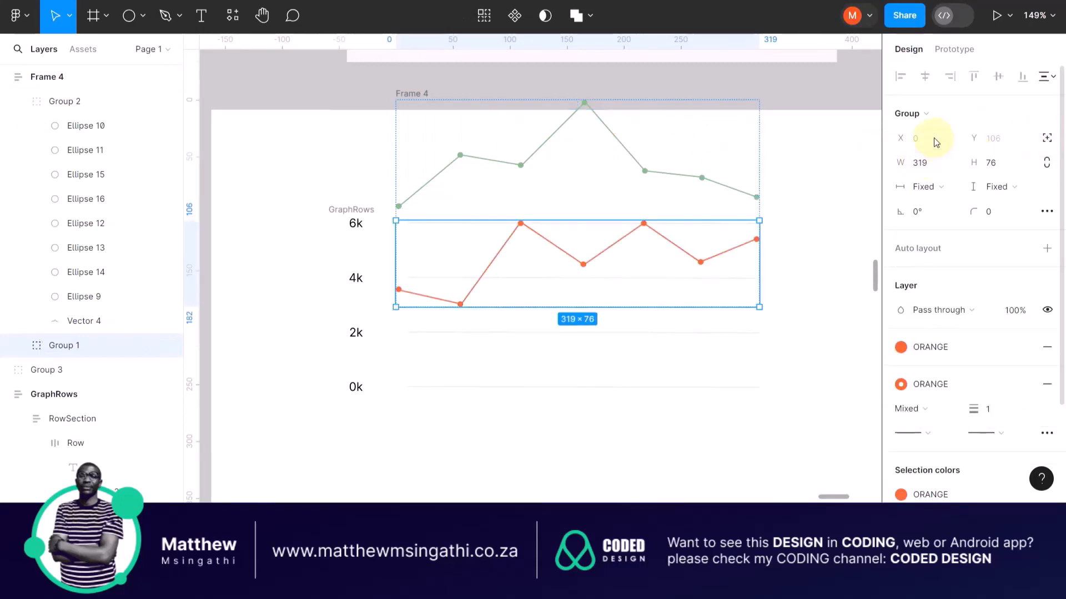
key(ctrl+z)
click(814, 133)
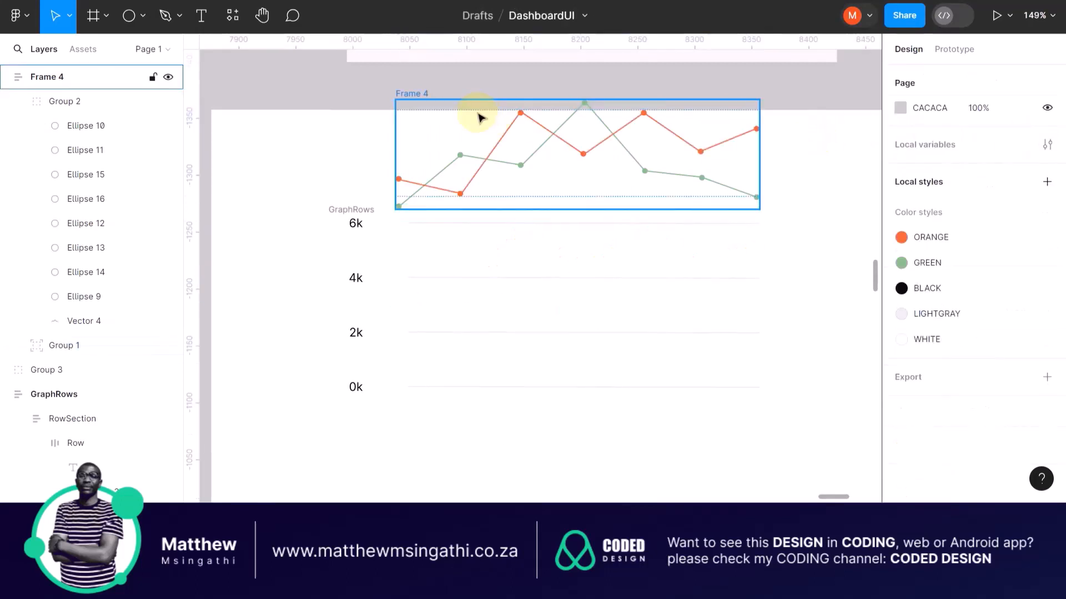
Step: Remove auto layout from the line-graph frame so it becomes a plain frame
click(421, 99)
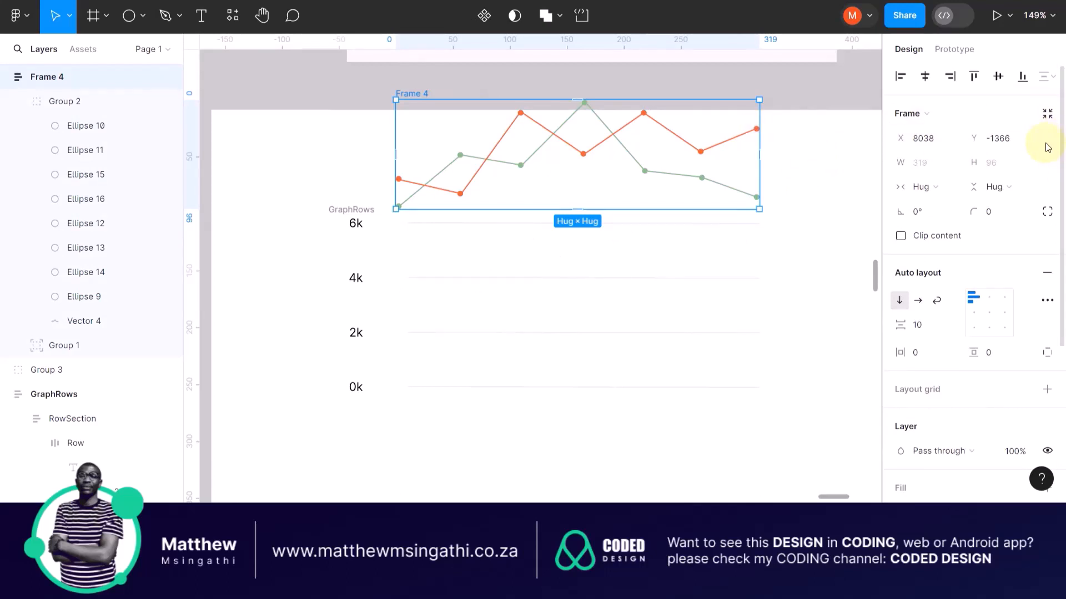
click(1049, 112)
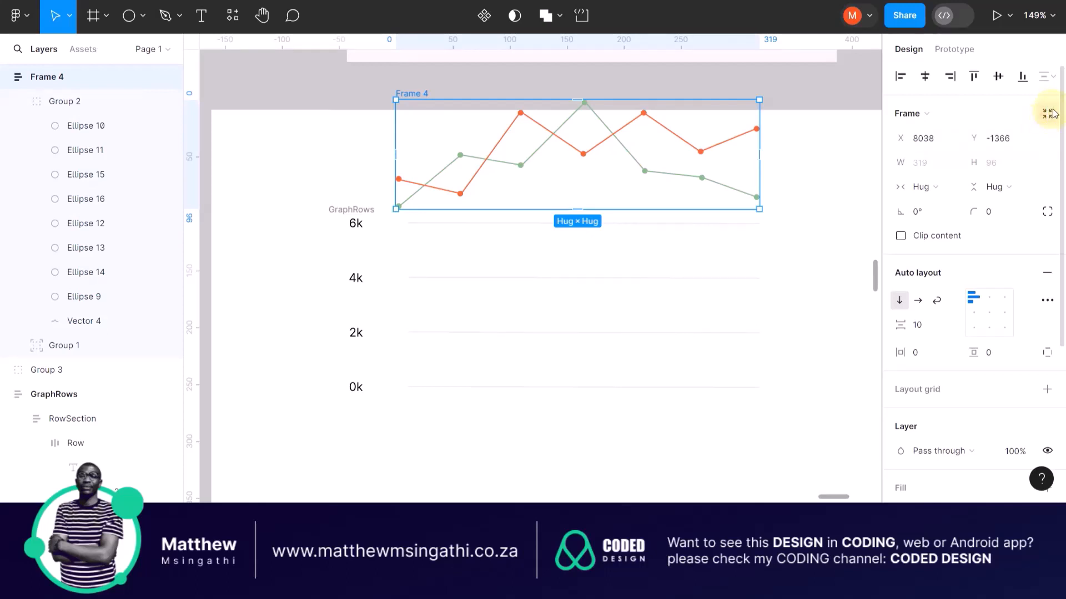
right_click(522, 146)
mouse_move(522, 145)
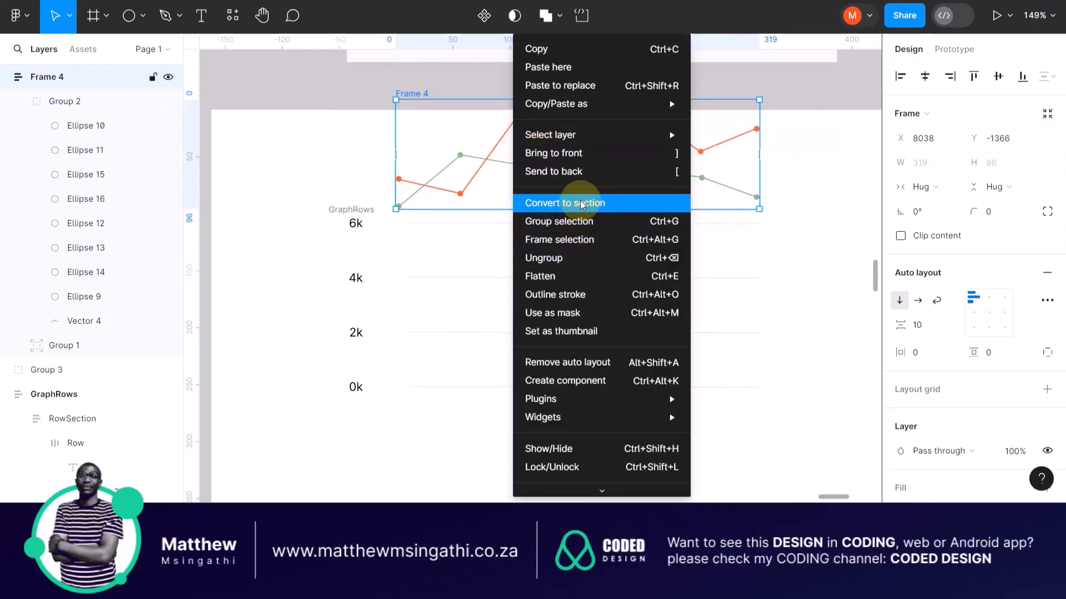
click(561, 363)
click(362, 112)
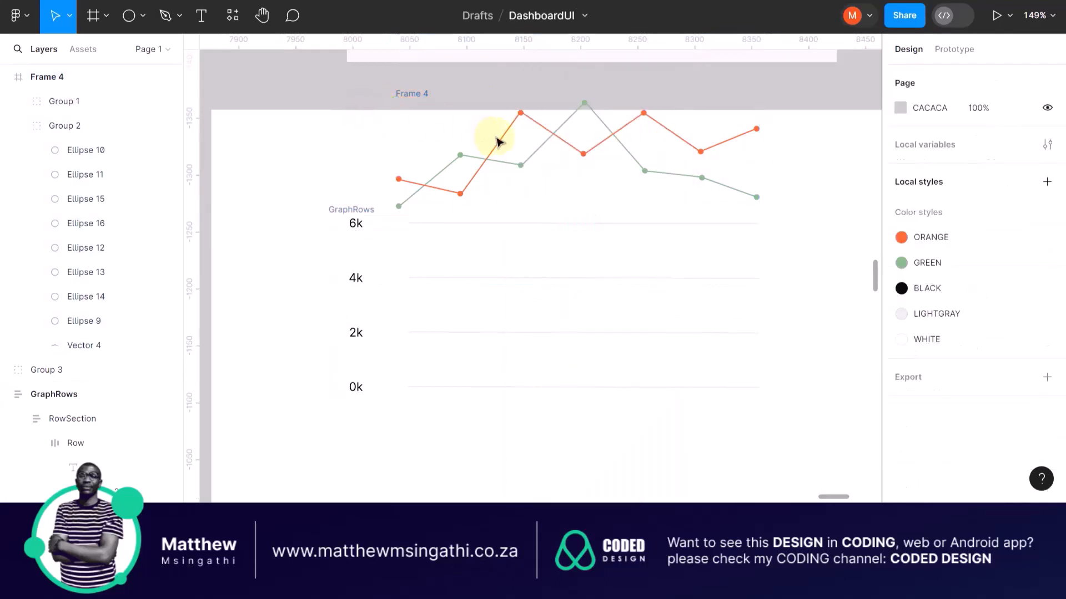
Step: Try moving the orange line group within the plain frame, and undo the move
click(503, 141)
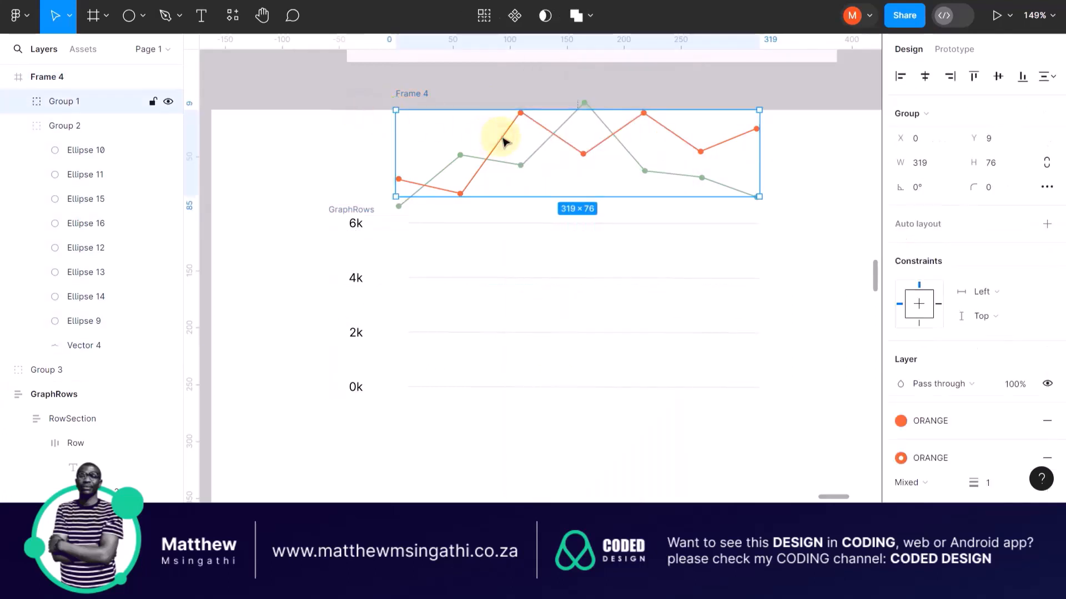
mouse_move(498, 143)
mouse_down()
mouse_move(471, 116)
mouse_move(489, 159)
mouse_up()
key(ctrl+z)
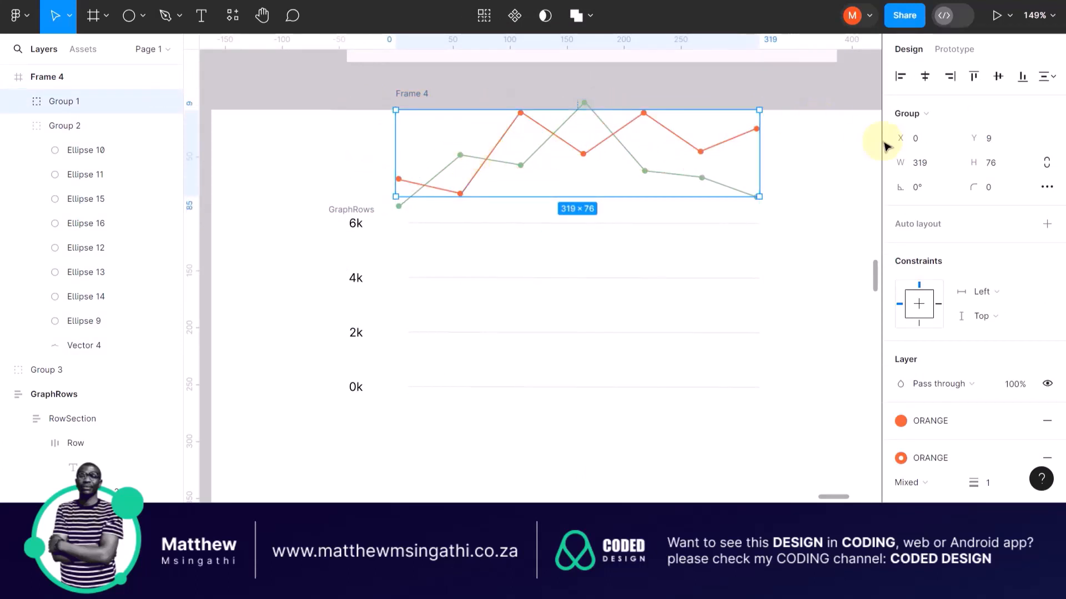
click(822, 150)
Step: Examine the orange line group's design properties and its corner smoothing options for a position setting
click(674, 131)
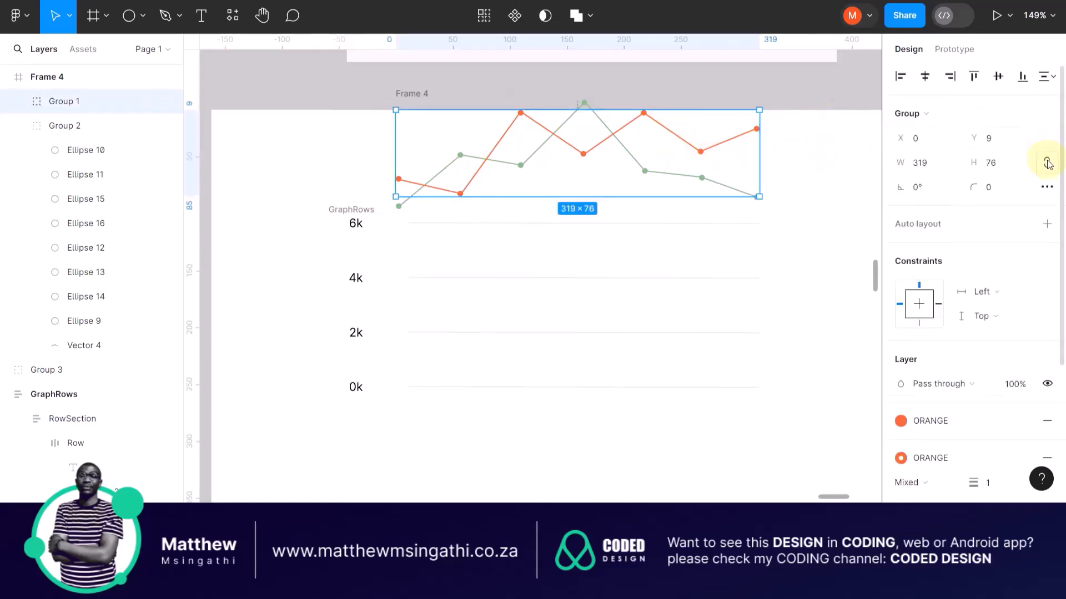
click(1046, 188)
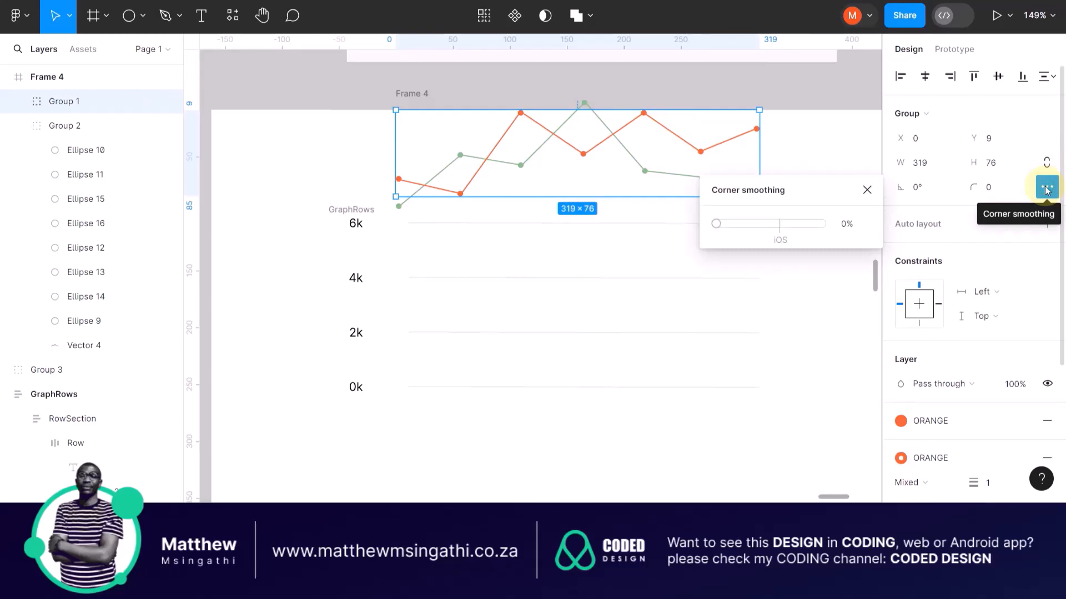
click(1030, 118)
click(812, 91)
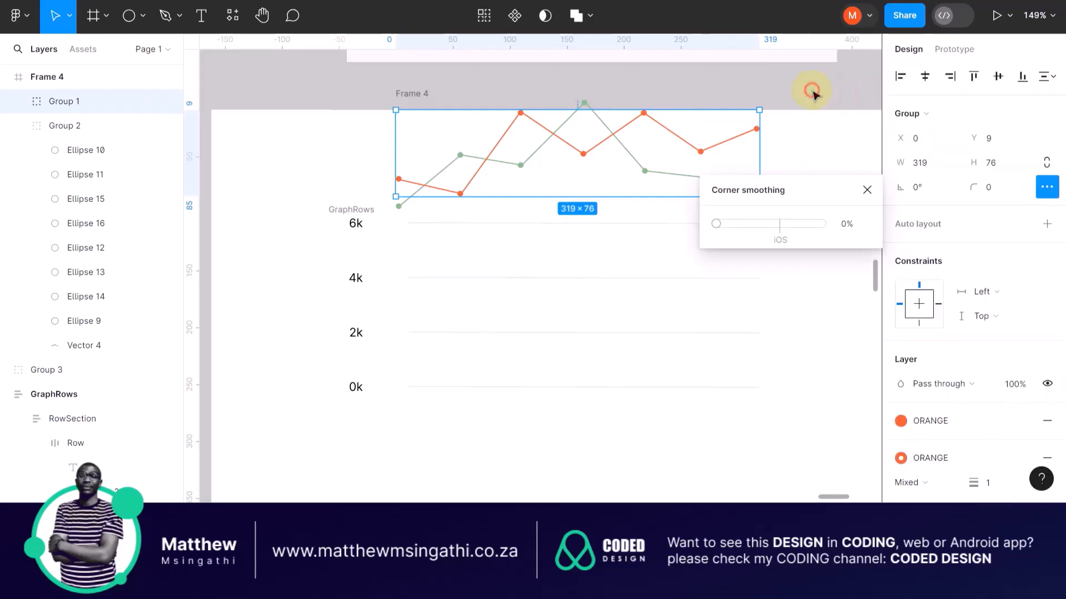
click(501, 89)
click(246, 125)
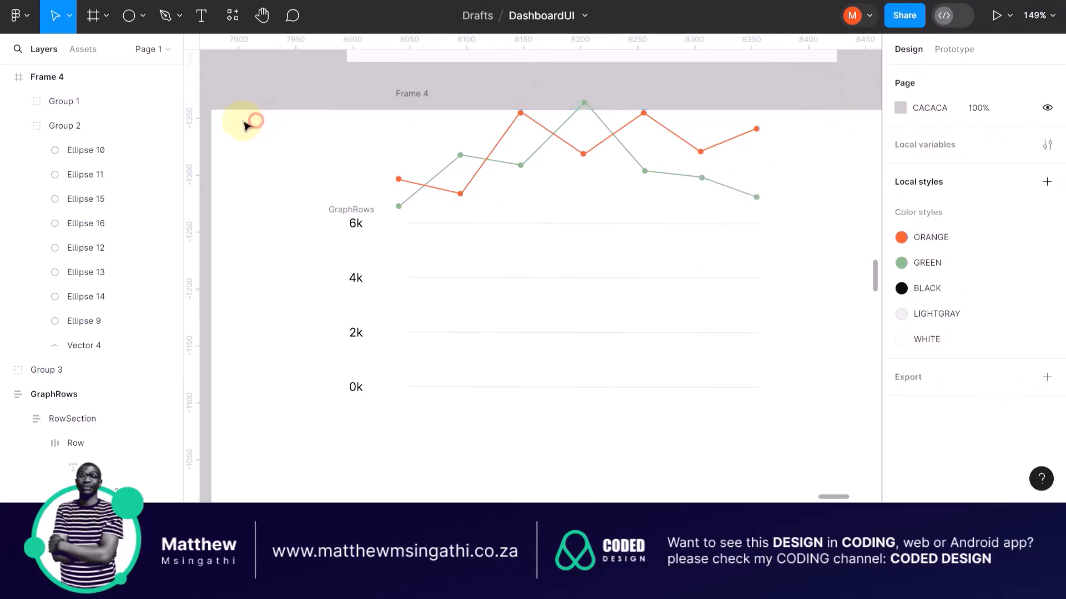
Step: Draw a circle about 27 × 27 on the white area beside the line graph, above GraphRows
click(129, 15)
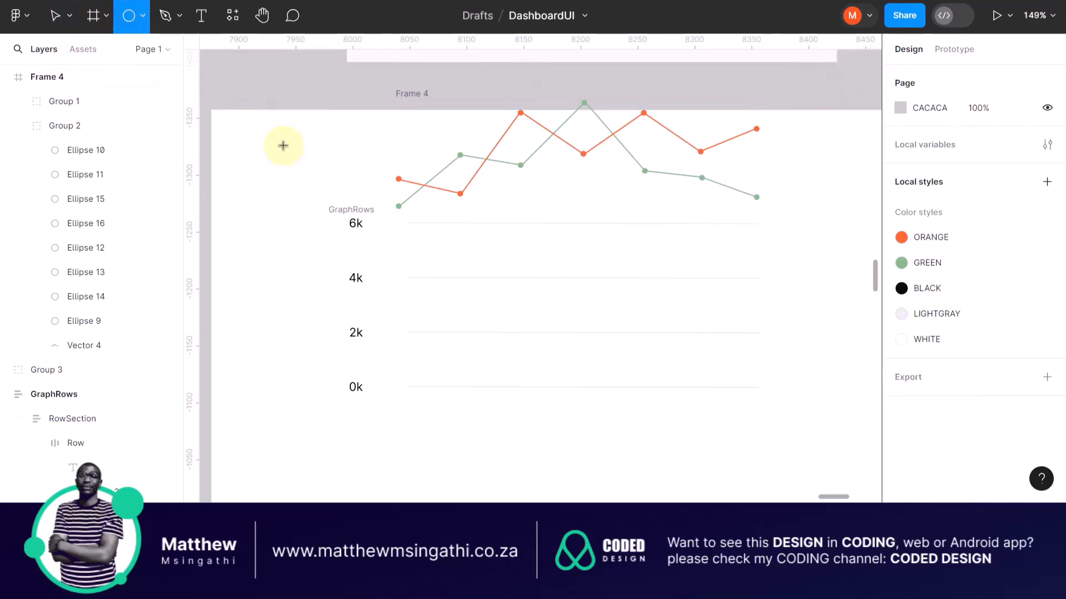
drag(283, 145, 313, 176)
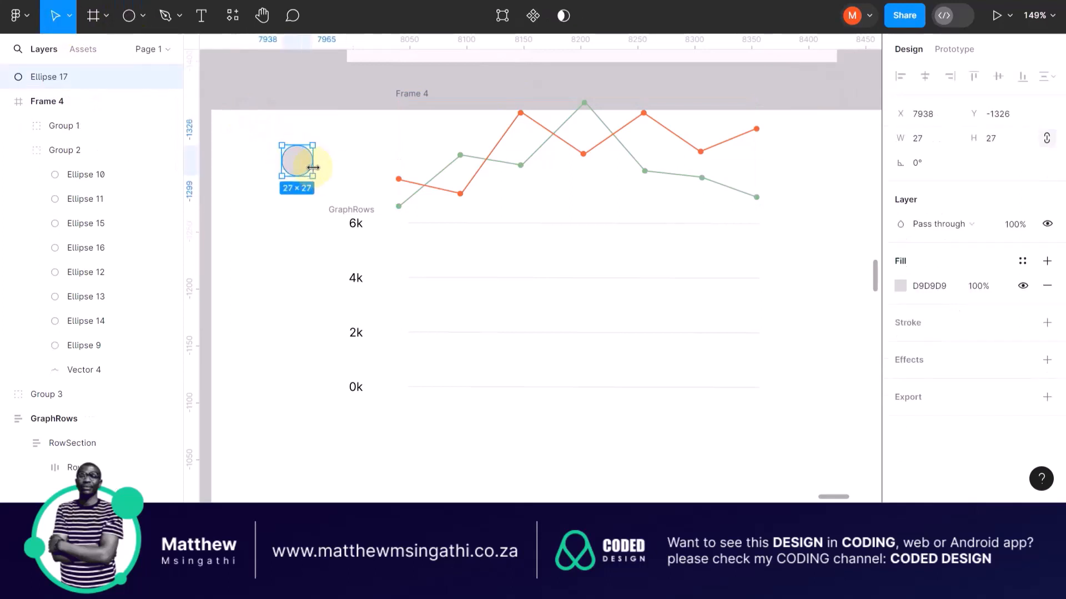
click(341, 152)
Step: Compare the design properties of the new circle with those of the orange line vector
click(302, 163)
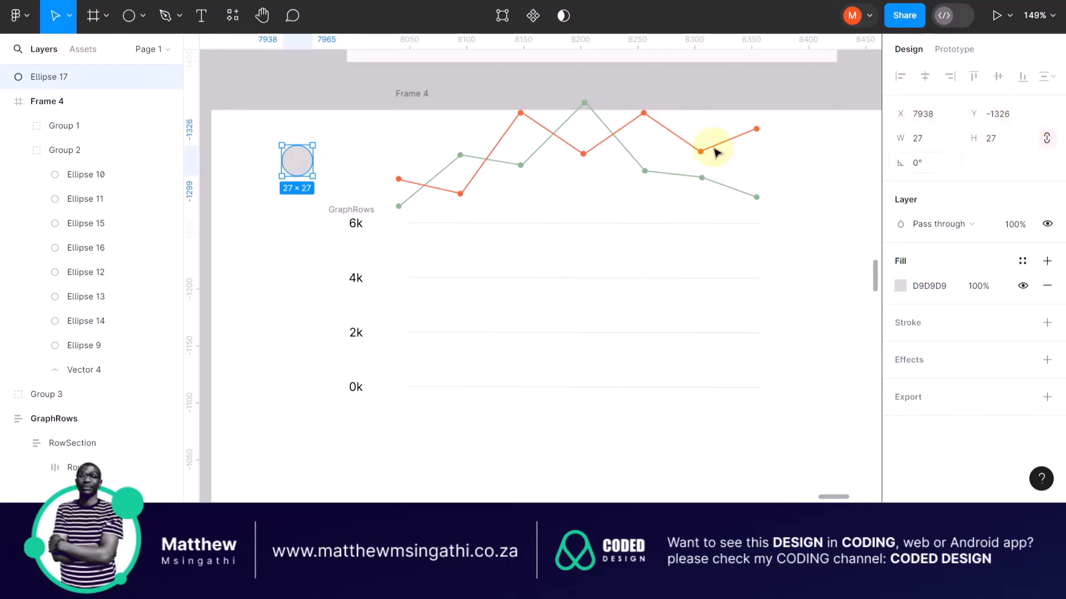
click(605, 142)
double_click(606, 143)
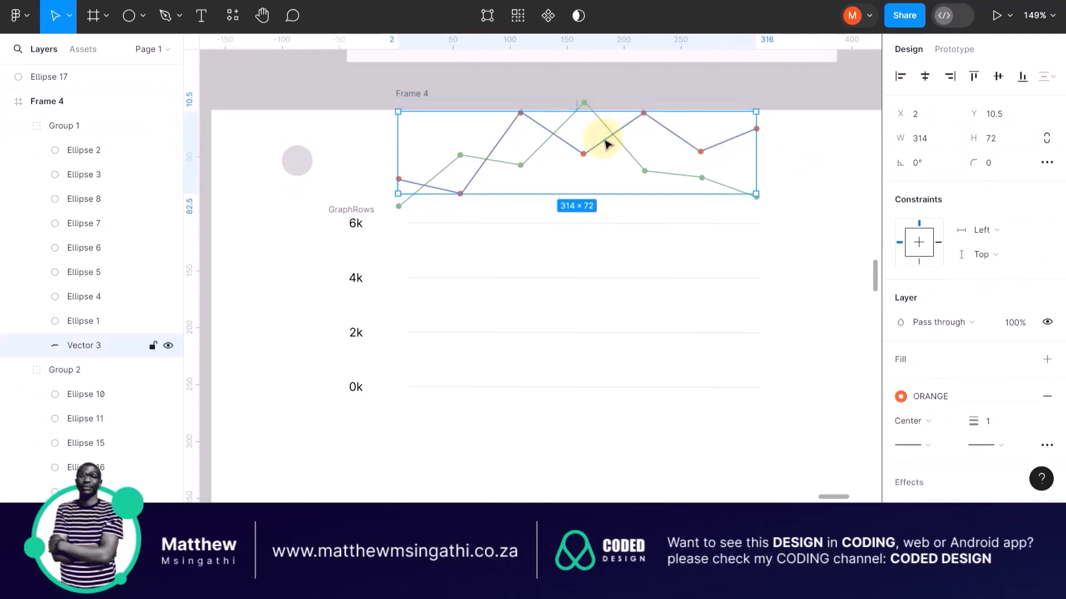
click(335, 98)
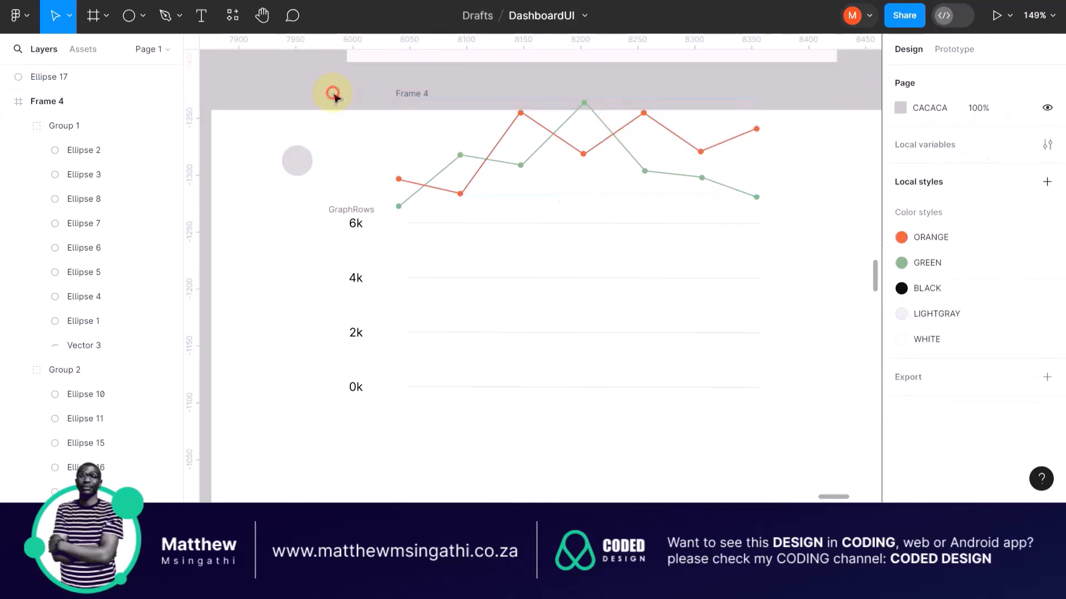
Step: Move the line-graph frame slightly upward, keeping it above GraphRows
click(462, 158)
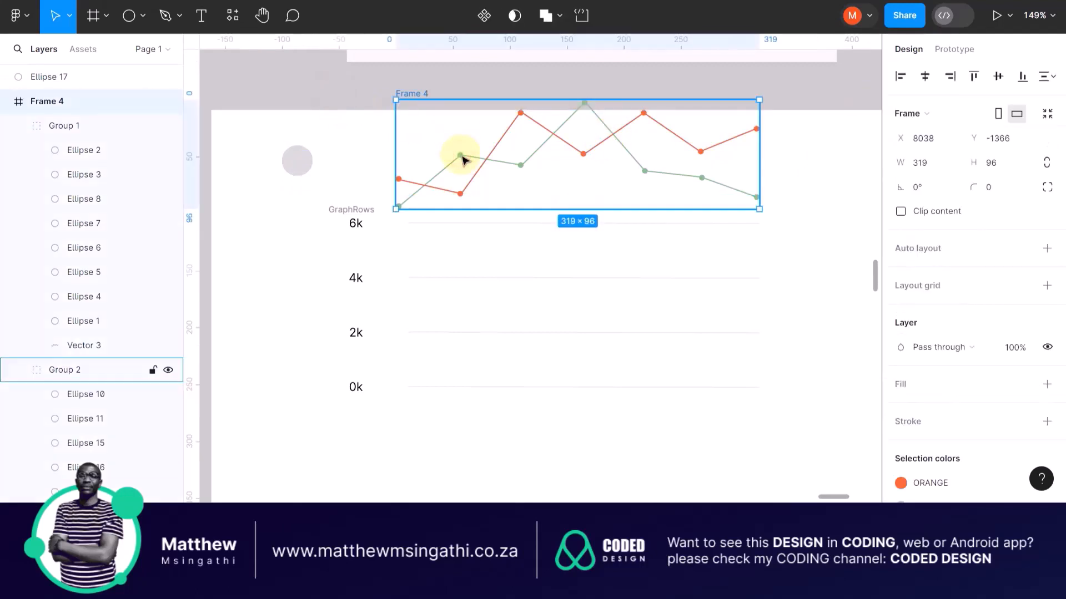
mouse_move(462, 158)
mouse_down()
mouse_move(464, 138)
mouse_move(475, 156)
mouse_up()
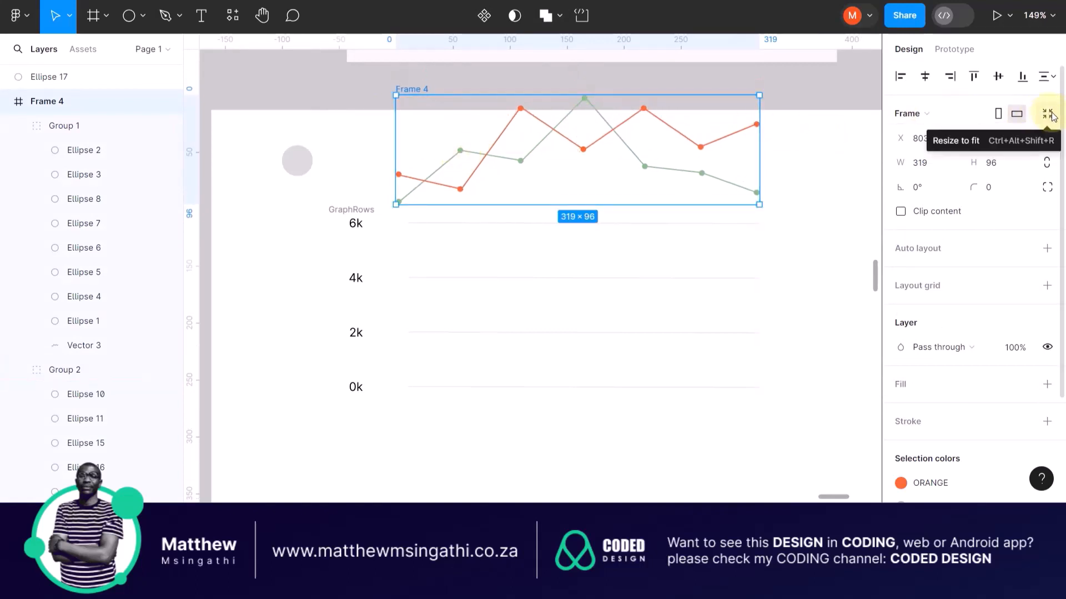
click(791, 145)
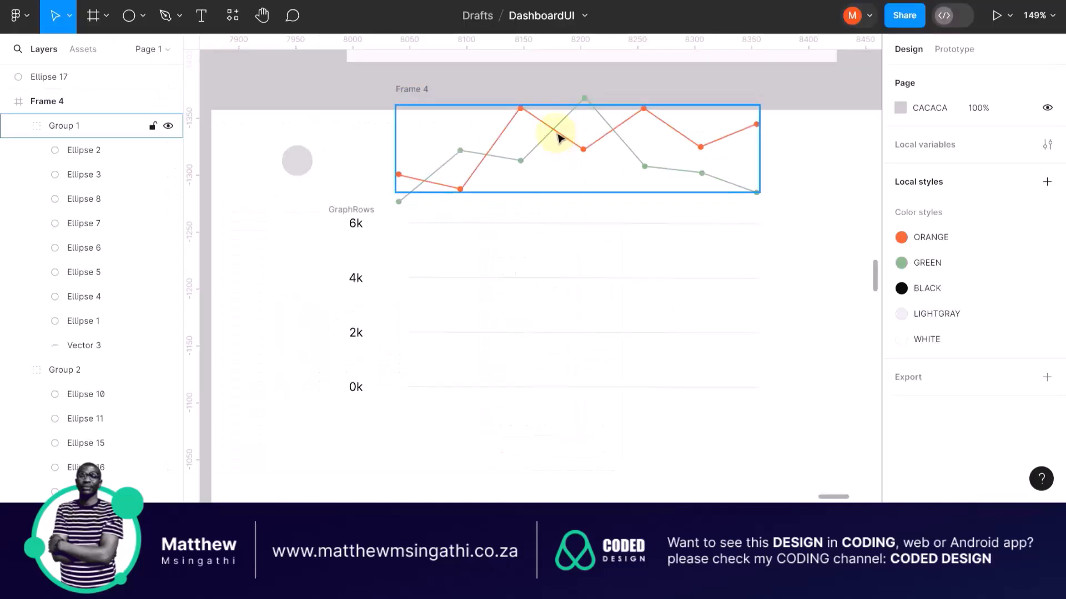
Step: Try shifting the orange line group slightly inside its frame, and undo the shift
click(552, 133)
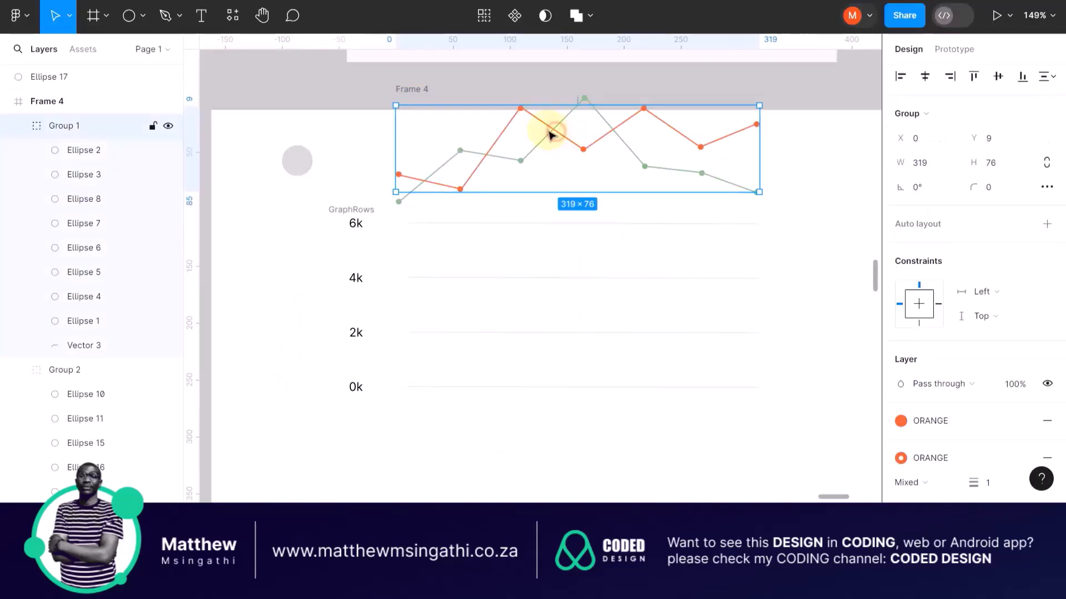
drag(547, 127, 548, 129)
key(ctrl+z)
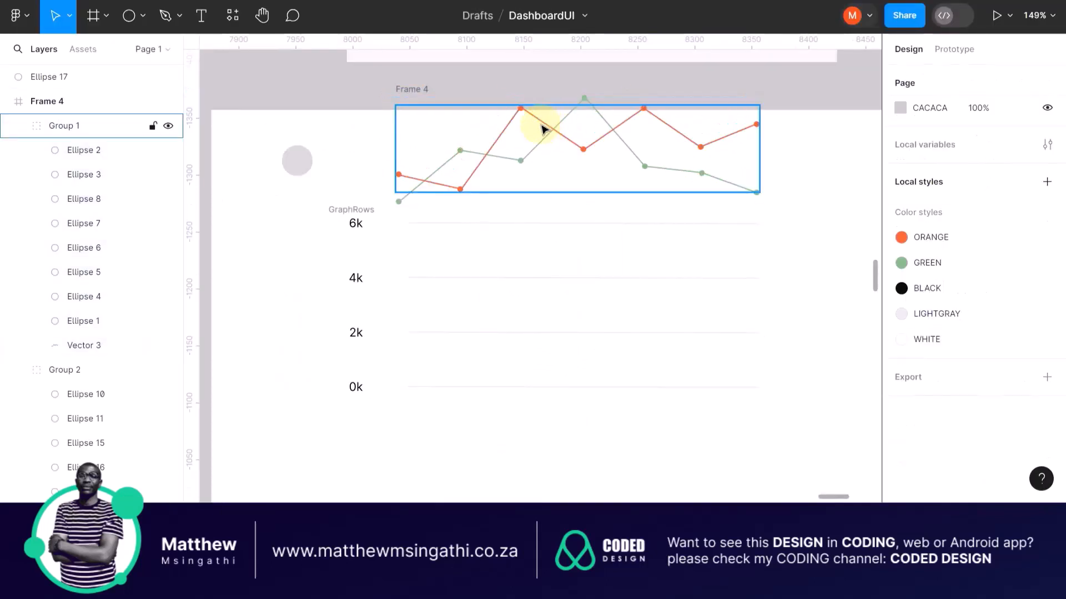
Step: Place the line-graph frame inside GraphRows with absolute position enabled, and move it to X 54, Y 30 over the rows
click(415, 90)
drag(417, 93, 392, 266)
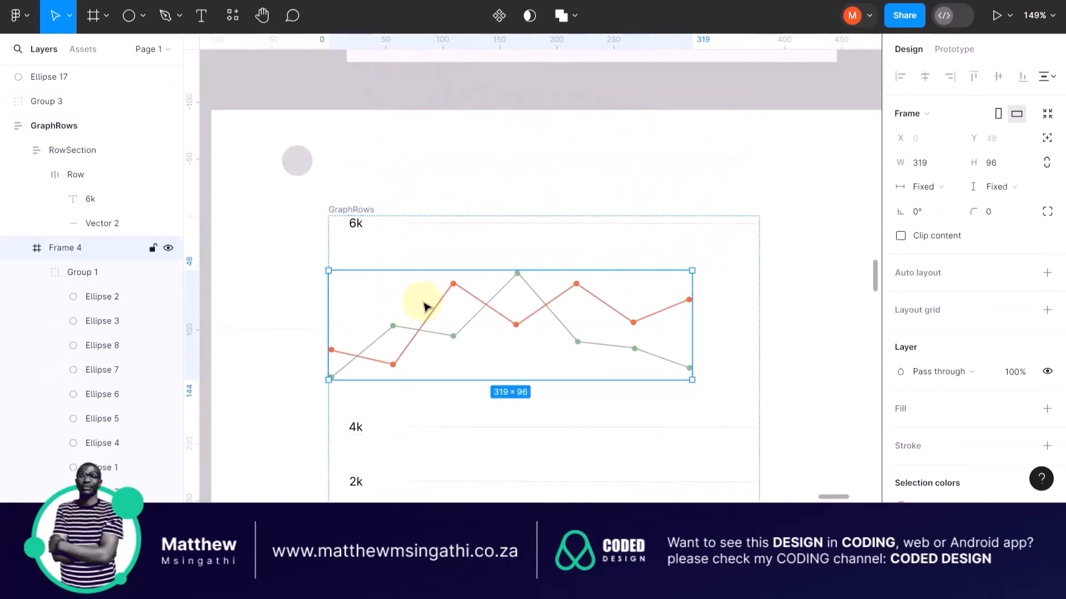
click(1046, 138)
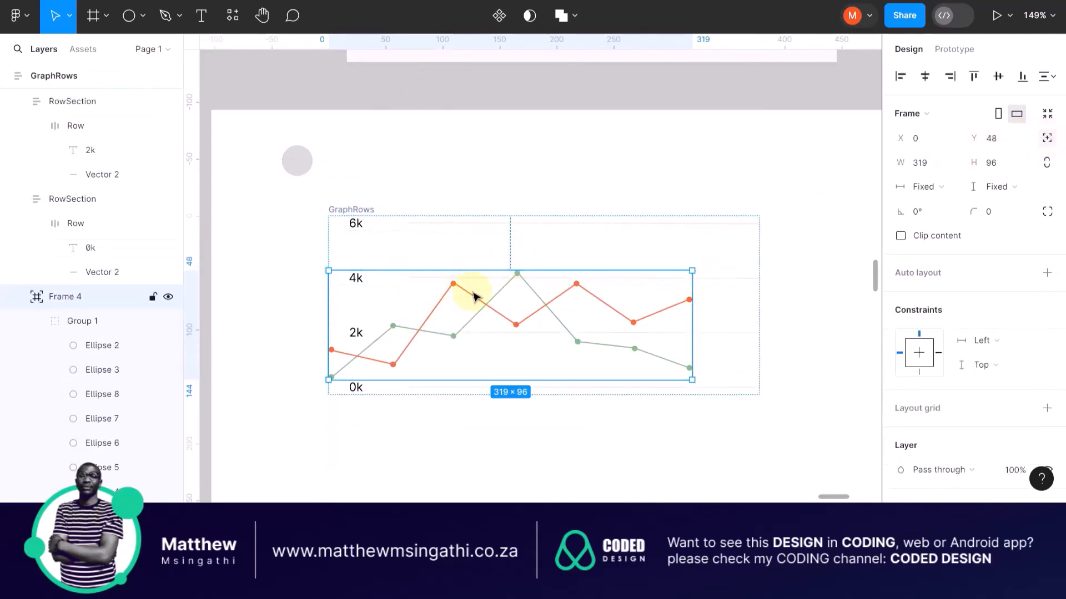
drag(483, 304, 544, 287)
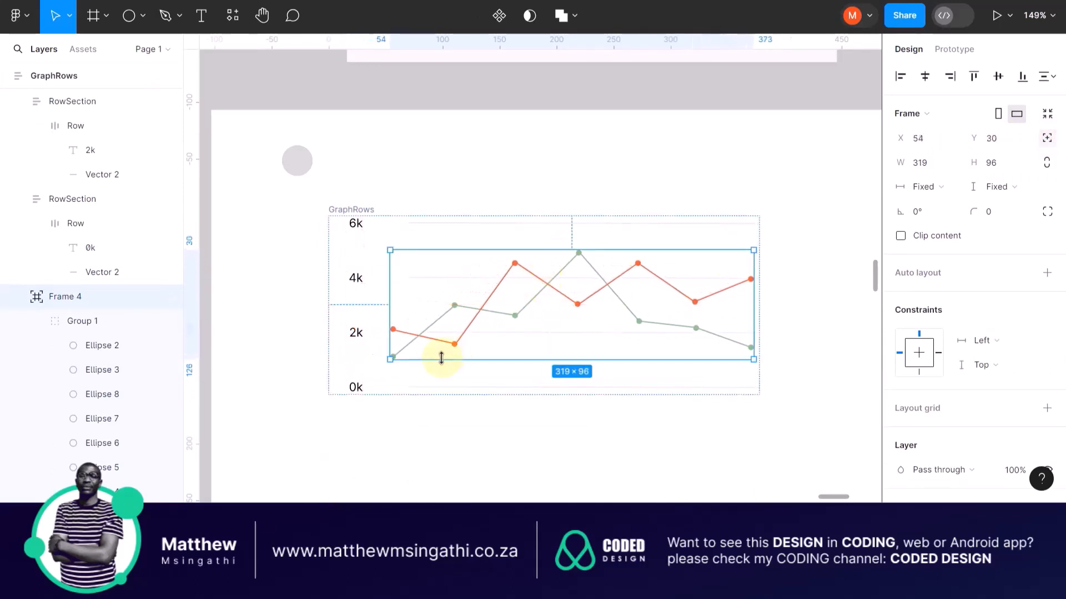
Step: Compare the overlay with the reference chart and move the line-graph frame to about X 91, Y 27 within GraphRows
scroll(441, 358, down, 3)
scroll(459, 219, up, 5)
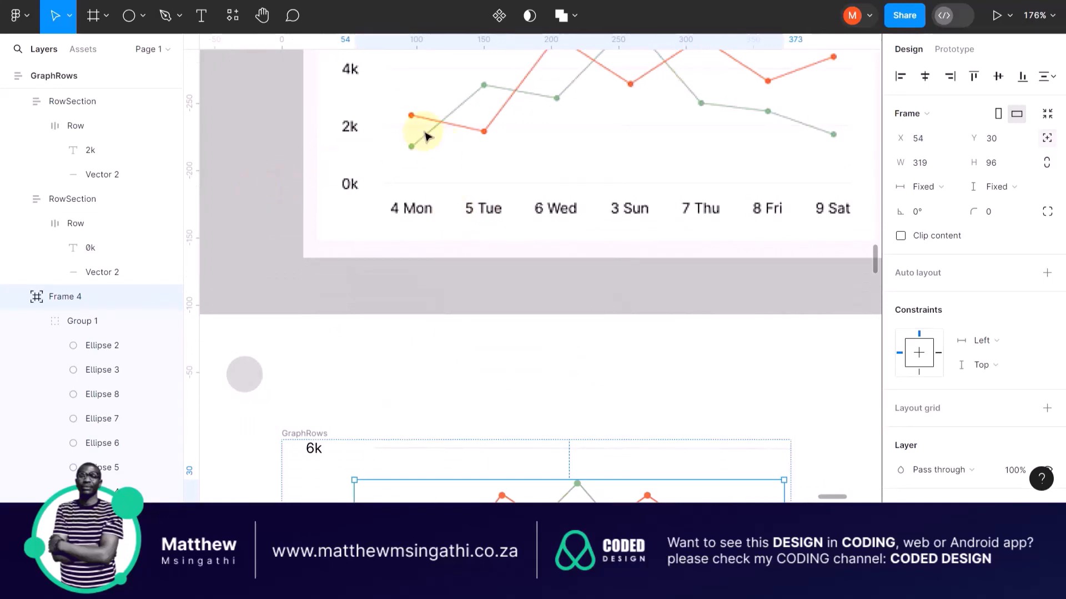
scroll(428, 136, up, 2)
scroll(450, 197, down, 4)
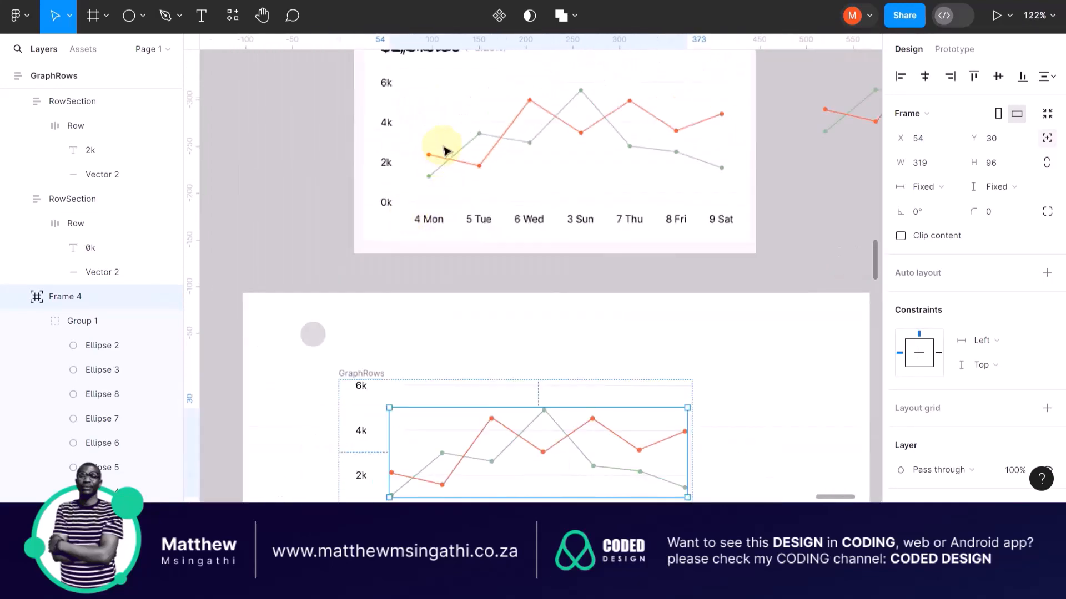
scroll(460, 386, down, 5)
scroll(430, 331, up, 5)
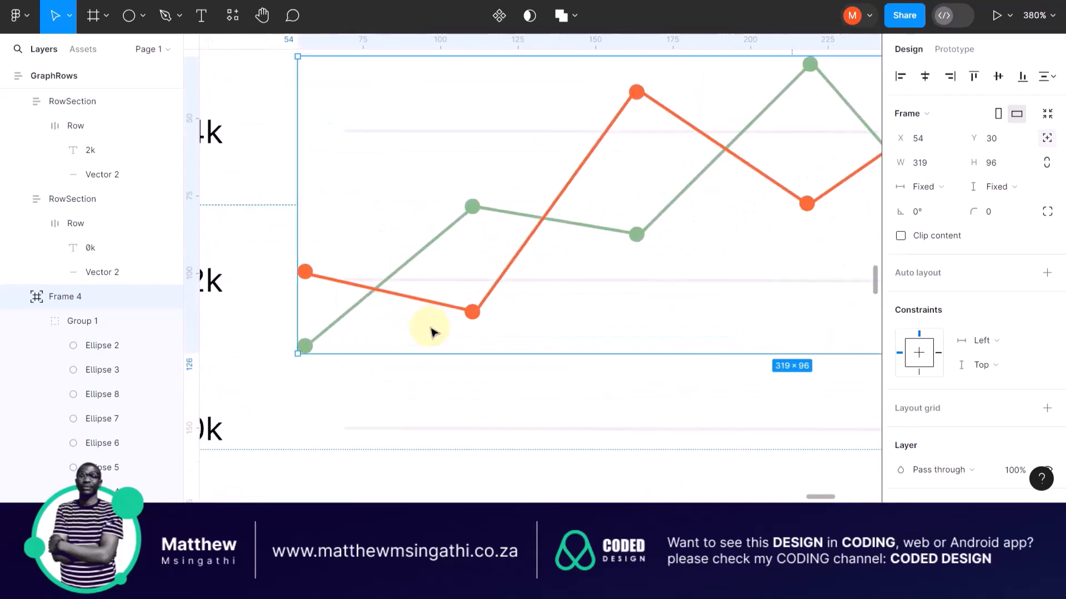
scroll(431, 329, up, 1)
drag(377, 288, 504, 280)
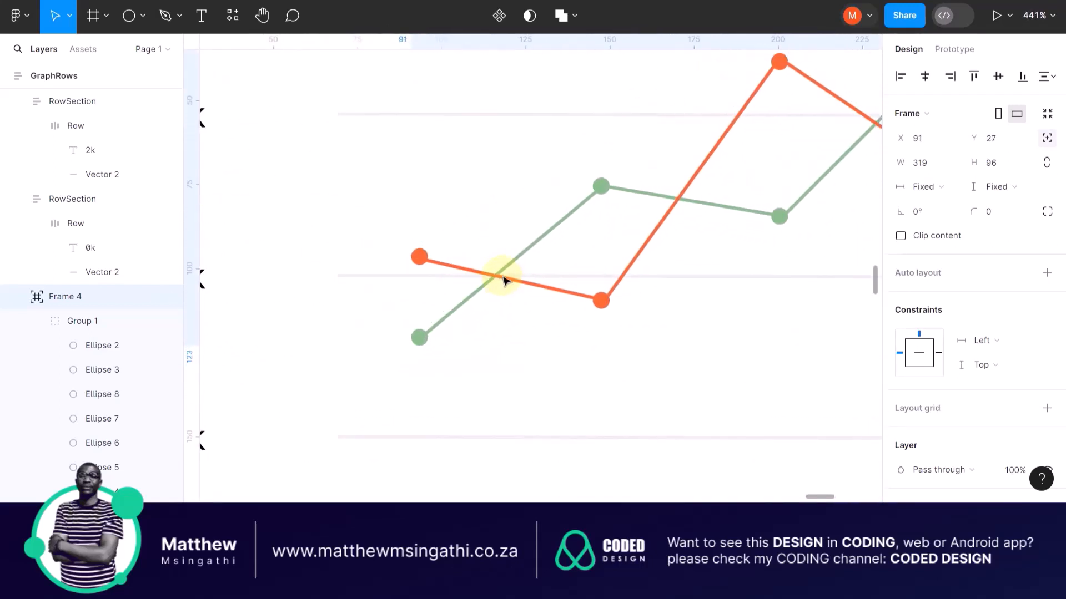
Step: Compare the data point positions of the line-graph overlay with the reference revenue chart
scroll(504, 280, down, 6)
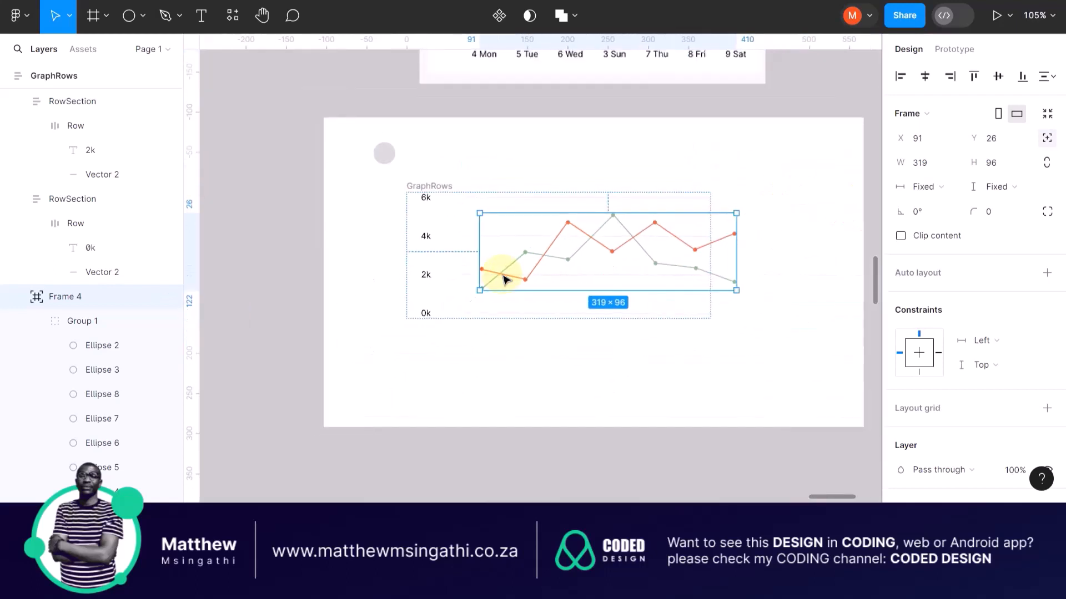
scroll(678, 244, up, 4)
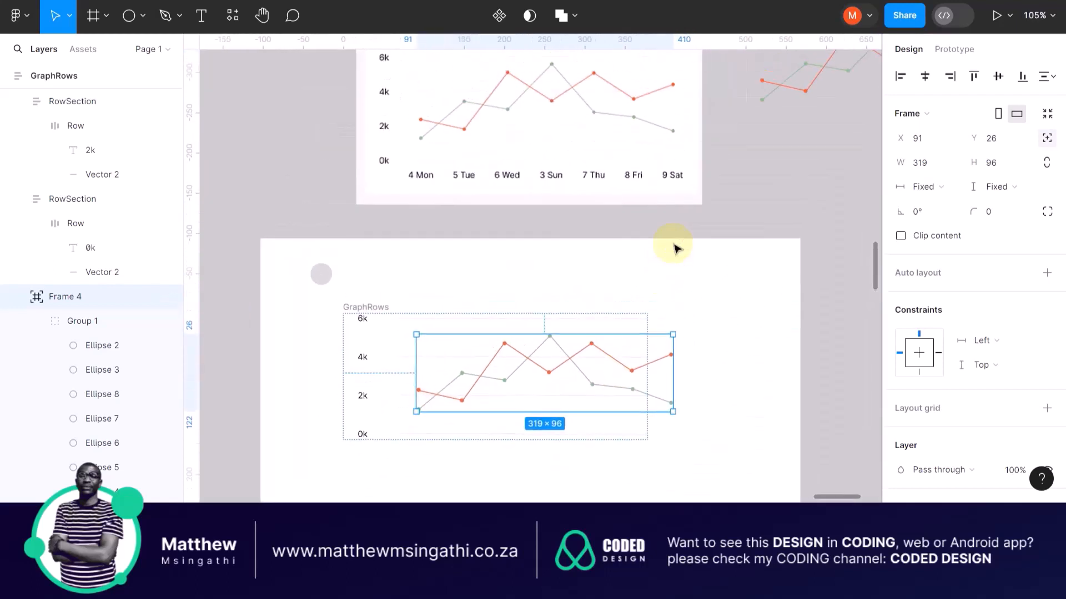
scroll(658, 91, up, 5)
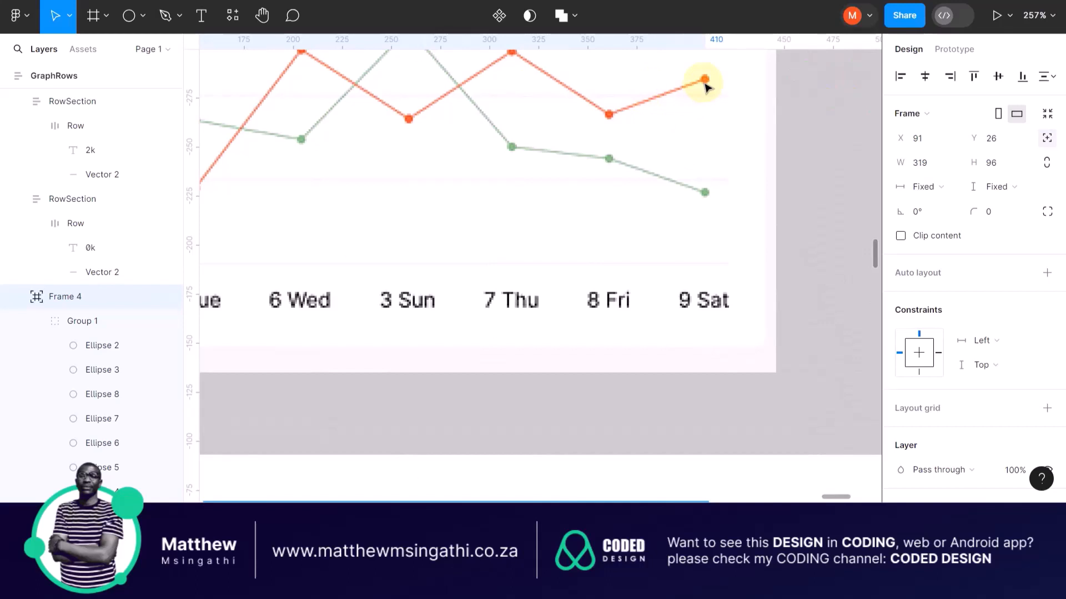
scroll(659, 158, left, 5)
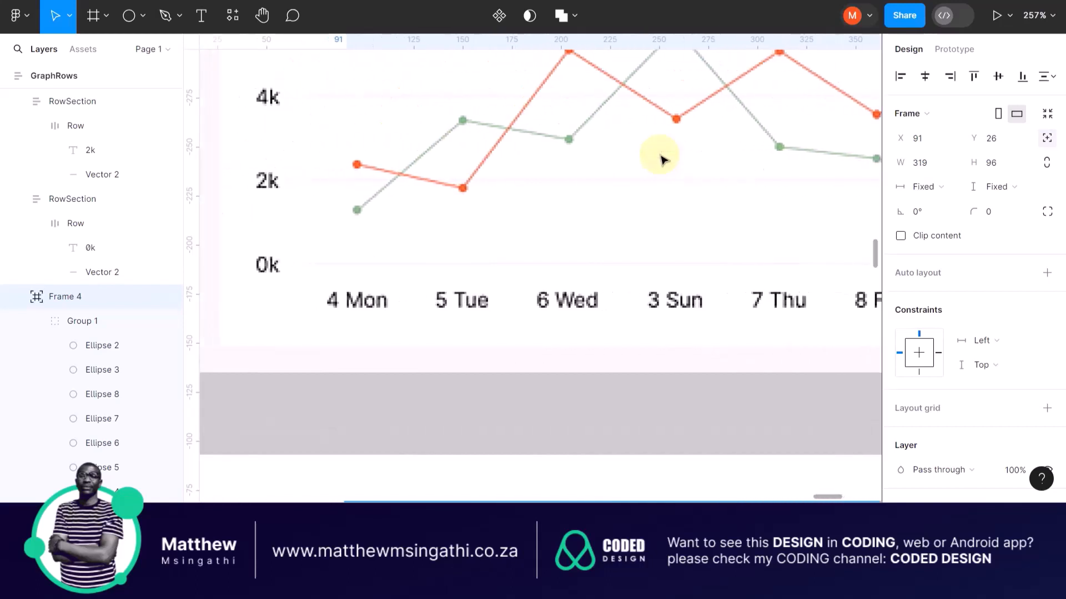
scroll(662, 160, down, 5)
scroll(644, 341, right, 2)
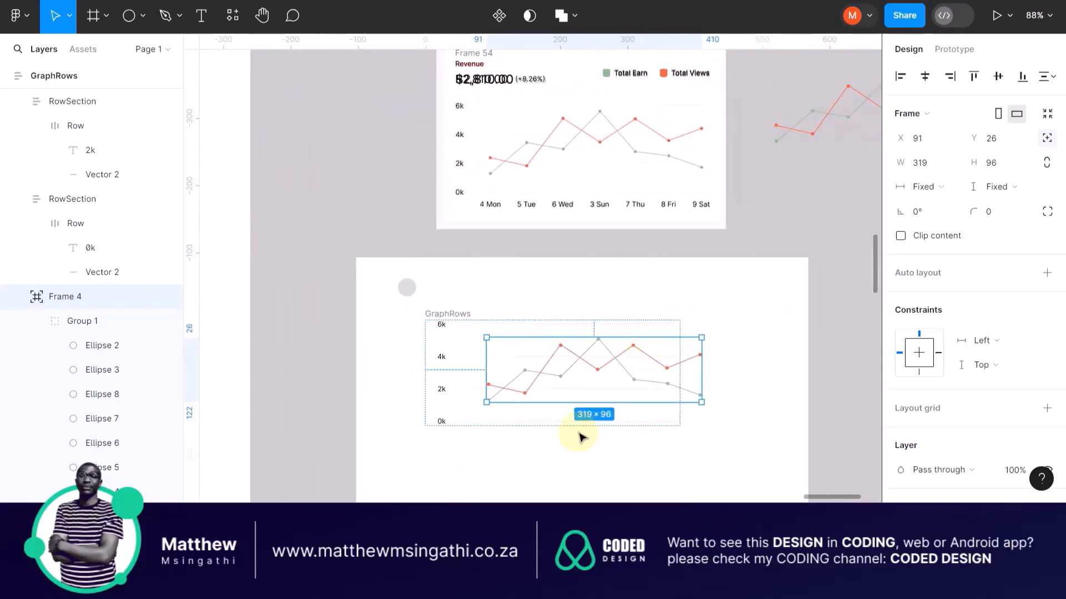
scroll(580, 437, down, 4)
scroll(580, 437, up, 3)
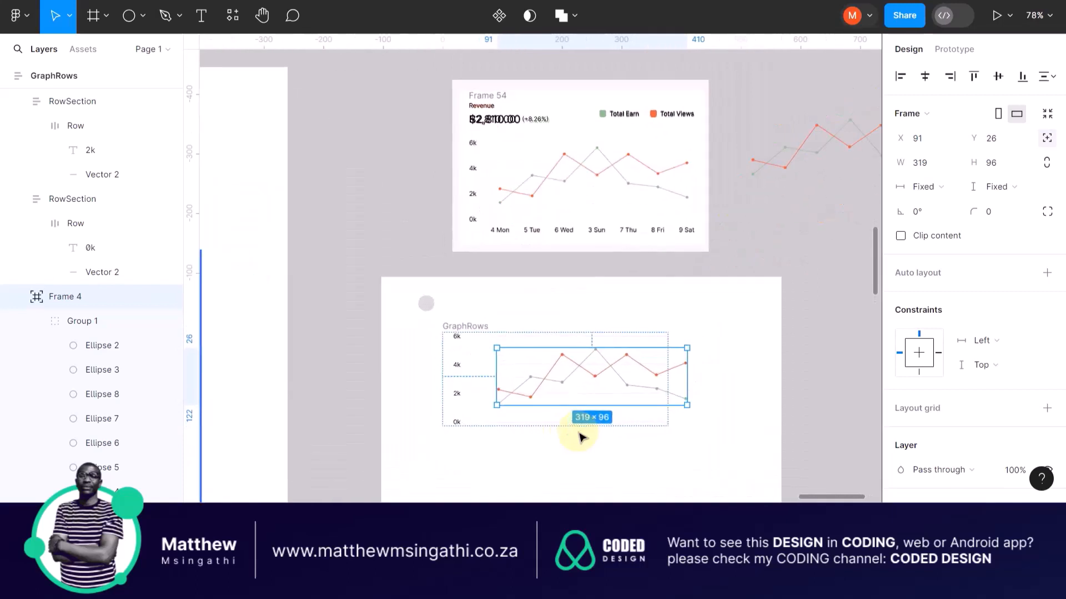
scroll(580, 437, up, 5)
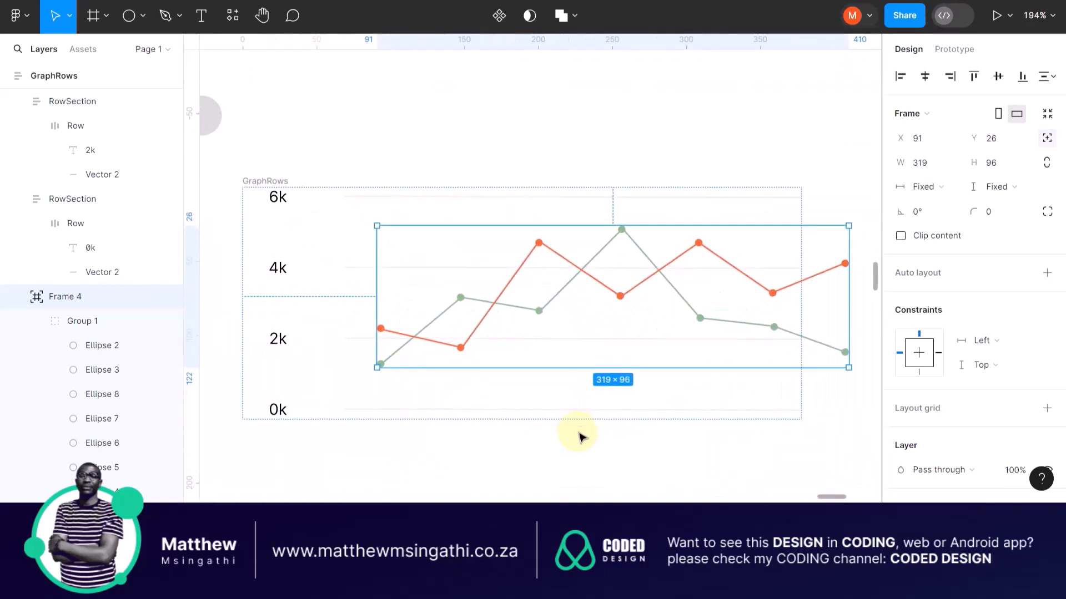
scroll(516, 429, right, 2)
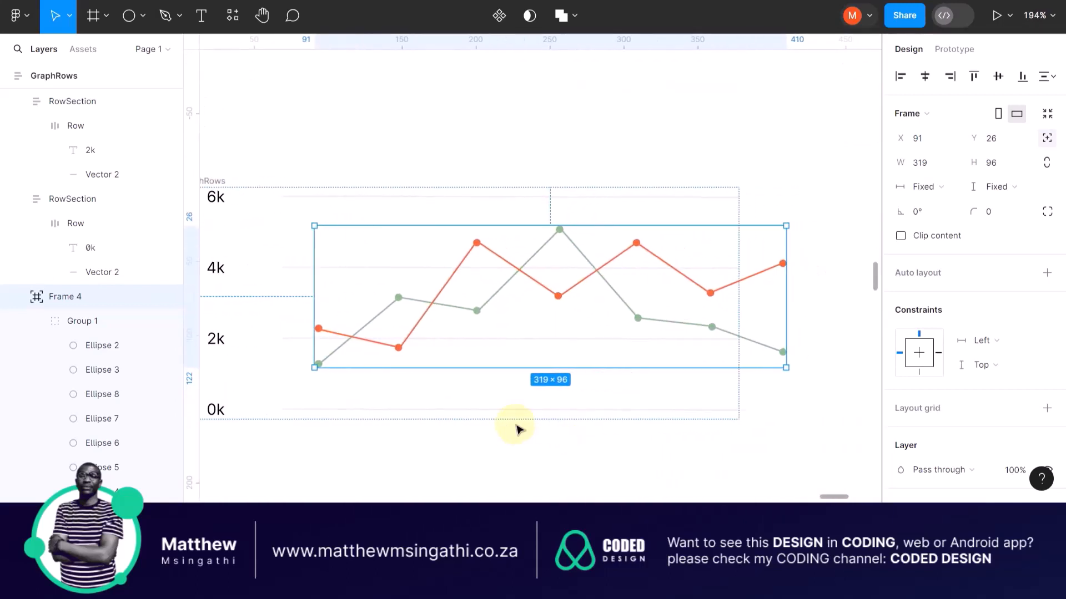
Step: Widen the GraphRows frame to 427 so it encloses the whole line graph
scroll(516, 429, down, 3)
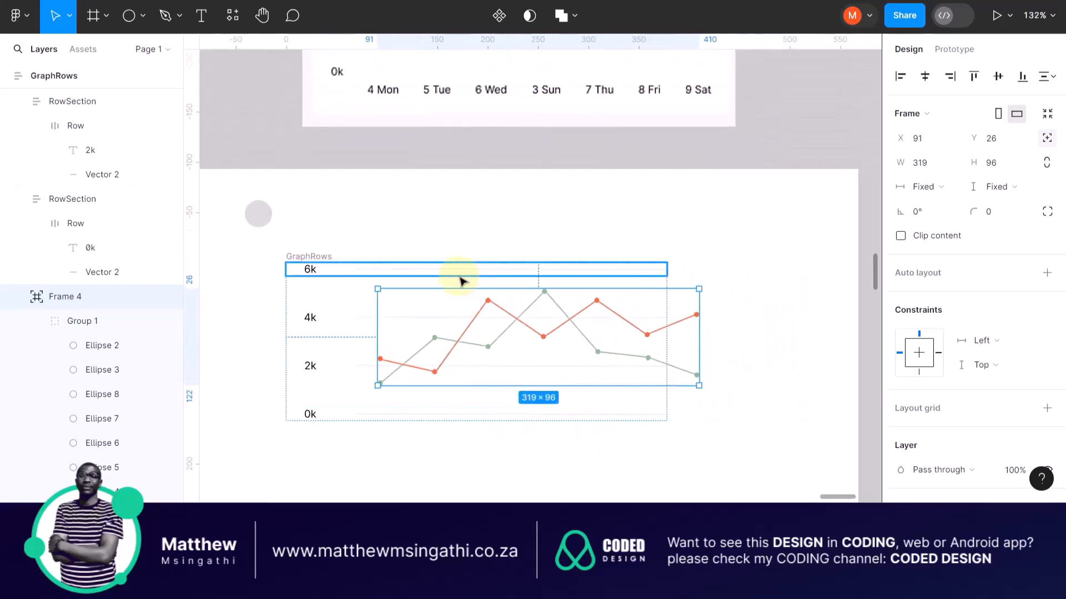
click(316, 256)
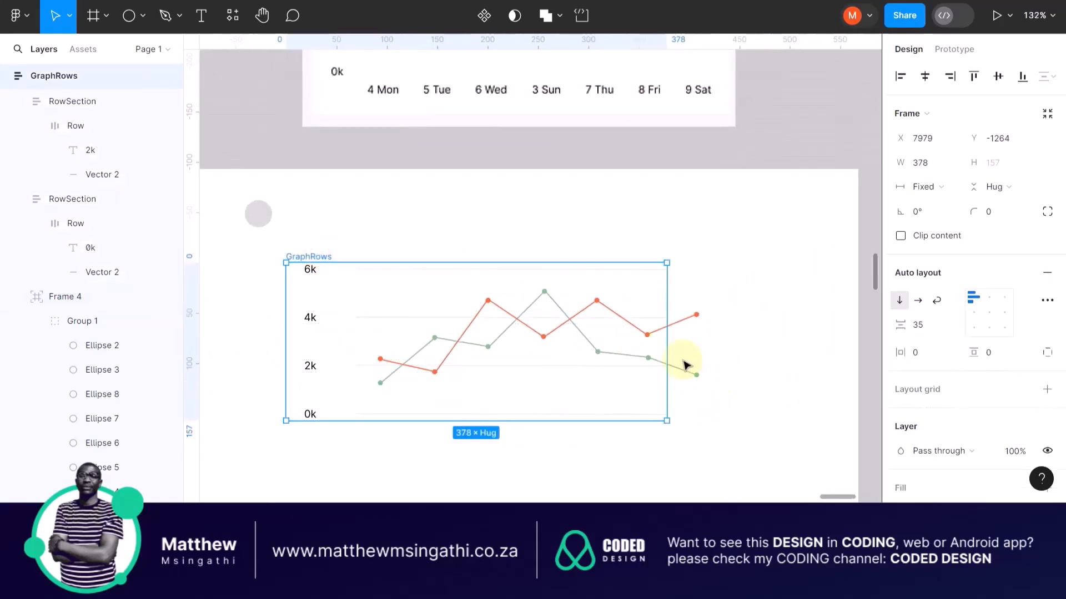
drag(667, 345, 714, 344)
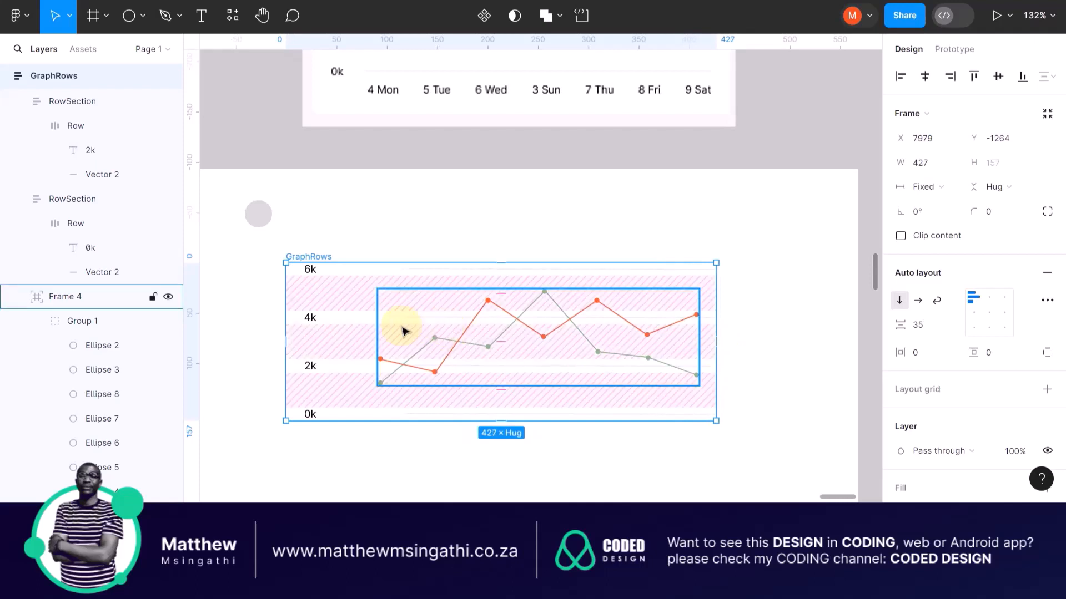
Step: Extend the start point of the 6k row's grid line toward its label, making the line about 374 wide
scroll(382, 329, up, 5)
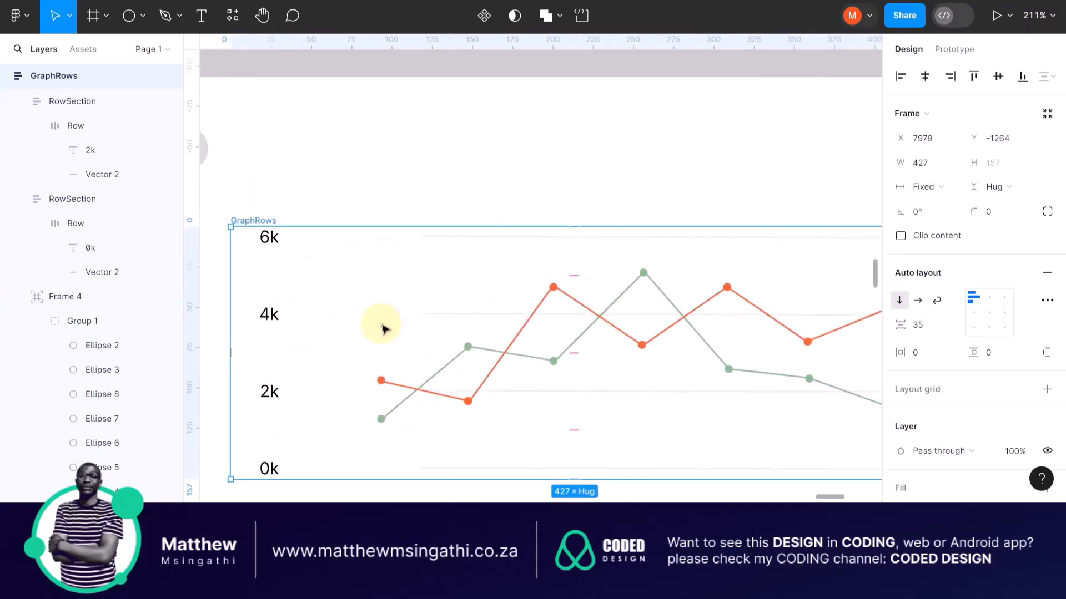
click(432, 242)
click(432, 243)
click(432, 242)
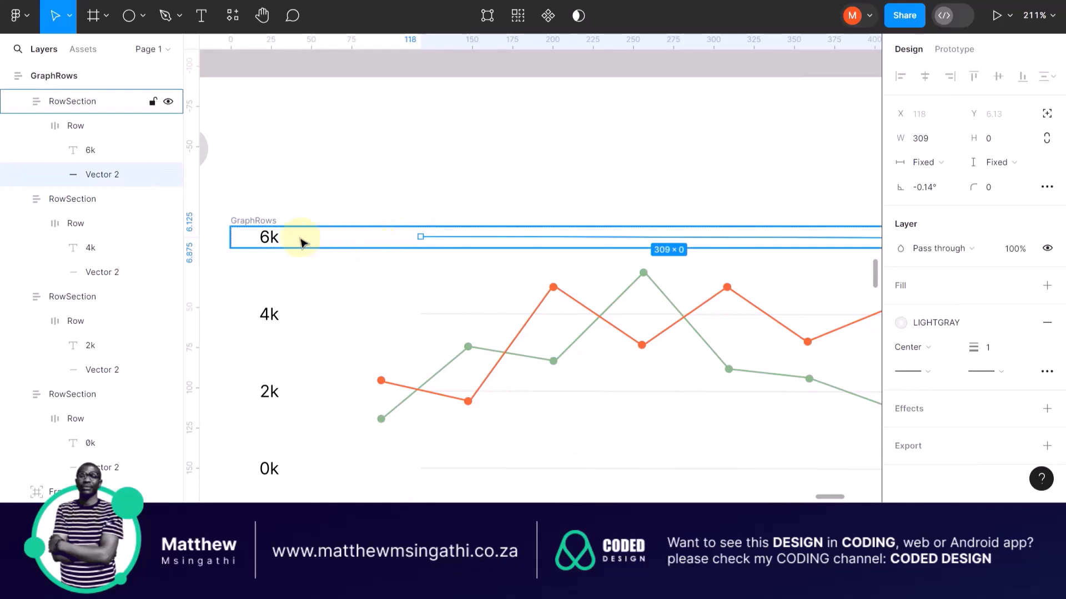
double_click(420, 236)
drag(420, 236, 316, 238)
scroll(311, 239, up, 5)
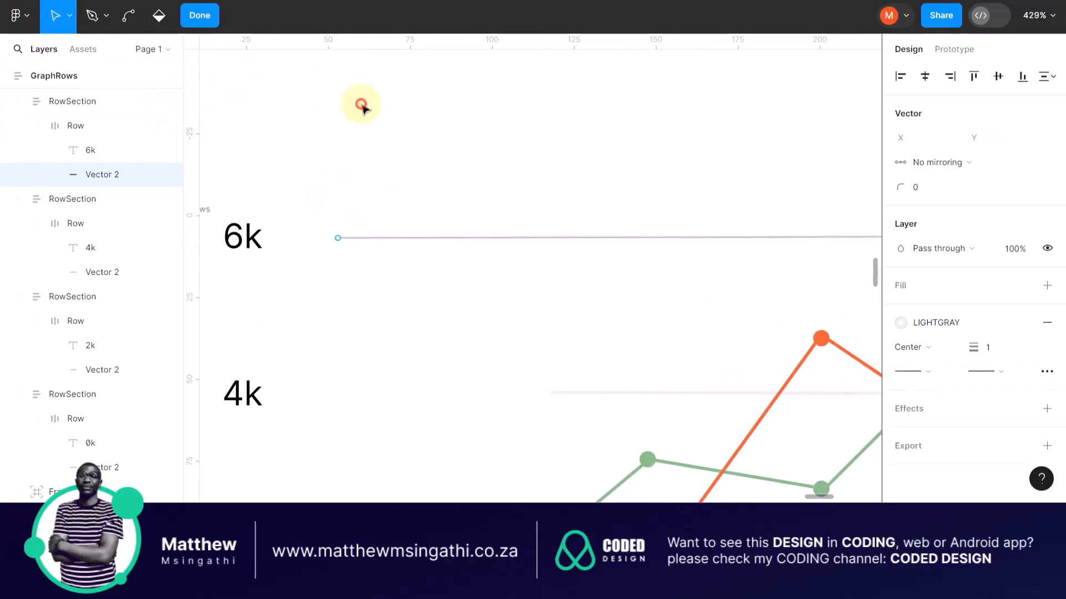
key(Escape)
Step: Draw a spacer rectangle about 16 × 15 above the 6k grid line and set its width to 19
click(128, 16)
drag(368, 157, 425, 205)
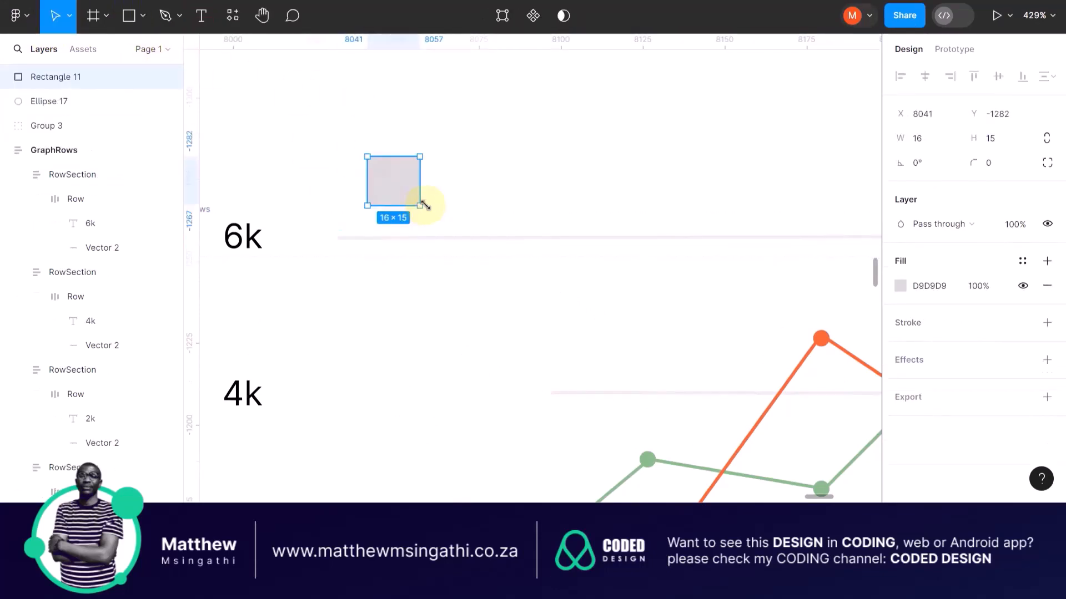
click(931, 143)
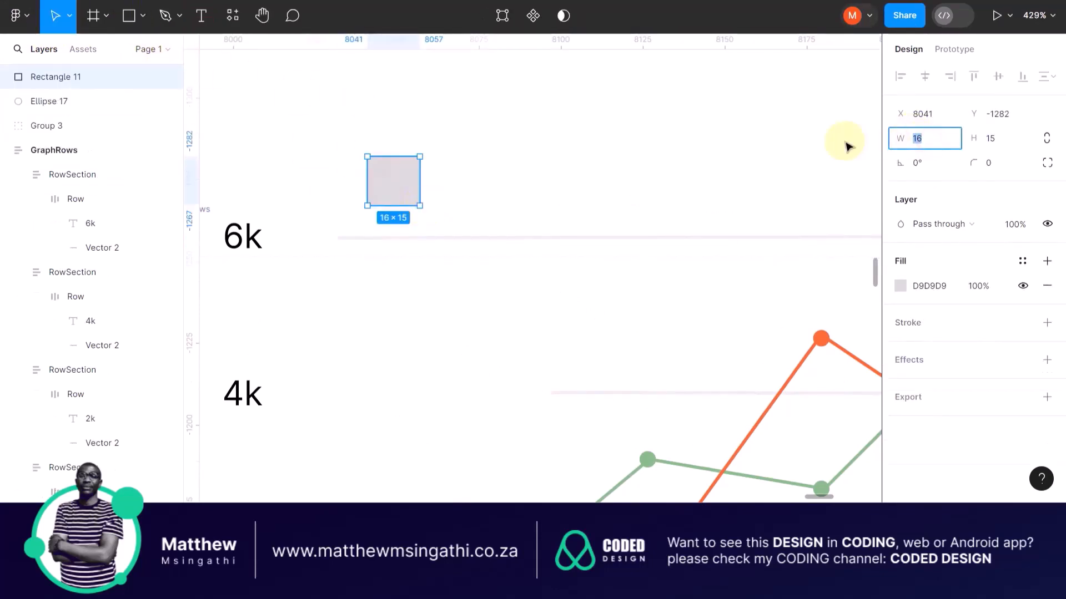
text(19)
key(Return)
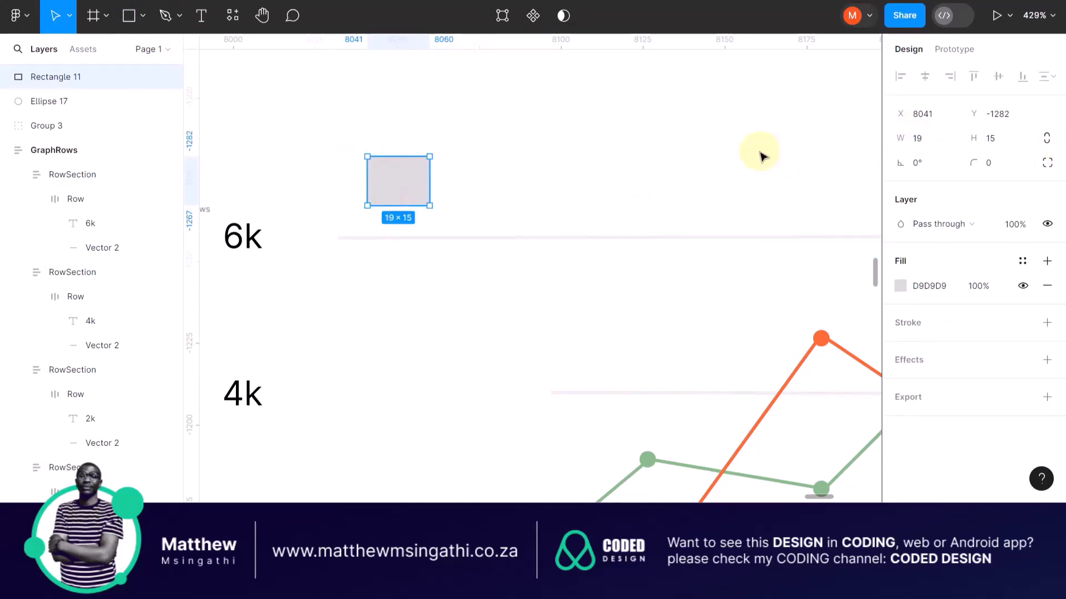
Step: Move the spacer rectangle flush against the 6k label's end and place a vertical guide at its right edge, X 8028
click(721, 150)
drag(400, 176, 295, 195)
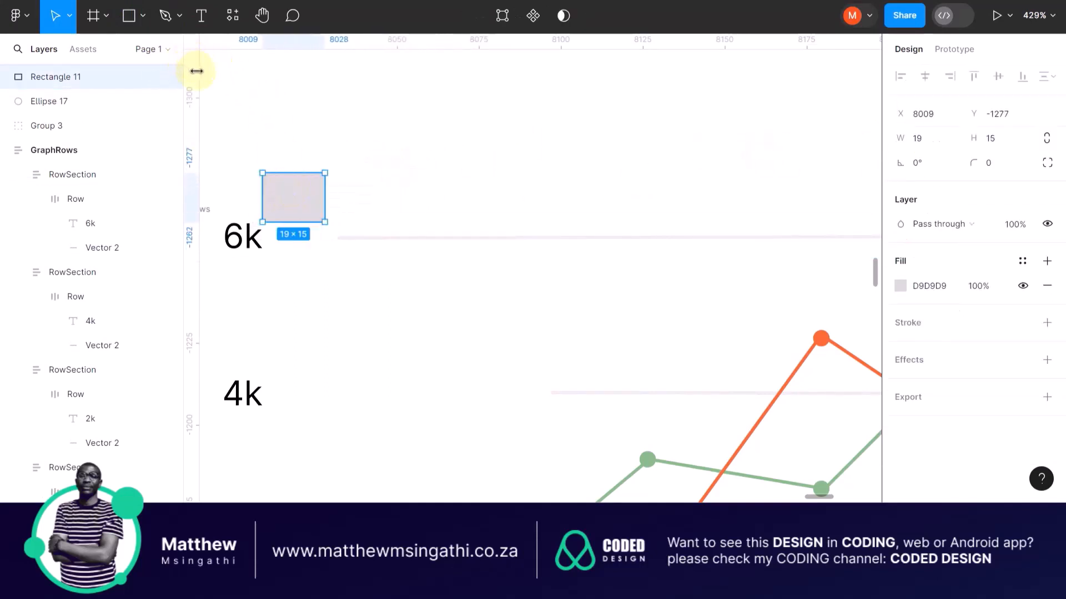
drag(197, 71, 326, 166)
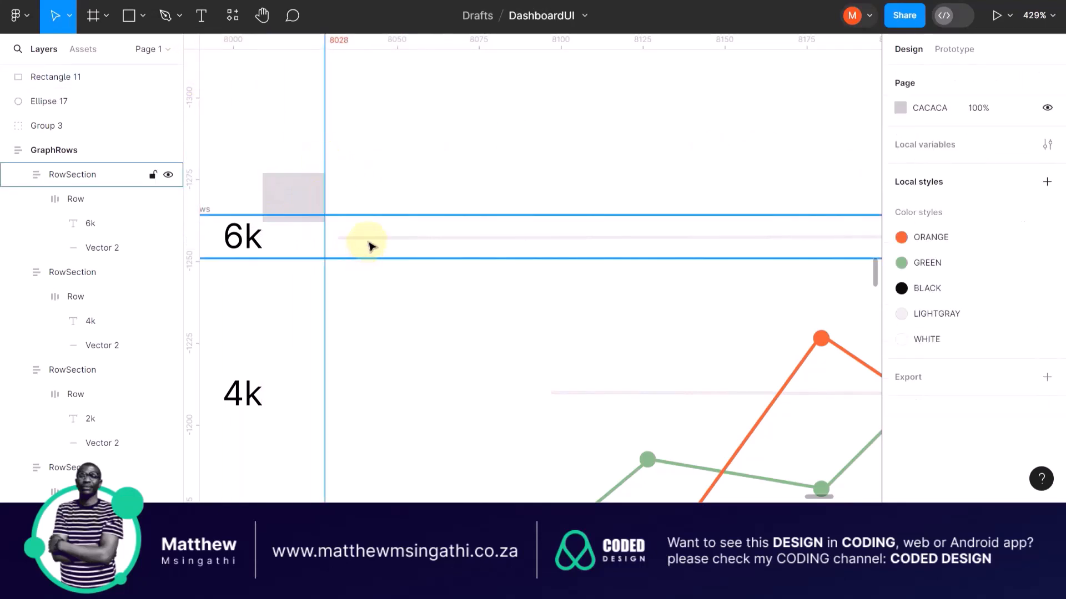
Step: Stretch the 6k grid line's start to the vertical guide, making it about 378.57 wide
click(371, 246)
click(363, 241)
click(335, 235)
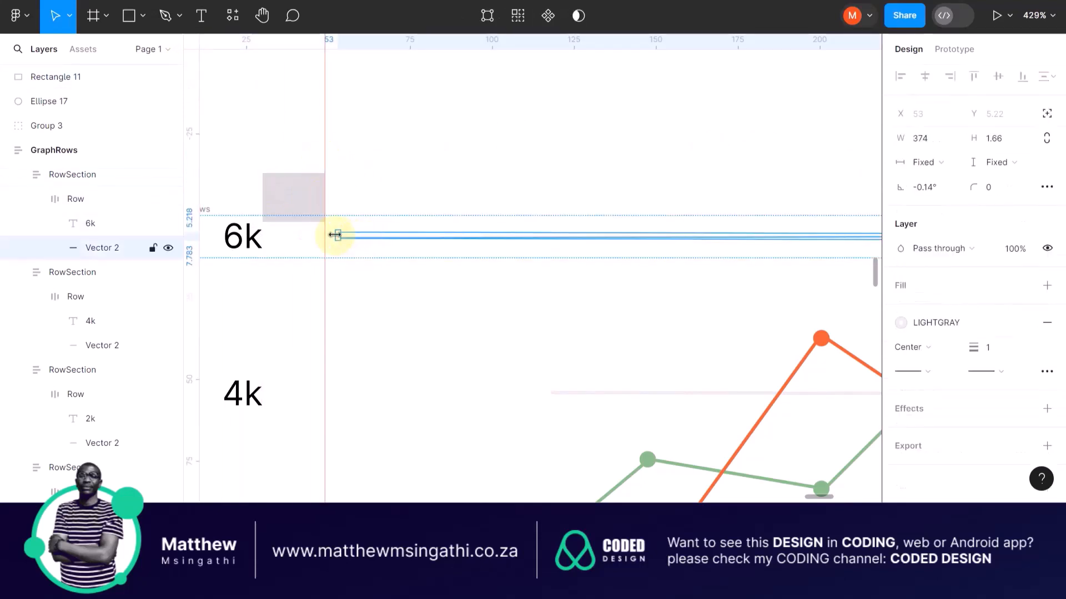
drag(333, 236, 322, 235)
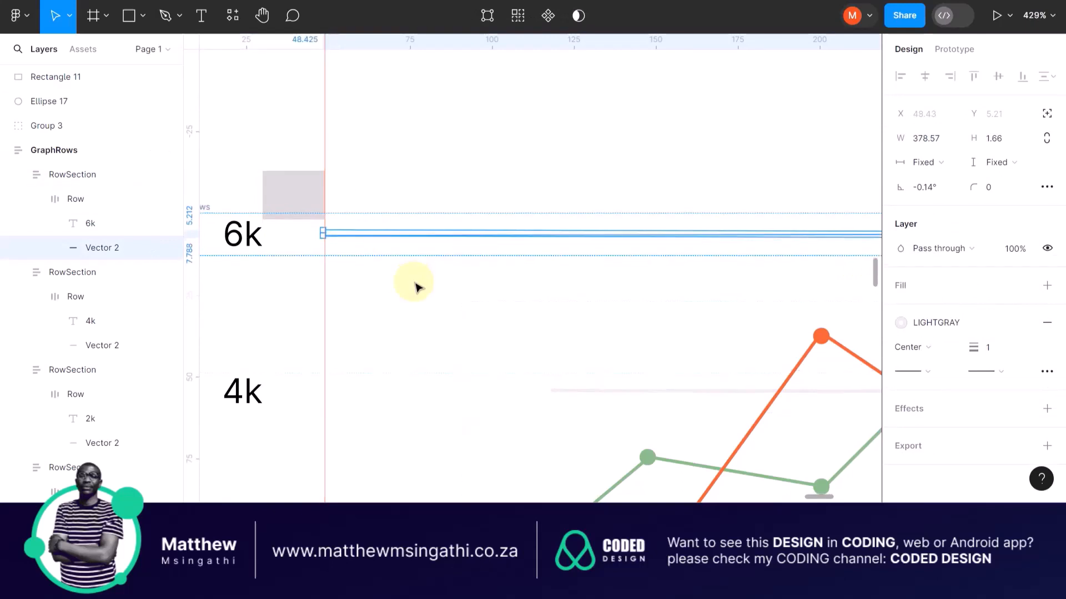
Step: Remove the line-graph frame from GraphRows to expose the grid lines beneath it
scroll(560, 333, down, 2)
click(571, 322)
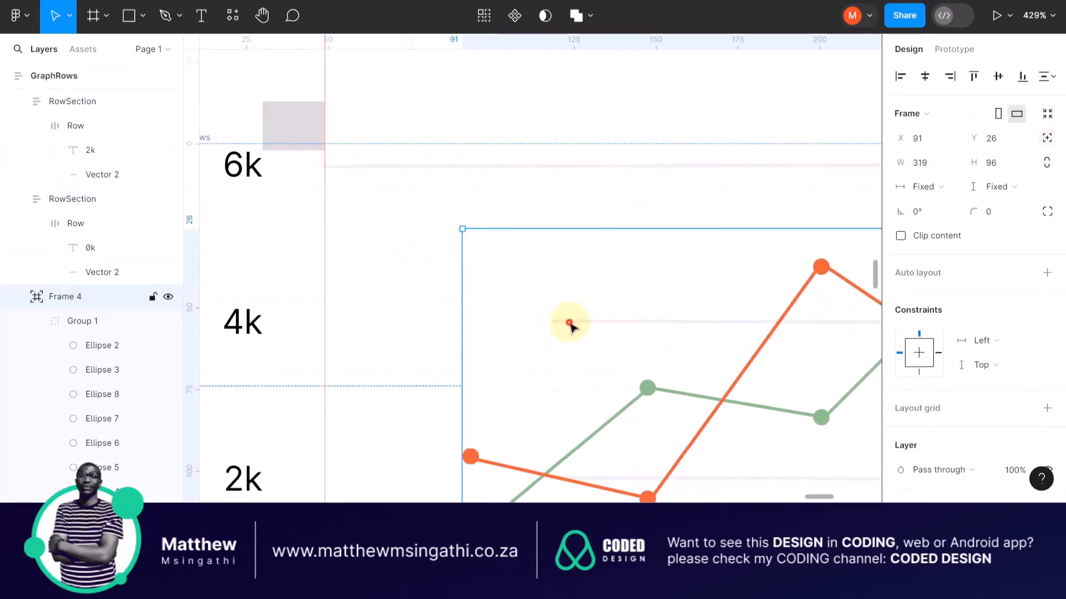
click(556, 323)
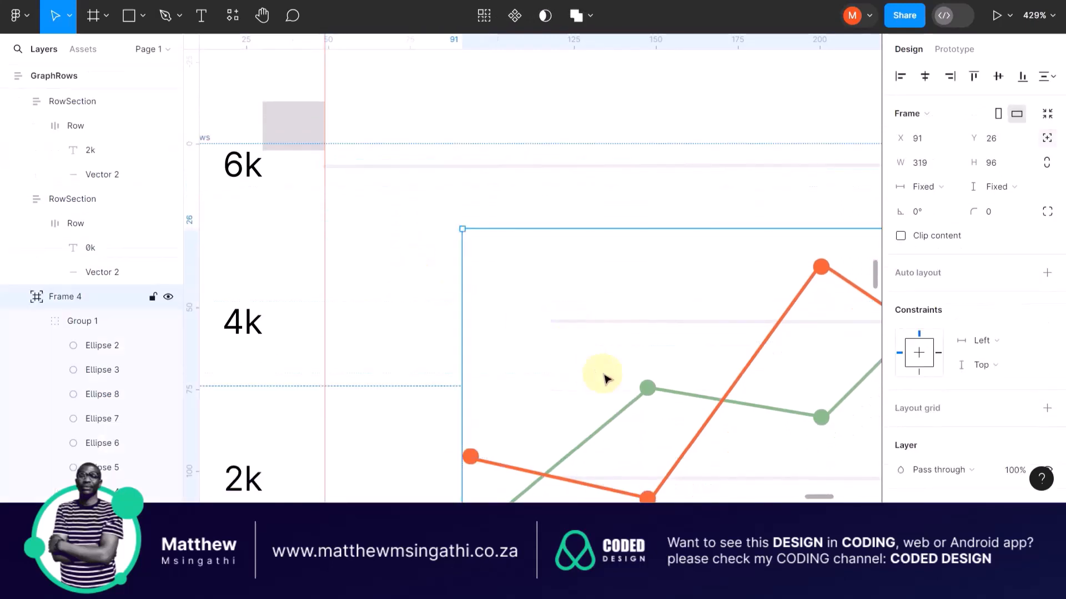
key(Delete)
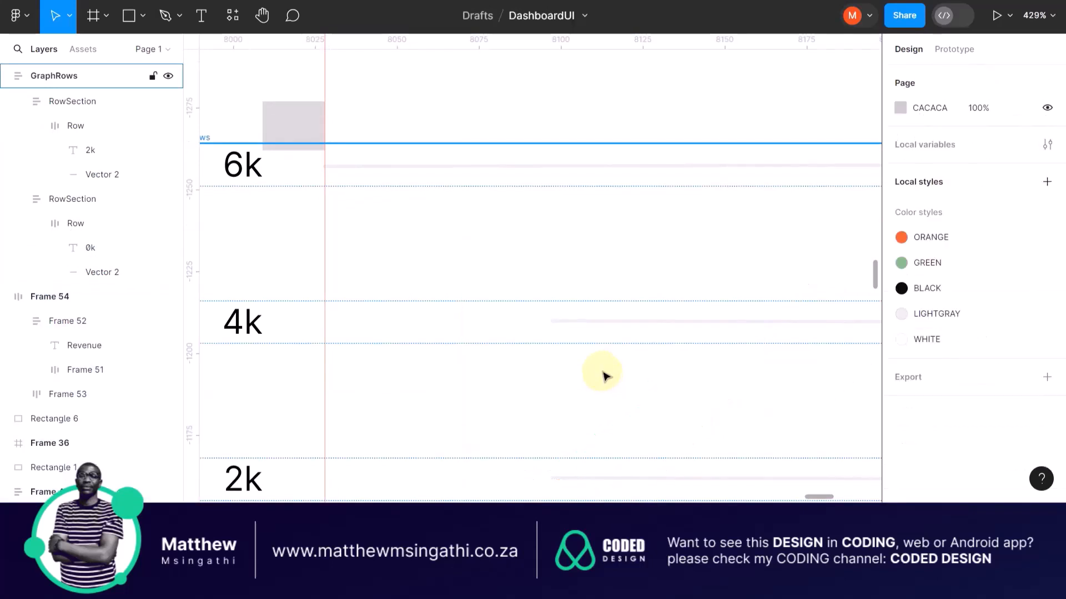
Step: Copy the 6k grid line's width and set the 4k grid line's width to 378.57
click(575, 324)
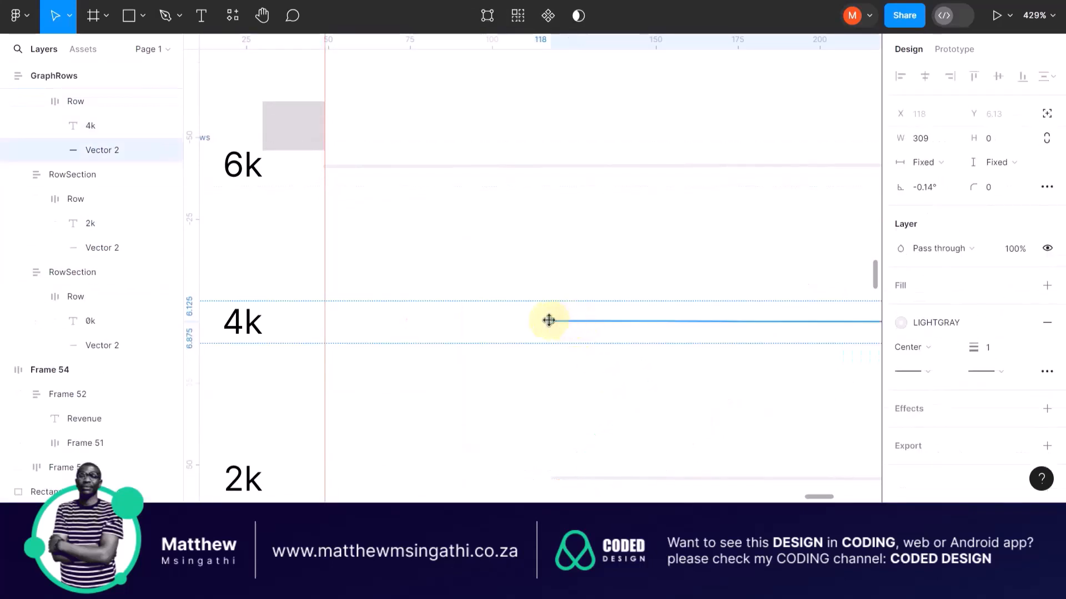
drag(548, 320, 521, 321)
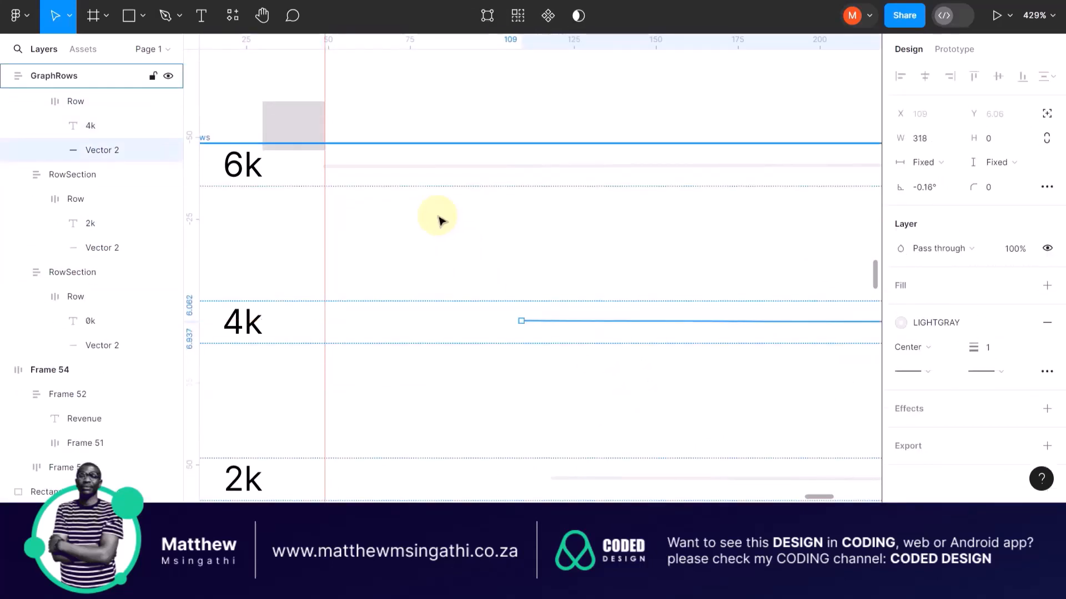
click(395, 167)
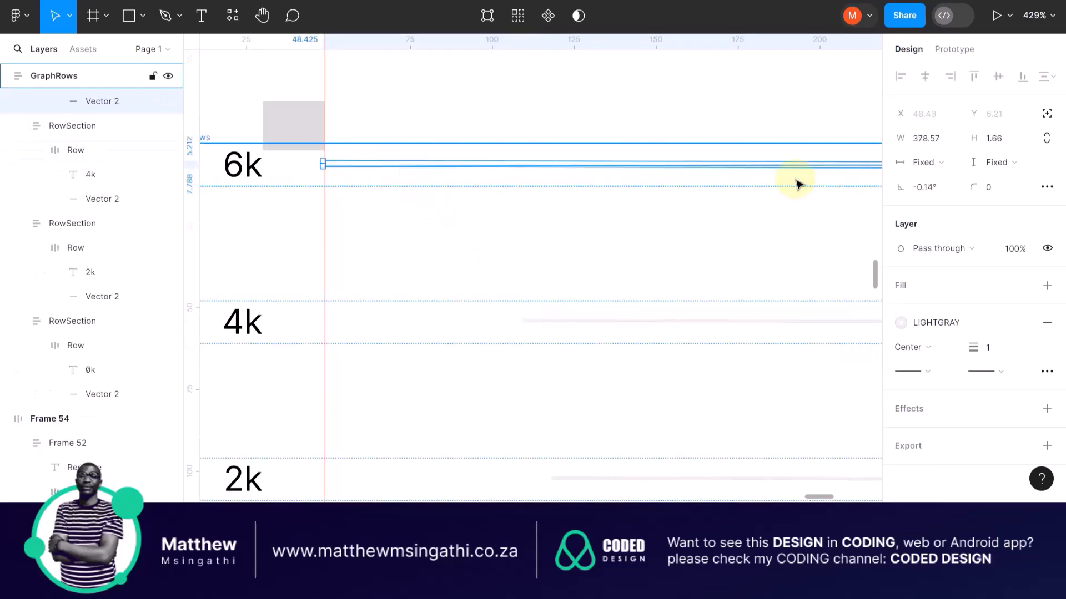
click(931, 138)
key(ctrl+c)
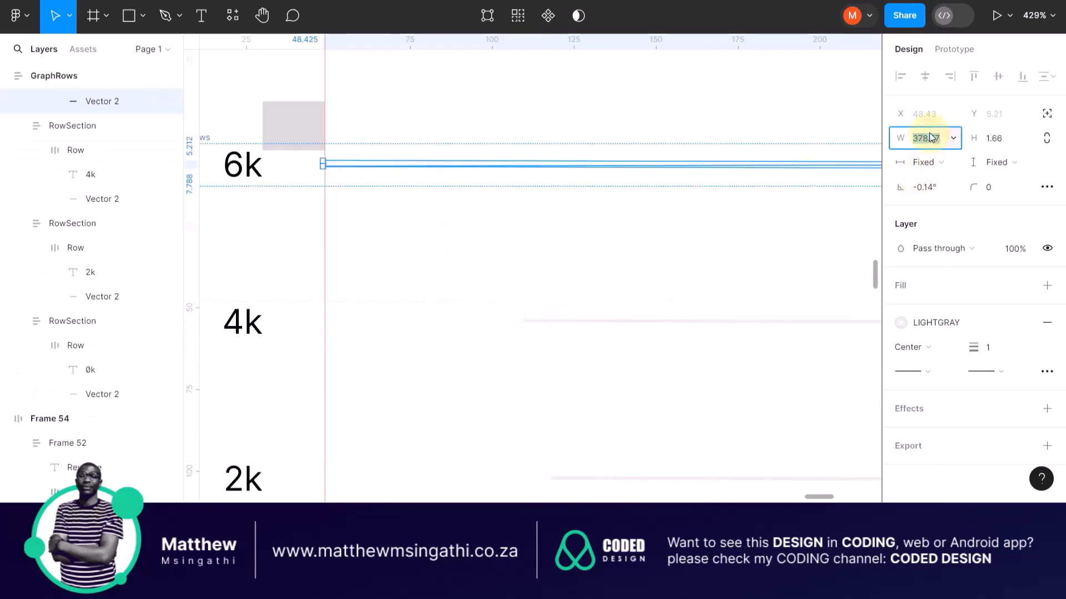
click(617, 320)
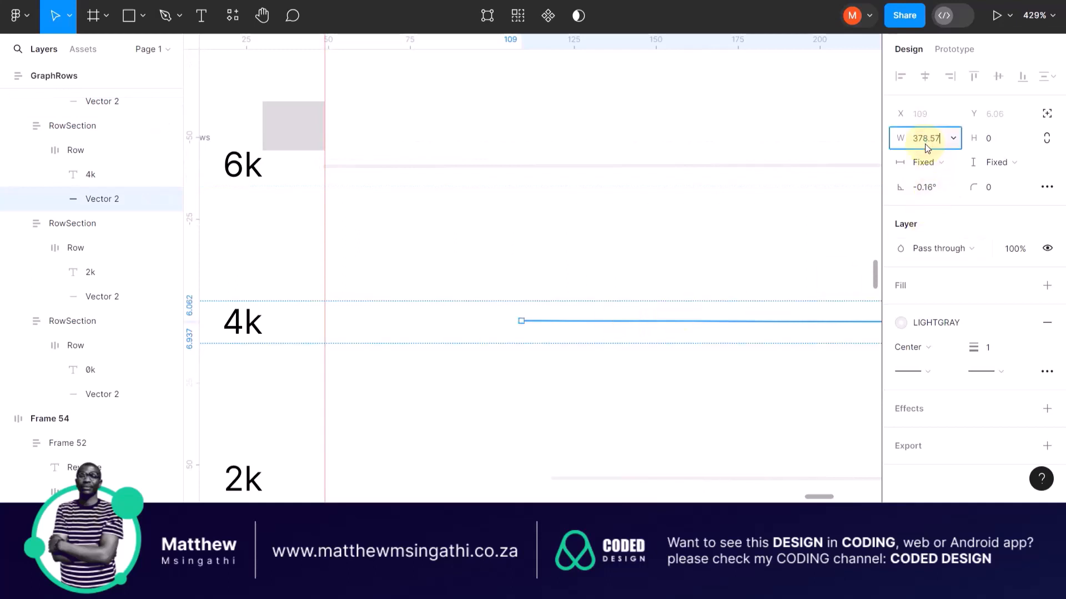
key(Return)
Step: Set the width of the 2k row's grid line to 378.57
scroll(561, 202, down, 5)
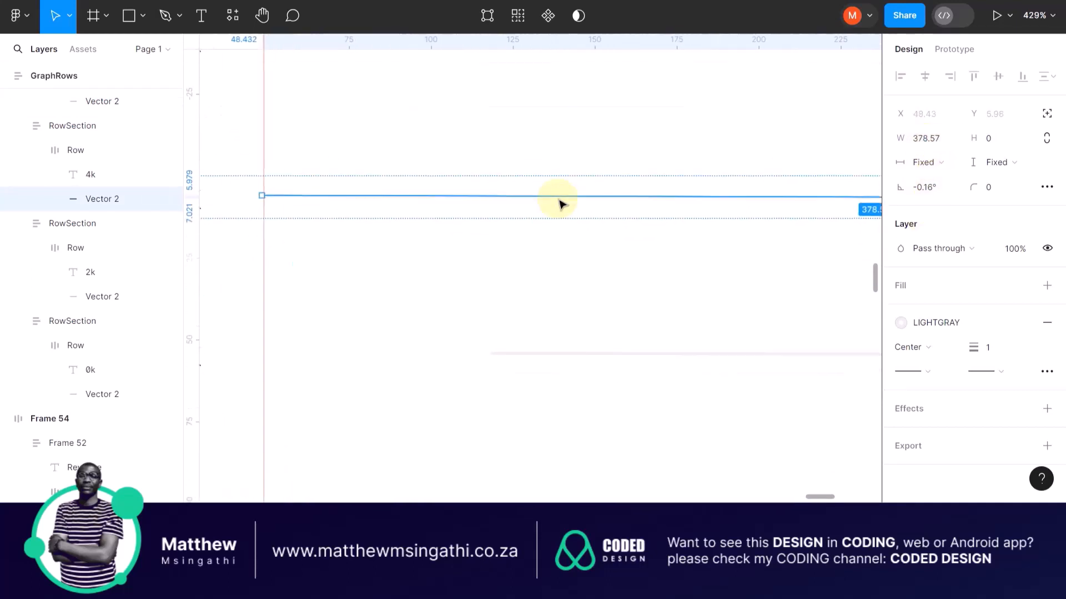
click(516, 348)
double_click(517, 349)
double_click(524, 352)
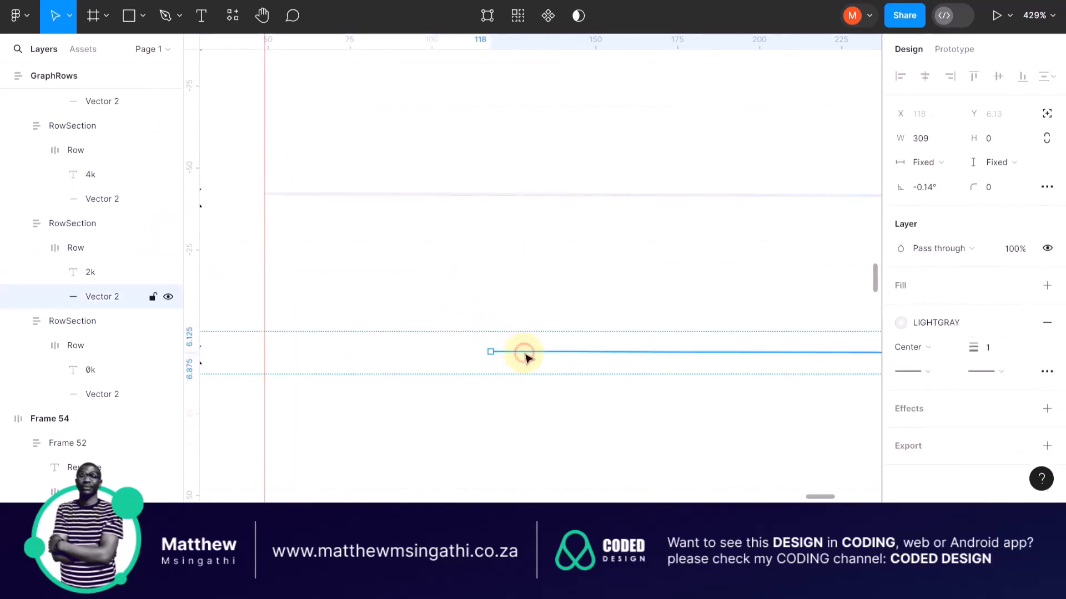
click(931, 137)
text(378.57)
key(Return)
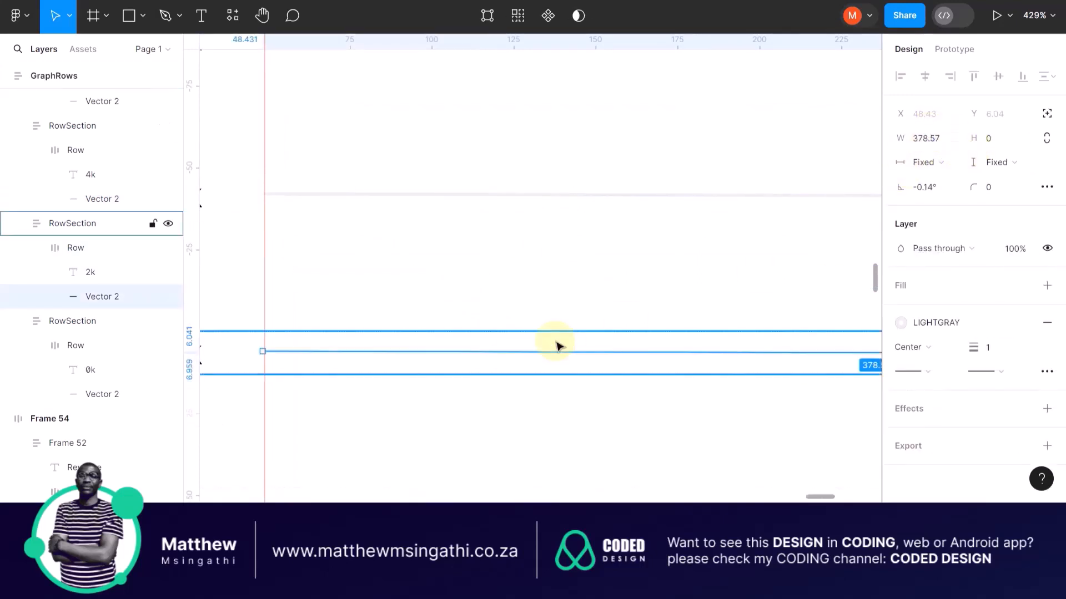
Step: Set the width of the 0k row's grid line to 378.57
scroll(558, 346, down, 3)
scroll(560, 336, down, 1)
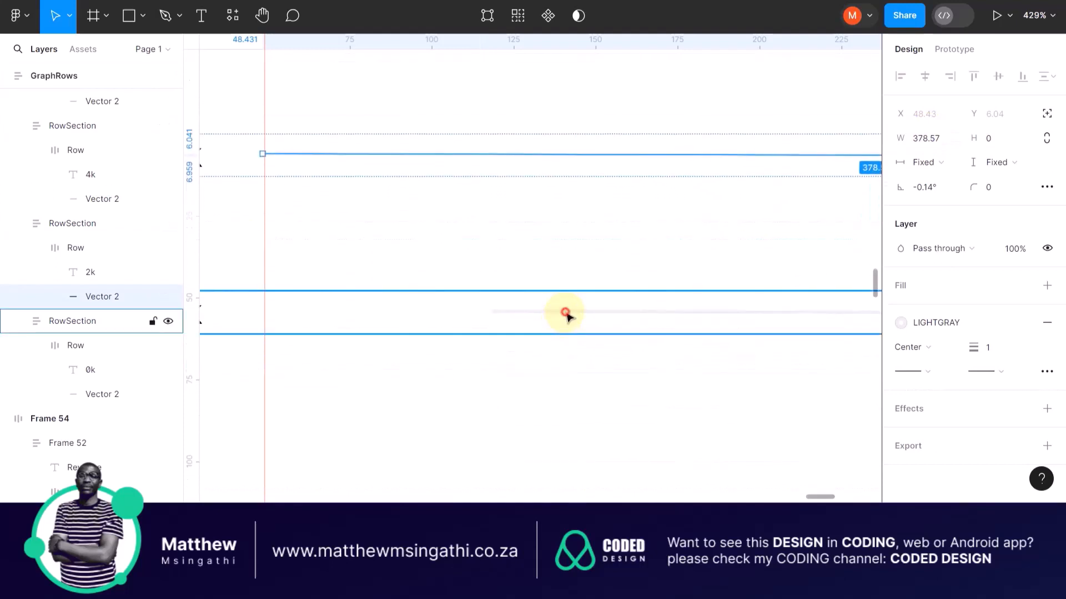
click(566, 315)
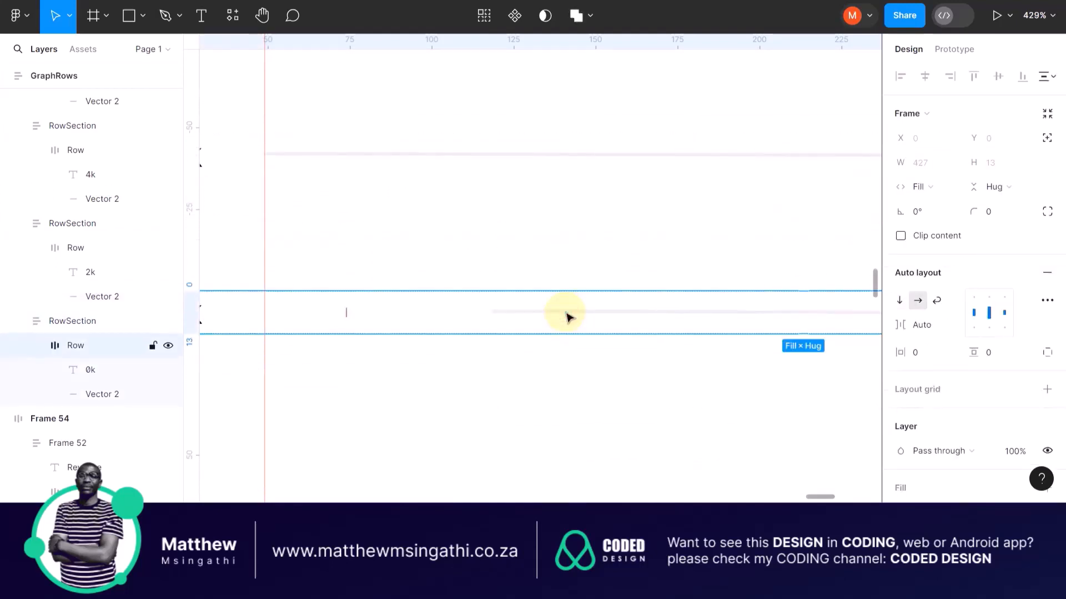
click(566, 315)
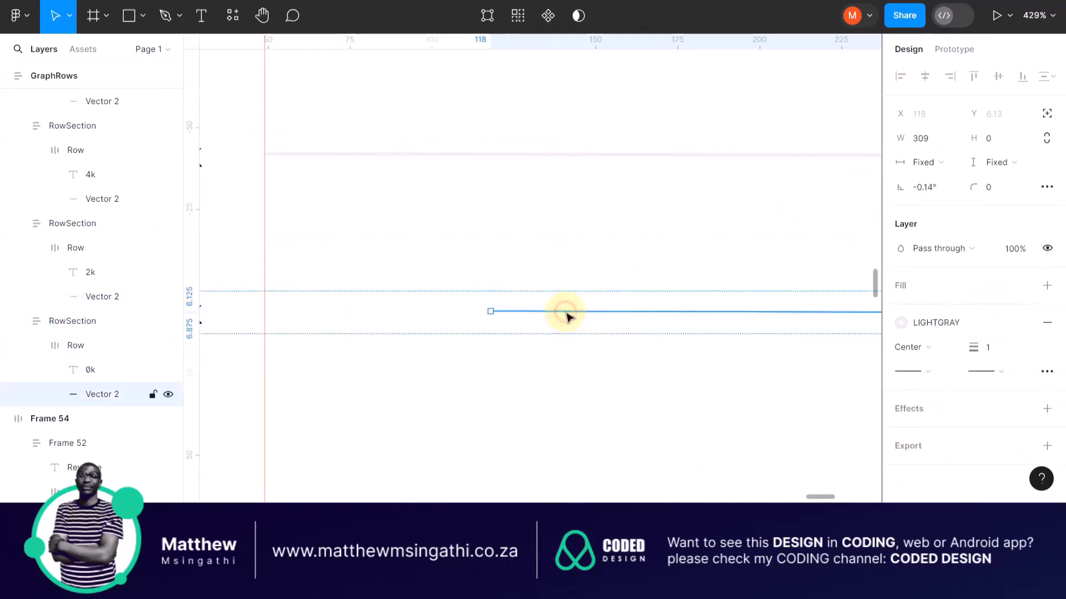
click(936, 143)
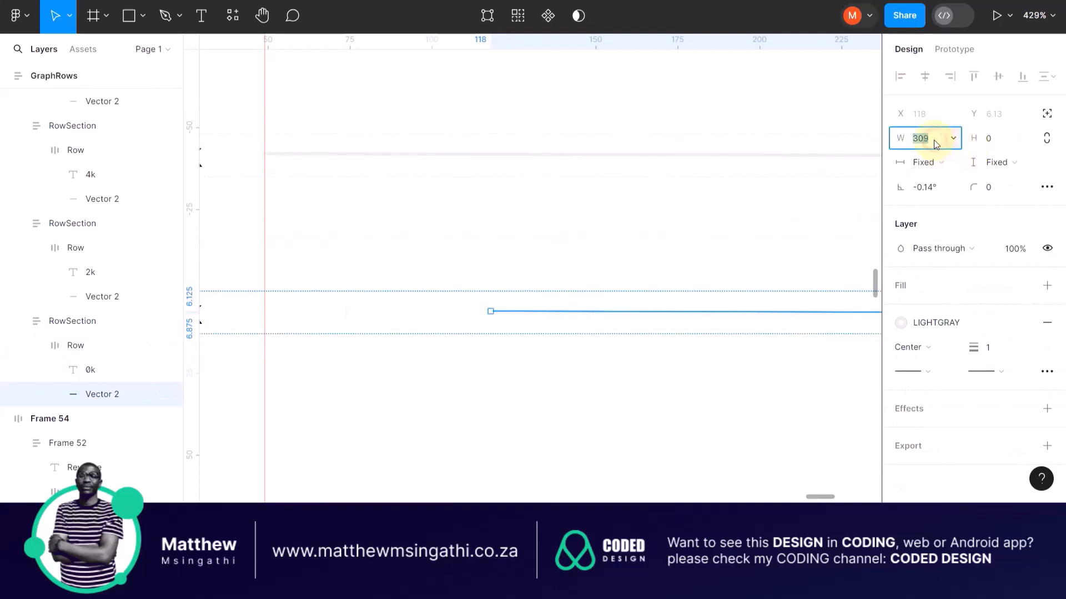
key(Return)
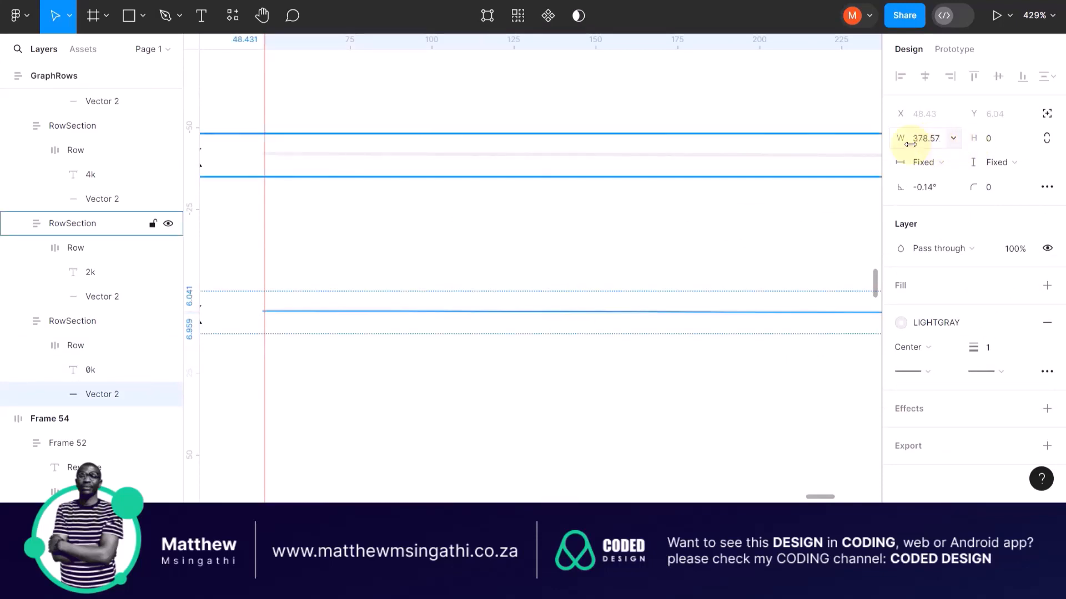
scroll(674, 255, down, 4)
scroll(675, 256, up, 2)
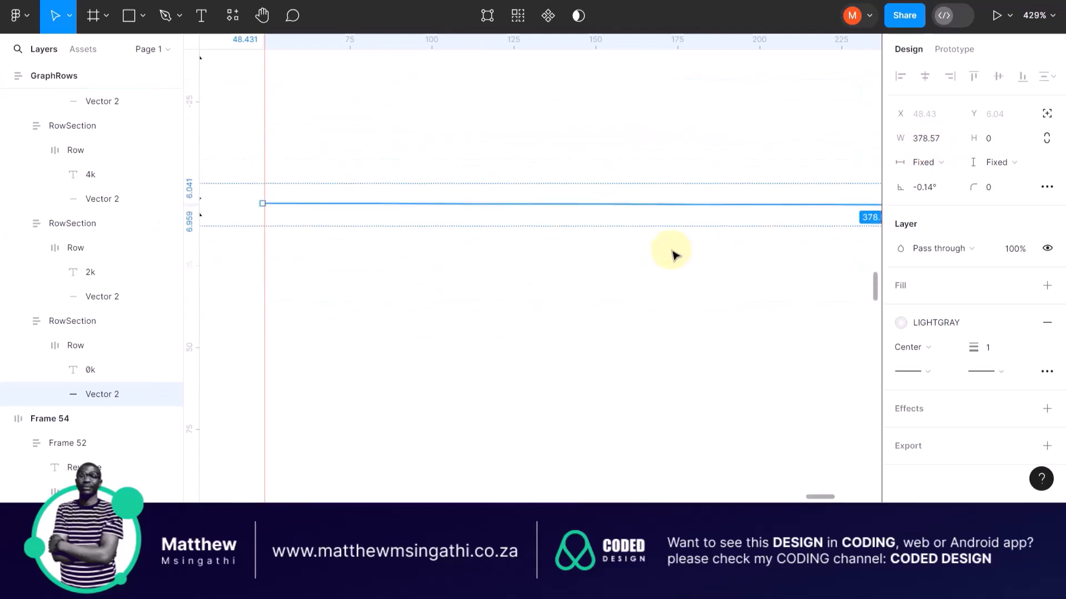
scroll(674, 255, down, 5)
scroll(674, 255, up, 1)
scroll(674, 256, right, 1)
scroll(673, 254, up, 2)
scroll(673, 254, right, 2)
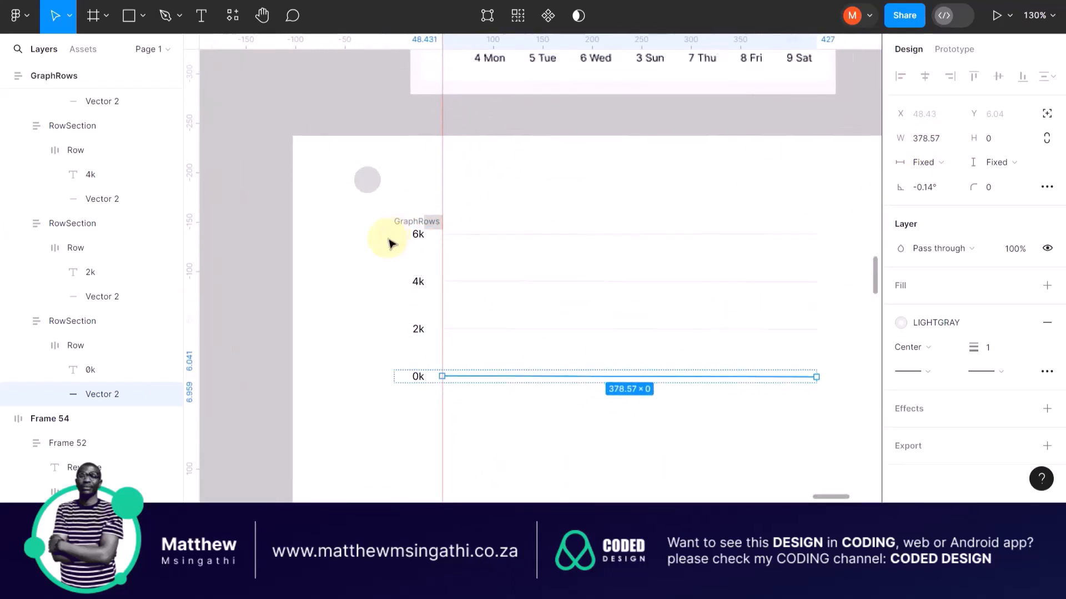
click(302, 288)
key(ctrl+v)
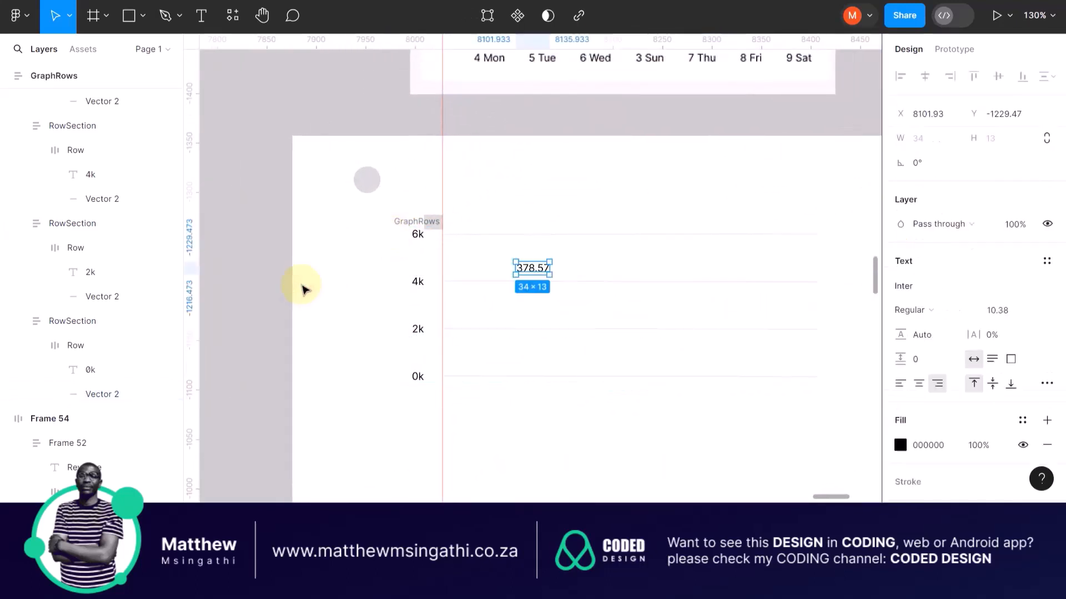
key(Delete)
Step: Duplicate the separate line-graph group into GraphRows and give the copy absolute positioning
scroll(302, 289, down, 3)
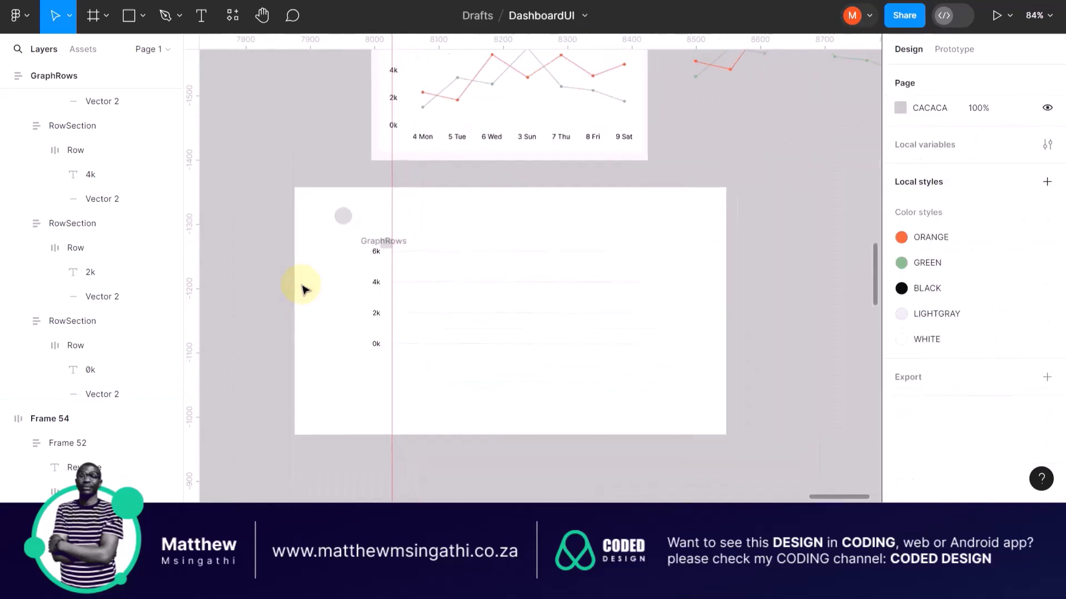
scroll(488, 202, up, 3)
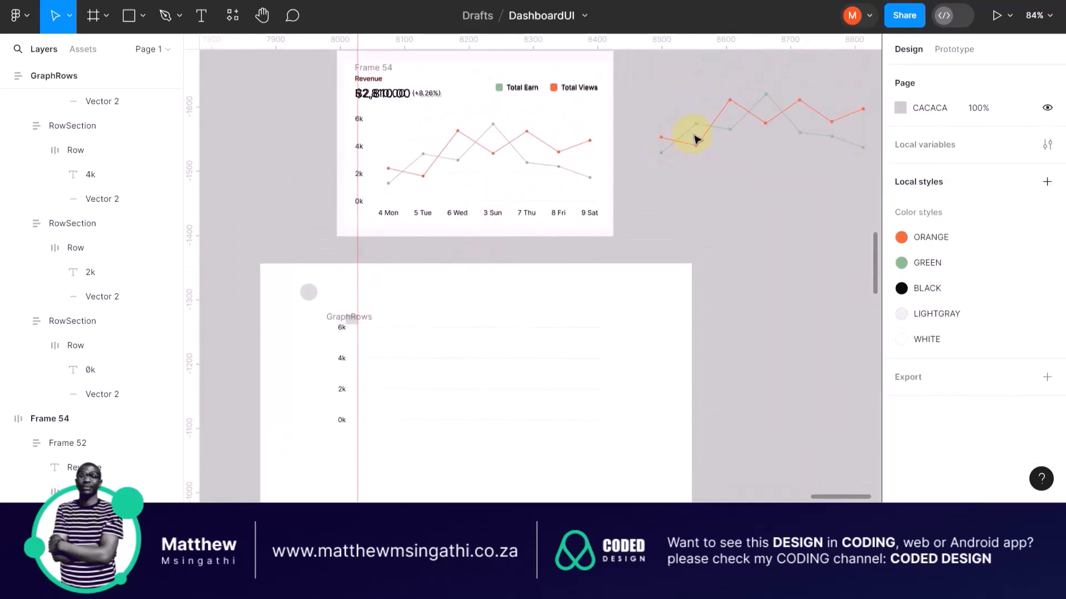
click(706, 139)
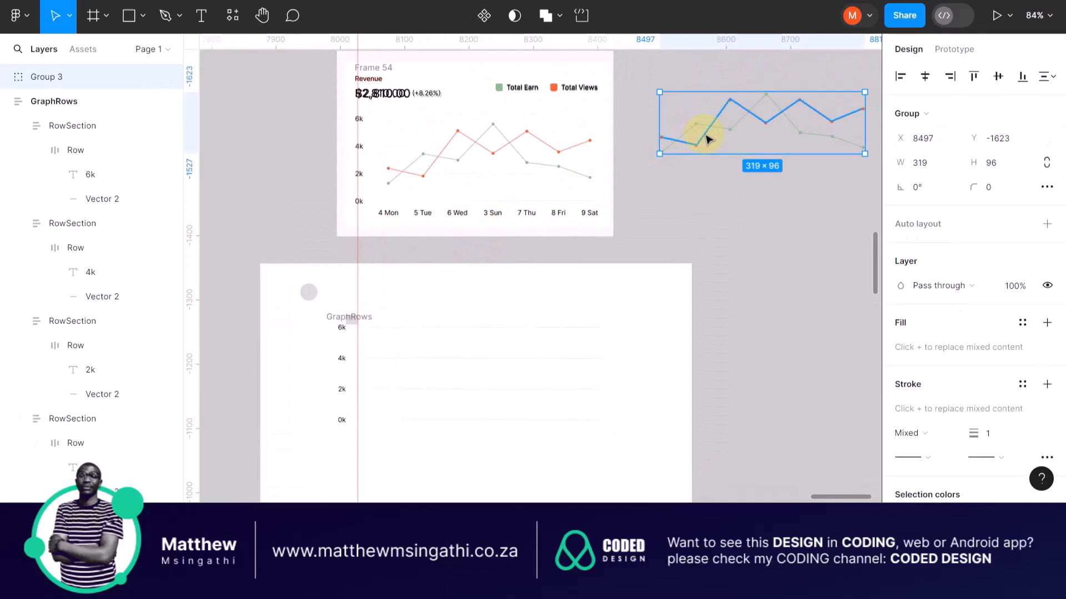
drag(710, 129, 419, 347)
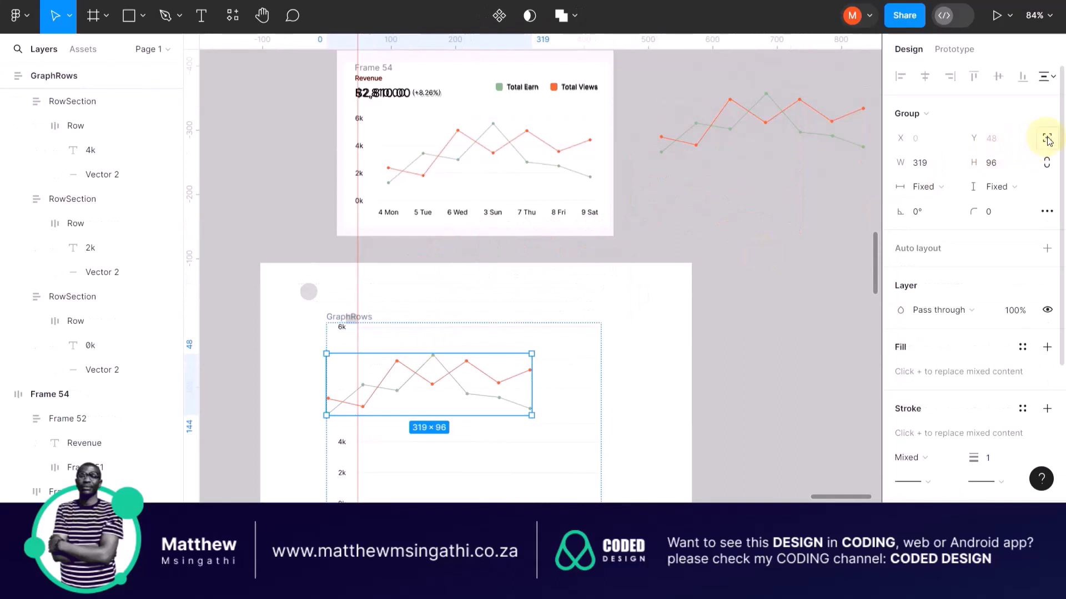
Step: Move the line-graph copy onto the grid lines at about X 61, Y 25 within GraphRows
scroll(487, 405, down, 3)
scroll(422, 387, up, 3)
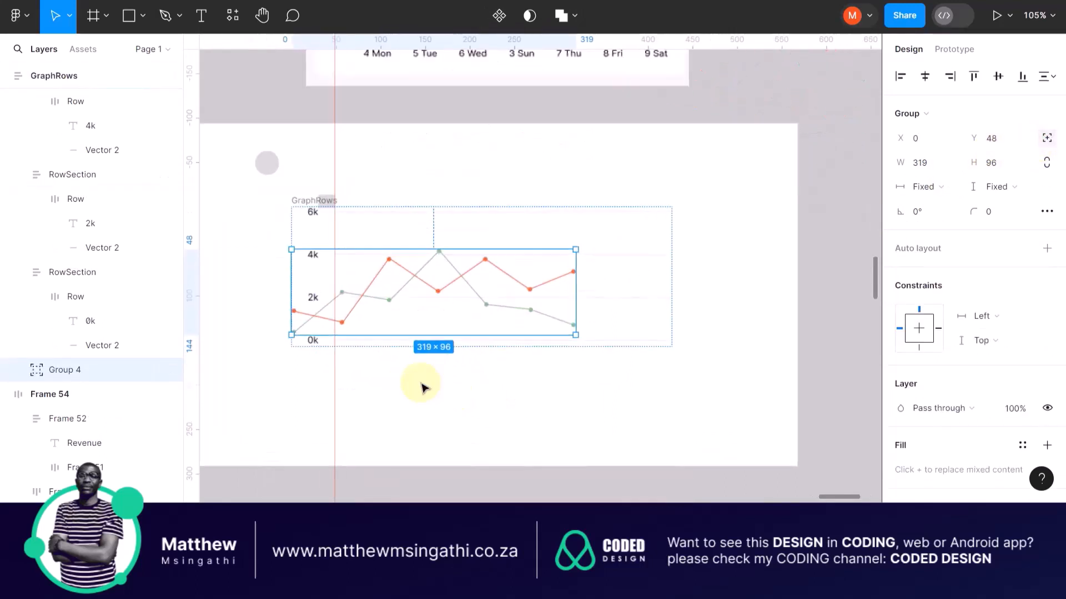
scroll(422, 387, up, 5)
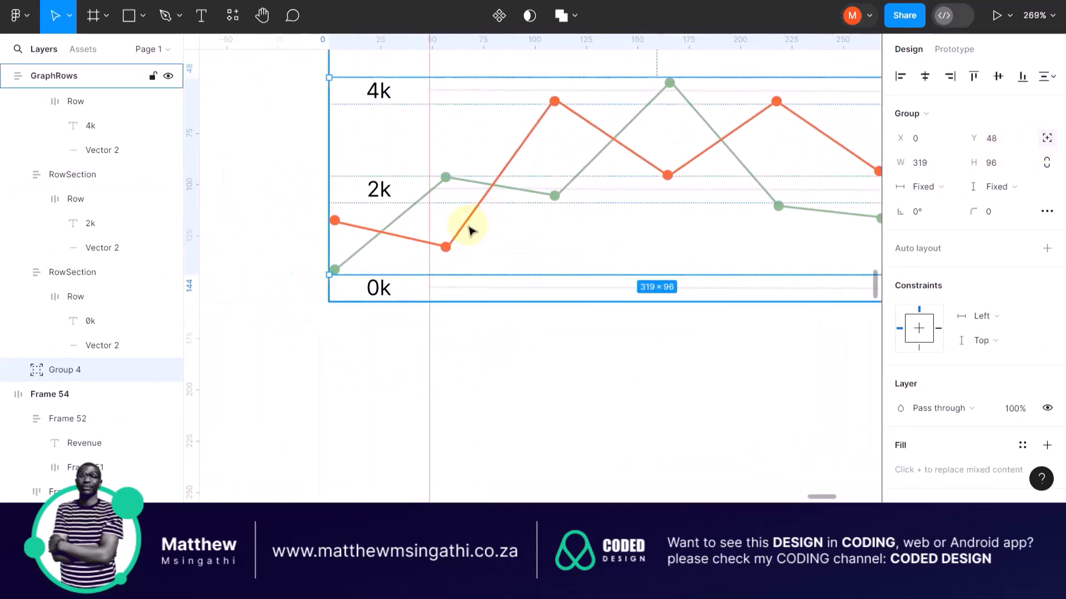
drag(461, 231, 588, 184)
scroll(588, 185, up, 1)
scroll(589, 185, right, 4)
scroll(588, 181, right, 6)
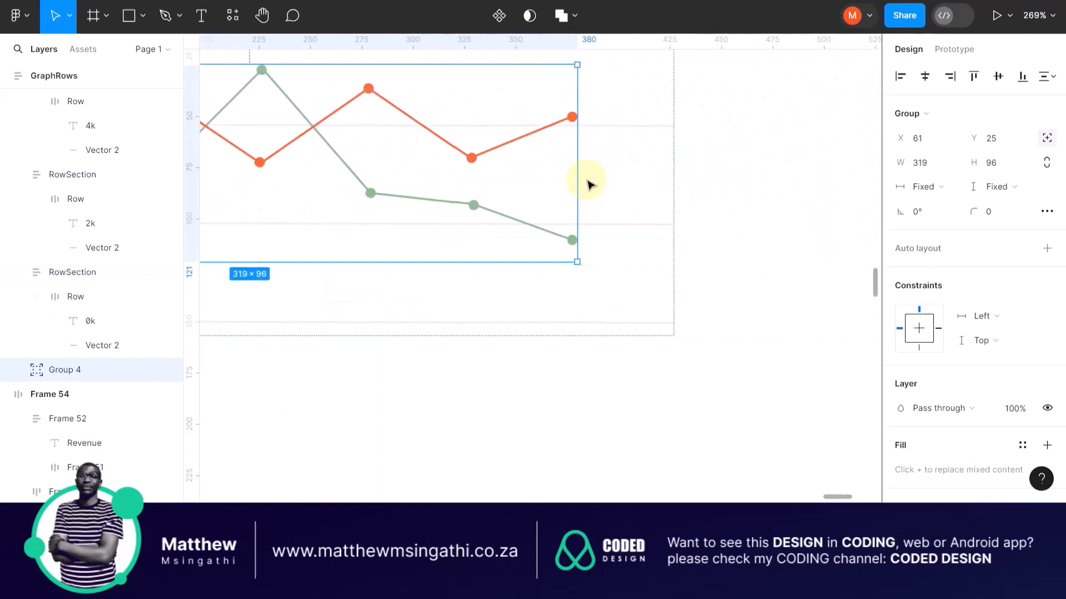
scroll(590, 184, left, 7)
scroll(590, 185, up, 4)
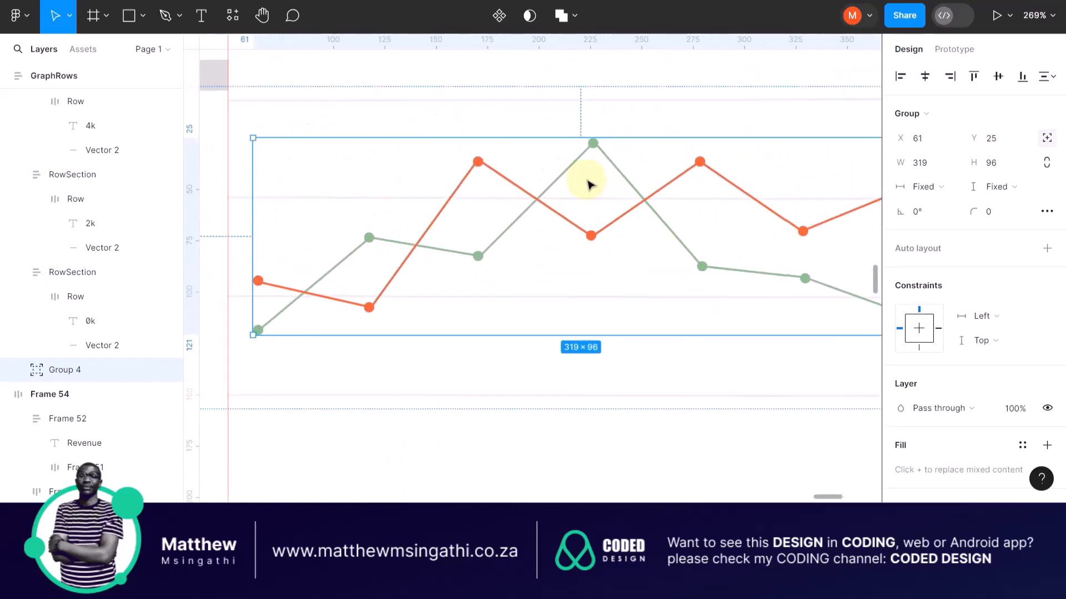
Step: Delete the small grey rectangle just above the 6k label by the vertical guide
click(589, 185)
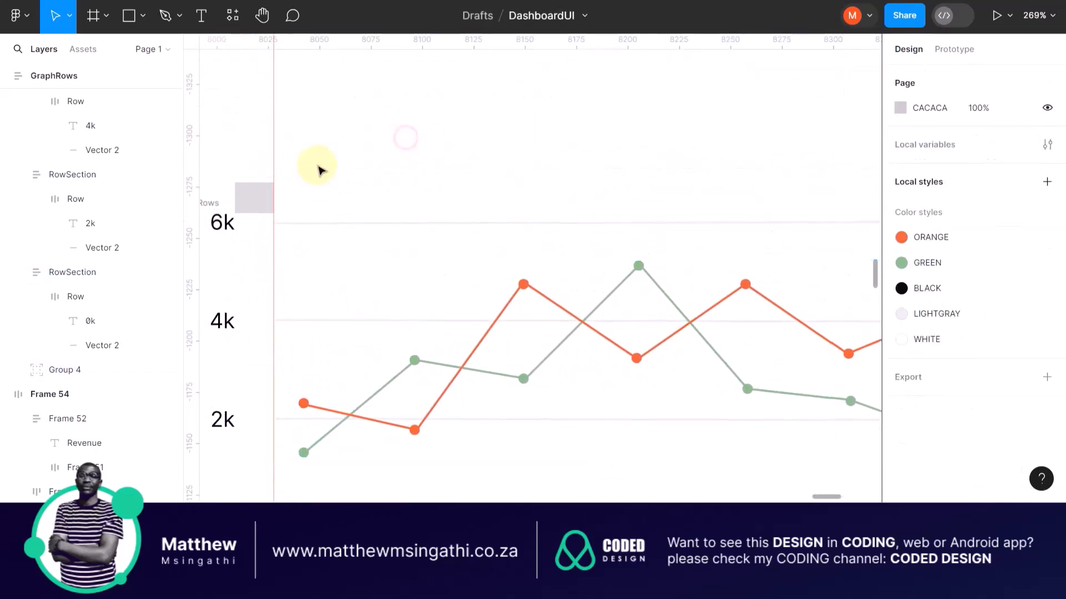
click(264, 186)
key(Delete)
Step: Compare the line ends with the reference chart and shift the line-graph copy to about X 86, Y 27 within GraphRows
scroll(267, 189, down, 5)
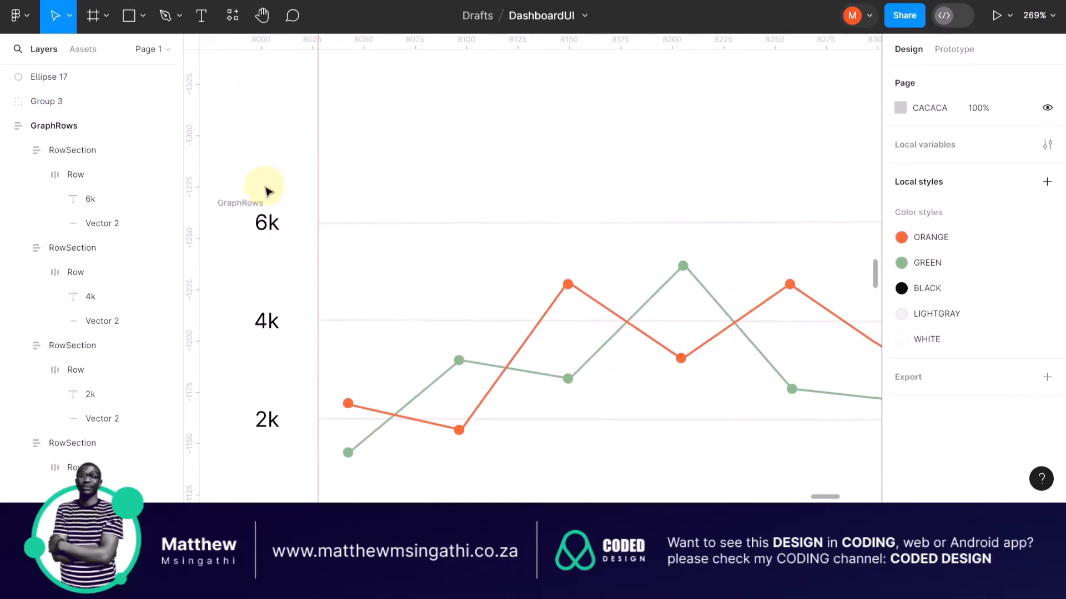
scroll(388, 192, up, 4)
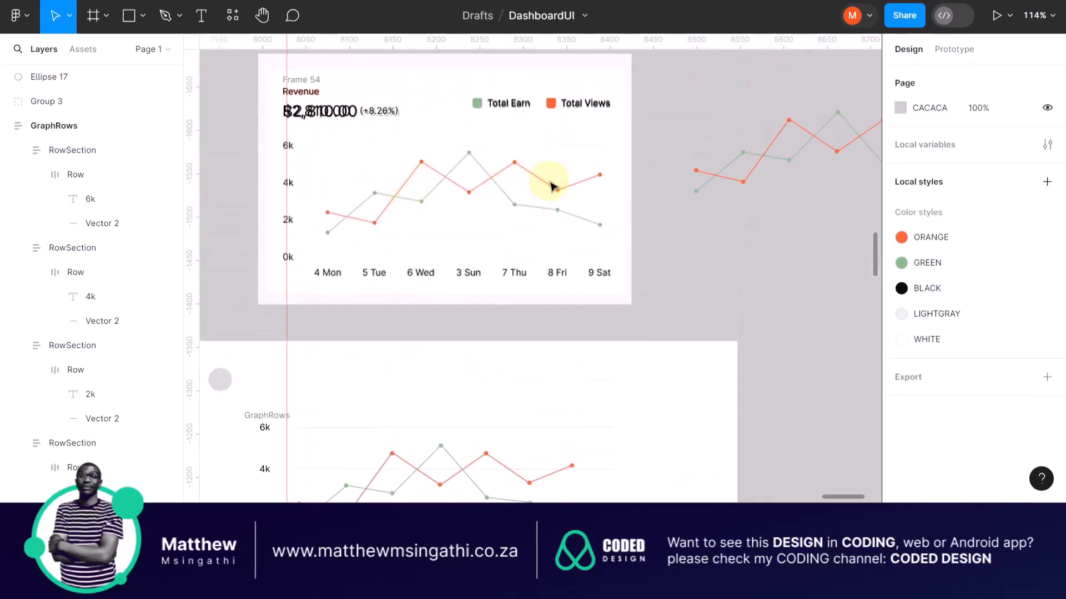
scroll(621, 194, up, 8)
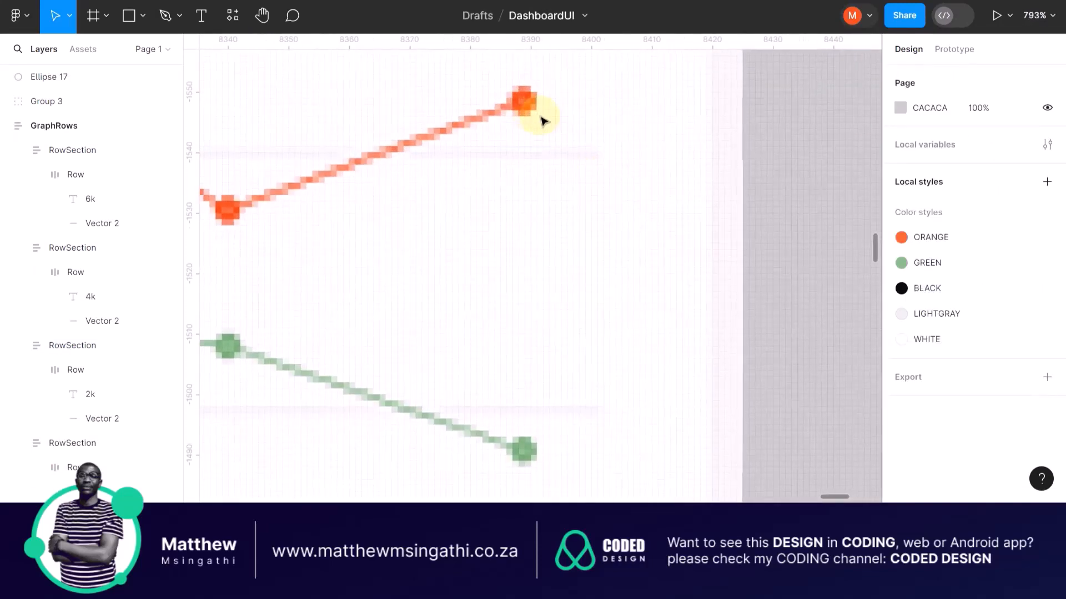
scroll(546, 125, down, 8)
scroll(457, 338, up, 4)
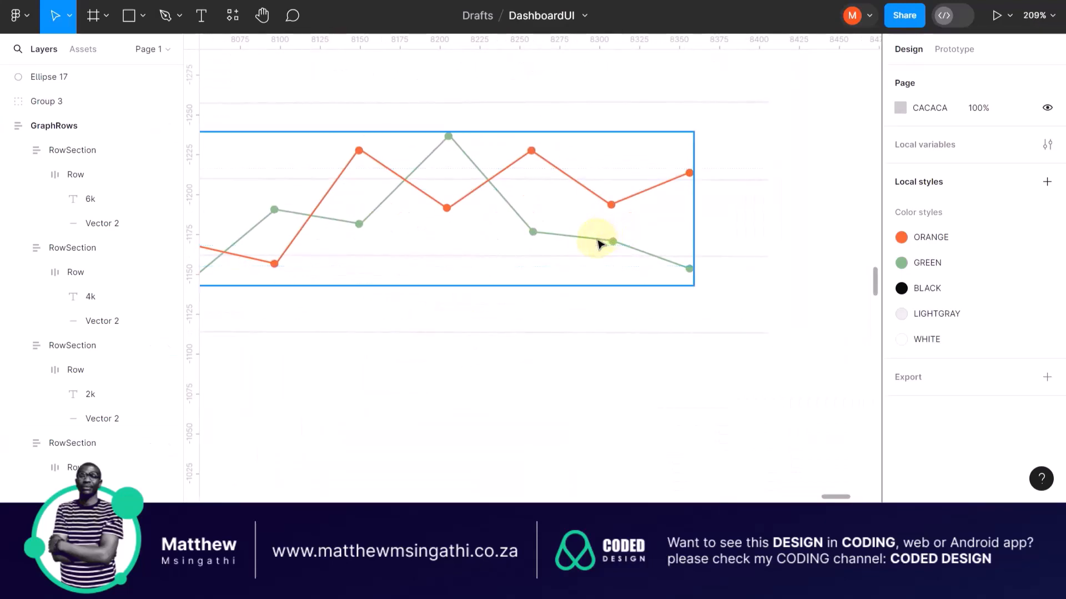
drag(599, 243, 642, 243)
scroll(621, 248, left, 3)
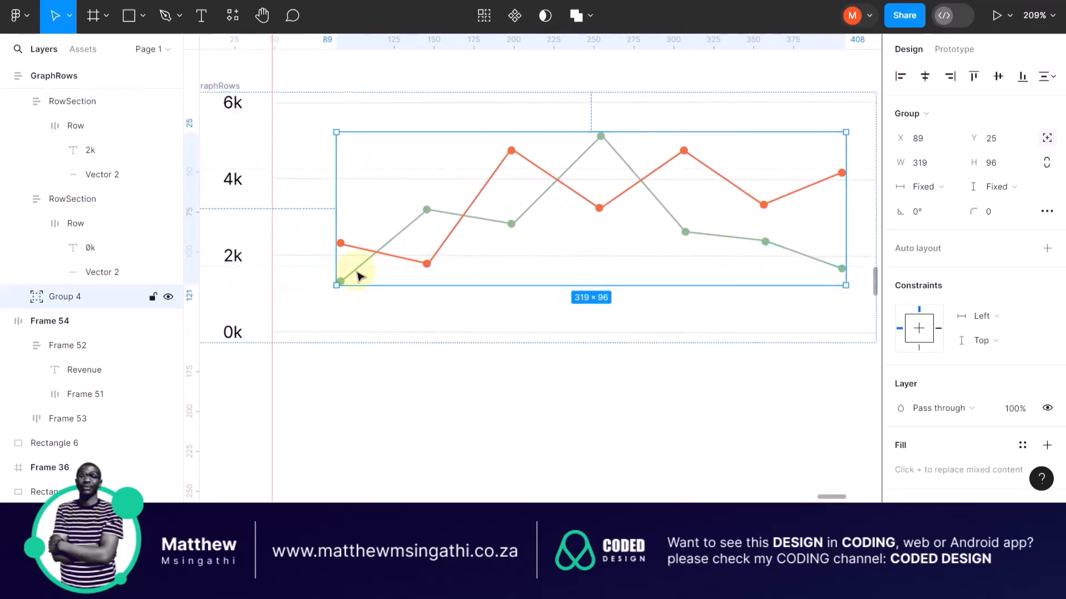
scroll(357, 272, up, 5)
drag(405, 226, 395, 233)
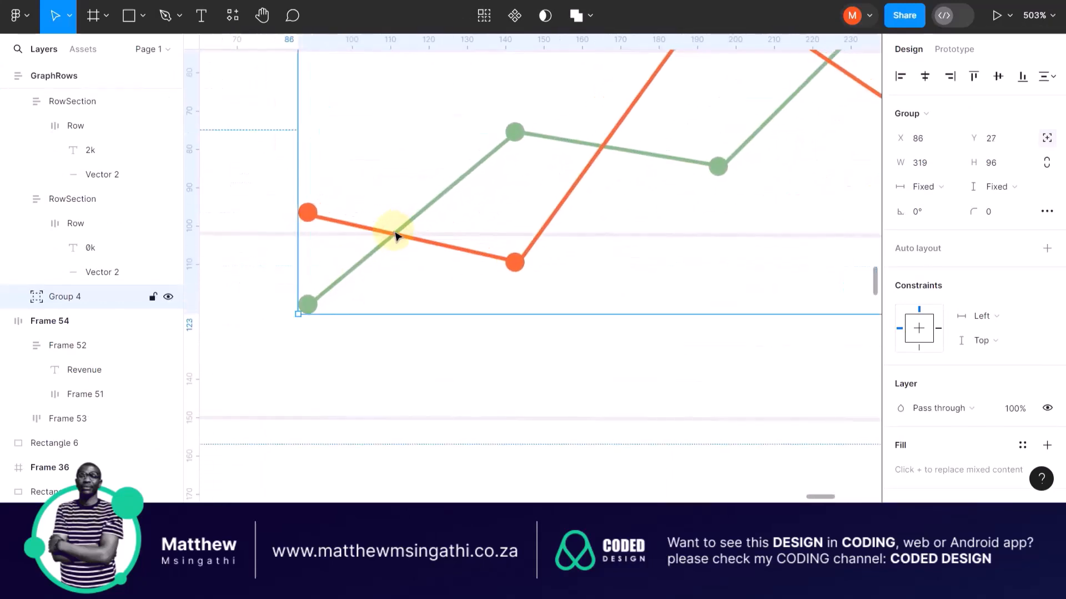
Step: Select the whole GraphRows frame with its lines and wrap it in a group
scroll(395, 233, down, 8)
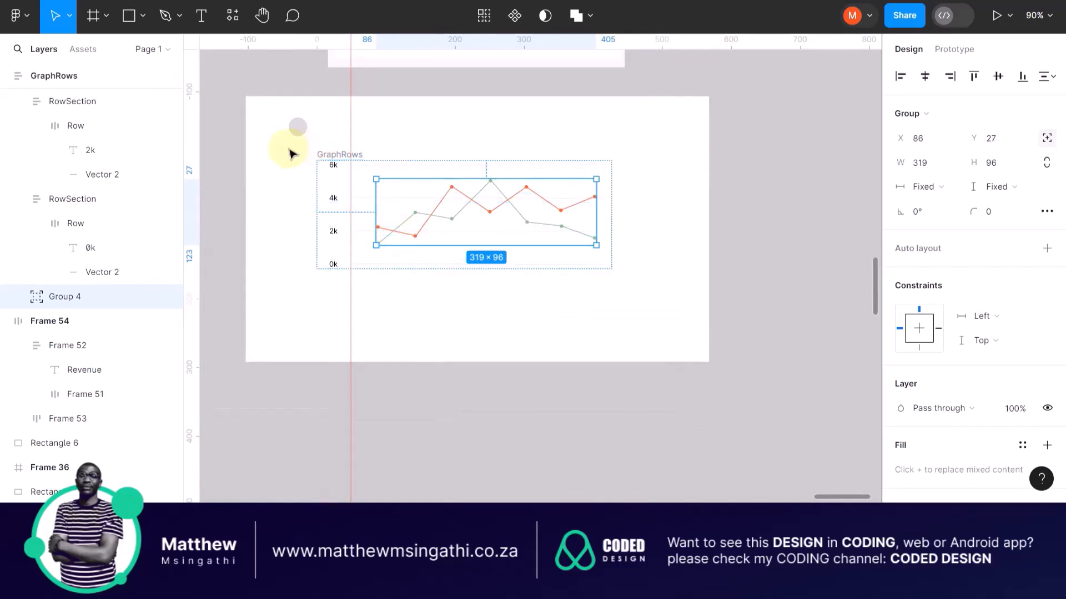
drag(283, 146, 644, 291)
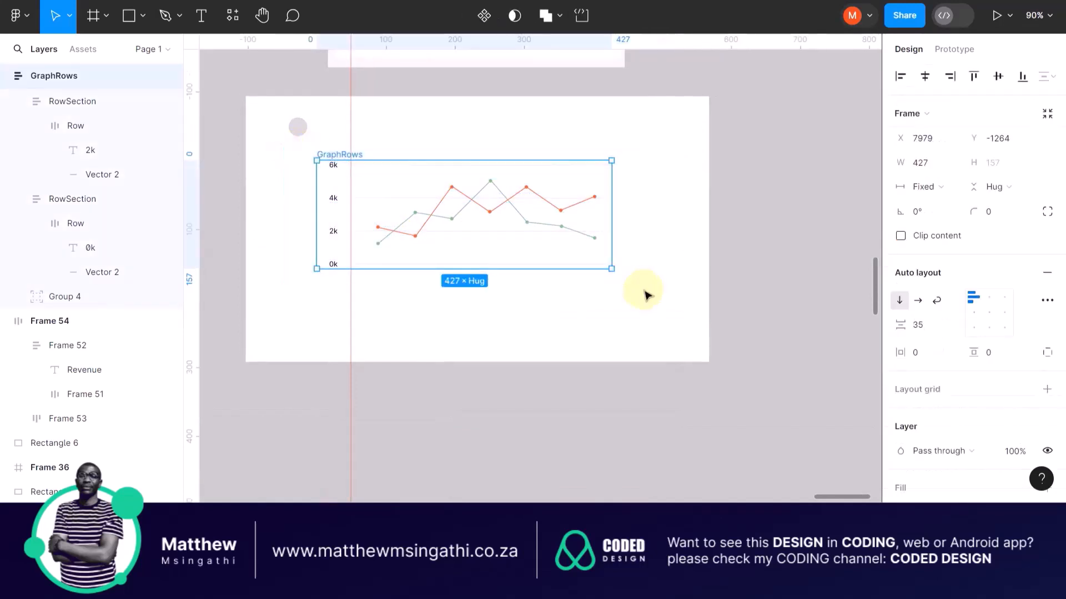
key(ctrl+g)
Step: Move the chart group over the reference revenue card at about X 8005, Y -1602, lining up its 0k label
scroll(594, 258, up, 5)
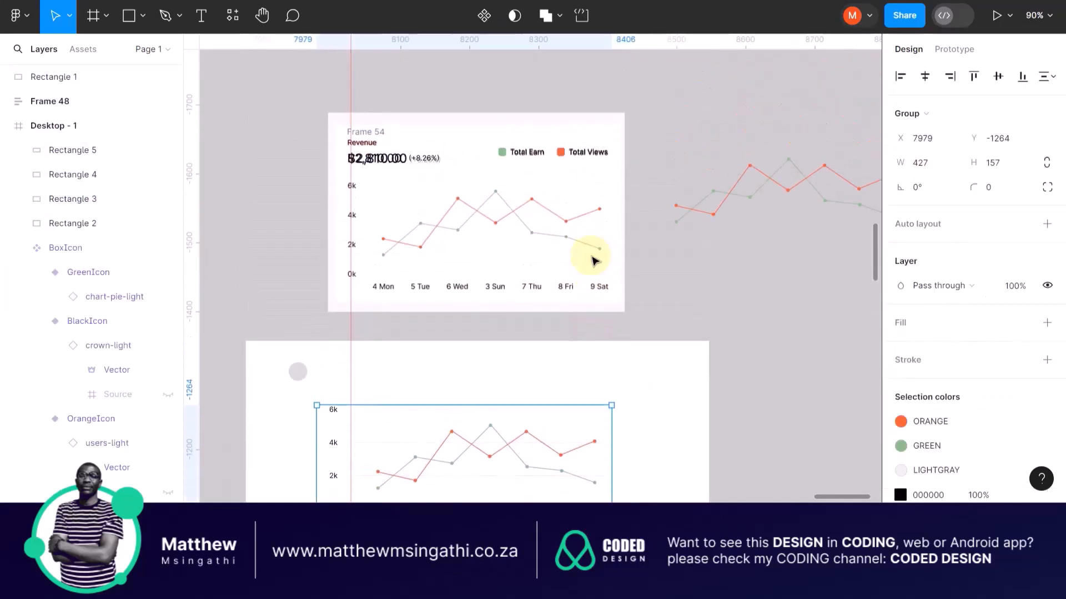
scroll(461, 399, down, 3)
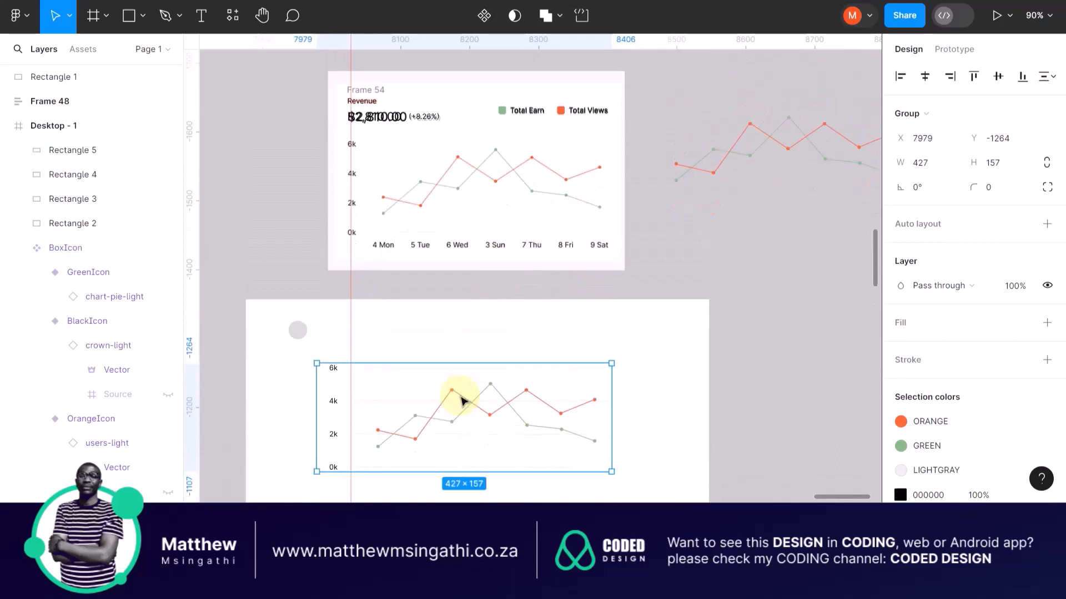
drag(459, 355, 475, 124)
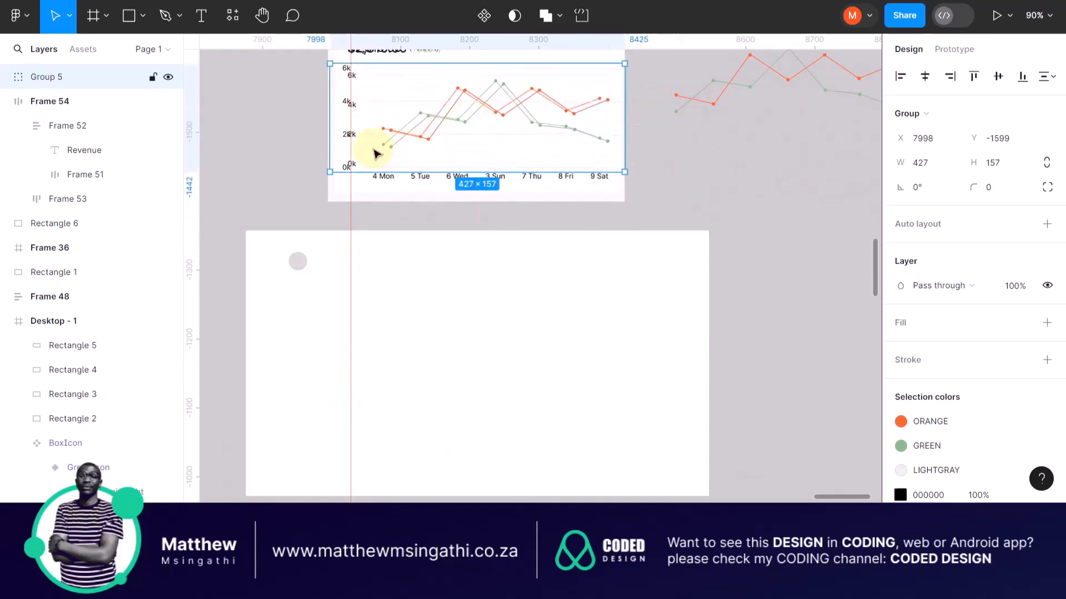
scroll(375, 153, up, 5)
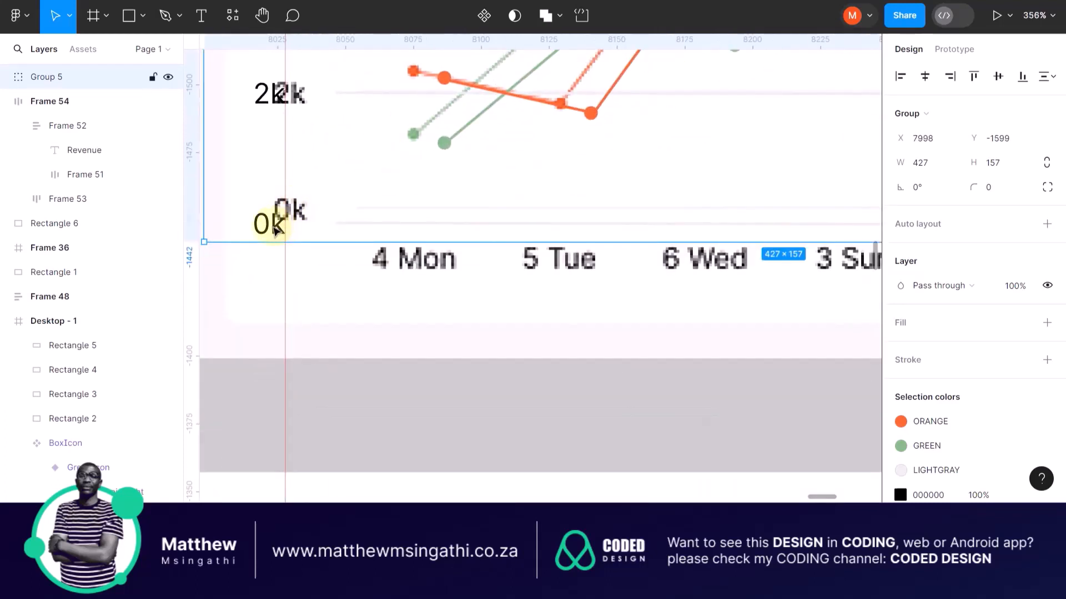
drag(281, 230, 291, 218)
Step: Compare the placed chart group with the reference revenue card, examining the axis labels, line positions and the row of day labels
scroll(381, 254, down, 5)
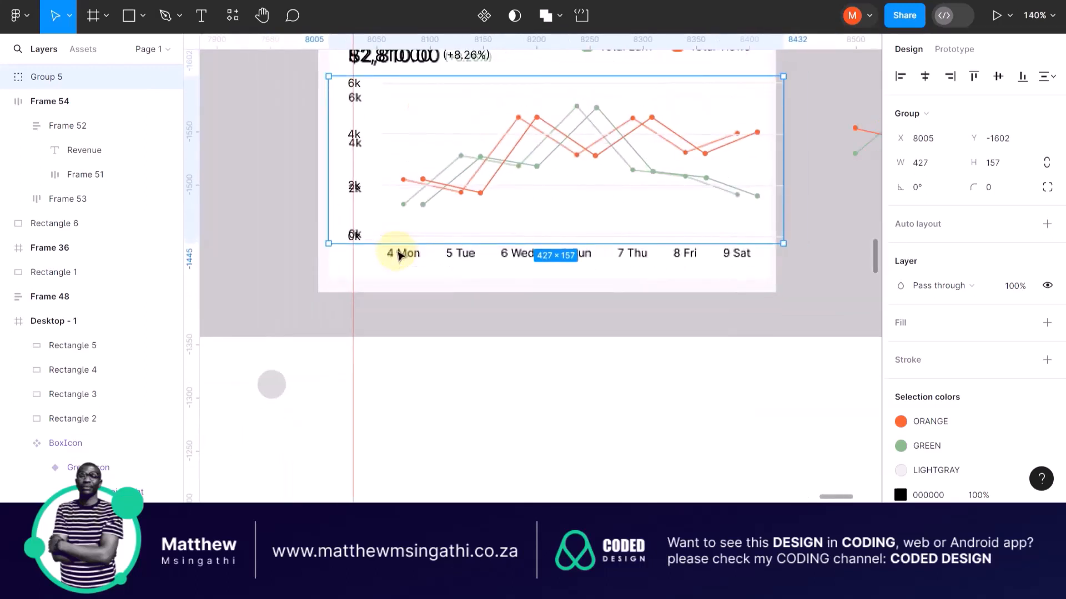
scroll(667, 158, up, 3)
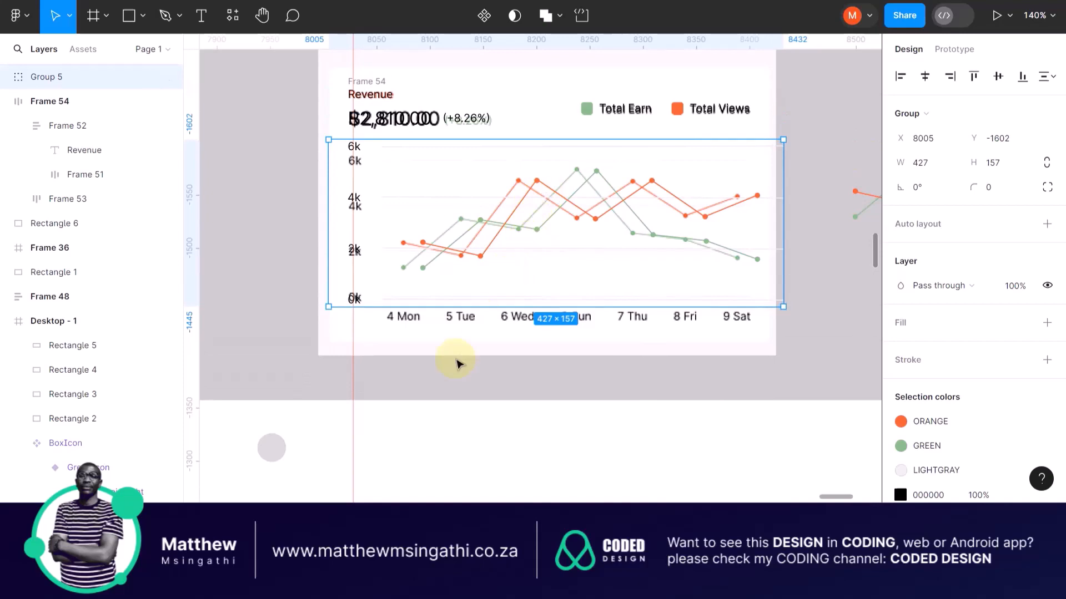
scroll(456, 336, up, 5)
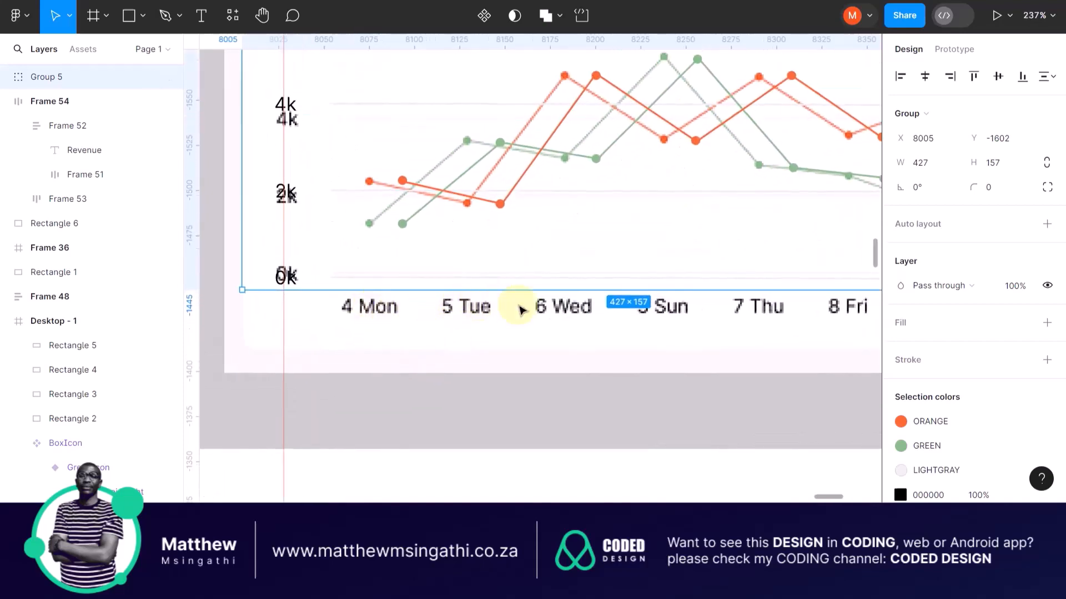
scroll(519, 307, right, 1)
scroll(555, 311, right, 2)
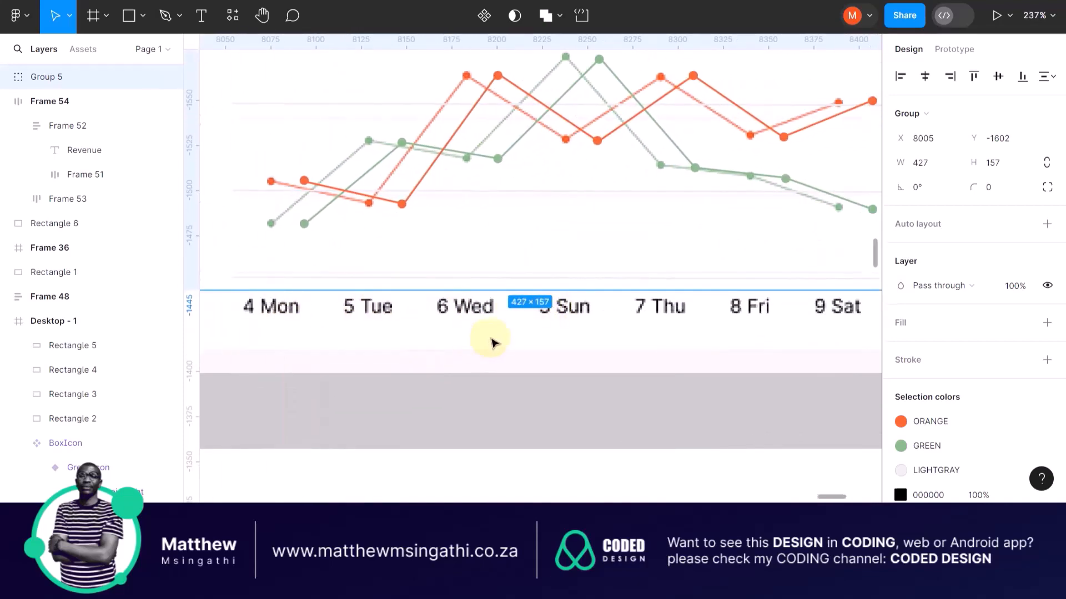
scroll(494, 341, left, 1)
scroll(433, 338, down, 3)
scroll(402, 335, up, 4)
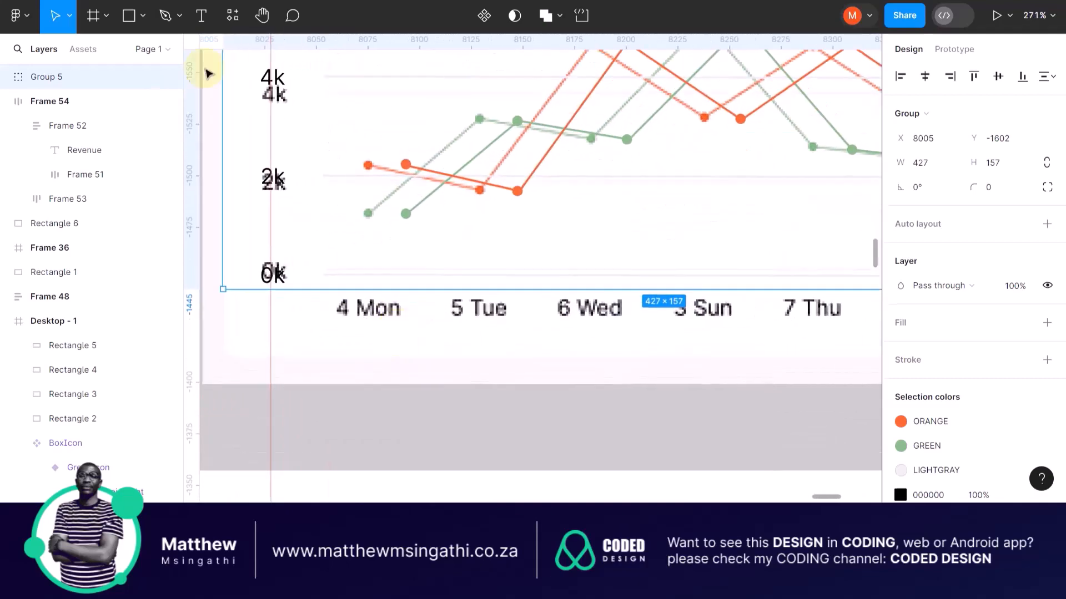
Step: Add a text label reading "4Mon" just below the reference chart's day labels
click(201, 16)
click(336, 352)
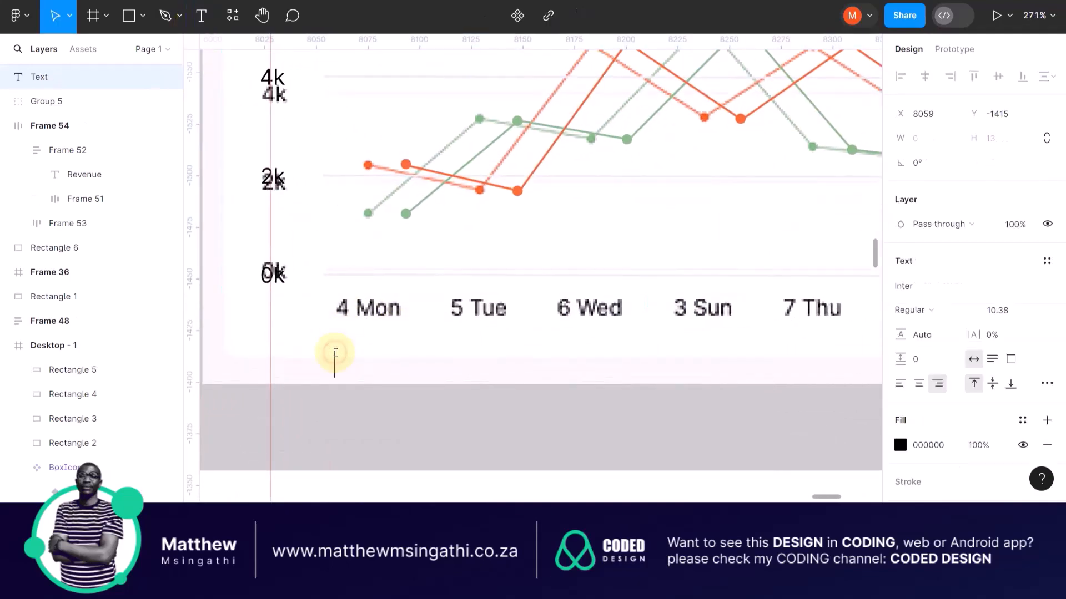
text(4Mon)
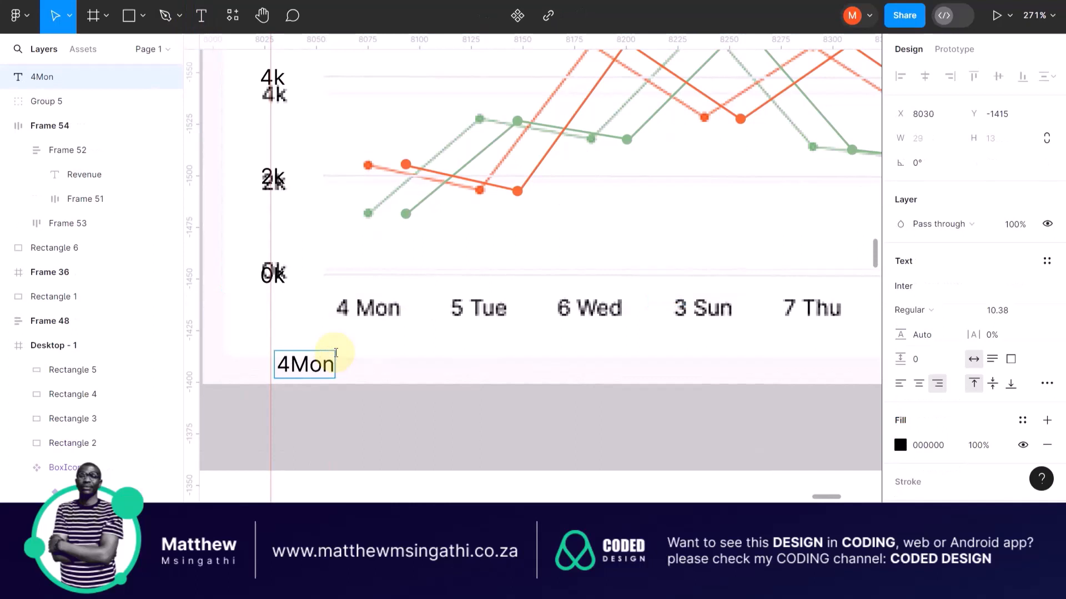
key(Escape)
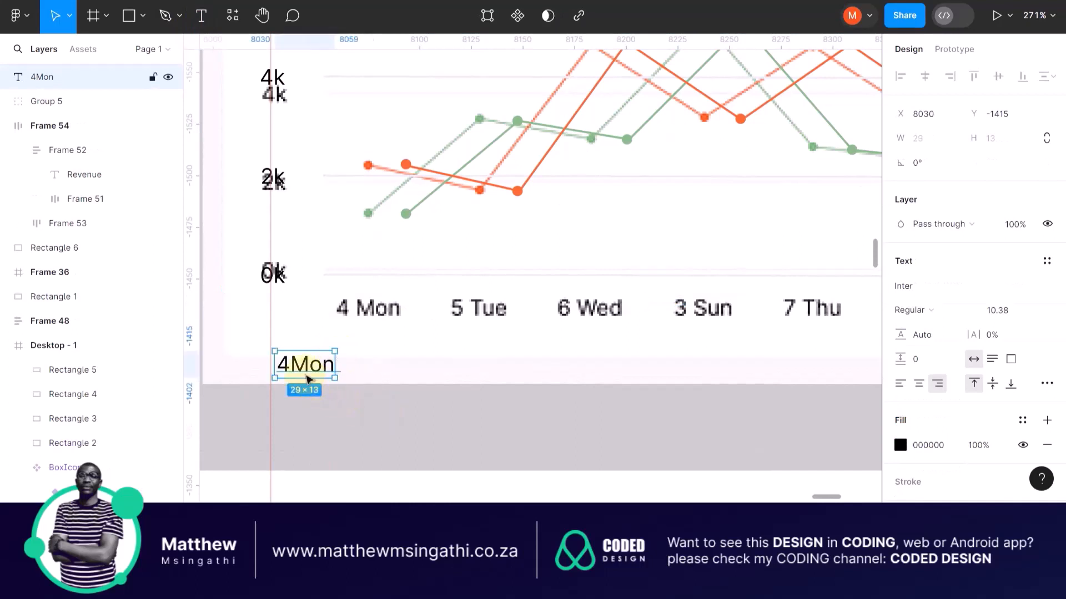
Step: Duplicate the 4Mon label to its right and change the copy's text to "5Tue"
drag(308, 379, 420, 375)
double_click(417, 372)
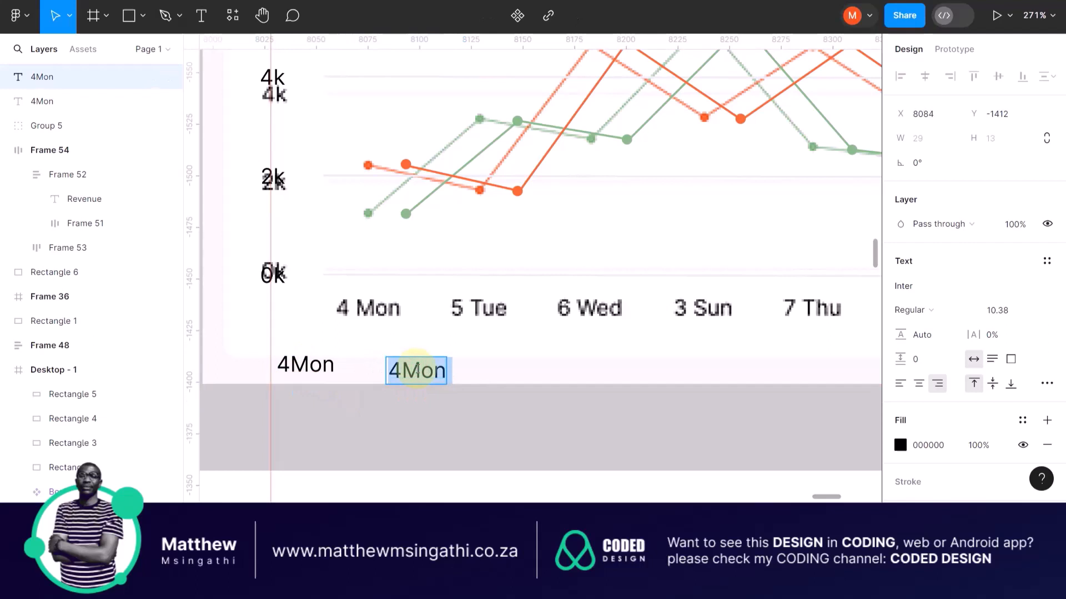
text(5Tue)
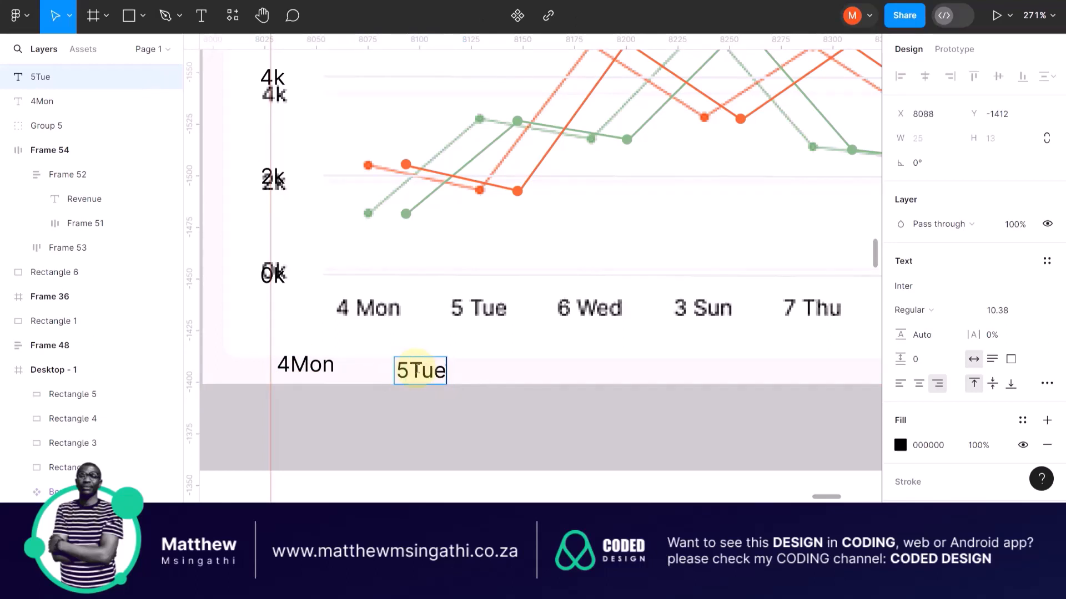
key(Escape)
click(517, 419)
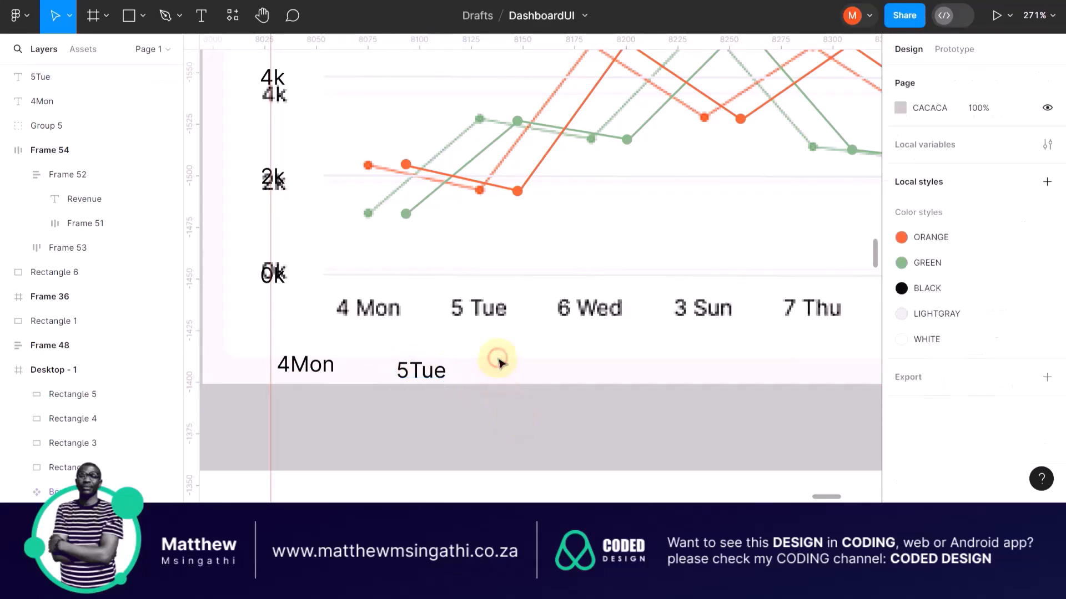
Step: Wrap the 4Mon and 5Tue labels in a horizontal auto layout frame and move it directly under the matching reference labels
drag(498, 362, 292, 382)
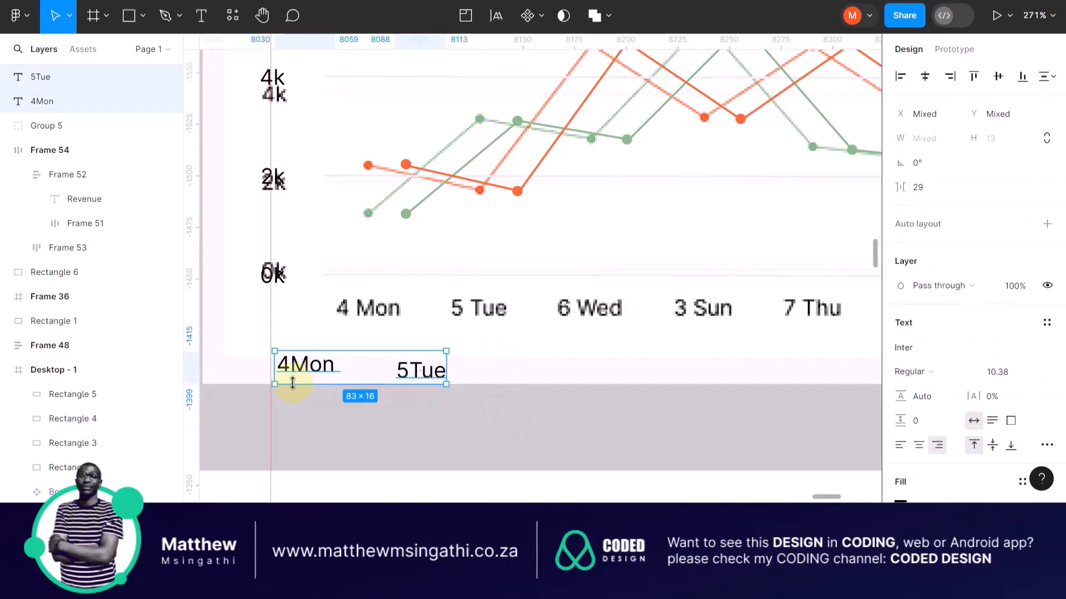
key(shift+a)
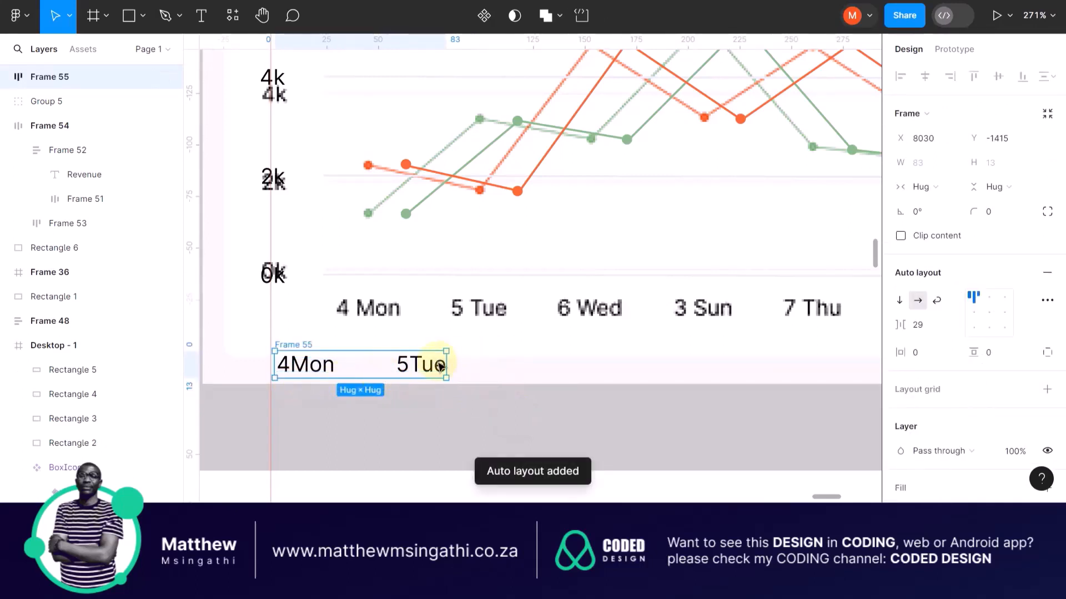
drag(440, 366, 481, 355)
Step: Duplicate the 5Tue label five times inside the auto layout frame to fill the row with seven labels
click(481, 355)
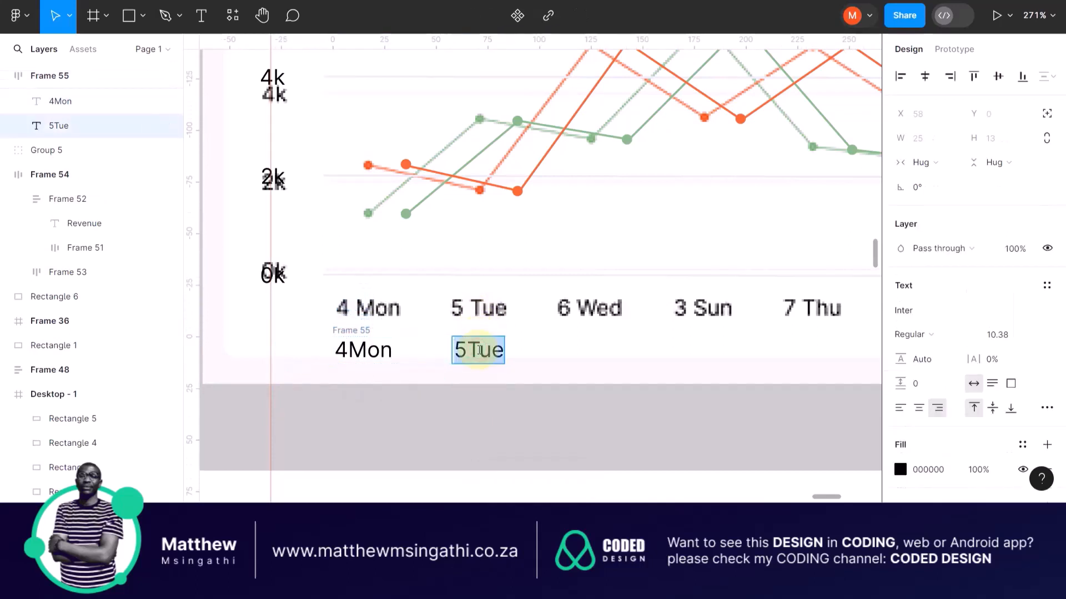
key(ctrl+d)
key(ctrl+d)
key(ctrl+d)
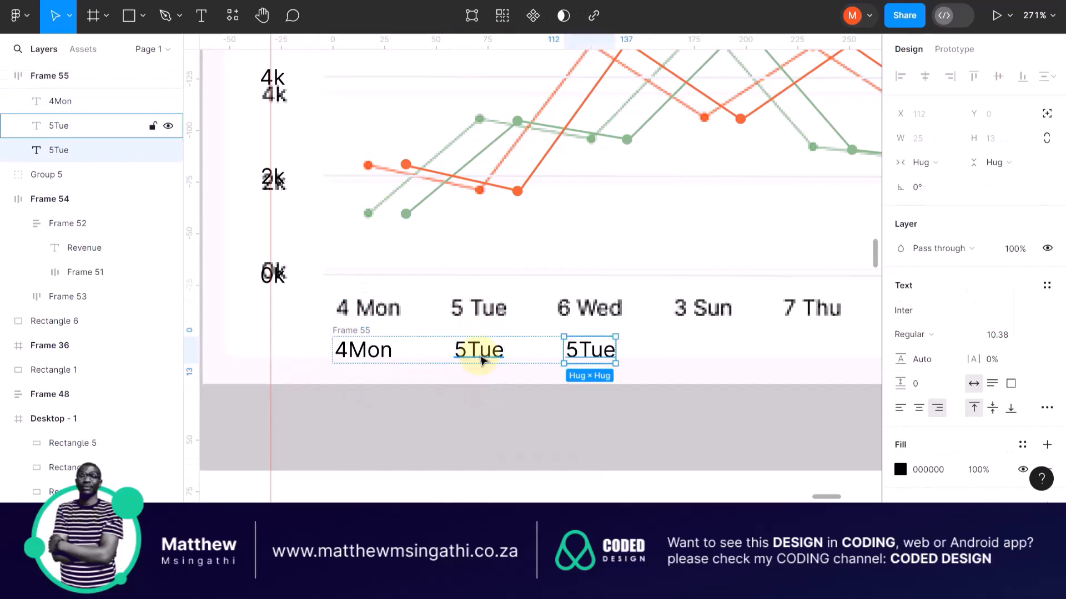
scroll(481, 359, right, 3)
scroll(480, 360, right, 2)
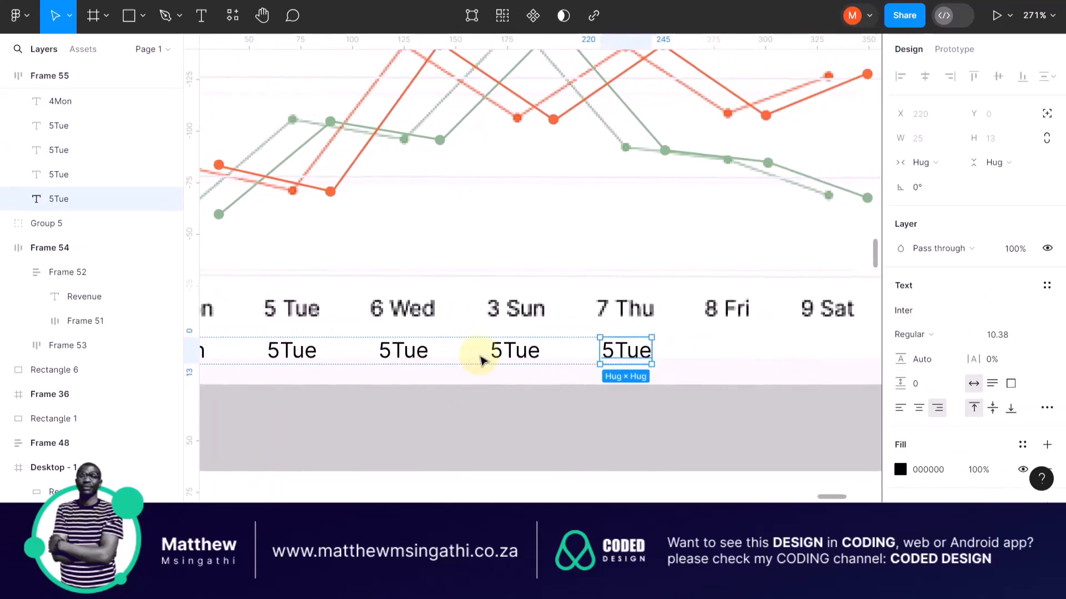
key(ctrl+d)
scroll(481, 360, right, 4)
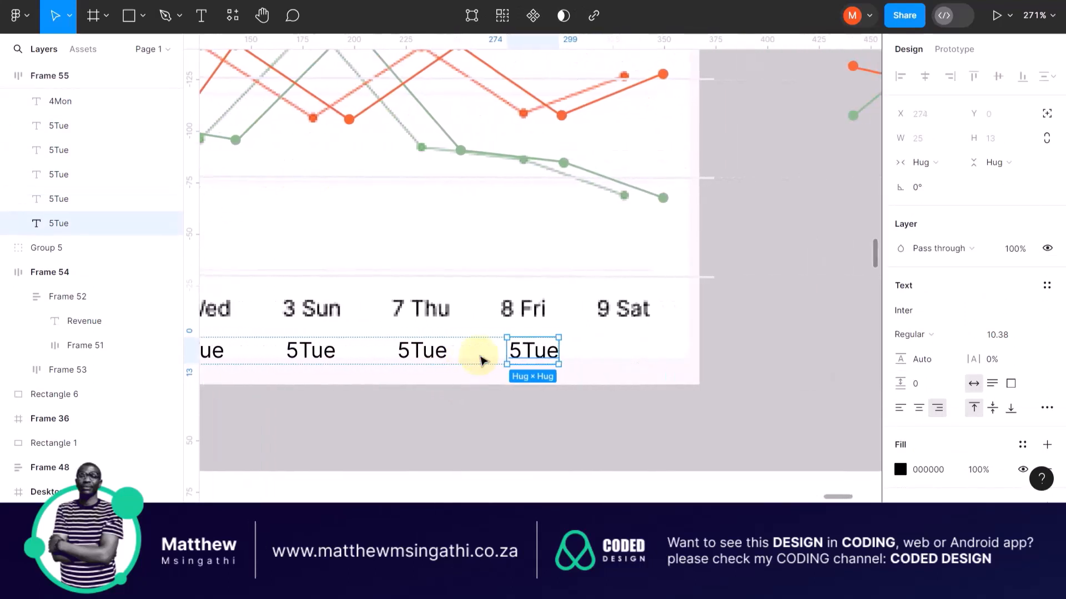
key(ctrl+d)
scroll(480, 359, left, 8)
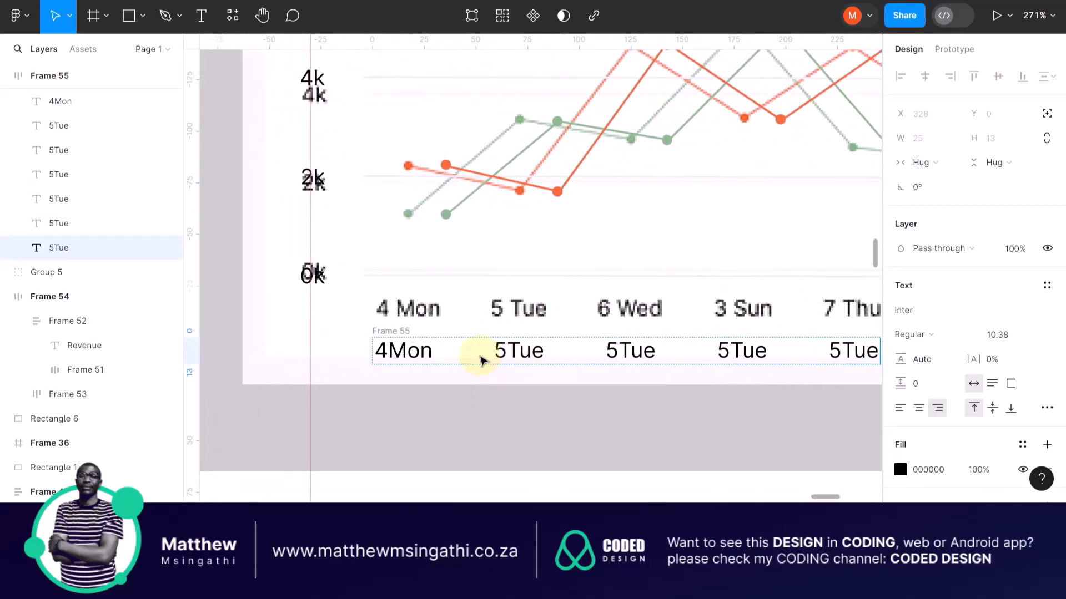
Step: Change the third day label's text to "6Wed"
click(623, 351)
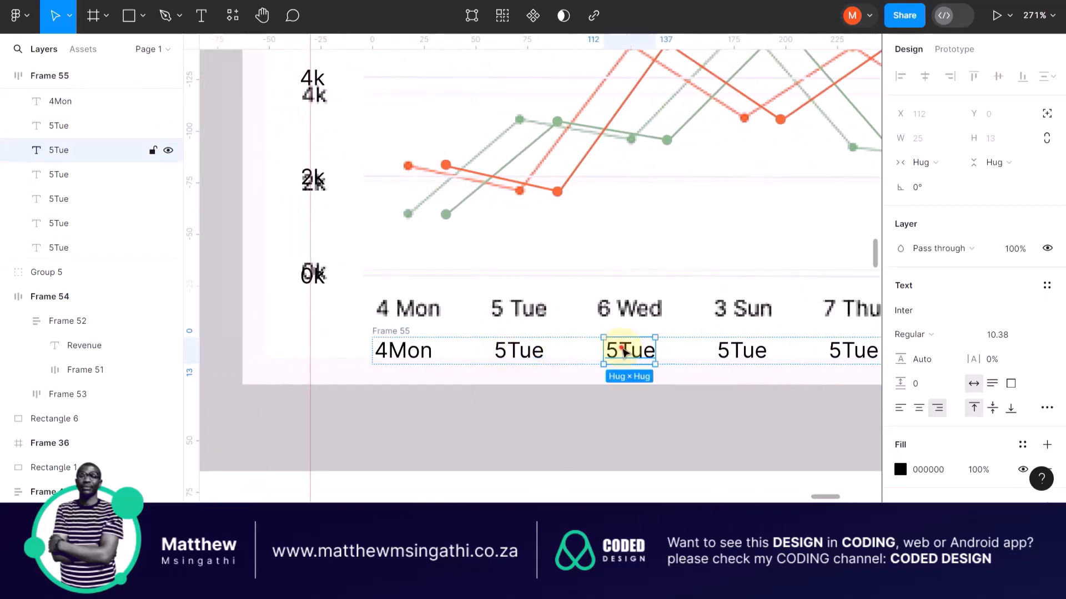
double_click(622, 350)
key(BackSpace)
text(6)
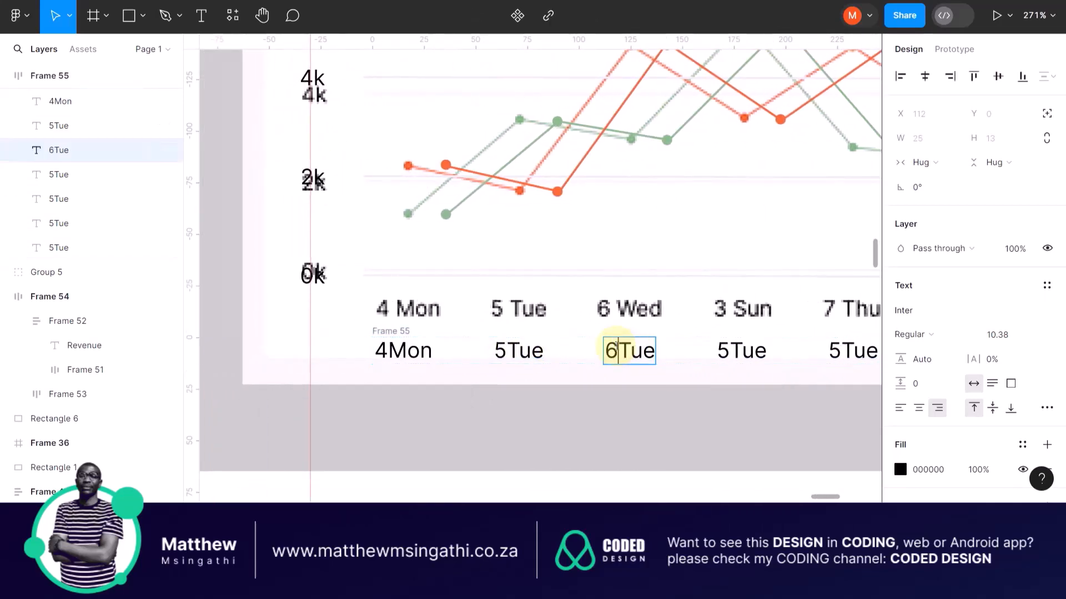
key(BackSpace)
key(BackSpace)
key(BackSpace)
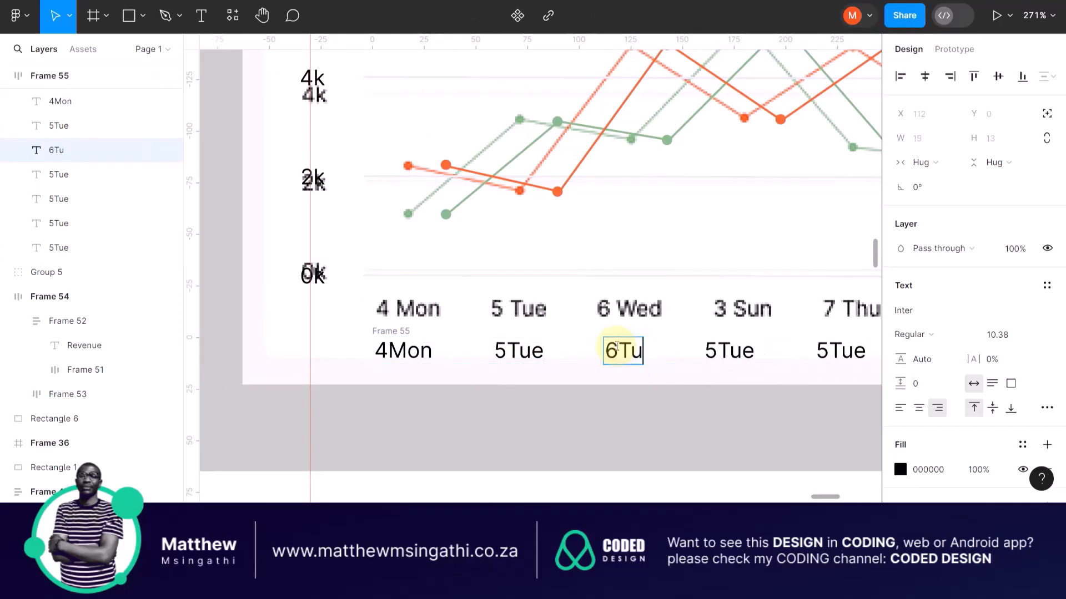
text(We)
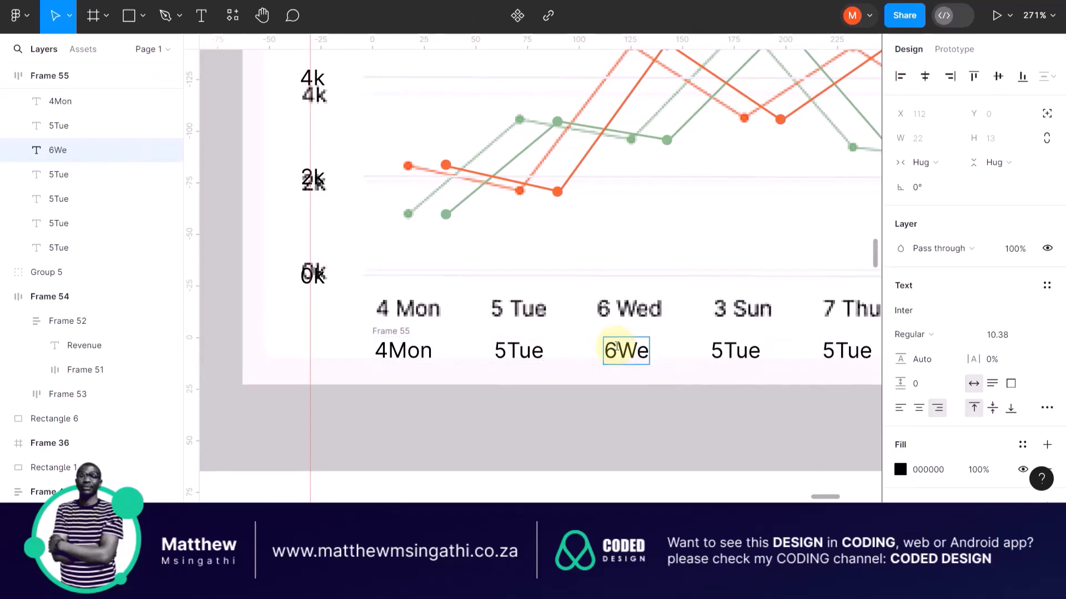
text(d)
Step: Insert a space after the number in the first three labels so they read "6 Wed", "5 Tue" and "4 Mon"
click(616, 351)
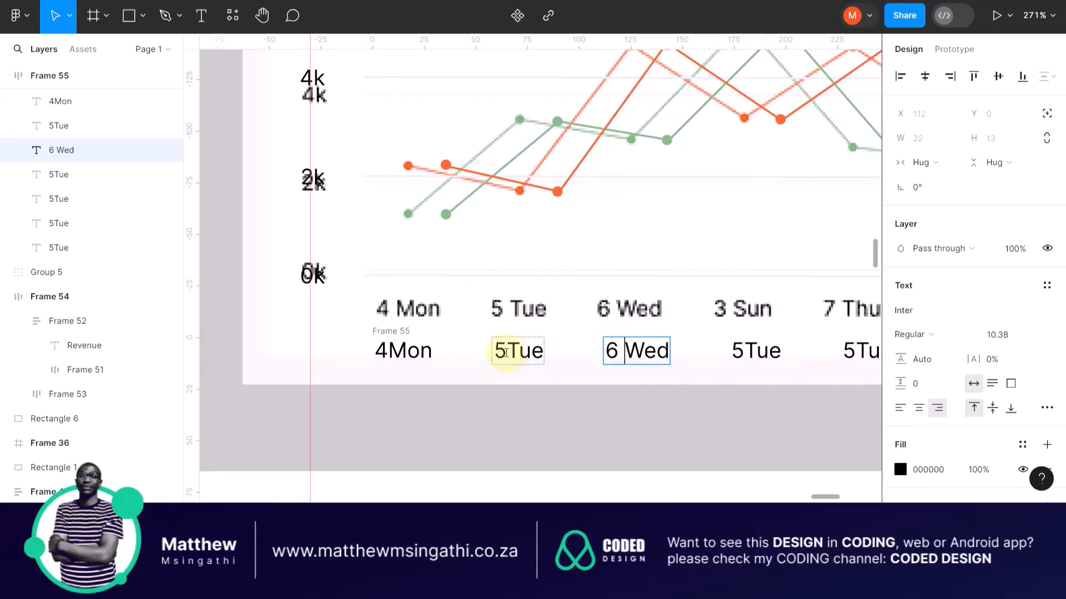
double_click(504, 350)
double_click(387, 351)
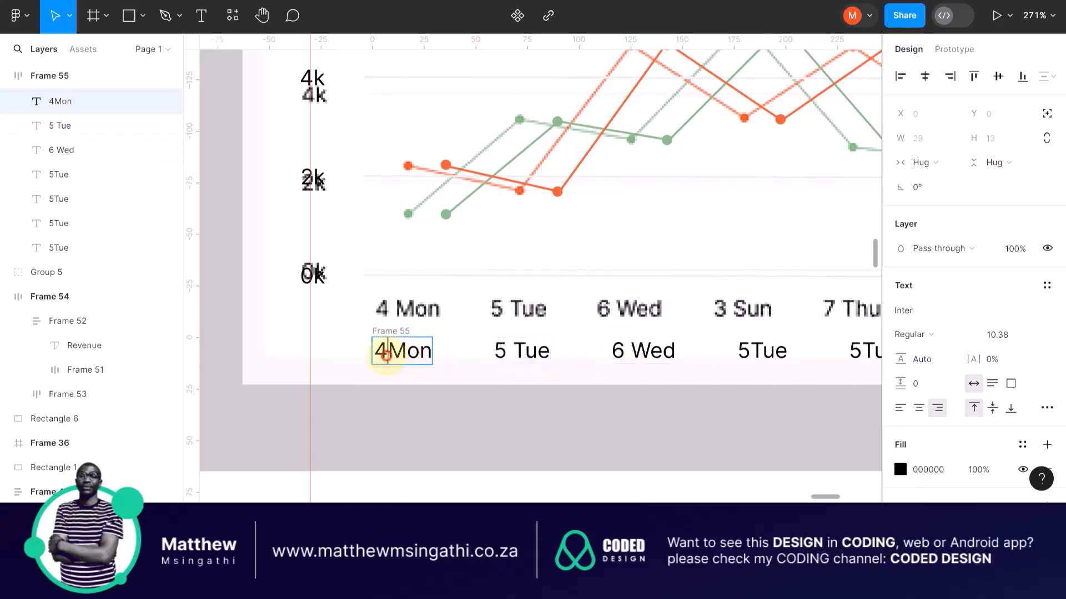
Step: Change the fourth day label to "3 Sun" and the fifth to "7 Thu"
scroll(387, 355, right, 5)
double_click(530, 351)
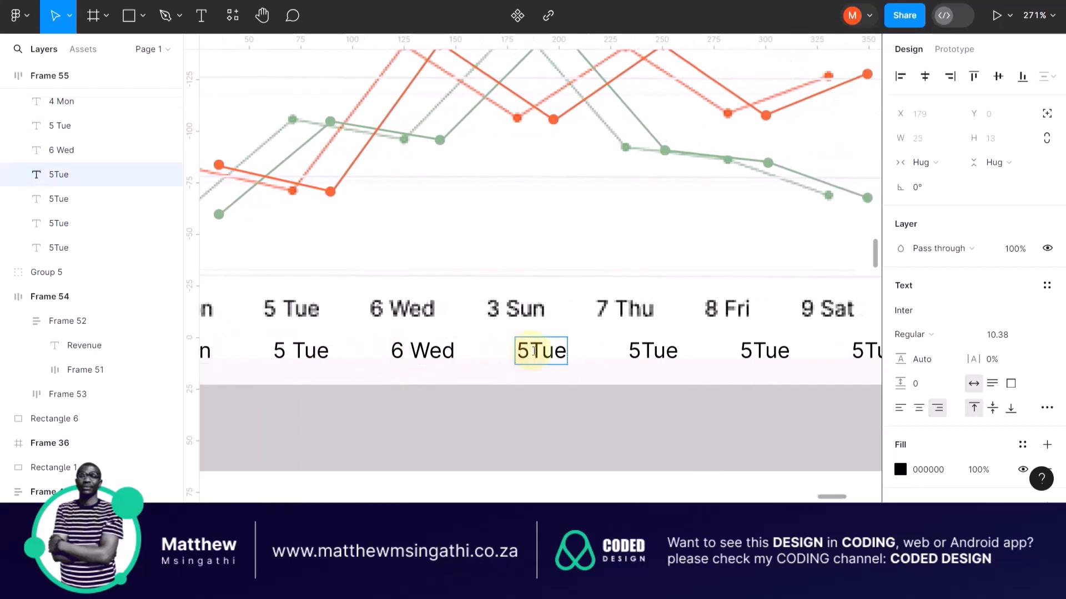
double_click(534, 351)
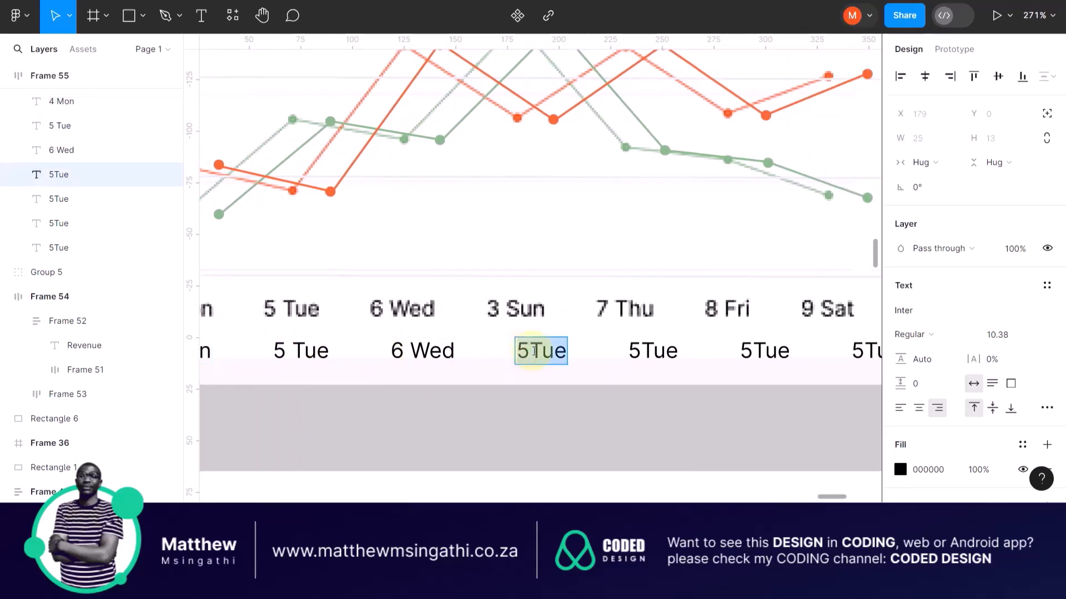
text(3 Sun)
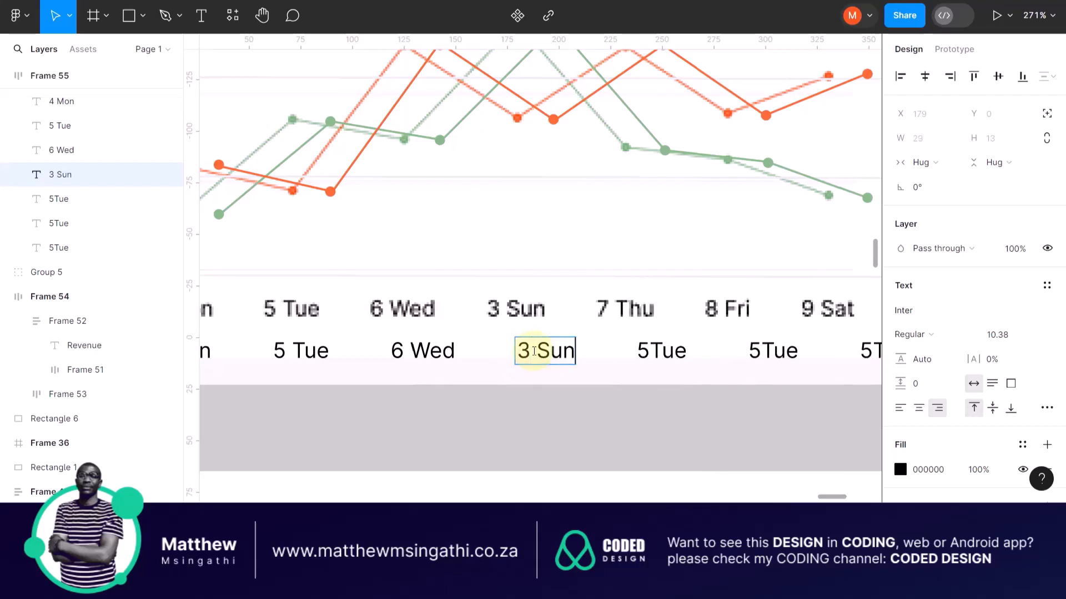
click(649, 351)
double_click(649, 351)
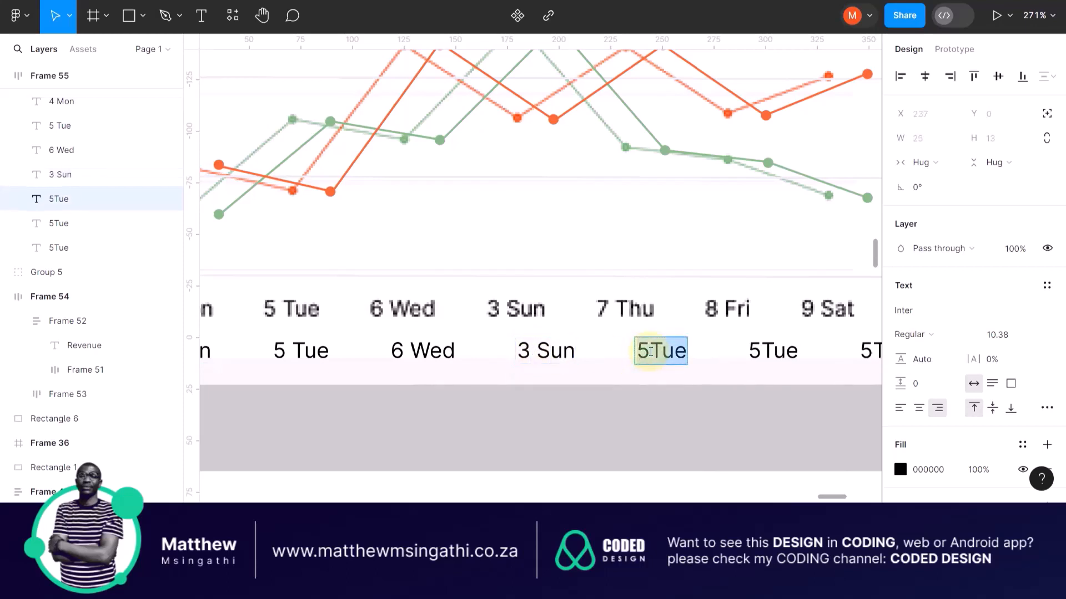
text(7)
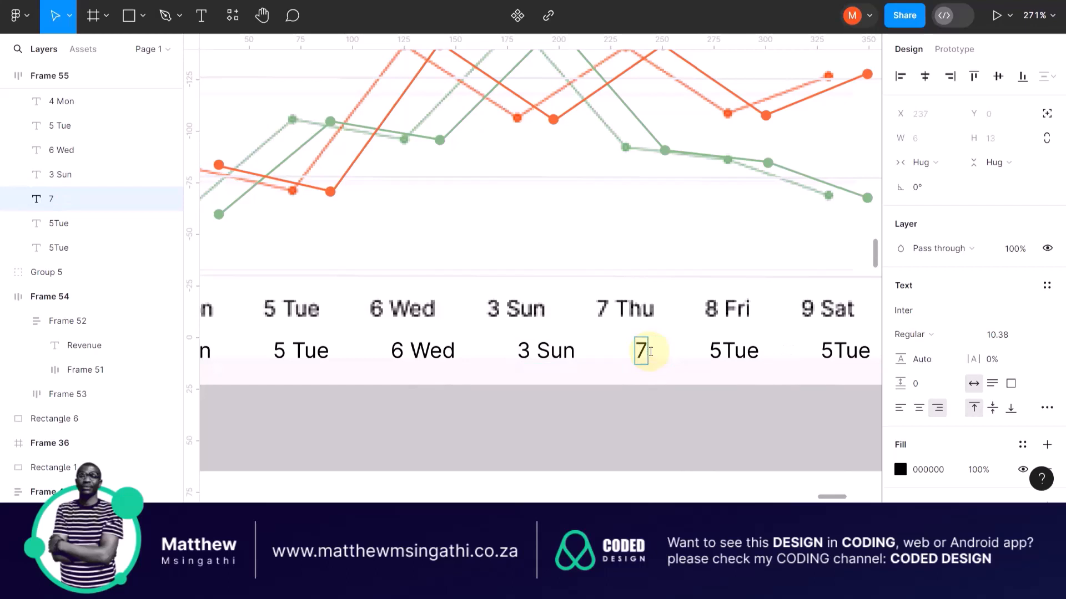
text( Thu)
Step: Change the sixth day label to "8 Fri" and the last one to "9 Sat"
scroll(651, 351, right, 4)
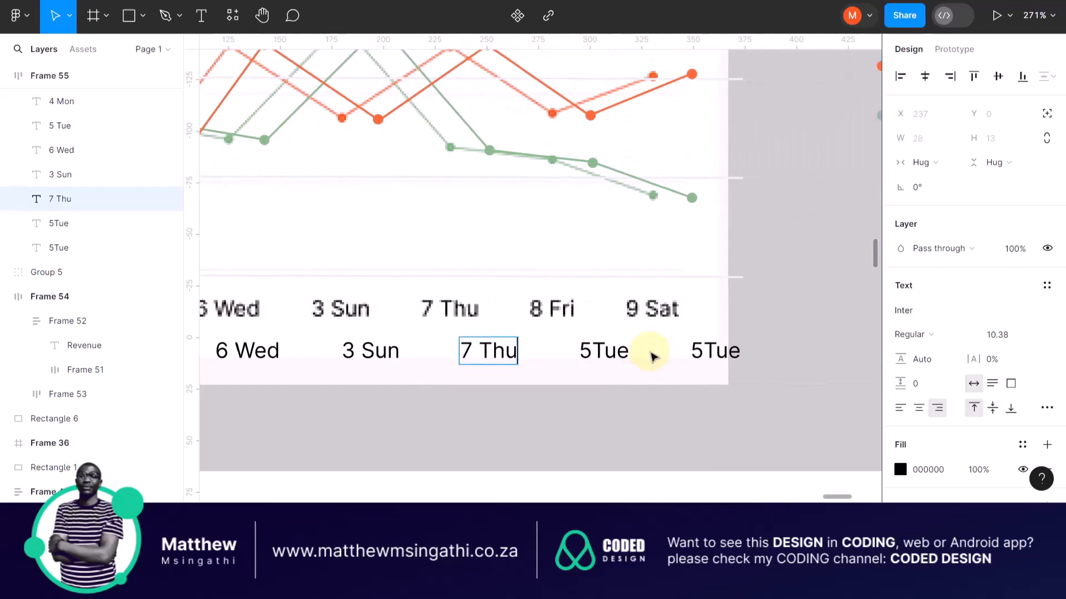
click(605, 348)
double_click(606, 345)
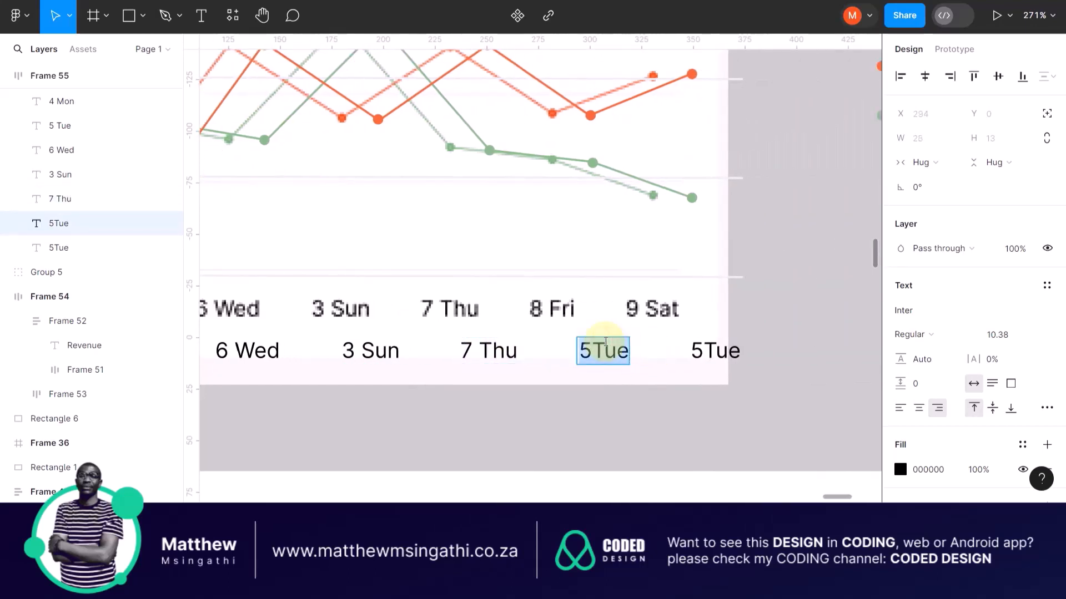
text(8 Fri)
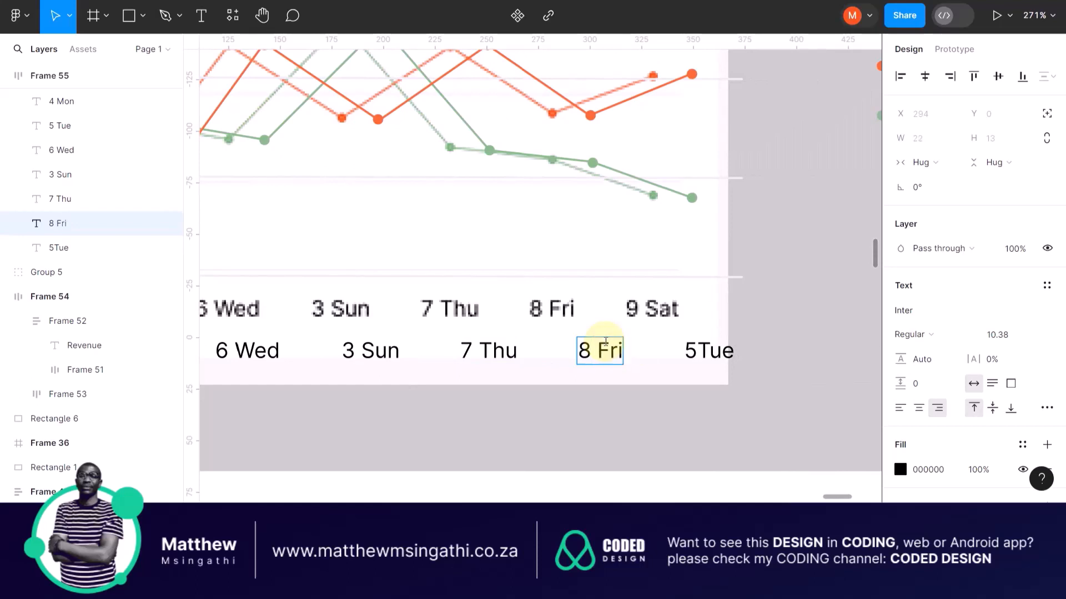
double_click(696, 350)
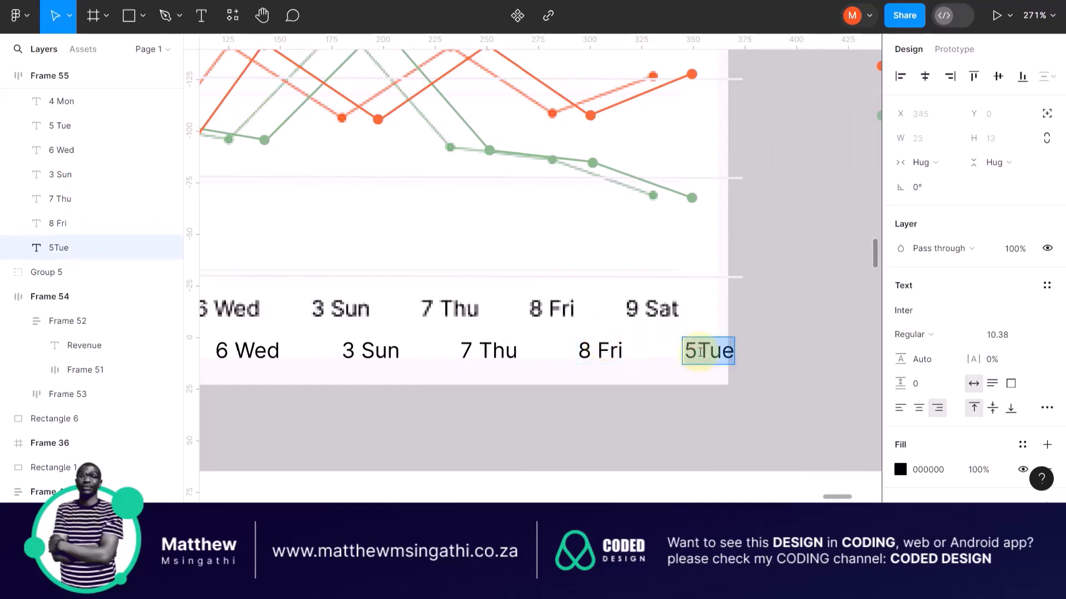
text(9)
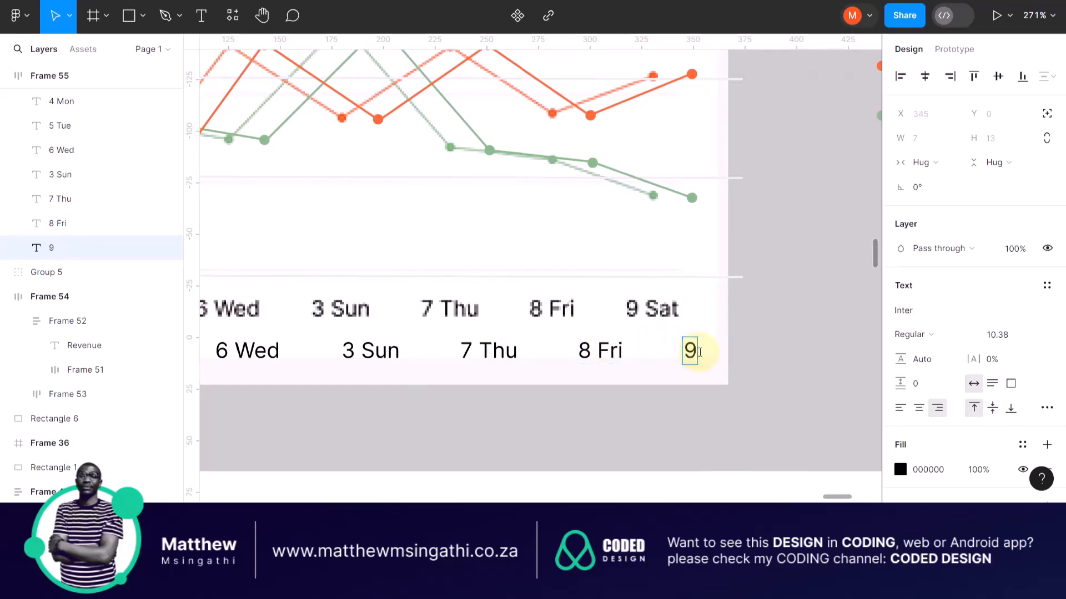
text( D)
key(BackSpace)
key(BackSpace)
text(Sat)
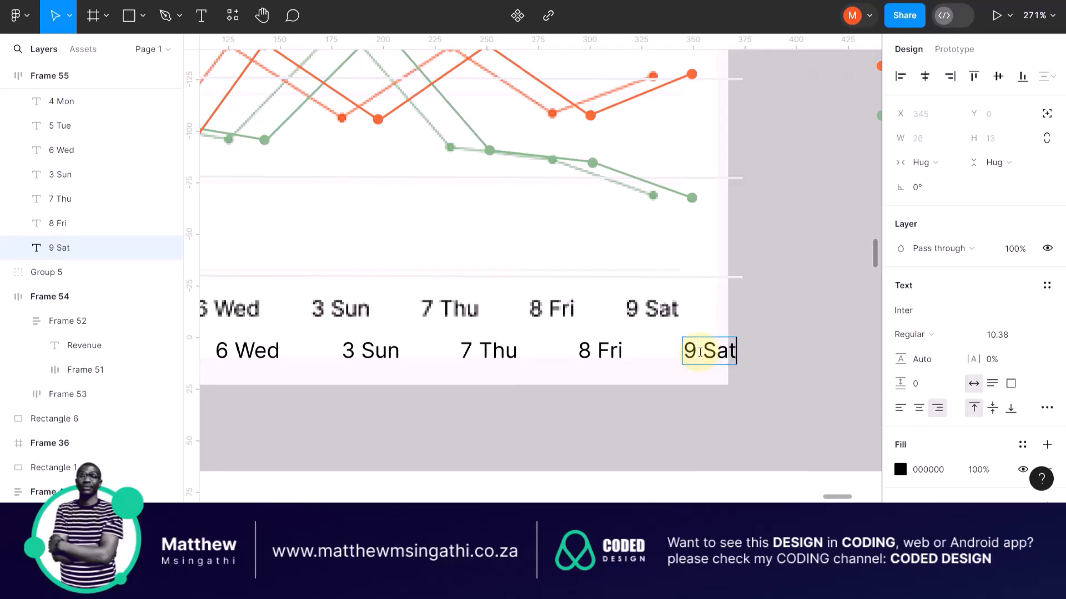
Step: Move the day label row up over the reference's day labels, to about X 8059, Y -1442
key(Escape)
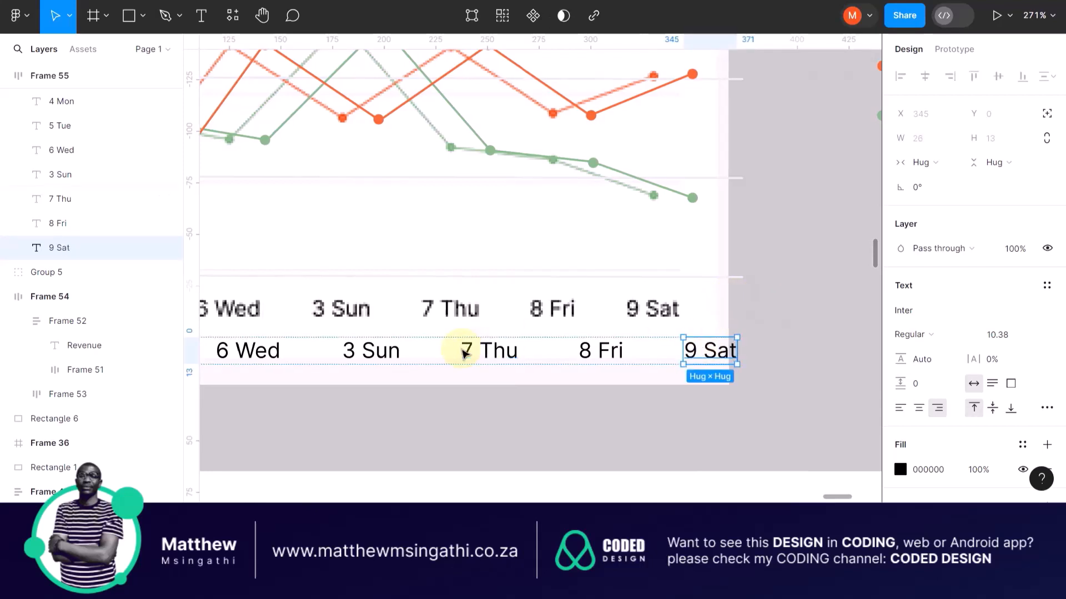
scroll(464, 351, left, 5)
scroll(460, 350, down, 1)
scroll(417, 349, up, 5)
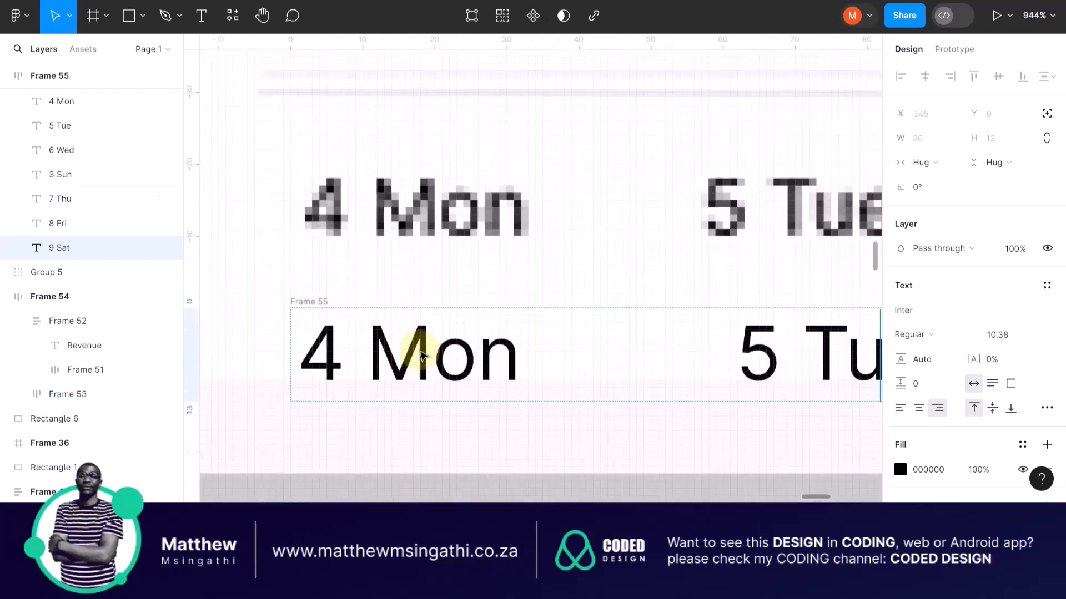
click(379, 344)
click(336, 288)
click(309, 304)
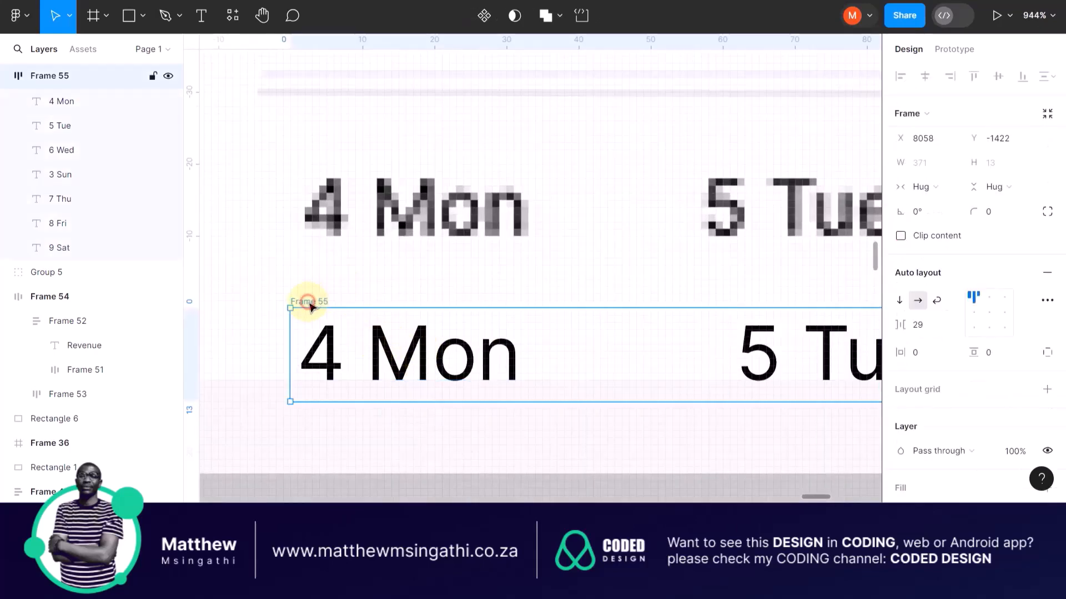
drag(310, 304, 315, 164)
Step: Reduce the spacing between the day labels to 23 and compare the row with the reference labels
scroll(471, 235, right, 2)
scroll(471, 235, down, 1)
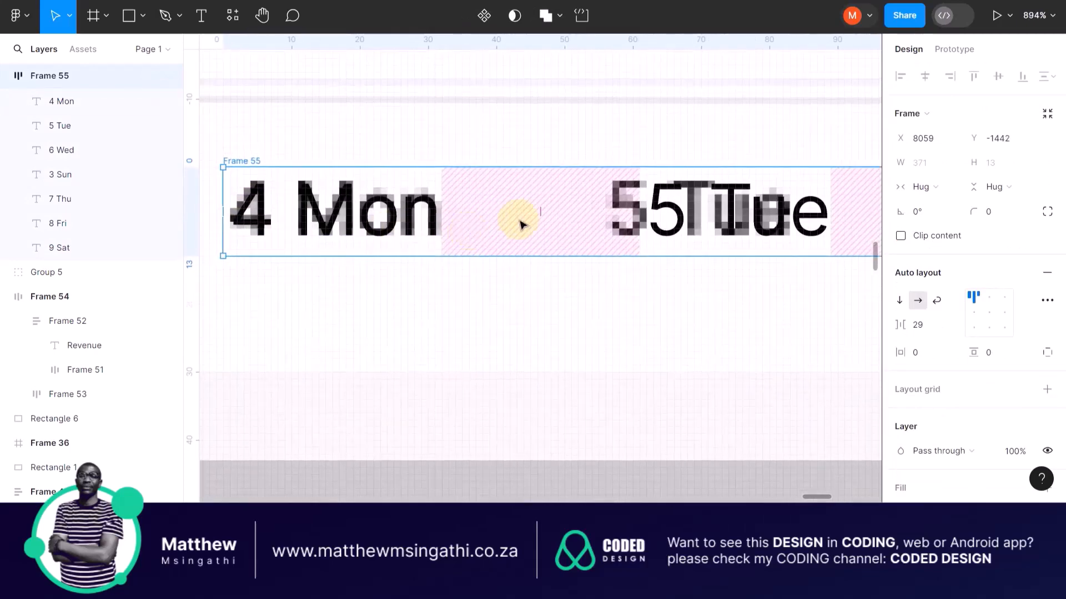
drag(540, 213, 518, 215)
scroll(519, 215, right, 5)
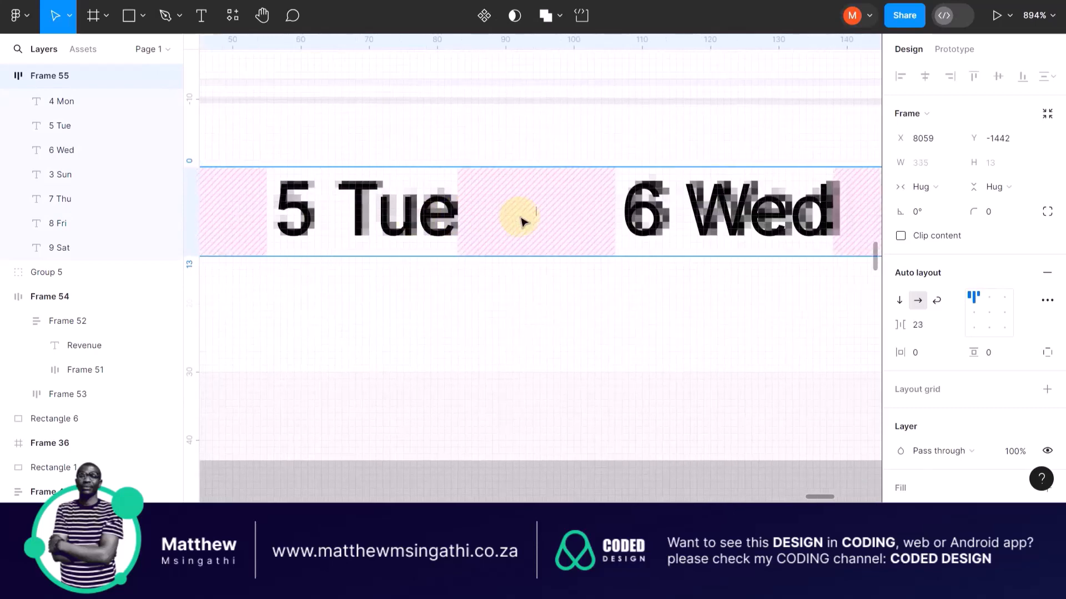
scroll(521, 221, right, 10)
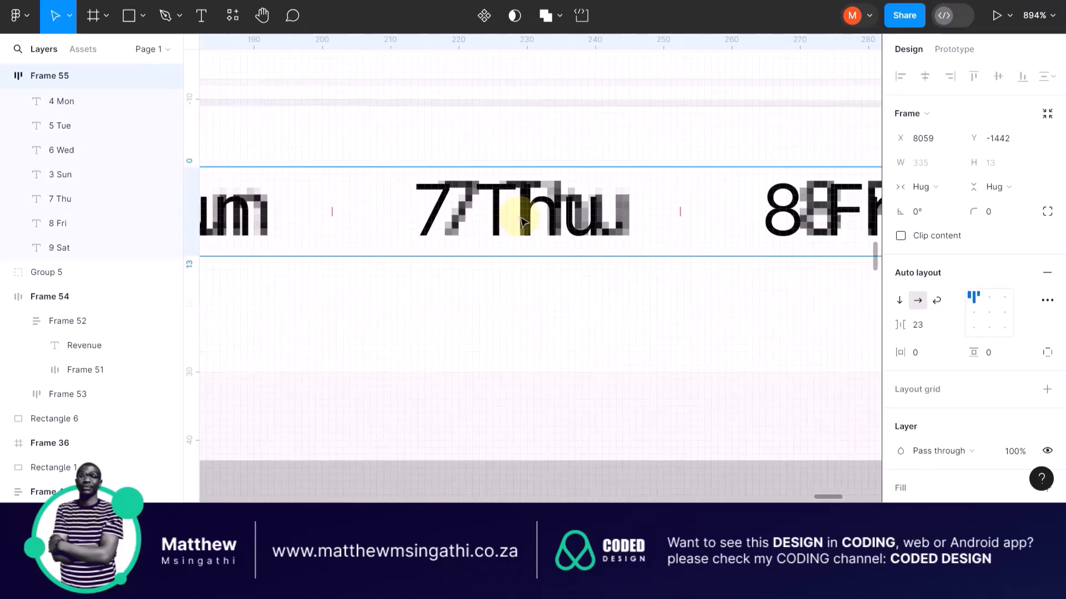
scroll(522, 221, right, 4)
scroll(523, 223, right, 3)
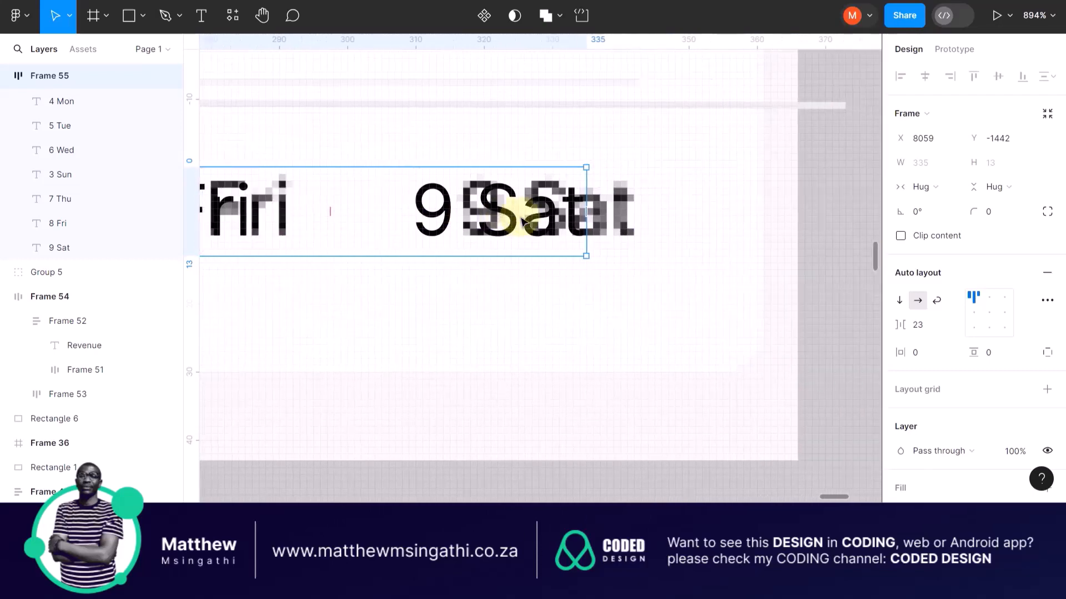
Step: Select the locked reference chart image behind the rebuilt revenue chart and unlock it
scroll(524, 223, left, 5)
scroll(523, 222, down, 1)
scroll(523, 223, down, 4)
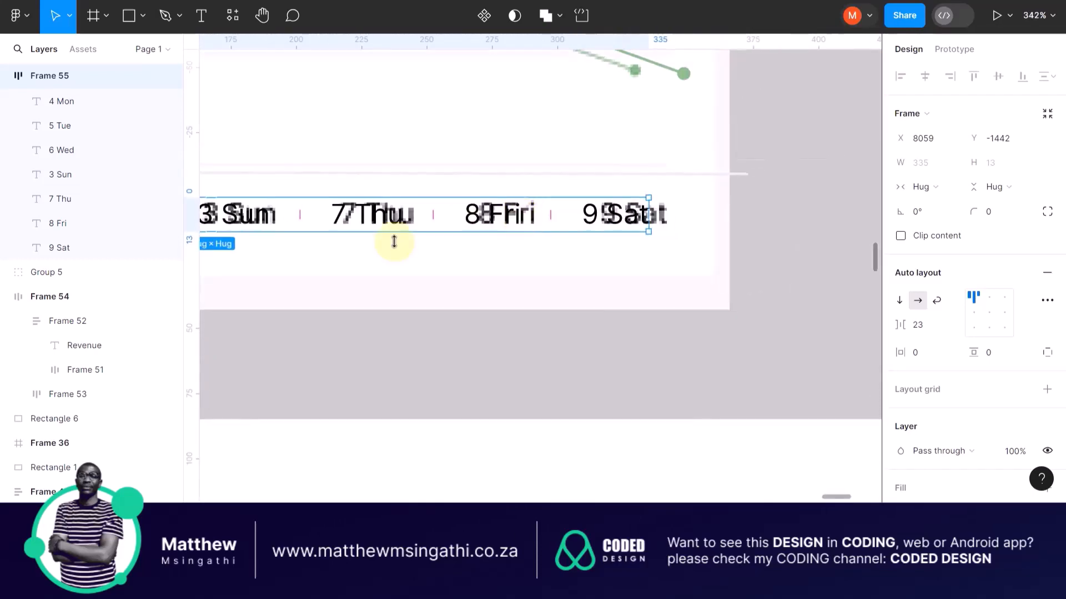
scroll(500, 306, down, 5)
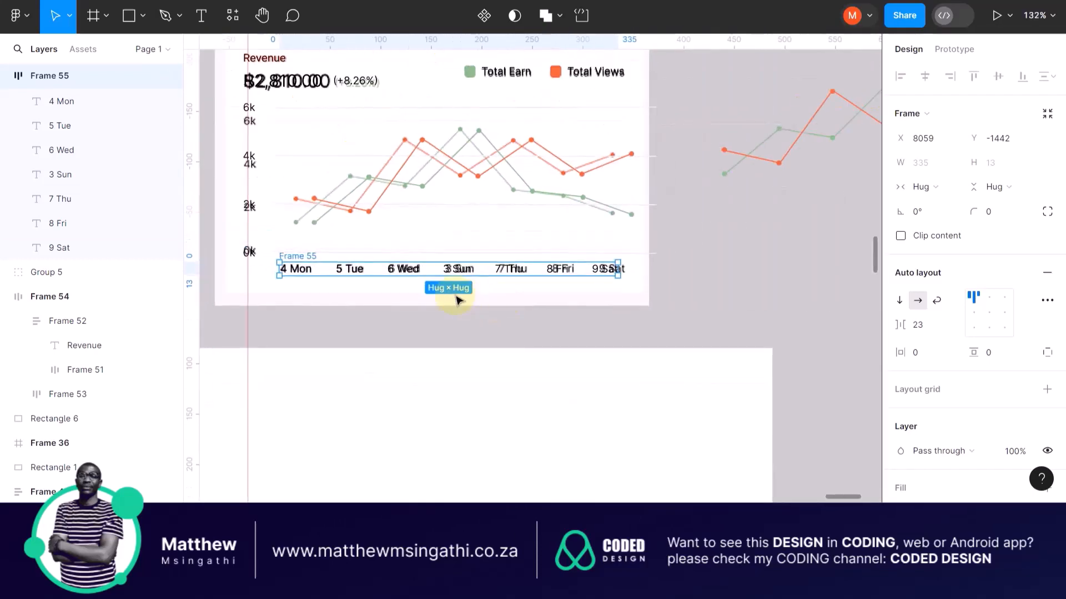
scroll(428, 293, down, 2)
scroll(421, 202, left, 2)
scroll(421, 202, up, 1)
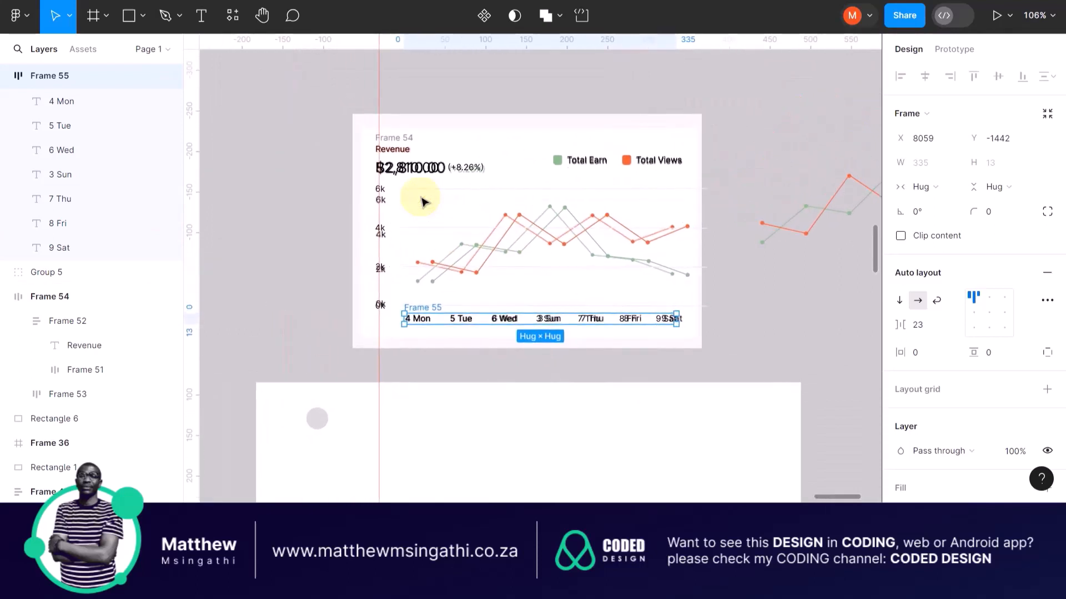
click(409, 120)
right_click(410, 122)
click(333, 91)
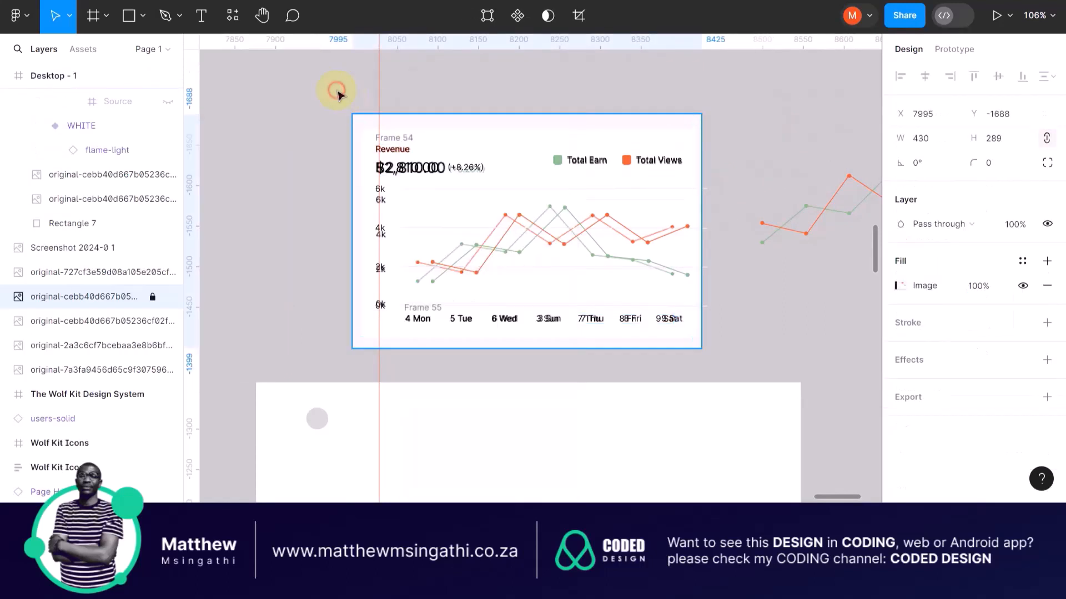
click(419, 93)
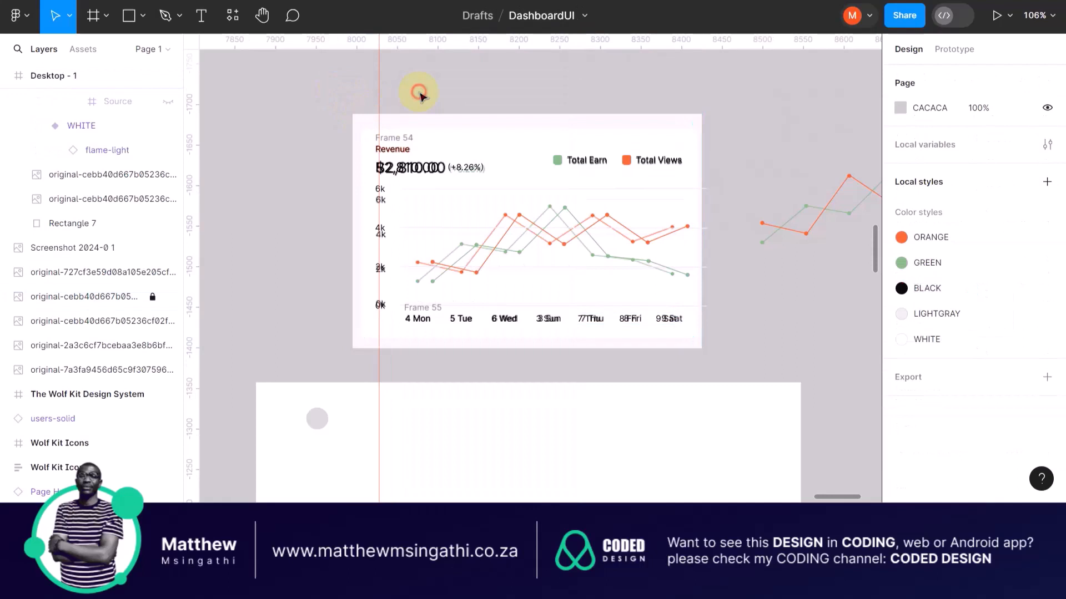
right_click(406, 122)
click(341, 95)
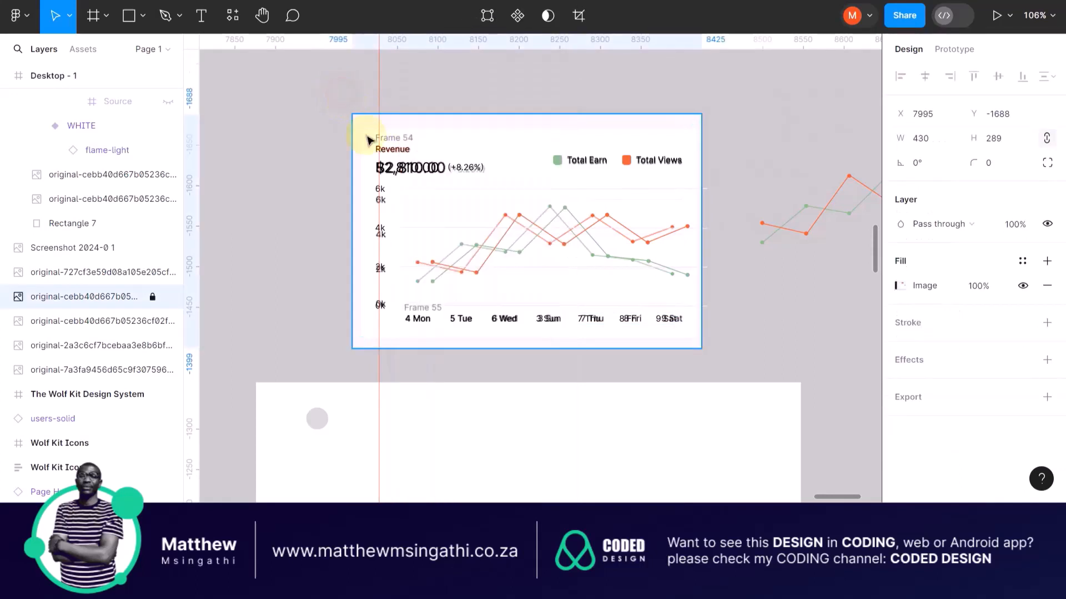
scroll(283, 246, down, 3)
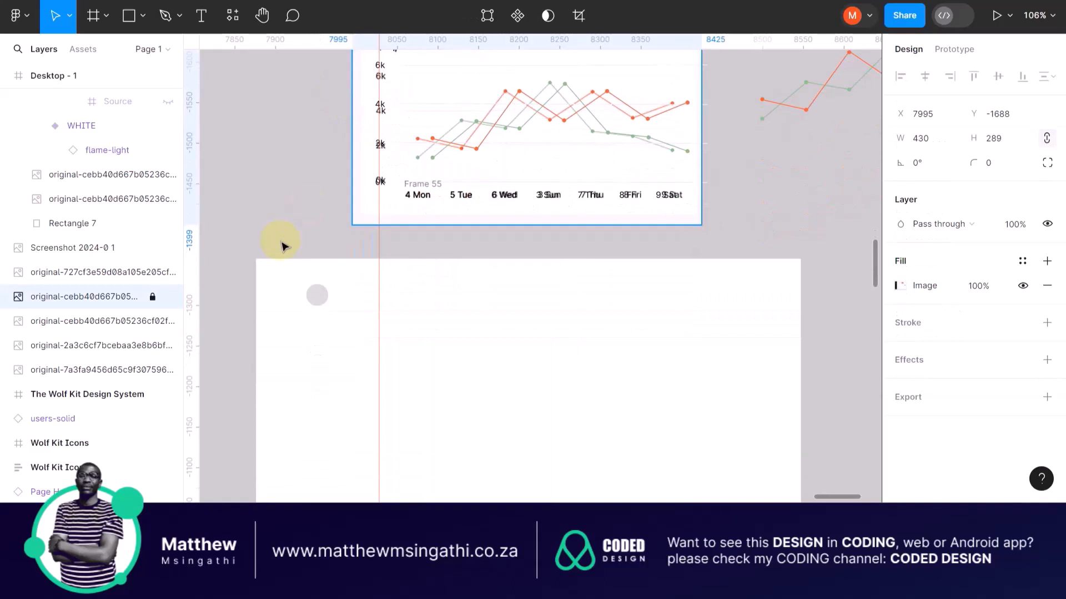
click(152, 297)
Step: Move the reference chart image up, clear of the rebuilt chart, to about X 8005, Y -1998
scroll(368, 255, up, 2)
scroll(461, 139, up, 1)
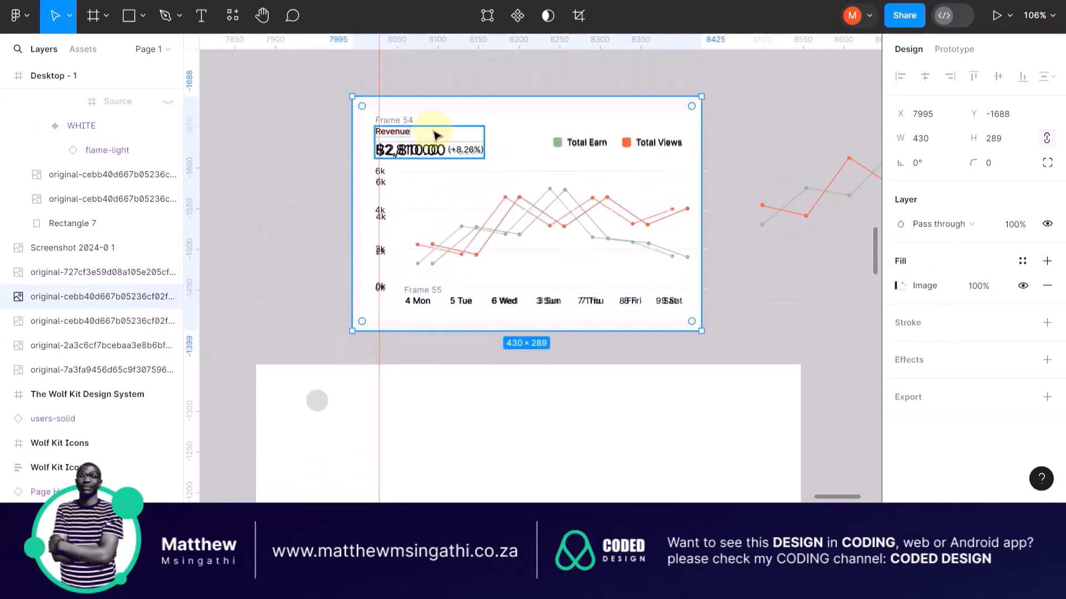
scroll(469, 108, down, 3)
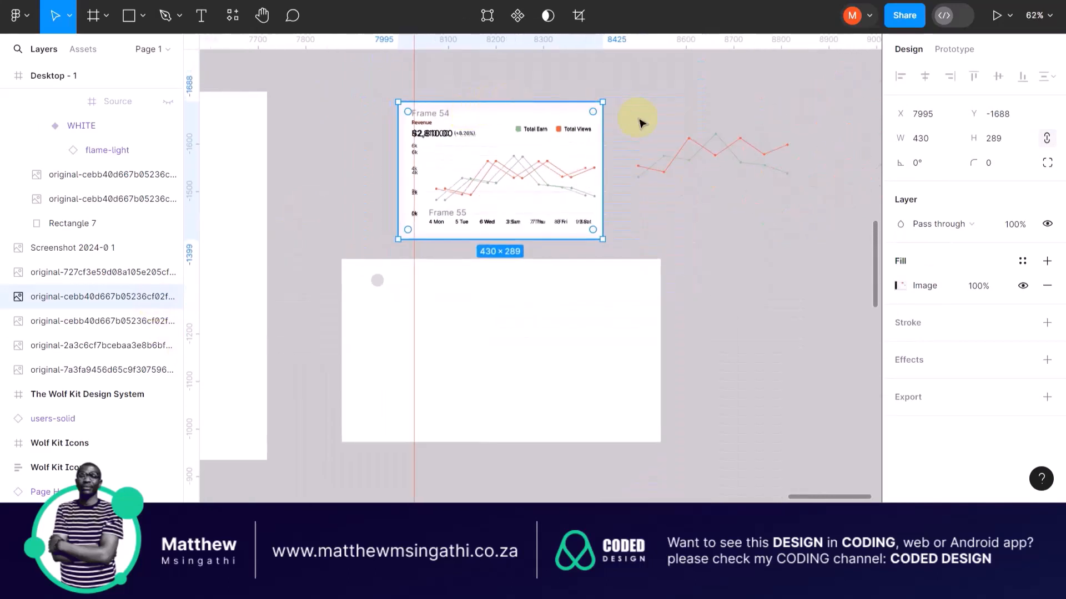
click(570, 78)
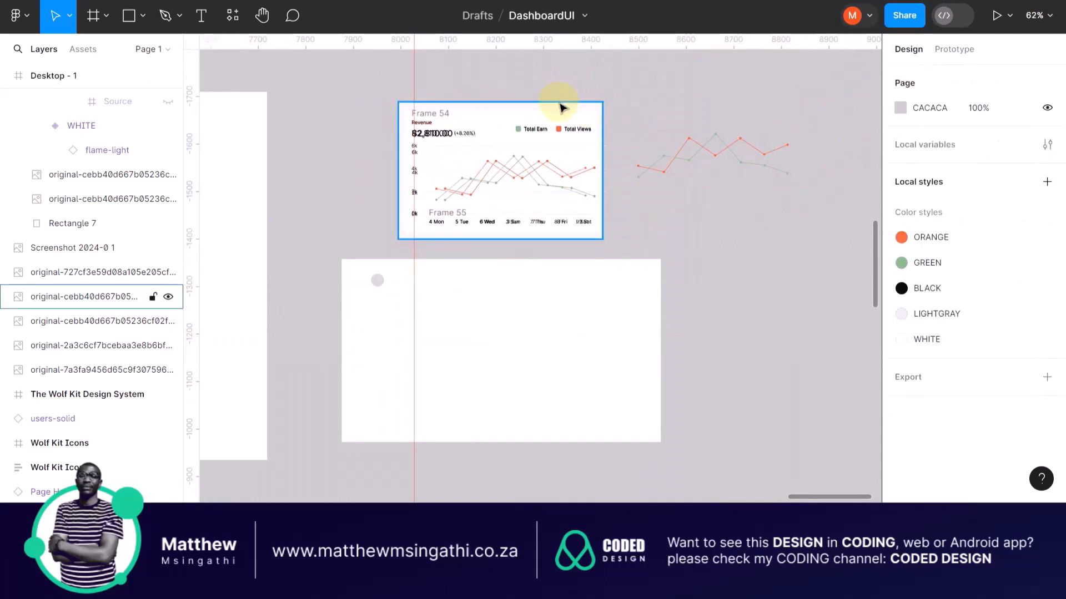
drag(561, 106, 564, 142)
scroll(566, 337, up, 5)
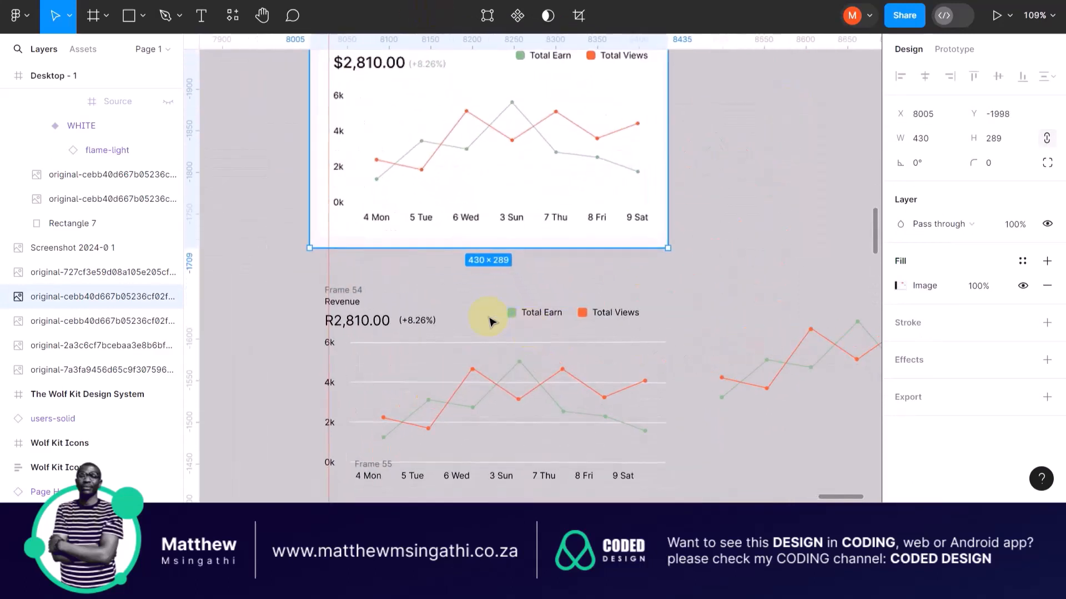
scroll(411, 222, up, 2)
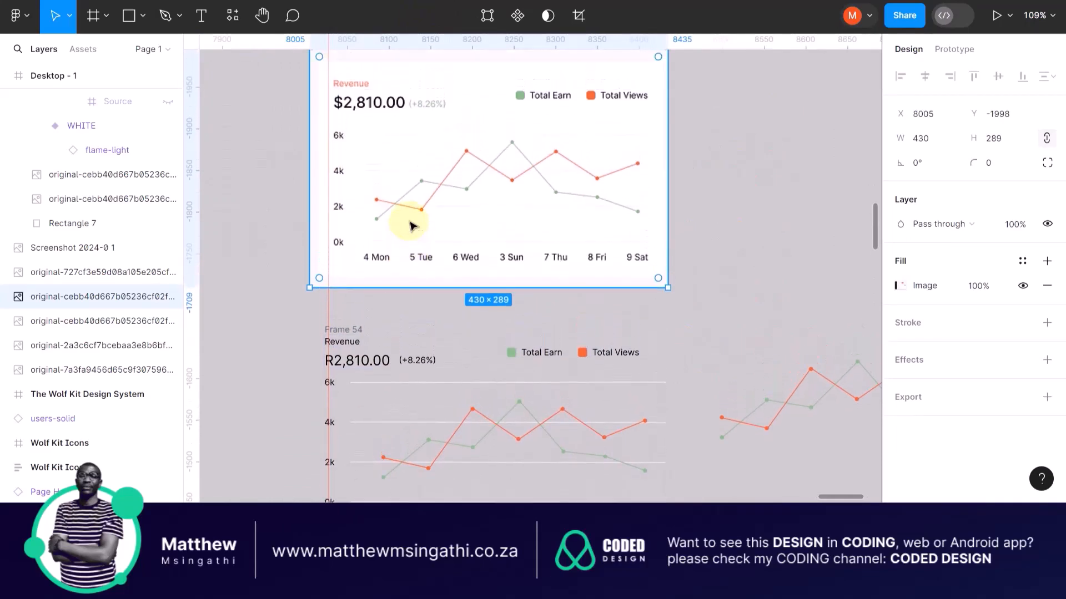
Step: Combine the revenue header row and the line chart group in a vertical auto layout frame
click(354, 334)
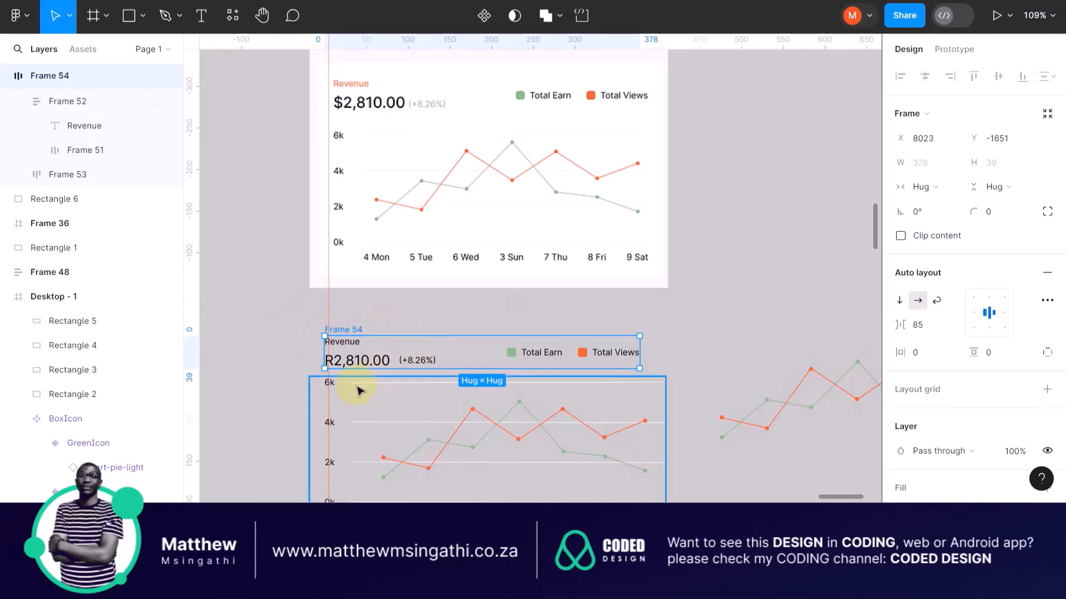
shift+click(357, 392)
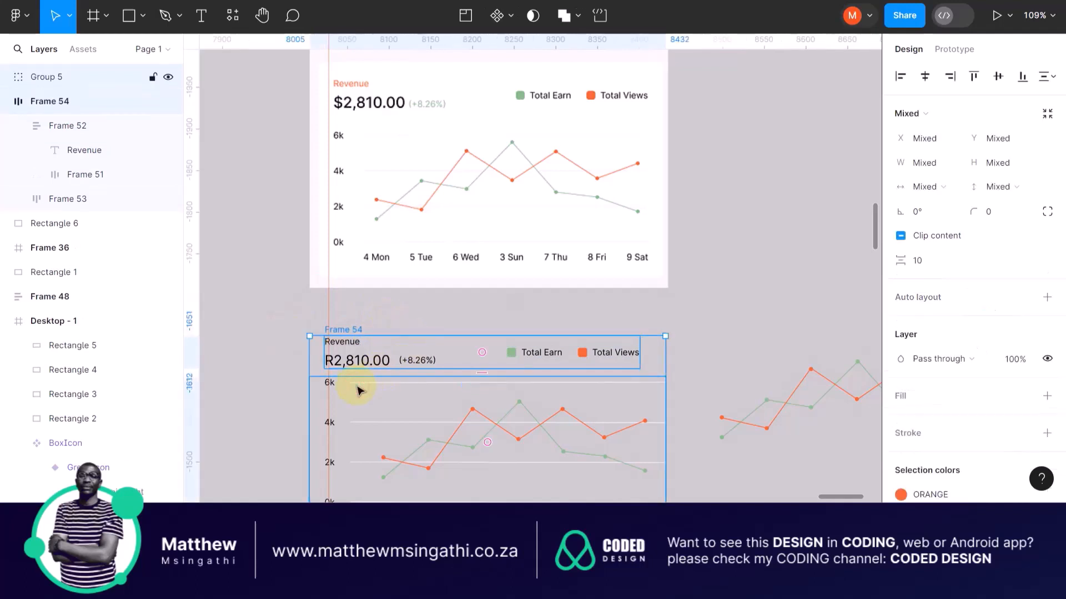
key(shift+a)
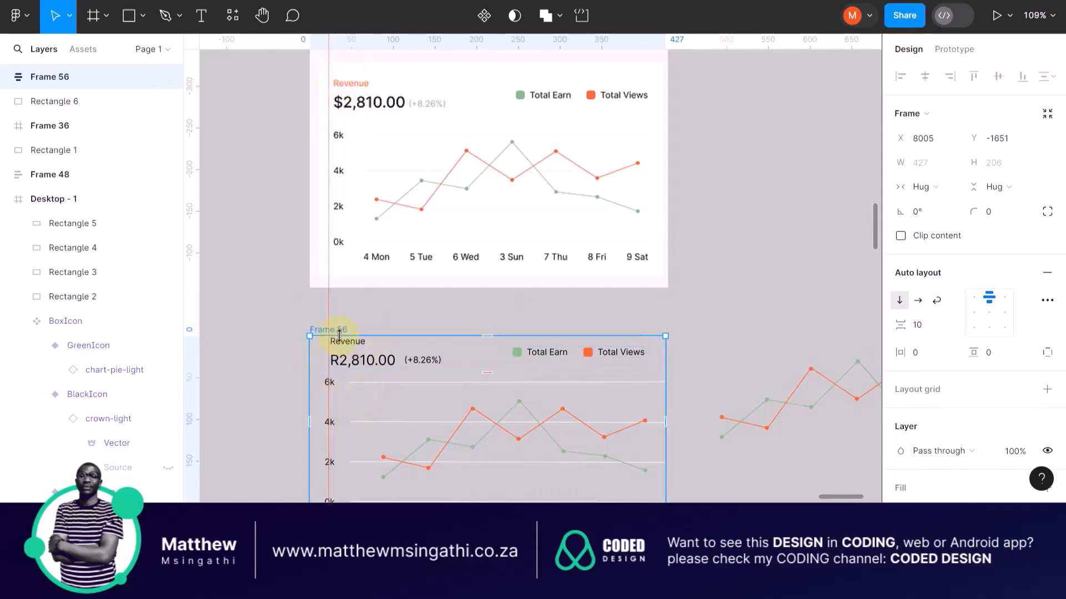
Step: Move the whole day label row down about 15 px, clear of the chart frame, to Y -1427
scroll(339, 335, down, 5)
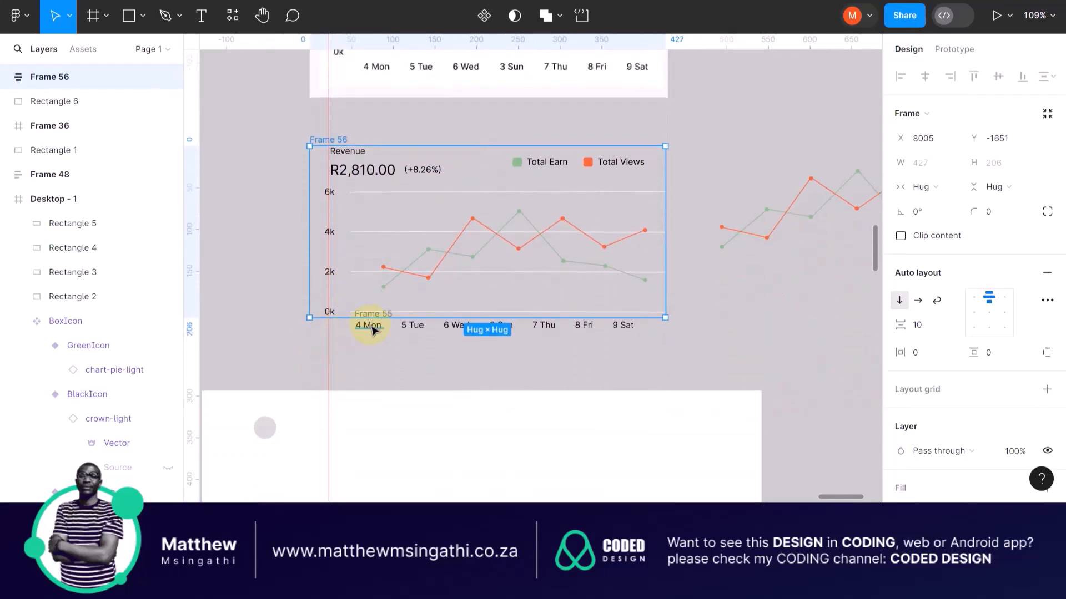
double_click(361, 328)
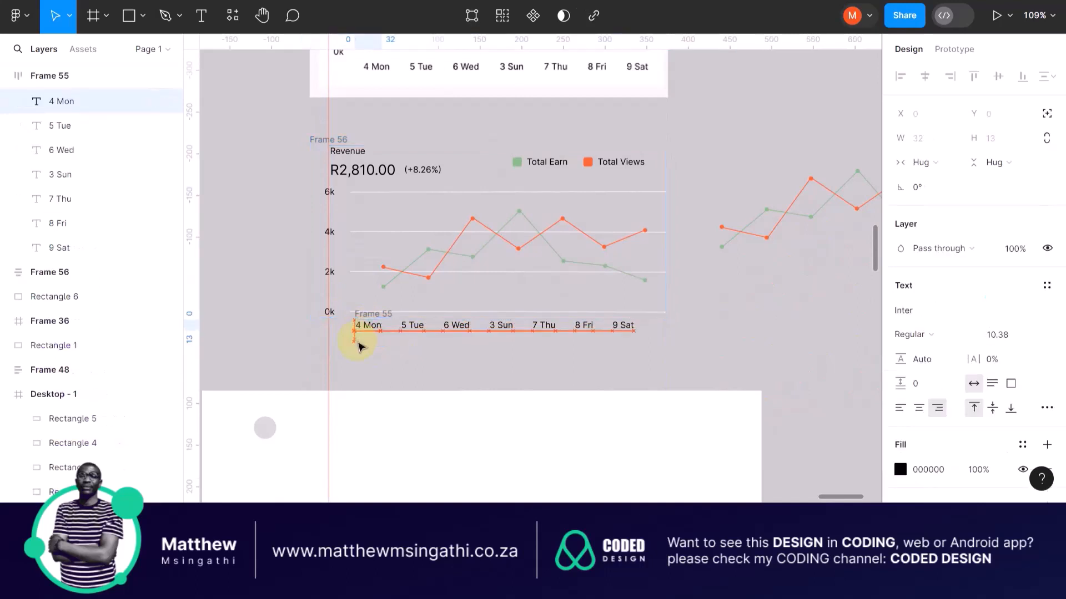
drag(358, 347, 376, 345)
scroll(371, 350, up, 5)
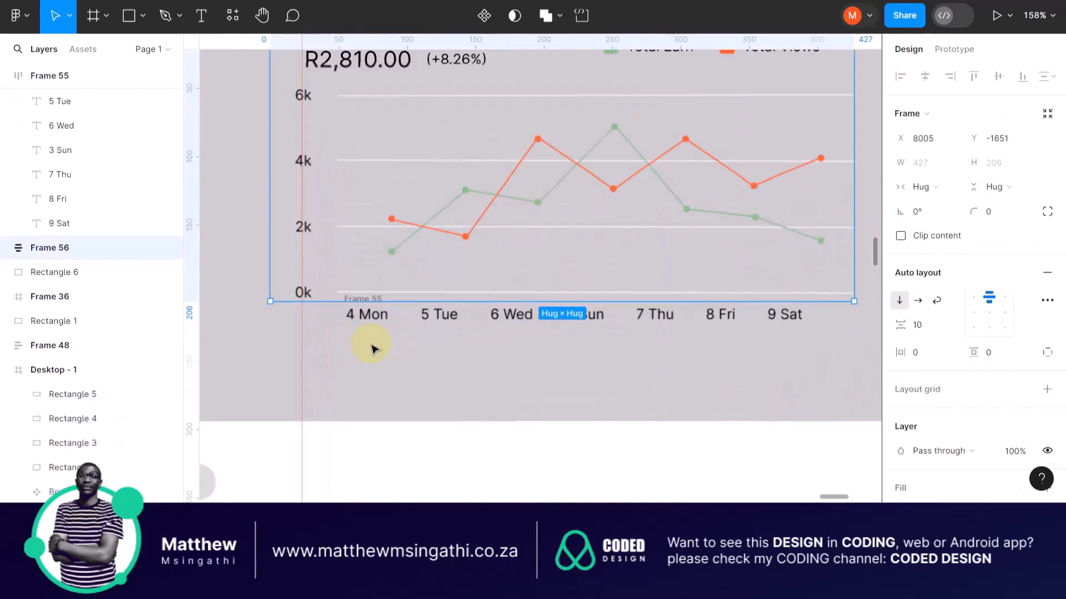
key(Escape)
click(358, 289)
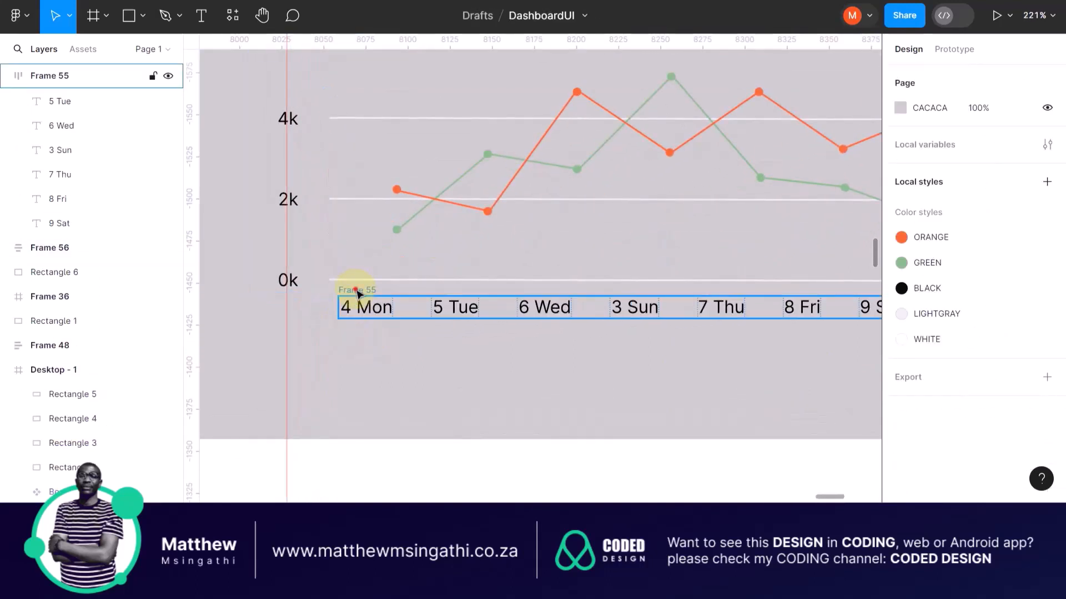
click(358, 293)
scroll(354, 309, down, 5)
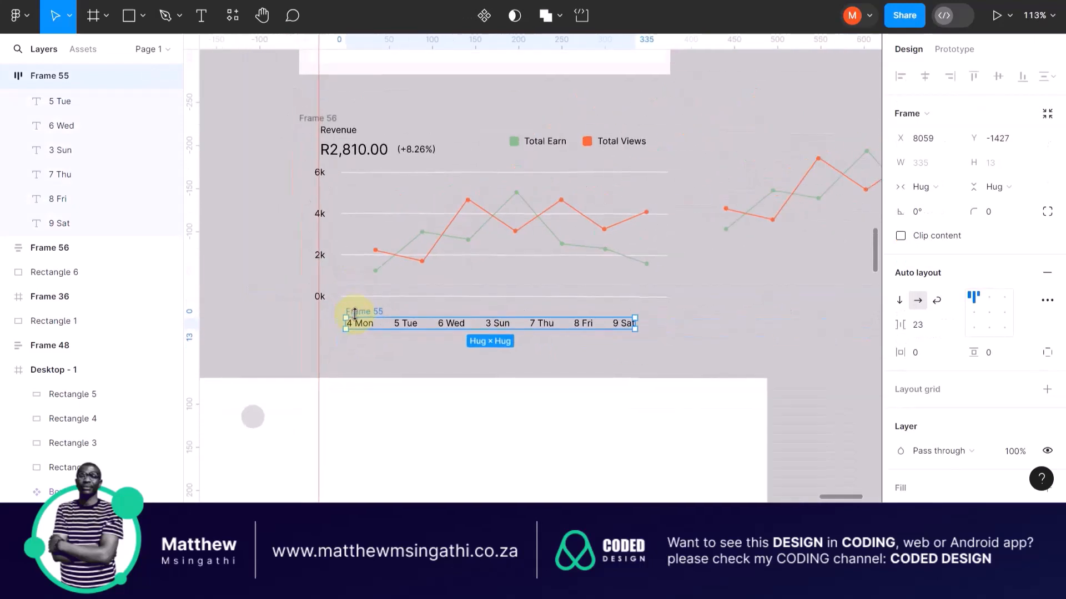
Step: Combine the header-and-chart frame and the day label row in a vertical auto layout frame
scroll(353, 316, up, 3)
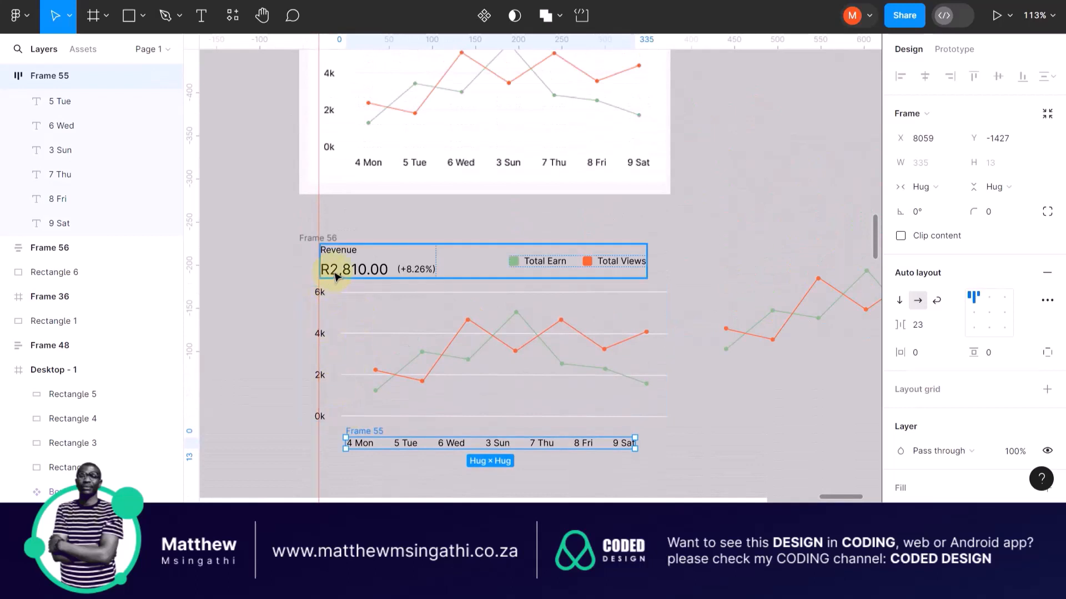
click(285, 263)
click(309, 238)
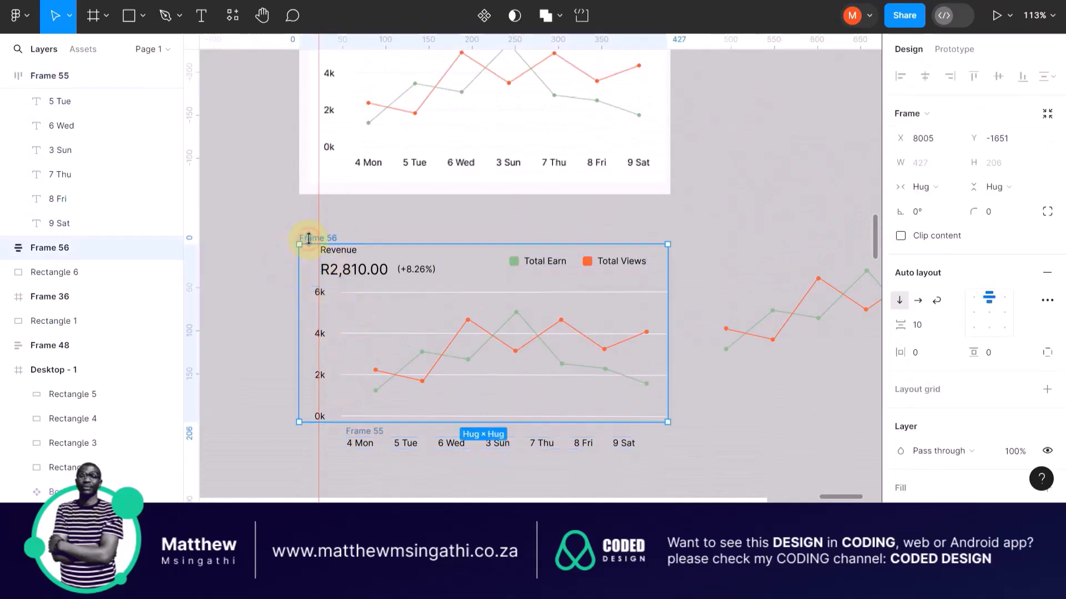
shift+click(361, 437)
key(shift+a)
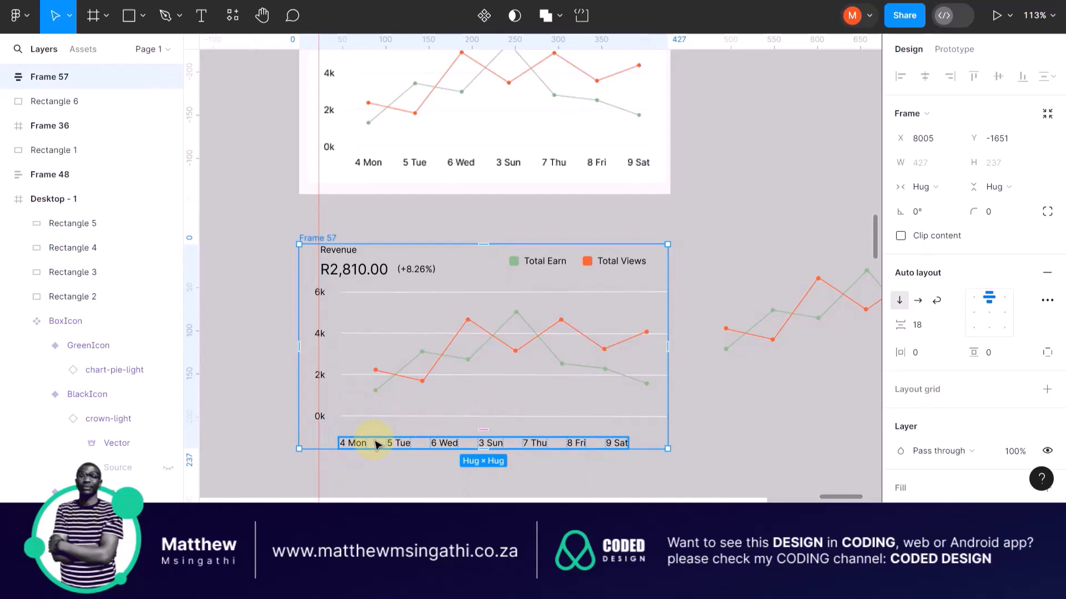
scroll(376, 442, down, 5)
scroll(404, 366, up, 4)
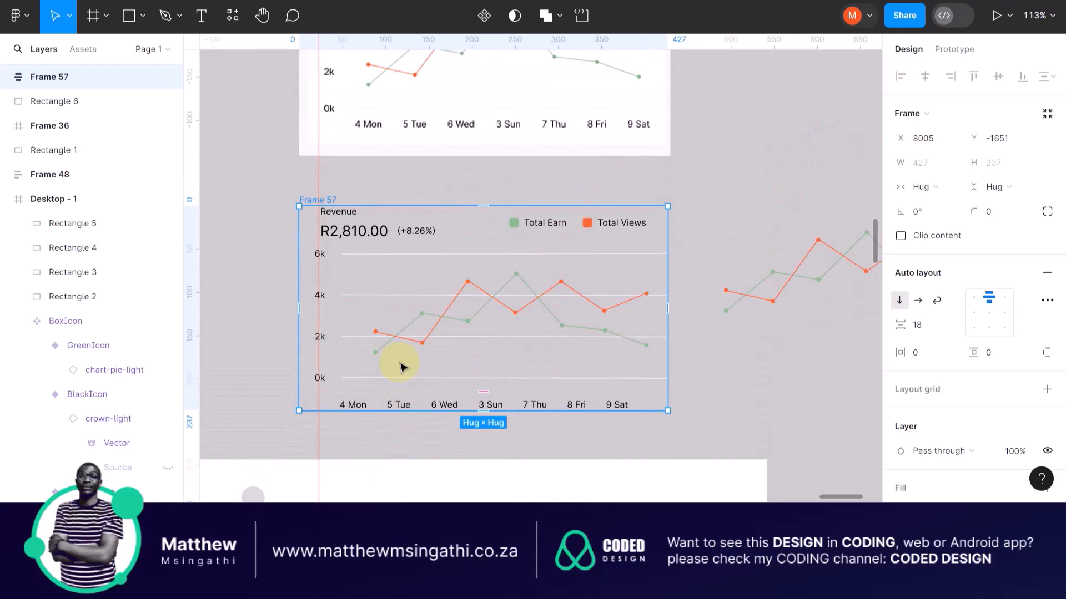
Step: Delete the vertical ruler guide at 8028 that crosses the rebuilt chart
click(319, 165)
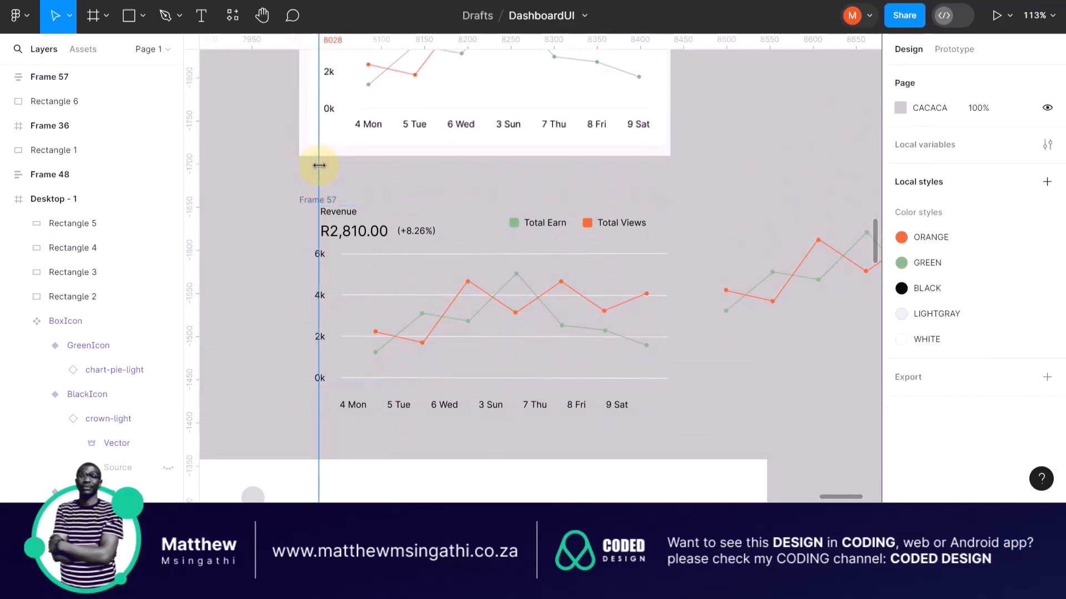
key(Delete)
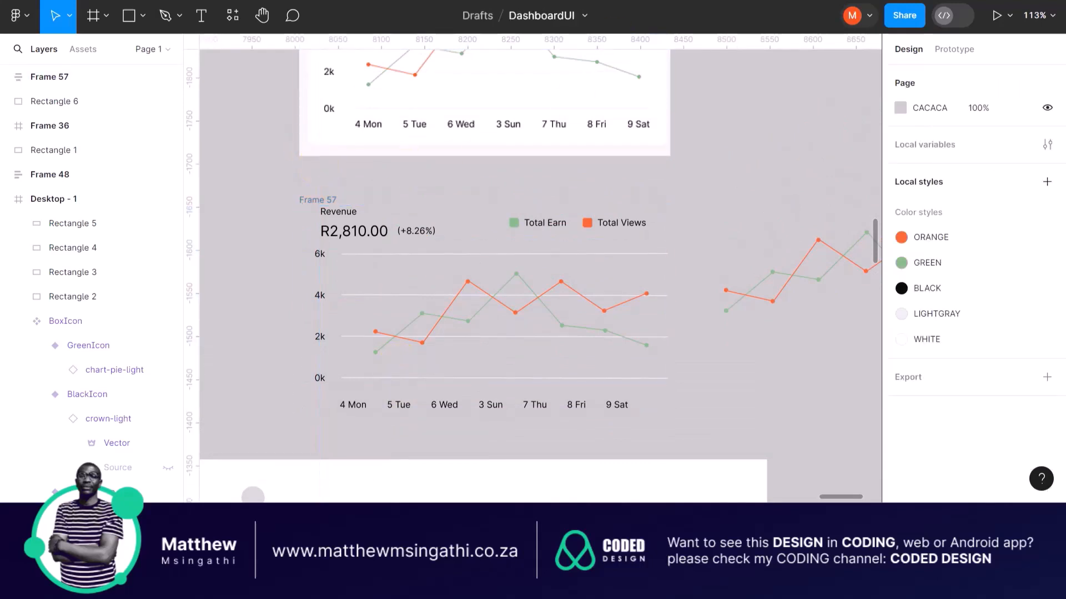
click(716, 145)
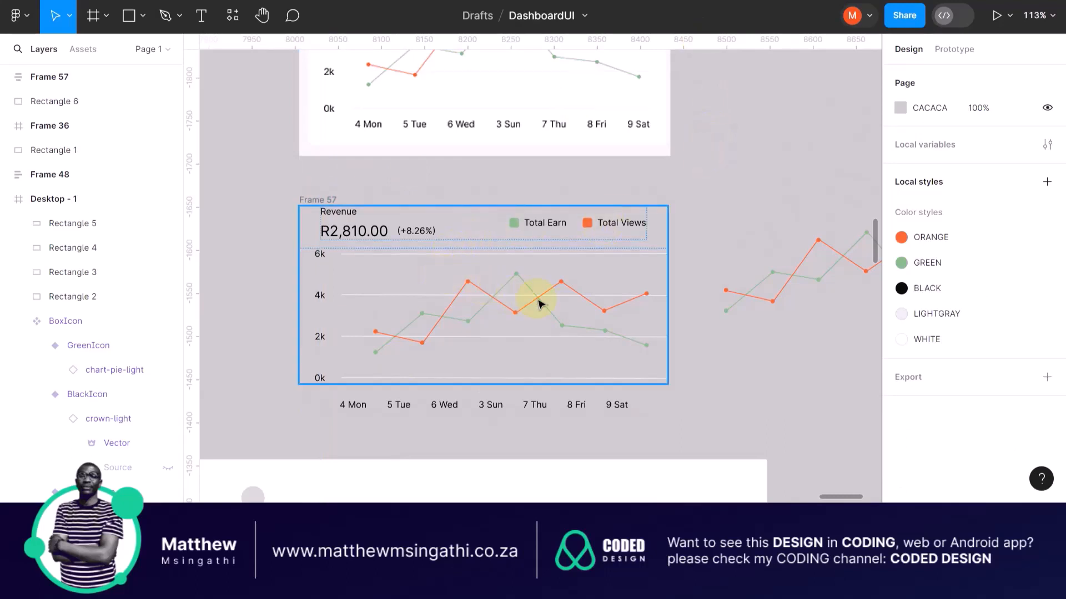
scroll(527, 285, down, 5)
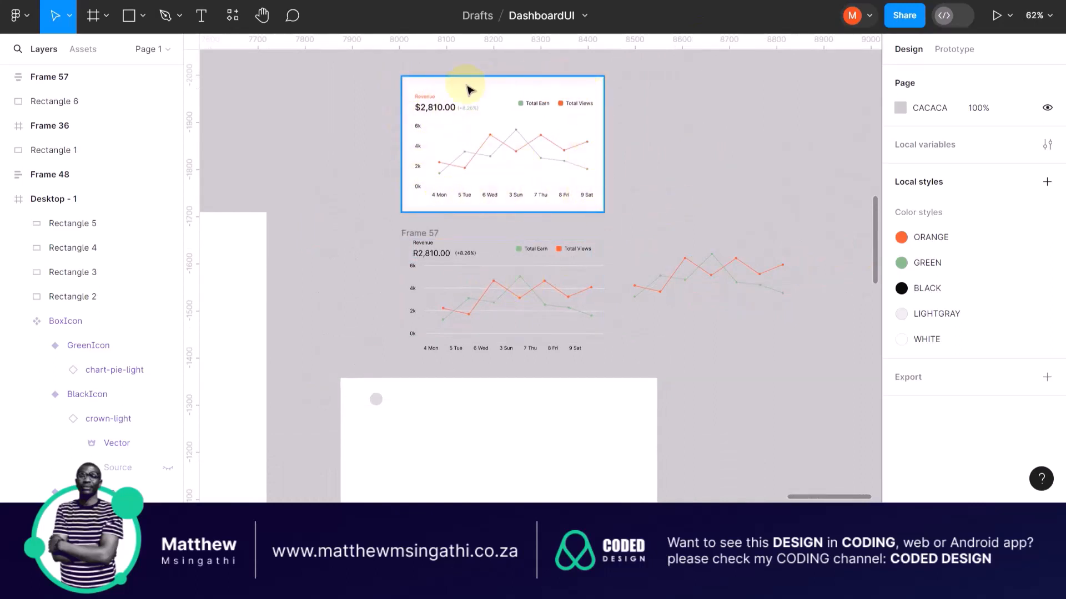
Step: Draw a rectangle about 418 by 262 px over the white card area of the reference revenue chart
scroll(469, 87, up, 5)
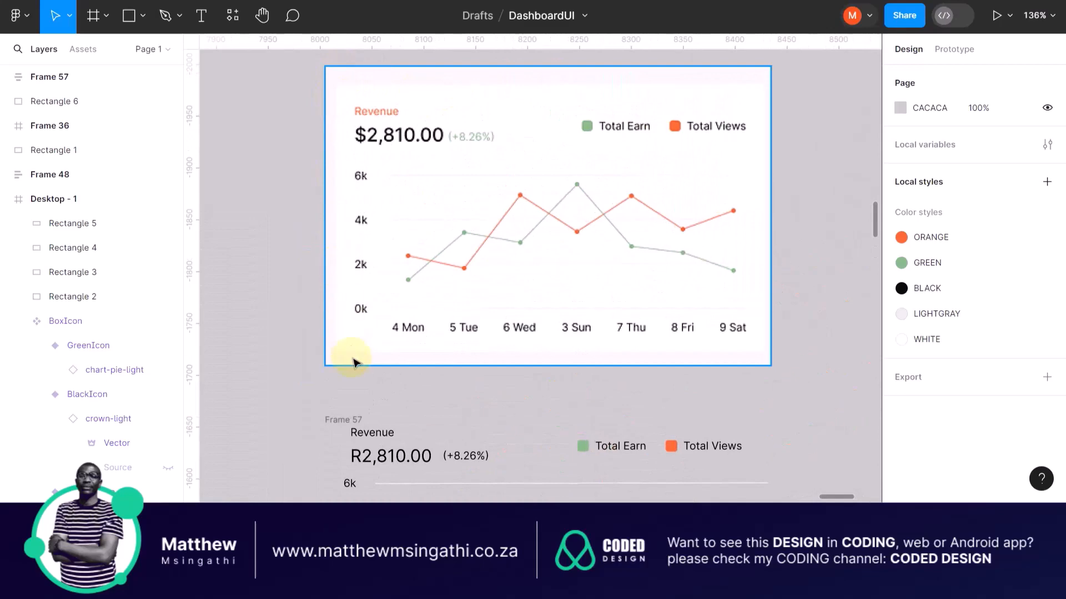
scroll(766, 92, up, 10)
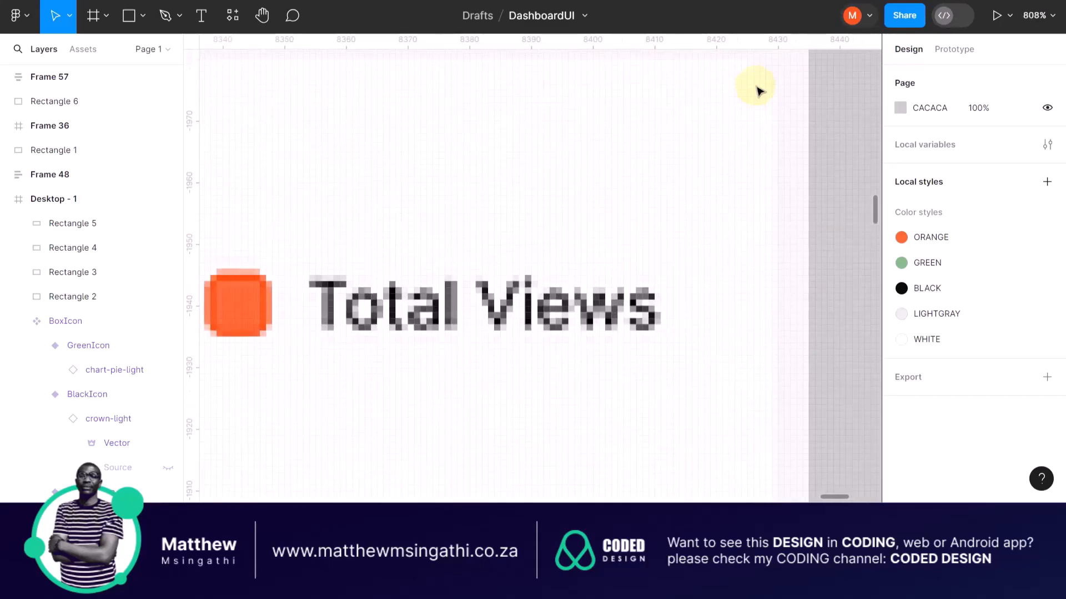
scroll(744, 114, down, 10)
scroll(544, 159, up, 3)
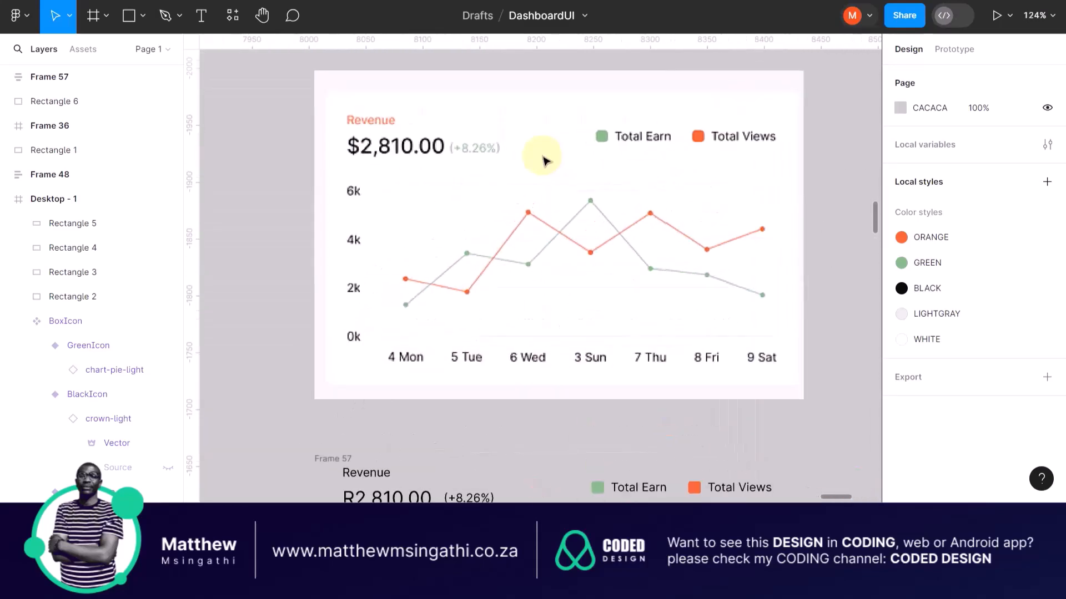
click(129, 15)
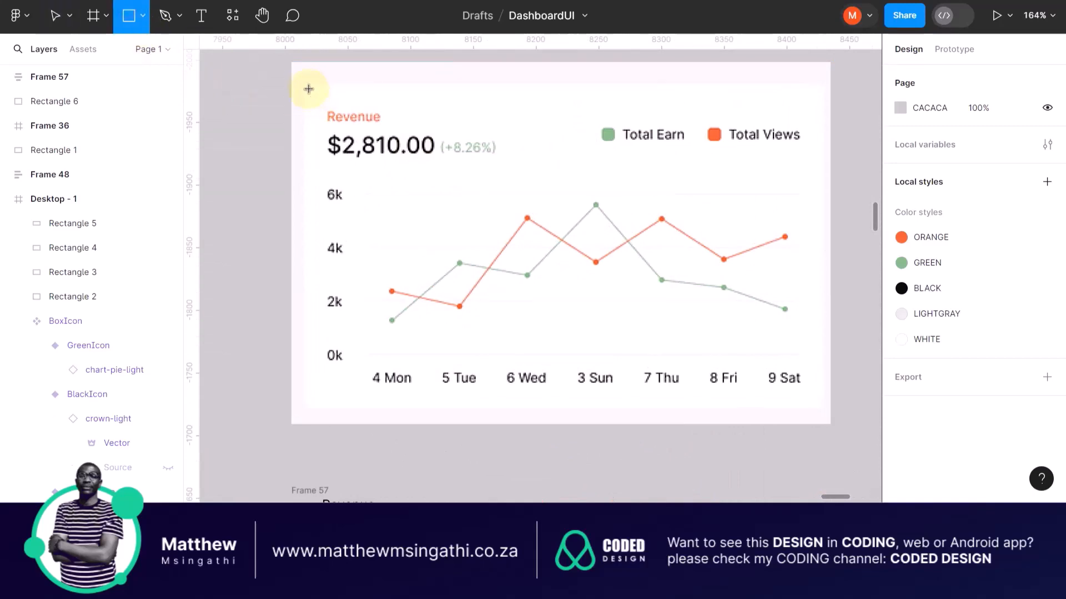
drag(303, 83, 825, 410)
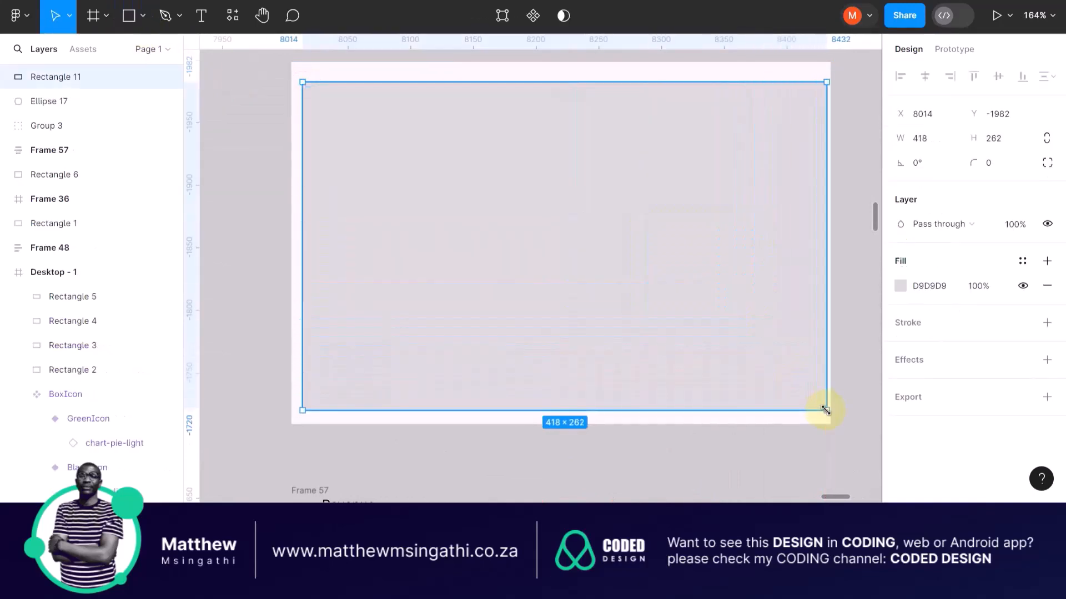
click(928, 144)
Step: Wrap the complete rebuilt revenue chart frame in another auto layout frame
scroll(669, 266, down, 10)
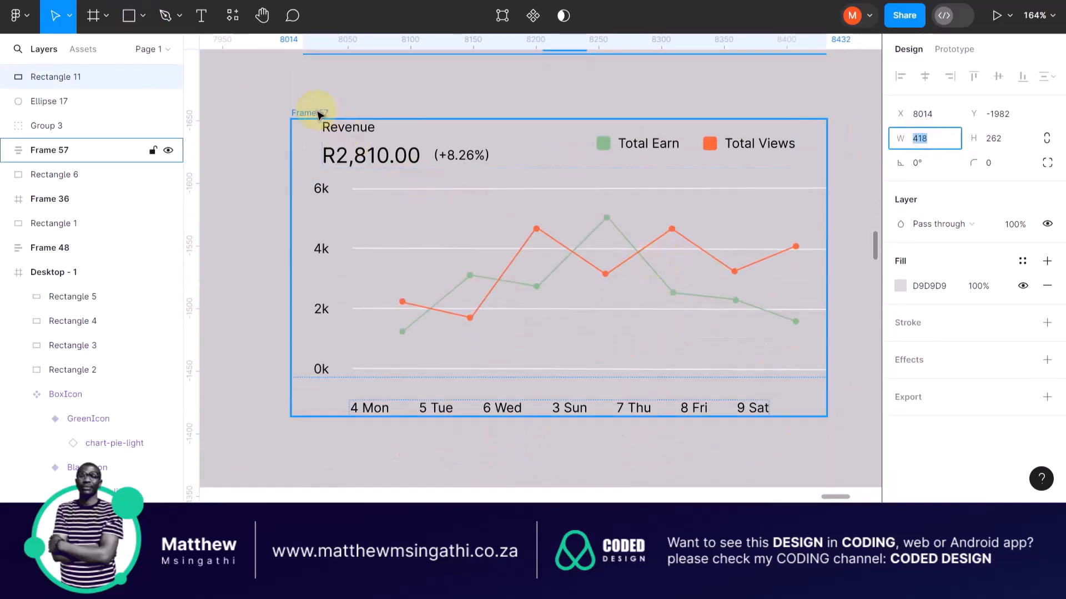
click(317, 112)
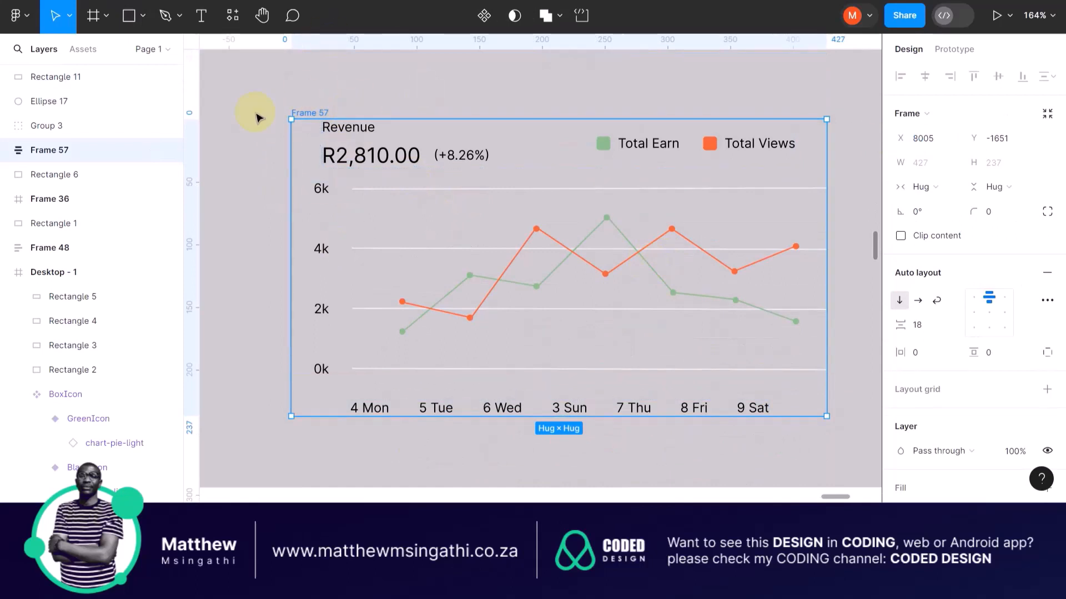
key(shift+a)
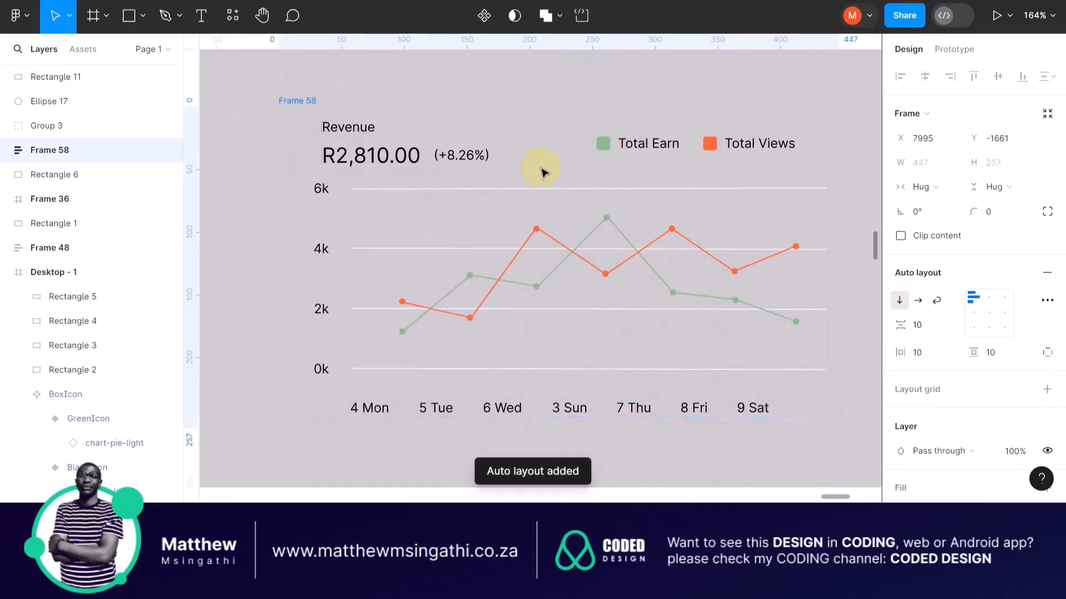
Step: Fill the outer chart frame with the WHITE colour style and align its contents to the centre
scroll(915, 274, down, 5)
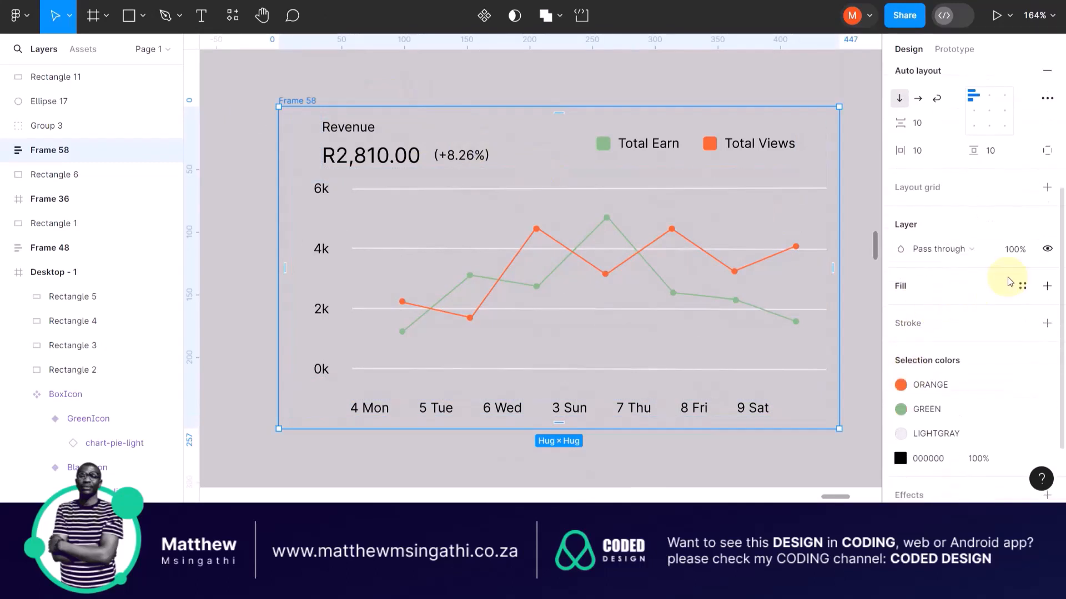
click(1031, 286)
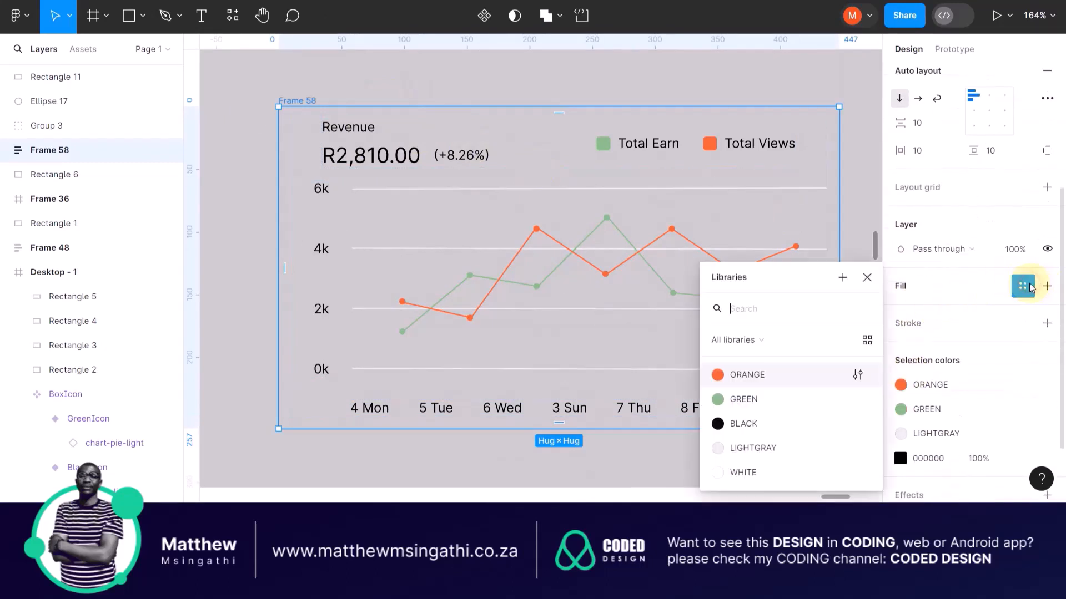
click(723, 473)
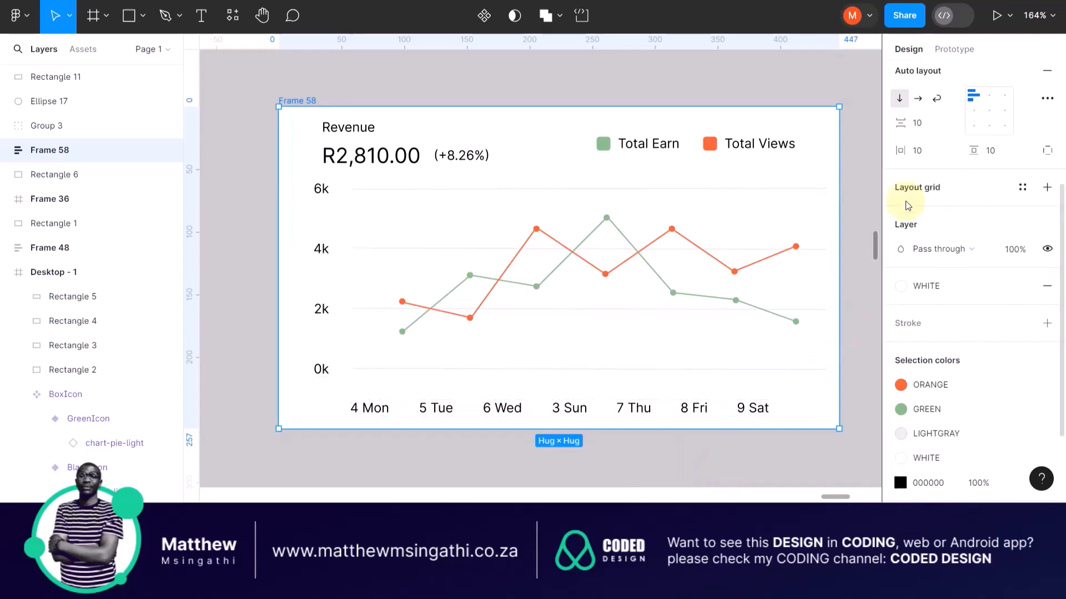
click(990, 117)
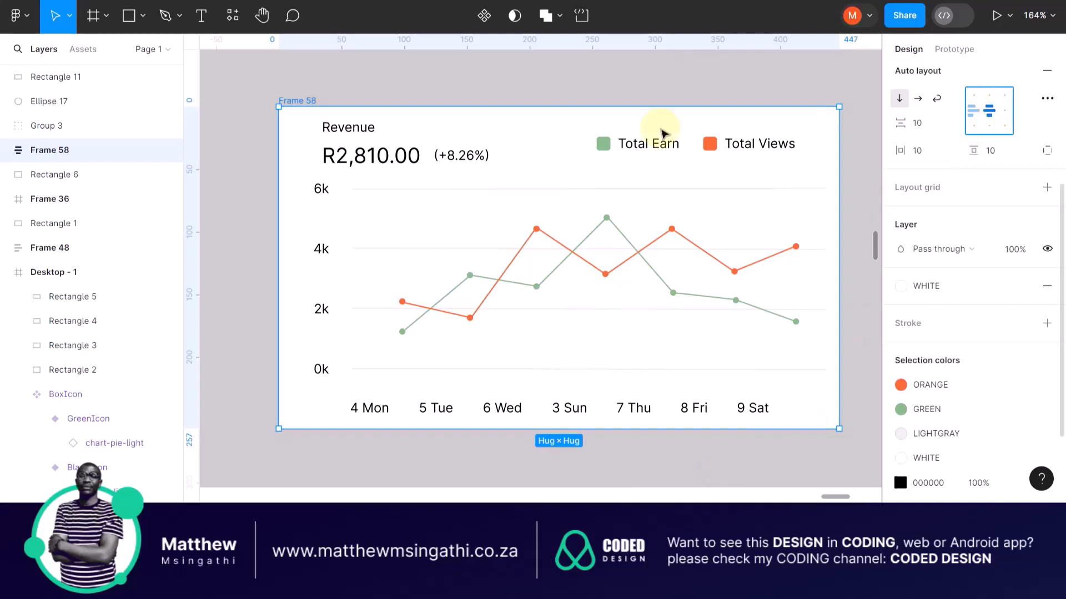
Step: Check the width of the grey rectangle drawn over the reference chart
scroll(543, 231, down, 5)
scroll(545, 232, down, 2)
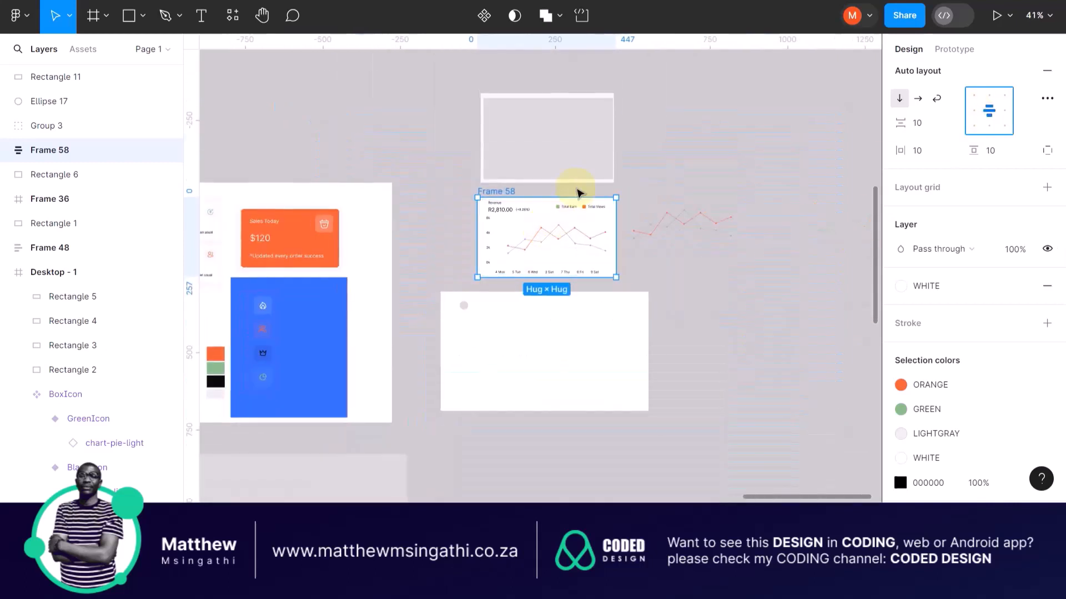
scroll(575, 188, up, 3)
scroll(575, 189, right, 2)
click(517, 210)
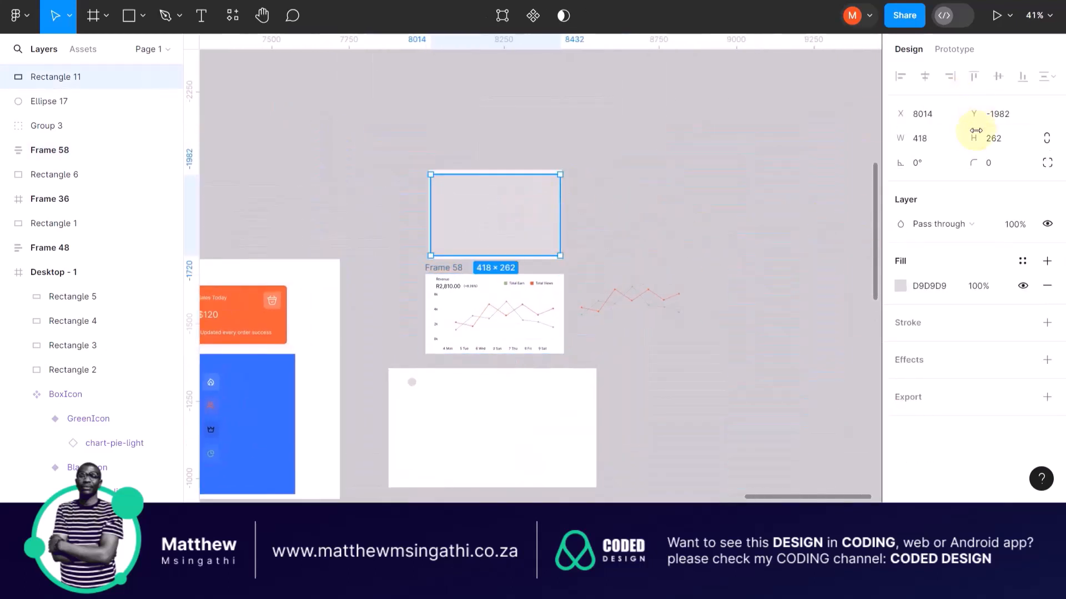
click(938, 146)
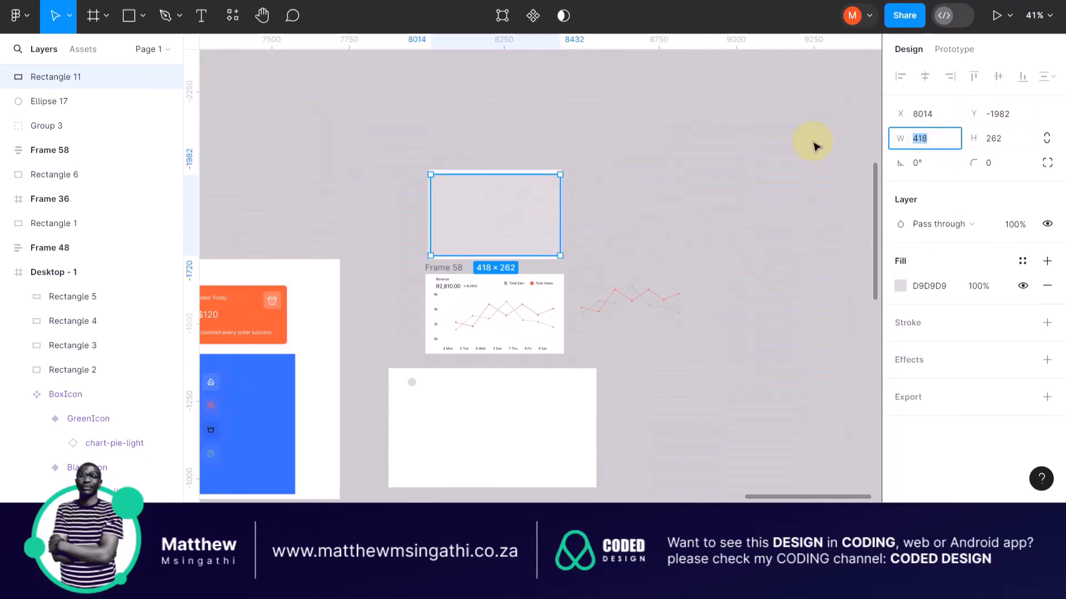
click(491, 376)
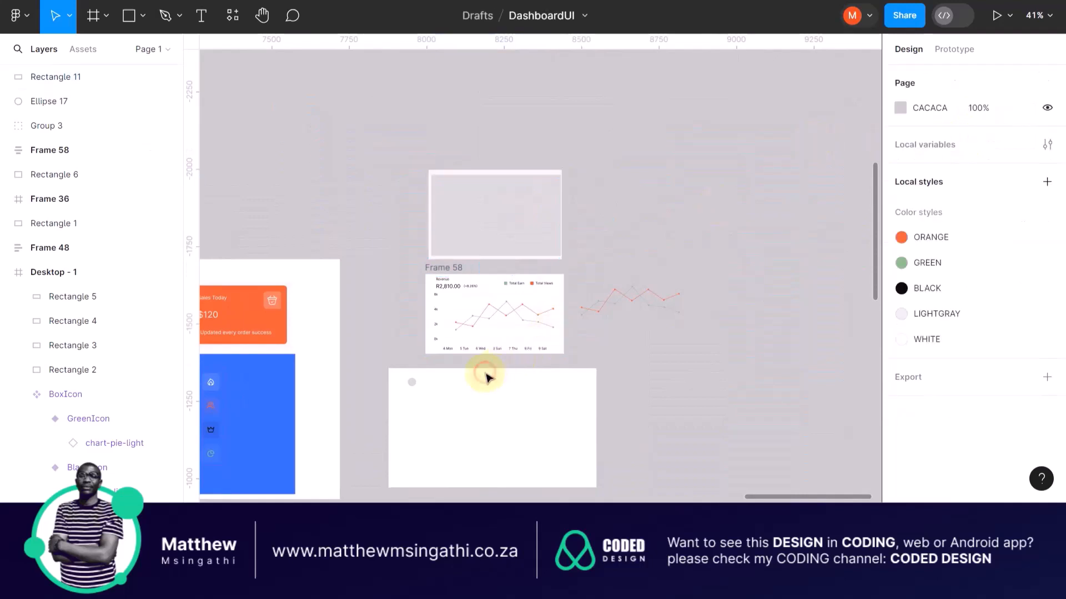
Step: Delete the small grey circle from the blank white panel below the rebuilt chart
scroll(425, 396, up, 5)
click(401, 367)
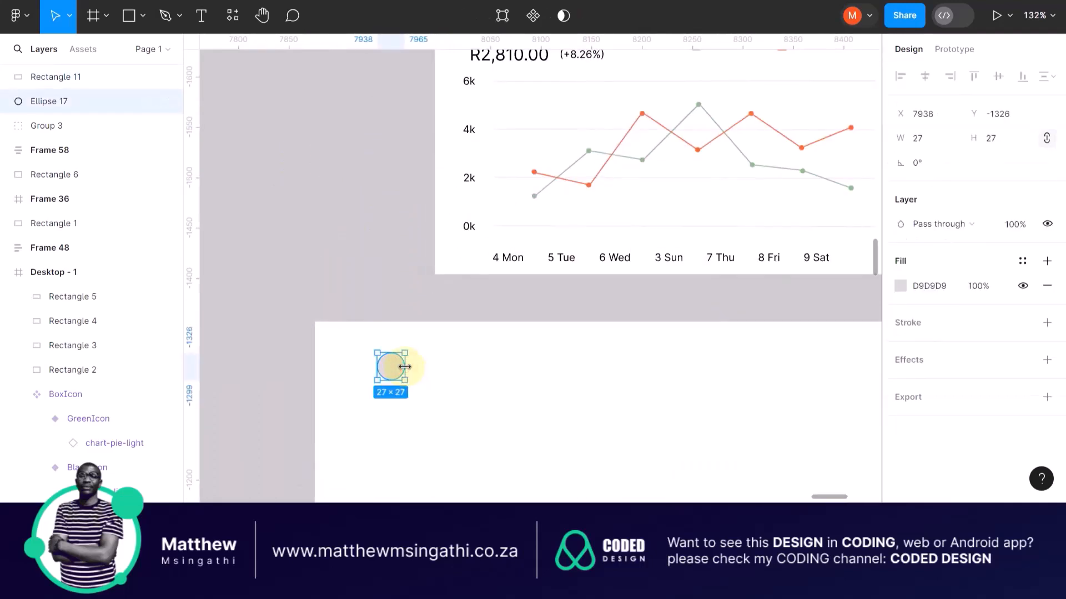
key(Delete)
Step: Set the white outer chart frame's width to 418
scroll(402, 357, down, 5)
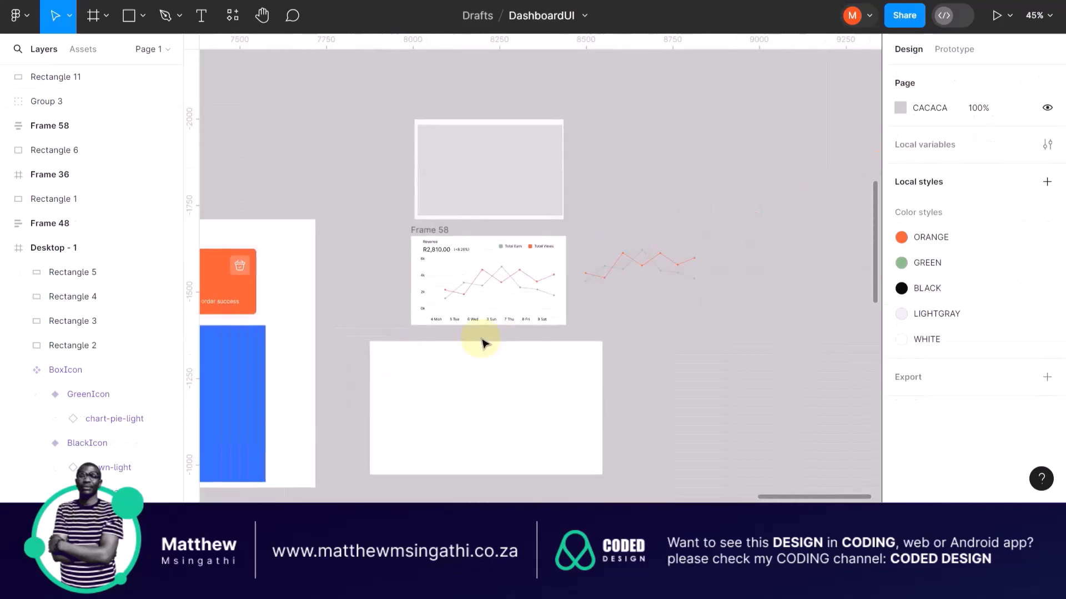
scroll(427, 241, up, 5)
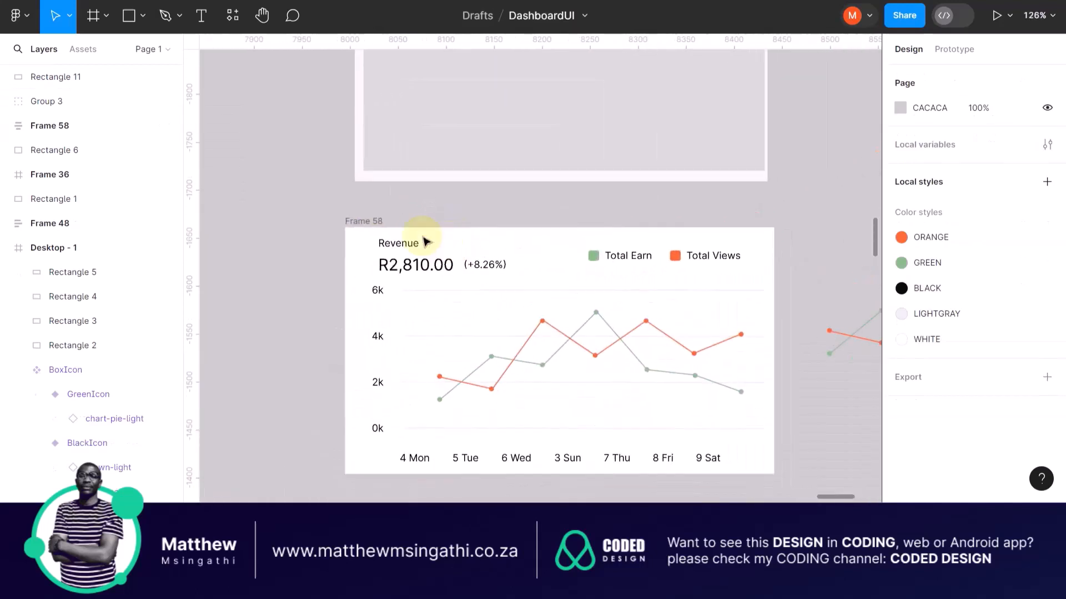
click(374, 229)
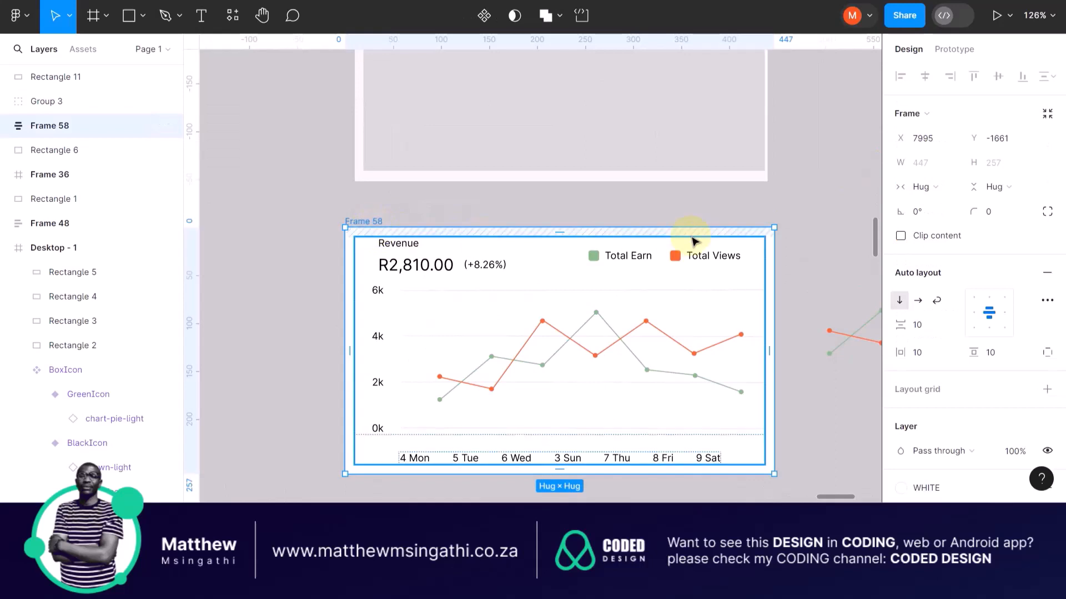
scroll(693, 239, down, 3)
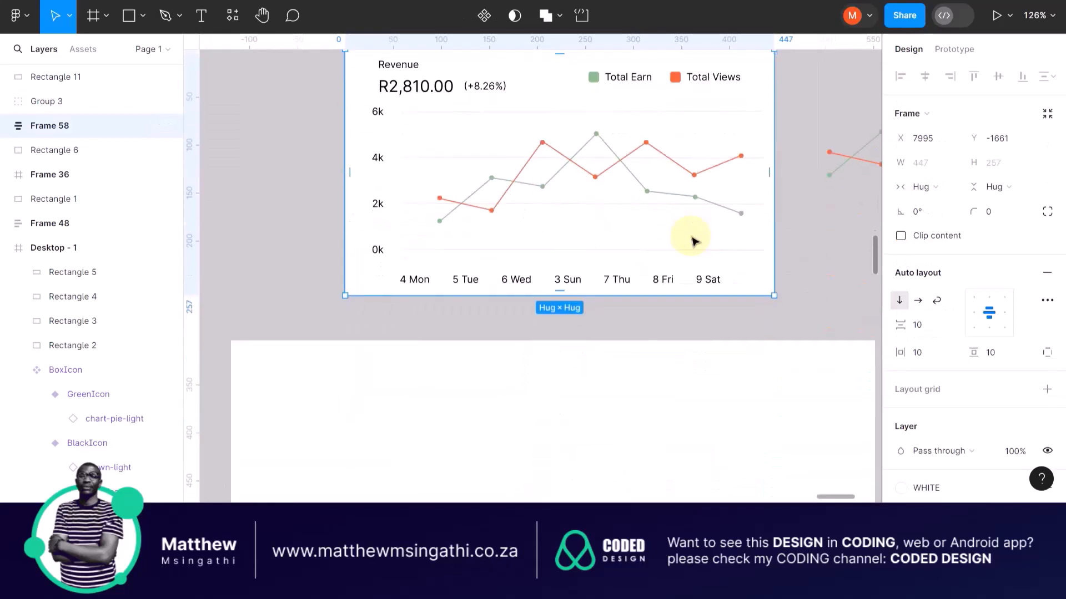
scroll(524, 398, up, 2)
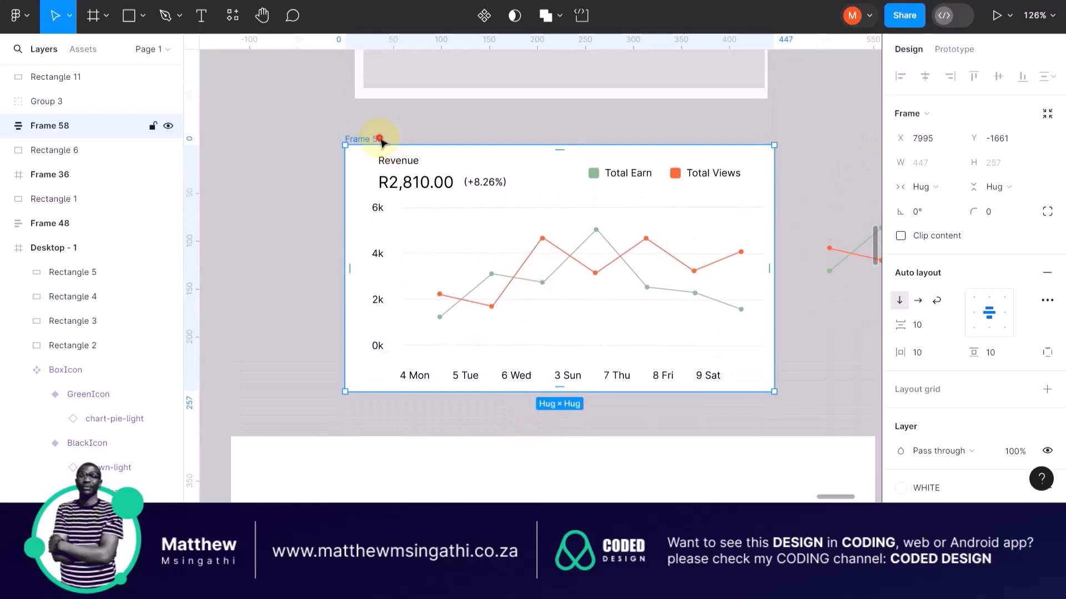
click(398, 124)
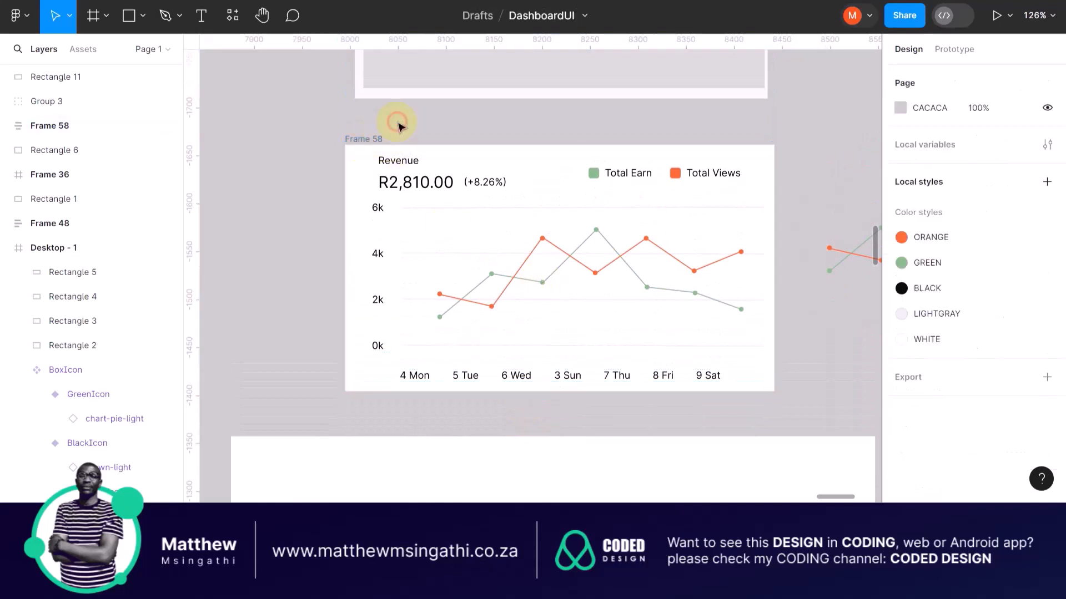
click(368, 139)
scroll(961, 342, down, 5)
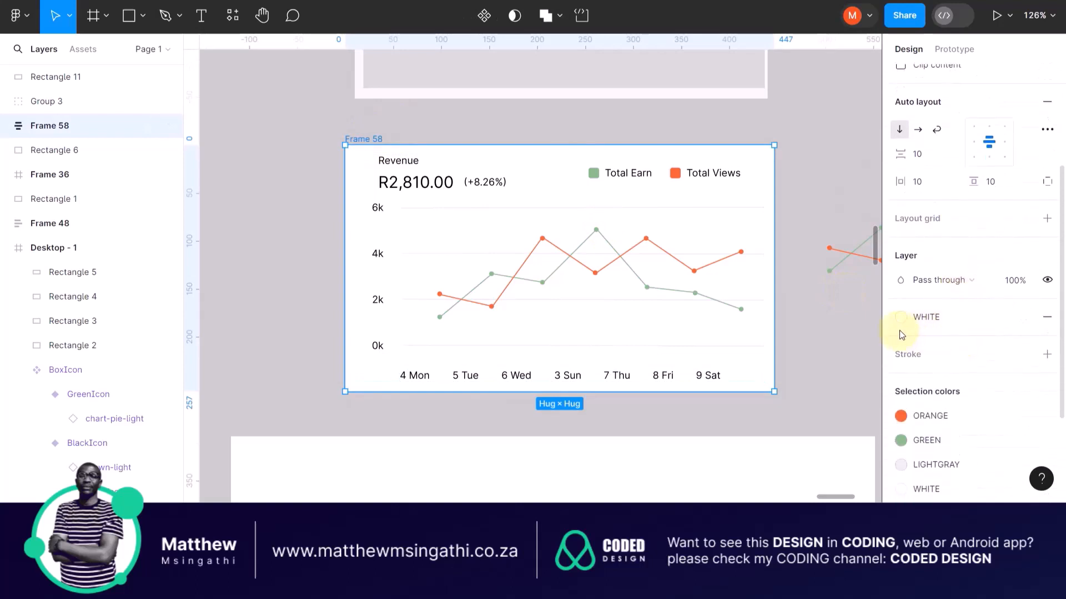
scroll(777, 230, up, 3)
scroll(781, 233, up, 1)
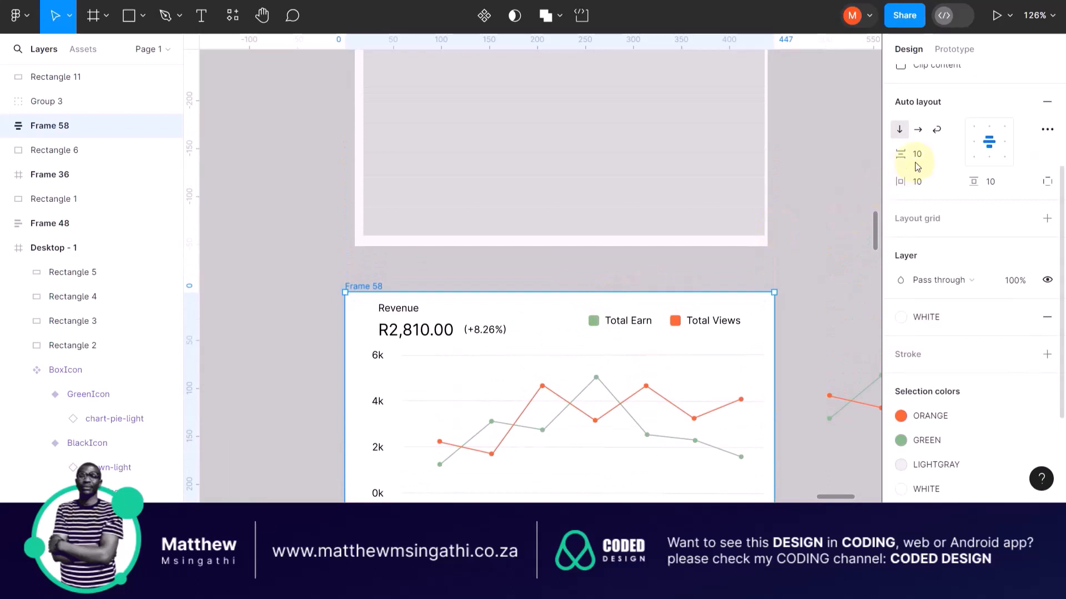
scroll(927, 203, up, 3)
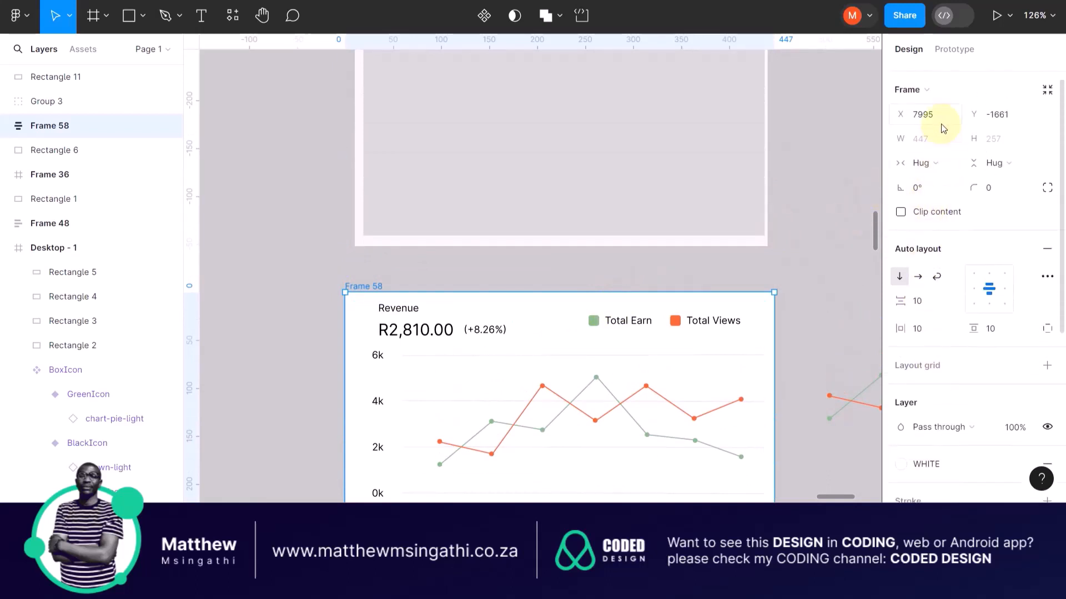
click(936, 140)
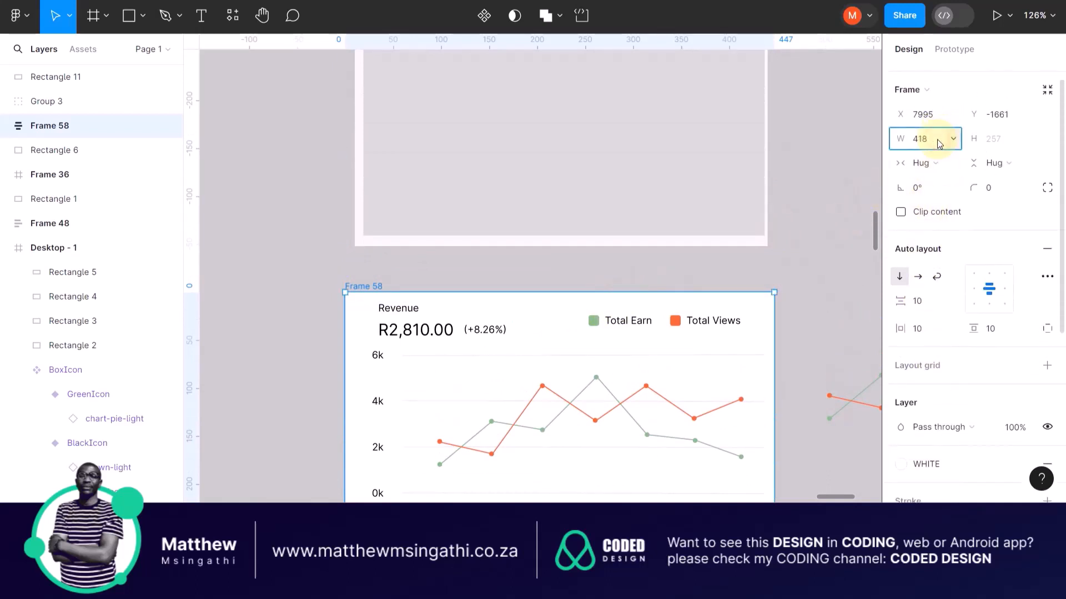
key(Return)
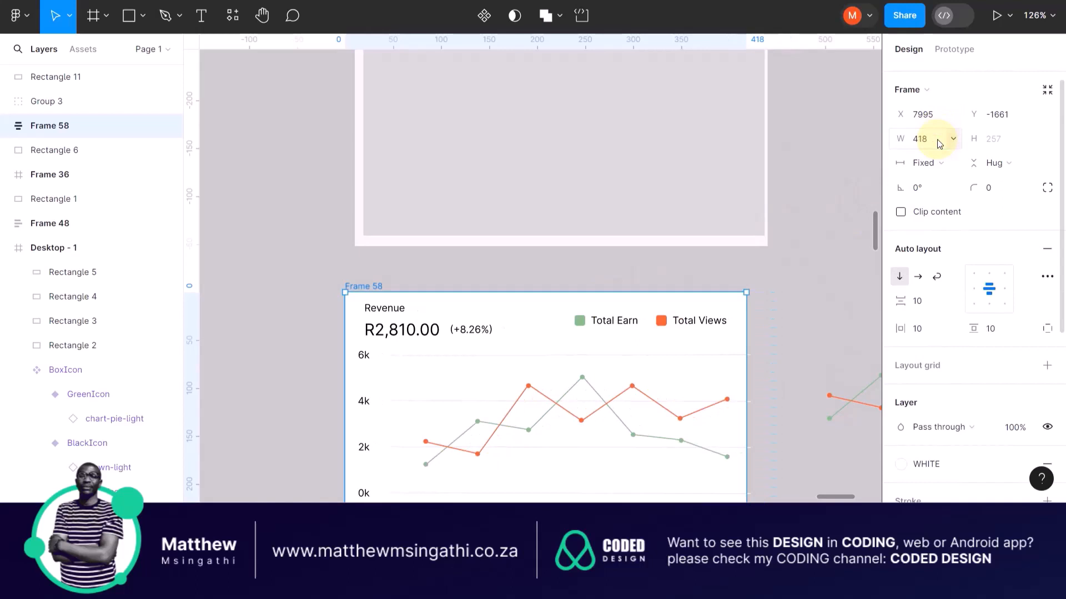
Step: Set the outer chart frame's height to 262, matching the rectangle drawn over the reference
click(582, 130)
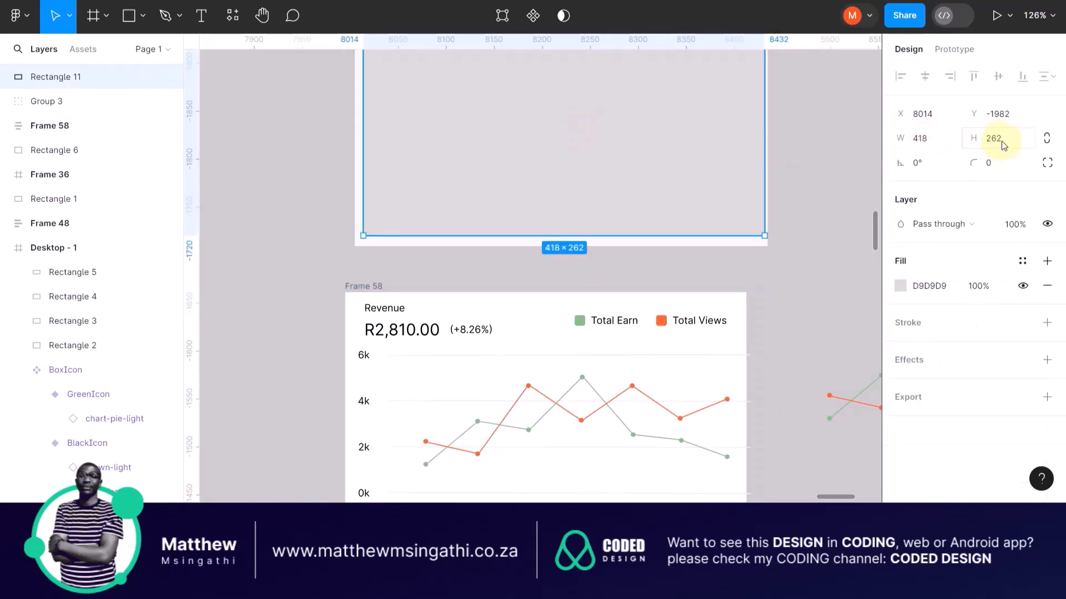
click(1002, 141)
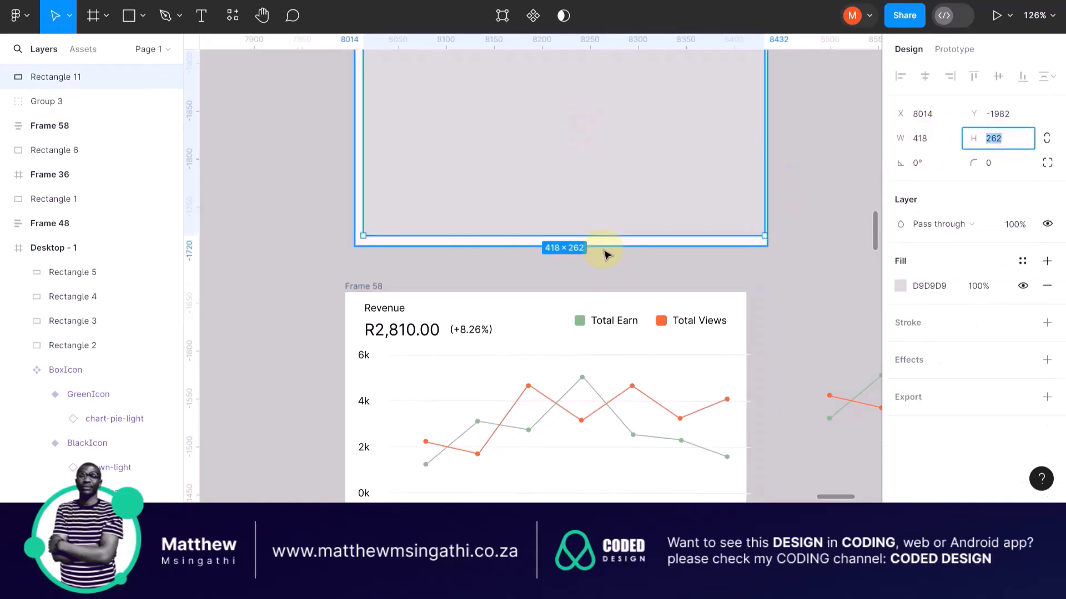
click(369, 289)
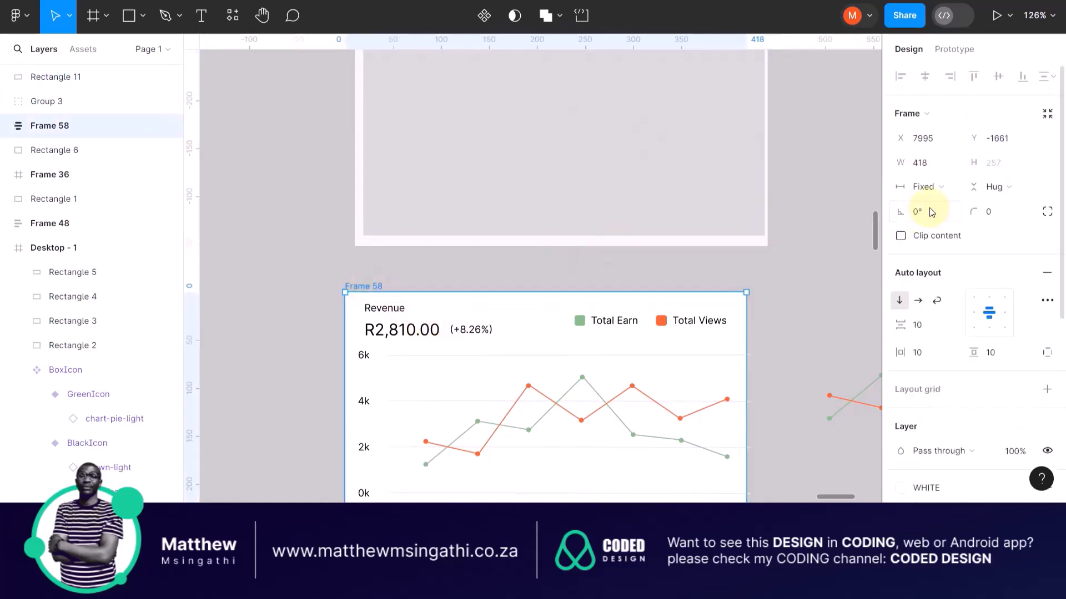
click(1007, 162)
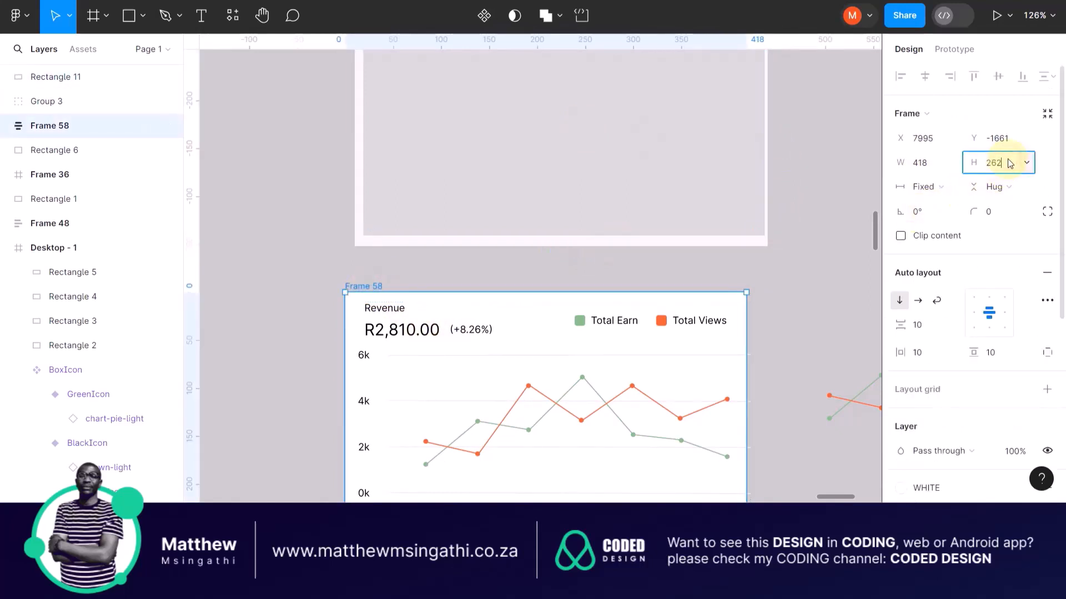
key(Return)
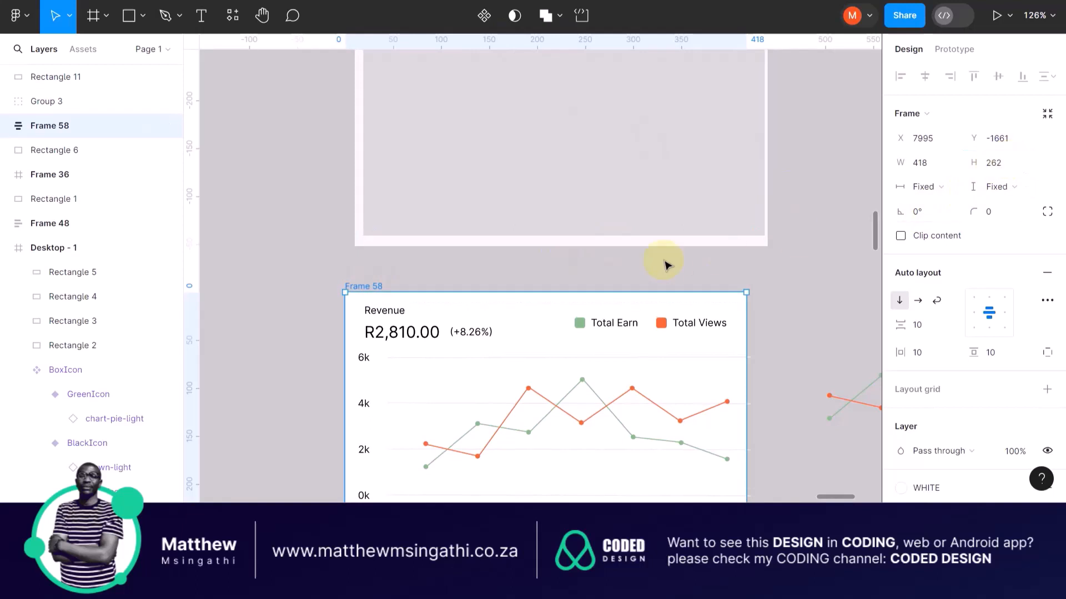
scroll(666, 265, down, 3)
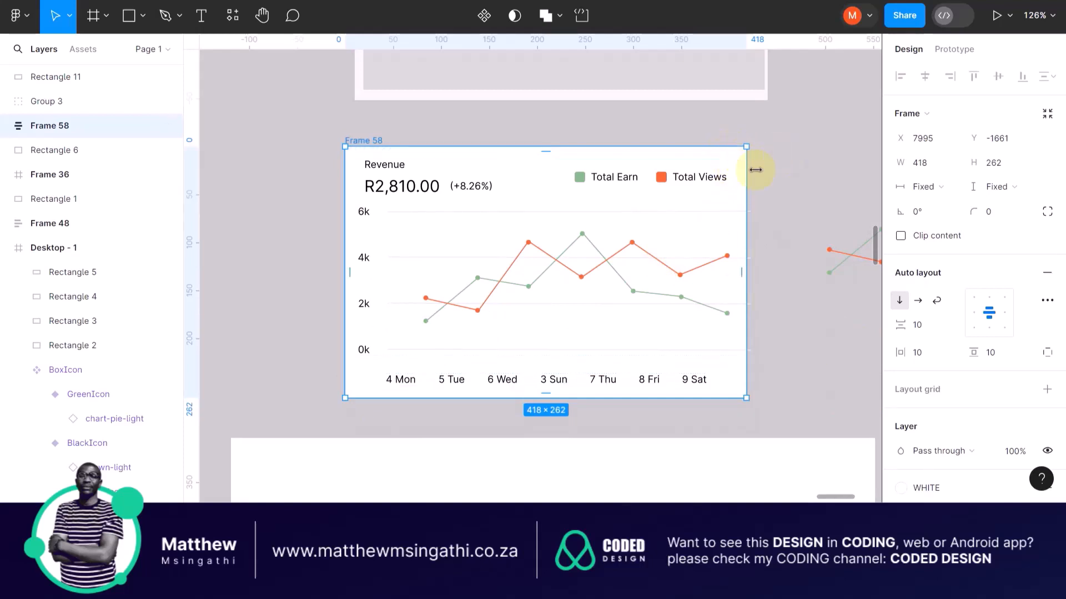
scroll(781, 219, up, 2)
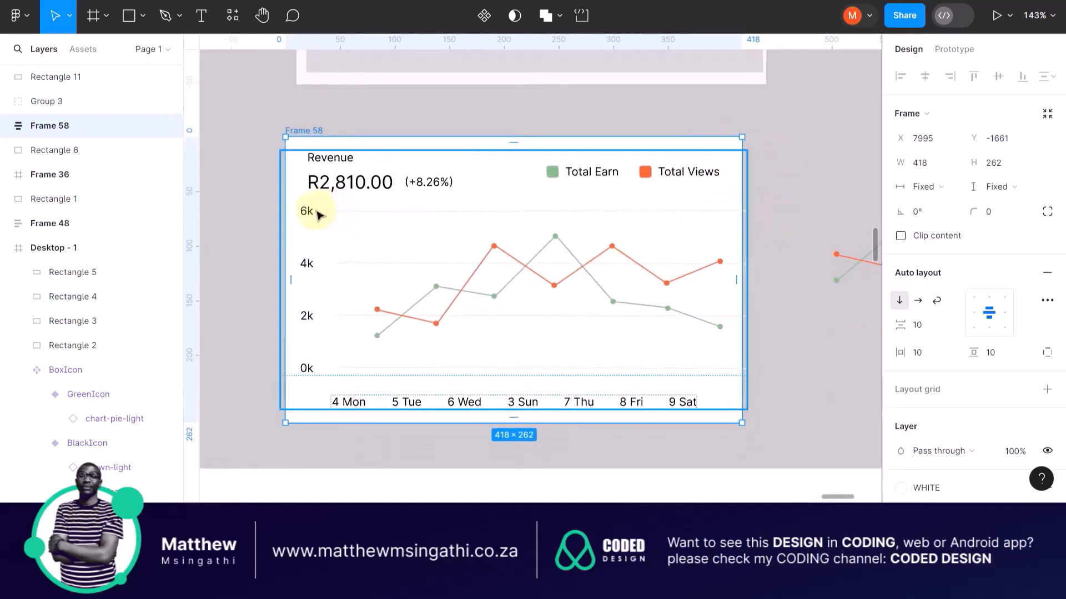
Step: Round the corners of the white outer chart frame with a radius of 10
scroll(333, 262, up, 5)
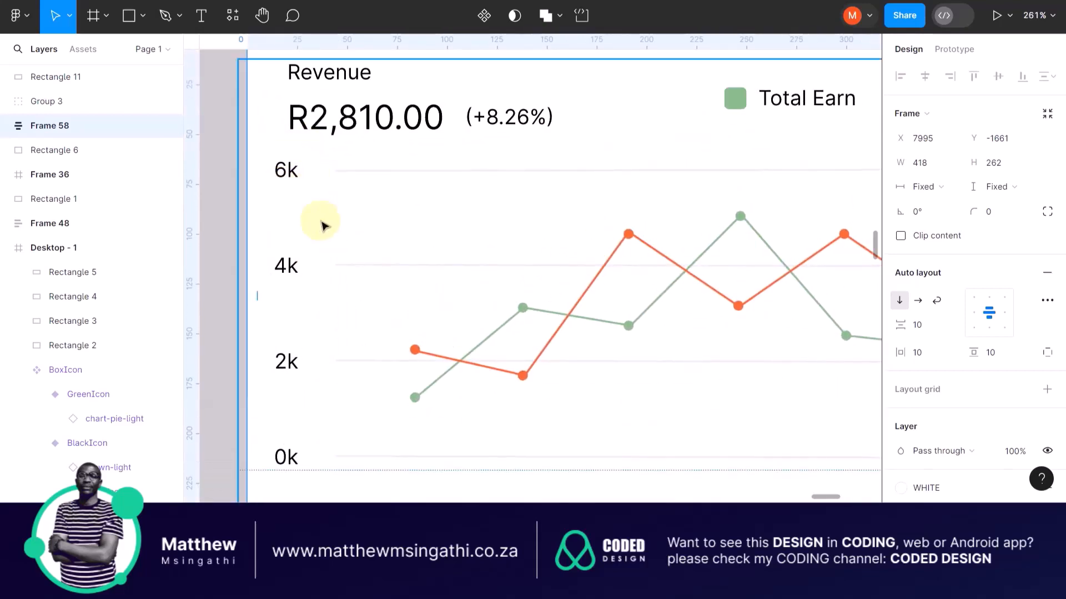
scroll(322, 225, down, 5)
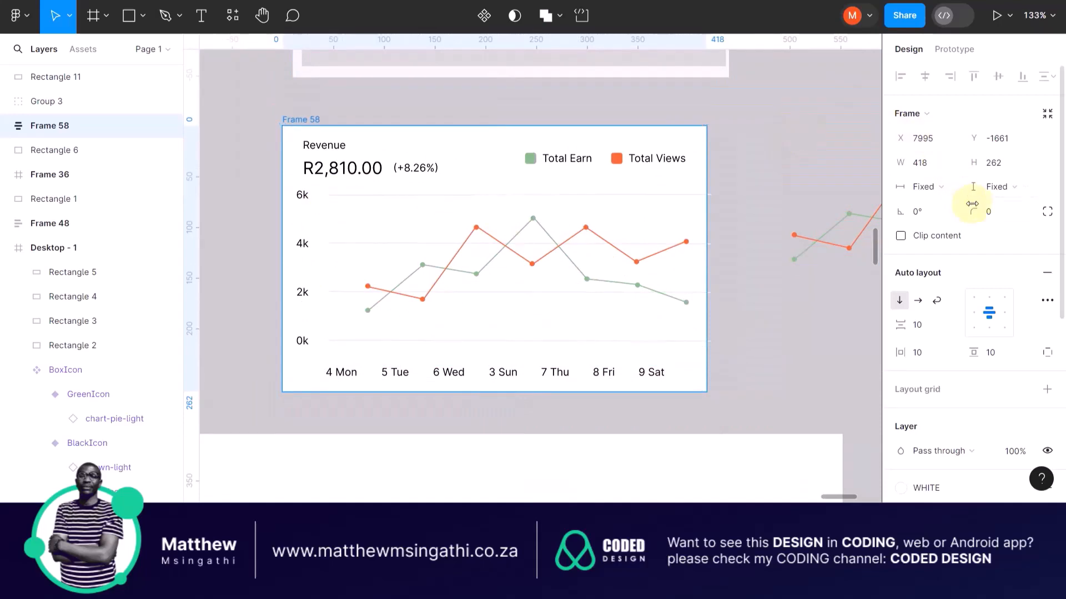
click(988, 212)
text(10)
key(Return)
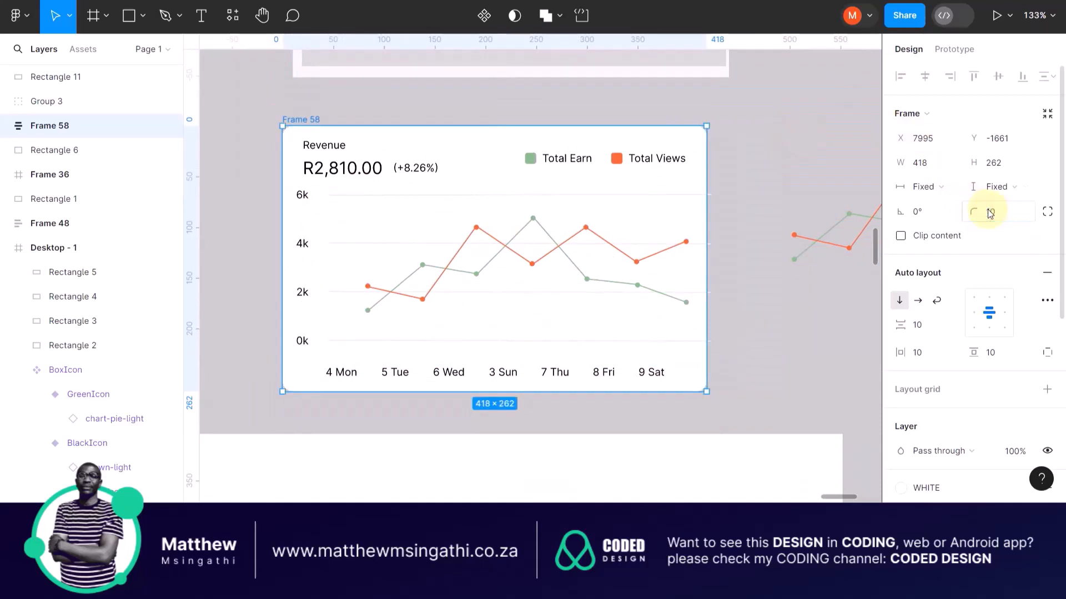
click(777, 159)
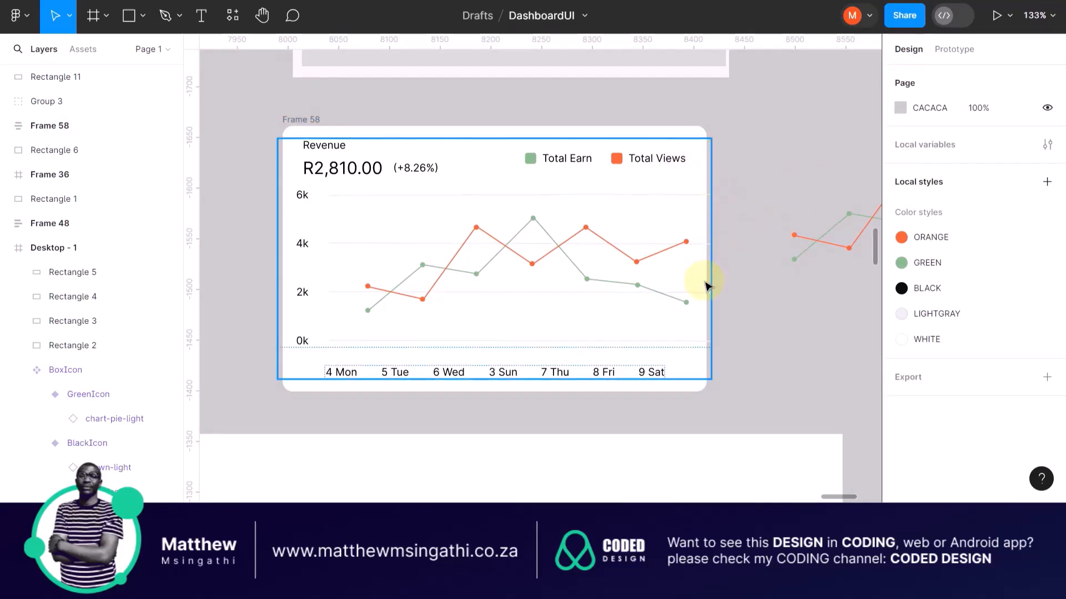
Step: Delete the grey rectangle covering the reference chart
scroll(697, 185, up, 5)
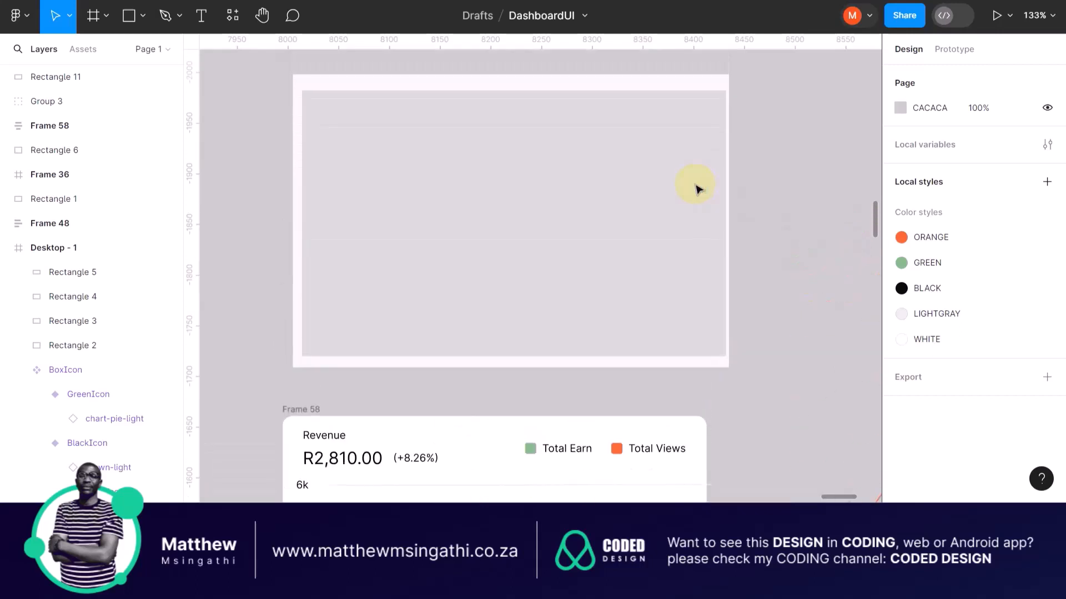
click(697, 188)
key(Delete)
Step: Set the width of Frame 57, directly inside the white chart card, to fill its container
scroll(710, 190, up, 5)
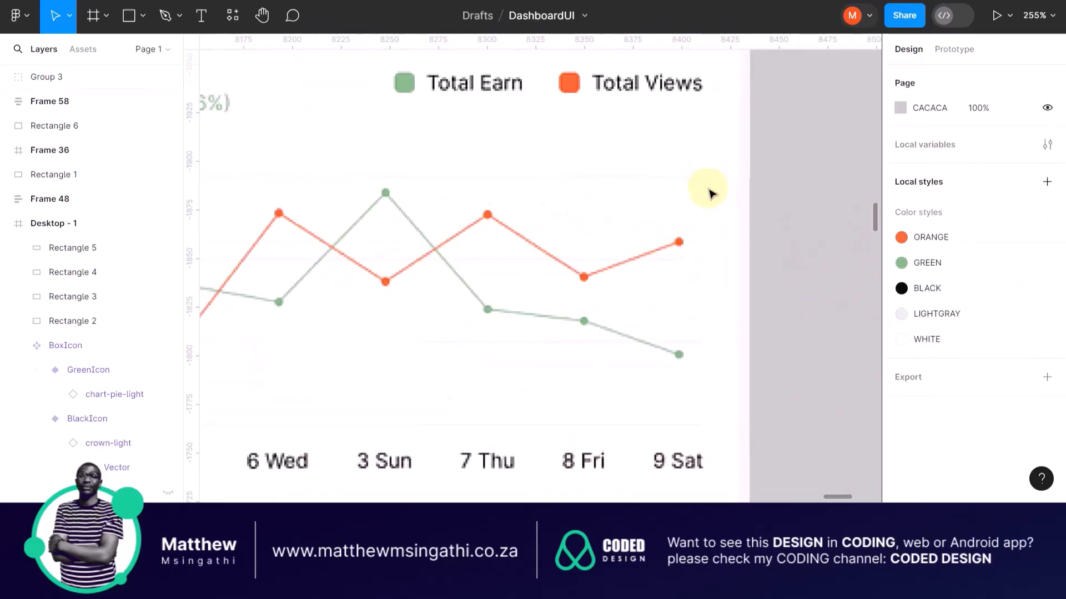
scroll(741, 233, left, 6)
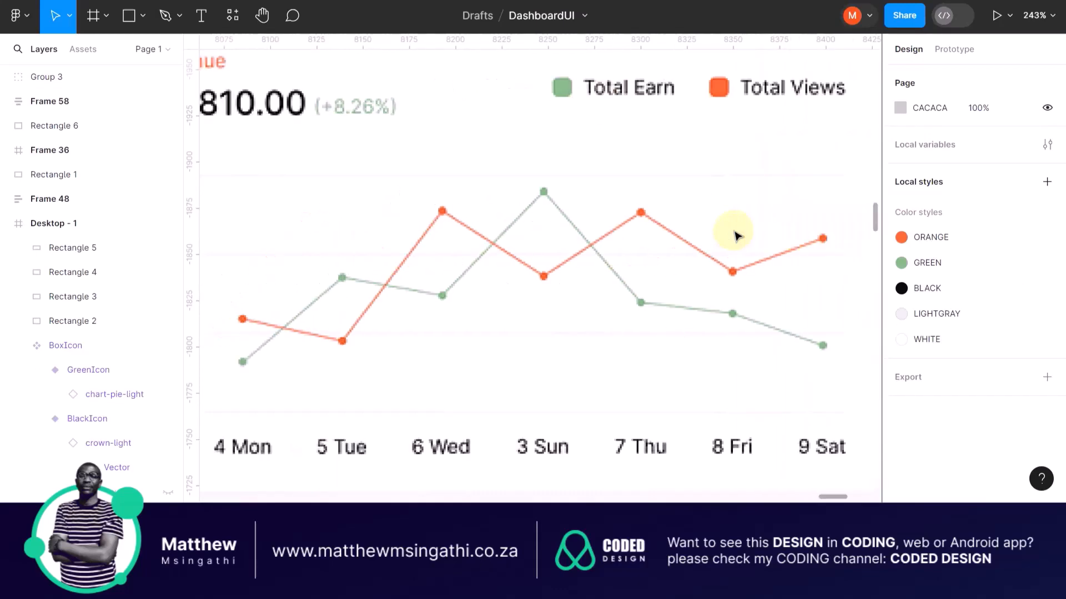
scroll(347, 216, up, 5)
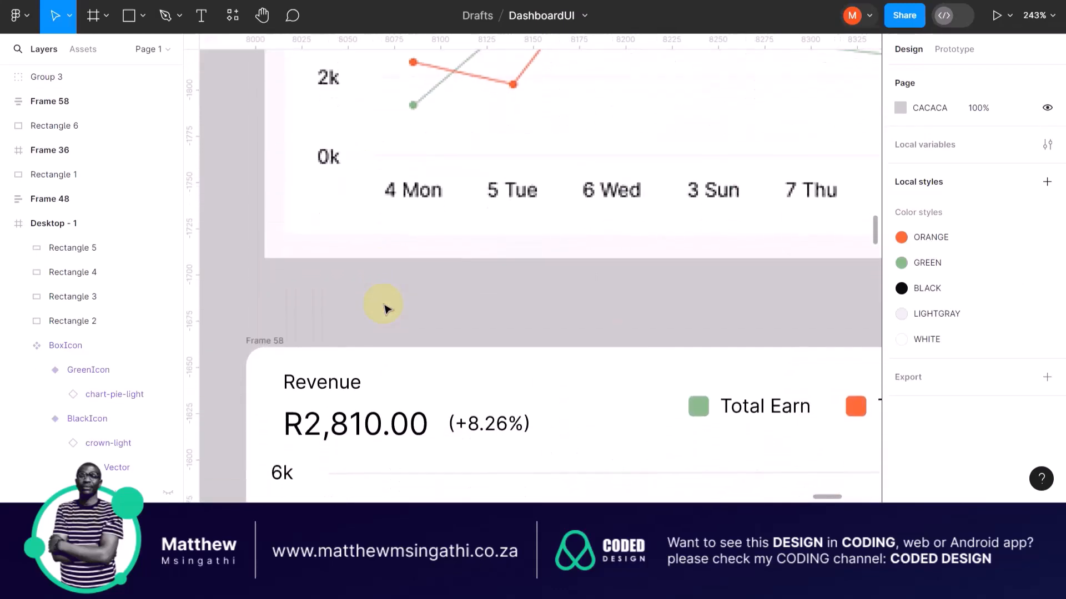
scroll(383, 304, down, 5)
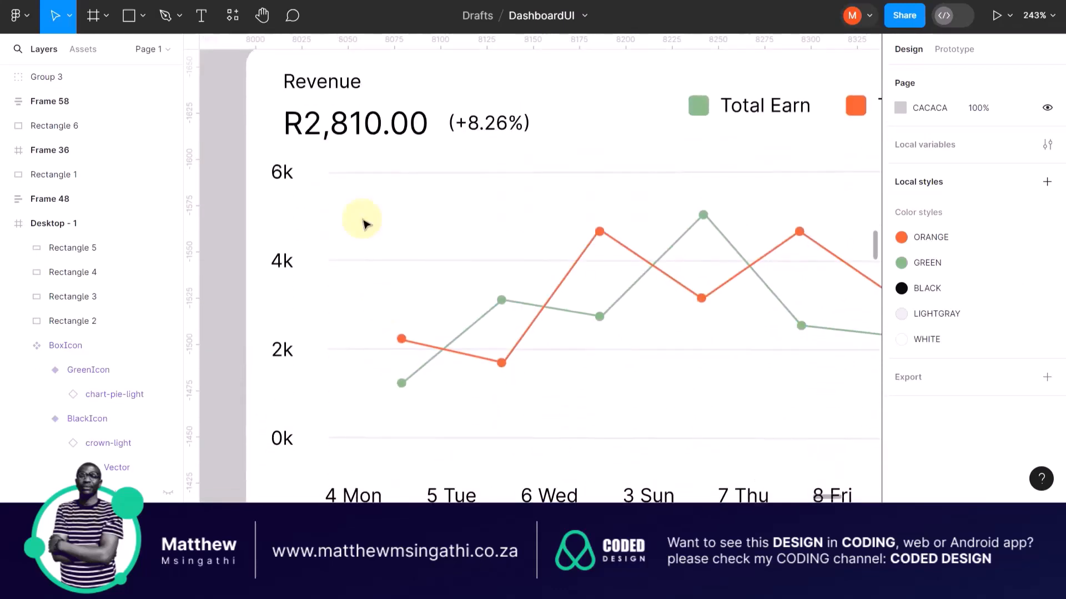
scroll(344, 106, down, 2)
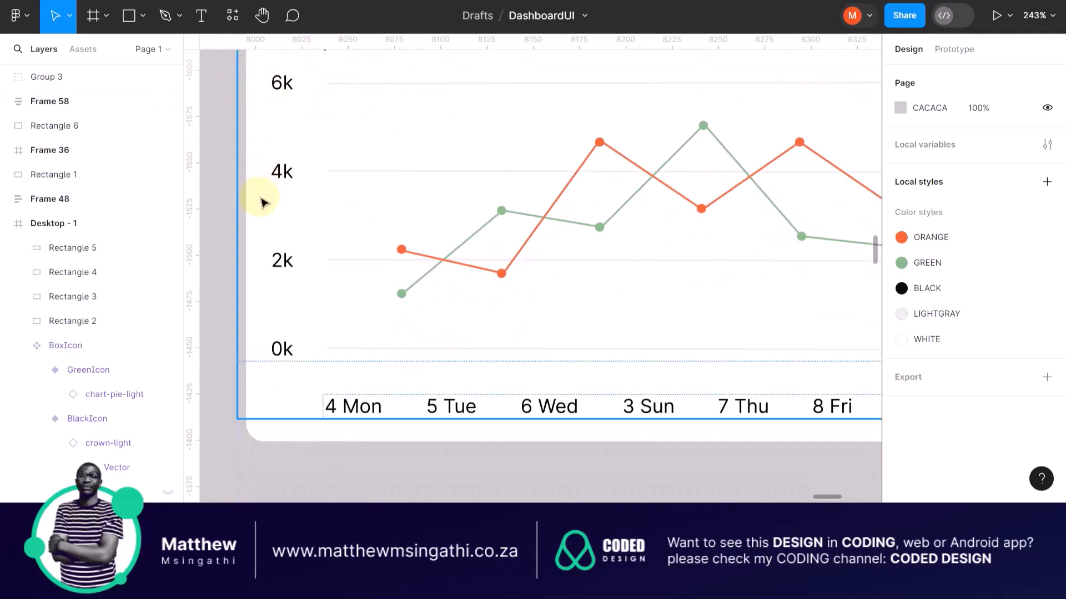
scroll(265, 201, down, 3)
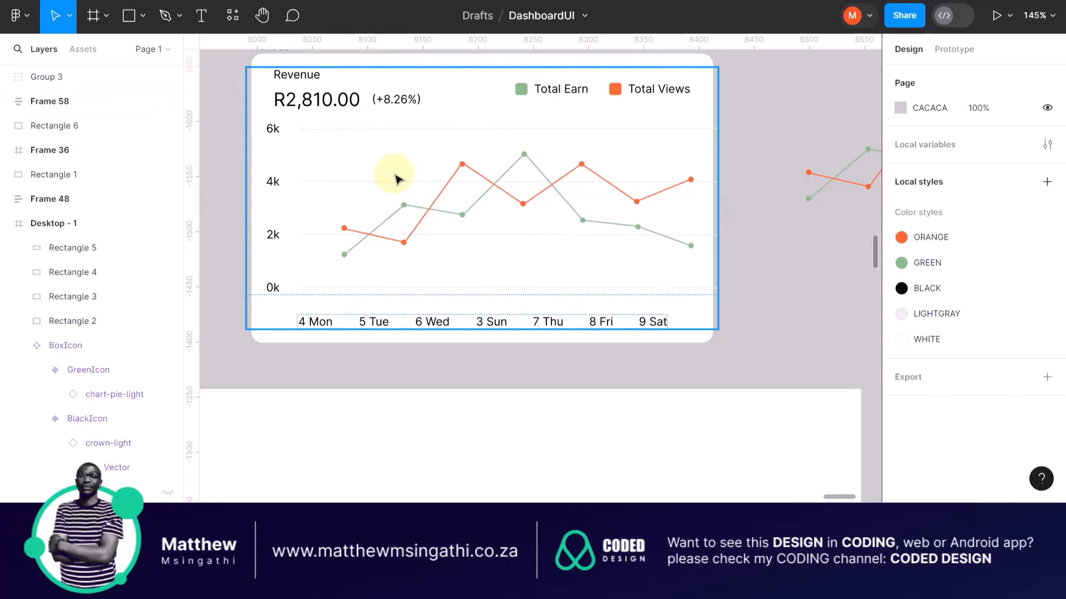
click(284, 74)
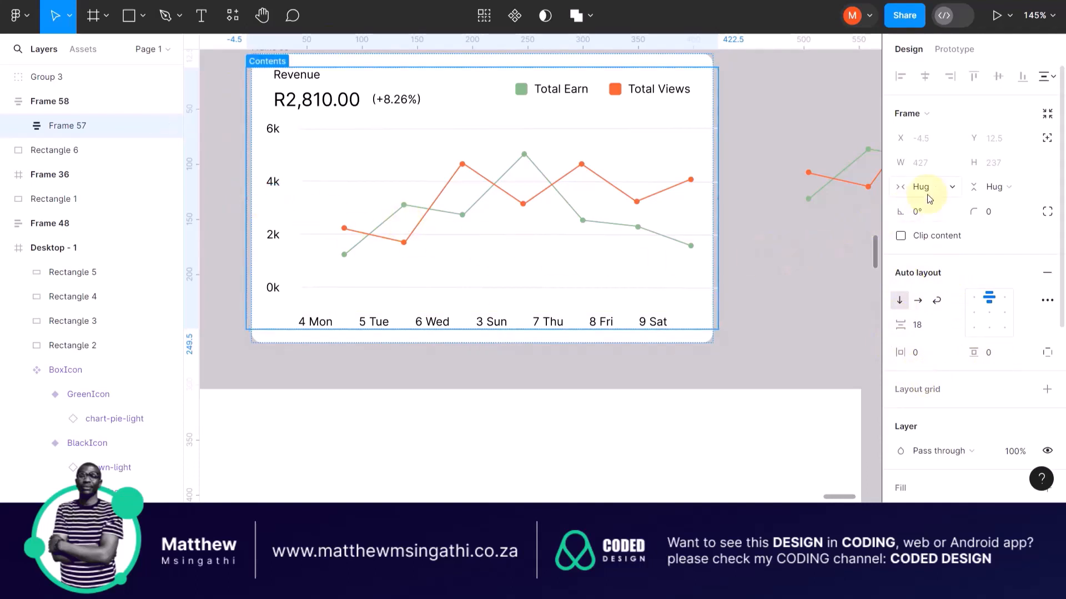
click(953, 189)
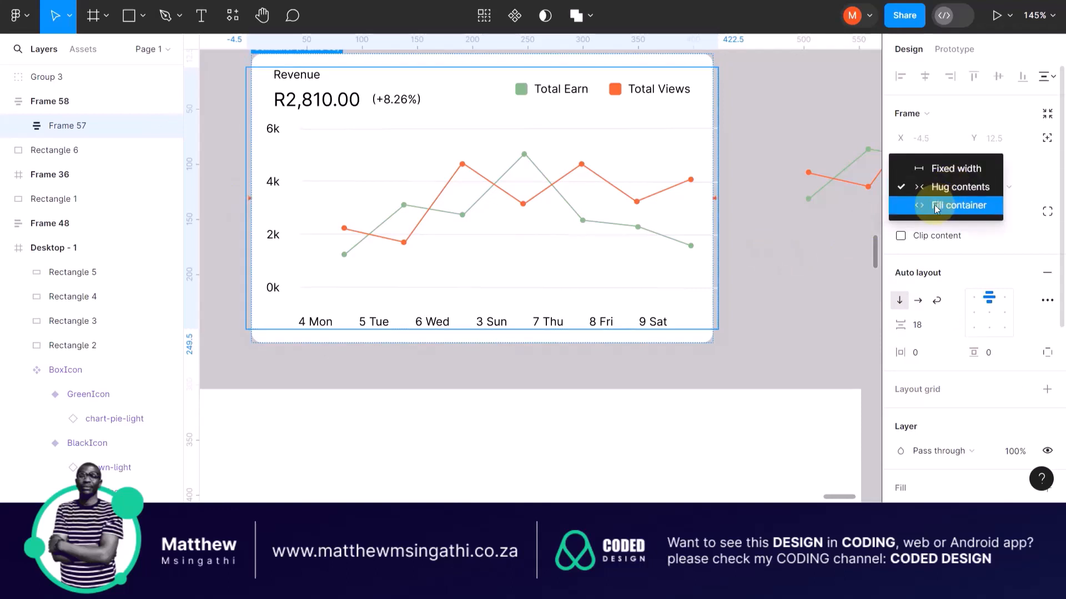
click(932, 206)
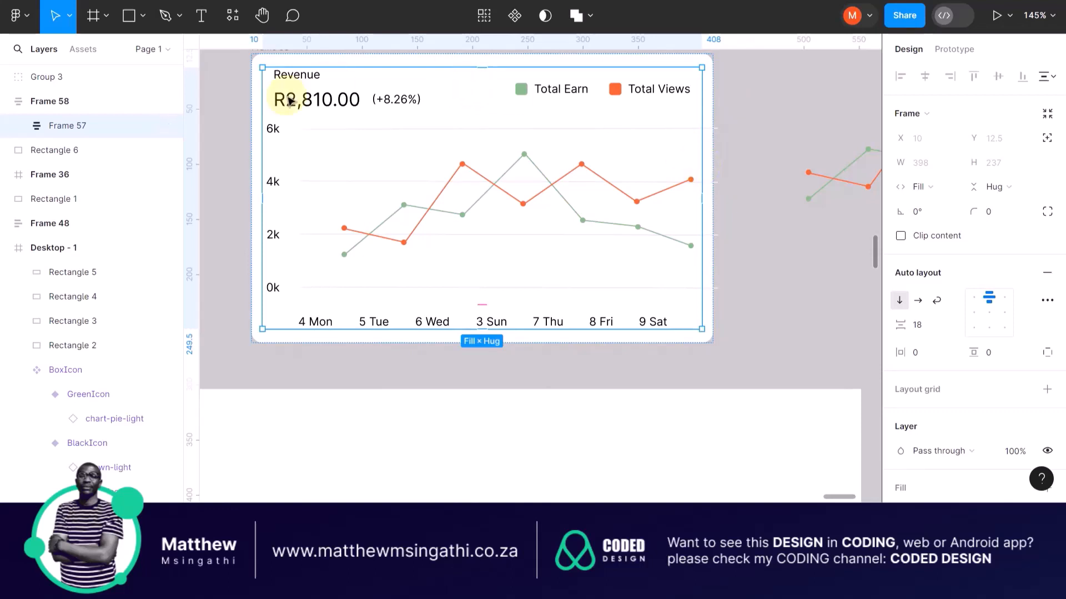
Step: Set the widths of nested Frame 56 and the graph group inside it to fill their containers
double_click(305, 131)
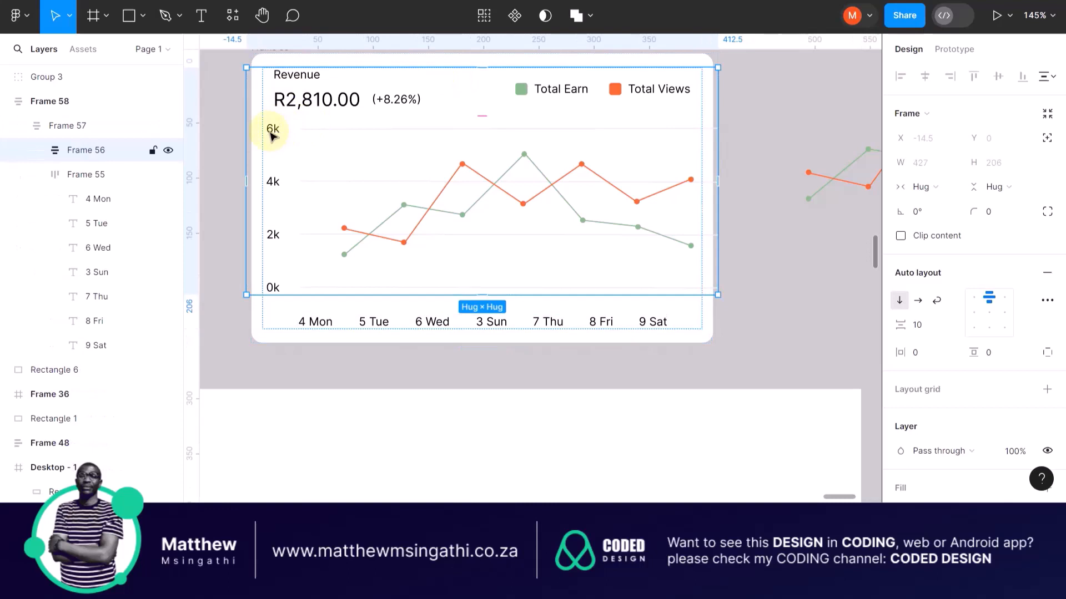
click(946, 187)
click(947, 204)
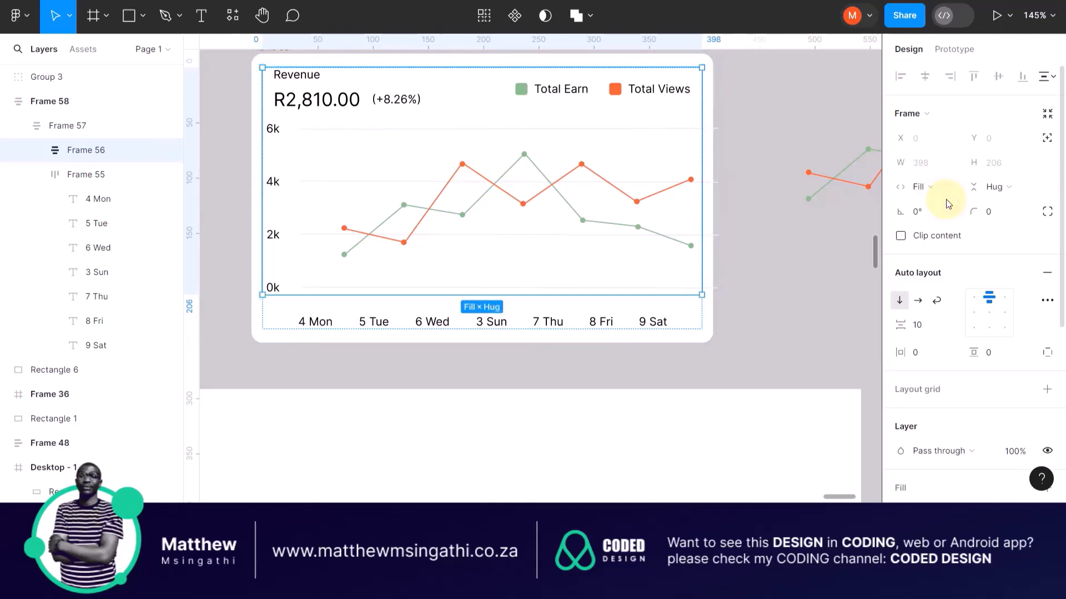
double_click(298, 132)
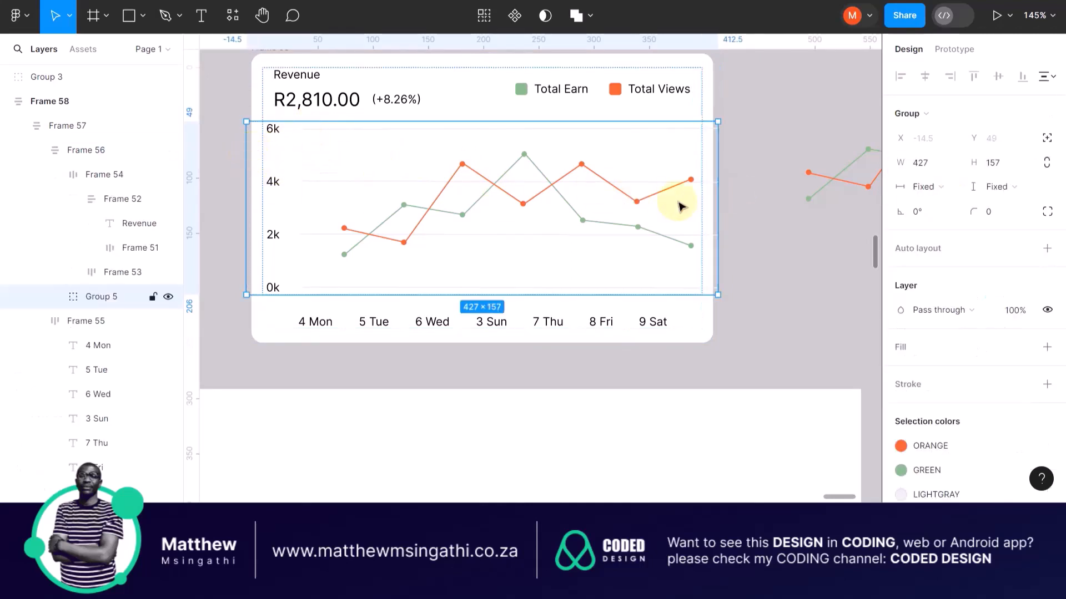
click(954, 191)
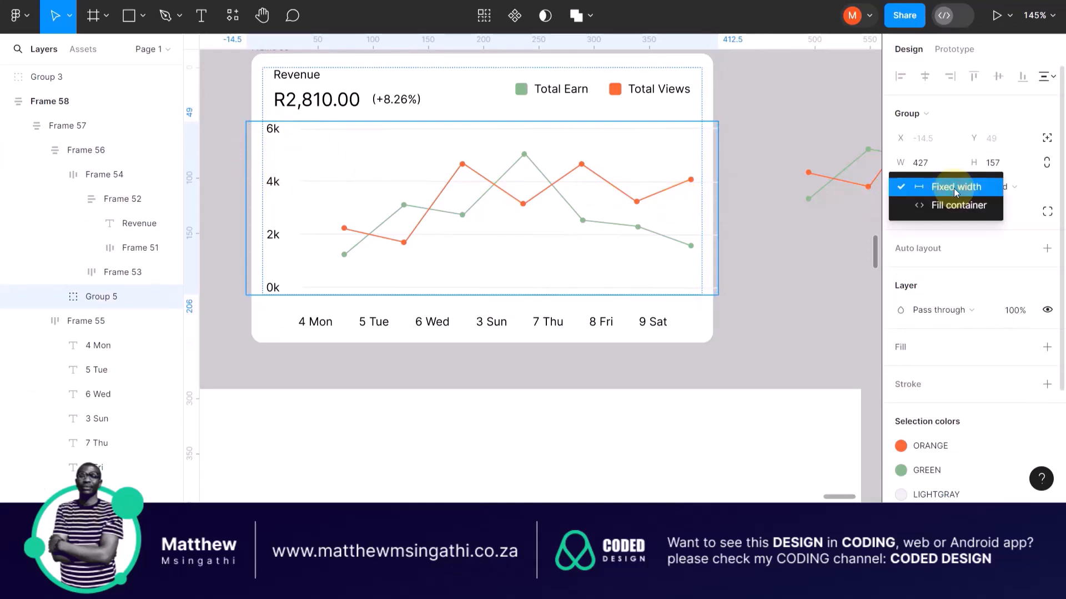
click(939, 205)
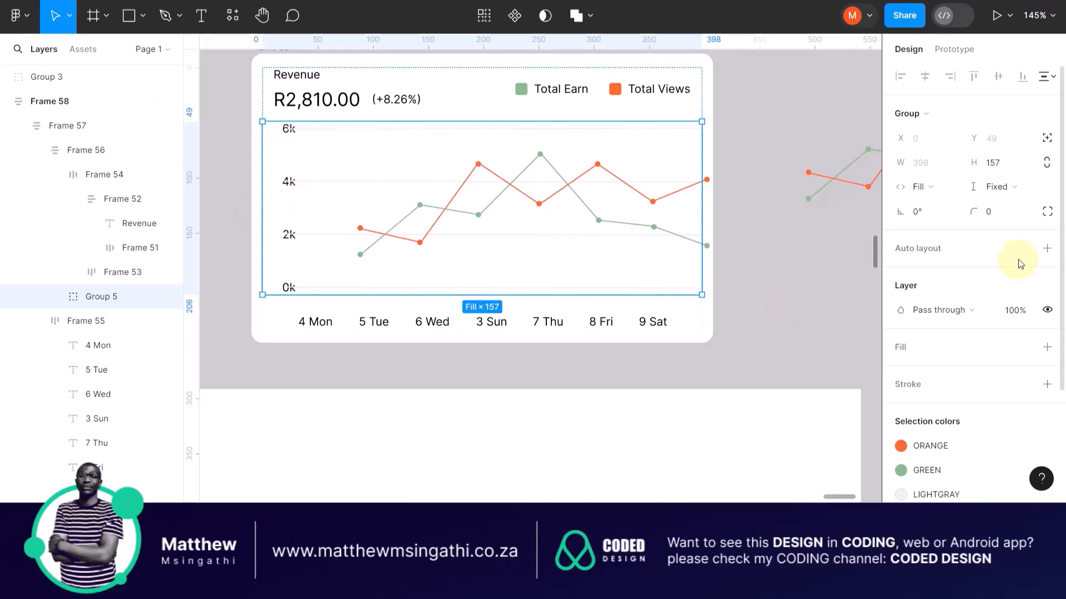
Step: Set the width of the GraphRows frame inside the graph group to hug its contents
scroll(957, 288, down, 2)
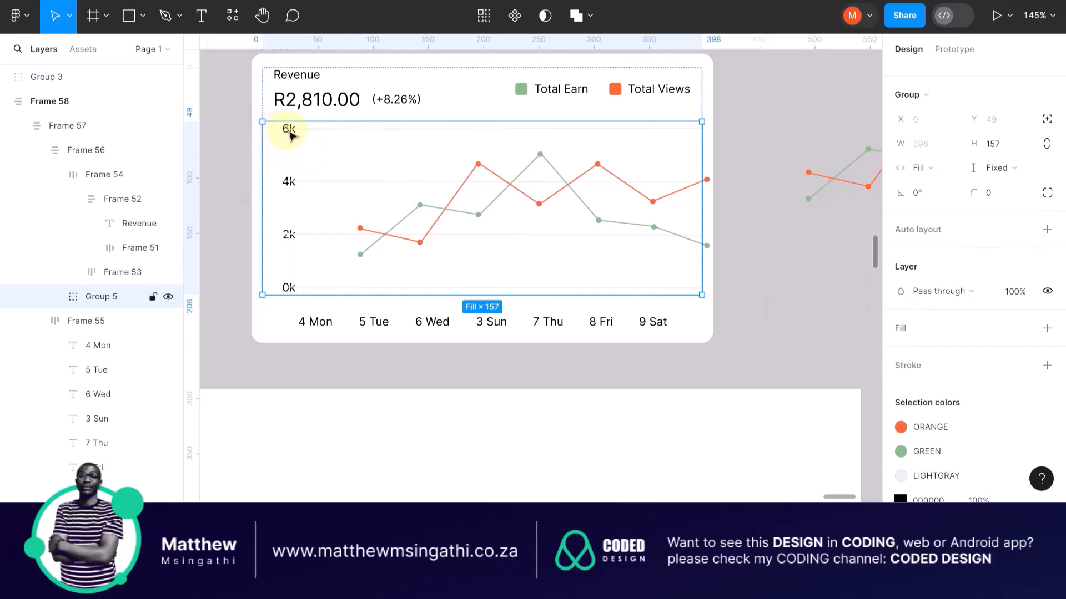
scroll(932, 148, up, 1)
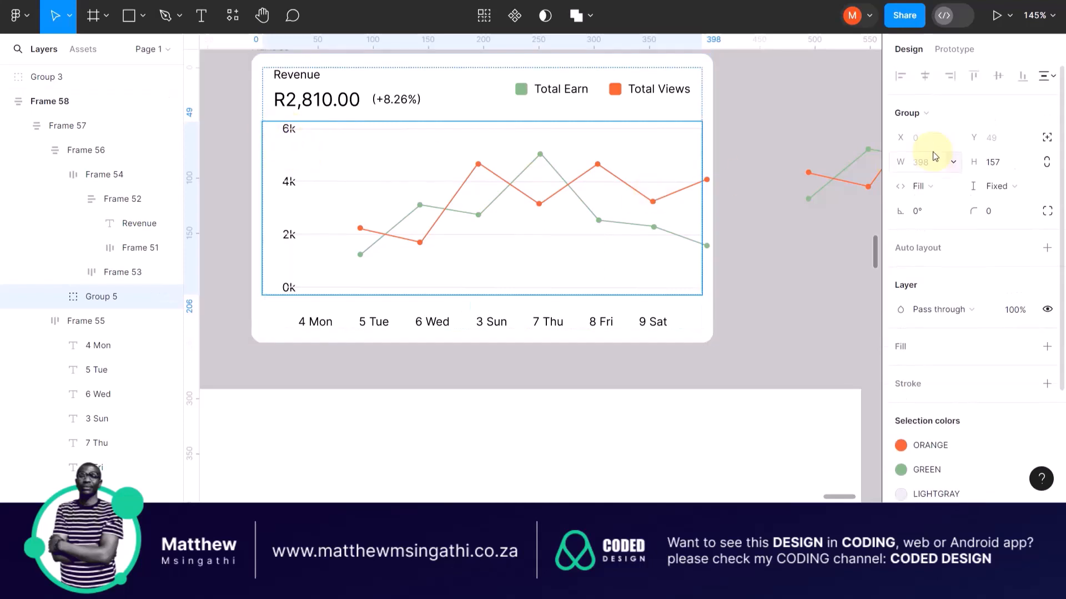
click(240, 128)
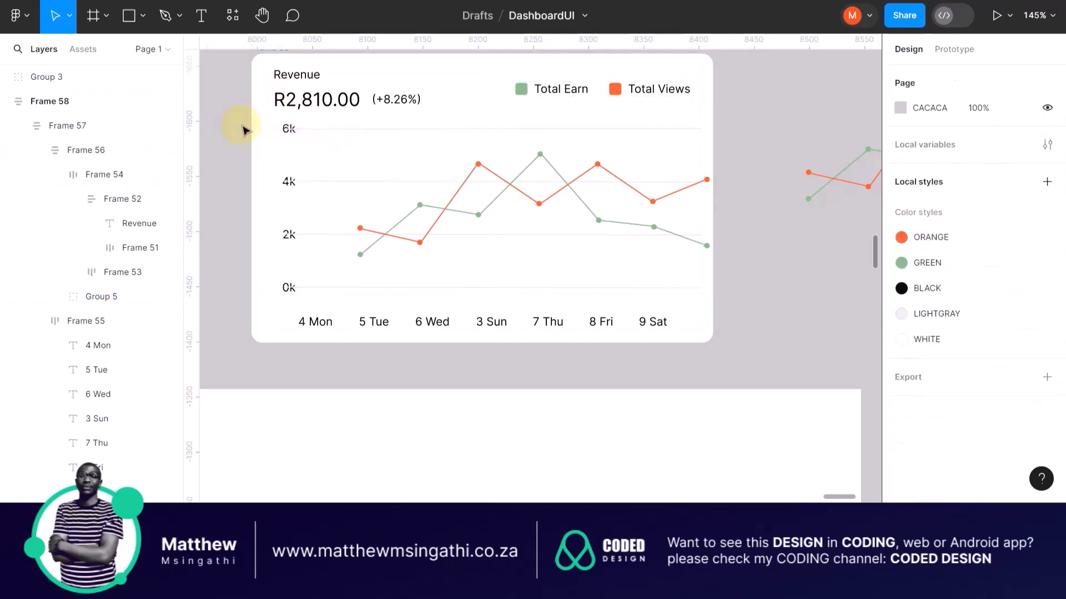
click(275, 127)
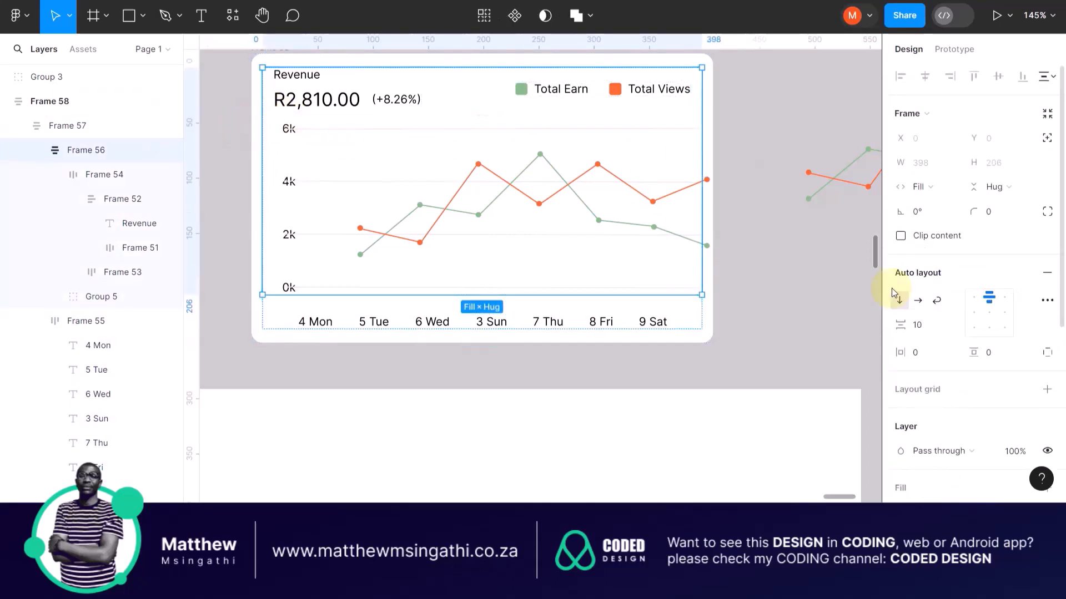
click(289, 181)
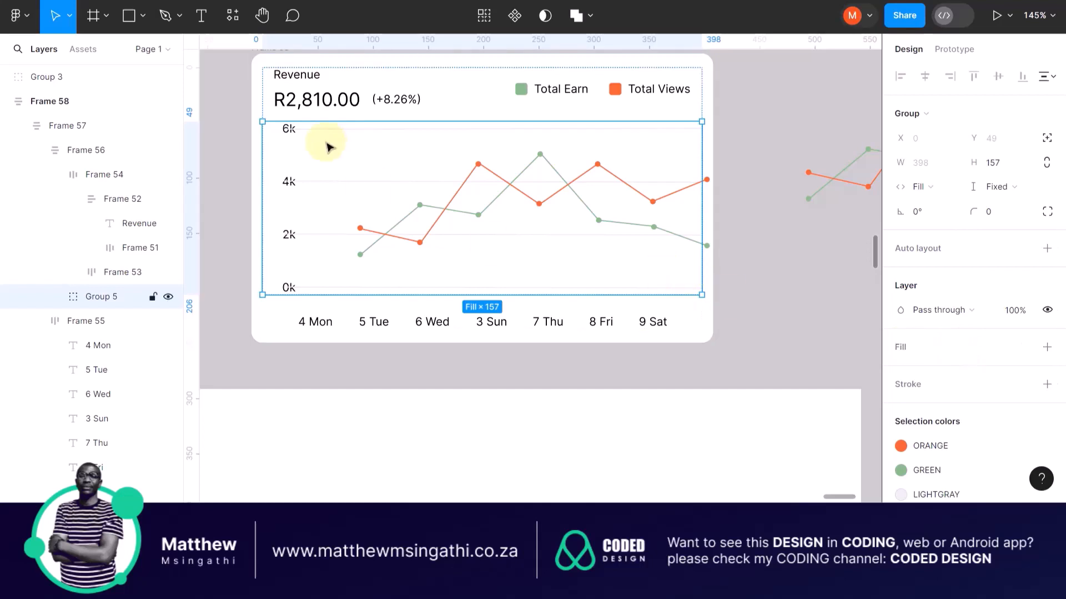
double_click(289, 138)
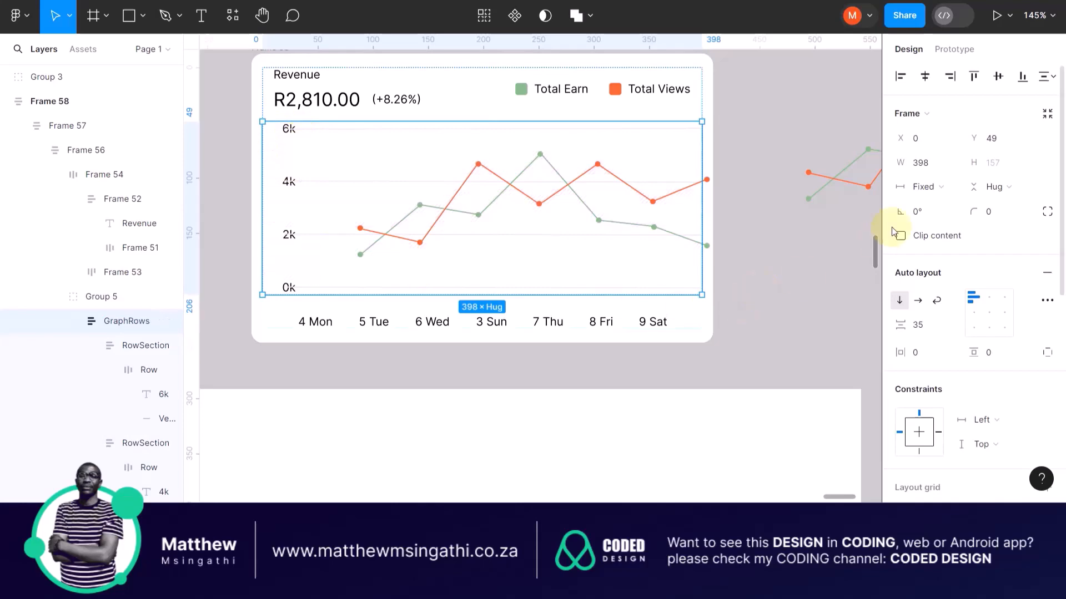
click(953, 194)
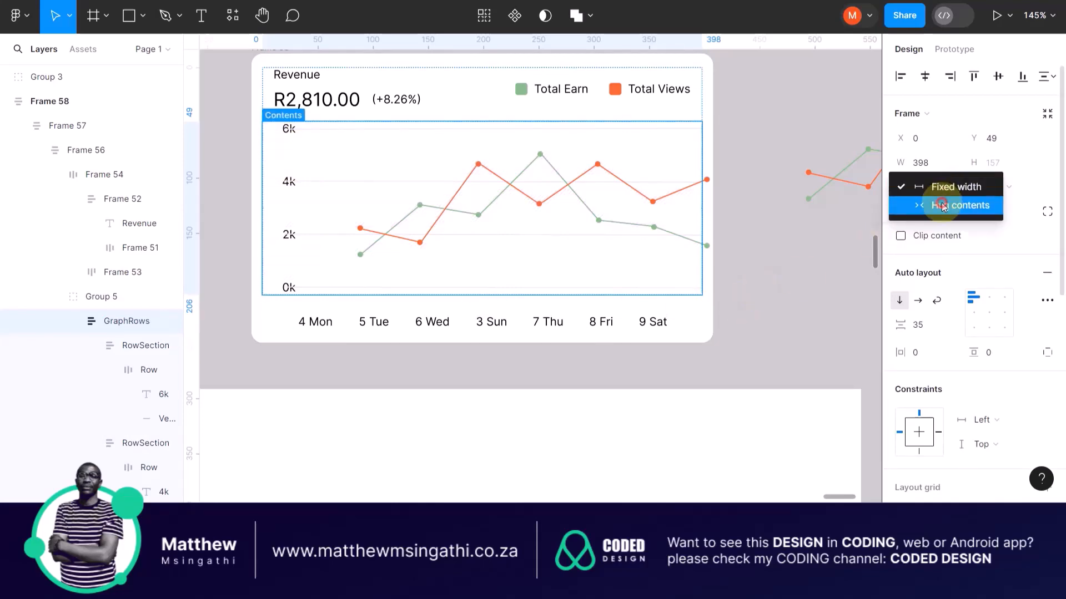
click(942, 206)
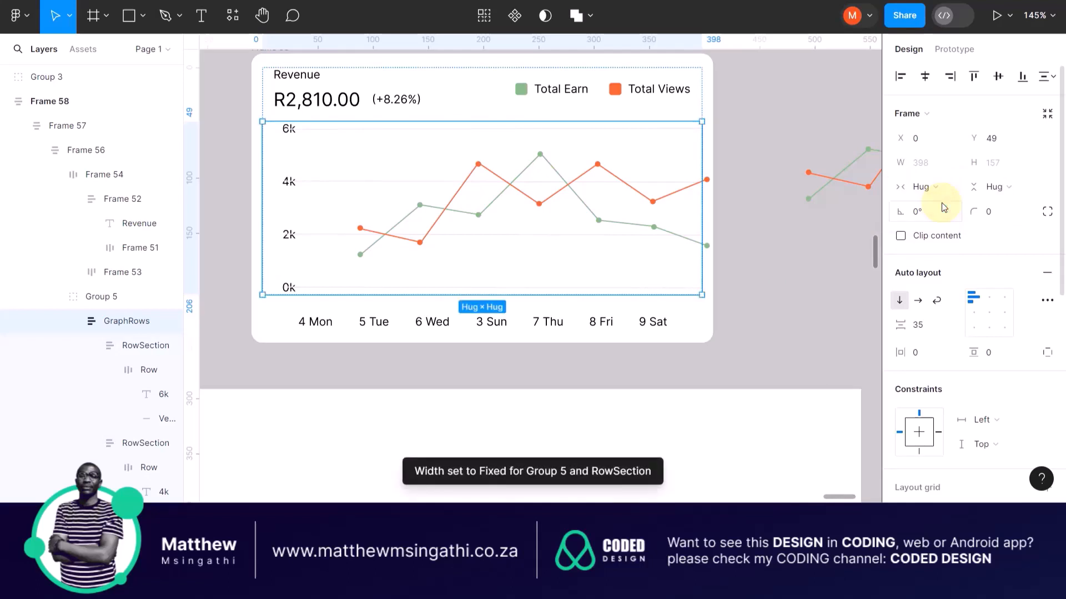
Step: Align the contents of the GraphRows frame to the left and vertically centred, keeping its width on hug contents
click(991, 317)
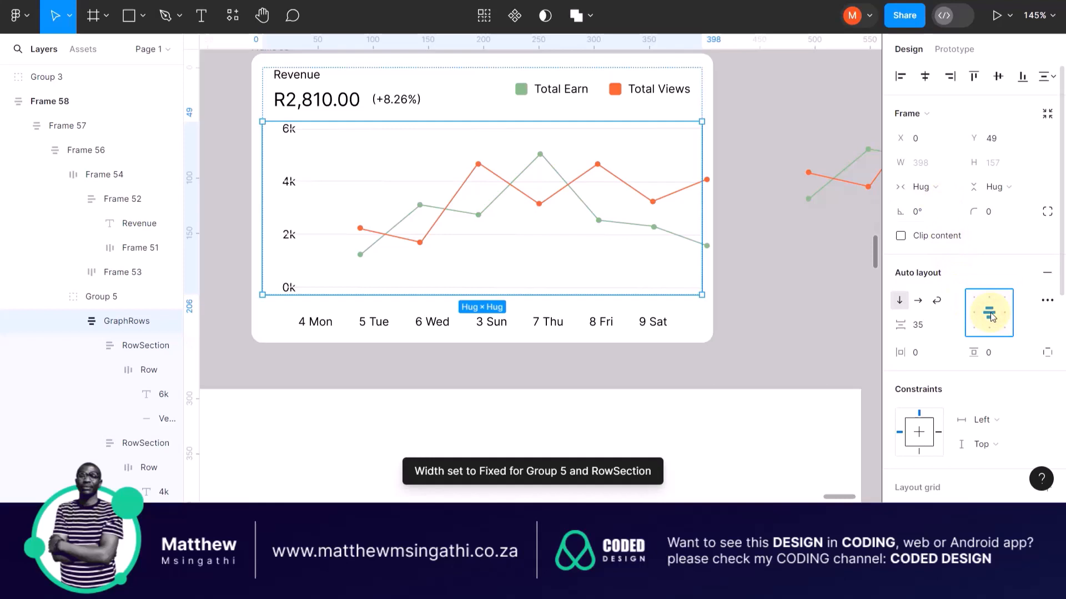
click(976, 317)
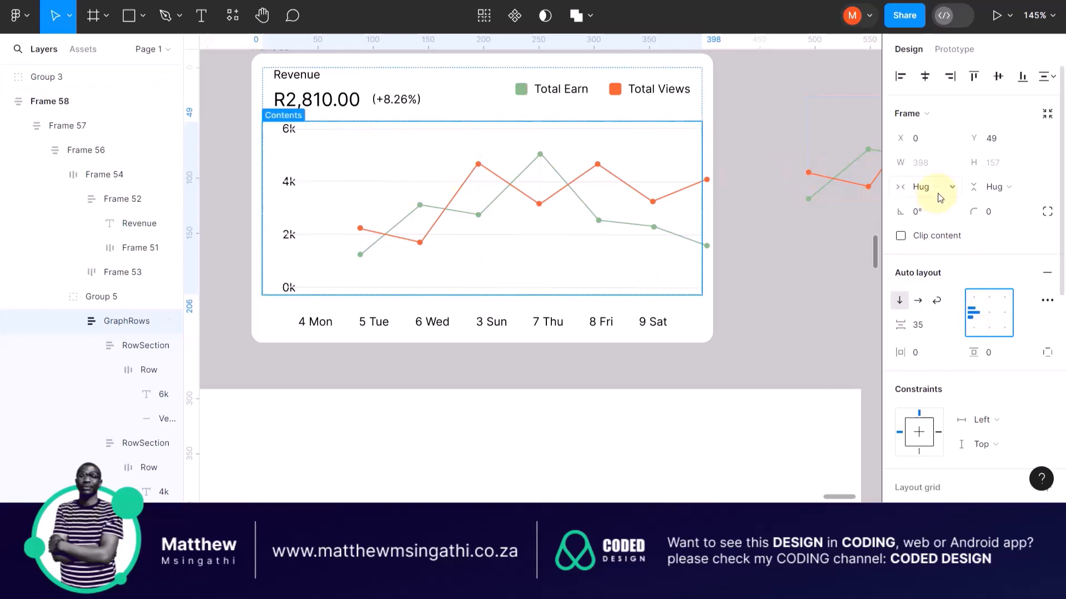
click(951, 188)
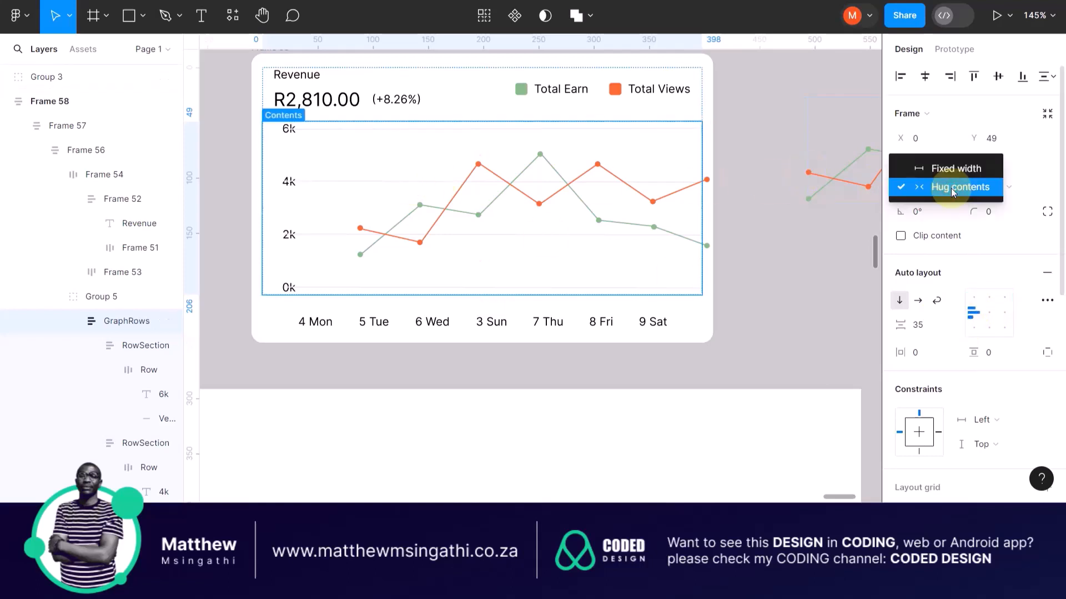
click(947, 199)
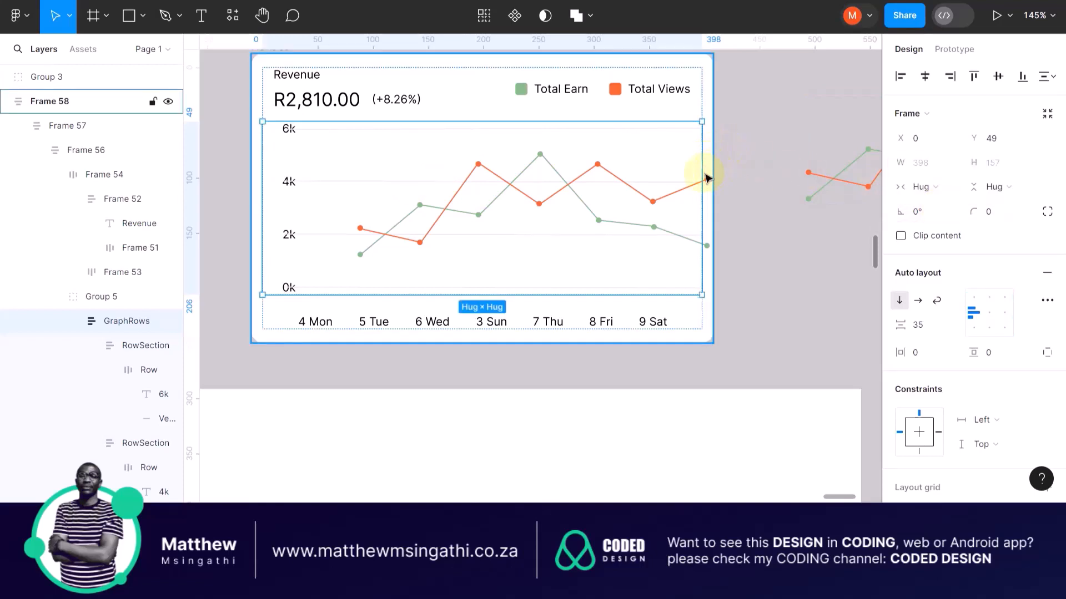
Step: Try narrowing the GraphRows frame to a width of 307, and undo the resize
drag(701, 173, 595, 178)
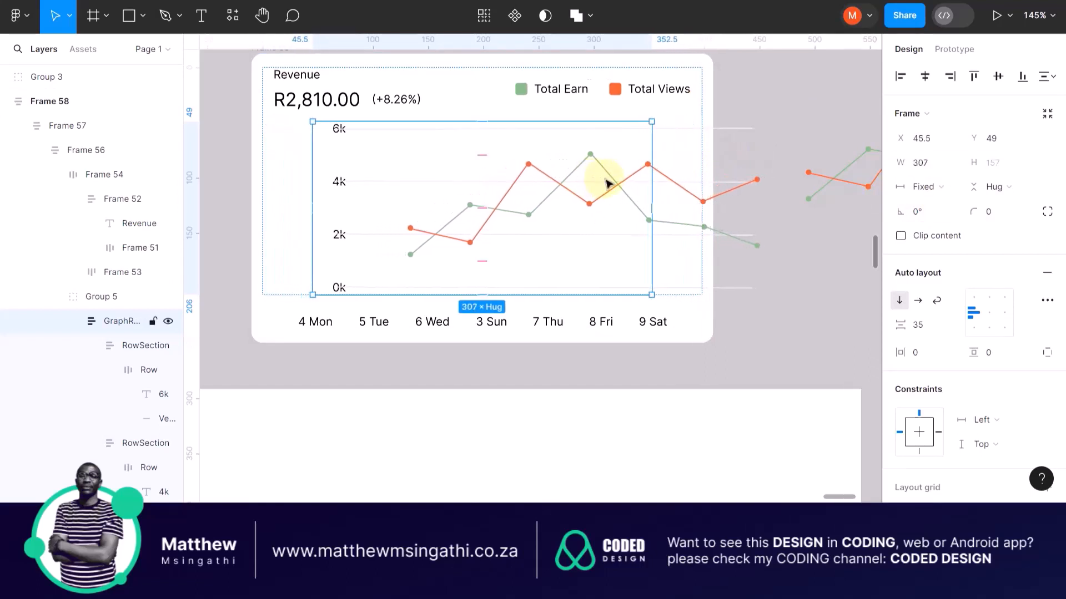
key(ctrl+z)
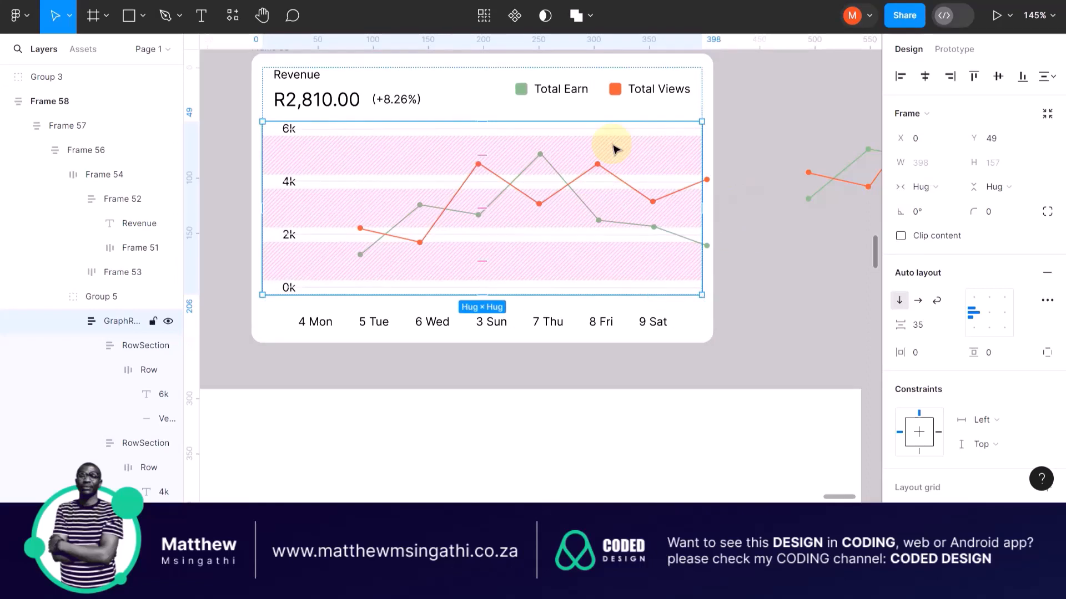
Step: Shorten the 6k gridline from its left end to about 335 wide so it starts clear of the label
click(320, 134)
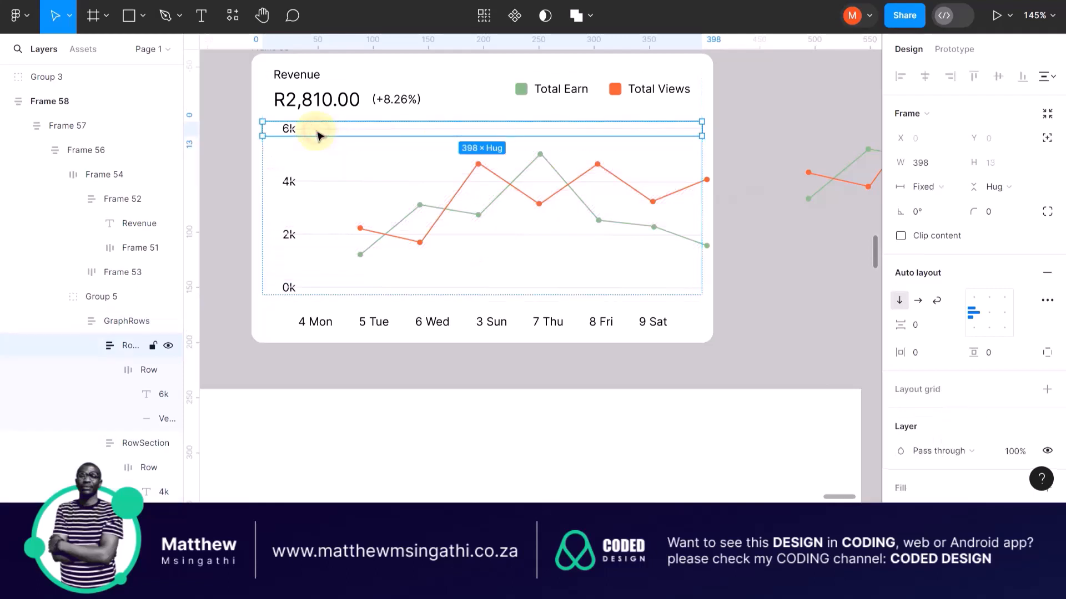
click(321, 132)
click(323, 133)
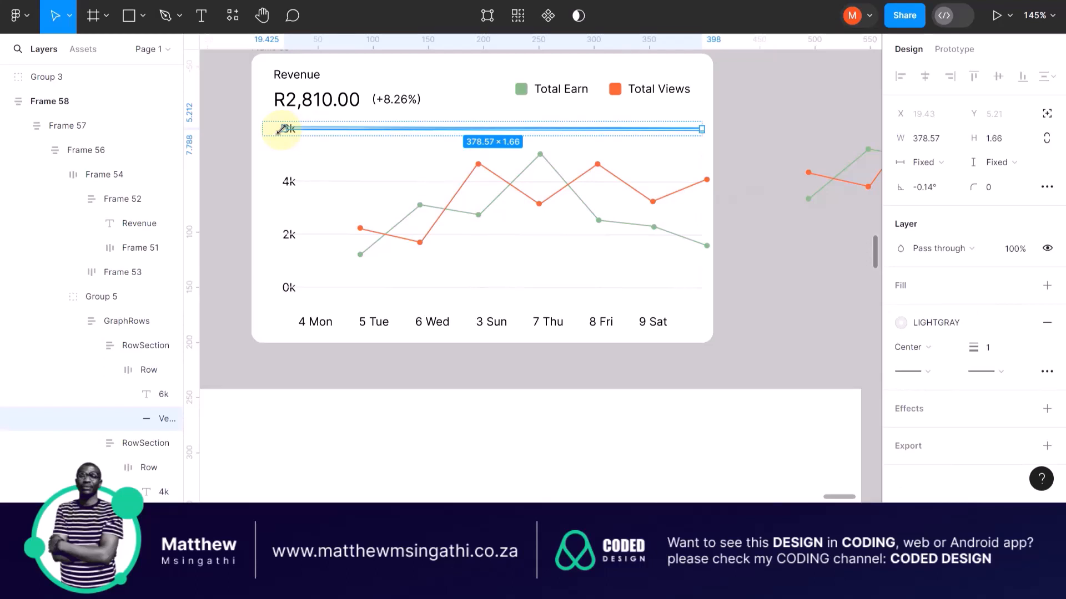
scroll(287, 127, up, 5)
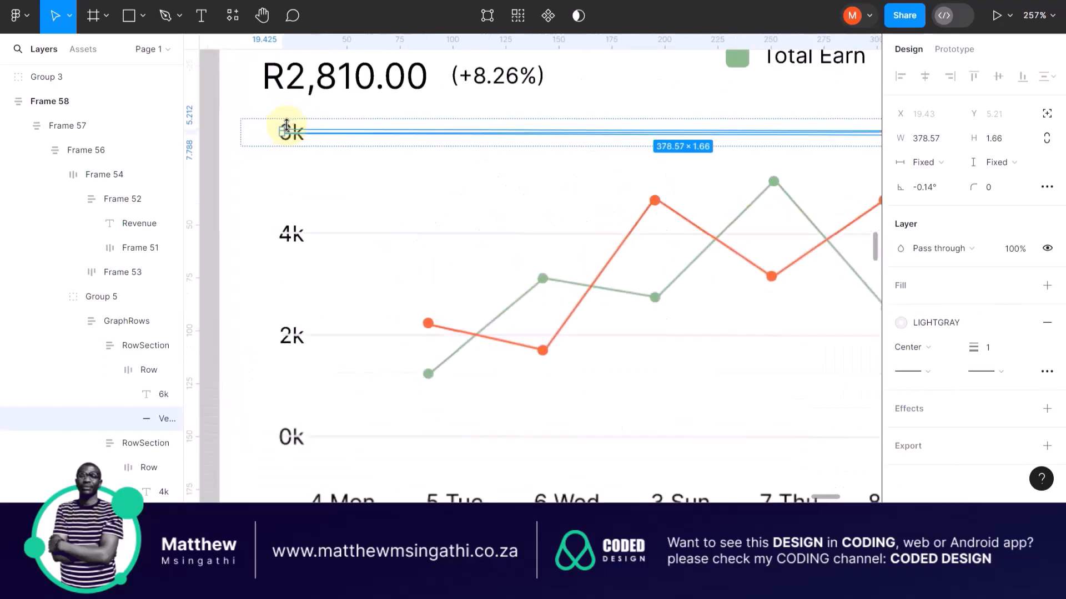
drag(277, 131, 384, 139)
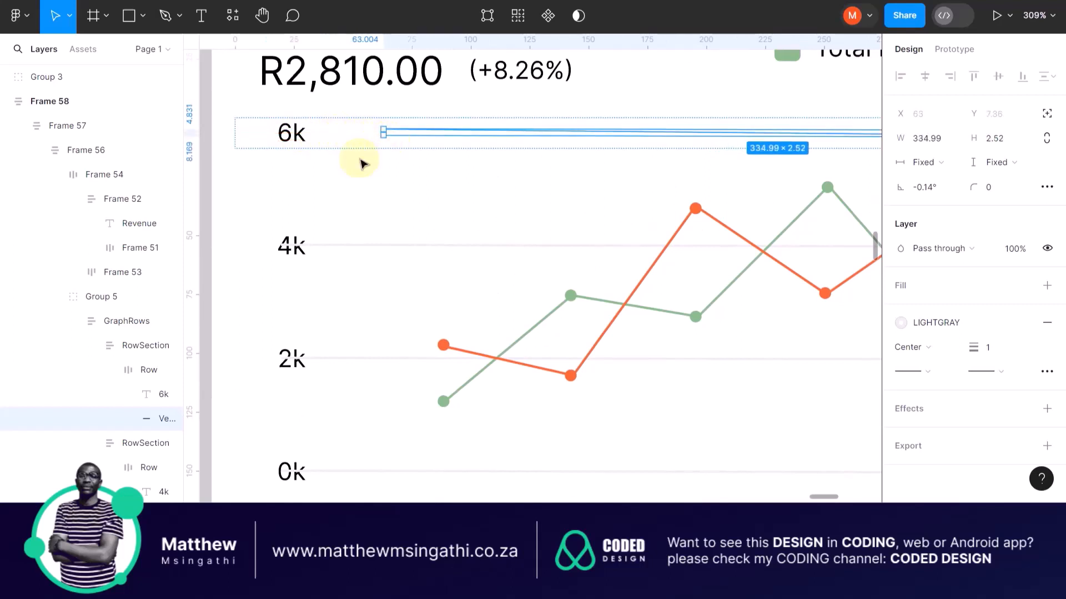
scroll(352, 172, down, 4)
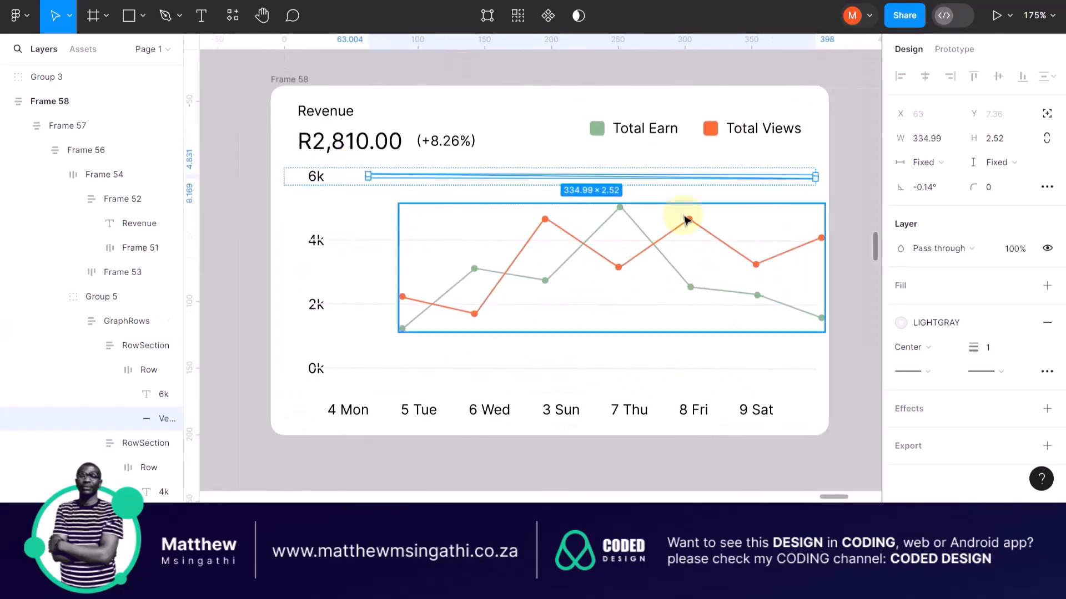
Step: Draw a small spacer rectangle about 20 by 9 at the card's left edge and set its width to 19
scroll(342, 187, up, 3)
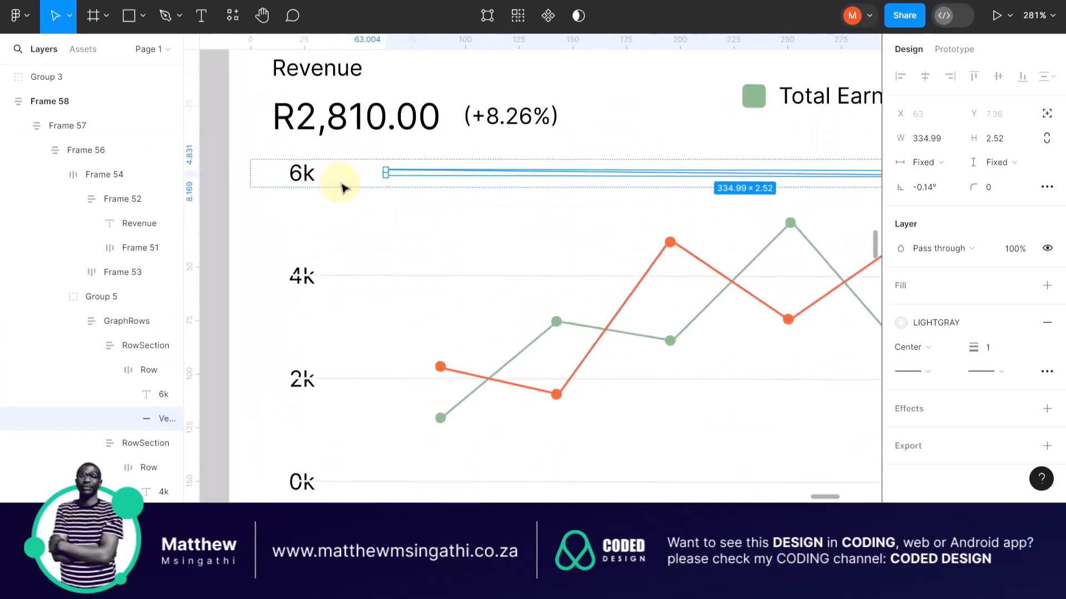
click(128, 15)
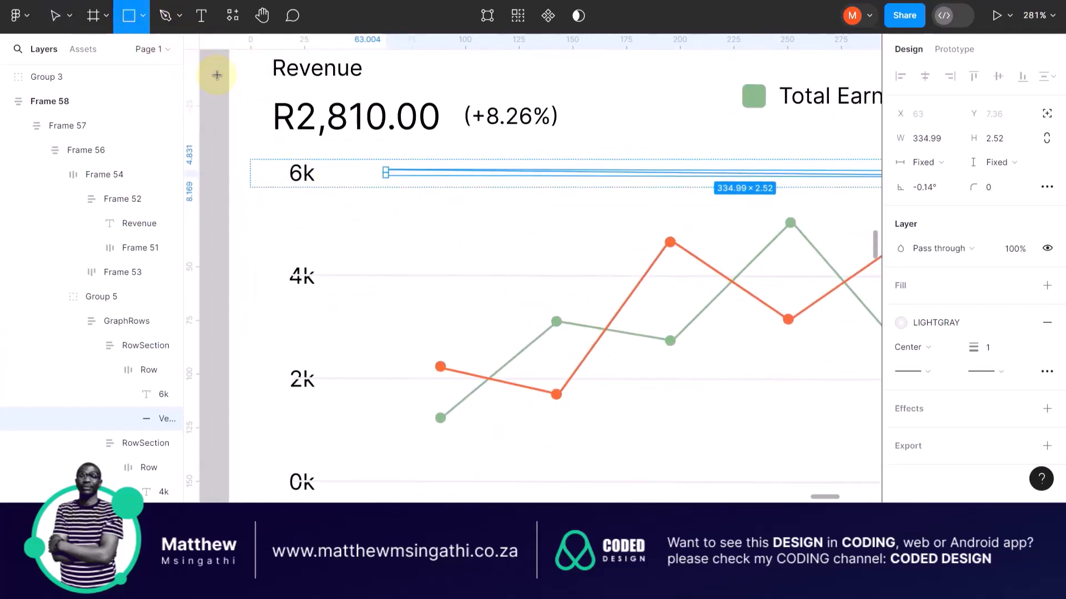
drag(216, 75, 259, 95)
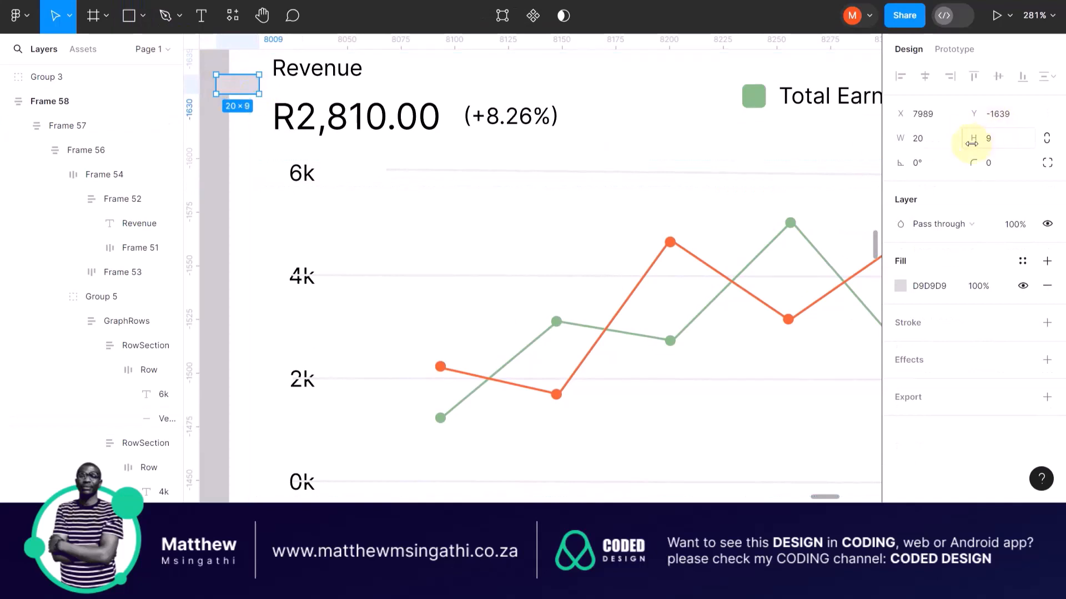
click(942, 143)
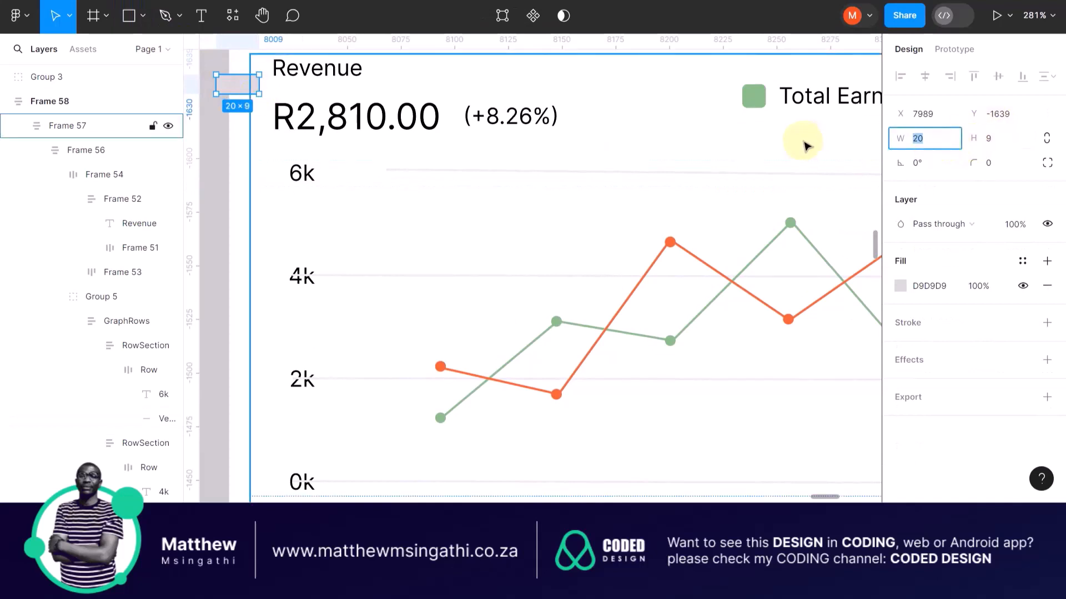
key(Return)
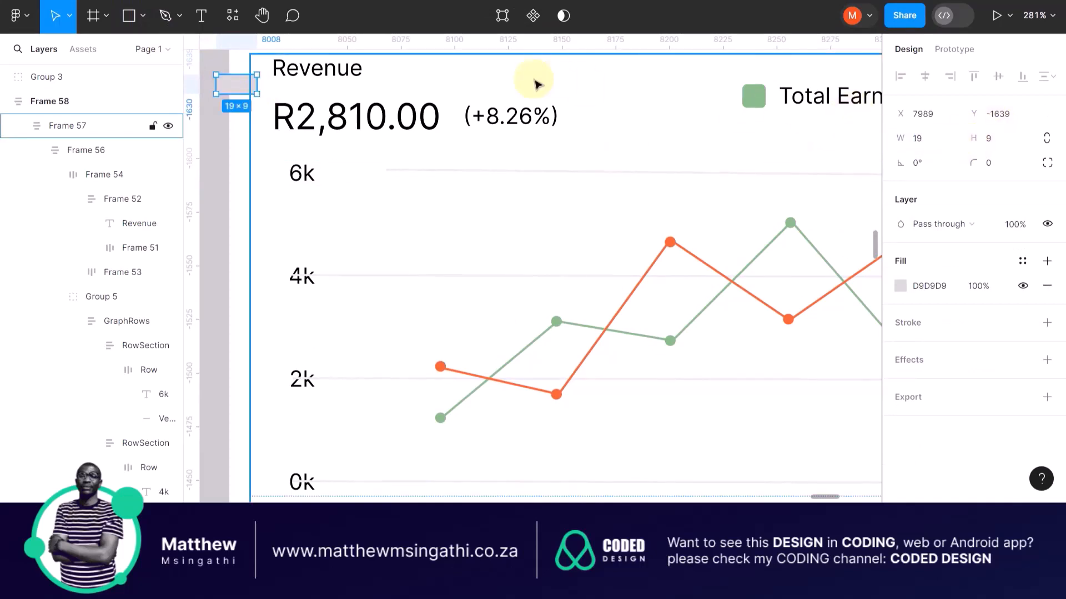
Step: Place the spacer rectangle with absolute position just right of the 6k label, and add a vertical guide along its right edge
drag(249, 89, 327, 159)
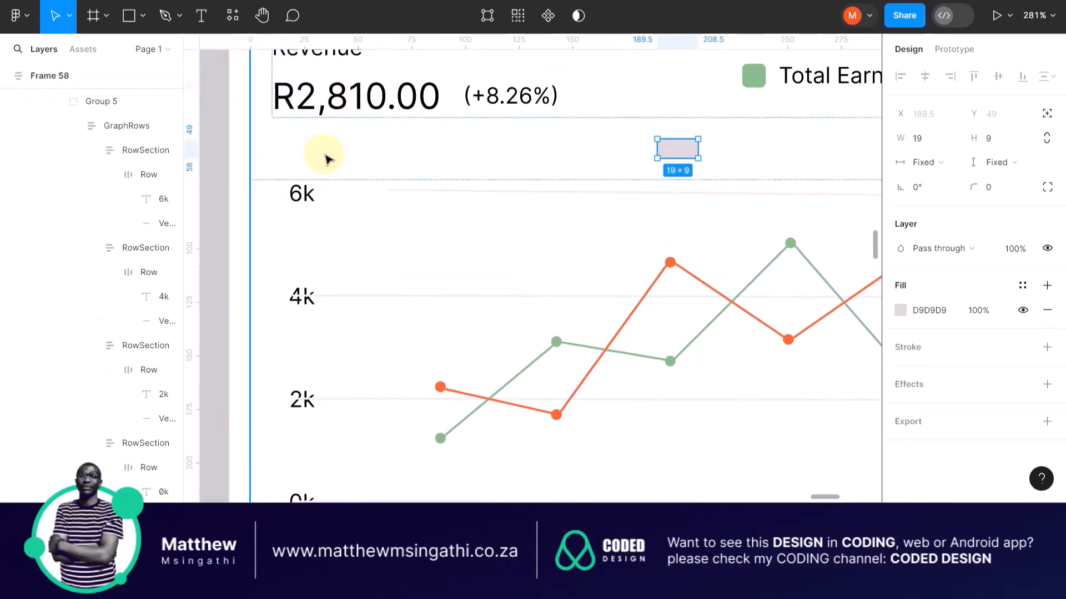
click(1049, 114)
drag(672, 164, 338, 168)
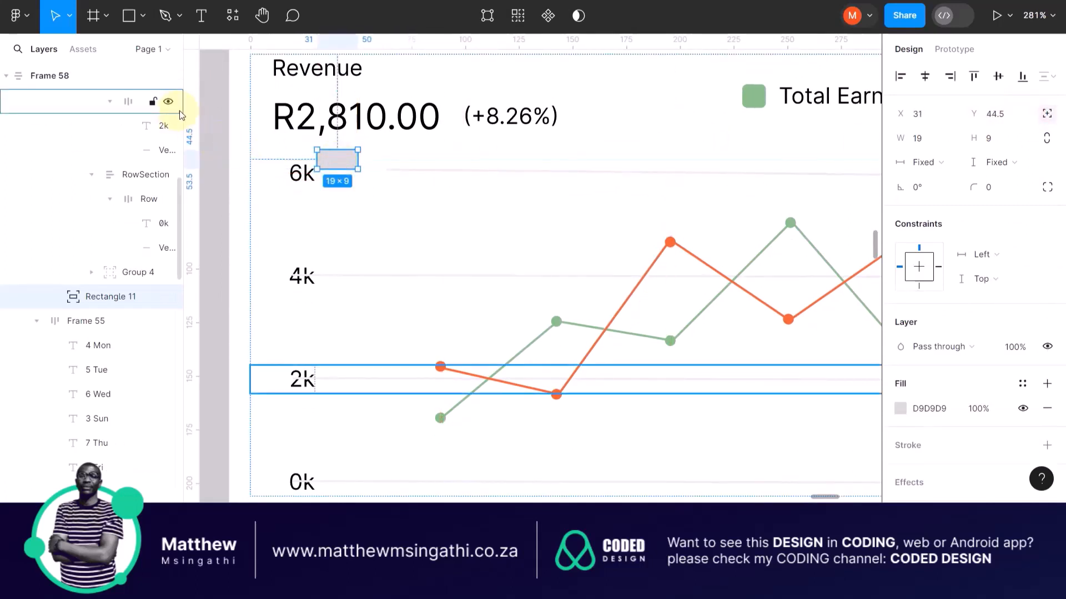
drag(197, 112, 340, 164)
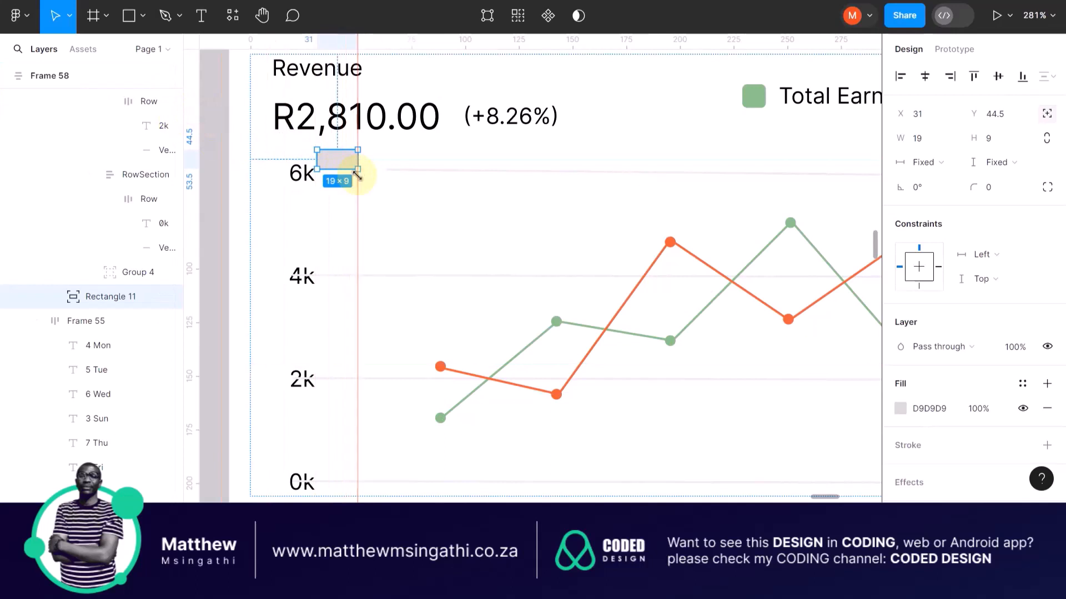
Step: Extend the 6k gridline's left end to the vertical guide, making it about 348 wide, and delete the spacer rectangle
click(400, 168)
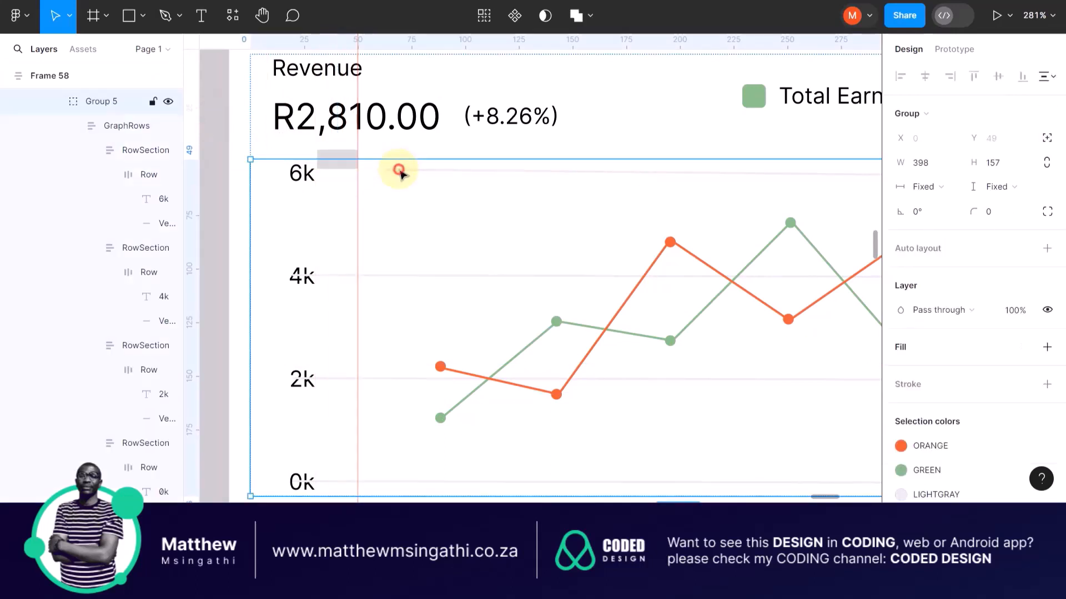
double_click(400, 170)
double_click(399, 172)
double_click(393, 174)
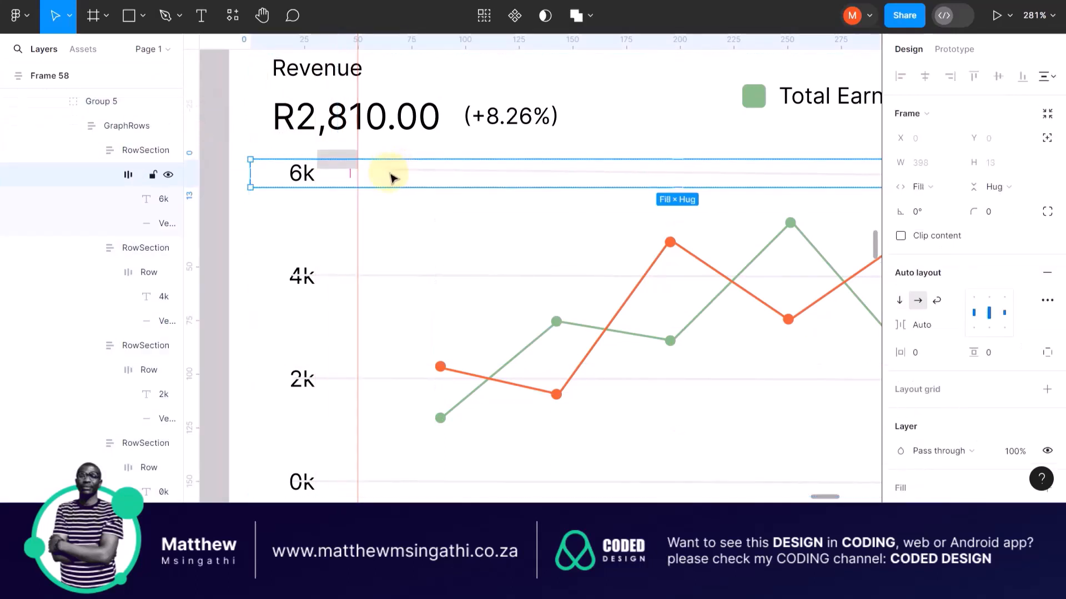
double_click(391, 171)
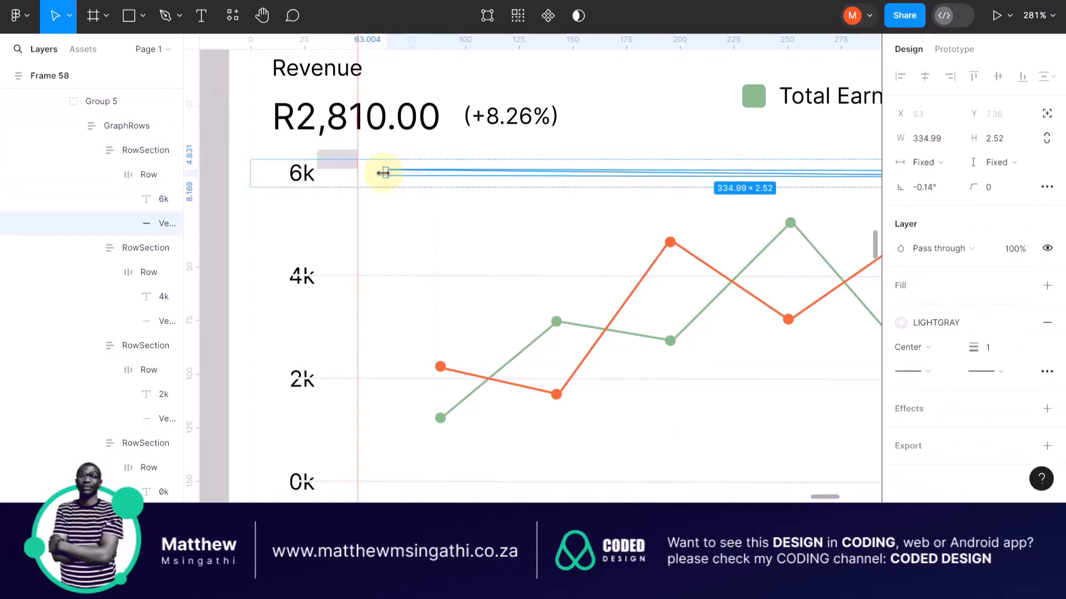
drag(383, 173, 358, 173)
click(344, 161)
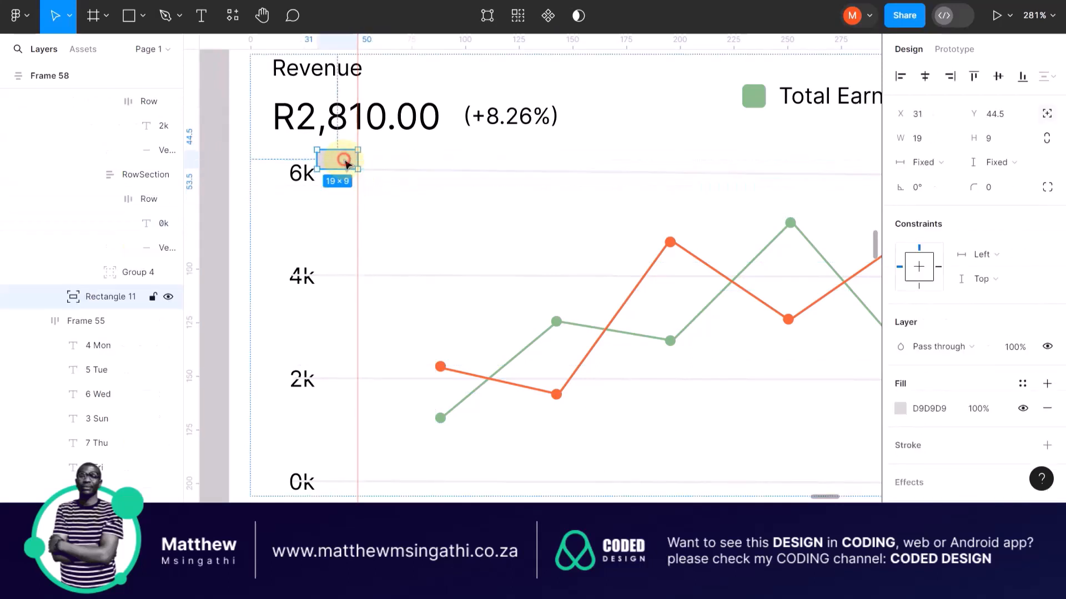
key(Delete)
Step: Copy the 6k gridline's width and set the 4k gridline's width to 347.84
click(378, 168)
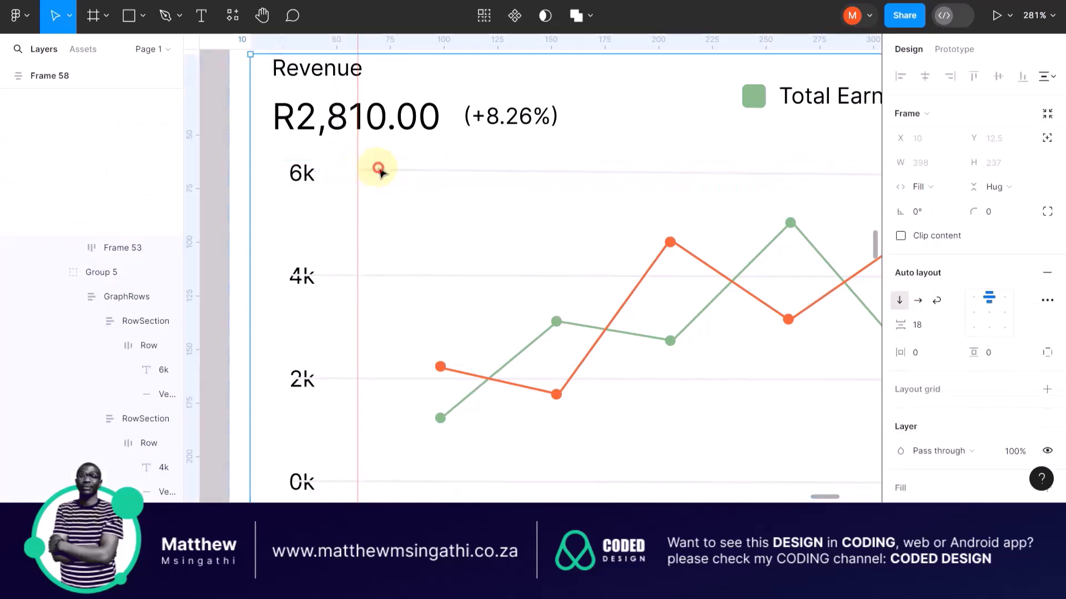
double_click(378, 170)
double_click(378, 170)
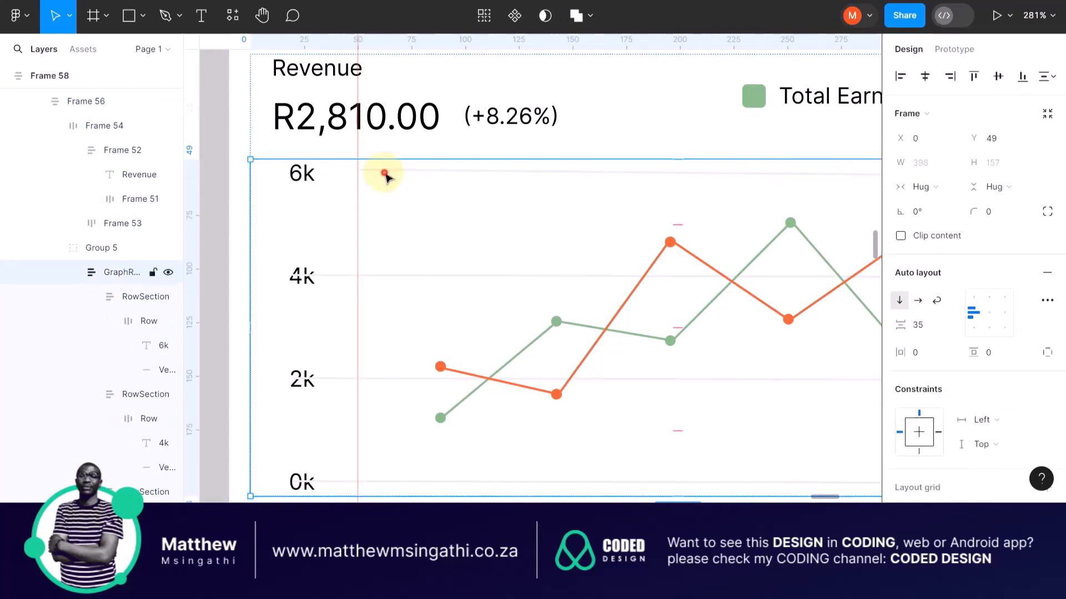
double_click(385, 174)
double_click(388, 174)
double_click(389, 176)
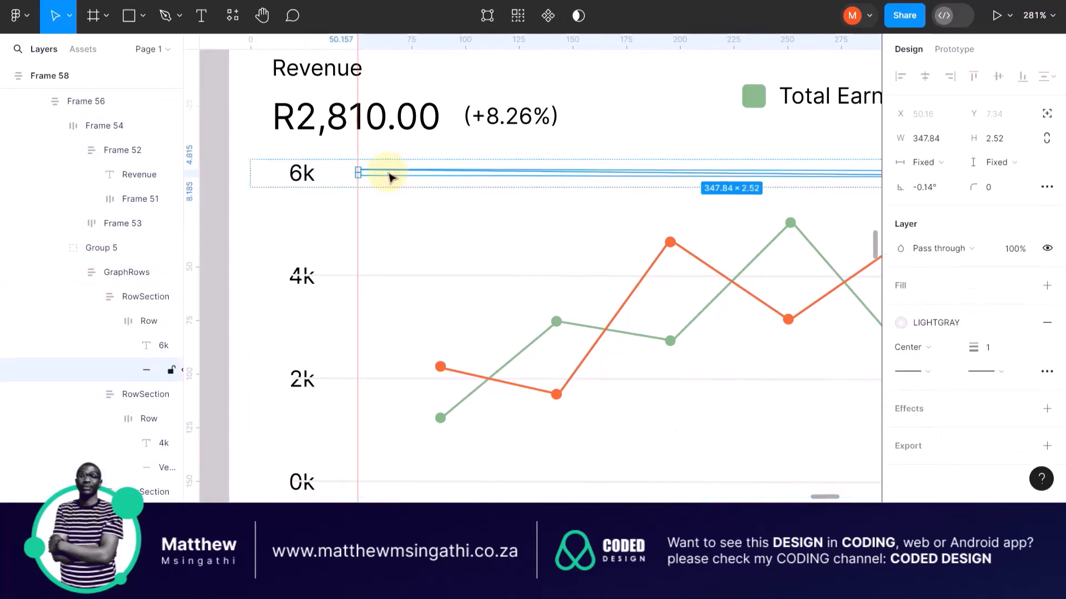
click(951, 140)
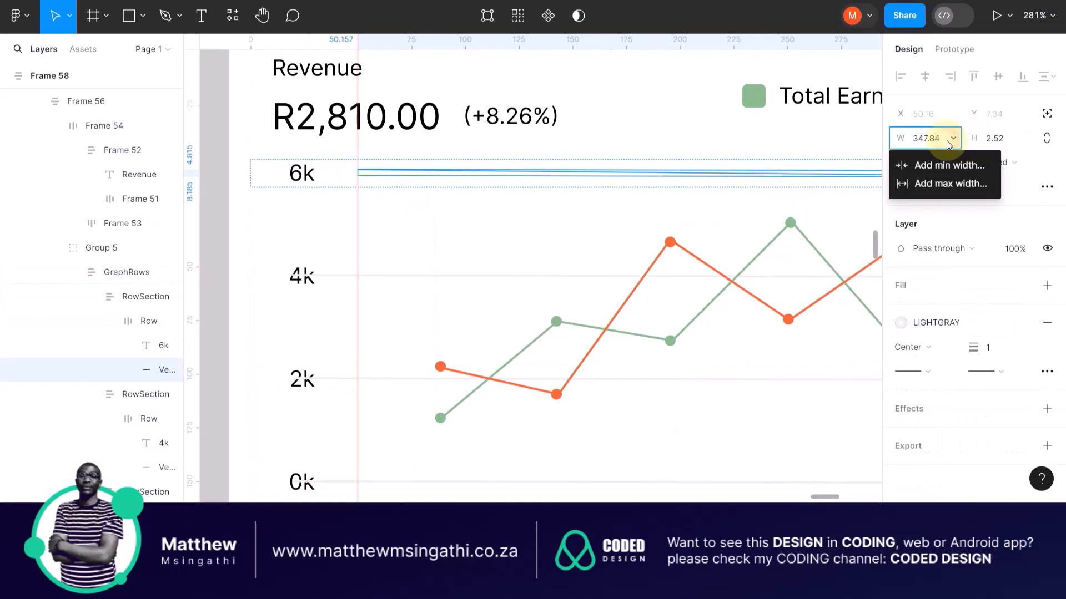
click(930, 142)
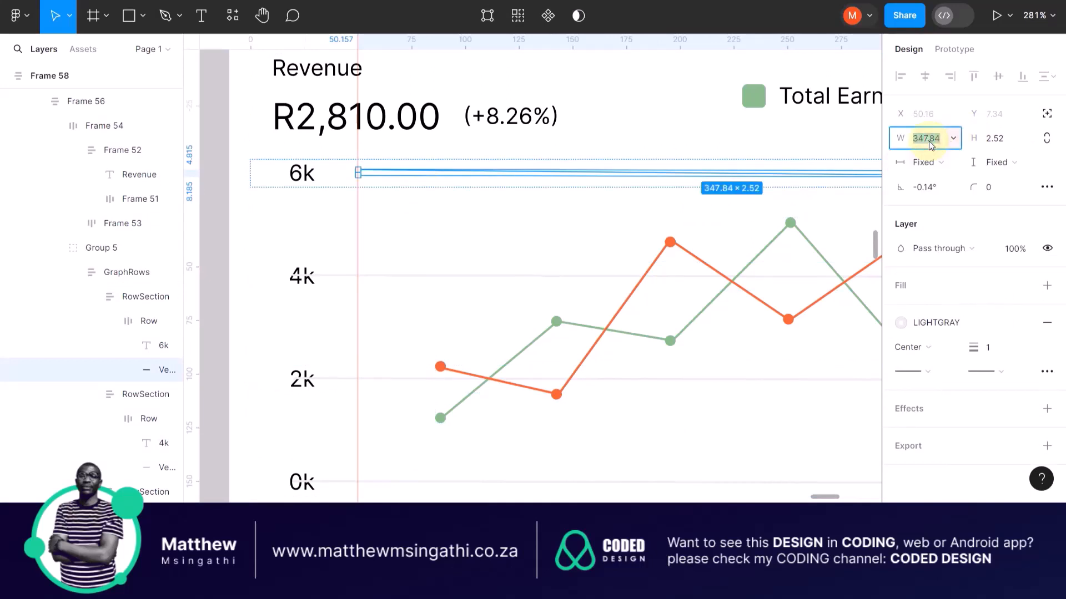
click(380, 282)
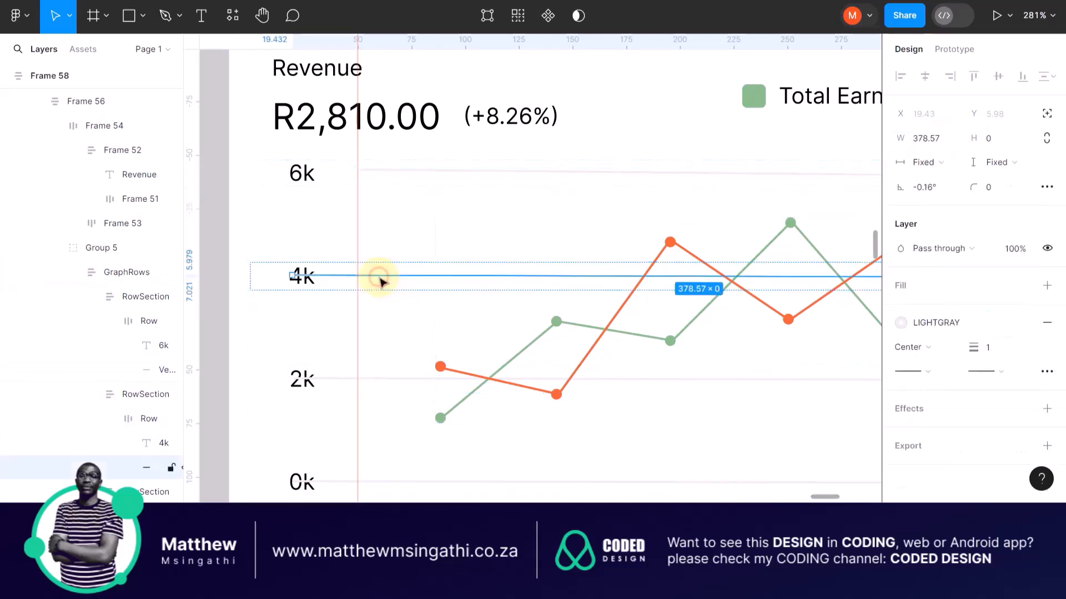
click(945, 142)
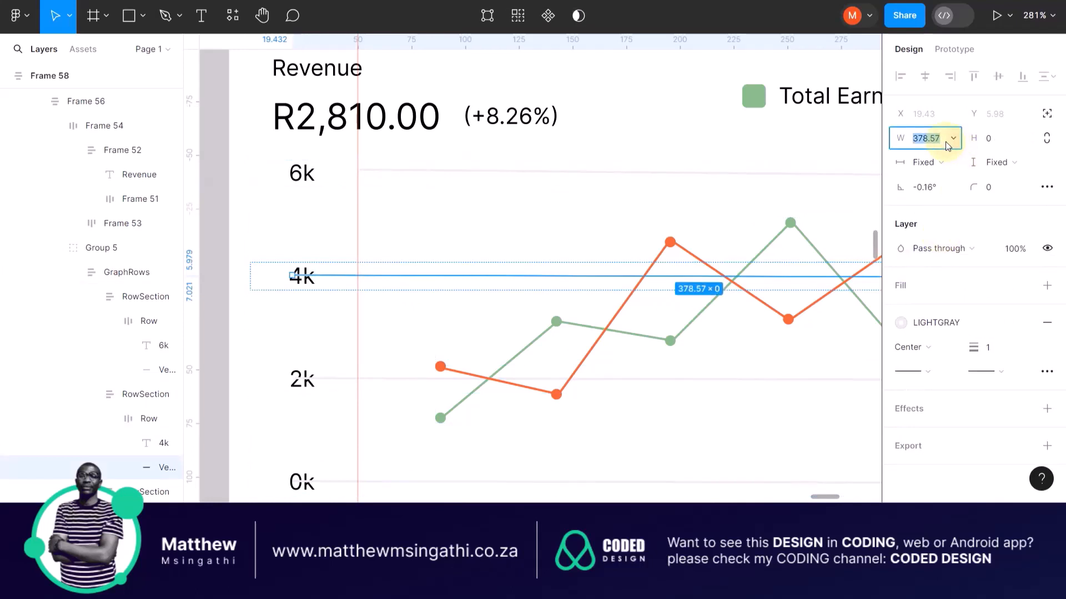
text(347.84)
key(Return)
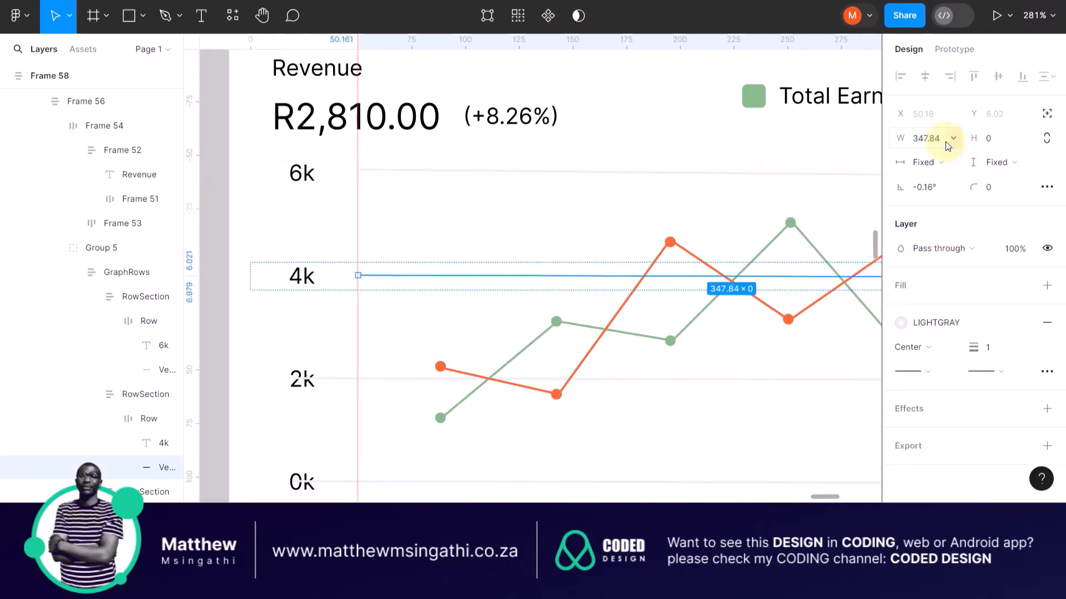
Step: Set the 2k gridline's width to 347.84
click(375, 378)
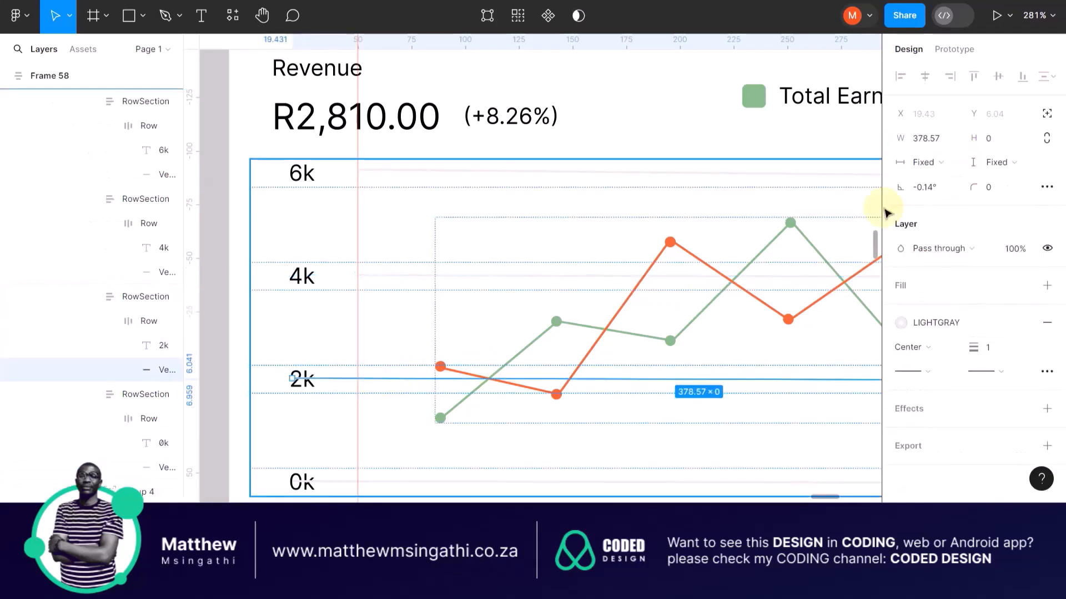
click(928, 139)
text(347.84)
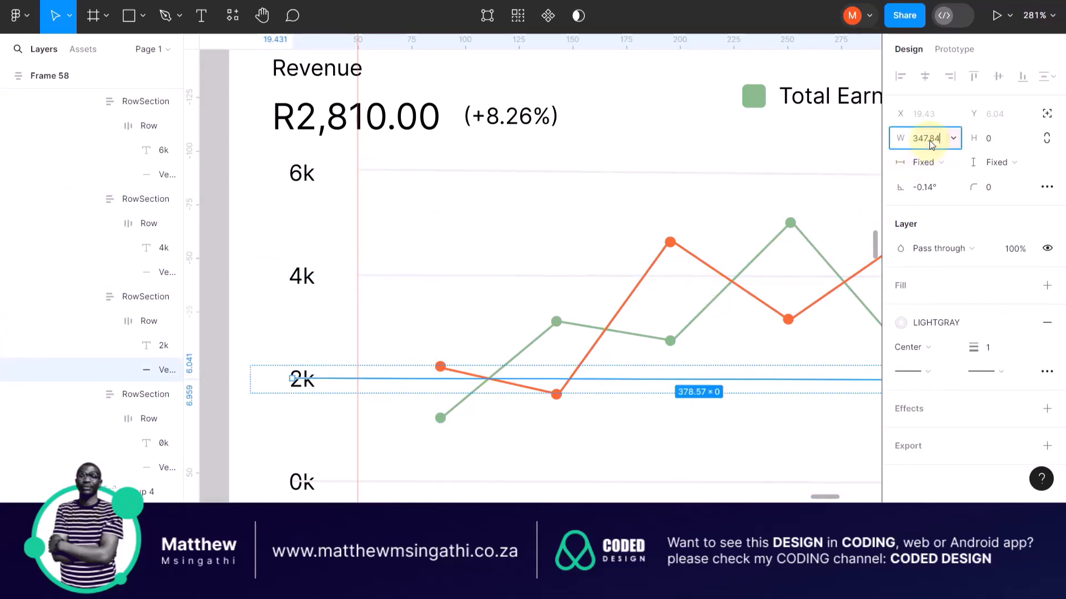
key(Return)
scroll(666, 216, down, 3)
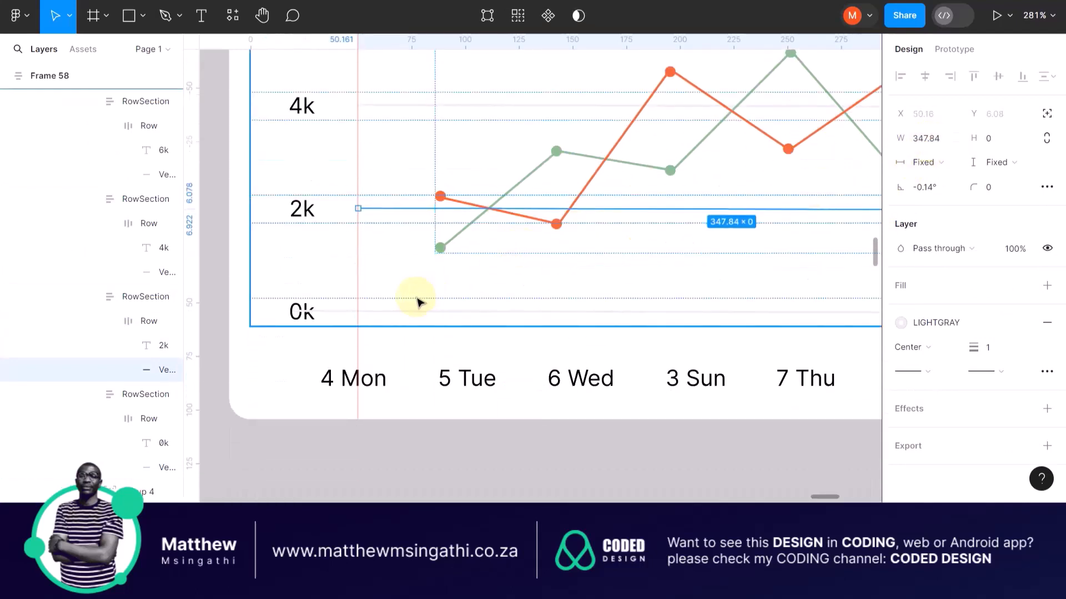
click(387, 315)
click(387, 315)
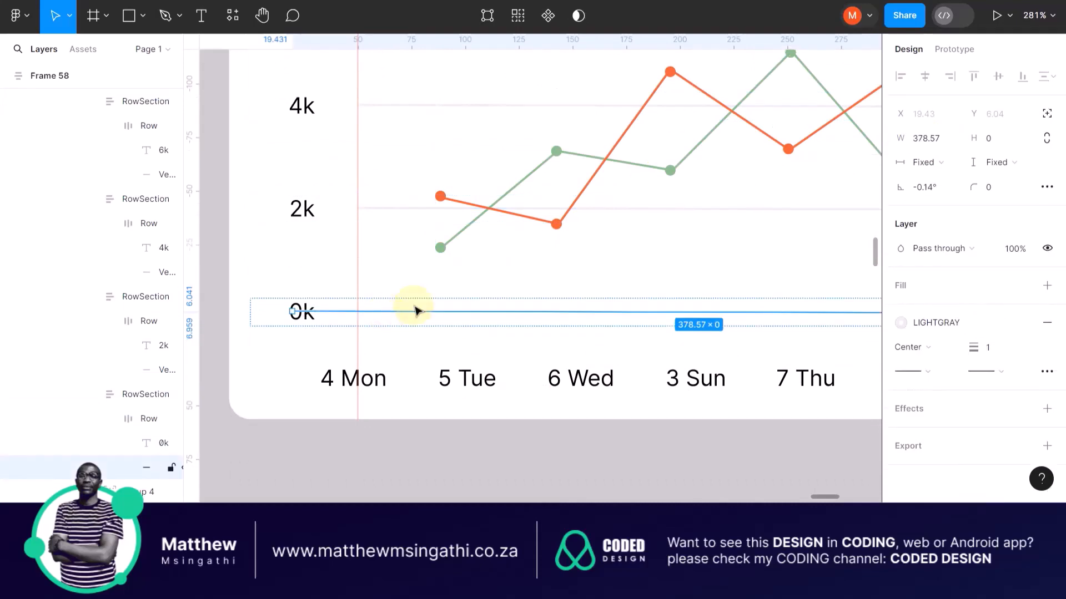
click(948, 138)
click(935, 140)
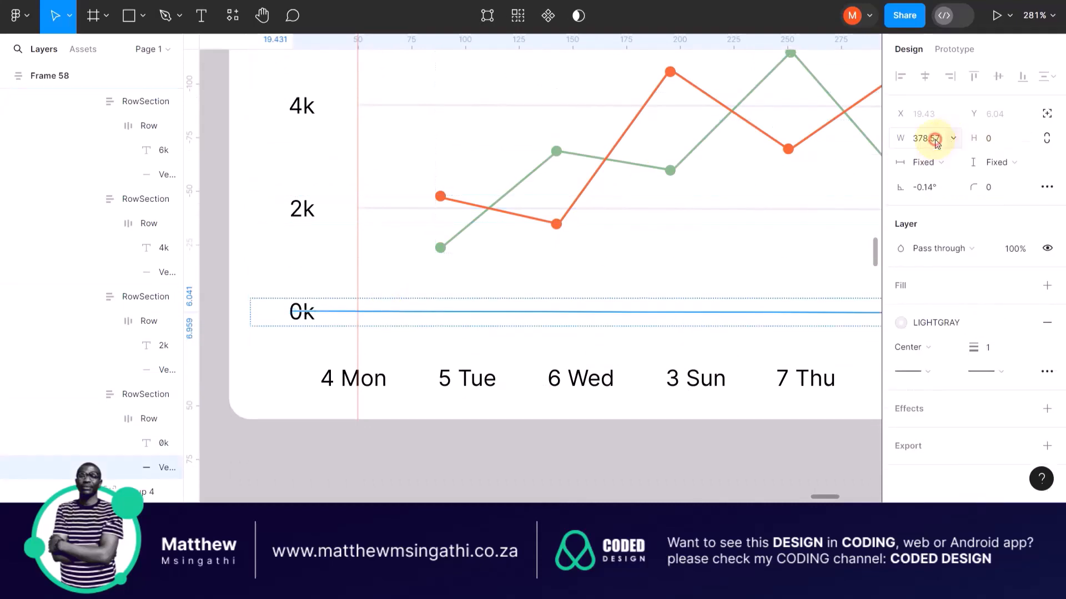
key(ctrl+a)
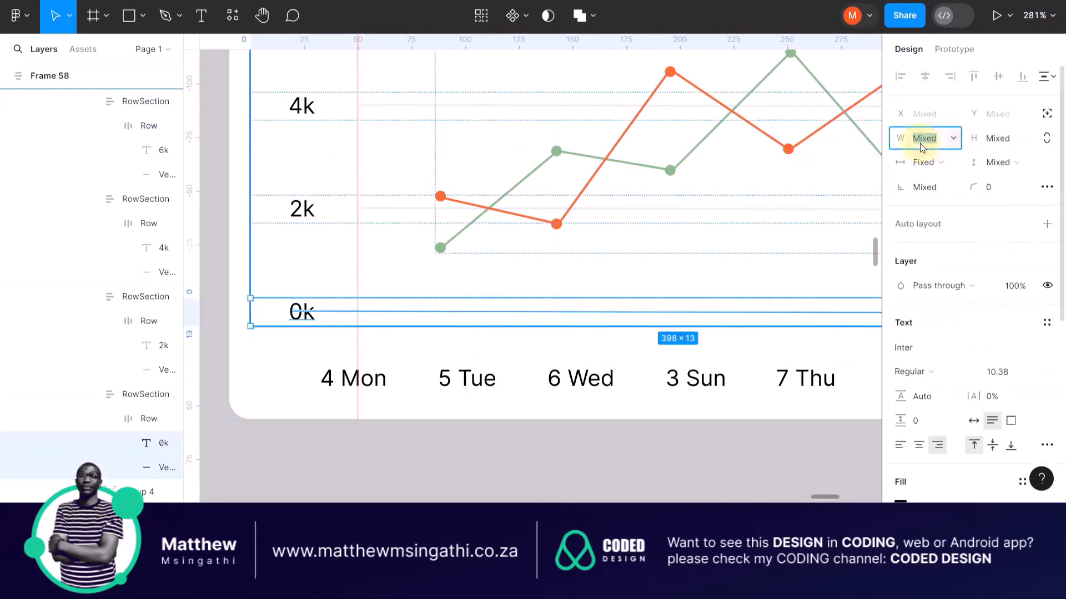
click(953, 139)
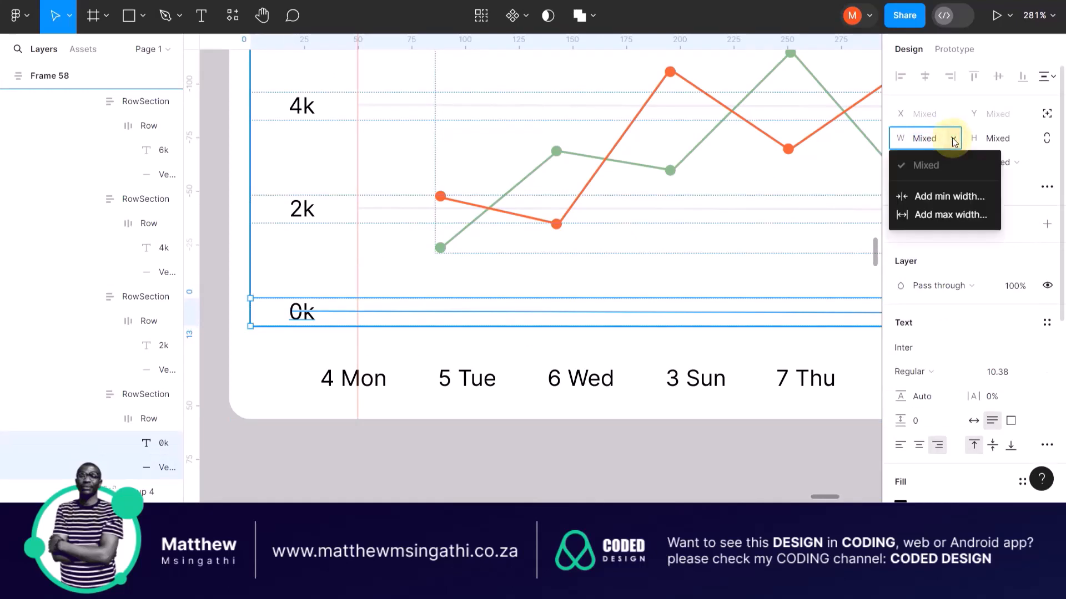
click(953, 141)
click(729, 249)
key(ctrl+z)
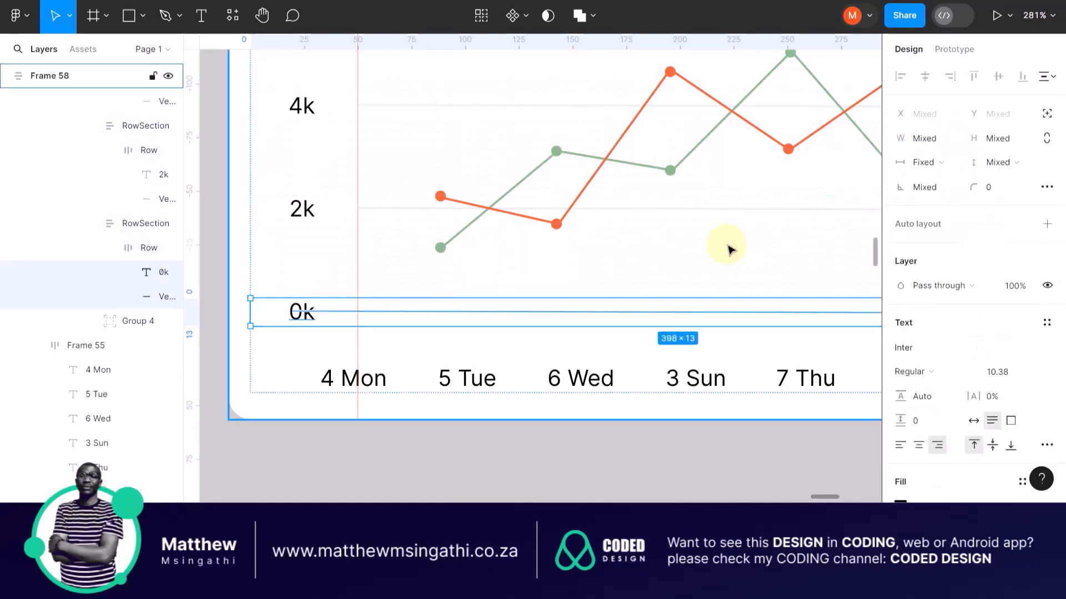
Step: Set the 0k gridline's width to 347.84
double_click(342, 311)
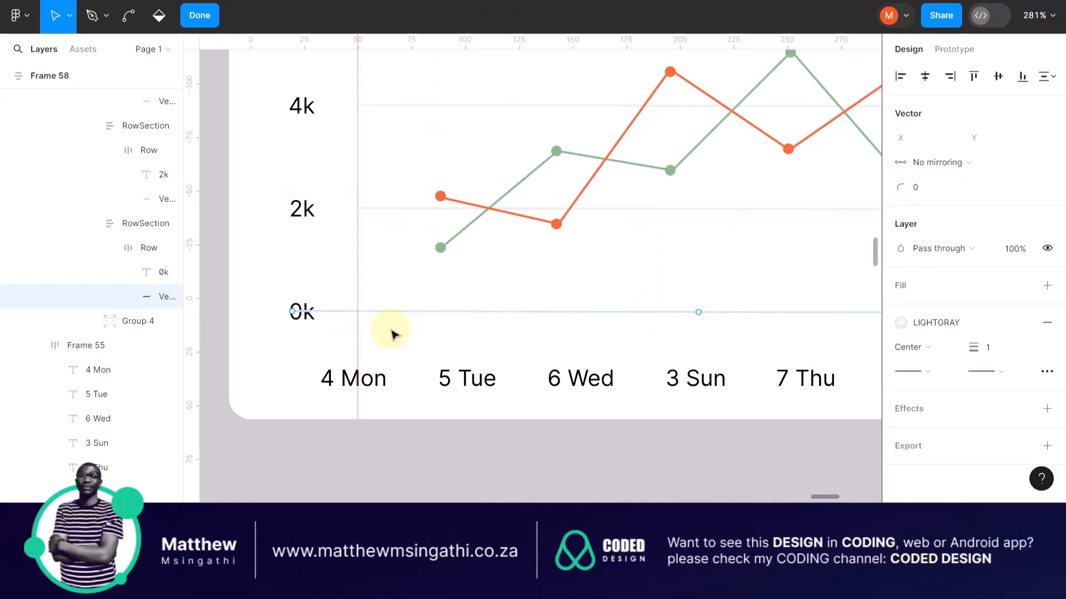
key(Escape)
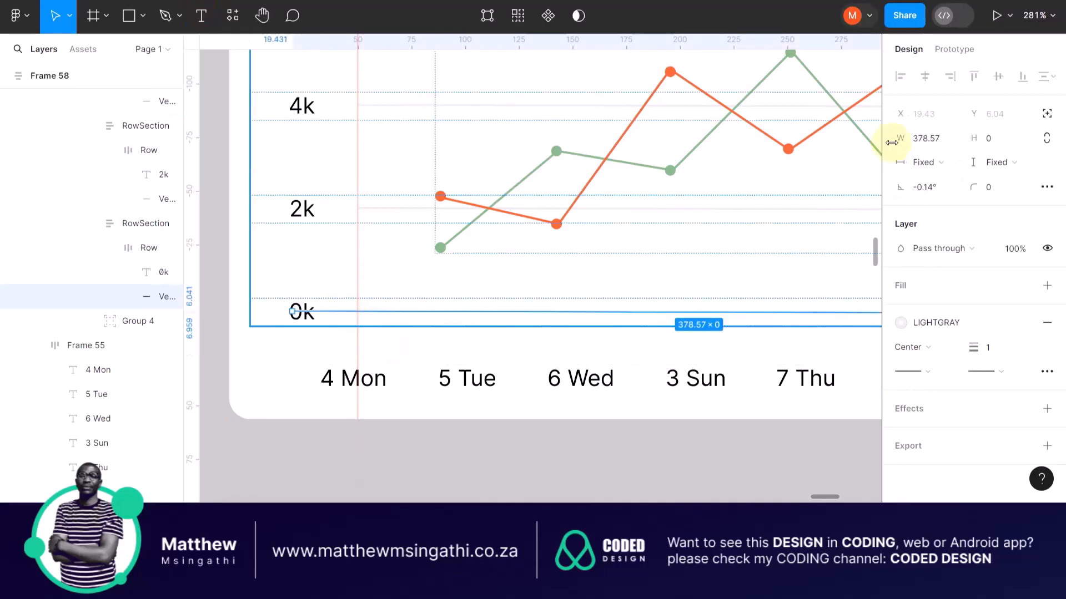
click(916, 139)
text(347.84)
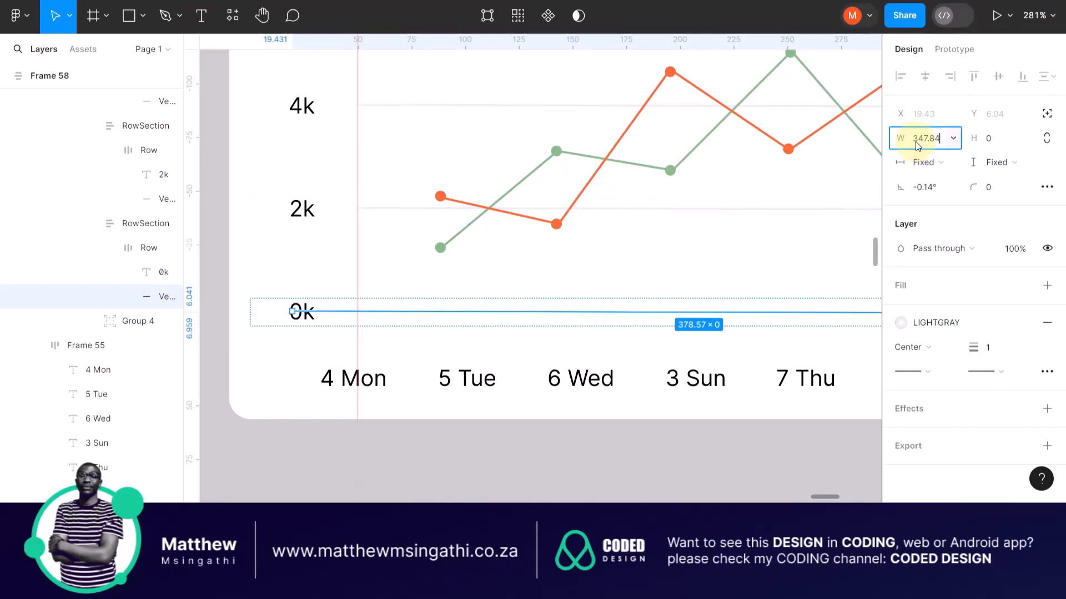
key(Return)
scroll(642, 245, down, 5)
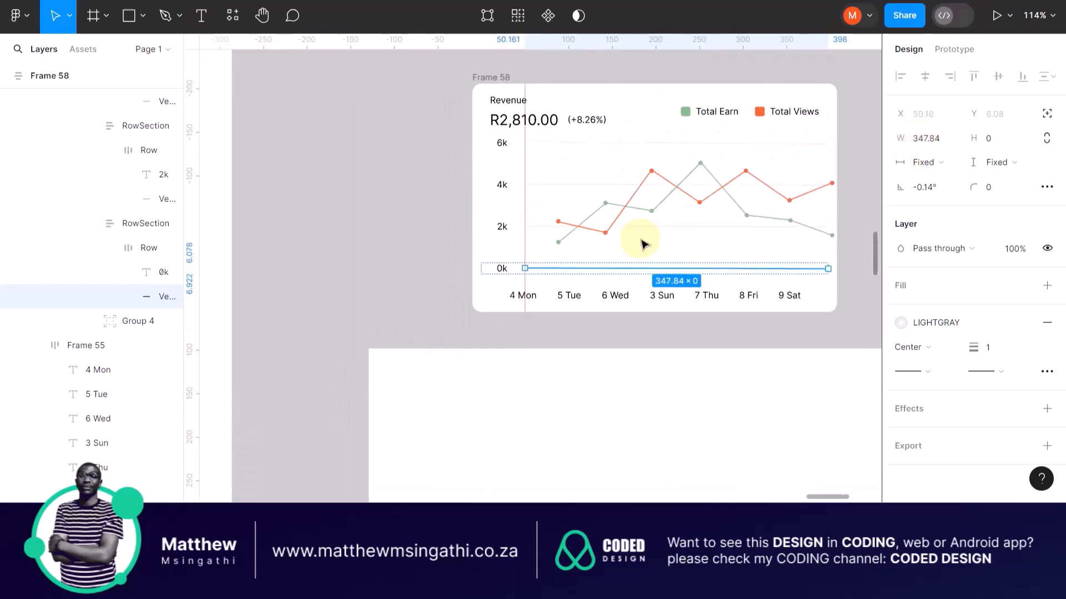
click(394, 254)
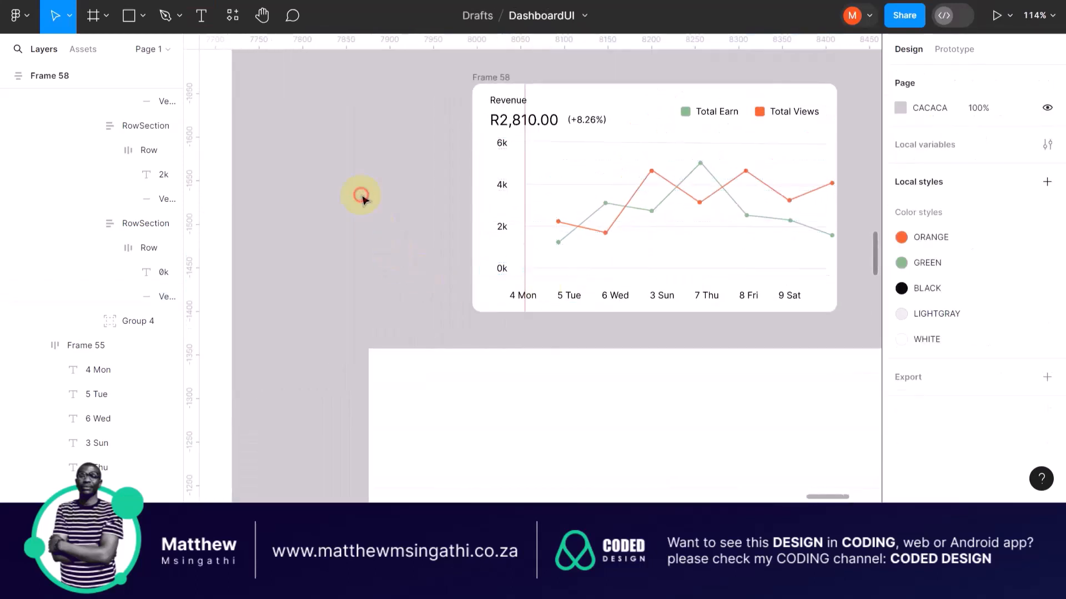
Step: Delete the vertical guide running through the chart card
click(525, 91)
key(Delete)
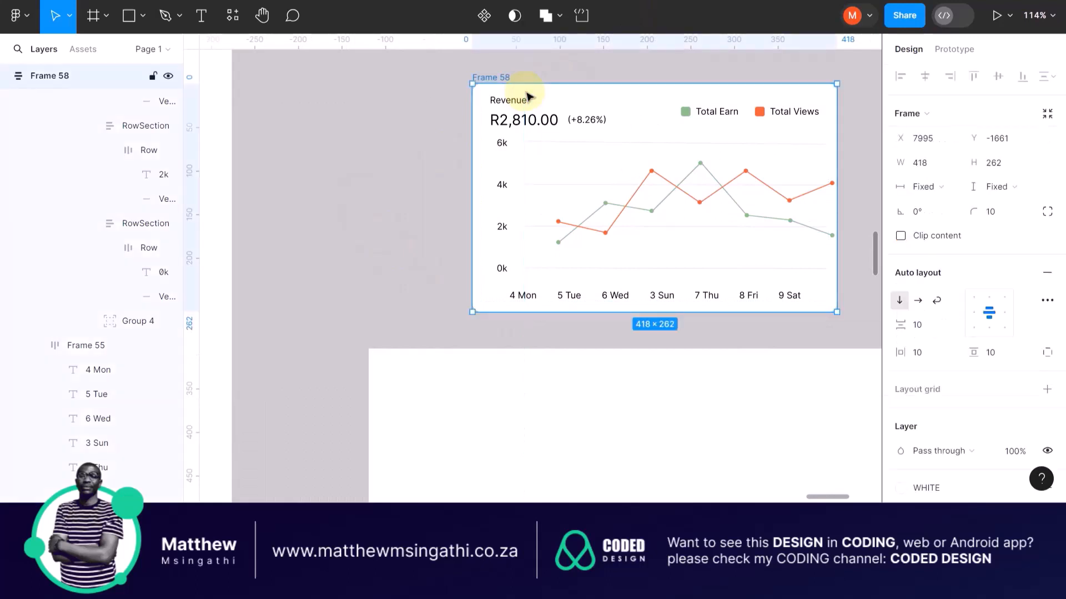
click(354, 114)
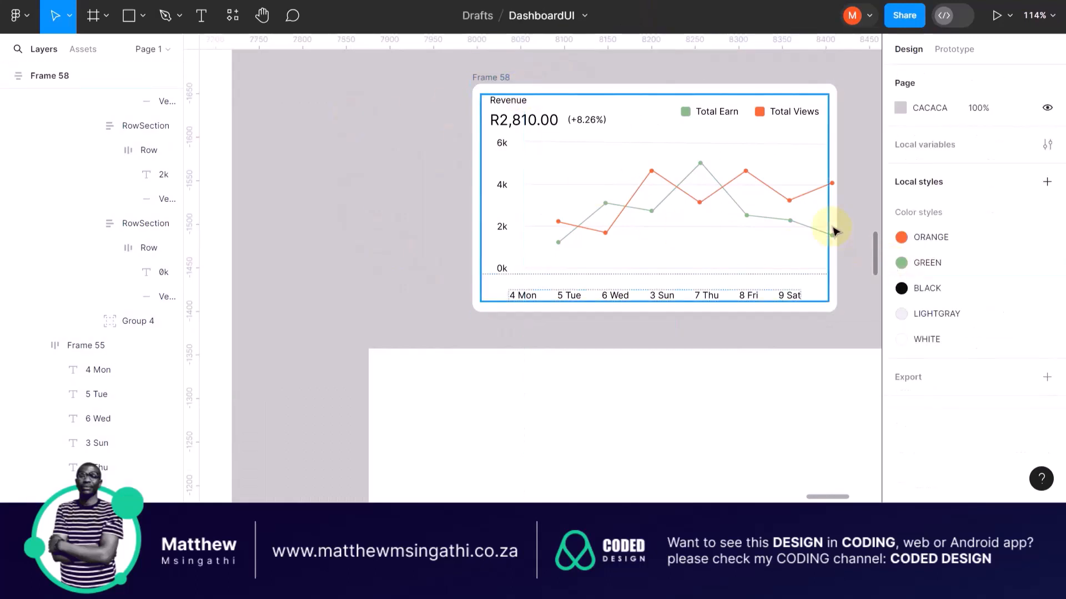
Step: Move the group holding both plotted lines left to about X 61, Y 26.5 so it fits within the gridlines
scroll(835, 231, right, 3)
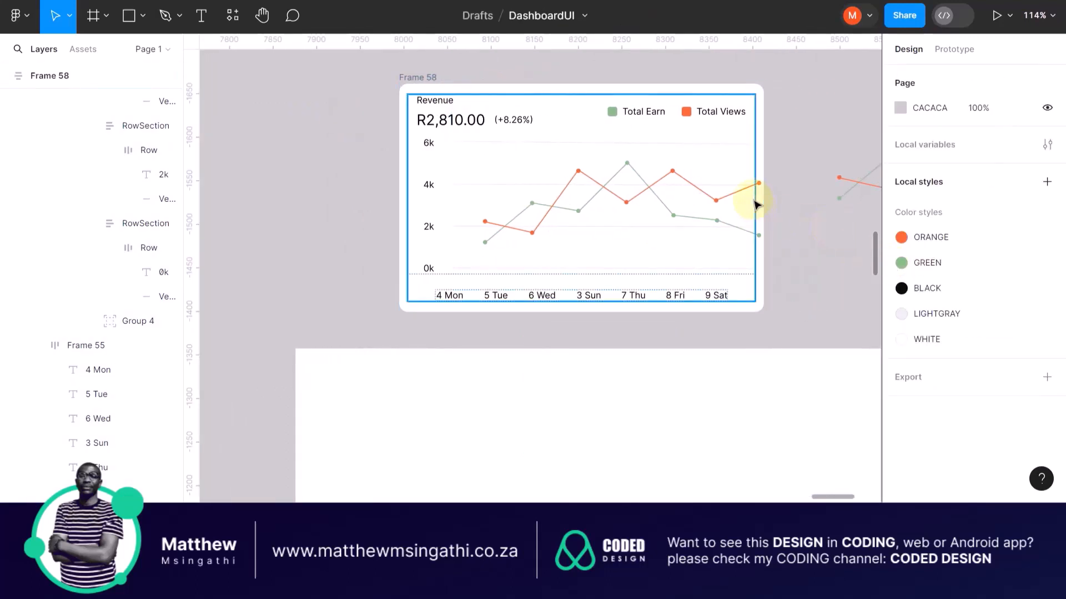
scroll(696, 222, up, 5)
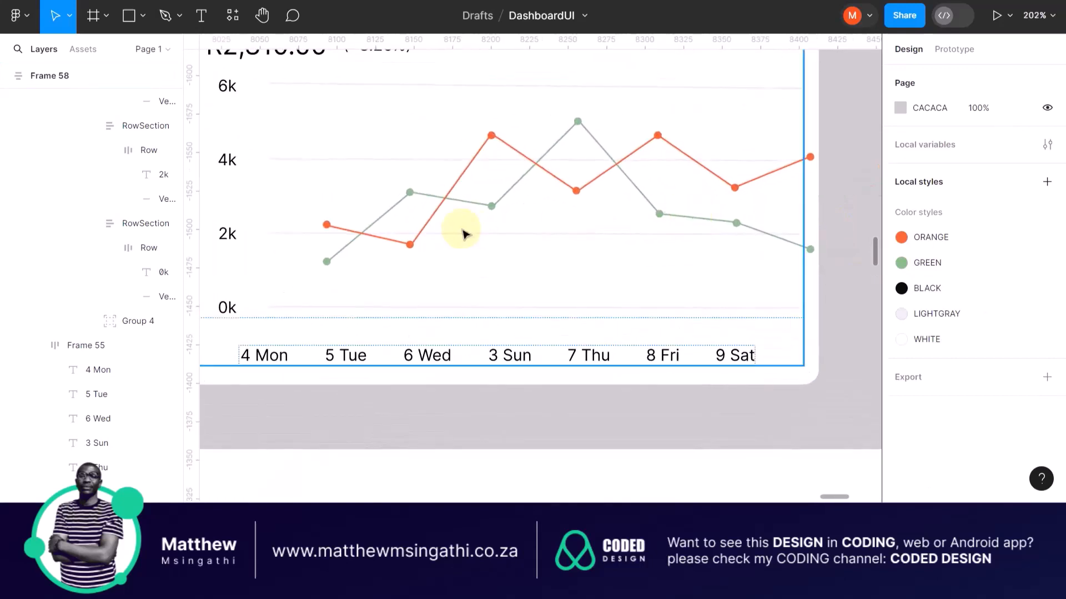
click(454, 204)
double_click(455, 202)
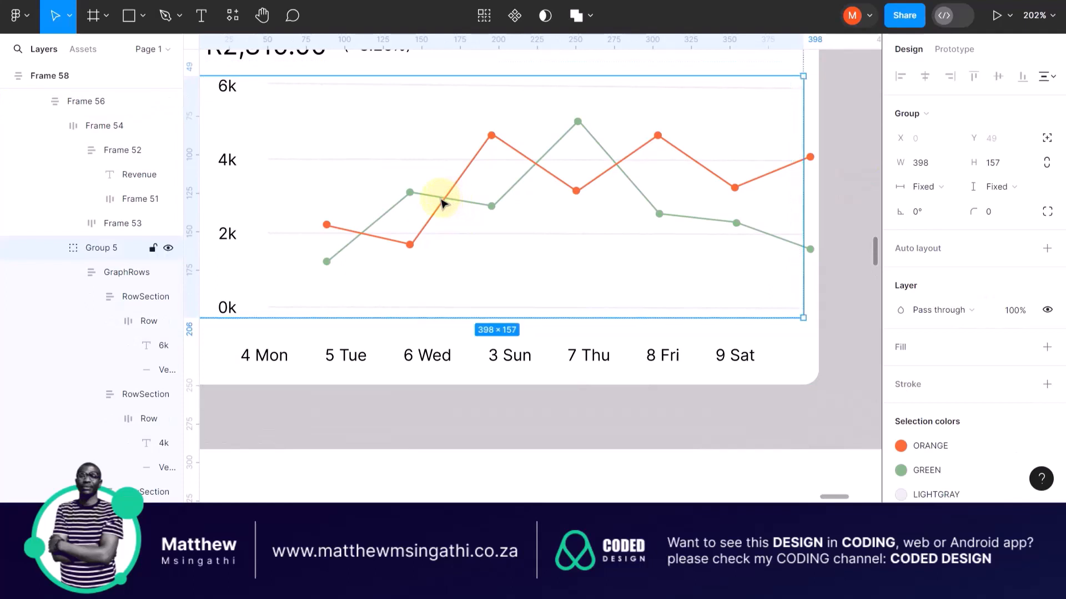
double_click(441, 201)
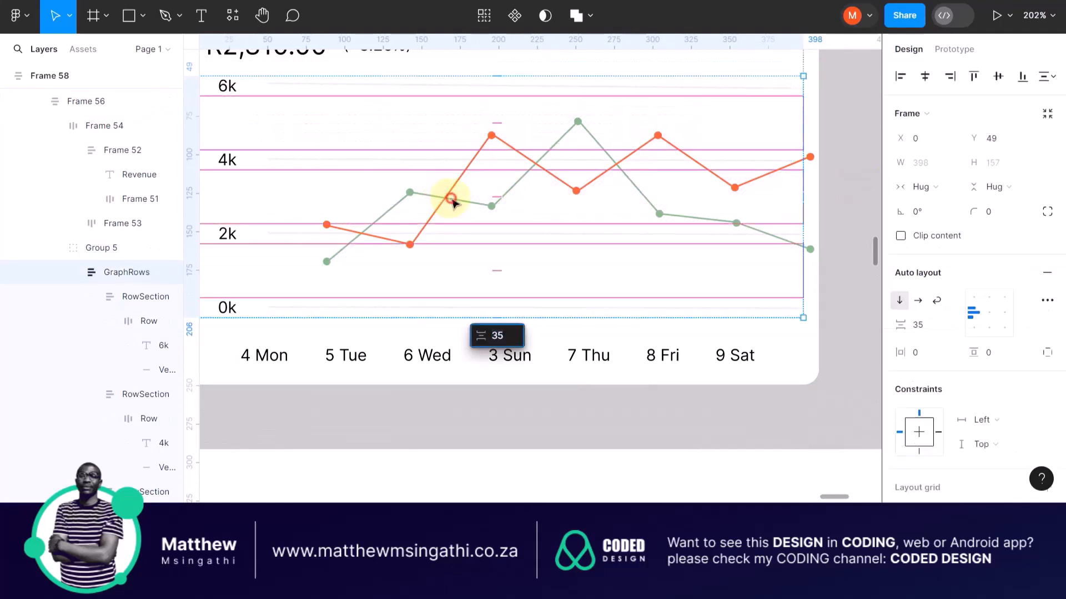
double_click(452, 203)
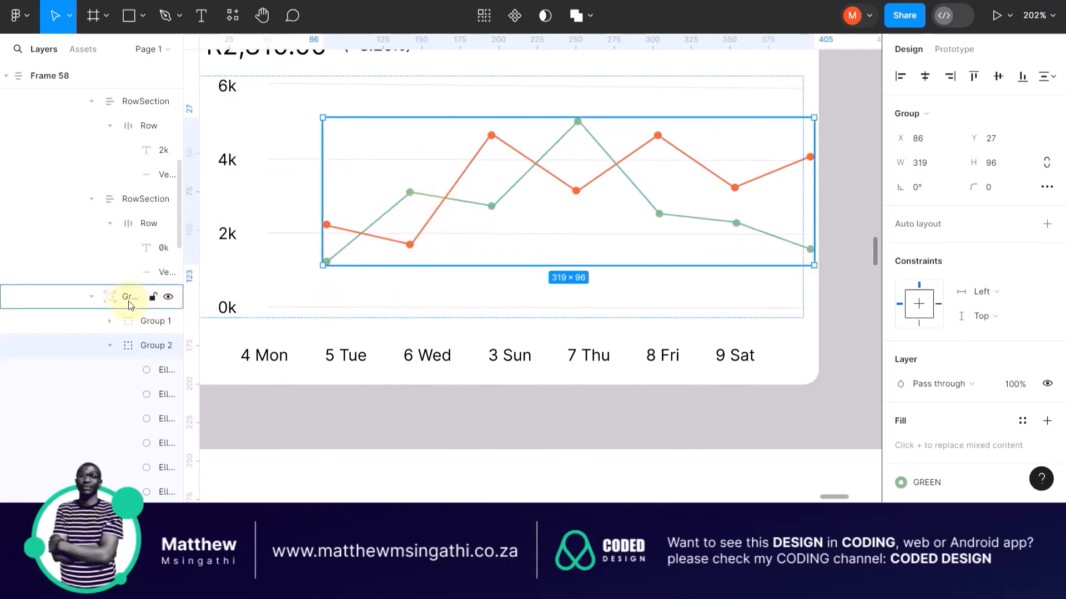
click(115, 301)
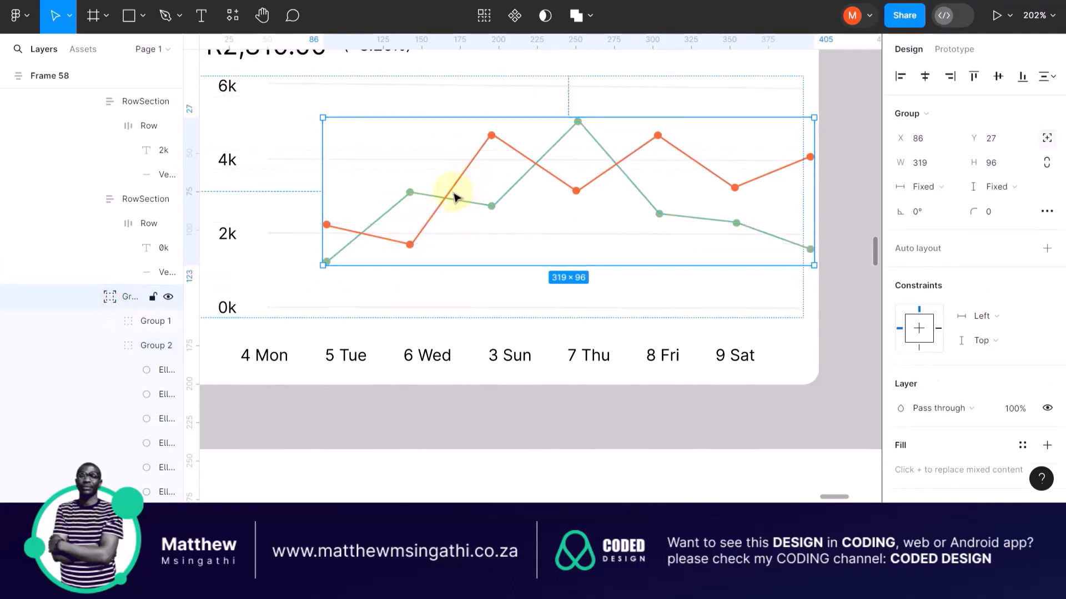
drag(454, 197, 415, 192)
scroll(415, 192, down, 5)
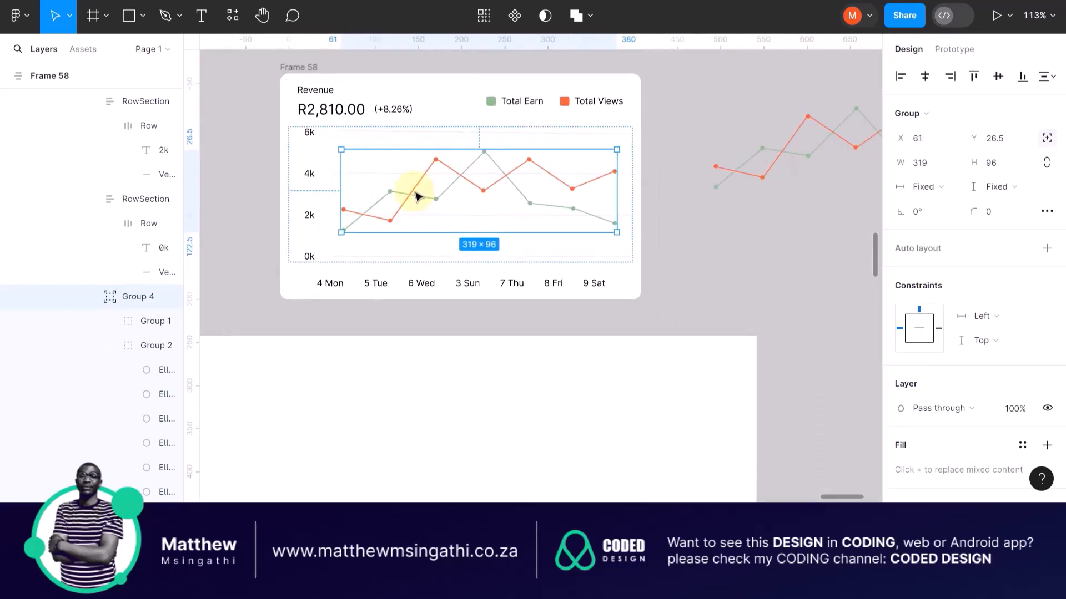
scroll(417, 195, up, 2)
click(690, 126)
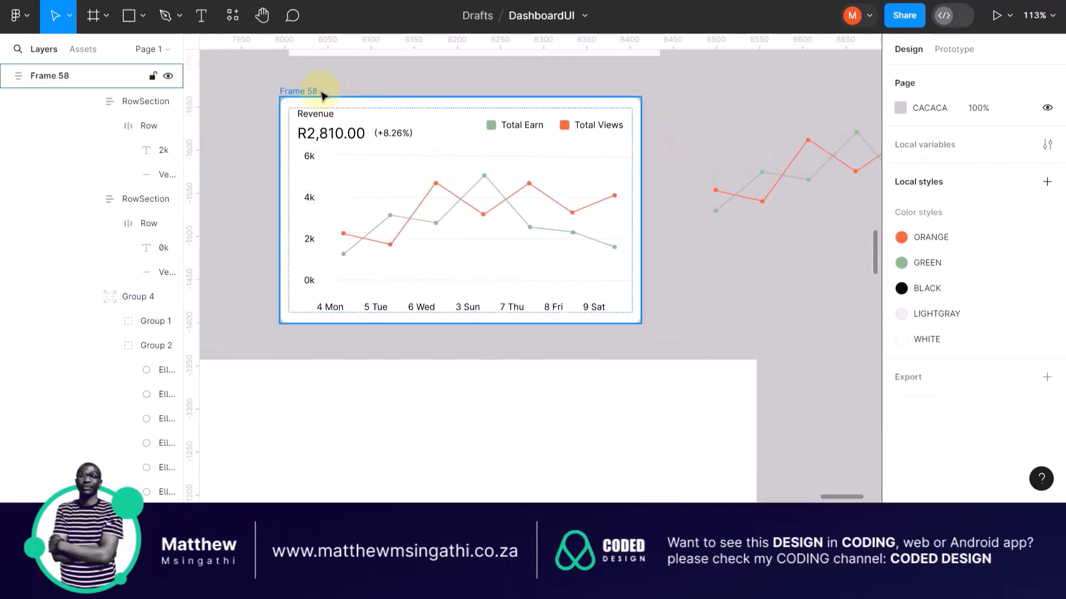
Step: Enlarge the chart card to about 432 × 276 to give its content more room at the edges
click(300, 91)
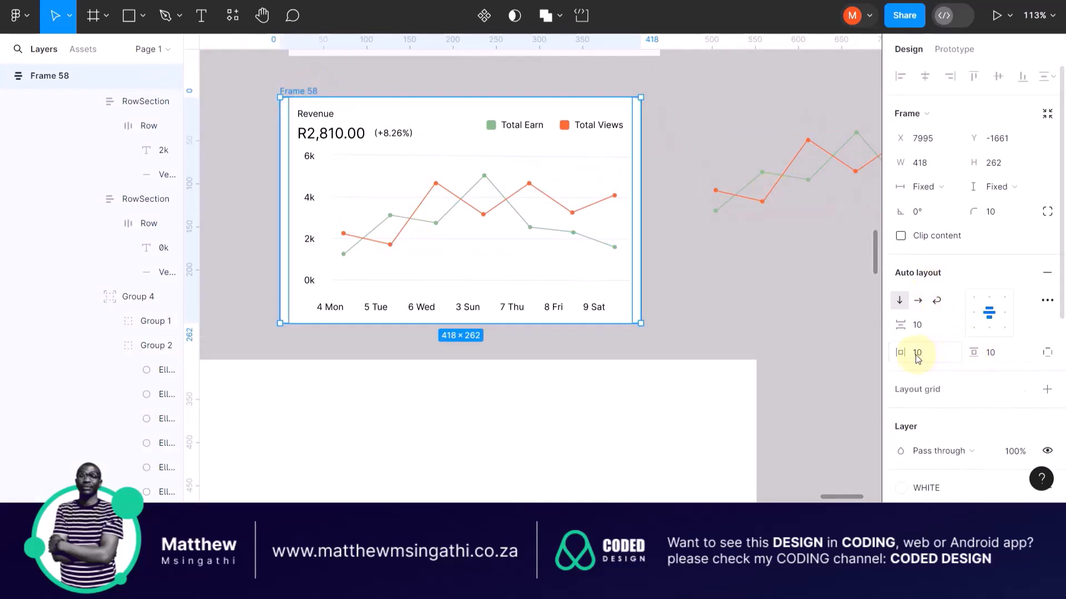
mouse_move(908, 353)
mouse_down()
mouse_move(952, 353)
mouse_move(910, 364)
mouse_up()
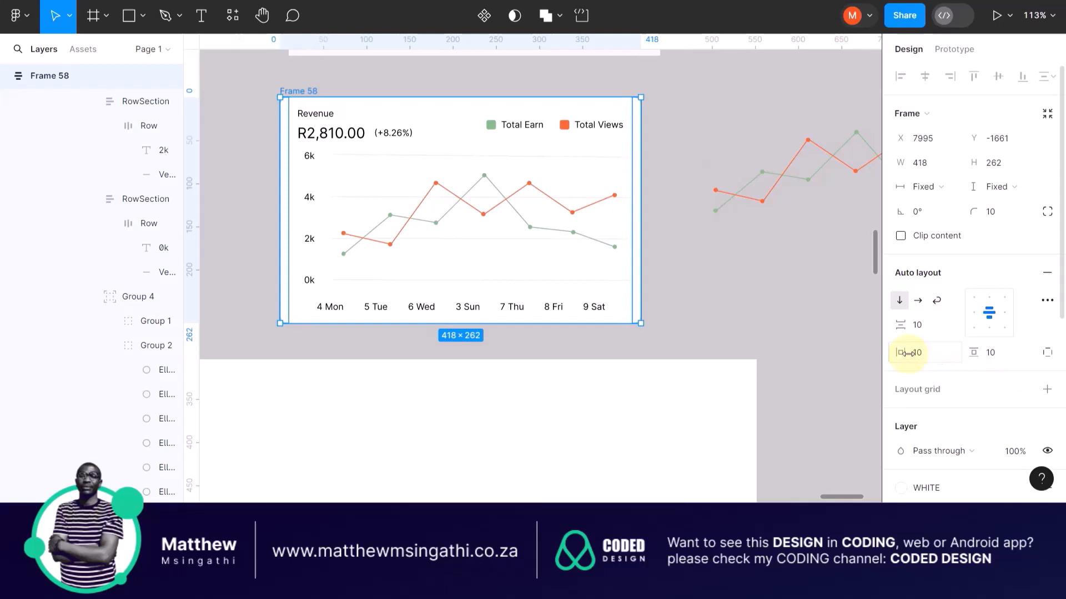
drag(674, 120, 343, 82)
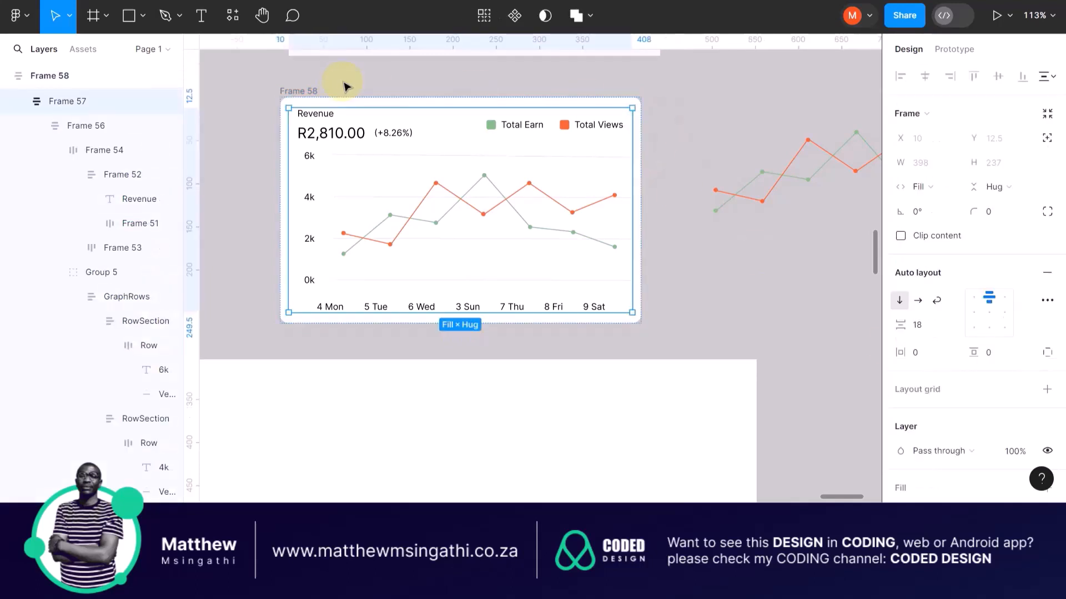
click(302, 89)
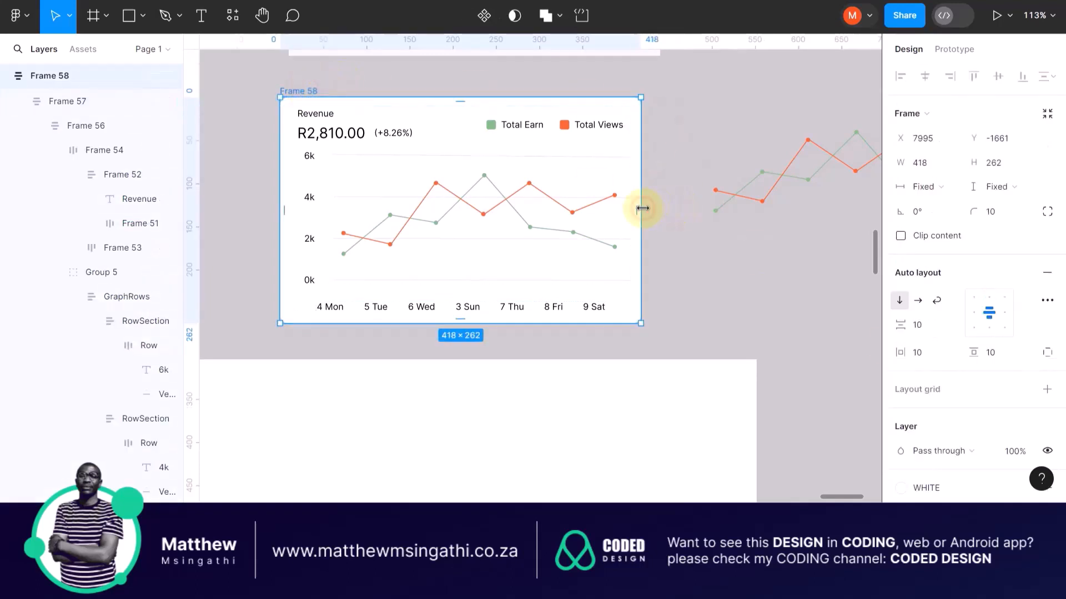
drag(642, 208, 651, 211)
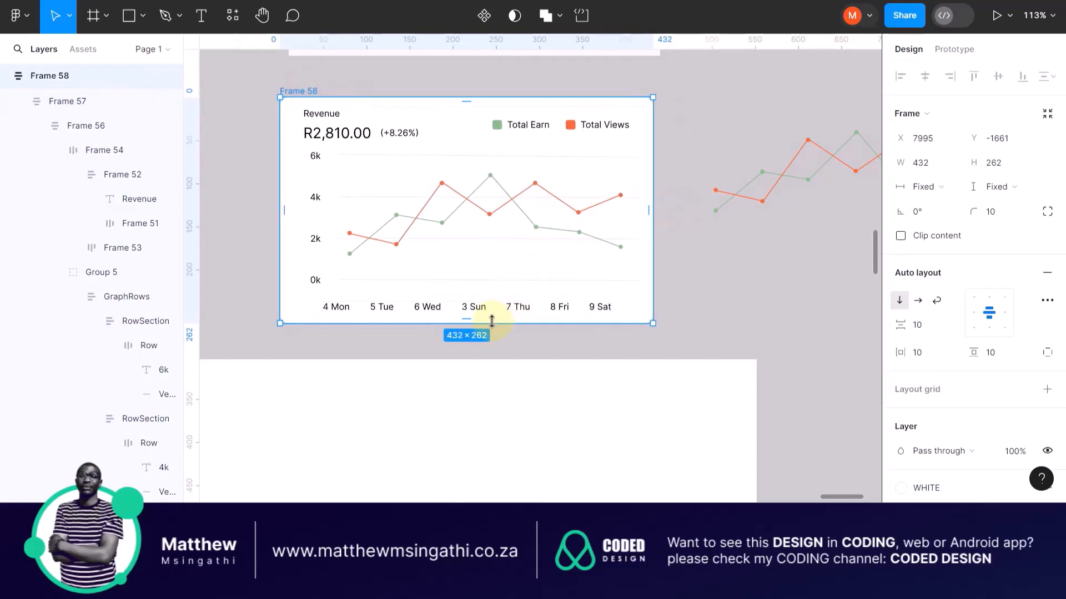
drag(491, 320, 497, 334)
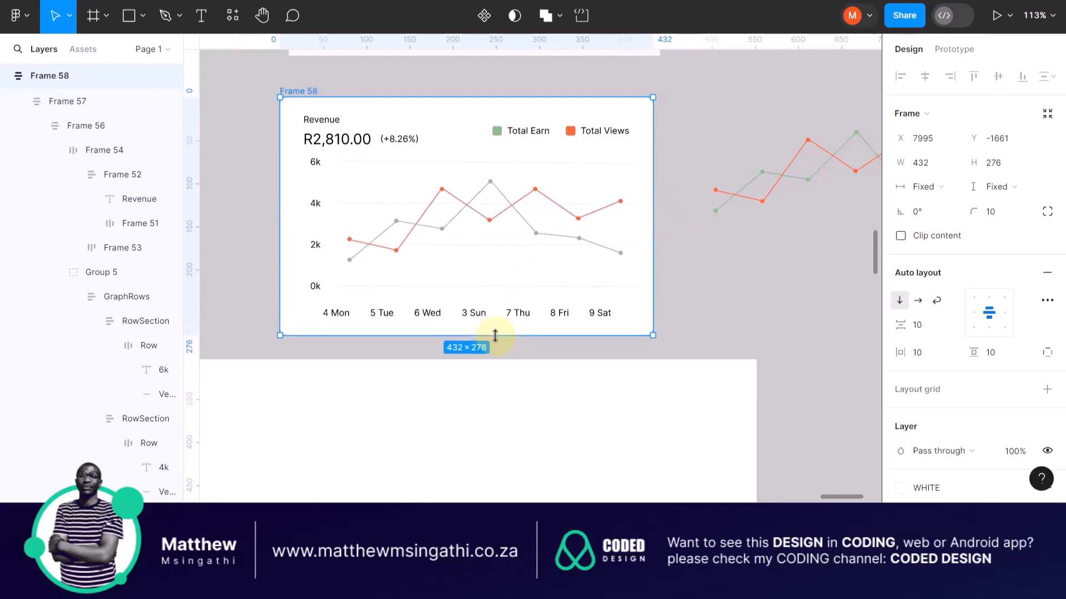
click(710, 298)
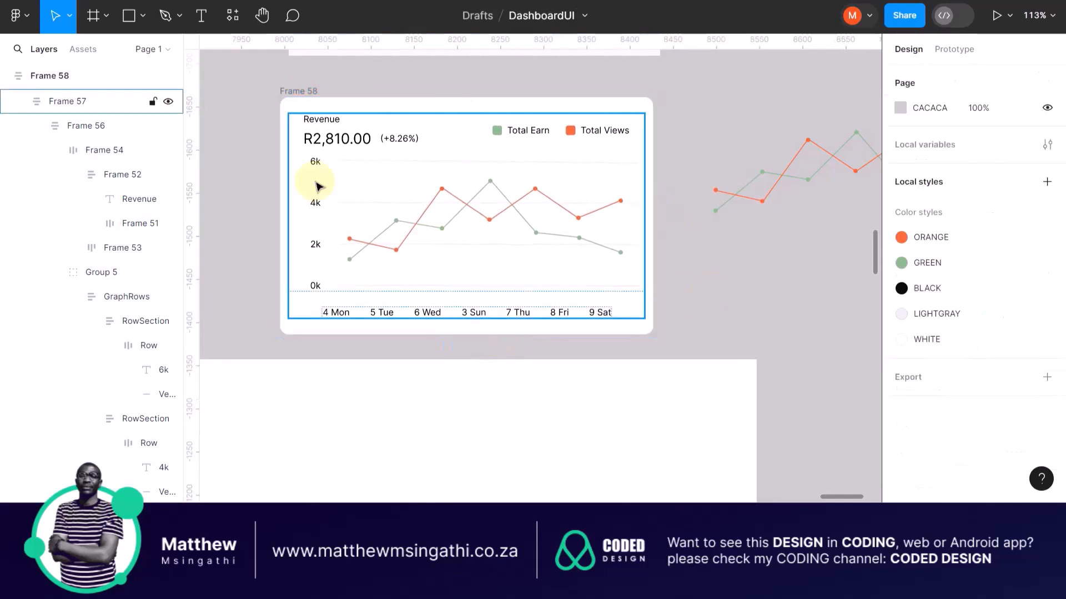
Step: Delete the spare copy of the plotted lines lying beside the chart card
ctrl+scroll(672, 233, down, 5)
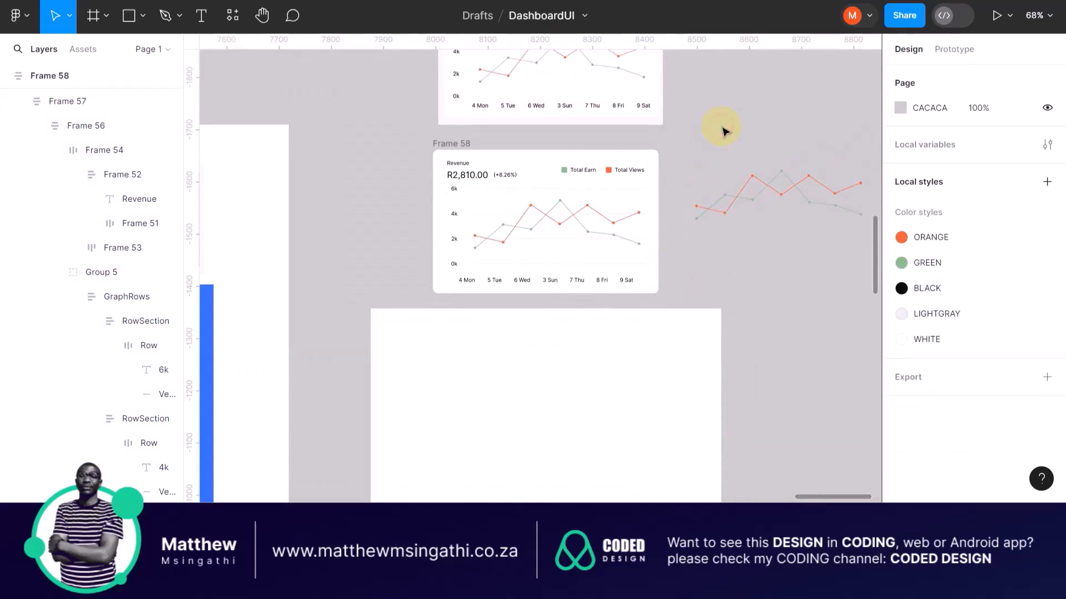
scroll(725, 131, up, 3)
scroll(725, 132, right, 2)
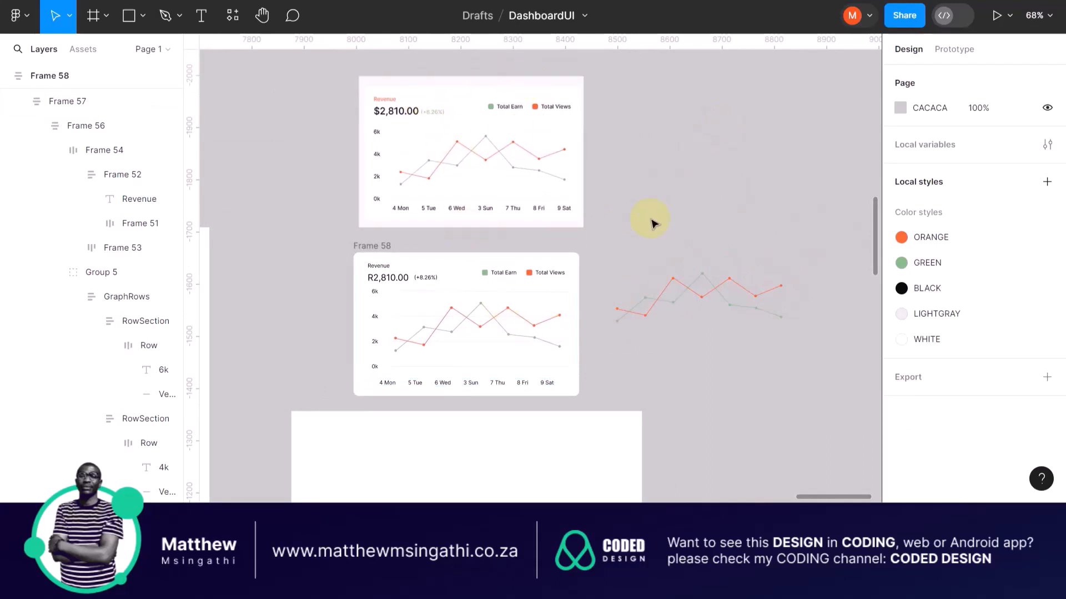
ctrl+scroll(655, 194, down, 3)
ctrl+scroll(655, 192, down, 3)
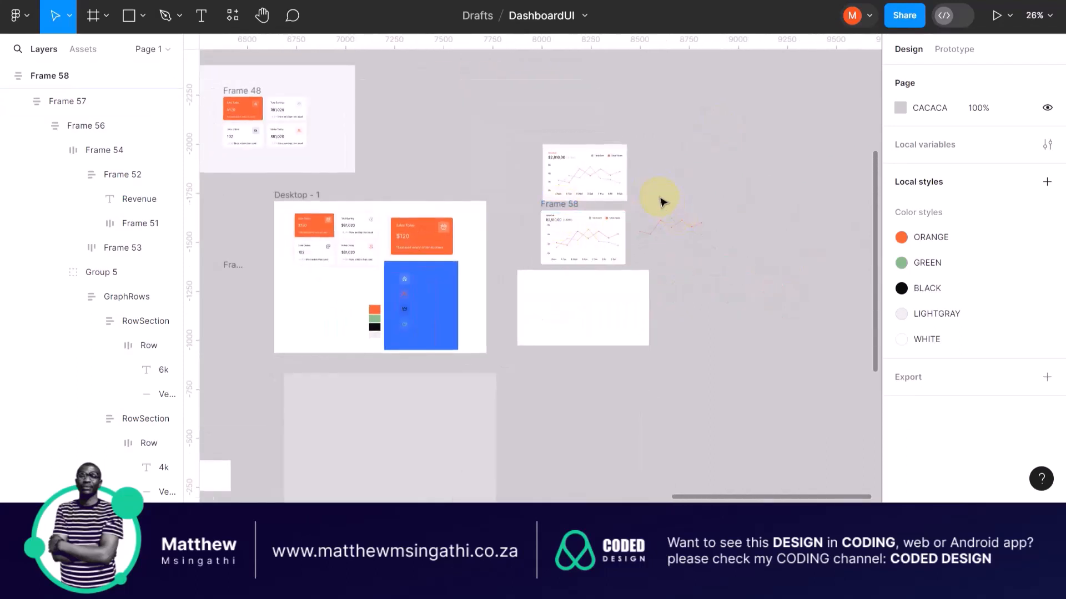
drag(658, 196, 715, 295)
key(Delete)
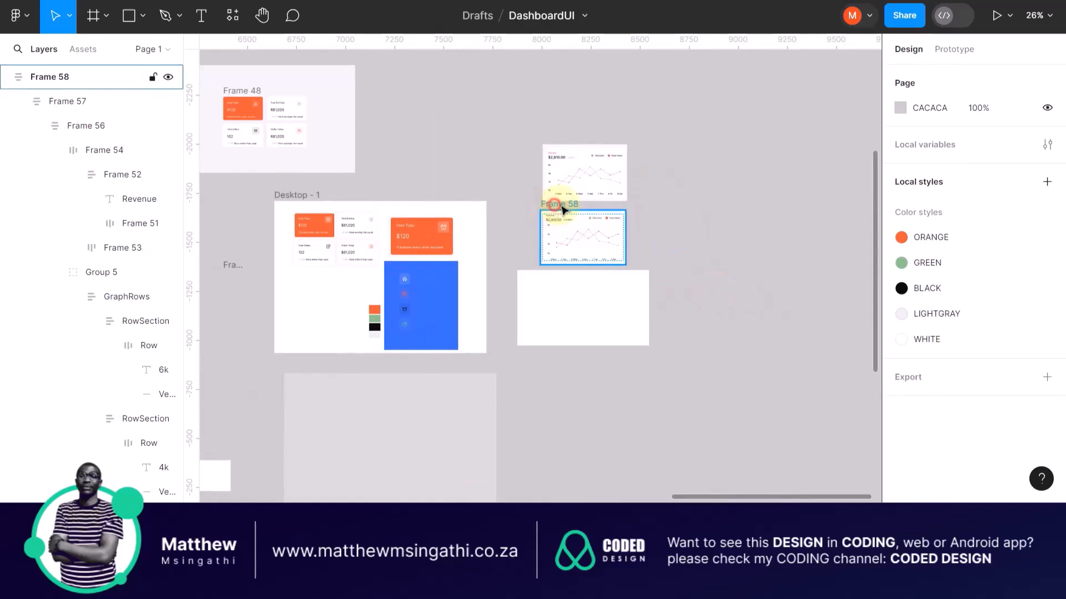
Step: Move the chart card to the right of the reference chart image and rename its frame to Line Graph
drag(562, 210, 667, 166)
ctrl+scroll(668, 166, up, 4)
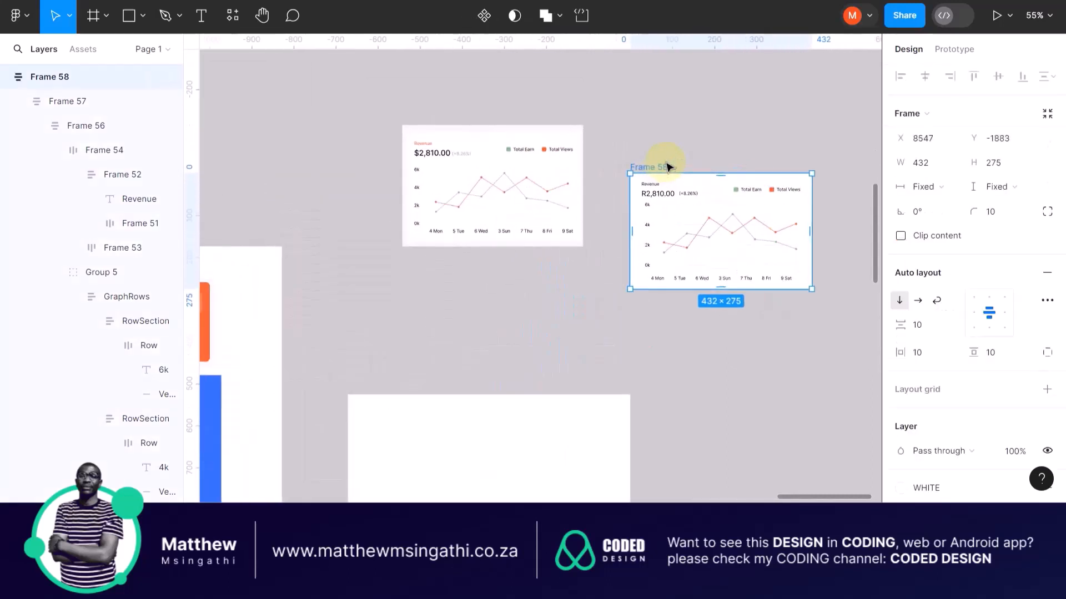
double_click(650, 168)
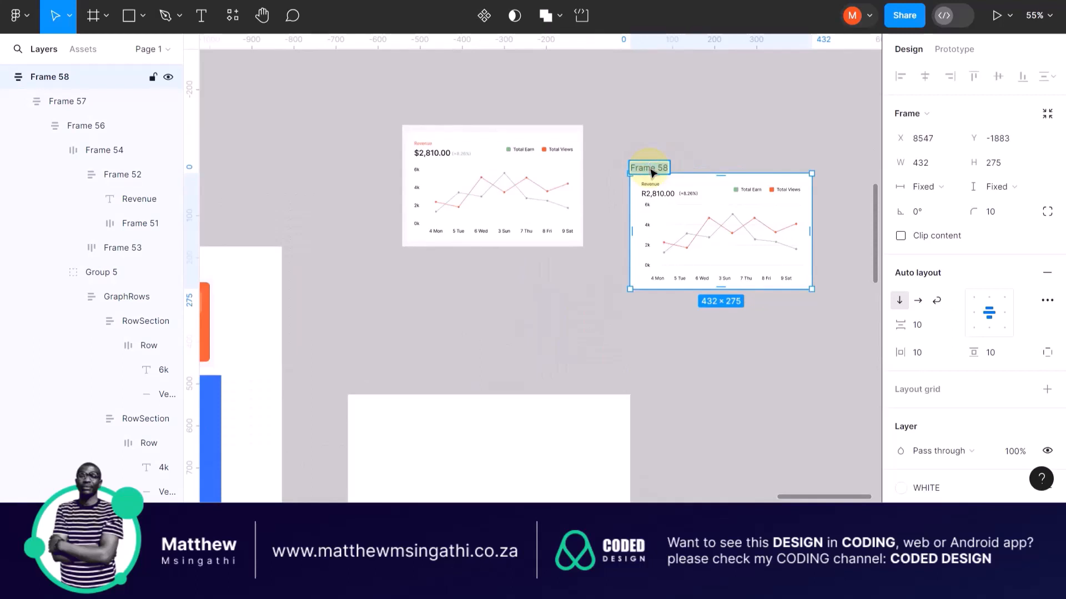
text(Line Graph)
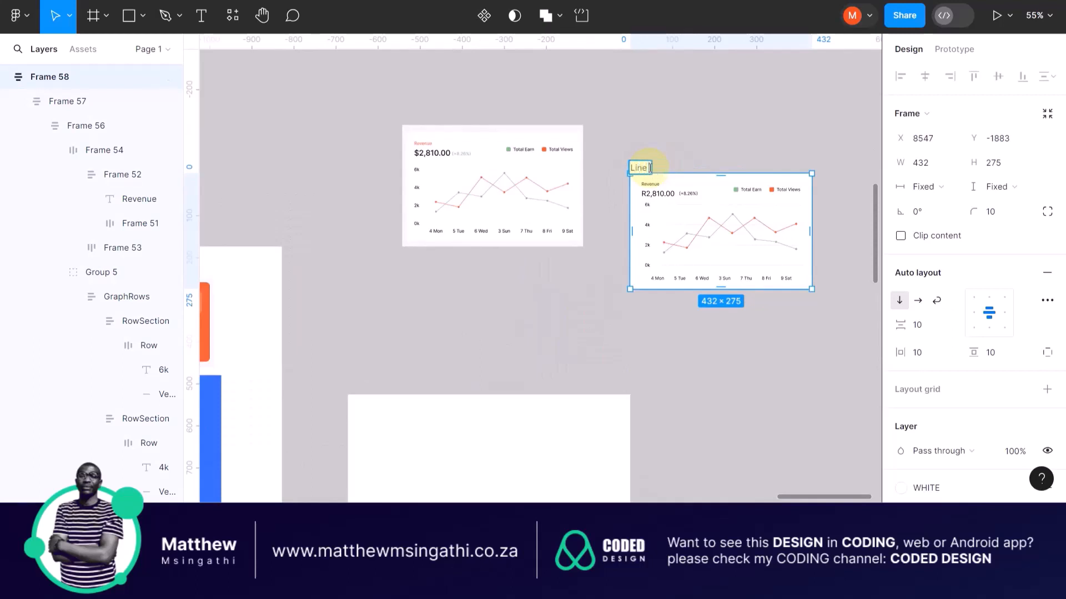
click(687, 107)
Step: Move Frame 48 together with its light background rectangle to the free area above the reference chart image
ctrl+scroll(659, 183, down, 5)
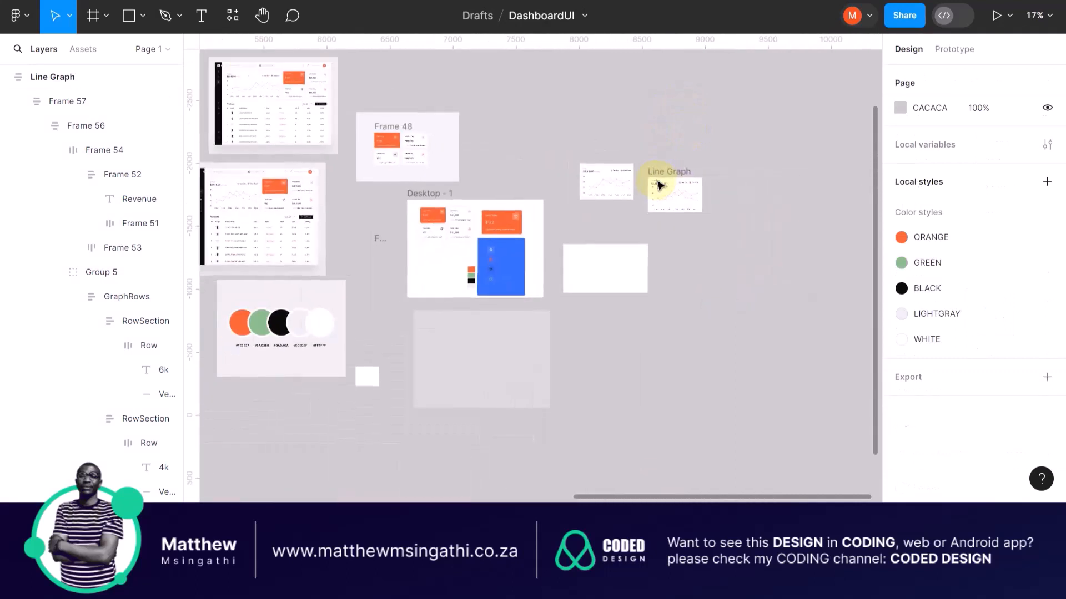
click(468, 236)
ctrl+scroll(469, 236, up, 5)
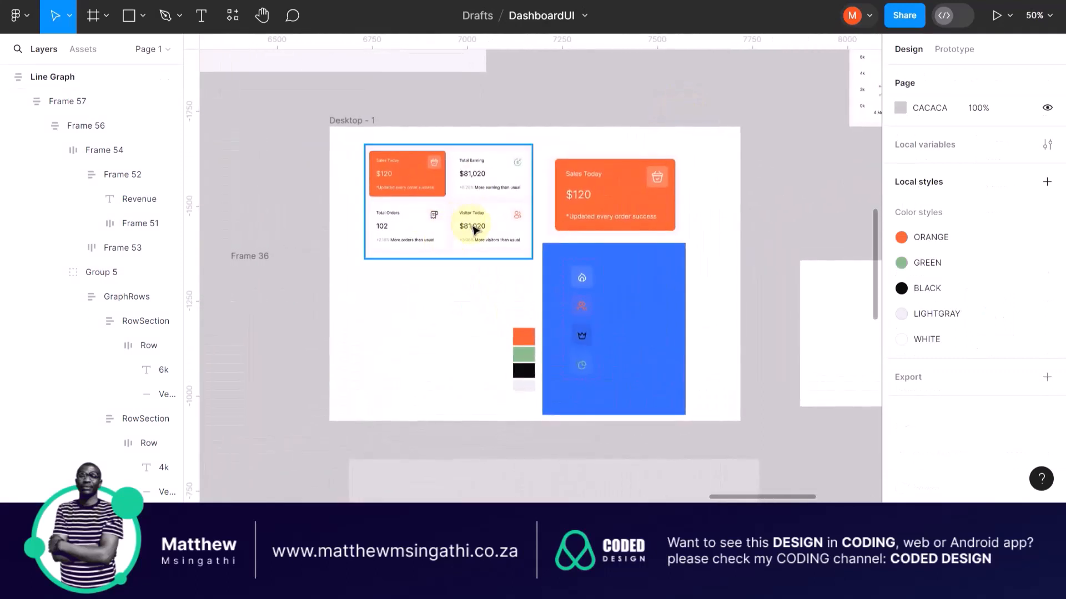
ctrl+scroll(494, 214, down, 5)
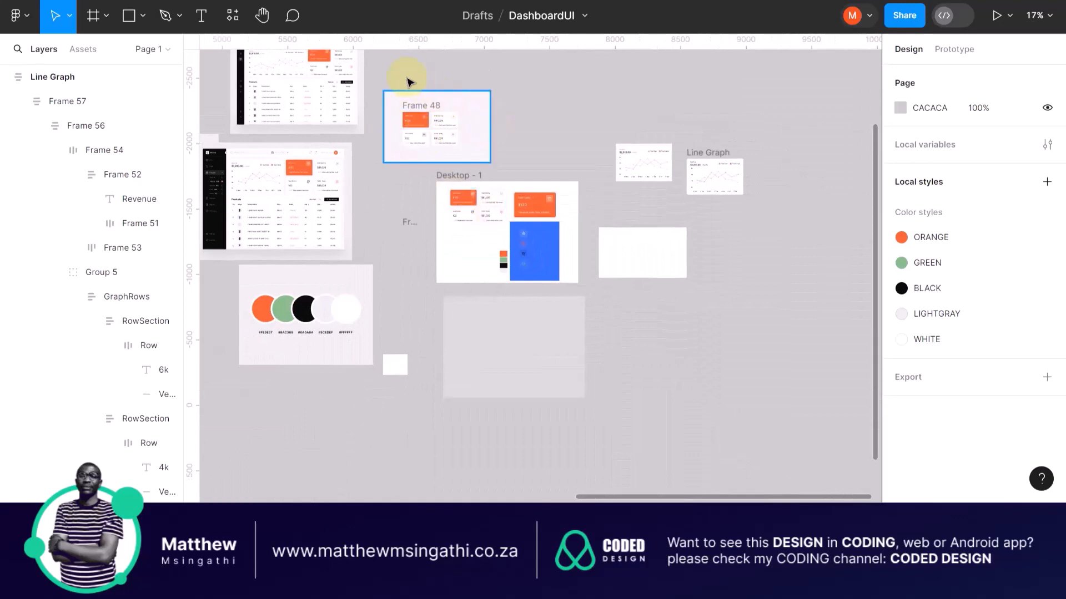
drag(376, 66, 480, 160)
drag(440, 104, 613, 66)
scroll(672, 88, up, 1)
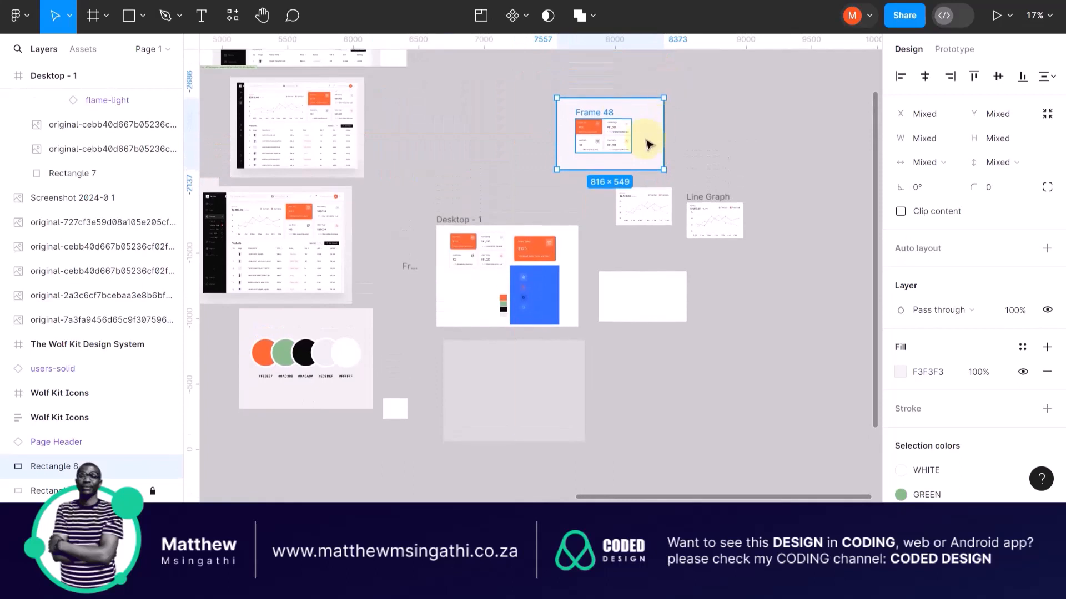
Step: Widen the light background rectangle behind Frame 48 rightward to about 1553
scroll(676, 126, up, 3)
click(632, 145)
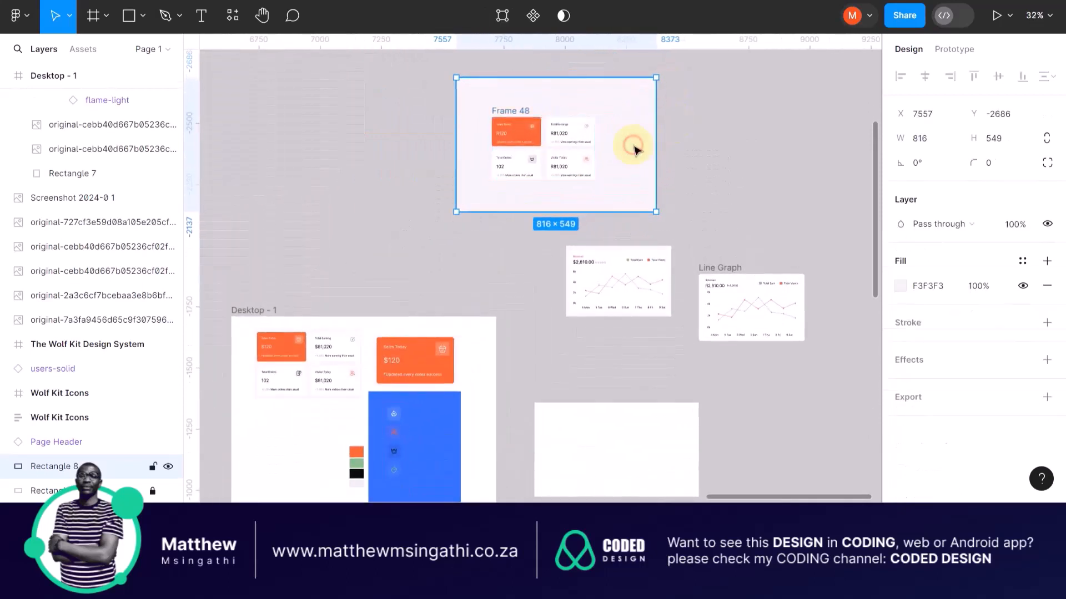
drag(656, 145, 837, 145)
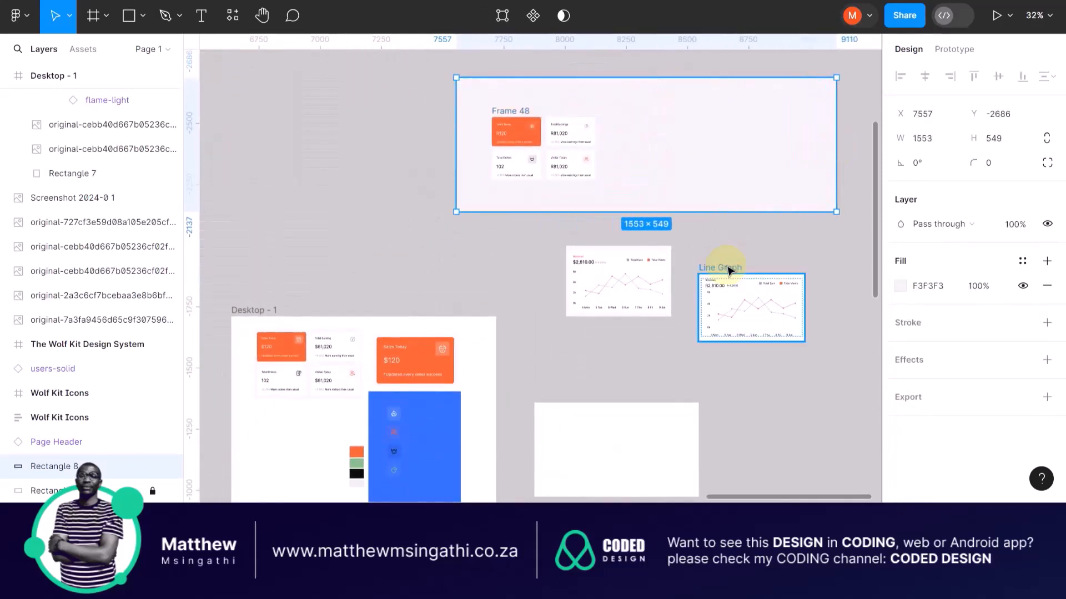
Step: Place the Line Graph card on the background rectangle to the right of Frame 48, roughly level with its top
drag(723, 269, 604, 123)
scroll(605, 117, up, 5)
click(650, 165)
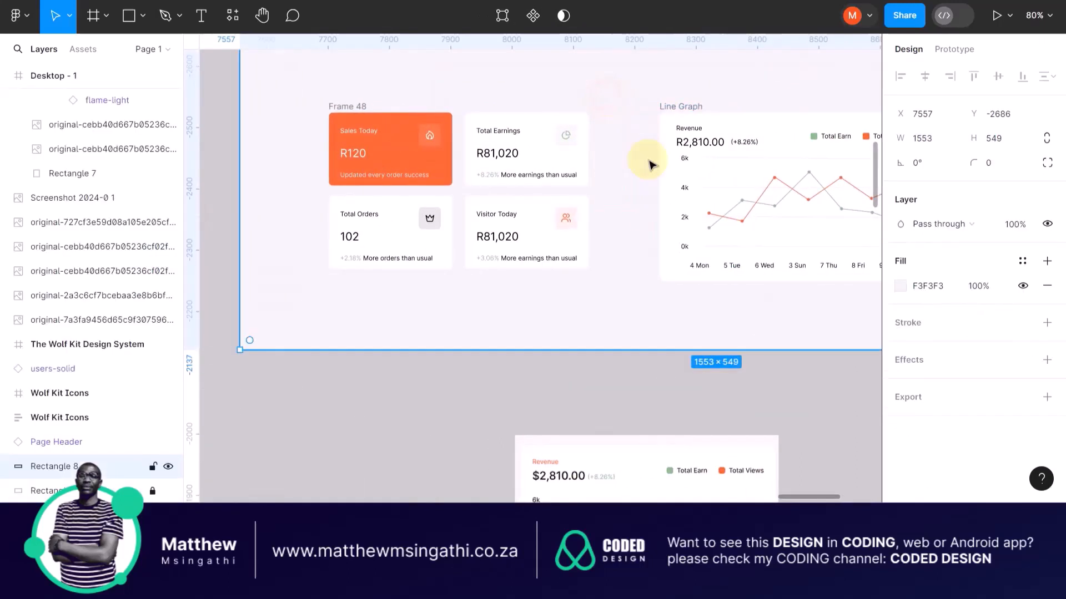